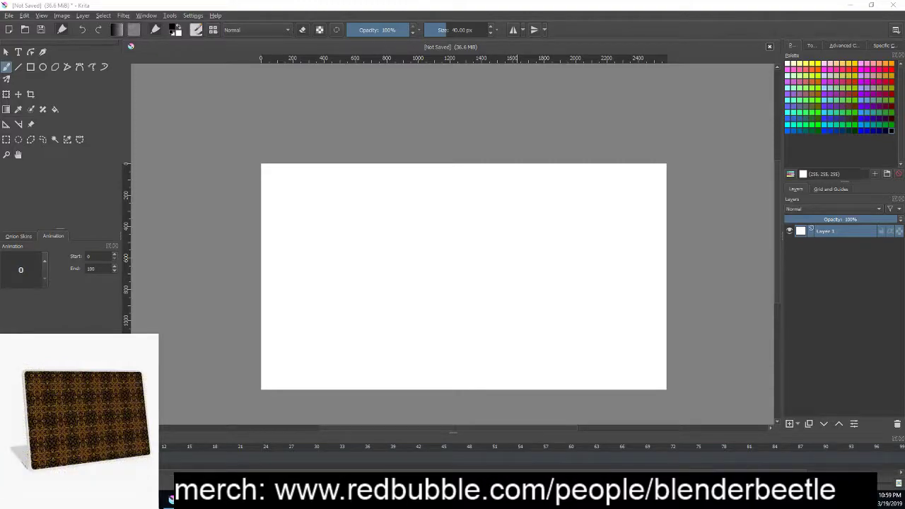
- Bring up Groove Music from the taskbar, showing its Playlists page over Krita
left_click(170, 498)
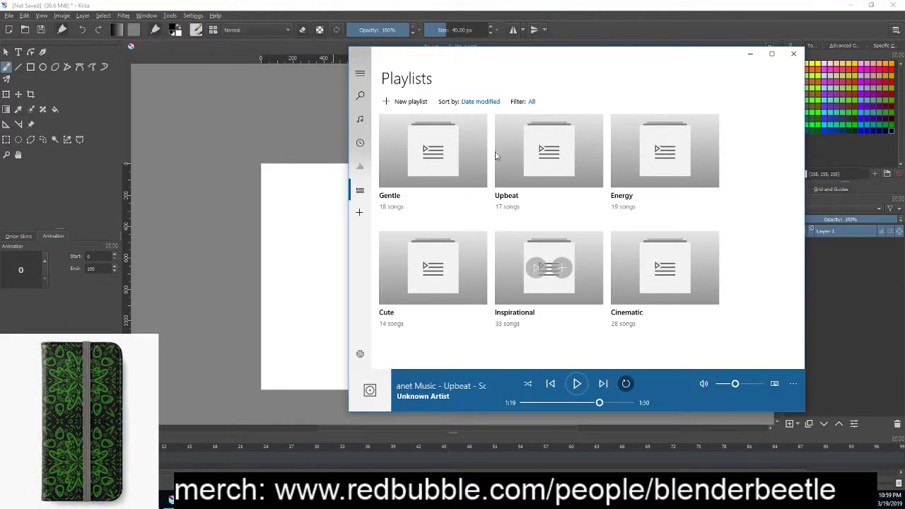
- Browse the albums, recent plays and now-playing queue, then return to Recent plays
left_click(360, 121)
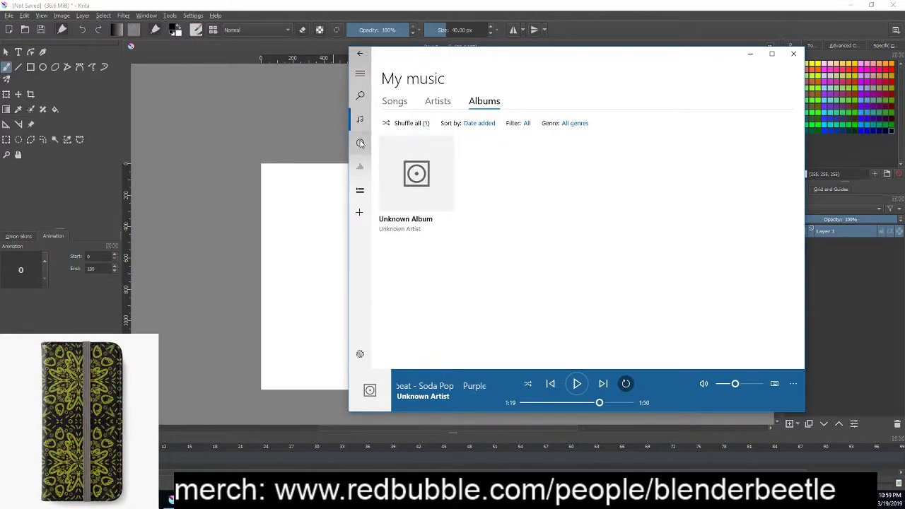
left_click(361, 166)
left_click(360, 181)
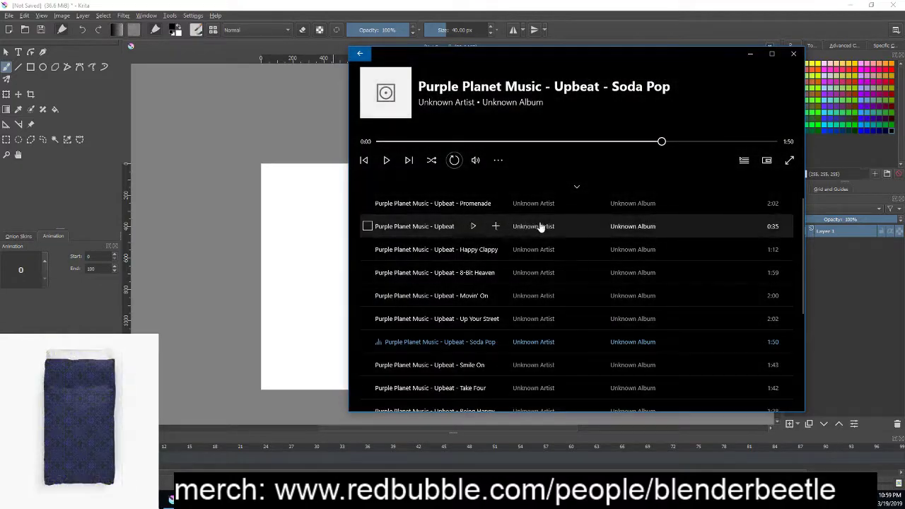
scroll(540, 225, "down", 5)
scroll(538, 232, "up", 5)
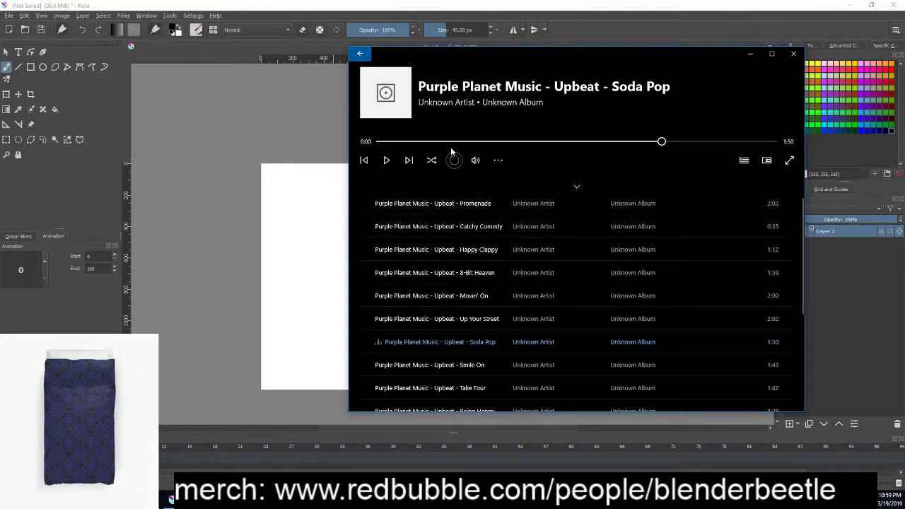
left_click(741, 160)
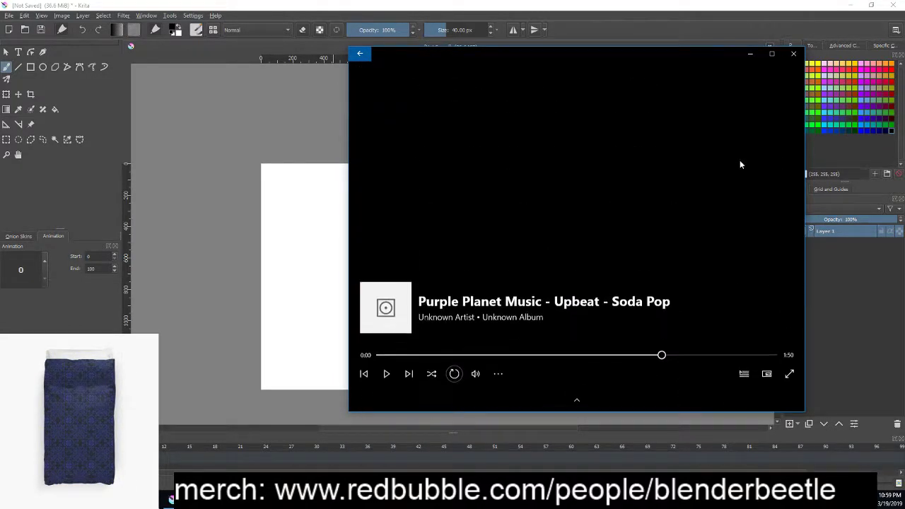
left_click(360, 54)
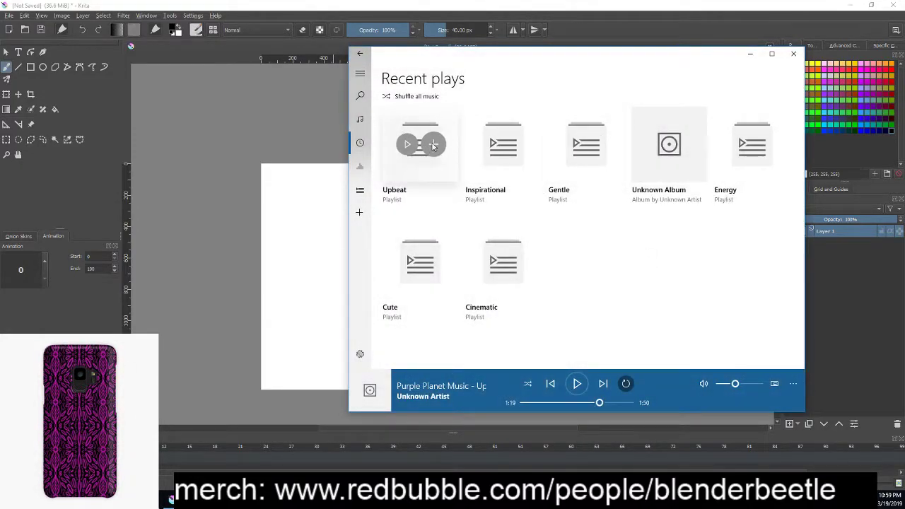
- Create a new playlist named 'all' from the Upbeat tile's songs
left_click(434, 145)
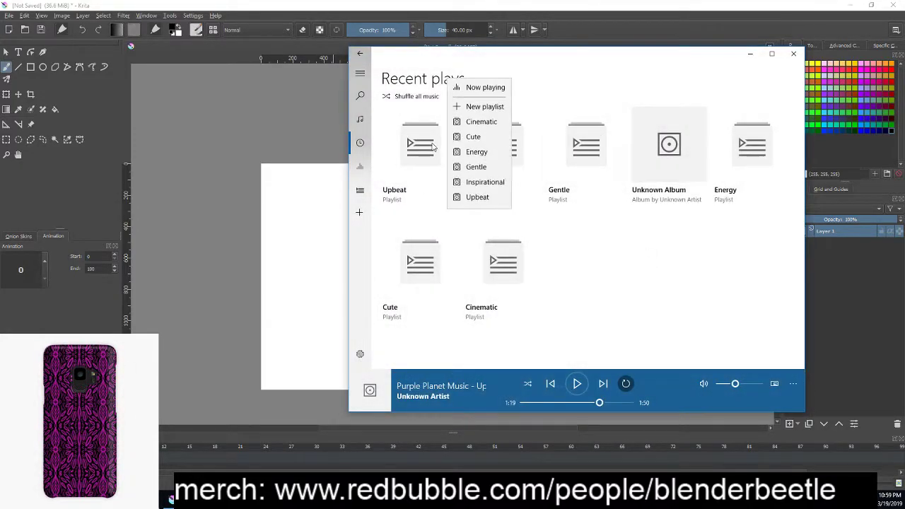
left_click(485, 109)
left_click(562, 236)
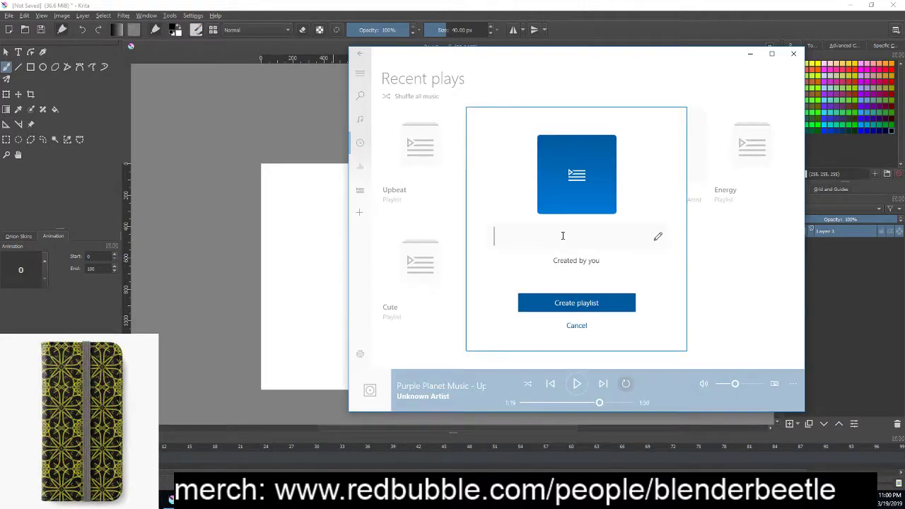
type("all")
left_click(606, 302)
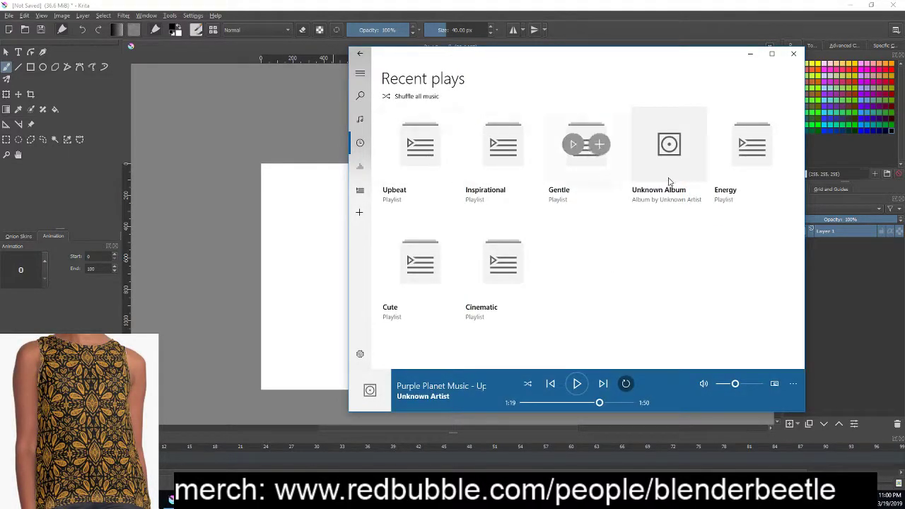
mouse_move(503, 145)
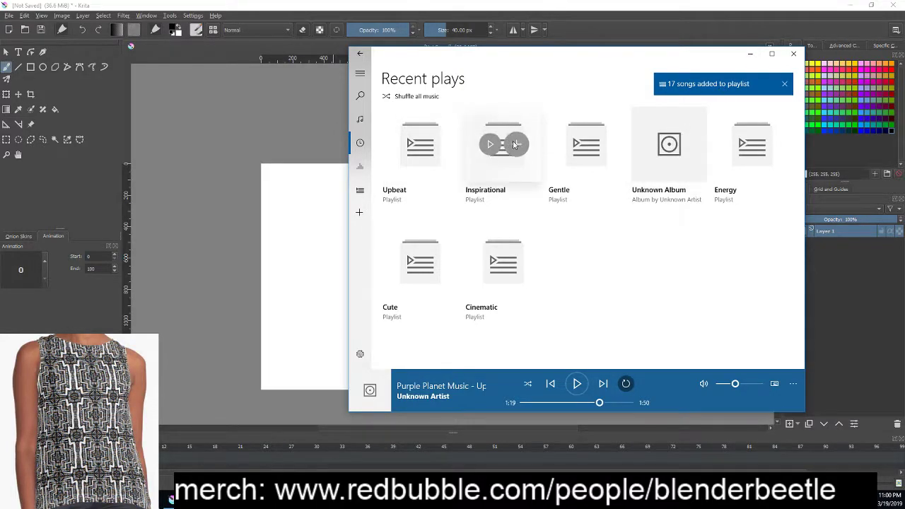
- Add the Inspirational, Gentle, Energy, Cute and Cinematic songs to the 'all' playlist
left_click(516, 145)
left_click(564, 116)
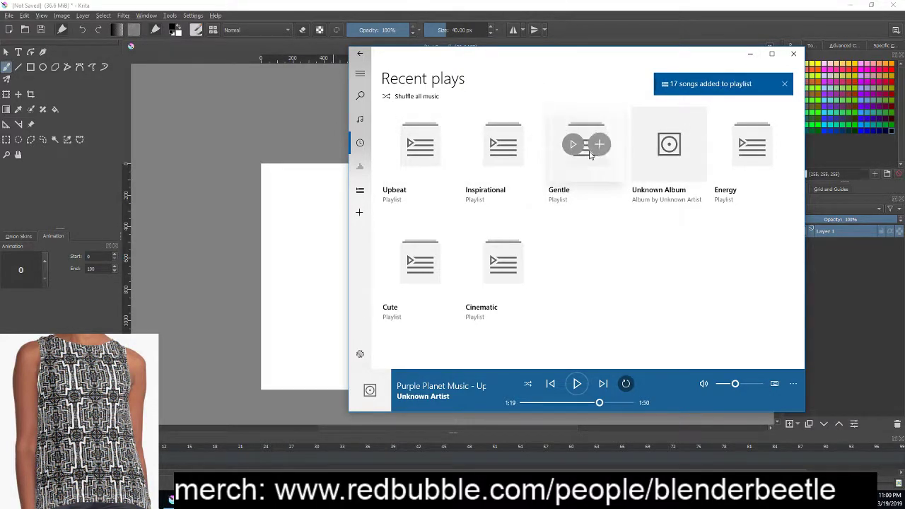
left_click(600, 144)
left_click(635, 116)
mouse_move(752, 146)
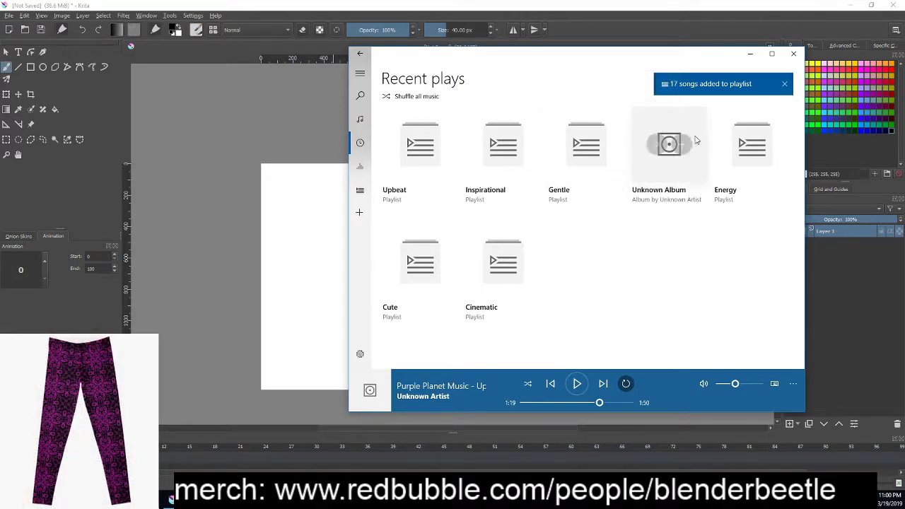
left_click(766, 145)
left_click(708, 115)
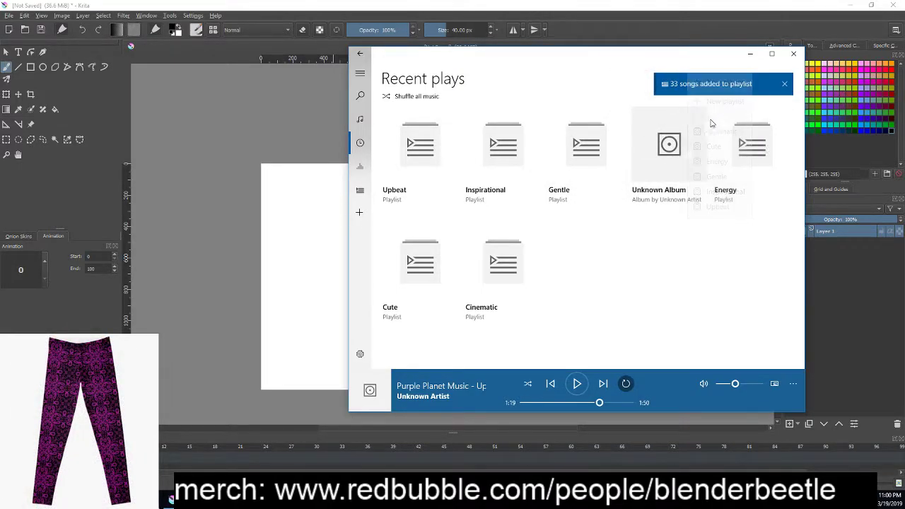
left_click(434, 263)
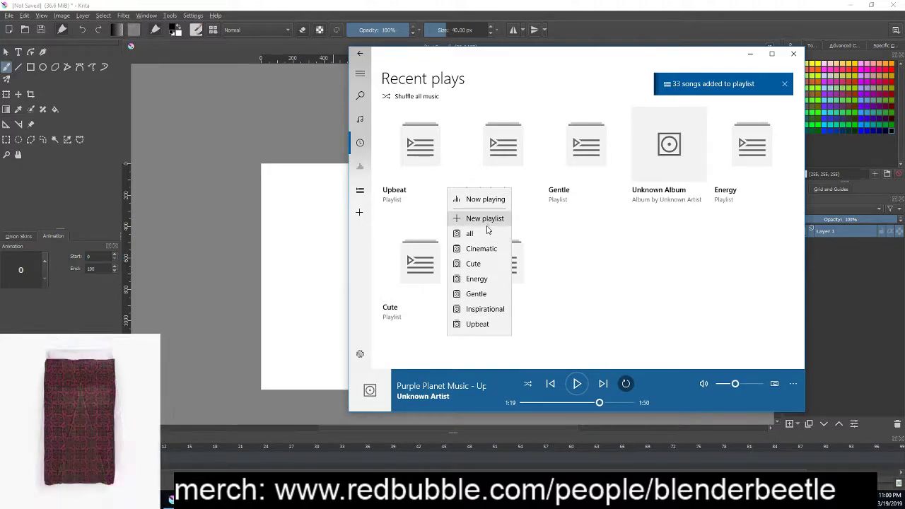
left_click(485, 229)
left_click(516, 263)
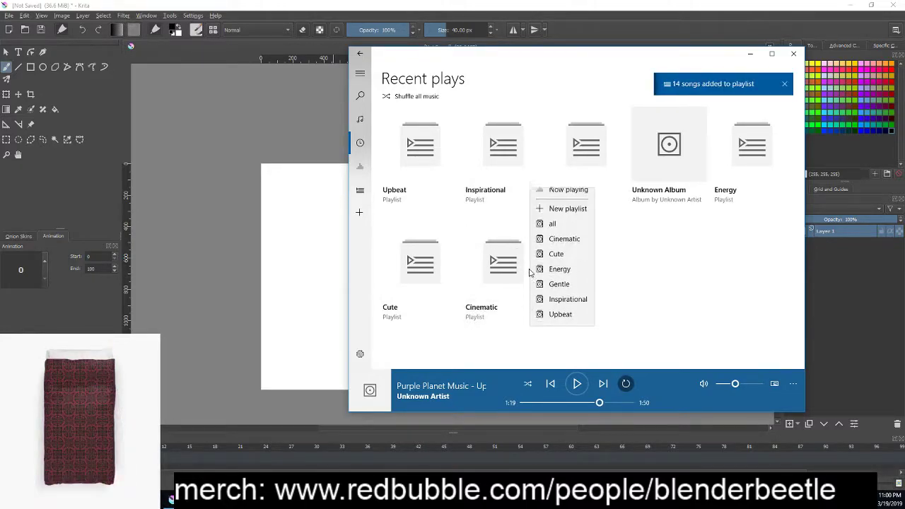
left_click(562, 242)
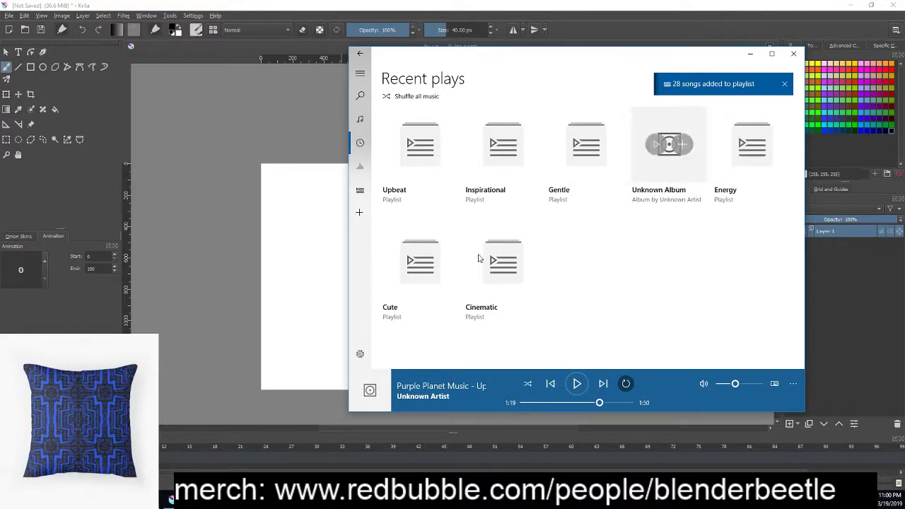
- Open Unknown Album, turn on Shuffle and start playback
left_click(665, 164)
scroll(511, 259, "down", 5)
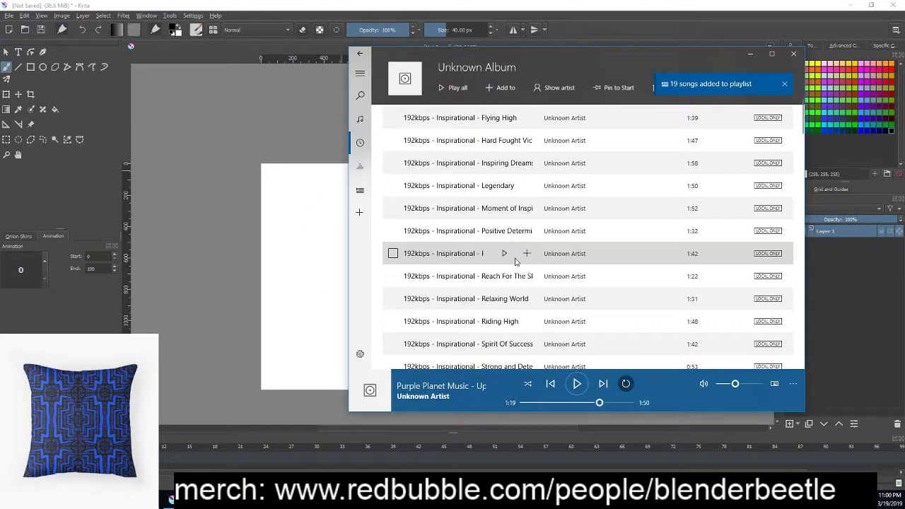
scroll(515, 262, "down", 5)
scroll(515, 261, "down", 5)
scroll(515, 261, "down", 5)
scroll(516, 259, "down", 5)
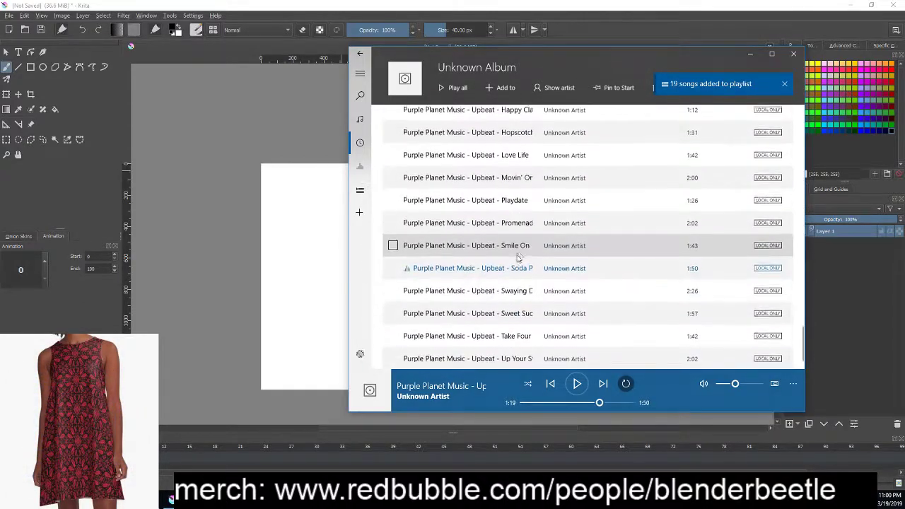
left_click(529, 385)
left_click(578, 384)
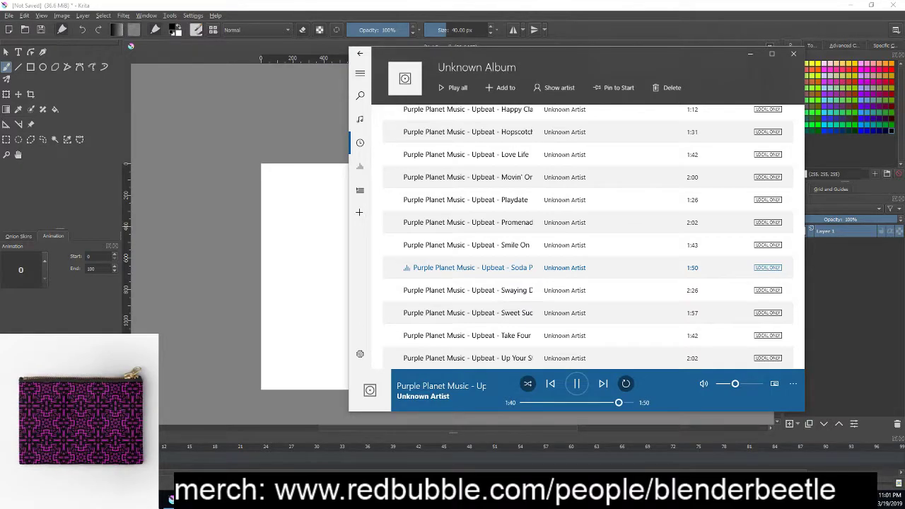
- Move the Groove Music window aside, then paint and undo a test stroke in Krita
left_click_drag(597, 56, 473, 60)
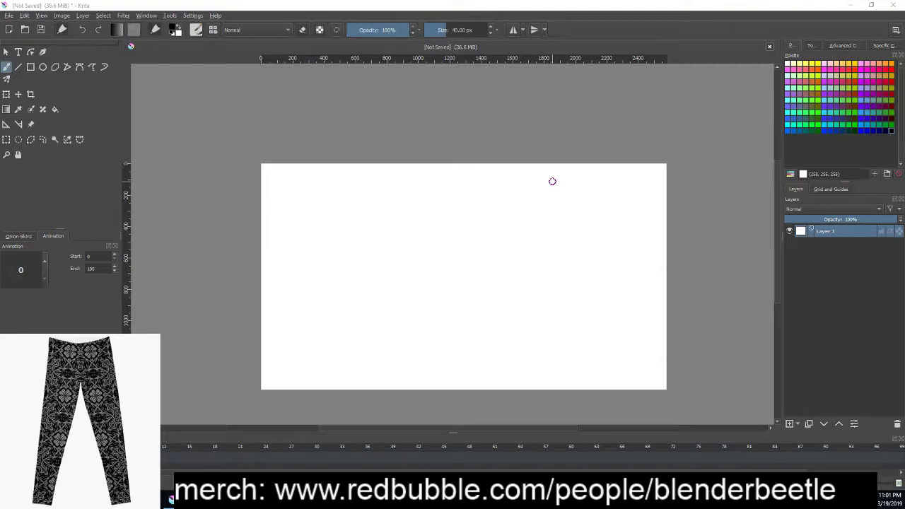
left_click_drag(548, 261, 548, 243)
key("ctrl+z")
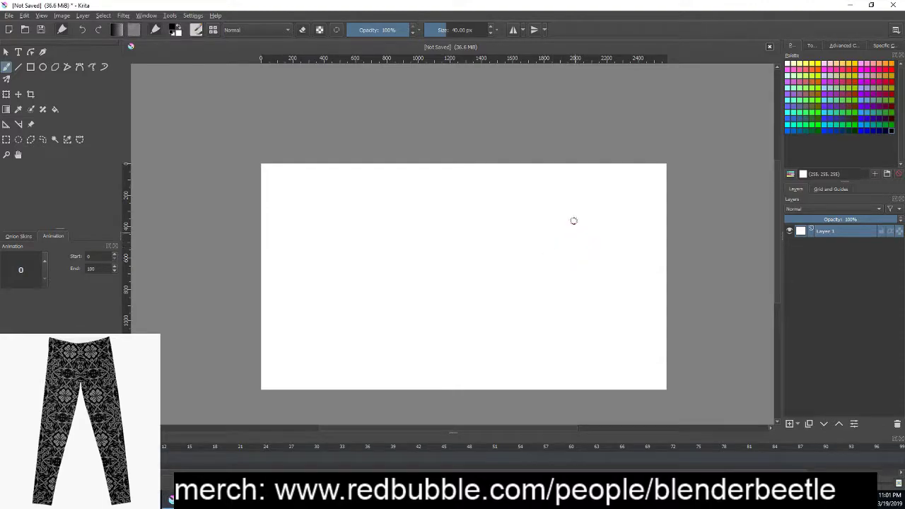
- Add Layer 2 above Layer 1 and try a few trial strokes, undoing the first
left_click(791, 424)
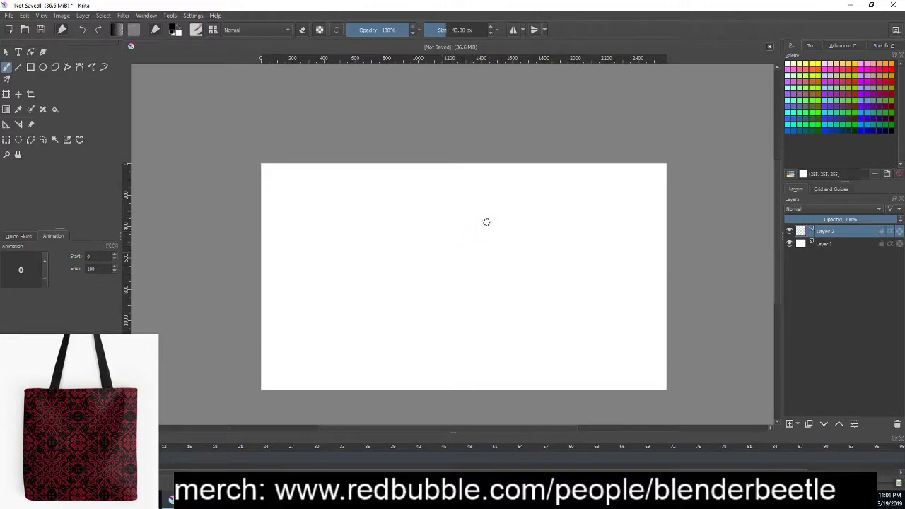
mouse_move(382, 210)
left_mouse_down()
mouse_move(424, 214)
mouse_move(513, 305)
left_mouse_up()
key("ctrl+z")
left_click_drag(460, 182, 474, 344)
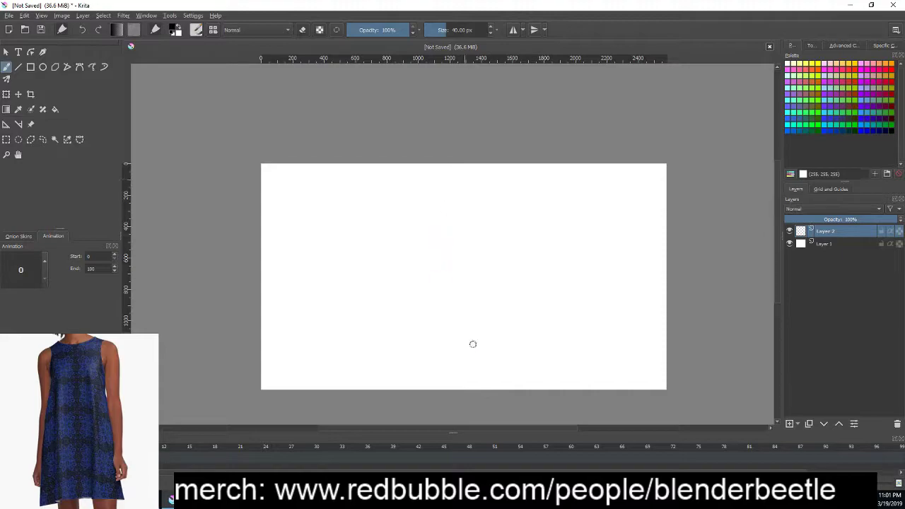
left_click_drag(435, 163, 460, 304)
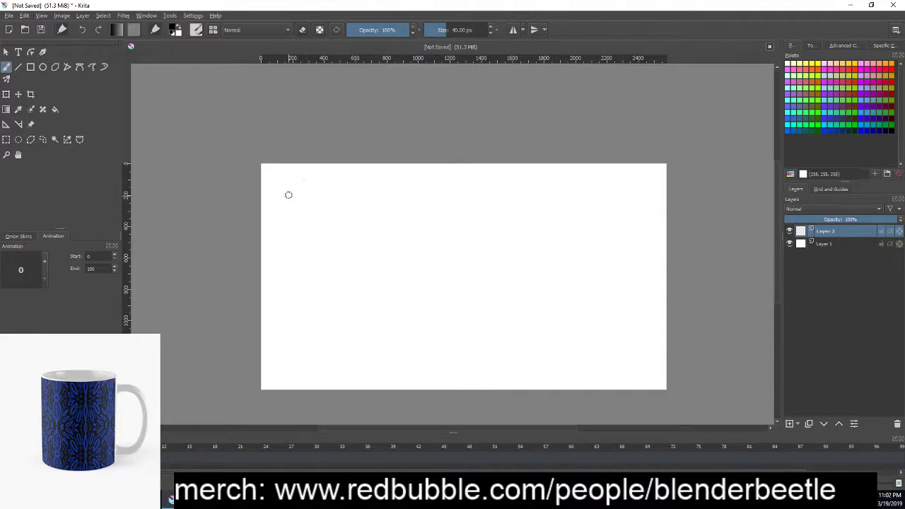
- Paint six curved diagonal black strokes fanning across the upper-left canvas
mouse_move(311, 177)
left_mouse_down()
mouse_move(276, 235)
mouse_move(283, 247)
left_mouse_up()
left_click_drag(328, 179, 293, 268)
mouse_move(345, 180)
left_mouse_down()
mouse_move(297, 278)
mouse_move(306, 284)
left_mouse_up()
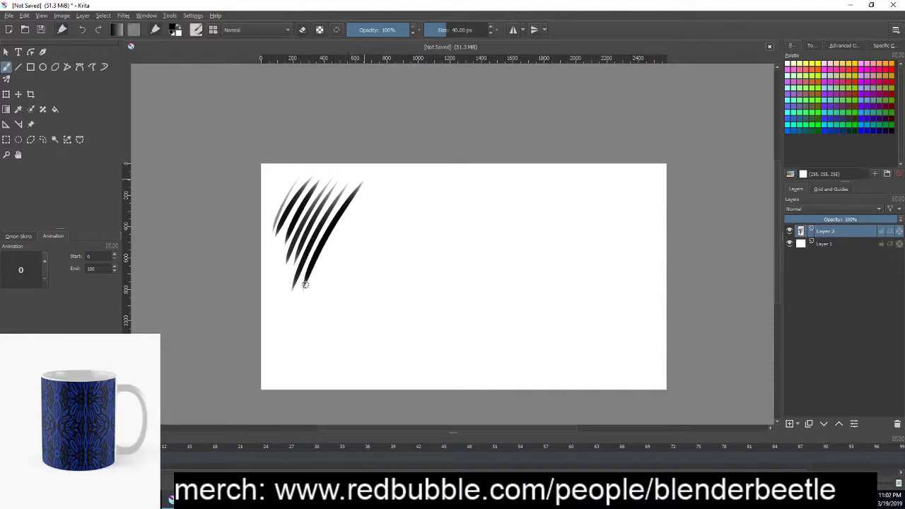
mouse_move(375, 184)
left_mouse_down()
mouse_move(304, 317)
mouse_move(323, 331)
left_mouse_up()
left_click_drag(411, 188, 341, 327)
mouse_move(423, 194)
left_mouse_down()
mouse_move(360, 316)
mouse_move(396, 296)
left_mouse_up()
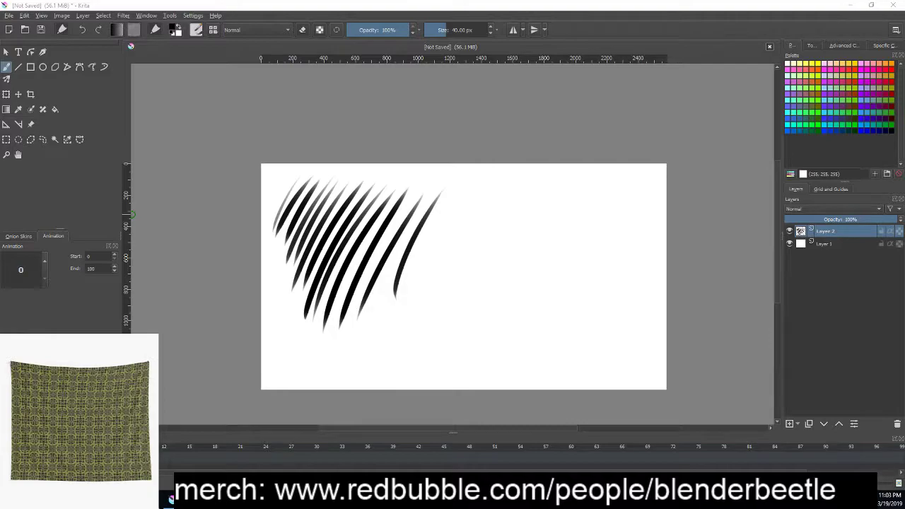
left_click(170, 499)
- Move the Twitch chat pop-up to the top right, shrink it, and minimize it
mouse_move(212, 173)
left_mouse_down()
mouse_move(778, 34)
mouse_move(694, 25)
left_mouse_up()
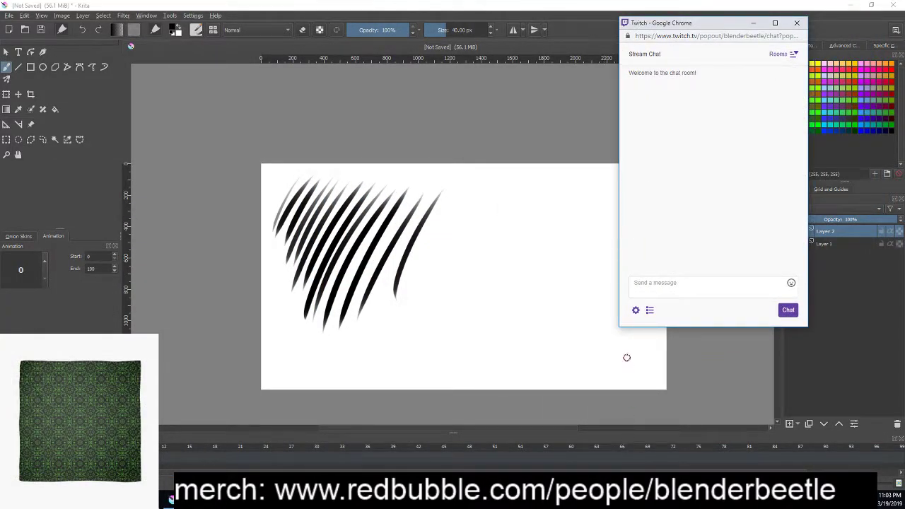
left_click_drag(619, 327, 671, 196)
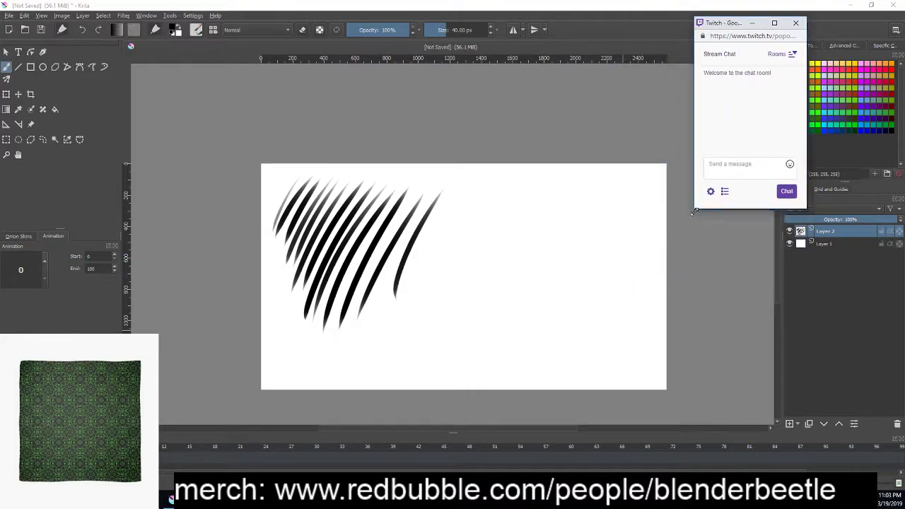
left_click(715, 257)
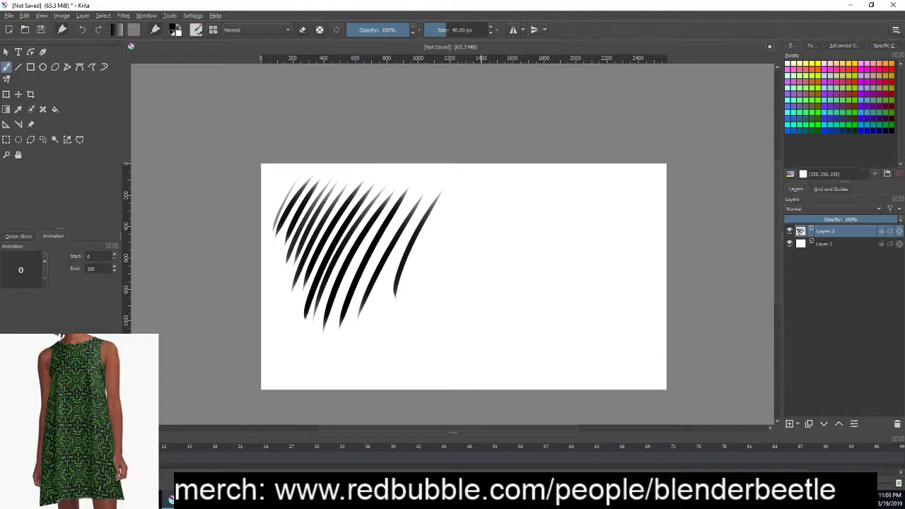
mouse_move(170, 498)
left_click(300, 450)
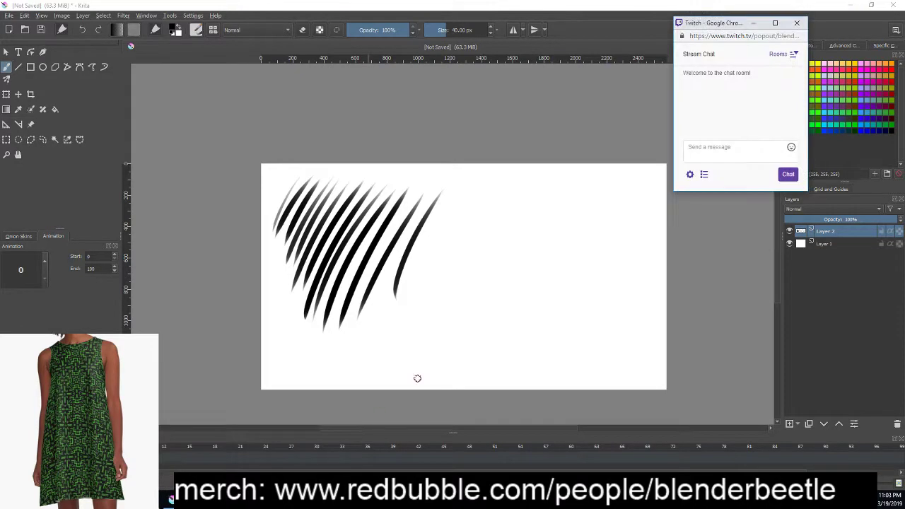
left_click(754, 23)
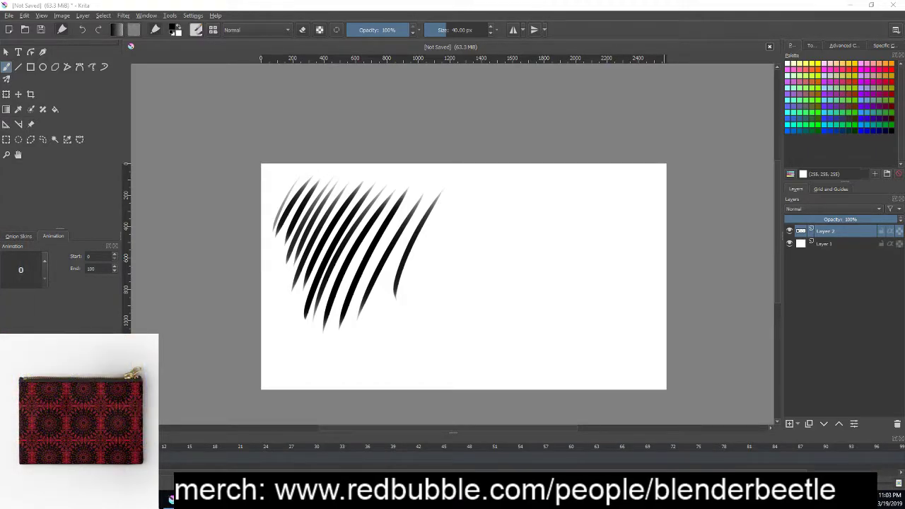
- Add three long diagonal strokes on the right and four horizontal strokes across them
left_click_drag(462, 199, 410, 351)
mouse_move(483, 203)
left_mouse_down()
mouse_move(428, 357)
mouse_move(444, 373)
left_mouse_up()
left_click_drag(528, 203, 470, 387)
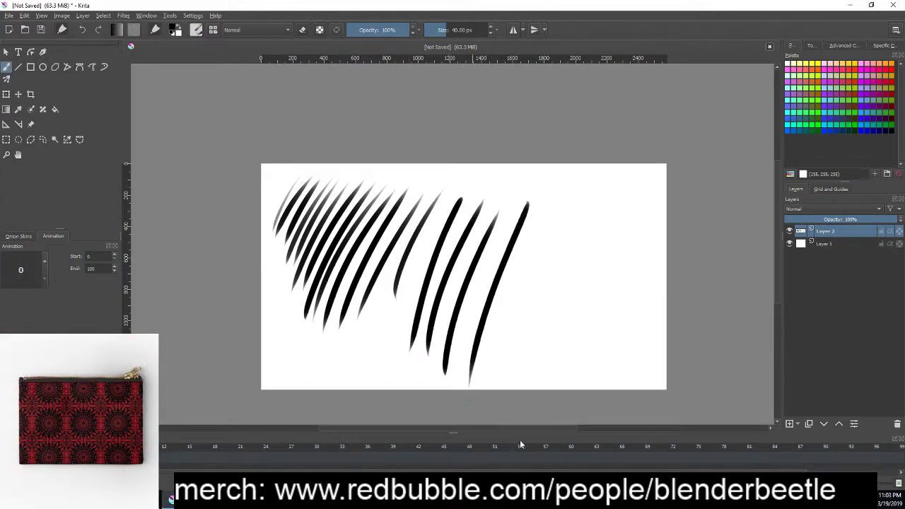
left_click_drag(309, 201, 551, 242)
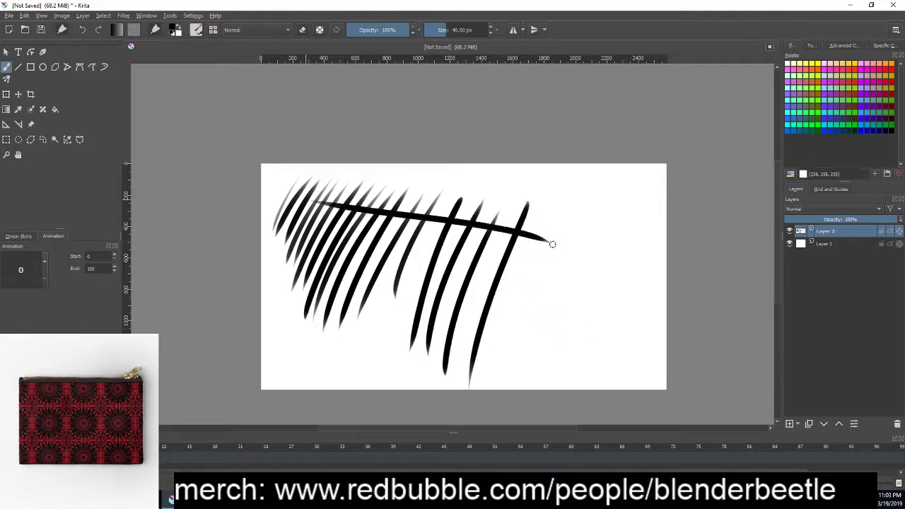
left_click_drag(315, 235, 546, 266)
left_click_drag(318, 266, 562, 310)
left_click_drag(270, 283, 564, 326)
- Cross the grid with more diagonal strokes in both directions
left_click_drag(368, 182, 283, 242)
left_click_drag(419, 193, 290, 256)
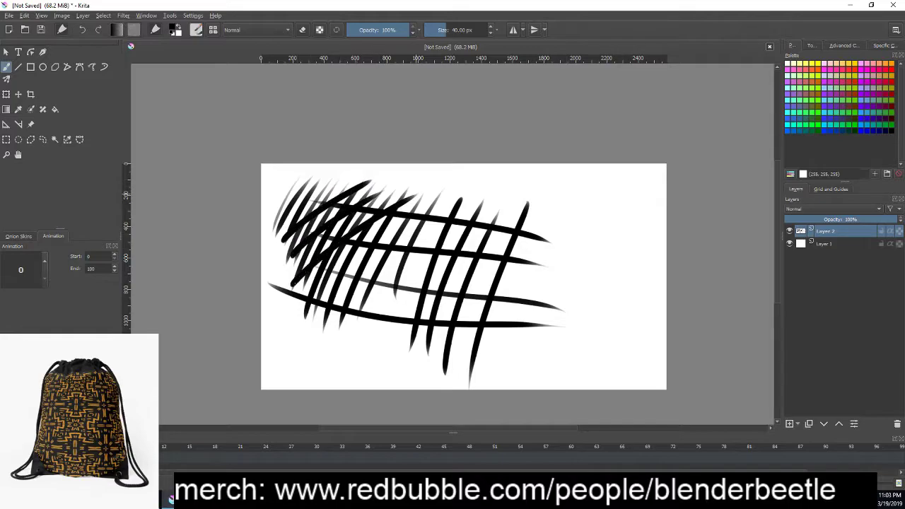
mouse_move(481, 204)
left_mouse_down()
mouse_move(382, 237)
mouse_move(310, 338)
mouse_move(353, 347)
left_mouse_up()
left_click_drag(504, 263, 382, 352)
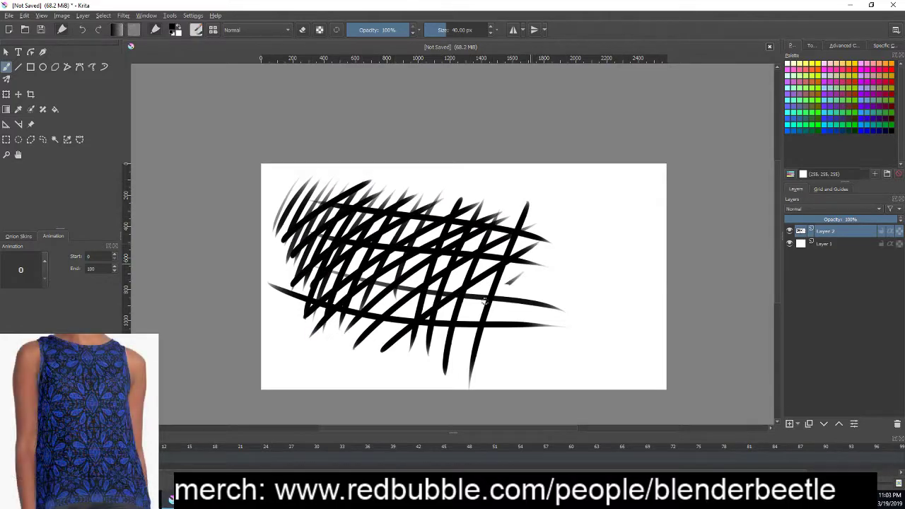
left_click_drag(564, 282, 435, 373)
left_click_drag(283, 233, 385, 314)
left_click_drag(304, 212, 453, 320)
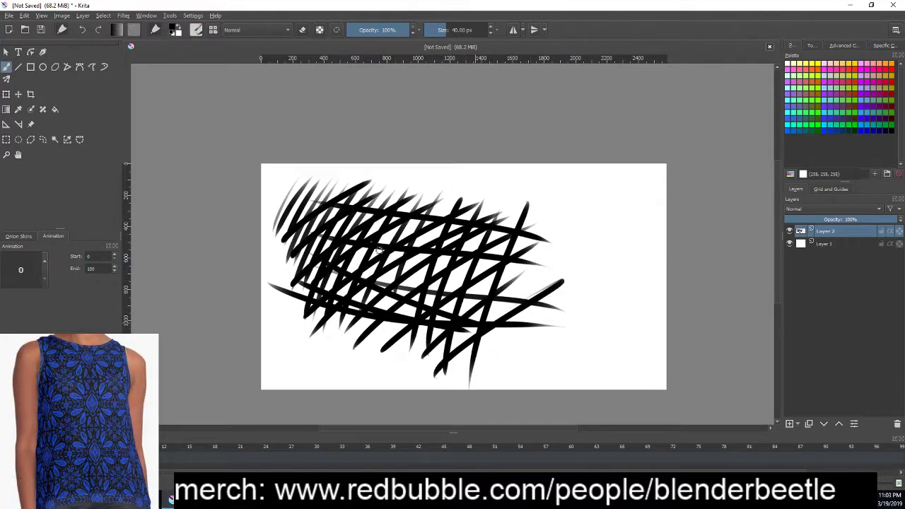
left_click_drag(333, 198, 502, 343)
left_click_drag(366, 184, 527, 306)
left_click_drag(413, 189, 616, 319)
mouse_move(590, 290)
left_mouse_down()
mouse_move(639, 273)
mouse_move(632, 264)
left_mouse_up()
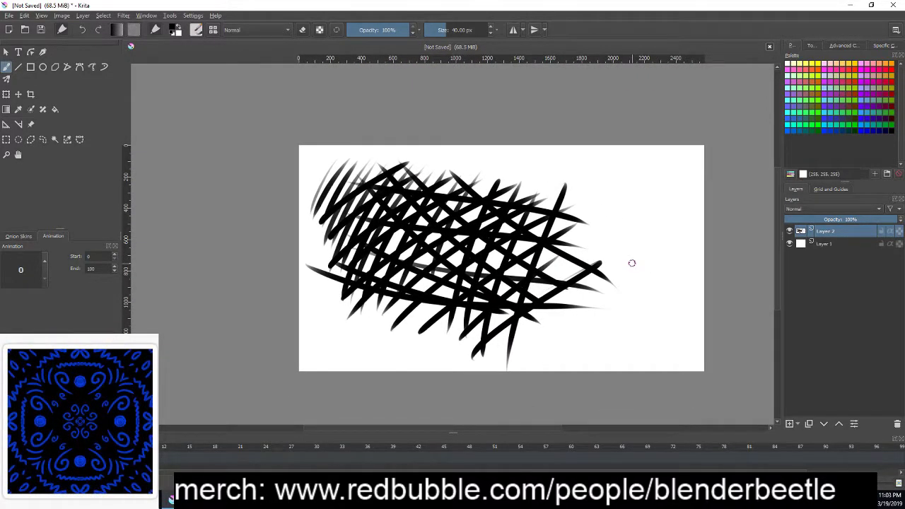
- Undo the last three diagonal strokes and hide the crosshatch Layer 2
key("ctrl+z")
key("ctrl+z")
key("ctrl+z")
key("ctrl+z")
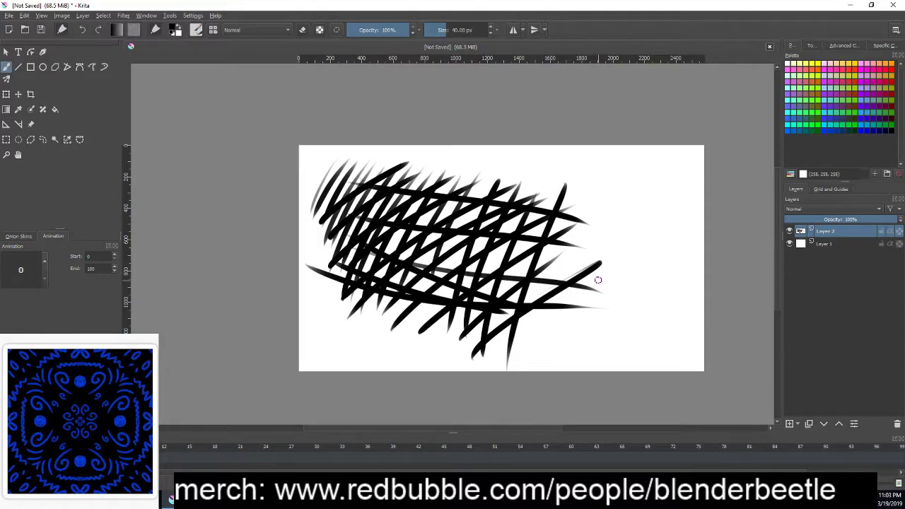
key("ctrl+z")
key("ctrl+z")
key("ctrl+z")
key("ctrl+z")
key("ctrl+z")
key("ctrl+z")
key("ctrl+z")
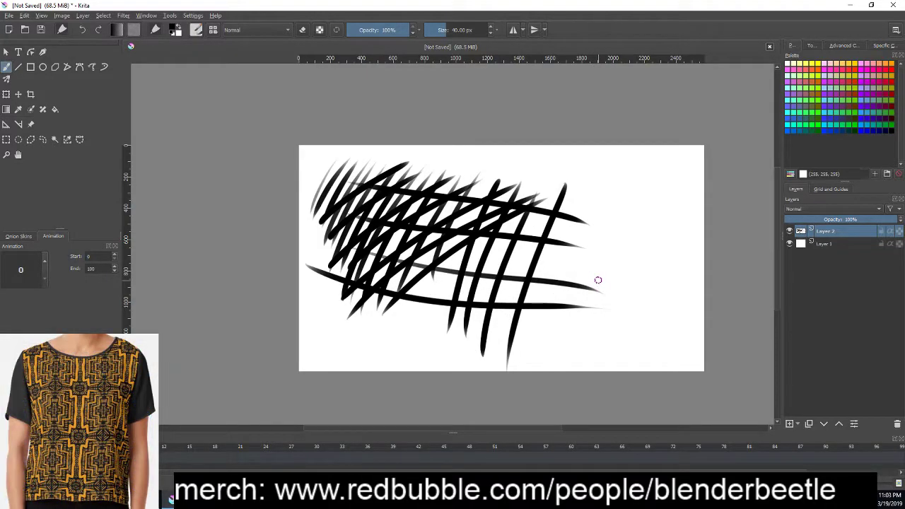
key("ctrl+z")
key("ctrl+z")
key("ctrl+z")
key("ctrl+z")
key("ctrl+z")
key("ctrl+z")
key("ctrl+z")
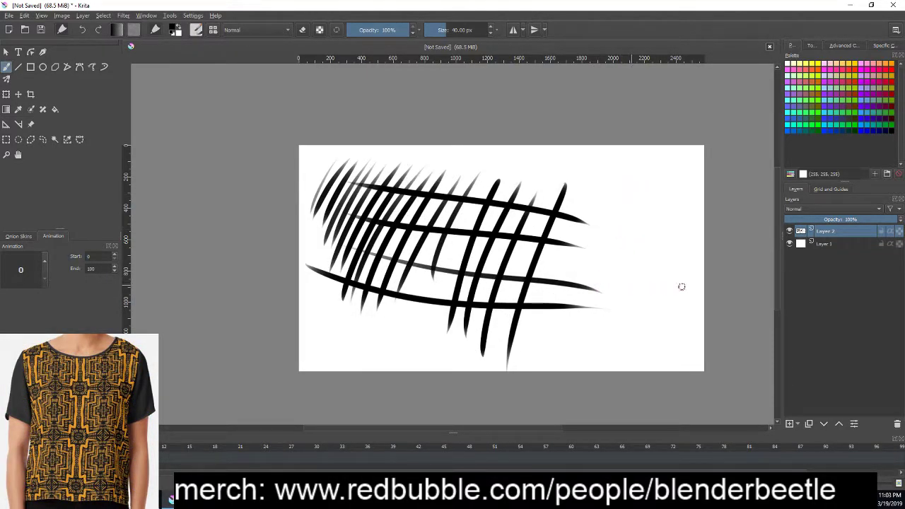
left_click(790, 239)
- Add Layer 3 and draw a cluster of freehand black circles near the top right
left_click(790, 424)
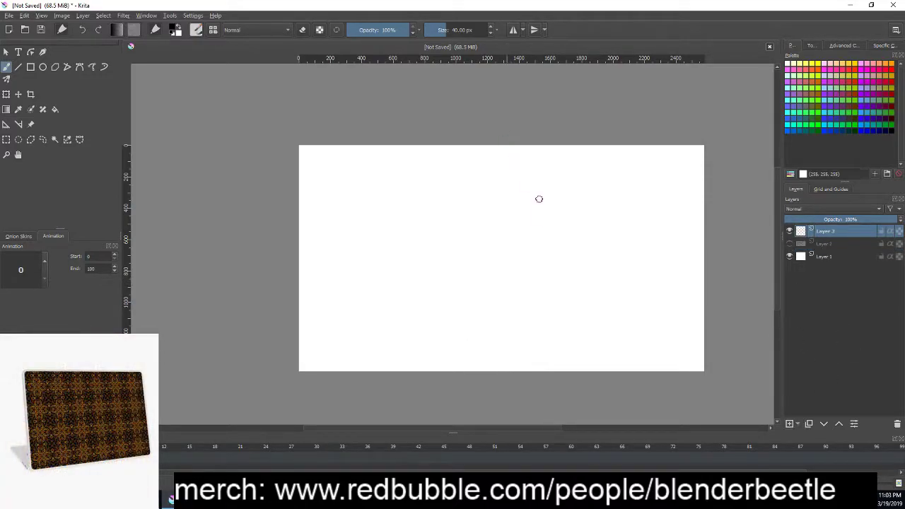
mouse_move(671, 174)
left_mouse_down()
mouse_move(672, 196)
mouse_move(680, 159)
left_mouse_up()
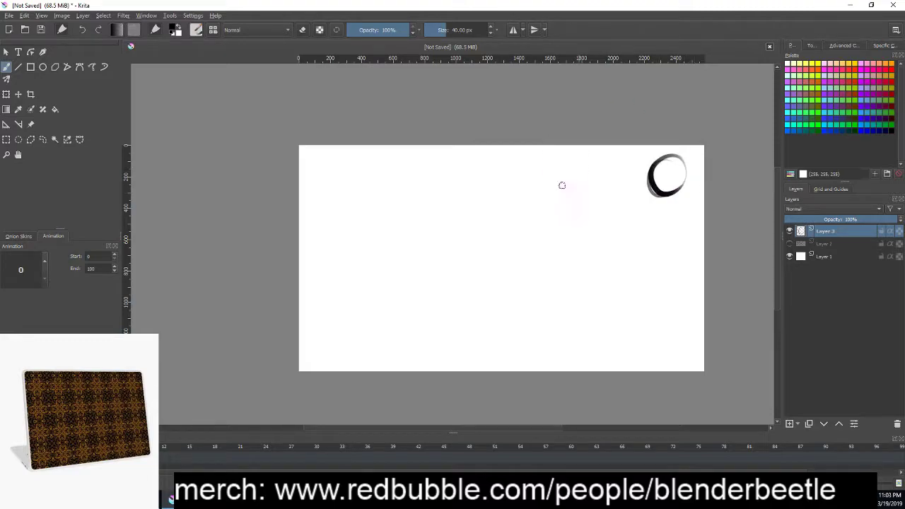
mouse_move(607, 173)
left_mouse_down()
mouse_move(602, 192)
mouse_move(607, 170)
mouse_move(630, 185)
mouse_move(624, 169)
left_mouse_up()
mouse_move(621, 212)
left_mouse_down()
mouse_move(599, 228)
mouse_move(621, 206)
mouse_move(655, 225)
mouse_move(677, 201)
left_mouse_up()
mouse_move(646, 231)
left_mouse_down()
mouse_move(654, 233)
mouse_move(587, 234)
left_mouse_up()
left_click_drag(566, 201, 561, 204)
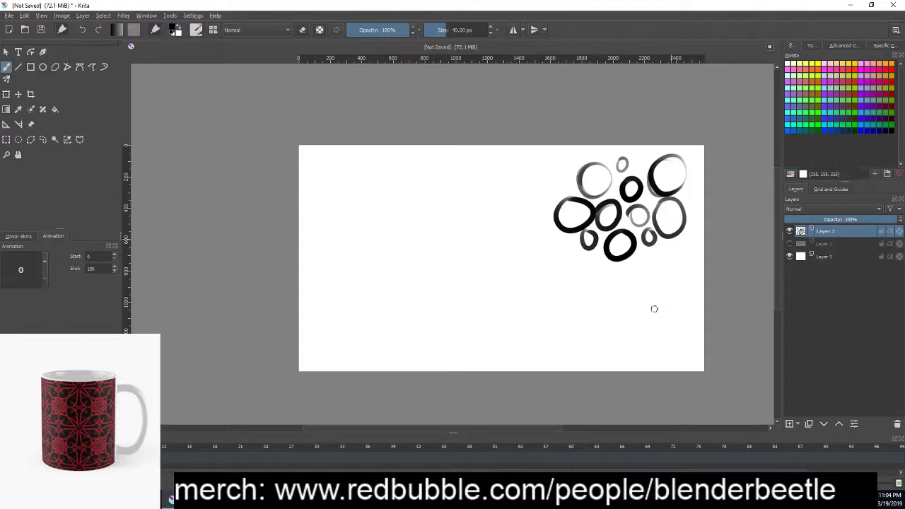
mouse_move(659, 260)
left_mouse_down()
mouse_move(644, 283)
mouse_move(654, 266)
left_mouse_up()
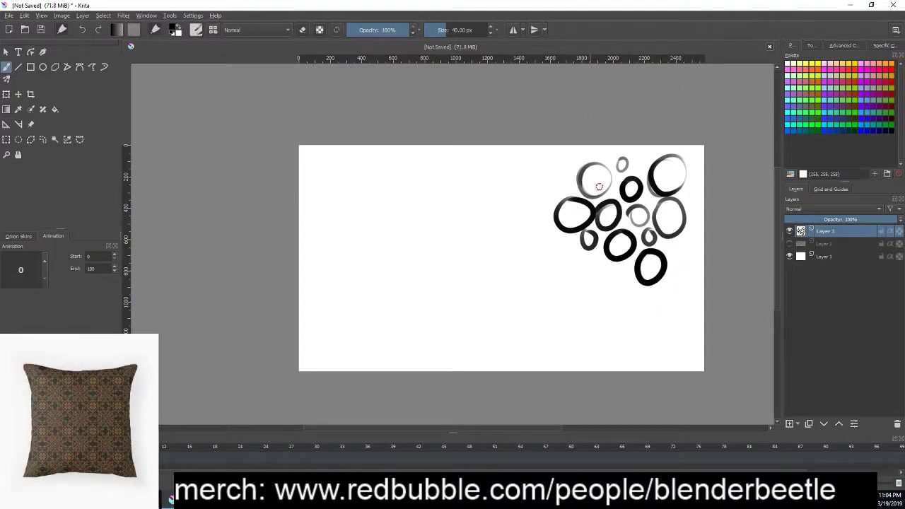
left_click_drag(562, 180, 552, 190)
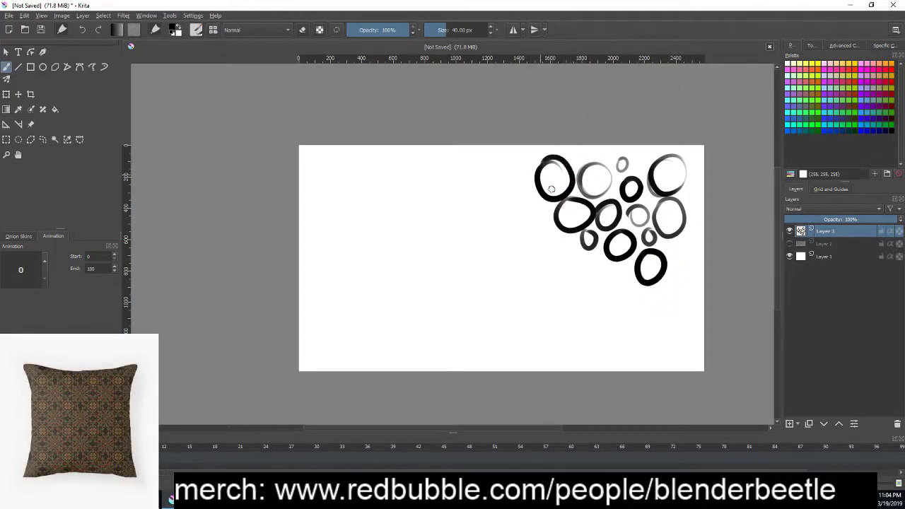
left_click_drag(681, 254, 690, 247)
left_click_drag(633, 281, 606, 278)
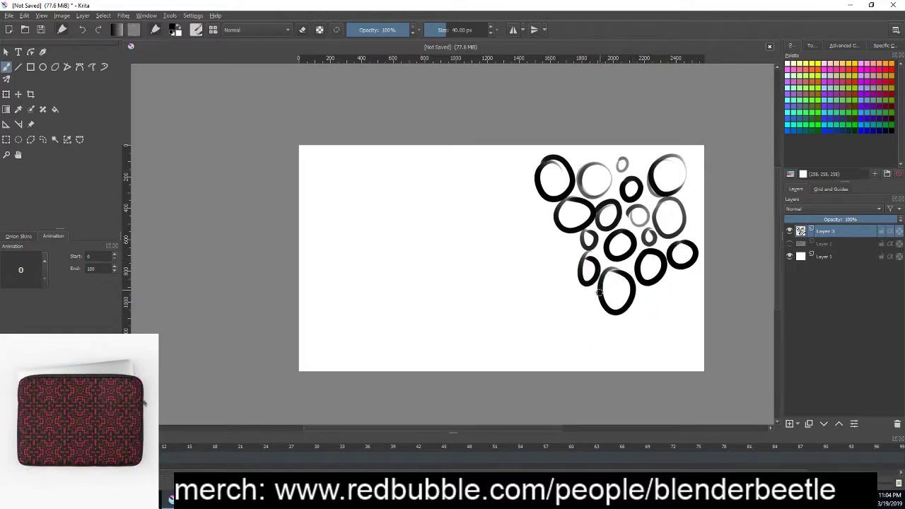
- Extend the circle cluster leftward and downward, including a grey circle at the bottom
mouse_move(567, 249)
left_mouse_down()
mouse_move(528, 217)
mouse_move(532, 199)
left_mouse_up()
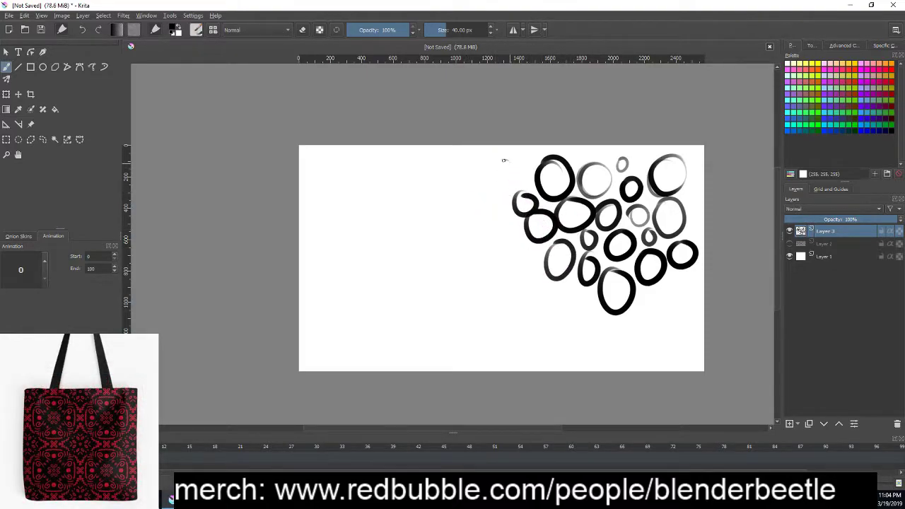
left_click_drag(504, 161, 507, 157)
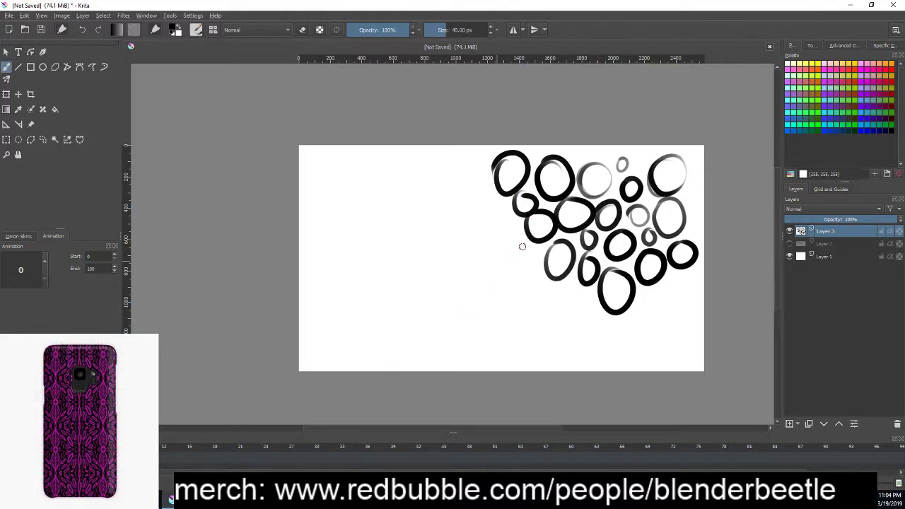
left_click_drag(523, 247, 520, 244)
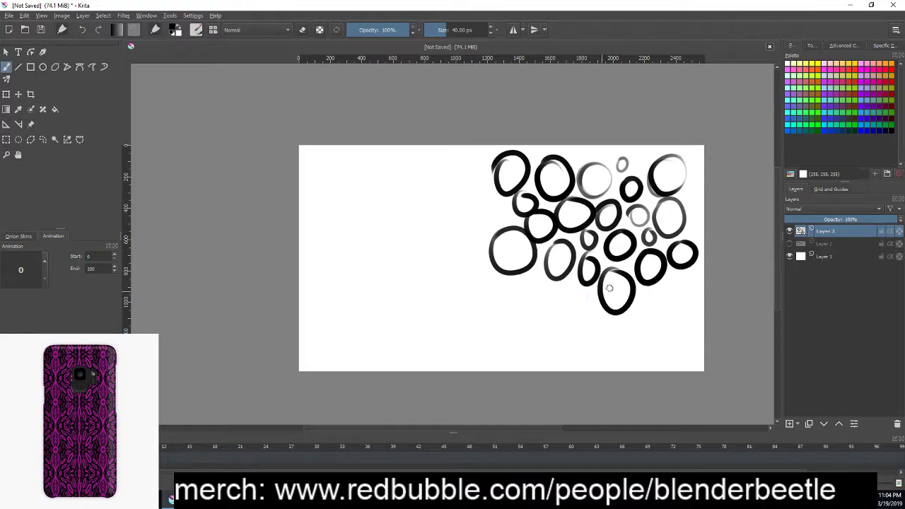
left_click_drag(648, 290, 674, 279)
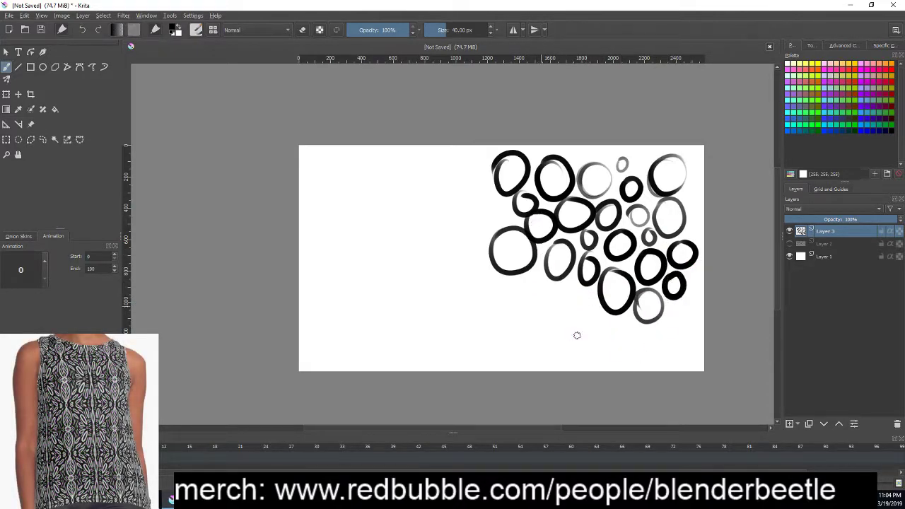
left_click_drag(584, 306, 574, 304)
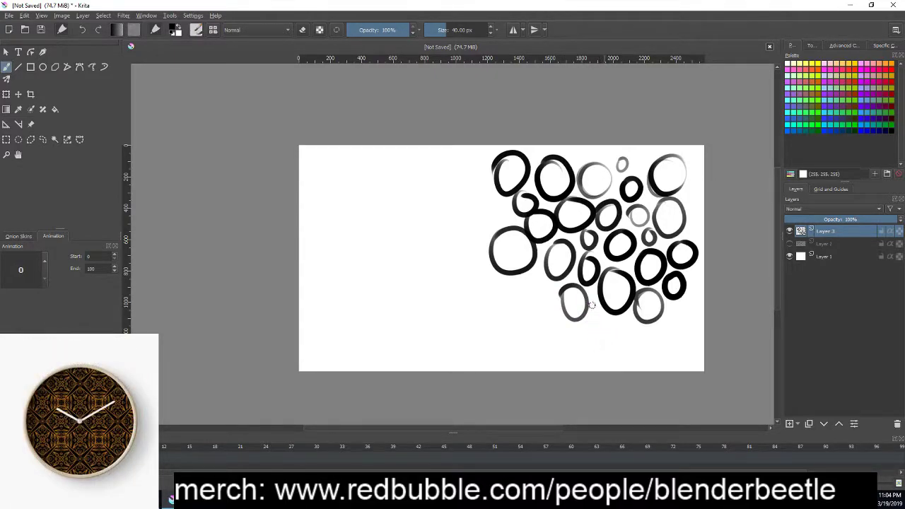
left_click_drag(613, 313, 615, 315)
left_click_drag(547, 283, 550, 285)
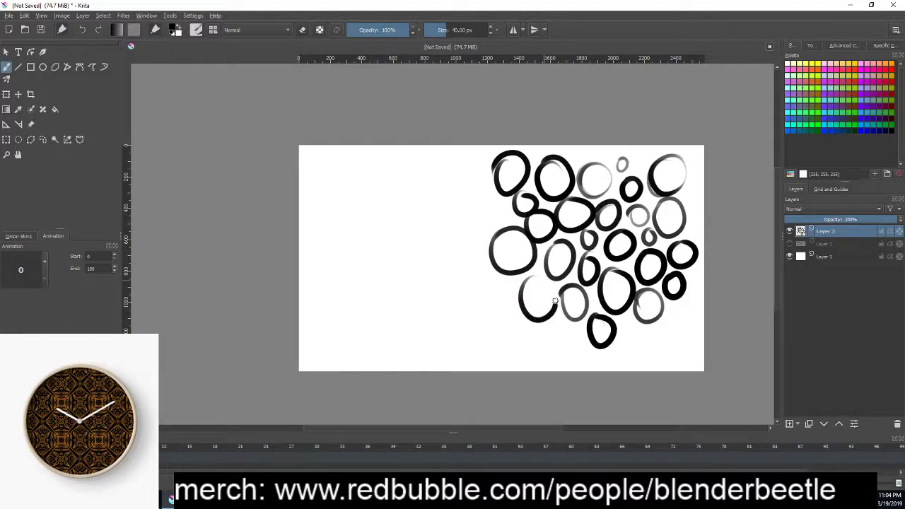
left_click_drag(498, 219, 495, 223)
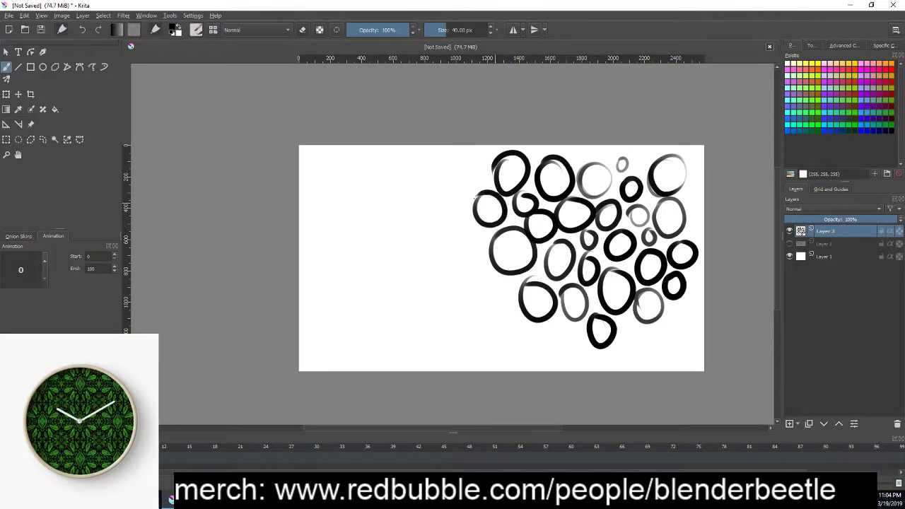
left_click_drag(482, 177, 452, 185)
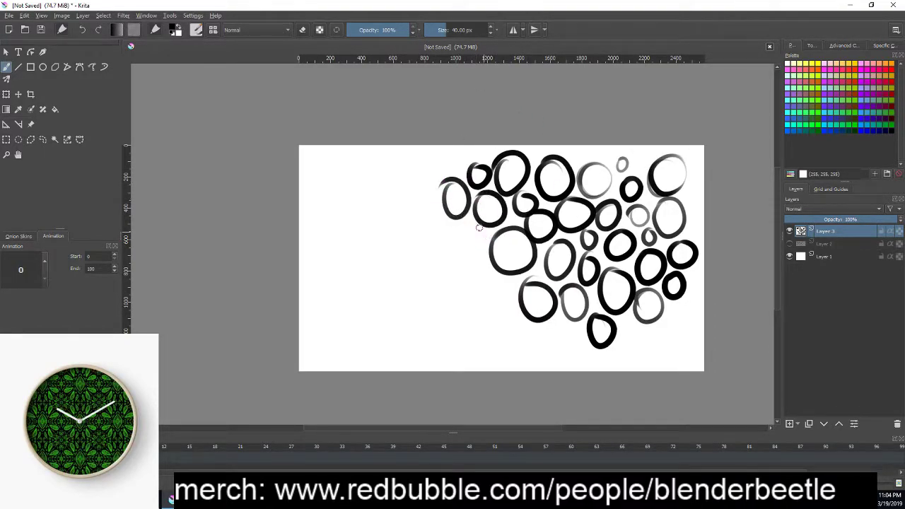
left_click_drag(484, 225, 479, 228)
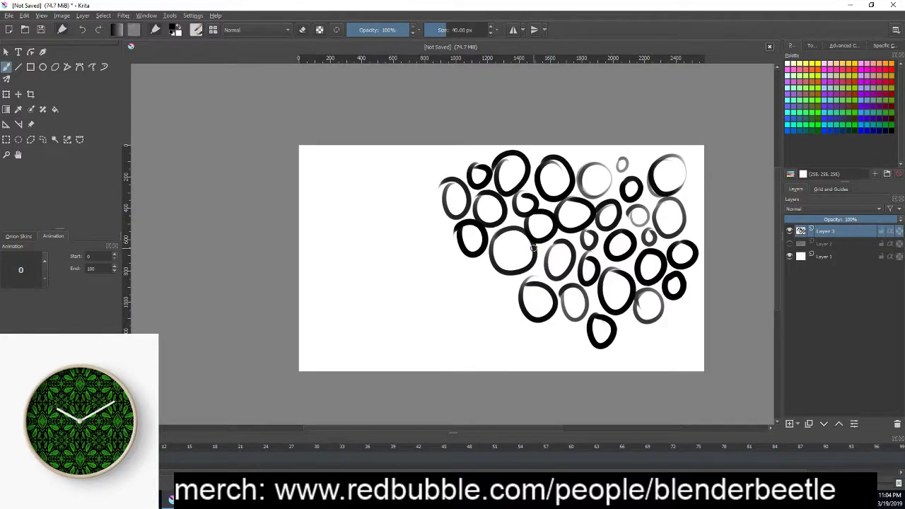
- Add more circles along the bottom, the right edge and the cluster's left side
left_click_drag(454, 277, 462, 275)
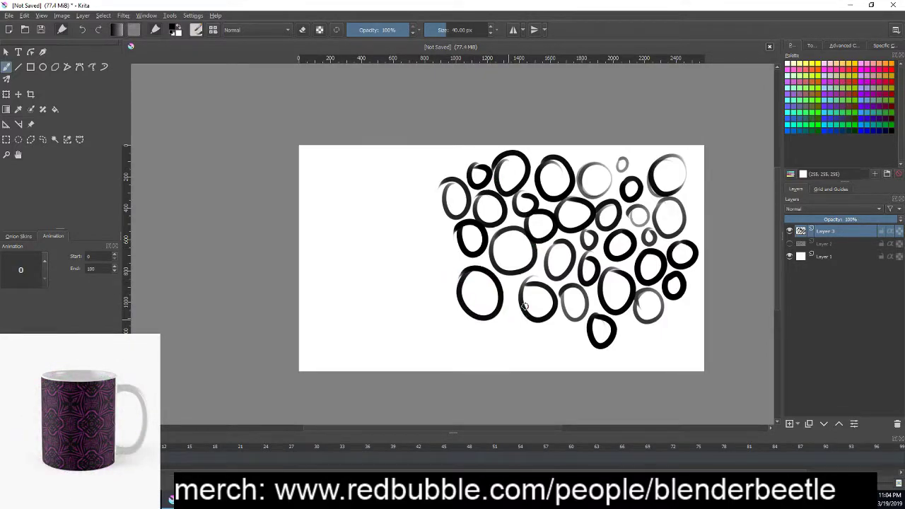
left_click_drag(525, 308, 524, 310)
left_click_drag(530, 277, 526, 303)
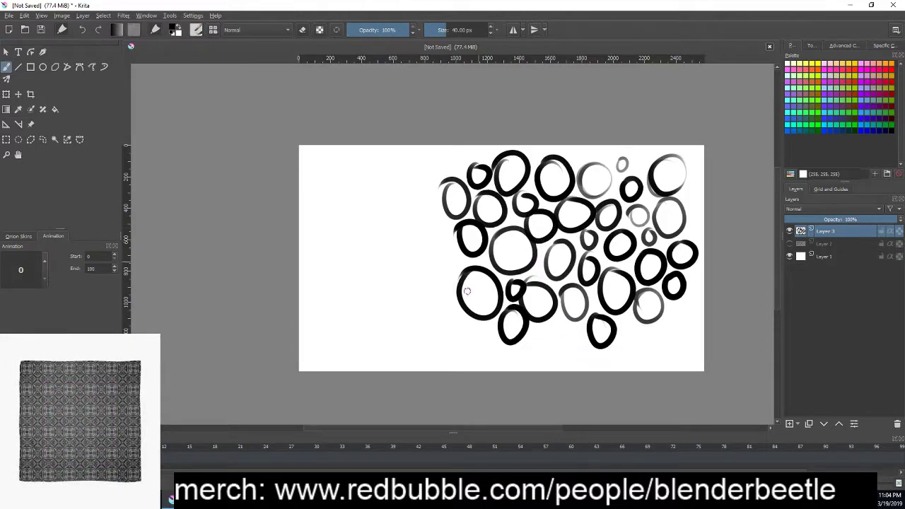
left_click_drag(558, 322, 560, 320)
left_click_drag(588, 348, 592, 350)
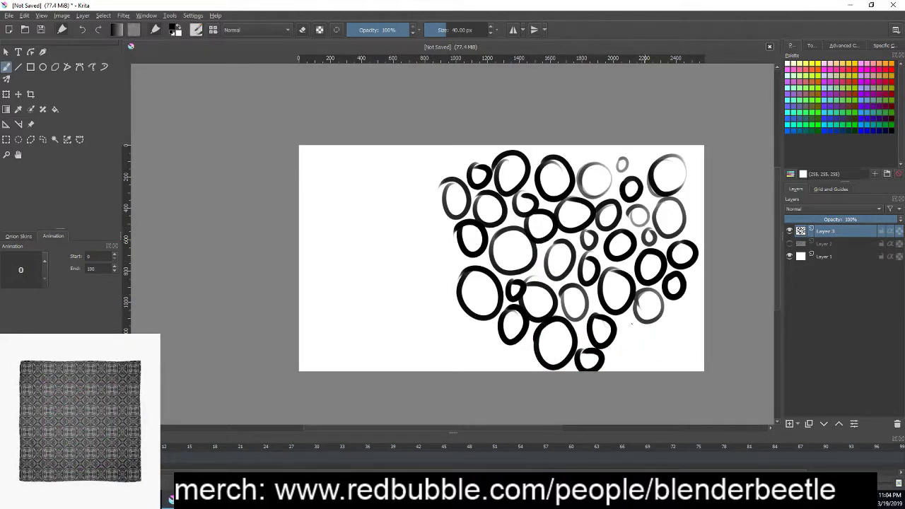
mouse_move(637, 323)
left_mouse_down()
mouse_move(677, 314)
mouse_move(695, 298)
left_mouse_up()
mouse_move(692, 345)
left_mouse_down()
mouse_move(686, 363)
mouse_move(692, 347)
left_mouse_up()
left_click_drag(453, 241, 457, 239)
left_click_drag(430, 211, 433, 213)
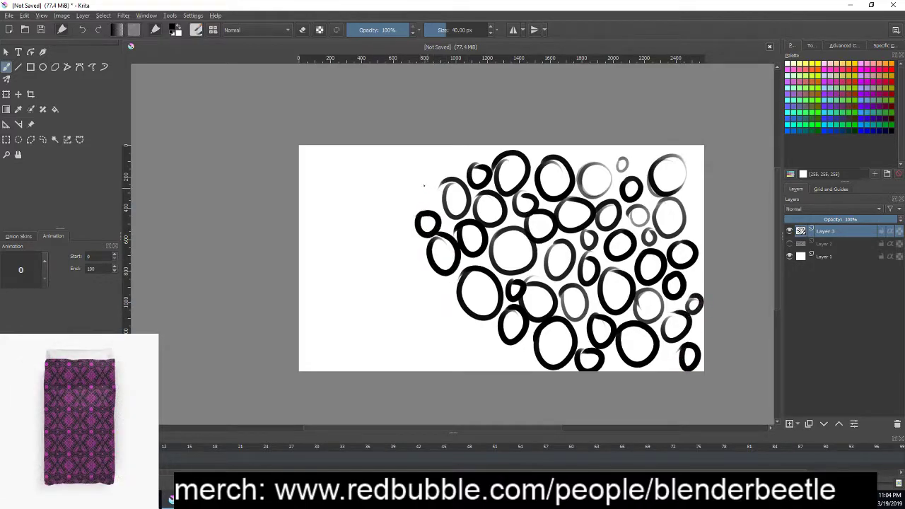
left_click_drag(423, 177, 449, 165)
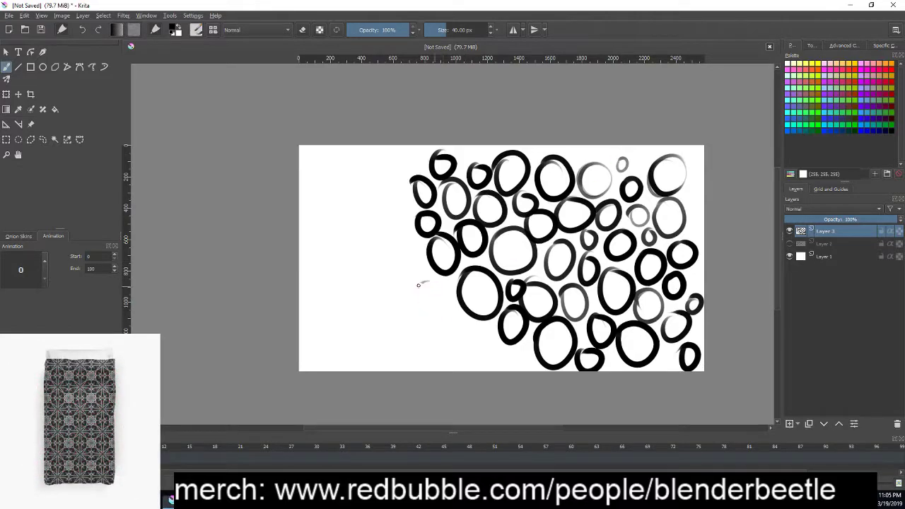
- Draw freehand ellipses down the canvas's left edge and upper-left area
left_click_drag(423, 280, 418, 284)
mouse_move(450, 318)
left_mouse_down()
mouse_move(462, 340)
mouse_move(481, 332)
mouse_move(491, 346)
mouse_move(522, 350)
left_mouse_up()
left_click_drag(403, 280, 382, 244)
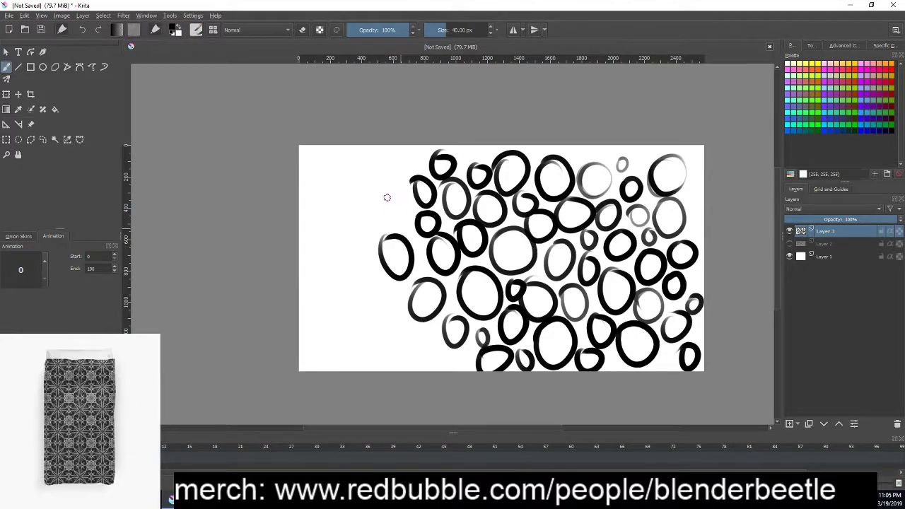
left_click_drag(387, 204, 403, 217)
left_click_drag(396, 165, 357, 173)
left_click_drag(358, 205, 359, 242)
left_click_drag(382, 281, 364, 303)
- Fill the lower-left corner, remaining gaps and top strip with more circles
left_click_drag(359, 270, 353, 274)
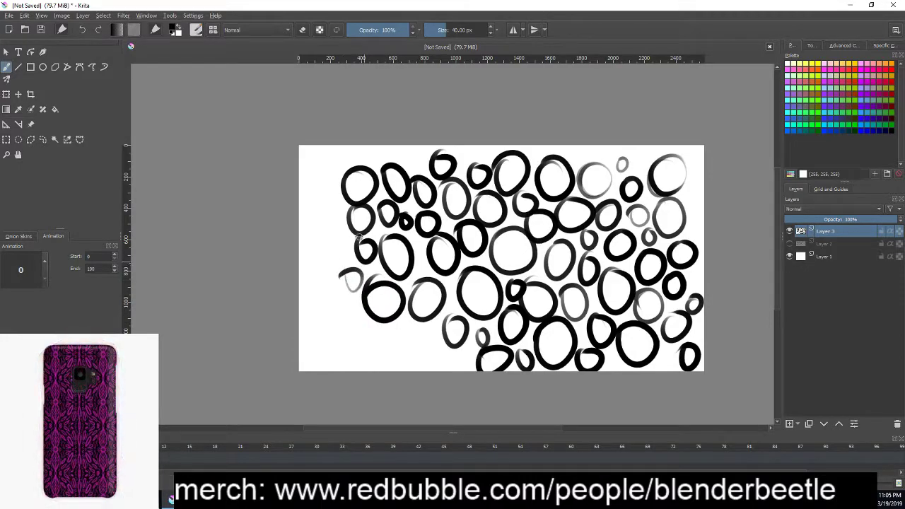
left_click_drag(333, 221, 331, 193)
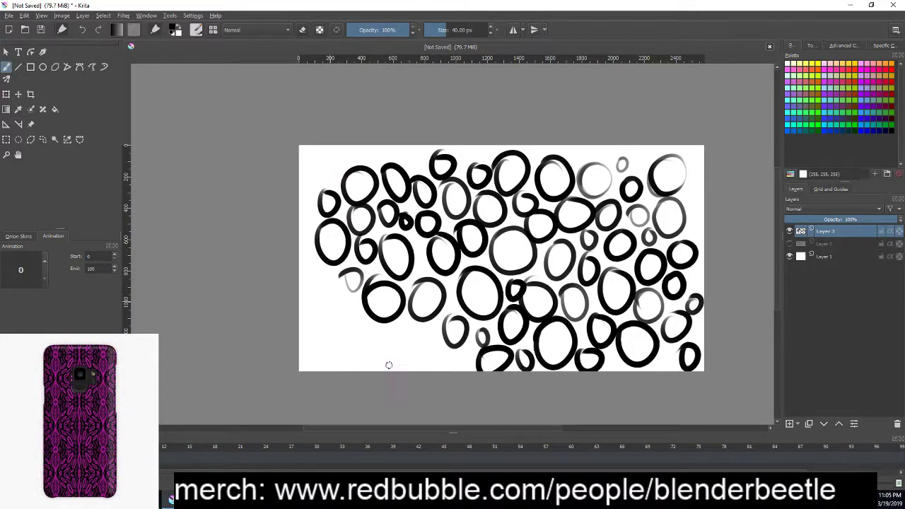
mouse_move(345, 299)
left_mouse_down()
mouse_move(319, 344)
mouse_move(351, 298)
left_mouse_up()
mouse_move(397, 327)
left_mouse_down()
mouse_move(438, 340)
mouse_move(432, 324)
mouse_move(447, 296)
left_mouse_up()
left_click_drag(458, 351, 464, 350)
mouse_move(332, 160)
left_mouse_down()
mouse_move(316, 164)
mouse_move(371, 152)
mouse_move(408, 166)
mouse_move(424, 148)
left_mouse_up()
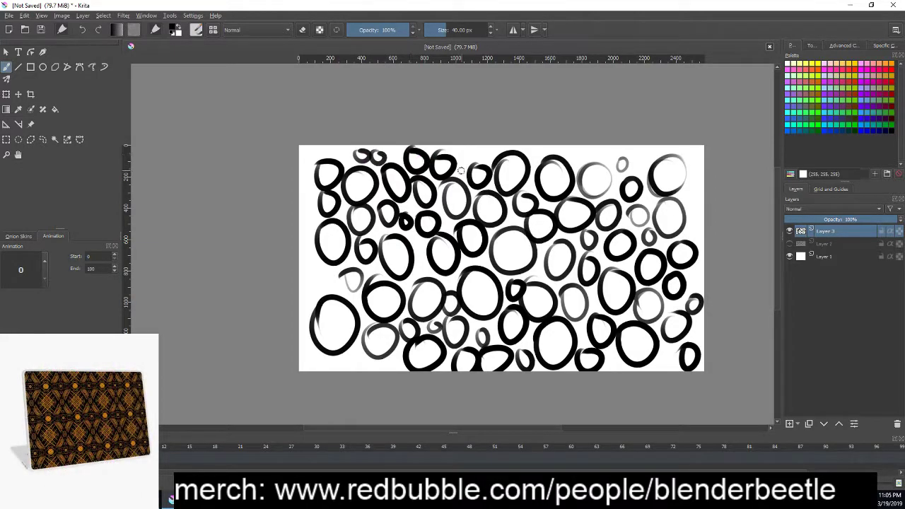
left_click_drag(640, 150, 596, 153)
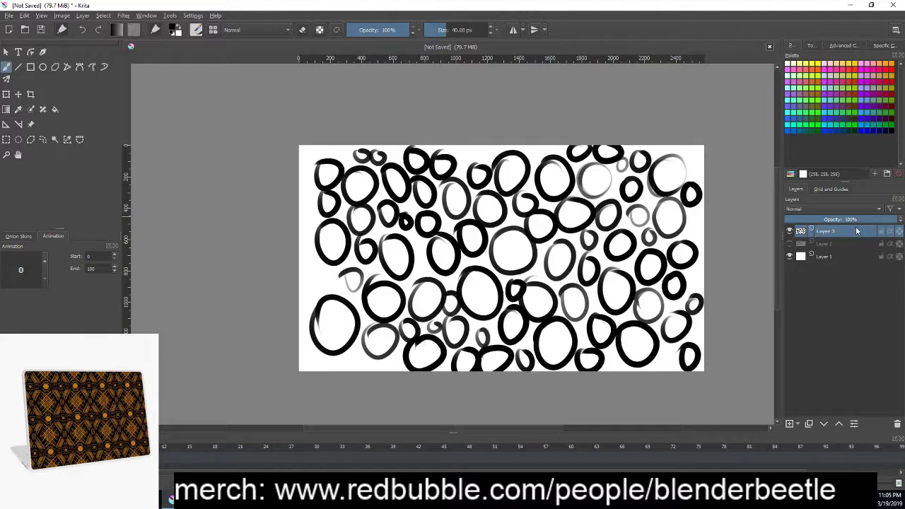
- Hide the practice-circles layer, add a new layer, and clear a test zigzag stroke from it
left_click(789, 231)
left_click(790, 424)
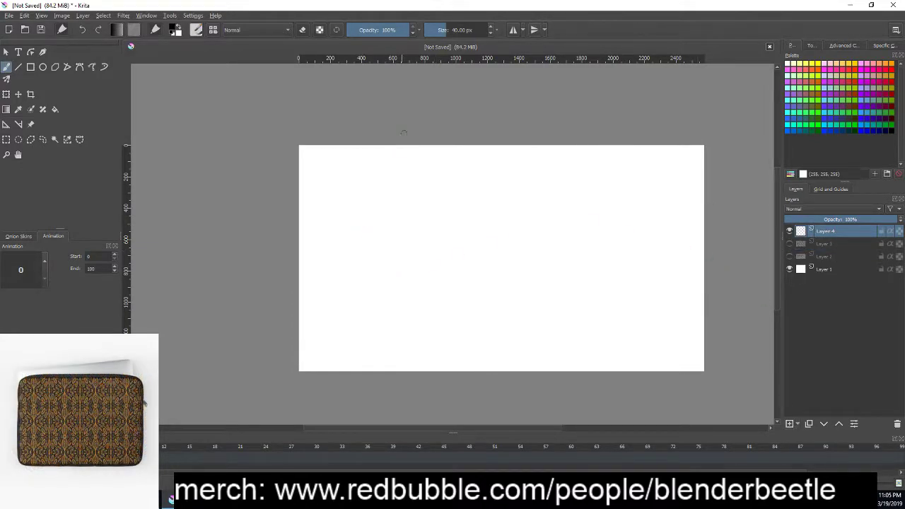
mouse_move(357, 170)
left_mouse_down()
mouse_move(304, 244)
mouse_move(455, 151)
mouse_move(418, 350)
mouse_move(658, 168)
mouse_move(626, 328)
left_mouse_up()
key("Delete")
- Cross-hatch a patch of black diagonal strokes at the upper right of the canvas
mouse_move(655, 162)
left_mouse_down()
mouse_move(683, 205)
mouse_move(670, 227)
left_mouse_up()
left_click_drag(622, 162, 676, 245)
mouse_move(589, 172)
left_mouse_down()
mouse_move(658, 259)
mouse_move(652, 238)
left_mouse_up()
mouse_move(564, 181)
left_mouse_down()
mouse_move(645, 266)
mouse_move(649, 259)
left_mouse_up()
left_click_drag(549, 196, 676, 152)
left_click_drag(569, 214, 694, 162)
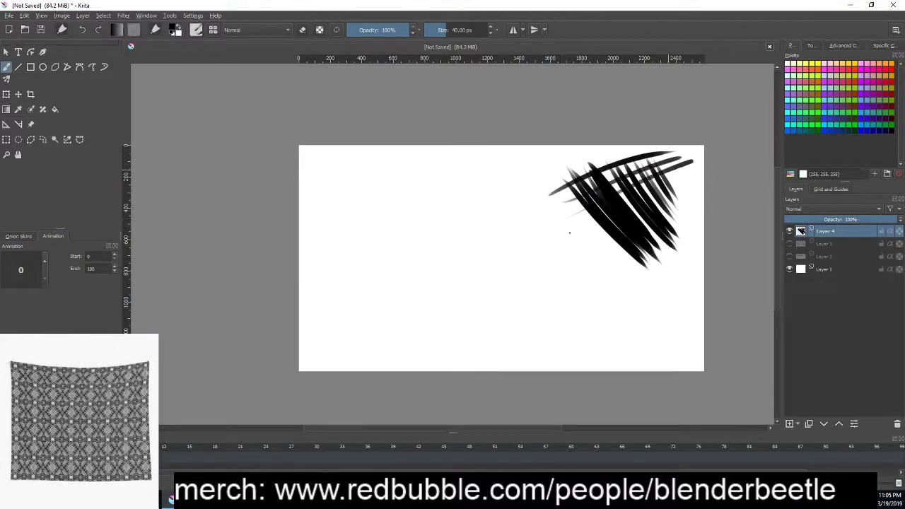
left_click_drag(575, 241, 700, 175)
left_click_drag(594, 271, 702, 191)
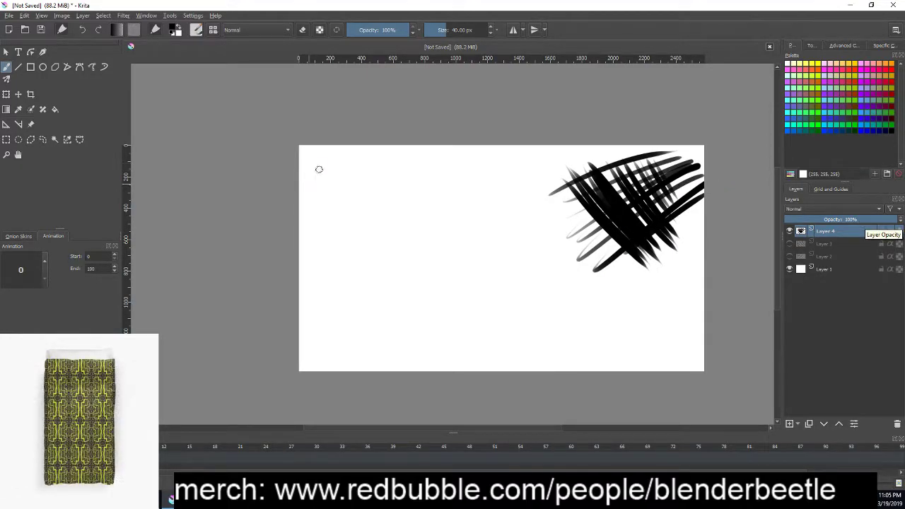
- Hatch the top-left corner with diagonal strokes crossed by opposite ones
left_click_drag(300, 205, 328, 152)
mouse_move(301, 218)
left_mouse_down()
mouse_move(346, 148)
mouse_move(370, 147)
left_mouse_up()
left_click_drag(299, 251, 389, 148)
left_click_drag(303, 282, 392, 157)
left_click_drag(305, 314, 417, 145)
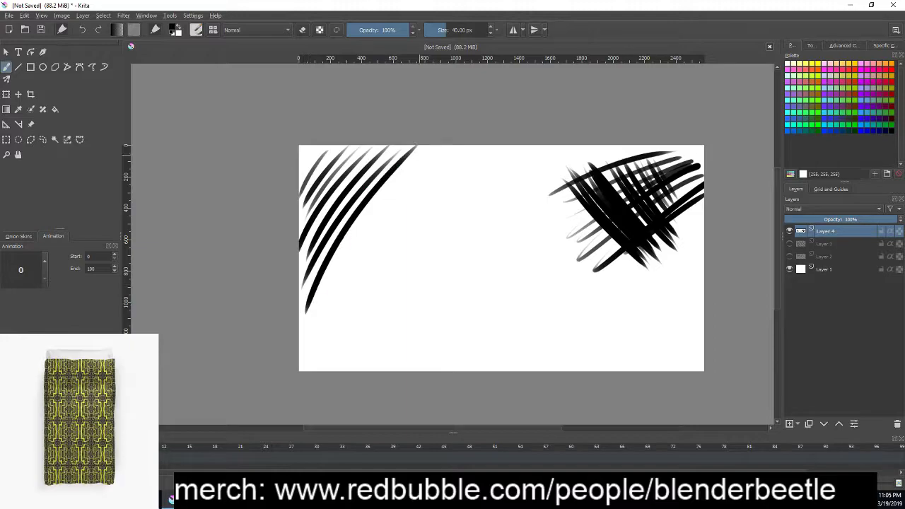
left_click_drag(315, 185, 353, 270)
left_click_drag(332, 222, 361, 264)
left_click_drag(322, 183, 363, 263)
left_click_drag(339, 215, 368, 255)
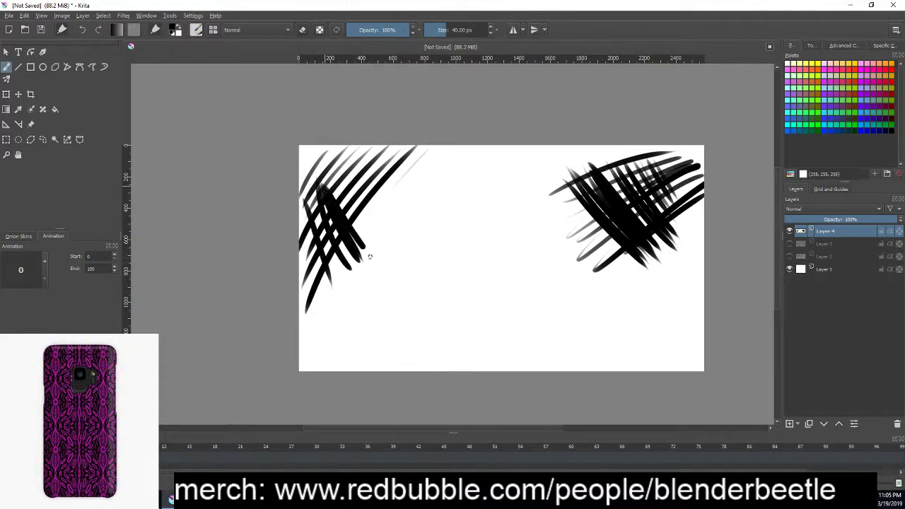
- Densify the top-left cross-hatching with extra and near-vertical strokes
left_click_drag(304, 169, 382, 233)
mouse_move(312, 156)
left_mouse_down()
mouse_move(393, 232)
mouse_move(367, 202)
left_mouse_up()
mouse_move(322, 152)
left_mouse_down()
mouse_move(390, 221)
mouse_move(399, 214)
left_mouse_up()
left_click_drag(349, 147, 397, 205)
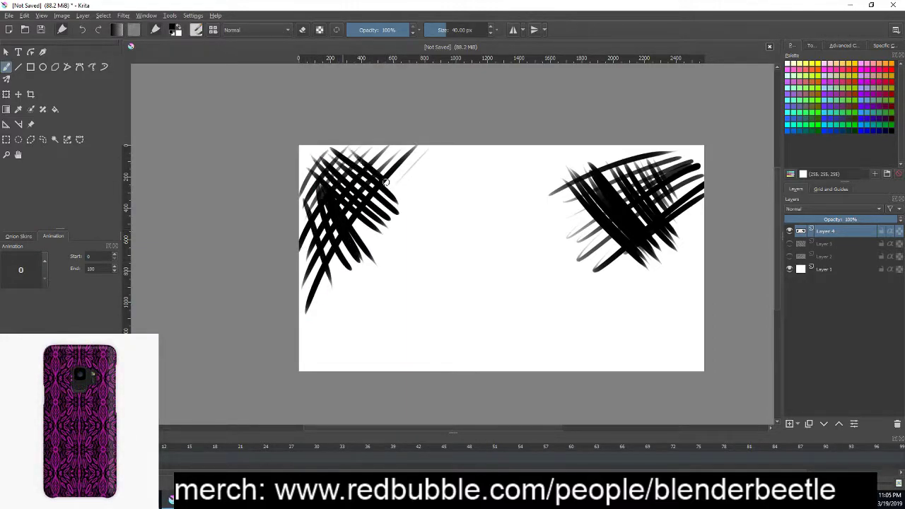
left_click_drag(307, 260, 315, 158)
mouse_move(326, 252)
left_mouse_down()
mouse_move(325, 153)
mouse_move(379, 241)
left_mouse_up()
mouse_move(389, 146)
left_mouse_down()
mouse_move(391, 214)
mouse_move(481, 158)
left_mouse_up()
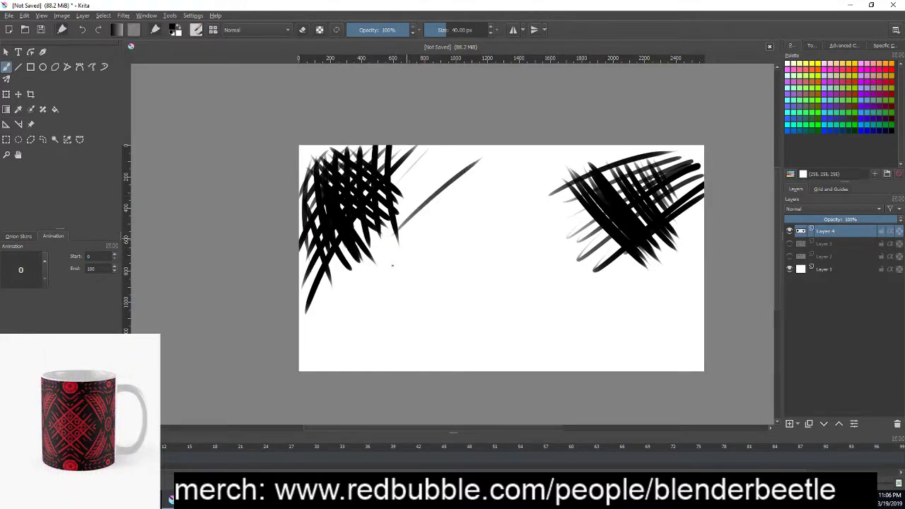
- Start a centre patch of diagonal strokes crossed with vertical ones
left_click_drag(390, 272, 495, 165)
left_click_drag(393, 280, 508, 171)
left_click_drag(400, 304, 511, 176)
left_click_drag(417, 323, 505, 193)
left_click_drag(464, 259, 520, 197)
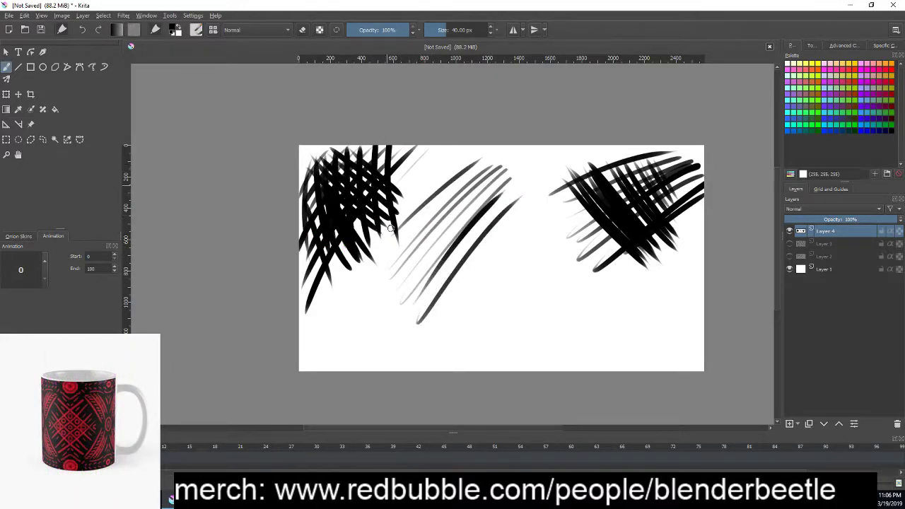
mouse_move(405, 214)
left_mouse_down()
mouse_move(423, 322)
mouse_move(433, 313)
left_mouse_up()
mouse_move(430, 196)
left_mouse_down()
mouse_move(447, 303)
mouse_move(456, 292)
left_mouse_up()
left_click_drag(450, 183, 470, 280)
- Extend the centre patch's vertical hatching and add shallow diagonals across it
left_click_drag(459, 167, 482, 265)
mouse_move(467, 167)
left_mouse_down()
mouse_move(485, 250)
mouse_move(498, 250)
left_mouse_up()
left_click_drag(481, 150, 510, 232)
left_click_drag(409, 208, 475, 178)
mouse_move(416, 215)
left_mouse_down()
mouse_move(511, 184)
mouse_move(495, 192)
left_mouse_up()
left_click_drag(433, 254, 498, 212)
left_click_drag(461, 242, 492, 227)
left_click_drag(444, 294, 491, 249)
- Hatch a fourth patch below the centre with crossing diagonal and steep strokes
scroll(559, 275, "down", 2)
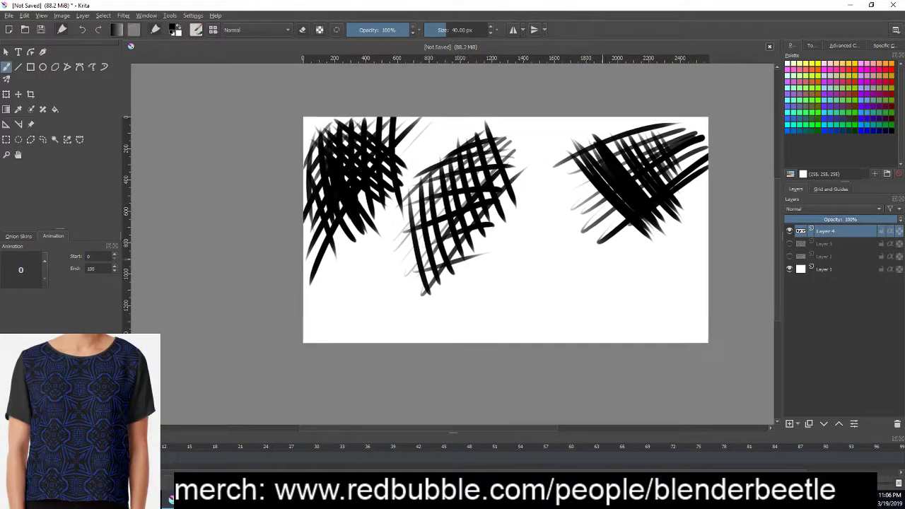
mouse_move(549, 209)
left_mouse_down()
mouse_move(487, 279)
mouse_move(491, 306)
left_mouse_up()
mouse_move(566, 221)
left_mouse_down()
mouse_move(495, 311)
mouse_move(501, 317)
left_mouse_up()
mouse_move(582, 233)
left_mouse_down()
mouse_move(507, 322)
mouse_move(504, 249)
left_mouse_up()
left_click_drag(498, 324, 523, 221)
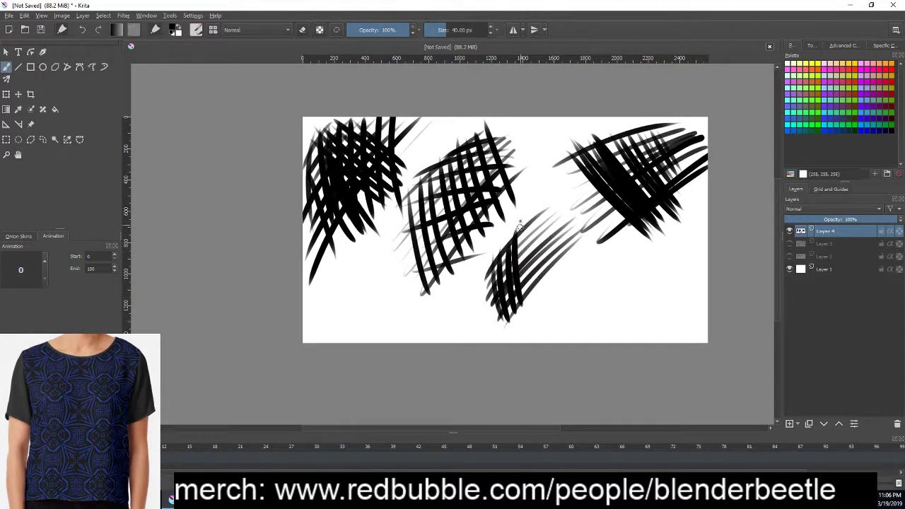
left_click_drag(521, 301, 538, 220)
left_click_drag(534, 285, 547, 205)
mouse_move(547, 278)
left_mouse_down()
mouse_move(561, 206)
mouse_move(576, 290)
left_mouse_up()
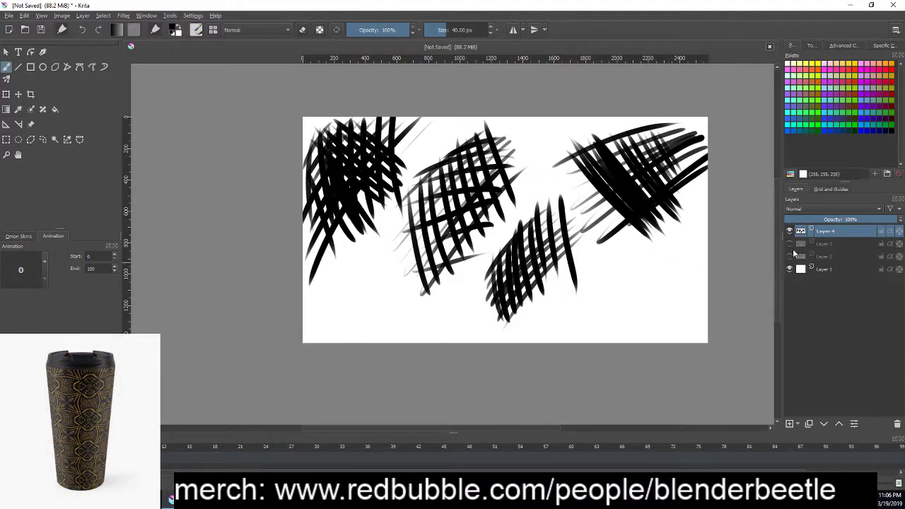
- Hide the hatching layer and add a new empty Layer 5
left_click(790, 232)
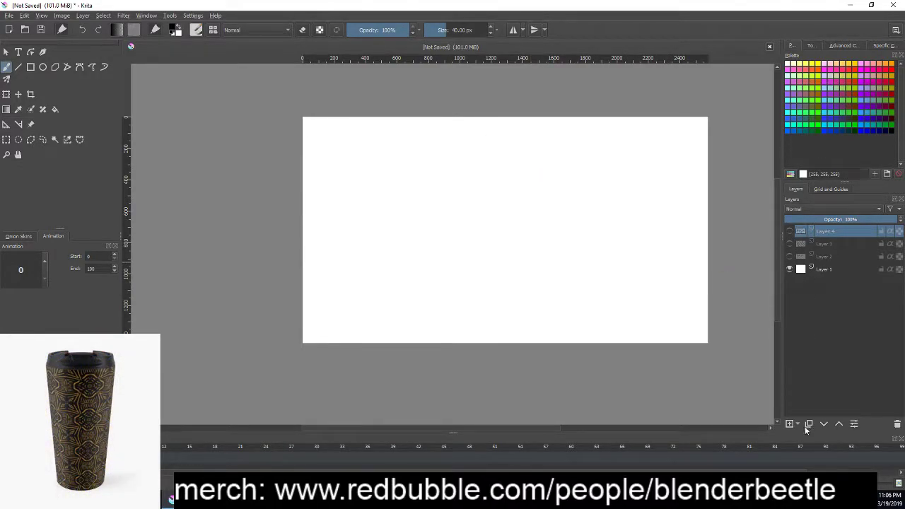
left_click(791, 424)
key("minus")
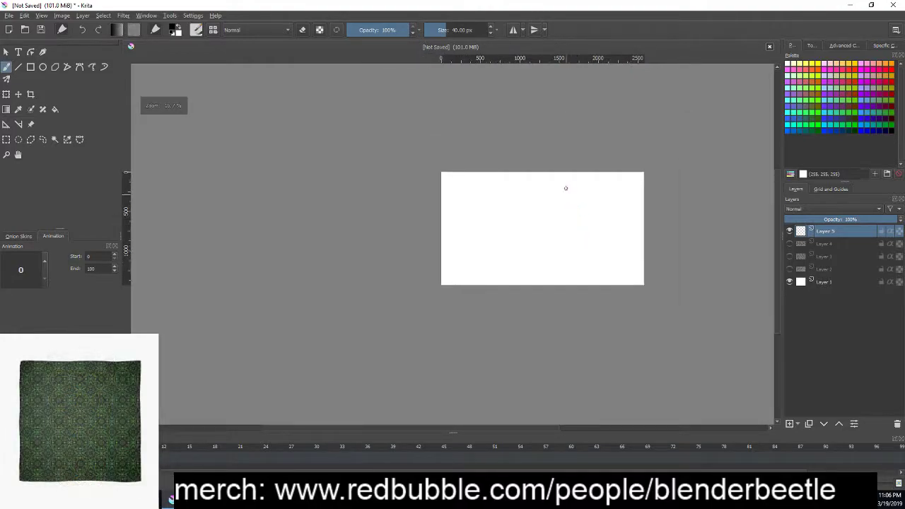
- Pick a thin 4 px pencil preset from the pencil tag in the pop-up palette
right_click(576, 189)
left_click(640, 272)
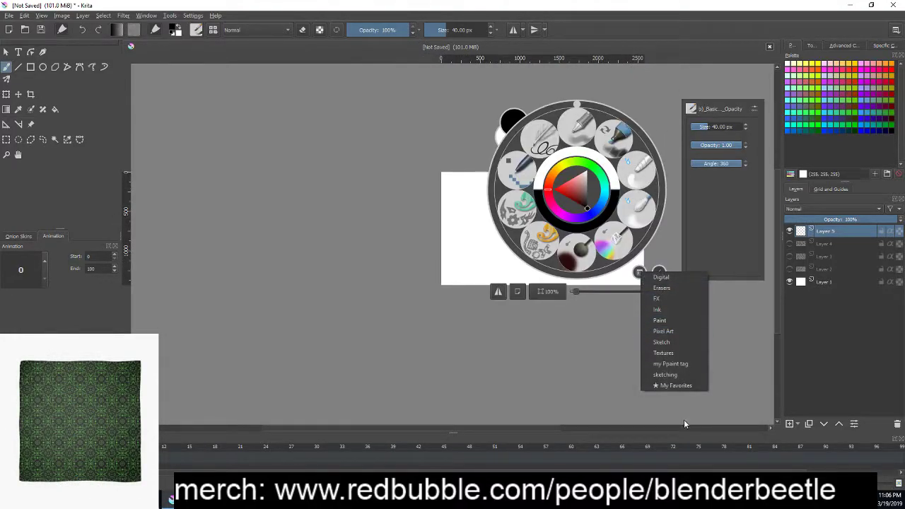
left_click(679, 375)
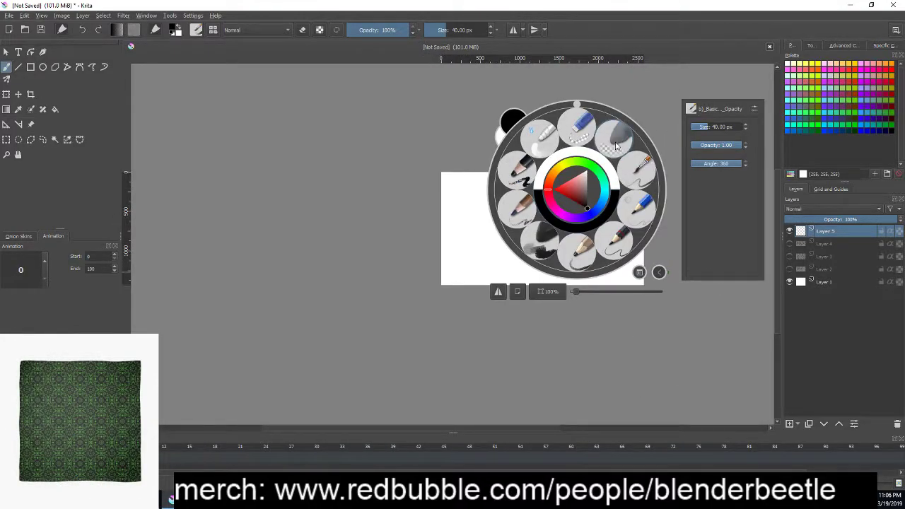
left_click(520, 220)
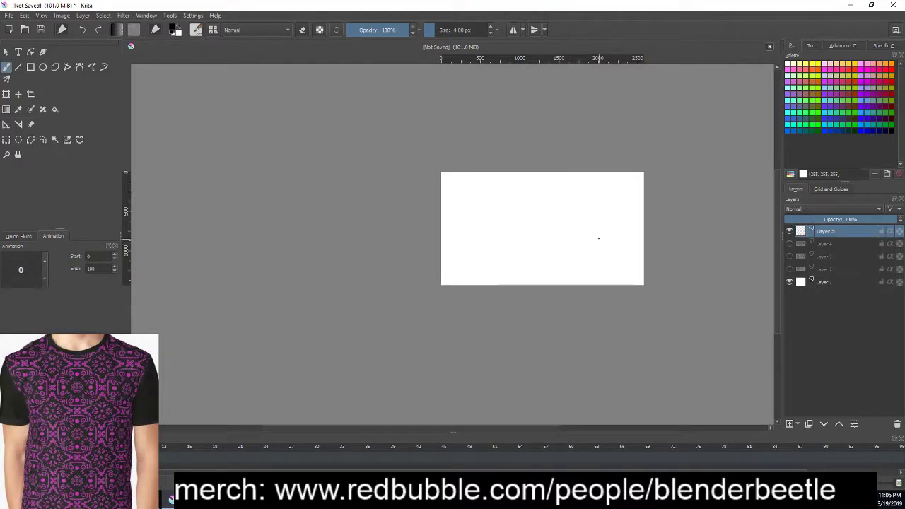
key("plus")
- Switch to a 32 px brush and sketch an upper-right oval with horizontal and vertical guides
left_click_drag(638, 191, 486, 276)
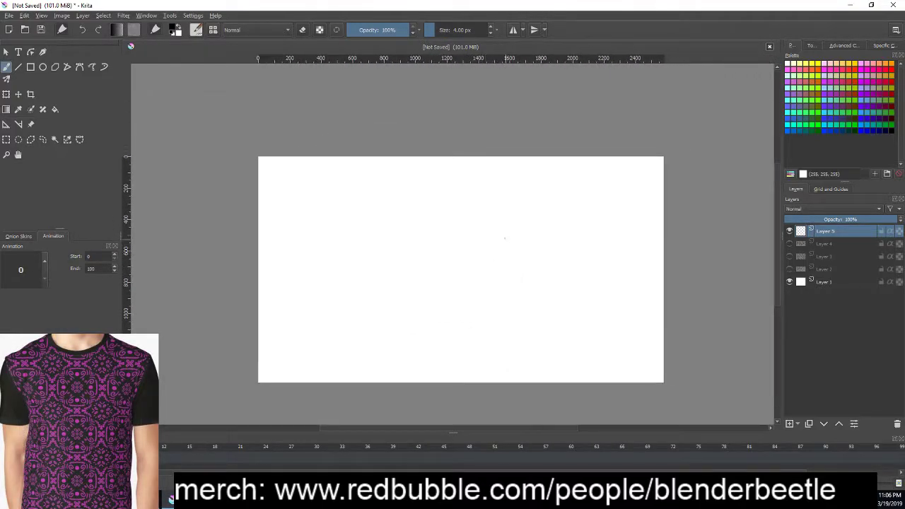
key("plus")
left_click_drag(614, 175, 599, 195)
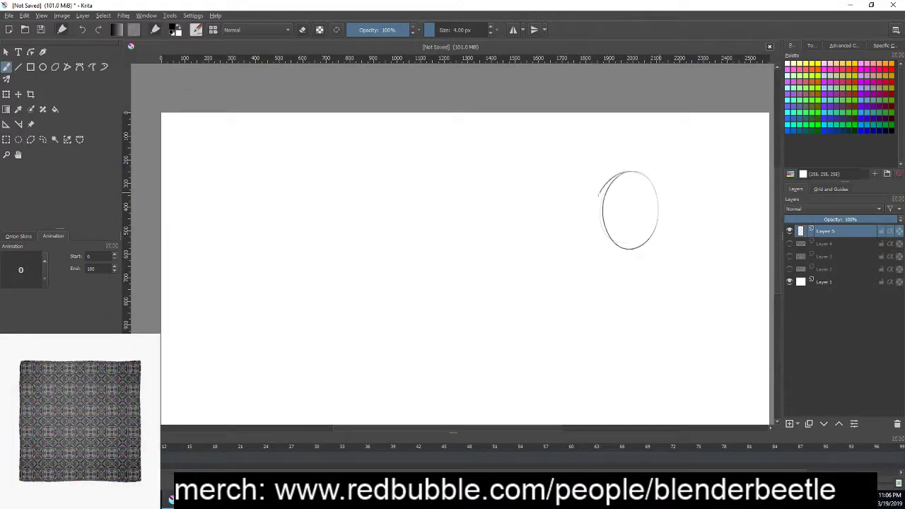
key("ctrl+z")
key("ctrl+z")
right_click(647, 203)
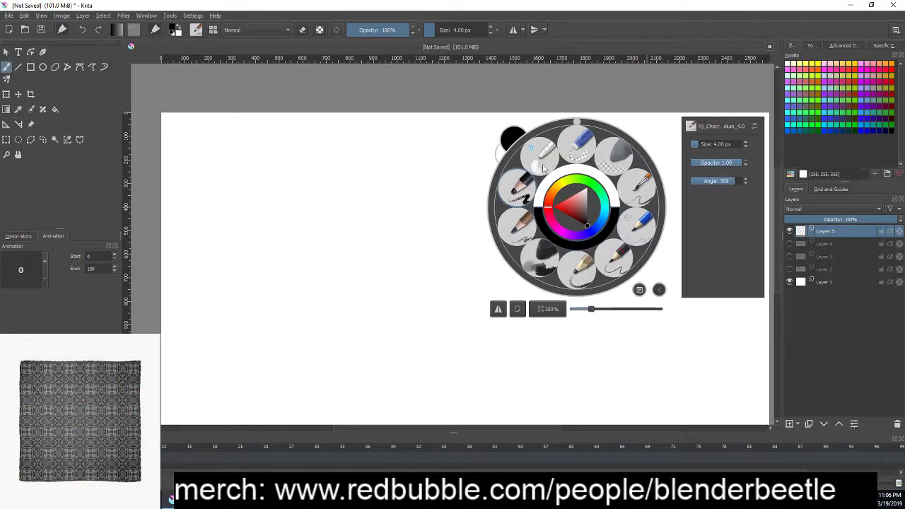
left_click(642, 205)
mouse_move(632, 168)
left_mouse_down()
mouse_move(602, 237)
mouse_move(662, 212)
mouse_move(617, 249)
left_mouse_up()
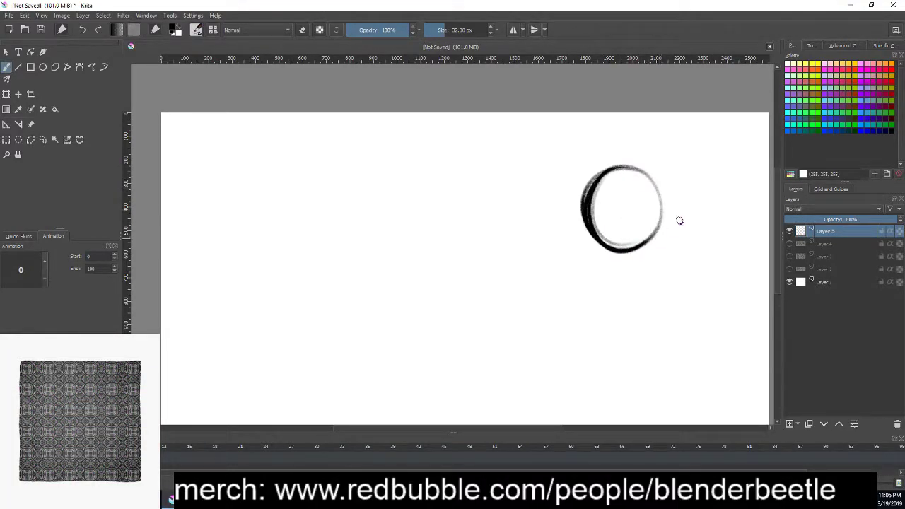
left_click_drag(672, 201, 558, 233)
left_click_drag(617, 150, 622, 249)
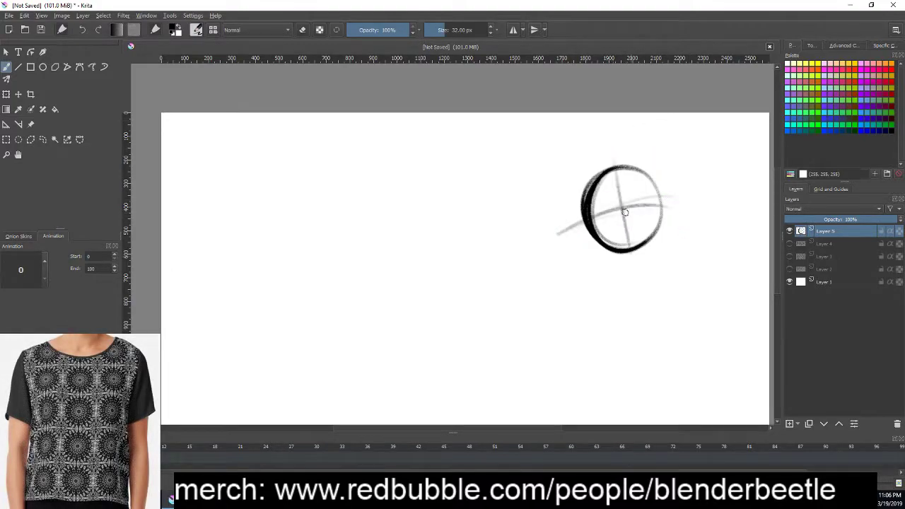
- Draw a circle below-left with a horizontal line and a darkened left arc
left_click_drag(600, 336, 675, 293)
mouse_move(531, 257)
left_mouse_down()
mouse_move(508, 269)
mouse_move(471, 206)
mouse_move(467, 286)
mouse_move(473, 206)
mouse_move(447, 247)
mouse_move(508, 238)
left_mouse_up()
key("ctrl+z")
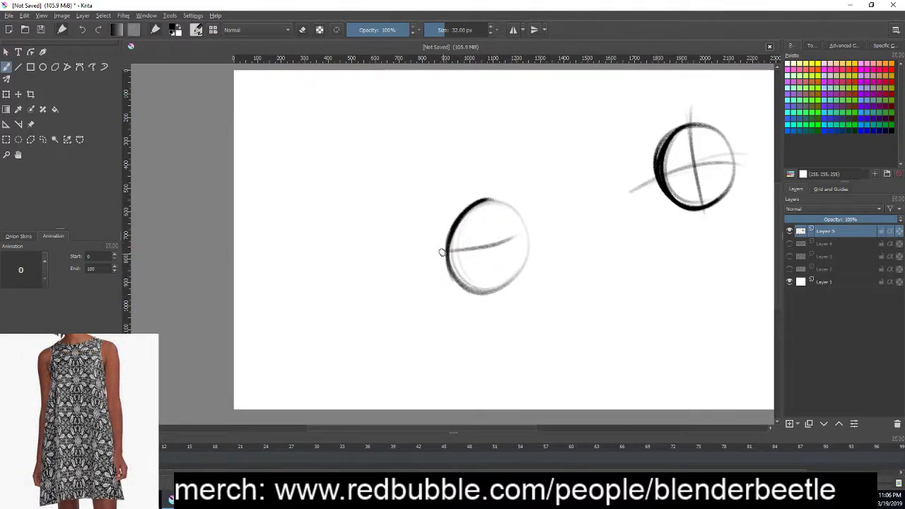
left_click_drag(446, 251, 520, 240)
left_click_drag(472, 224, 456, 277)
left_click_drag(464, 206, 484, 292)
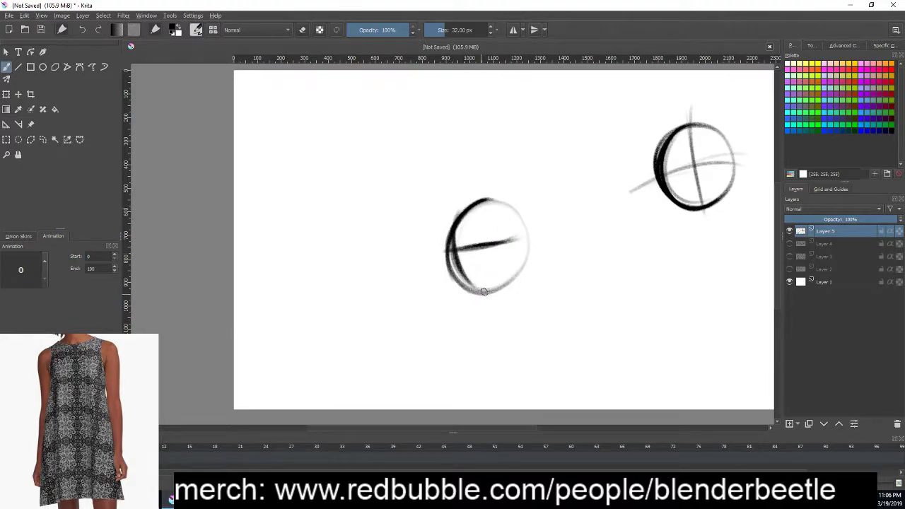
key("ctrl+z")
left_click_drag(467, 227, 466, 288)
- Sketch an upper-left circle with a curved cross-line and a vertical line
left_click_drag(482, 199, 466, 295)
mouse_move(618, 306)
left_mouse_down()
mouse_move(684, 384)
mouse_move(683, 343)
left_mouse_up()
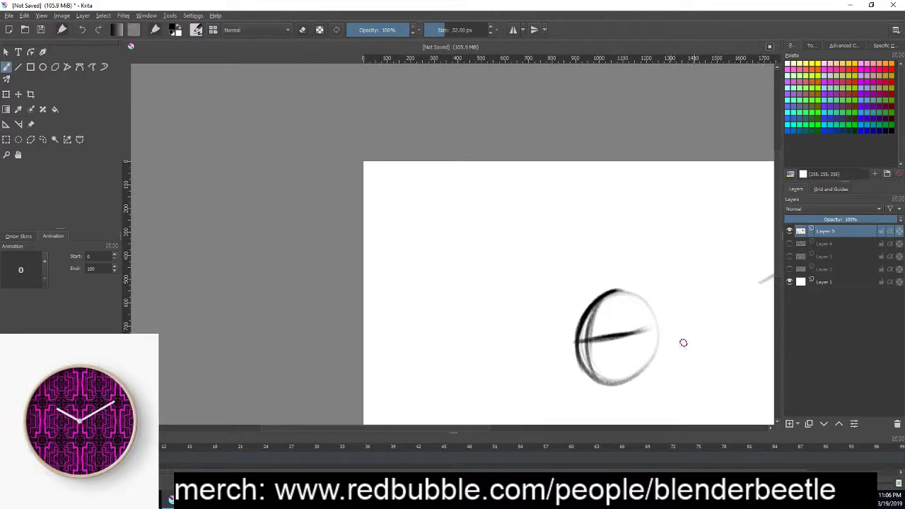
mouse_move(497, 216)
left_mouse_down()
mouse_move(432, 229)
mouse_move(495, 273)
left_mouse_up()
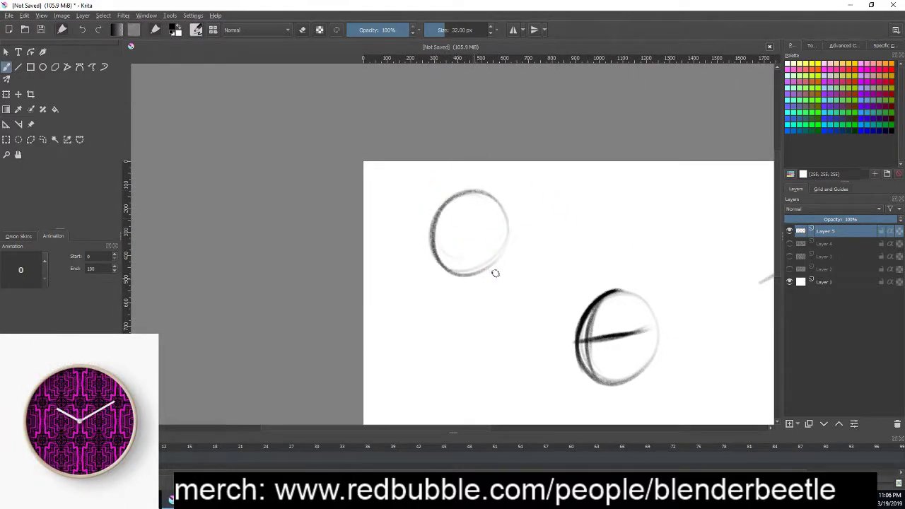
mouse_move(432, 235)
left_mouse_down()
mouse_move(502, 209)
mouse_move(468, 274)
left_mouse_up()
left_click_drag(491, 307, 550, 316)
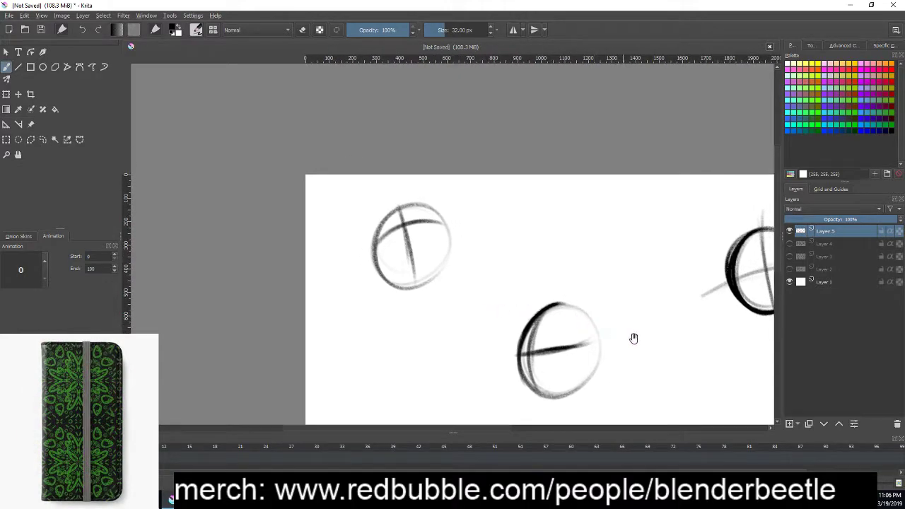
- Sketch a circle between the lower and right circles with curved cross-lines
left_click_drag(633, 338, 536, 273)
mouse_move(535, 176)
left_mouse_down()
mouse_move(520, 259)
mouse_move(578, 208)
mouse_move(566, 220)
left_mouse_up()
left_click_drag(503, 244, 570, 213)
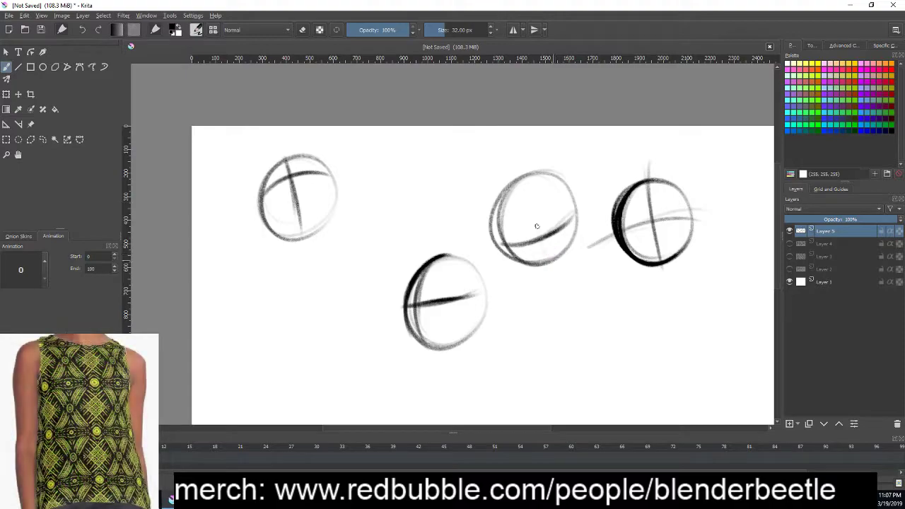
left_click_drag(531, 187, 556, 272)
left_click_drag(604, 333, 588, 249)
- Draw a head circle below-right with a dark diagonal guide, undoing a trial loop
left_click_drag(566, 198, 590, 205)
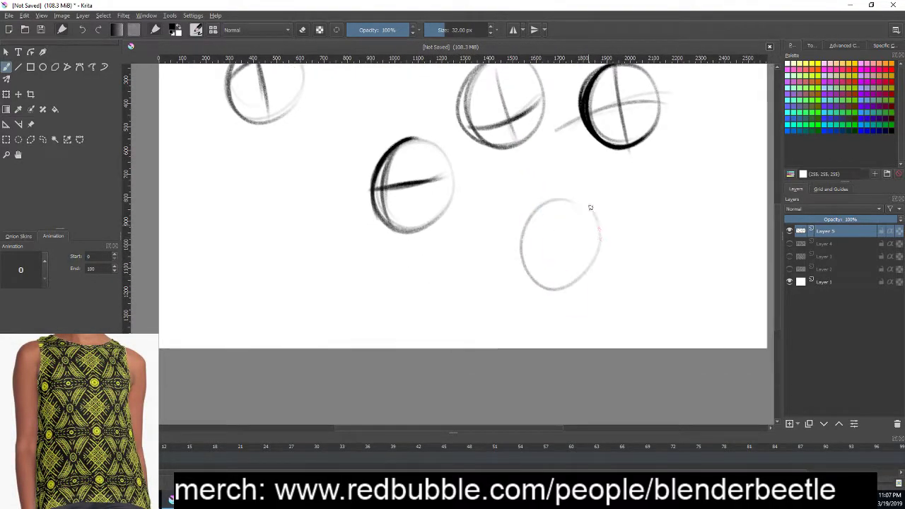
left_click_drag(573, 243, 544, 266)
left_click_drag(579, 227, 537, 282)
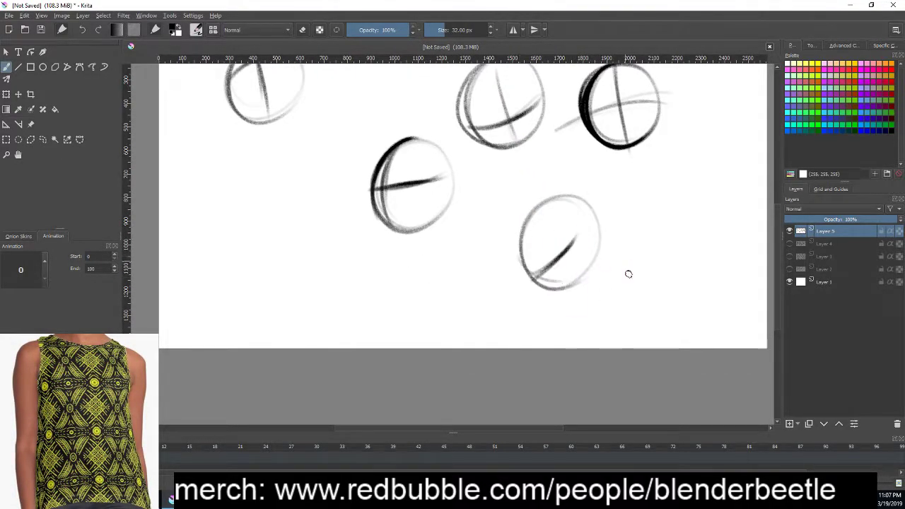
scroll(629, 273, "up", 3)
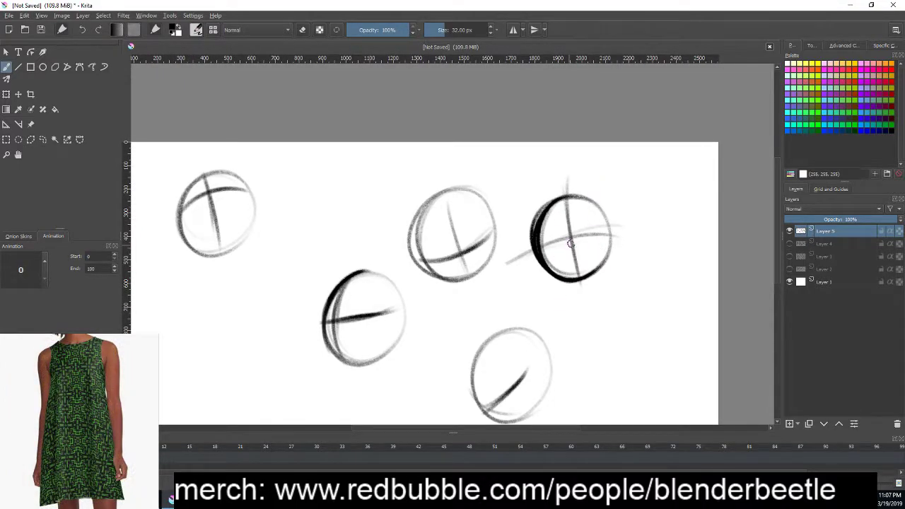
left_click_drag(571, 244, 575, 255)
key("ctrl+z")
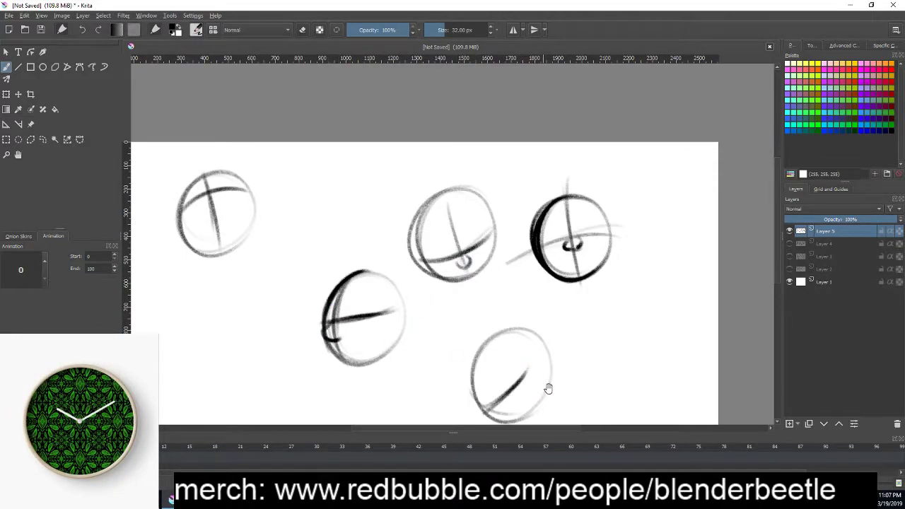
- Pan among the head sketches and add a brow mark to the top-left head
mouse_move(549, 388)
left_mouse_down()
mouse_move(552, 325)
mouse_move(622, 348)
left_mouse_up()
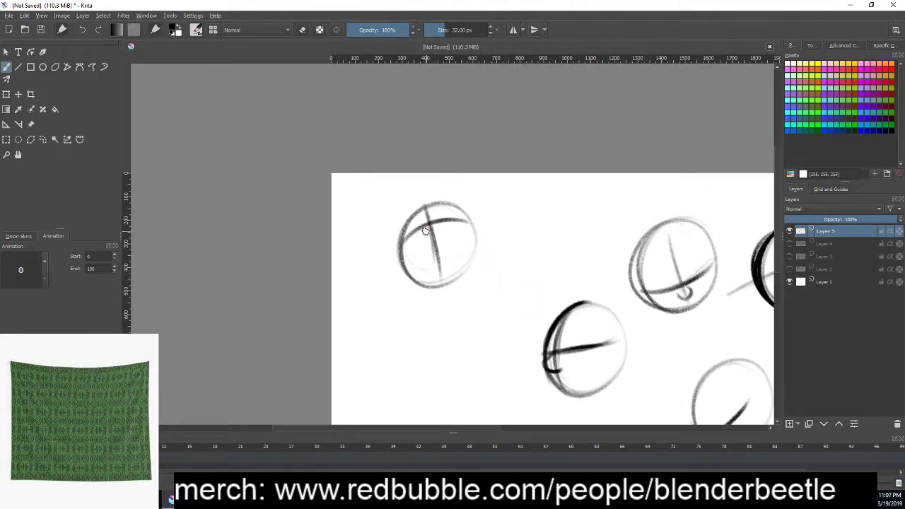
mouse_move(449, 263)
left_mouse_down()
mouse_move(521, 297)
mouse_move(560, 336)
mouse_move(543, 271)
mouse_move(577, 254)
left_mouse_up()
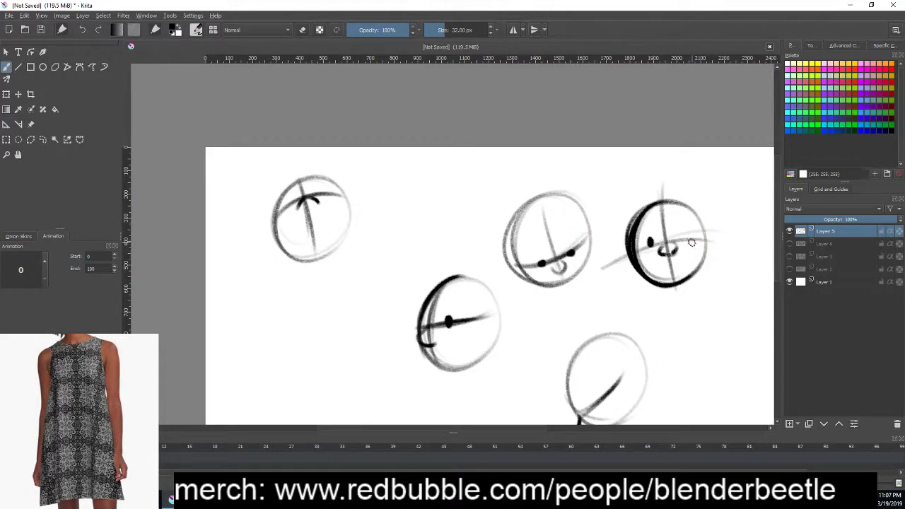
left_click_drag(685, 304, 677, 220)
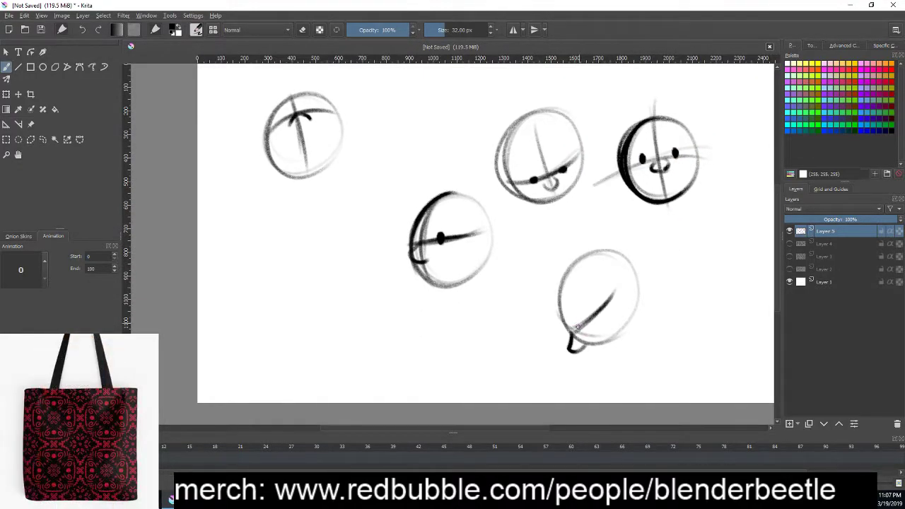
left_click_drag(650, 329, 750, 362)
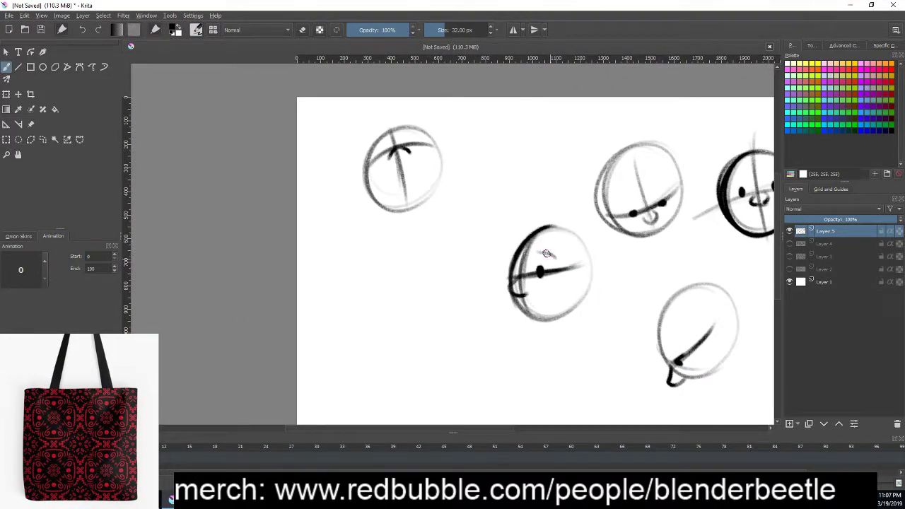
left_click_drag(573, 281, 530, 330)
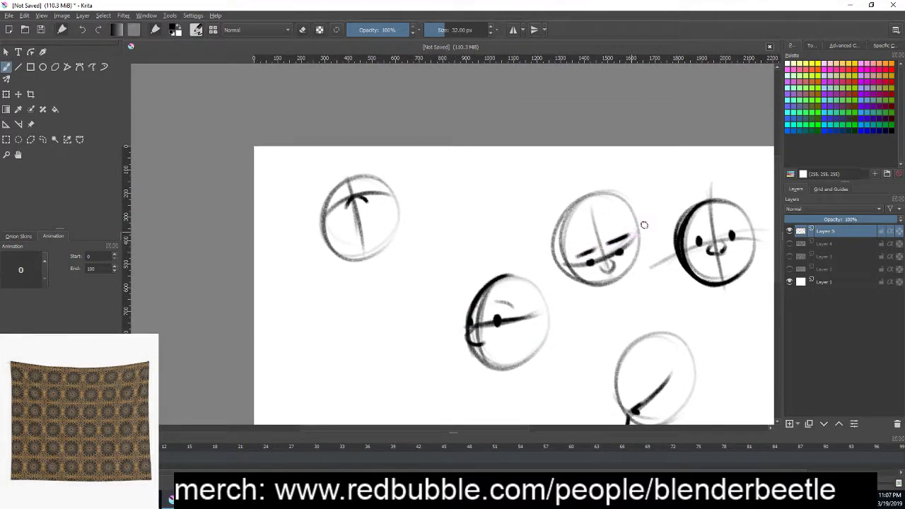
left_click_drag(644, 225, 576, 239)
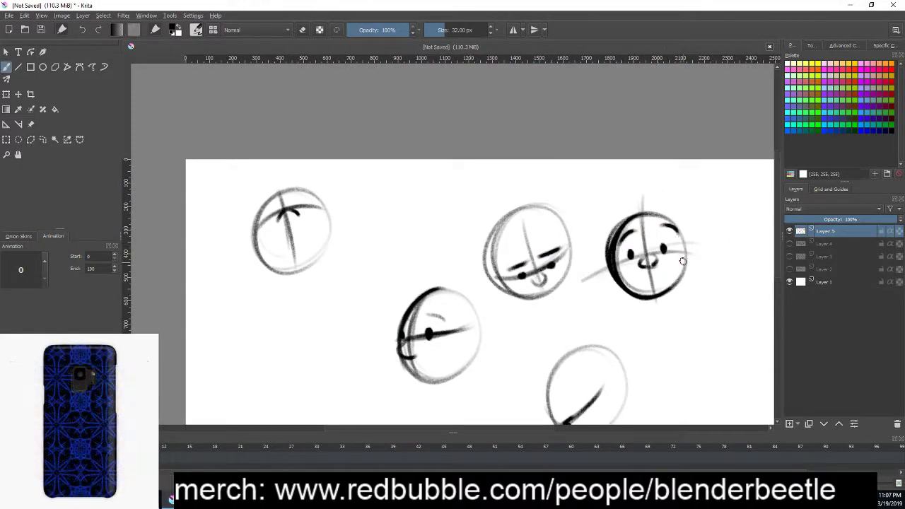
left_click_drag(682, 262, 669, 131)
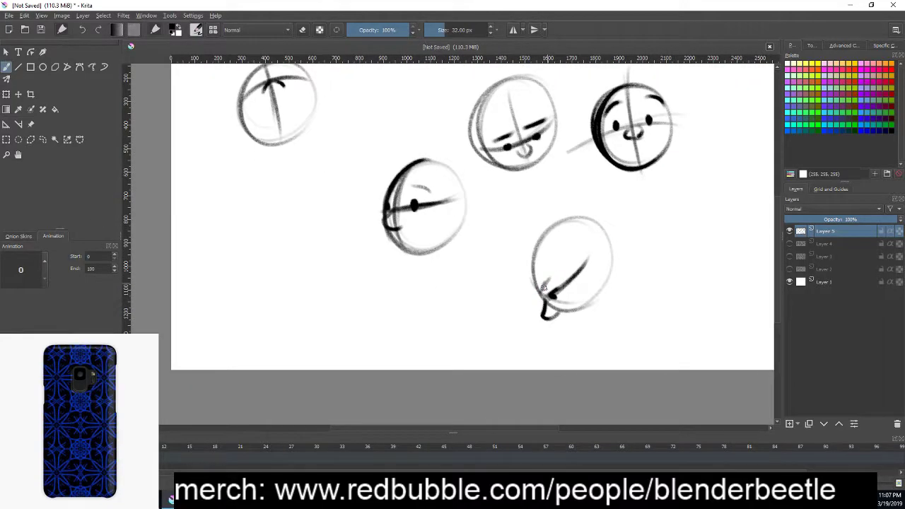
left_click_drag(544, 288, 568, 286)
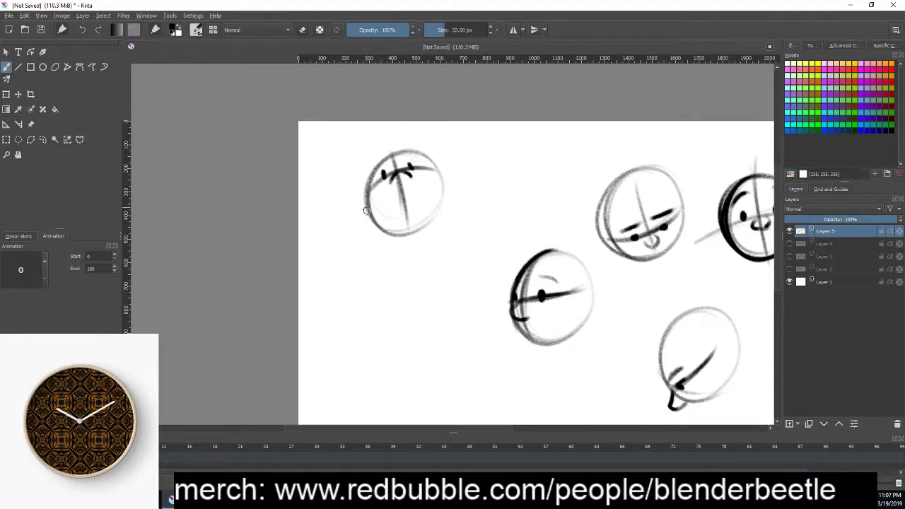
left_click_drag(371, 168, 389, 159)
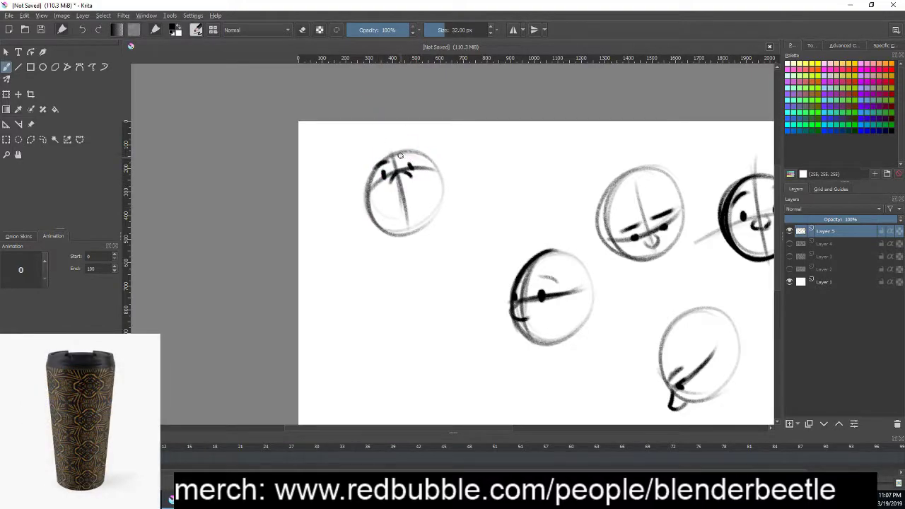
- Draw a mouth on the right face and a chin stroke on the lower head, then zoom out to review
left_click_drag(439, 188, 474, 235)
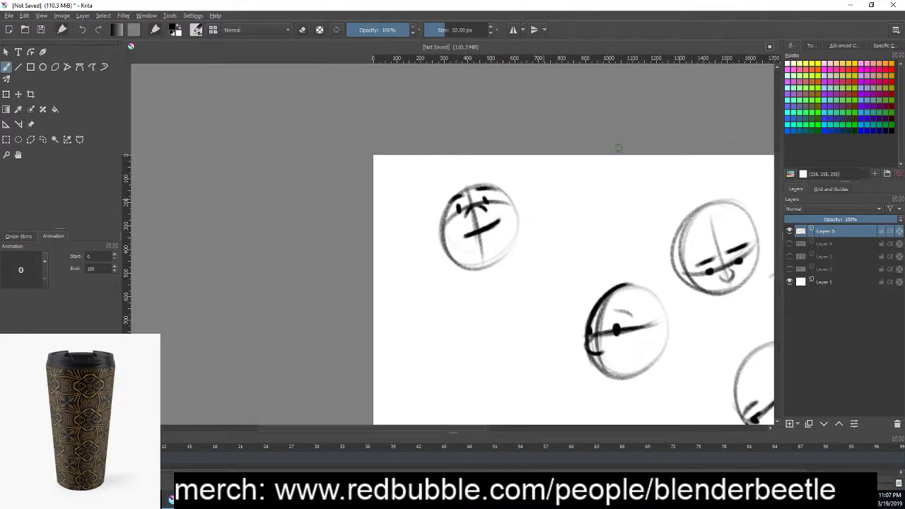
left_click_drag(617, 367, 573, 326)
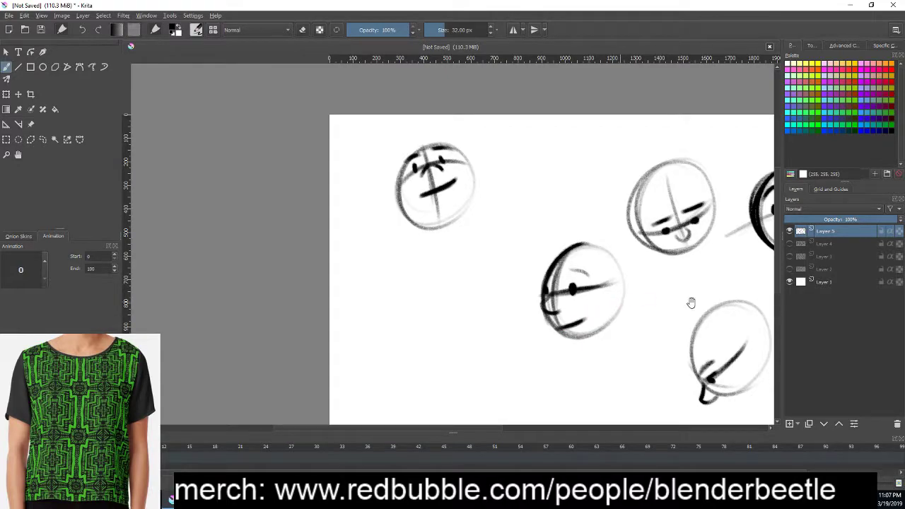
left_click_drag(691, 303, 585, 293)
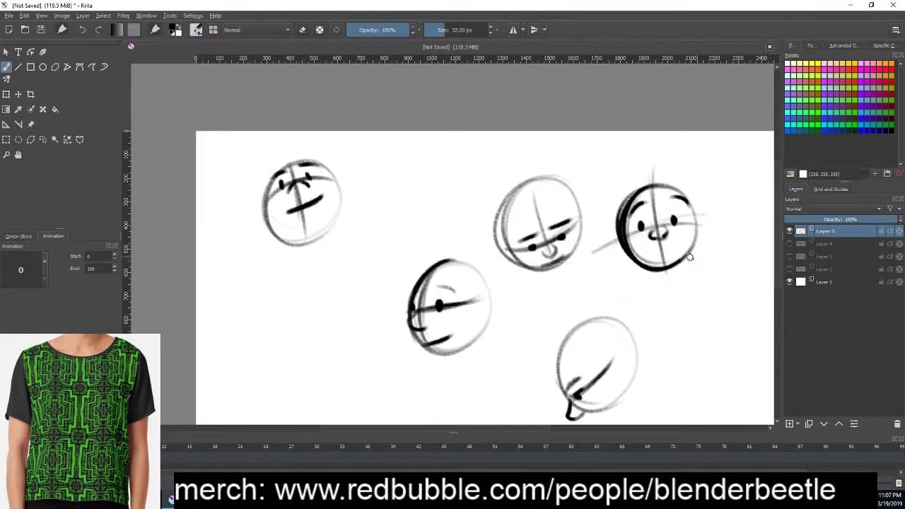
left_click_drag(649, 252, 685, 248)
left_click_drag(676, 333, 658, 251)
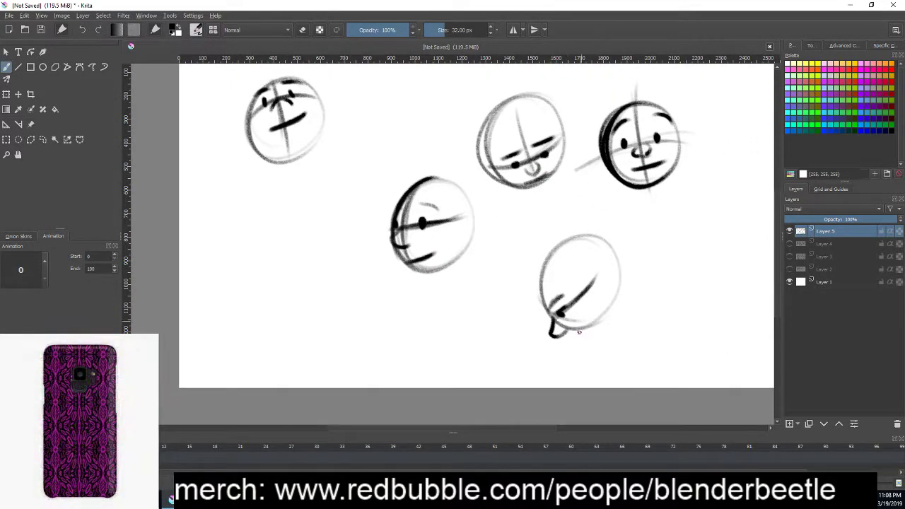
left_click_drag(584, 324, 592, 311)
key("minus")
key("minus")
mouse_move(559, 295)
left_mouse_down()
mouse_move(610, 323)
mouse_move(595, 299)
left_mouse_up()
key("plus")
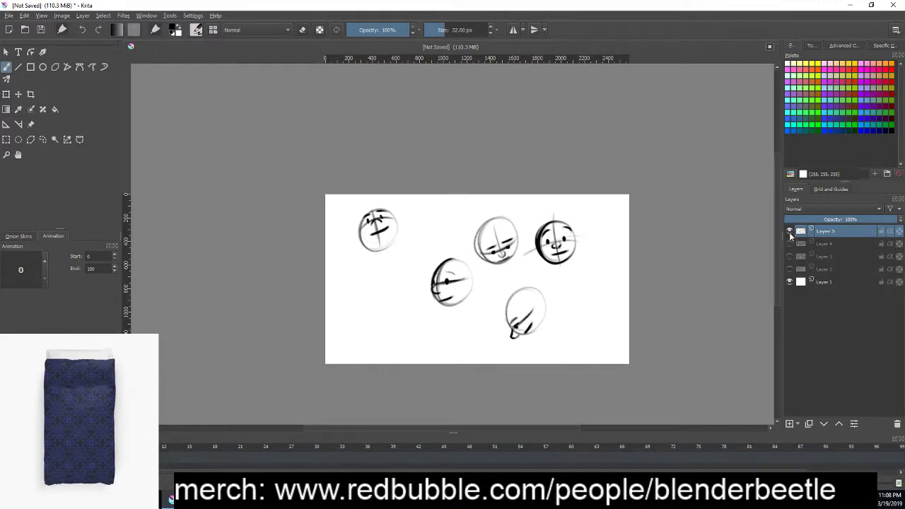
- Hide the head-sketch layer, add Layer 6, and select a thin 4 px brush
left_click(789, 232)
left_click(790, 423)
right_click(559, 252)
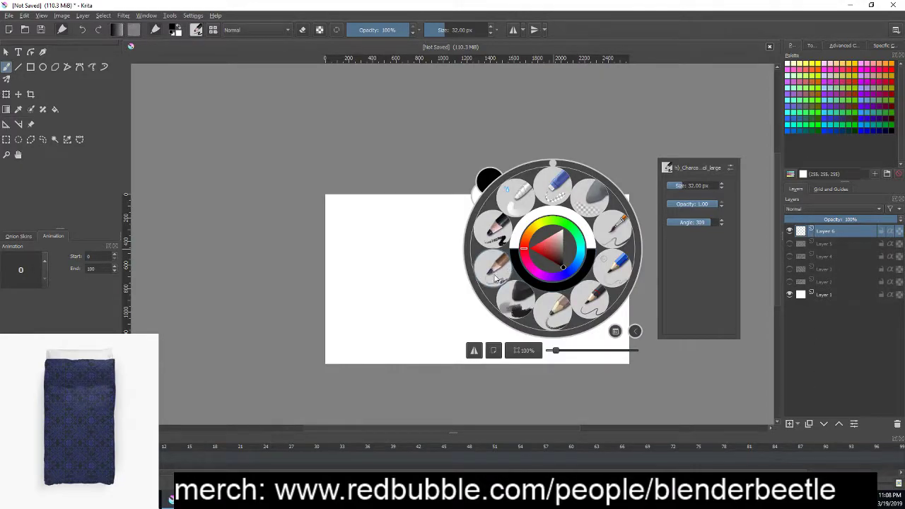
left_click(491, 252)
key("ctrl+z")
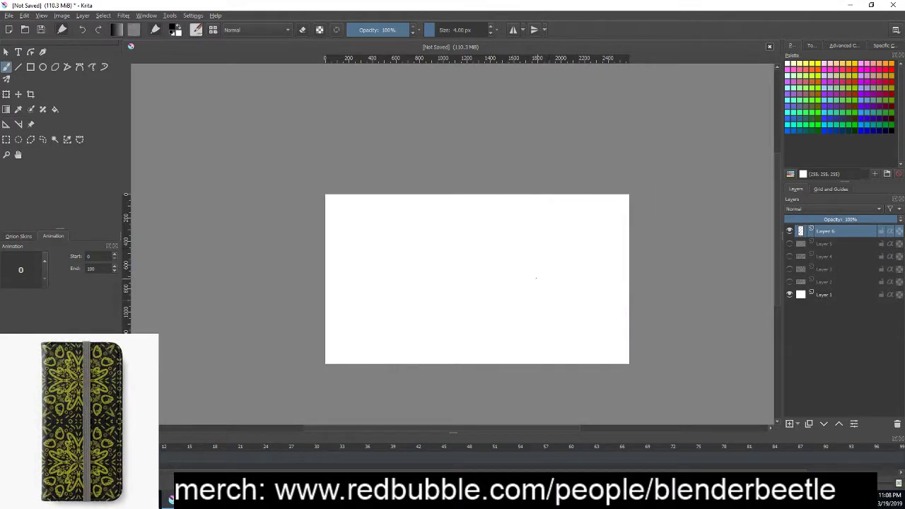
key("plus")
key("plus")
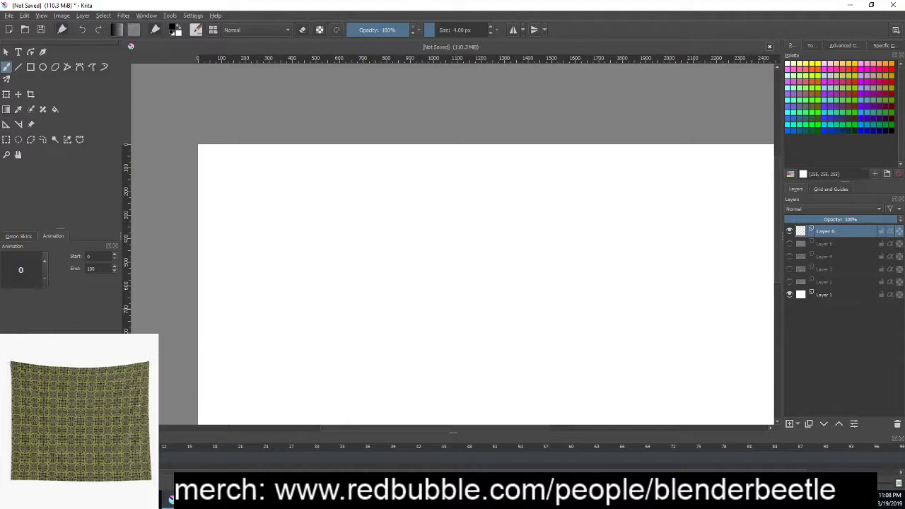
- Drag the red bird photo into Krita as a reference image
left_click(170, 499)
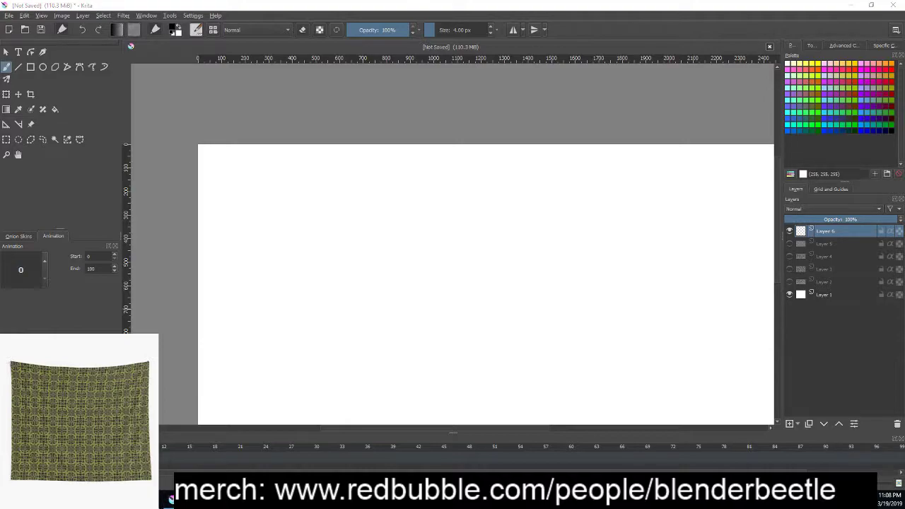
mouse_move(170, 500)
left_mouse_down()
mouse_move(294, 271)
mouse_move(210, 266)
mouse_move(151, 234)
left_mouse_up()
key("minus")
- Try a test stroke, then choose a soft charcoal preset from the pop-up palette
scroll(481, 297, "up", 2)
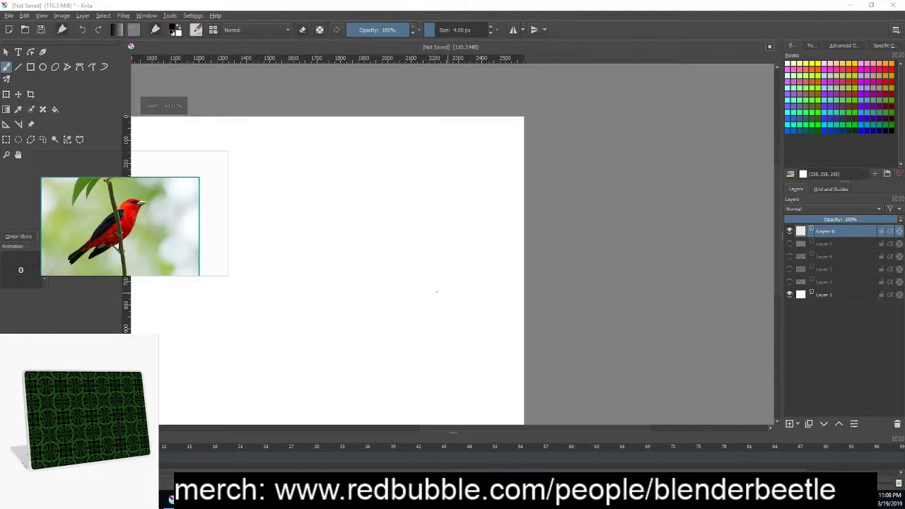
mouse_move(504, 287)
left_mouse_down()
mouse_move(453, 290)
mouse_move(605, 271)
left_mouse_up()
scroll(594, 258, "down", 2)
right_click(536, 267)
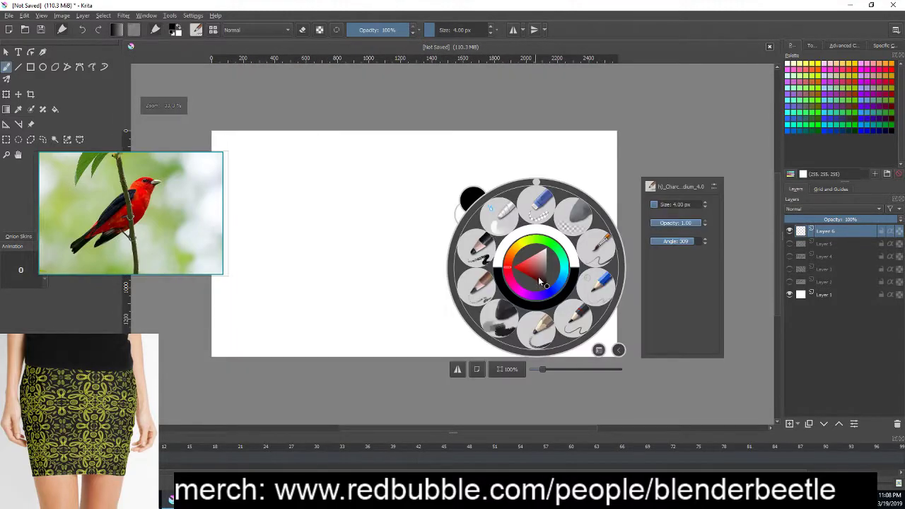
left_click(501, 322)
- Block in the bird's head, tail, back and belly, plus the branch above and below
left_click(511, 190)
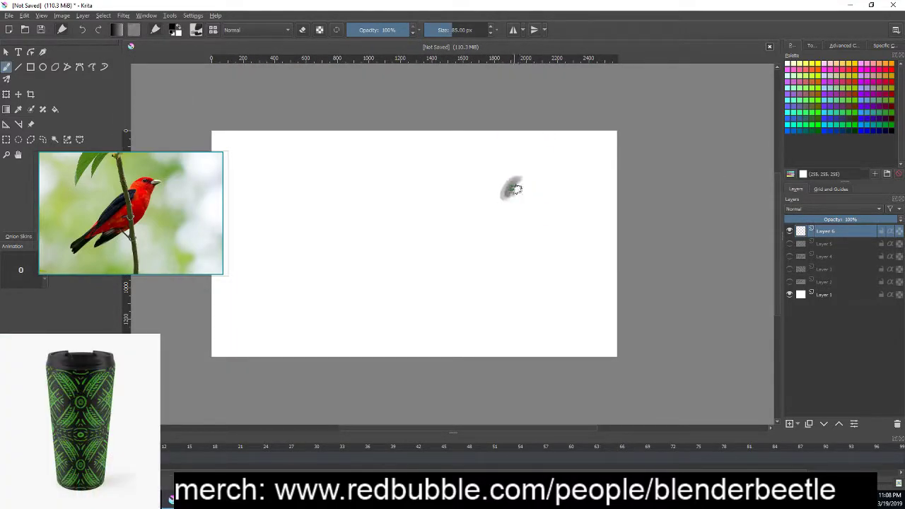
mouse_move(515, 189)
left_mouse_down()
mouse_move(536, 181)
mouse_move(505, 230)
mouse_move(442, 271)
mouse_move(468, 225)
mouse_move(423, 251)
mouse_move(492, 231)
mouse_move(424, 263)
mouse_move(566, 172)
left_mouse_up()
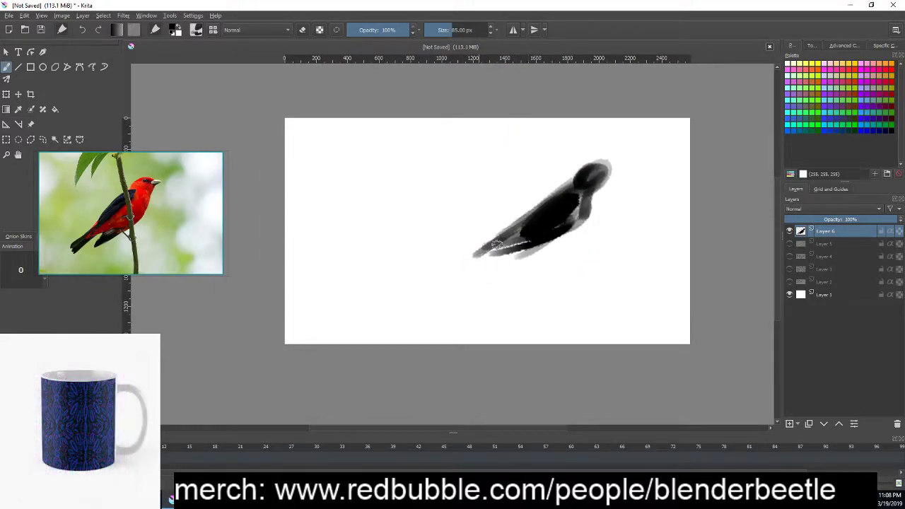
left_click_drag(497, 244, 450, 271)
mouse_move(546, 200)
left_mouse_down()
mouse_move(495, 230)
mouse_move(549, 210)
mouse_move(527, 223)
mouse_move(556, 196)
mouse_move(527, 212)
left_mouse_up()
mouse_move(519, 262)
left_mouse_down()
mouse_move(552, 244)
mouse_move(583, 251)
mouse_move(562, 269)
left_mouse_up()
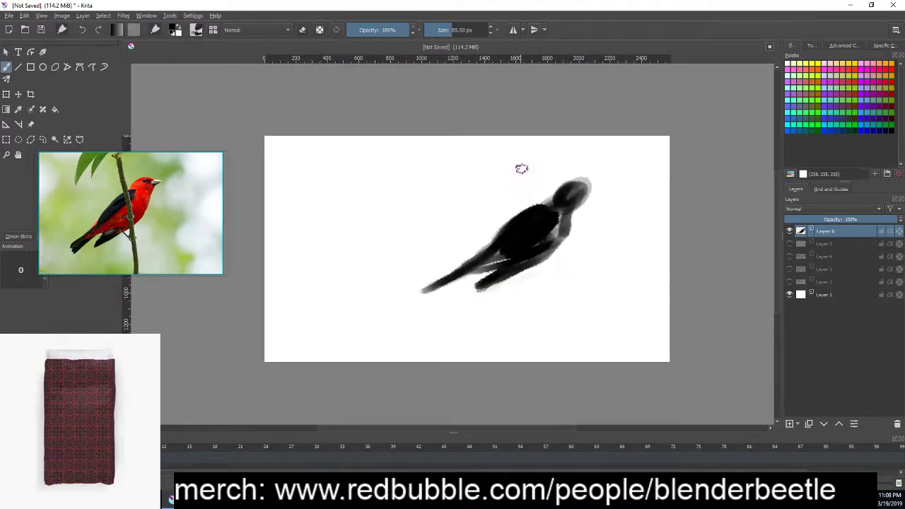
left_click_drag(521, 168, 521, 209)
left_click_drag(534, 264, 549, 312)
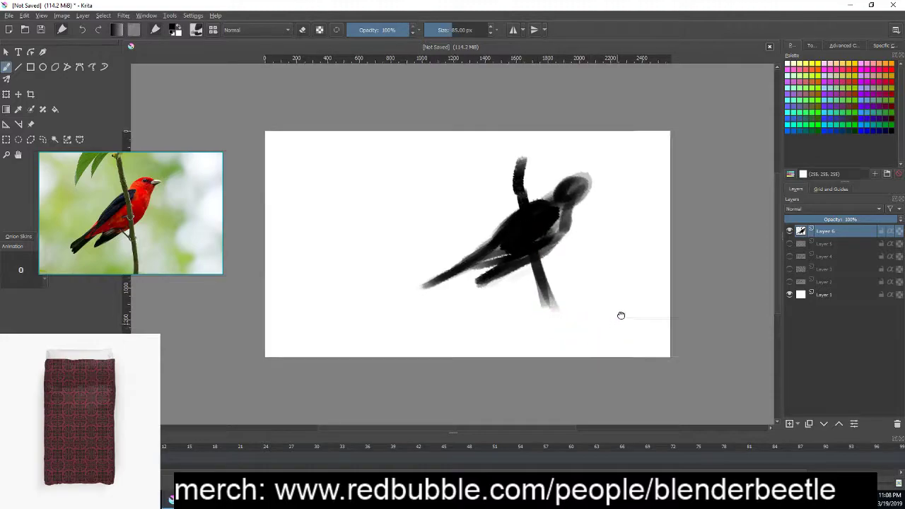
left_click_drag(620, 316, 631, 322)
- Darken the head, add the beak, and fill in the chest and lower body
mouse_move(592, 188)
left_mouse_down()
mouse_move(559, 199)
mouse_move(583, 199)
mouse_move(596, 244)
mouse_move(571, 268)
left_mouse_up()
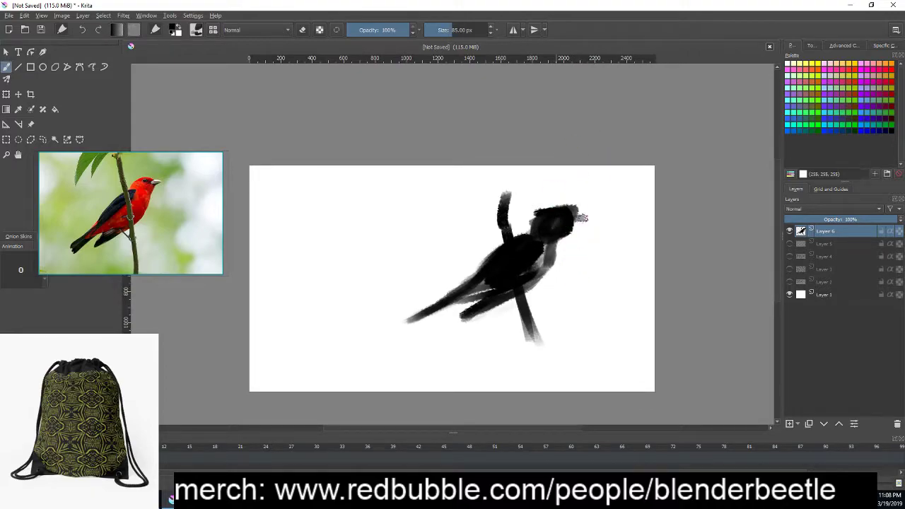
mouse_move(582, 218)
left_mouse_down()
mouse_move(546, 217)
mouse_move(593, 265)
mouse_move(577, 206)
left_mouse_up()
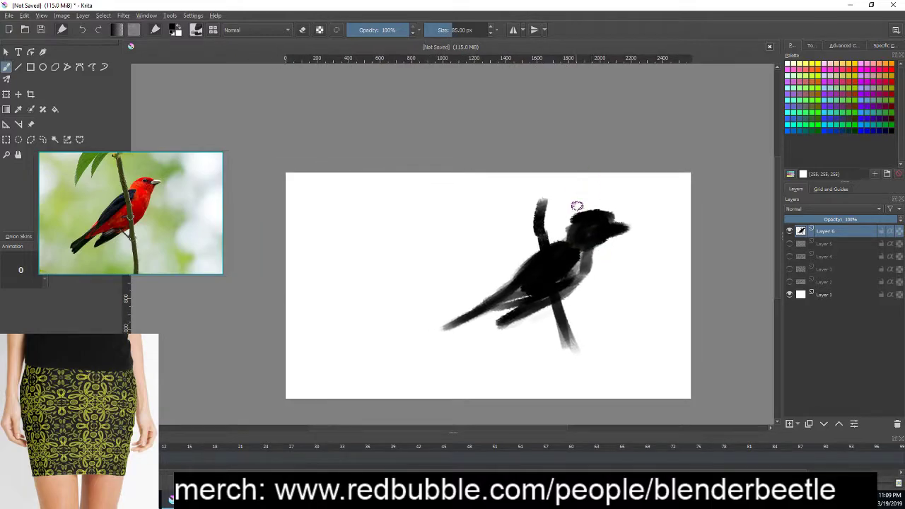
mouse_move(593, 242)
left_mouse_down()
mouse_move(577, 276)
mouse_move(510, 293)
left_mouse_up()
left_click_drag(559, 233, 488, 298)
right_click(577, 286)
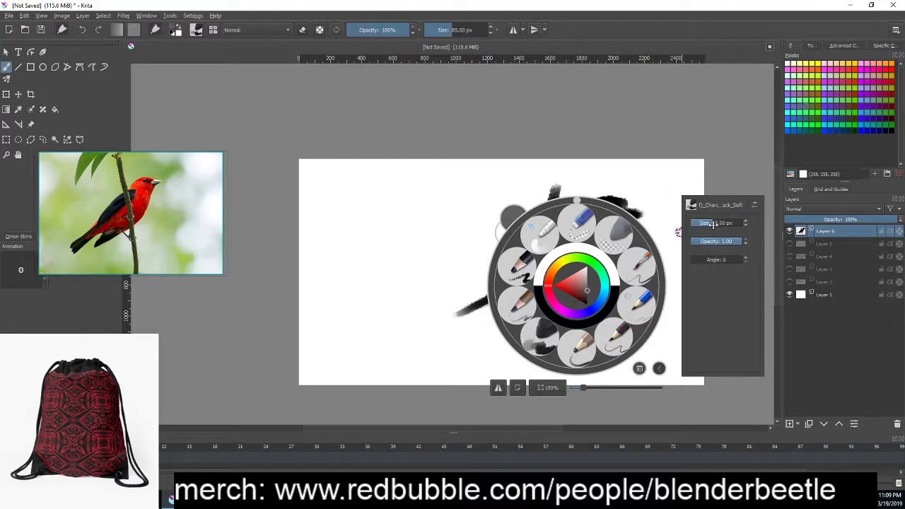
- Paint light grey strokes across the bird's wing with an 18 px brush
left_click_drag(729, 223, 707, 223)
right_click(581, 242)
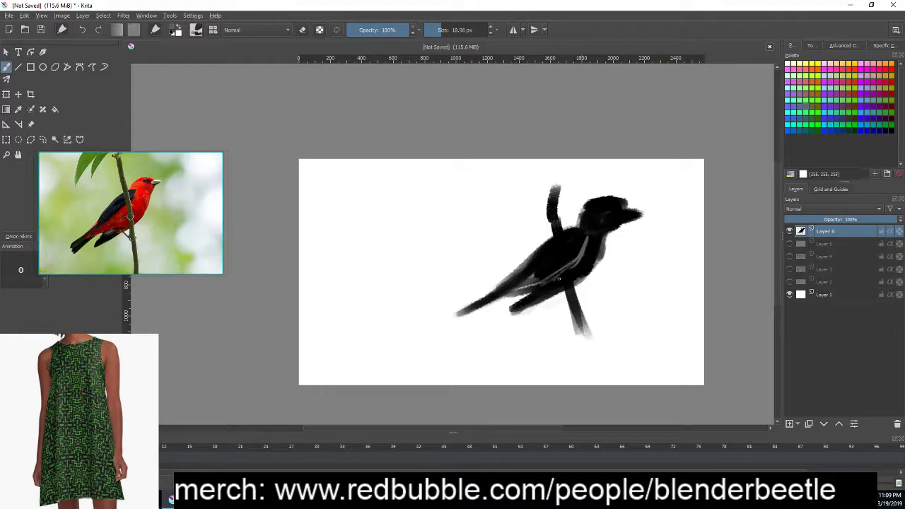
left_click_drag(559, 278, 591, 259)
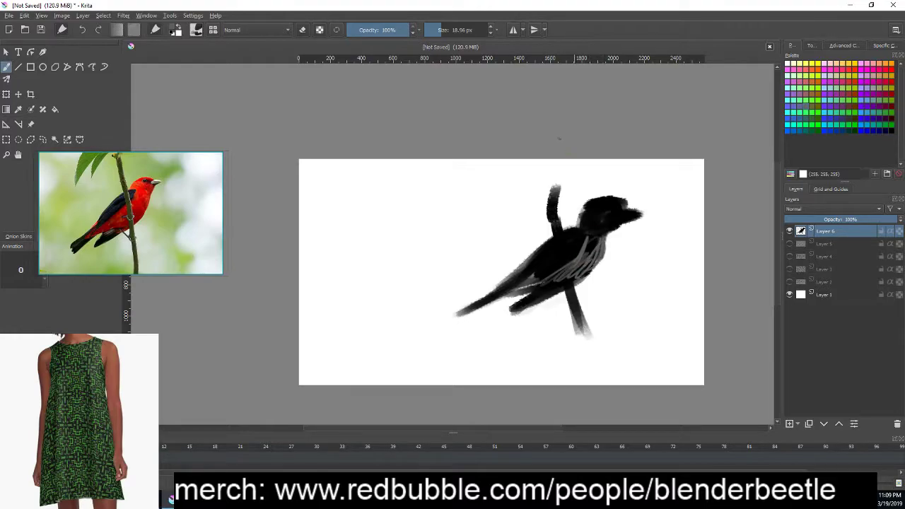
- With an 87 px brush, lighten the bird's dark head and lower belly with grey
left_click(485, 29)
left_click_drag(601, 241, 509, 297)
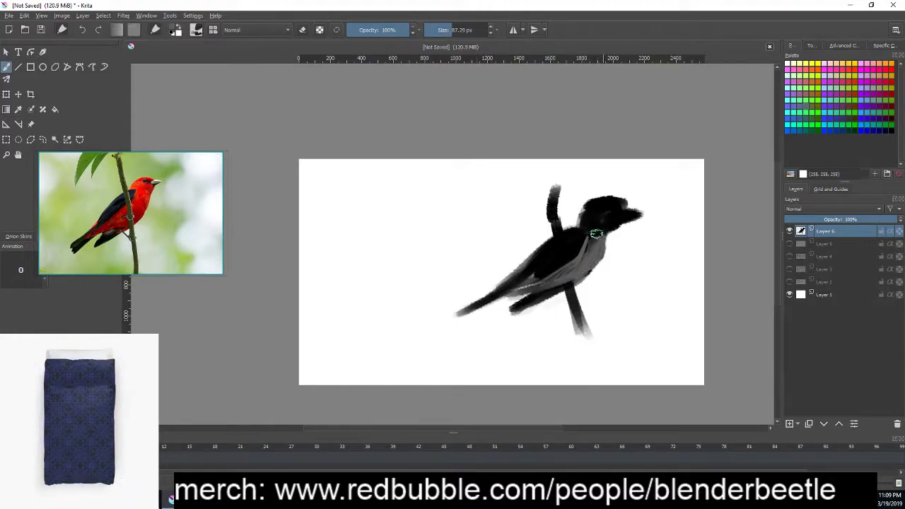
mouse_move(595, 236)
left_mouse_down()
mouse_move(615, 223)
mouse_move(591, 212)
mouse_move(605, 197)
left_mouse_up()
left_click_drag(597, 253, 634, 214)
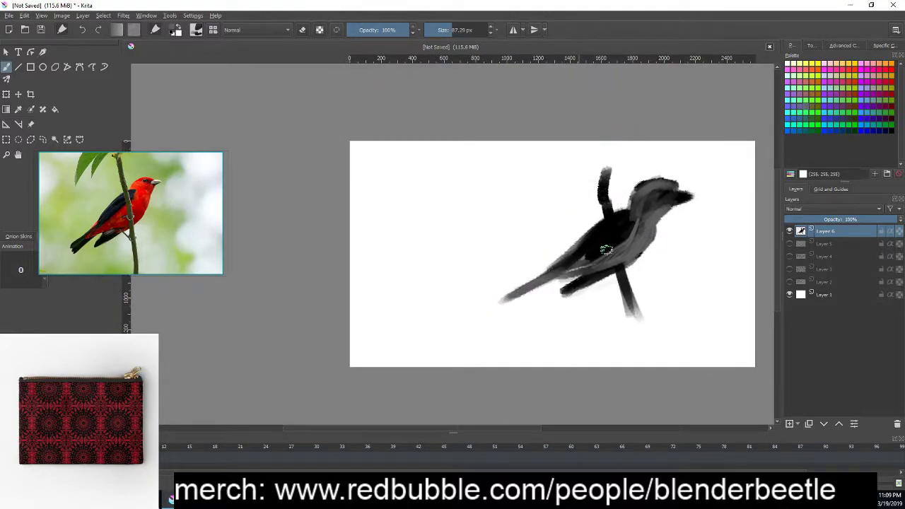
left_click_drag(545, 275, 584, 273)
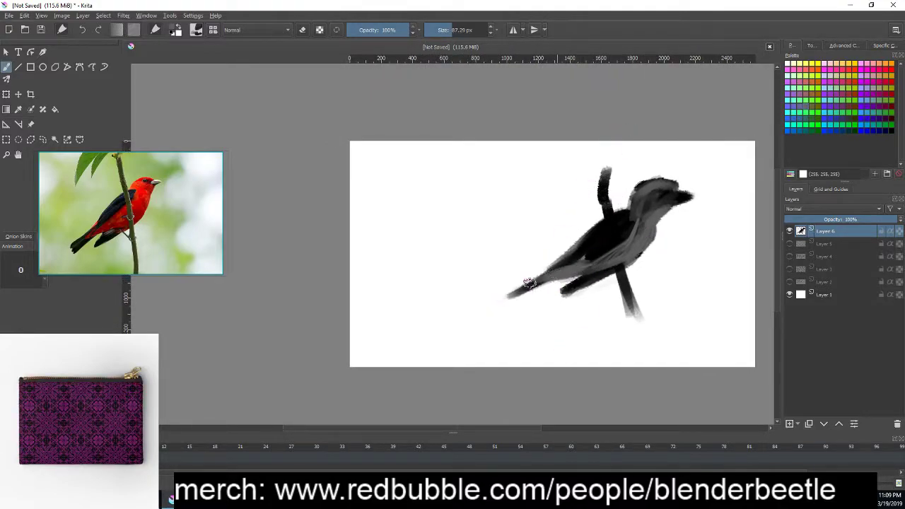
- Extend the tail left, brighten the belly and carry the dark back down toward the tail
left_click_drag(530, 283, 495, 301)
left_click_drag(624, 286, 617, 281)
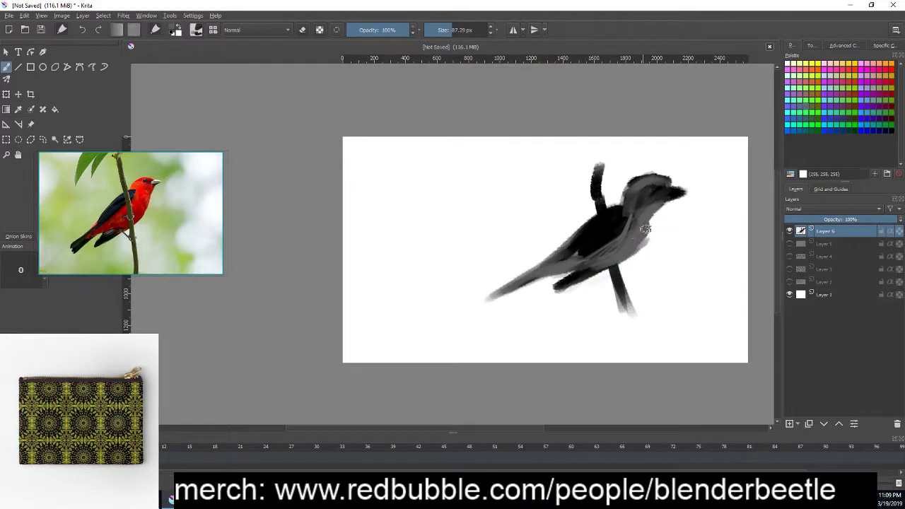
left_click_drag(610, 241, 593, 249)
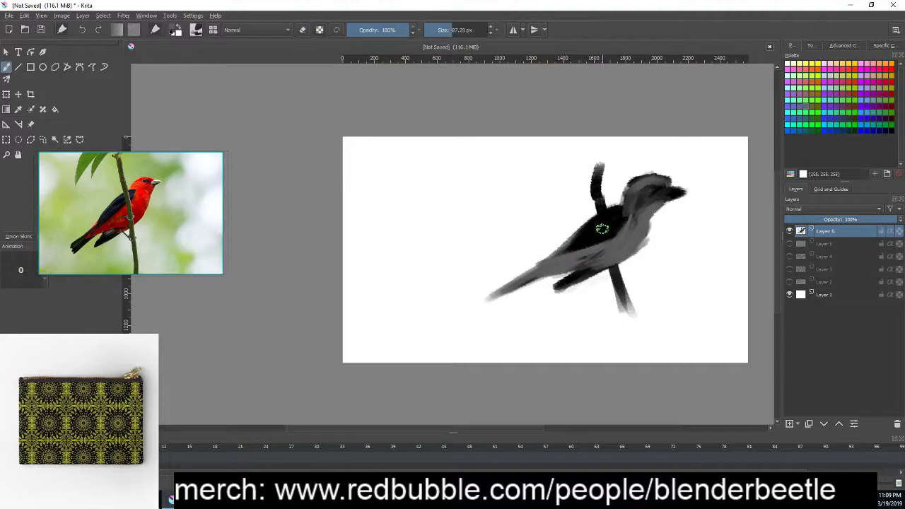
left_click_drag(546, 252, 591, 239)
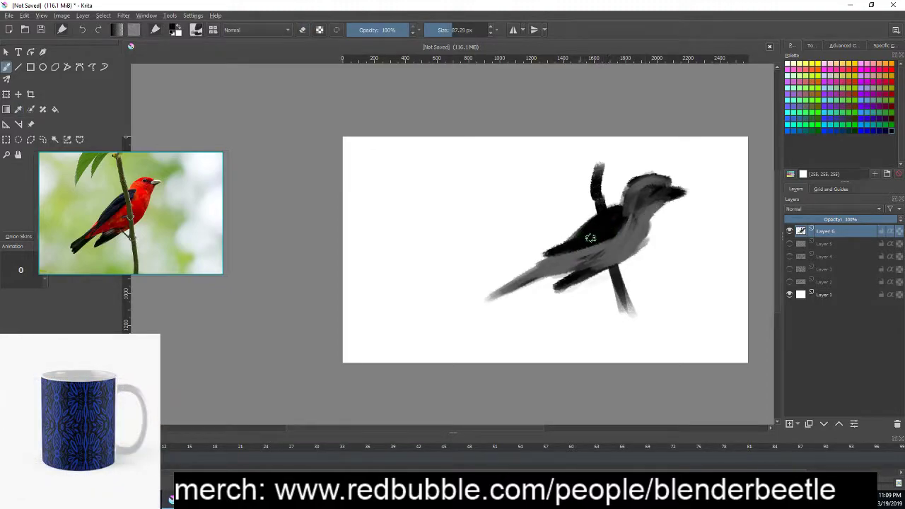
left_click_drag(650, 290, 633, 282)
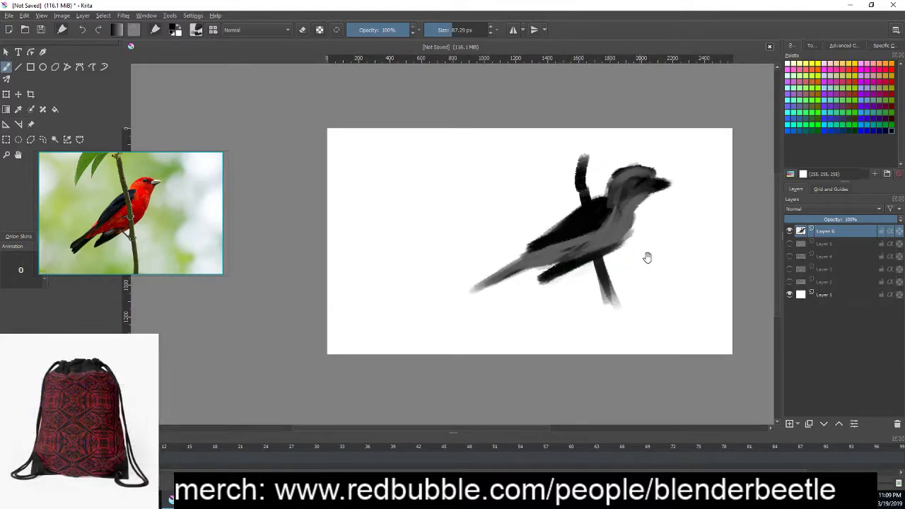
- Zoom in and, with a 40 px brush, darken the top of the head and neck
scroll(643, 227, "up", 3)
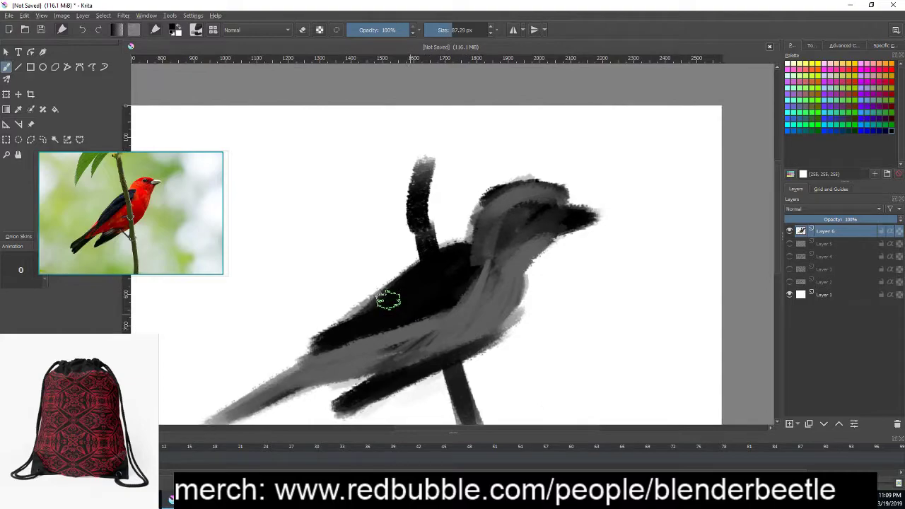
scroll(137, 216, "up", 2)
scroll(149, 212, "up", 1)
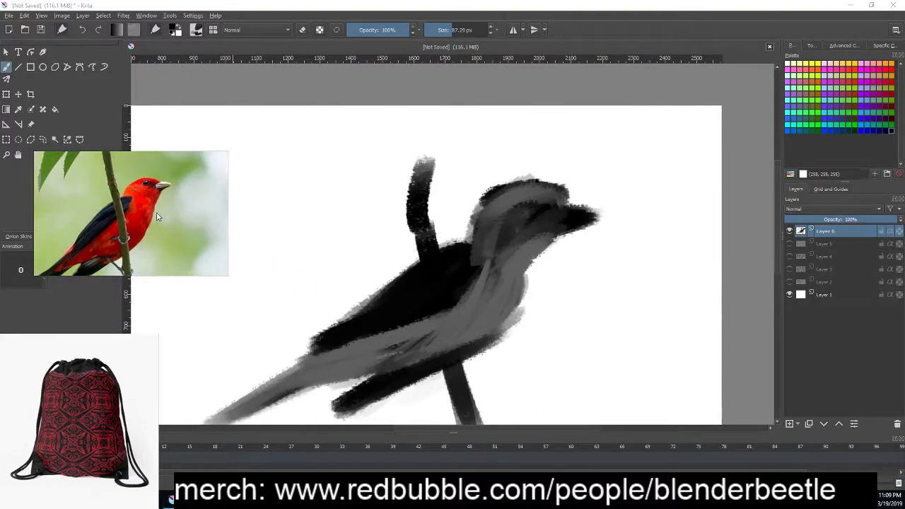
scroll(157, 210, "up", 1)
scroll(135, 210, "up", 1)
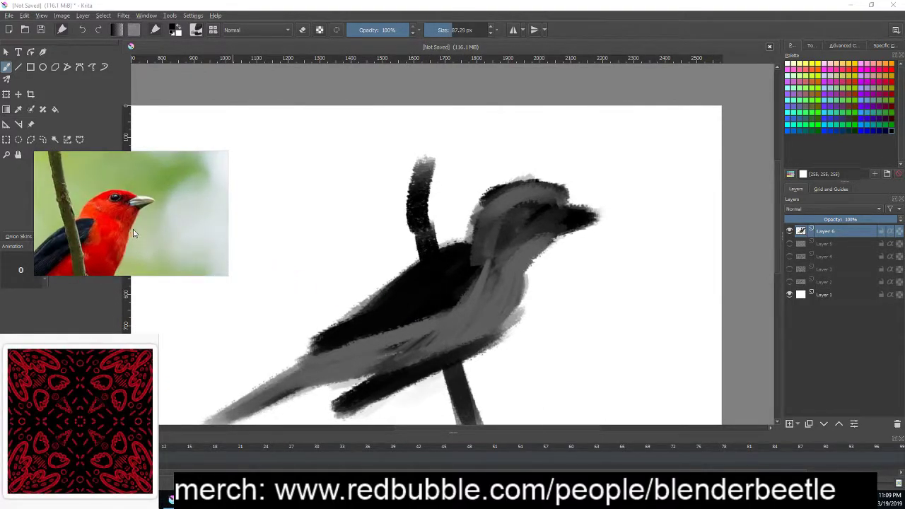
scroll(134, 234, "up", 1)
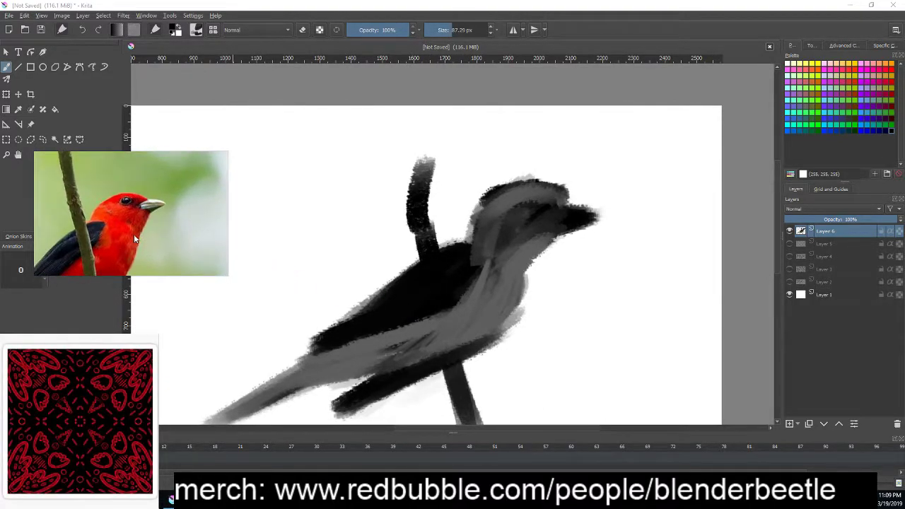
right_click(542, 210)
right_click(516, 214)
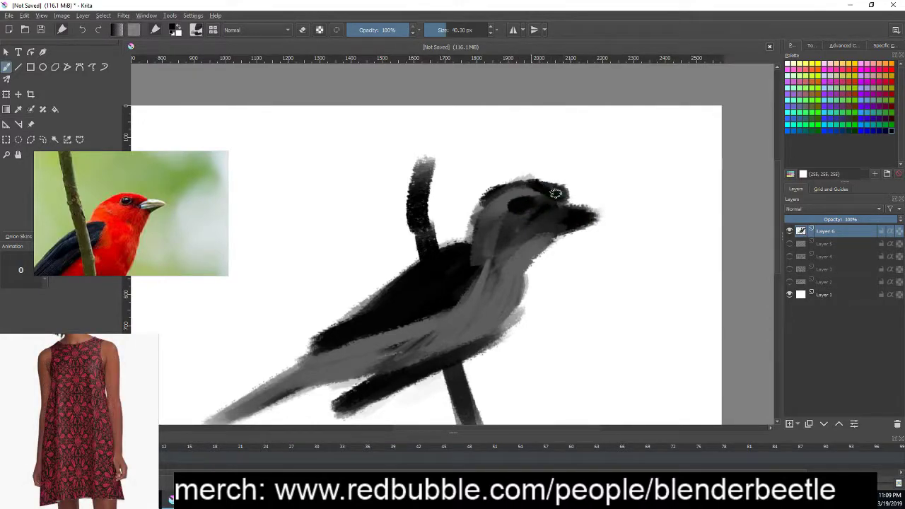
mouse_move(556, 192)
left_mouse_down()
mouse_move(496, 185)
mouse_move(466, 232)
mouse_move(475, 209)
mouse_move(469, 238)
mouse_move(495, 199)
mouse_move(503, 225)
mouse_move(499, 198)
mouse_move(481, 212)
mouse_move(495, 193)
mouse_move(520, 186)
mouse_move(549, 189)
mouse_move(530, 194)
mouse_move(569, 207)
mouse_move(545, 208)
mouse_move(524, 251)
mouse_move(552, 241)
mouse_move(533, 263)
mouse_move(529, 303)
mouse_move(513, 326)
left_mouse_up()
- Repaint and smooth the grey tone of the breast and belly, keeping the view upright
mouse_move(523, 282)
left_mouse_down()
mouse_move(508, 322)
mouse_move(486, 343)
mouse_move(425, 368)
left_mouse_up()
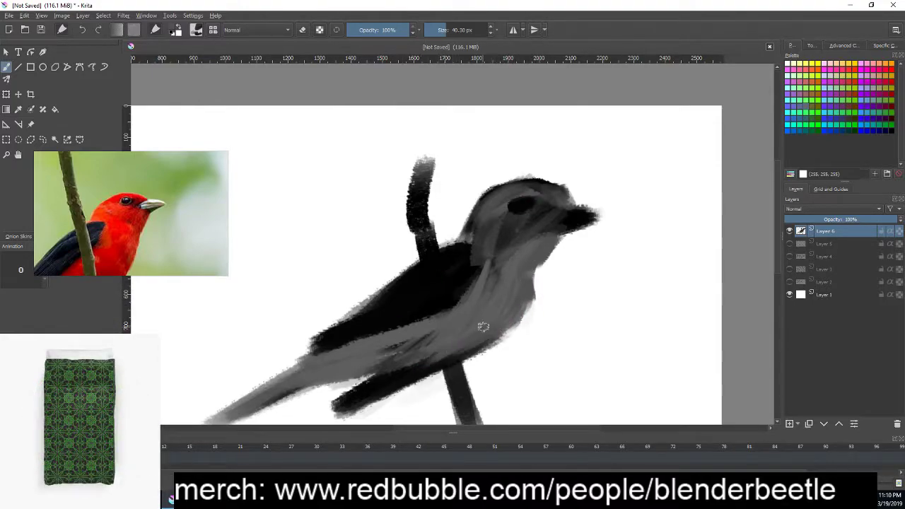
mouse_move(481, 332)
left_mouse_down()
mouse_move(399, 365)
mouse_move(439, 329)
mouse_move(441, 336)
left_mouse_up()
left_click_drag(554, 312, 598, 301)
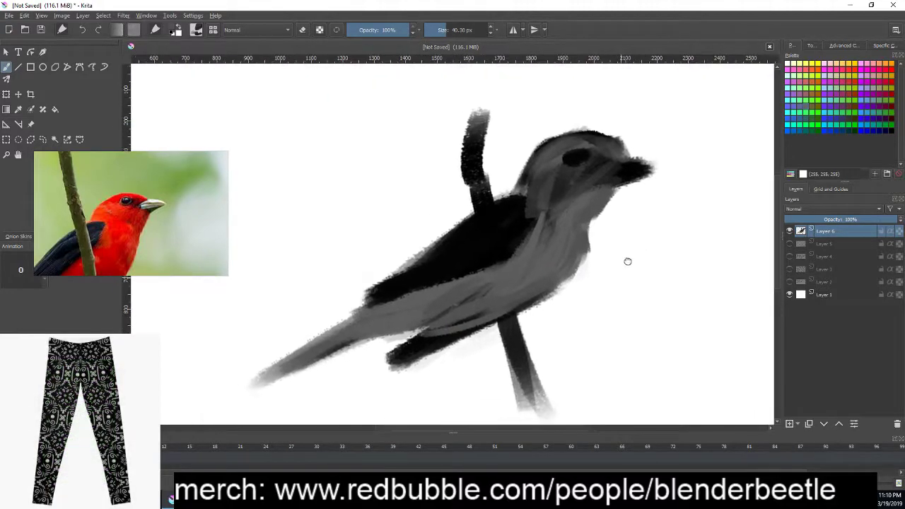
key("5")
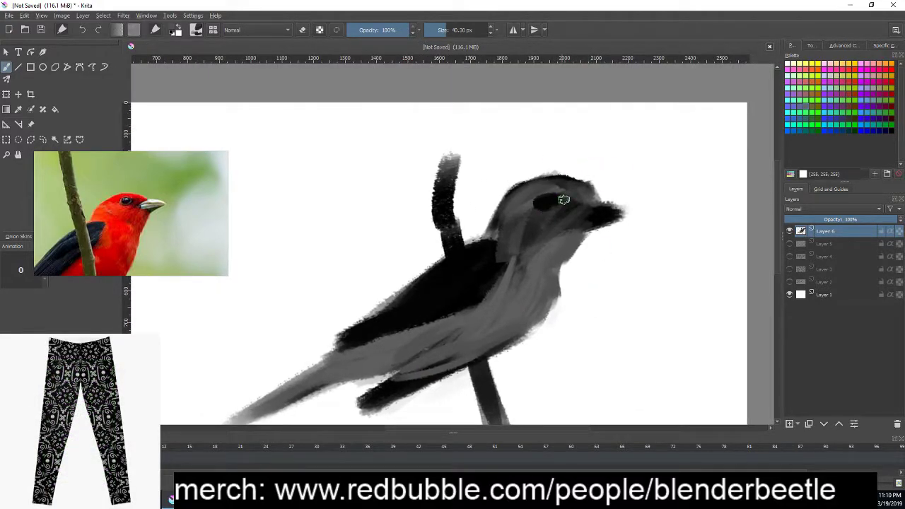
- With a 12 px brush, add light grey strokes along the head top and dark back
right_click(614, 205)
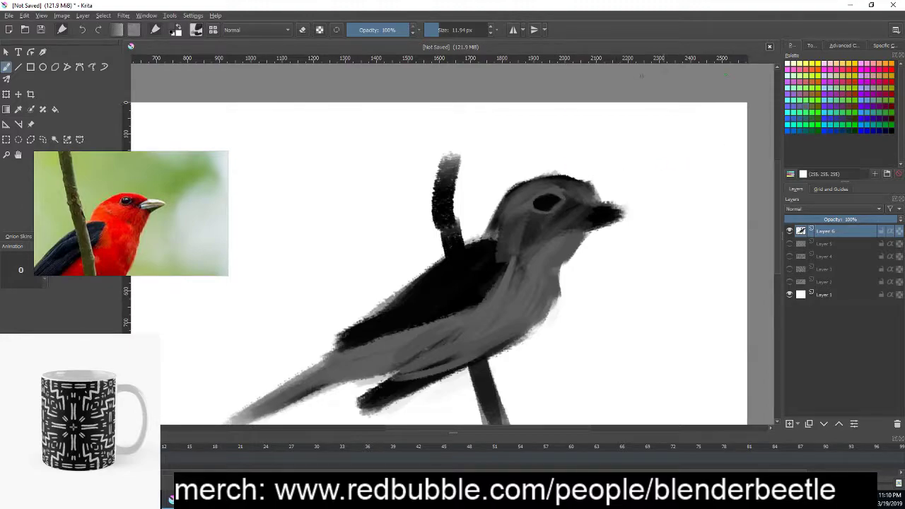
right_click(568, 162)
left_click(548, 193)
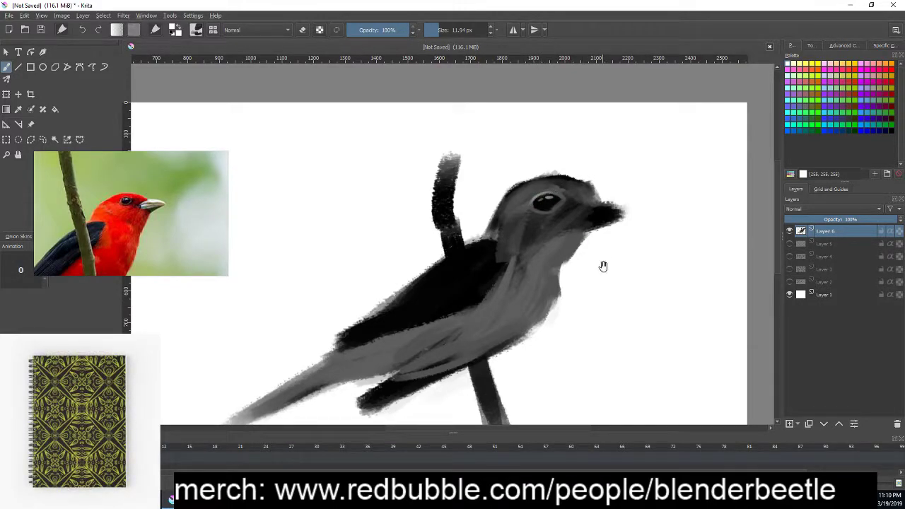
left_click_drag(603, 266, 614, 242)
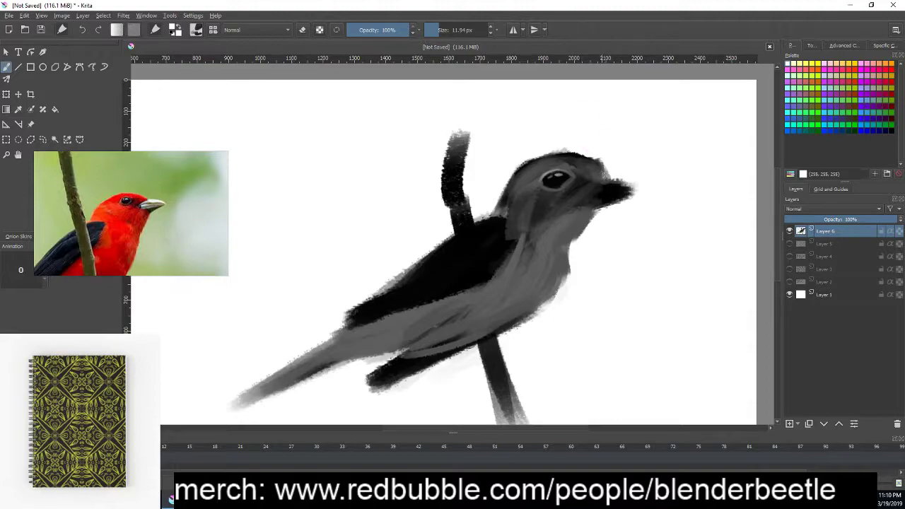
left_click_drag(604, 173, 573, 155)
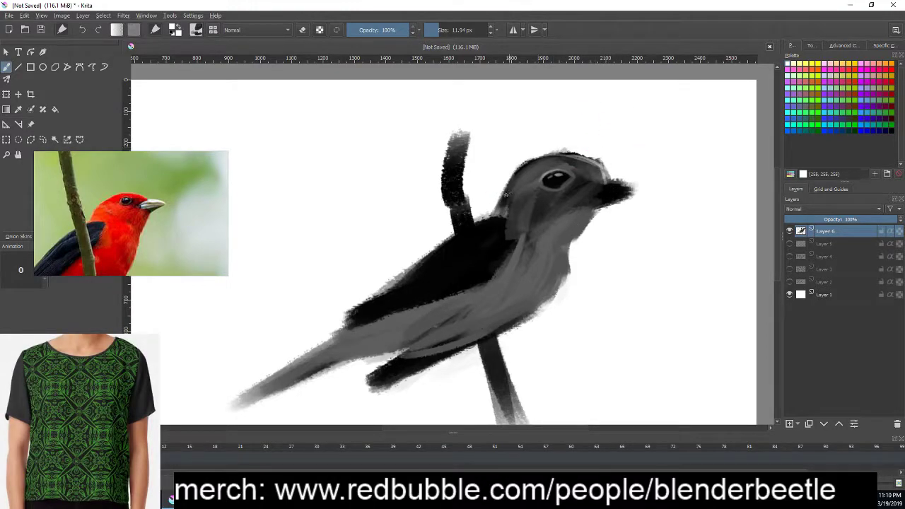
left_click_drag(455, 304, 518, 277)
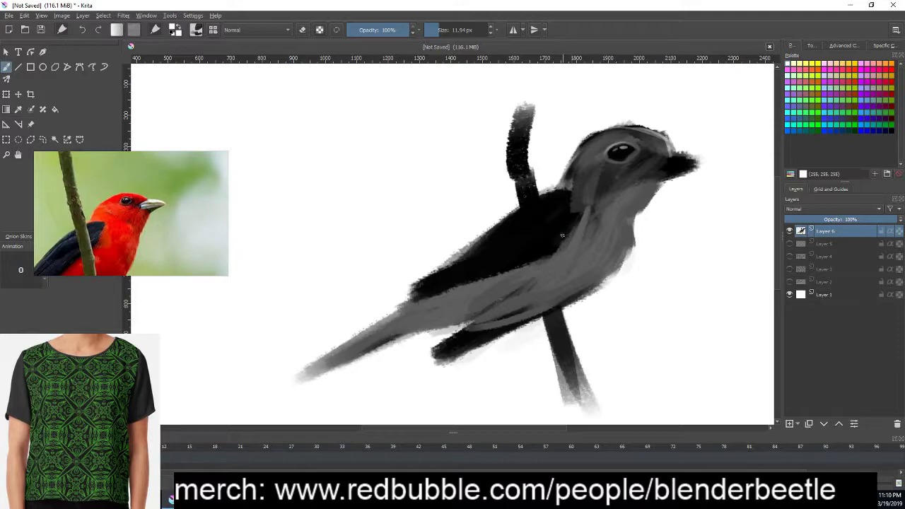
right_click(562, 236)
left_click_drag(520, 239, 452, 282)
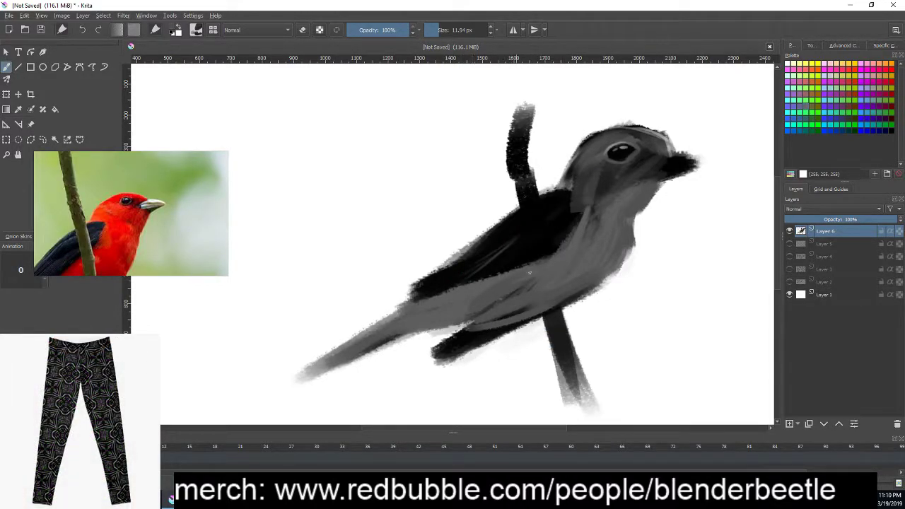
left_click_drag(530, 273, 584, 263)
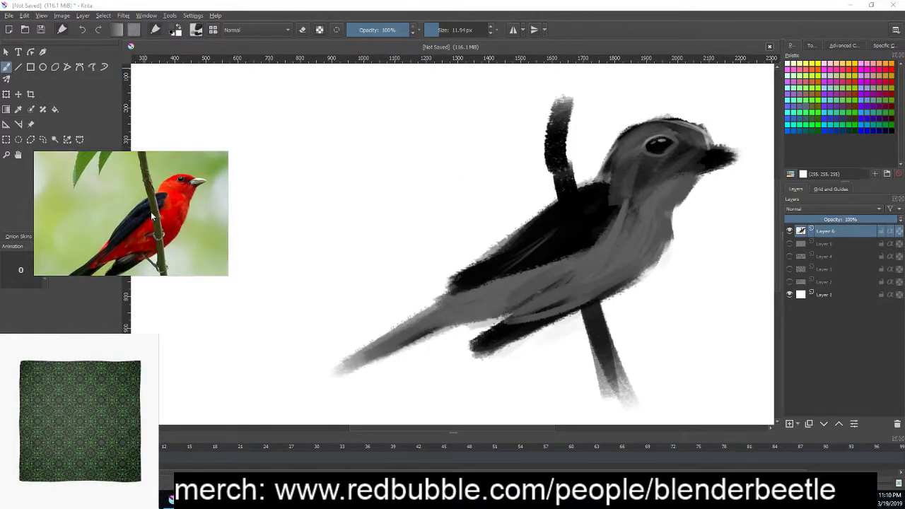
- Paint thin light feather lines across the bird's dark back
left_click_drag(528, 249, 453, 294)
left_click_drag(553, 259, 468, 289)
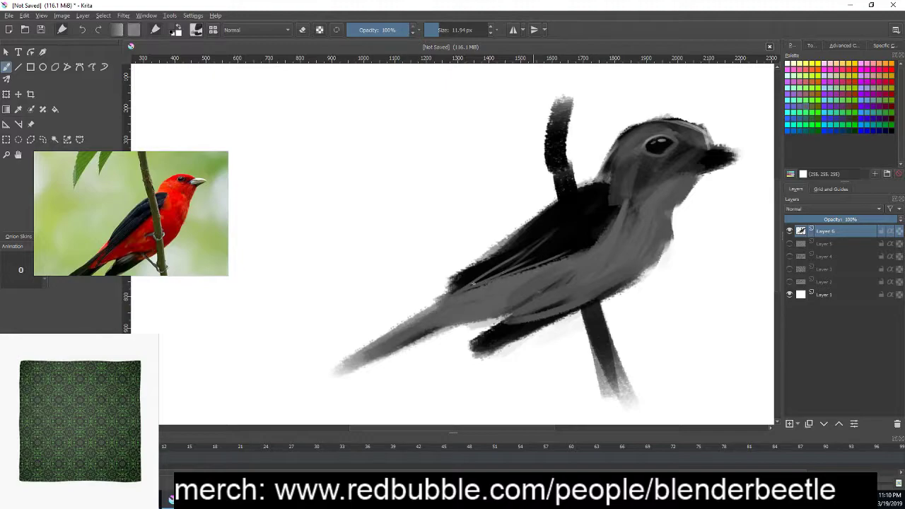
left_click_drag(598, 238, 515, 273)
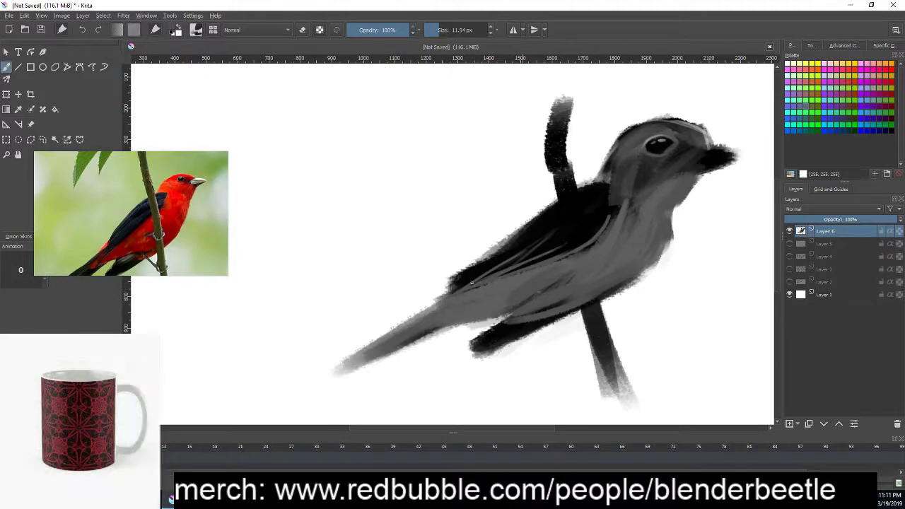
mouse_move(550, 247)
left_mouse_down()
mouse_move(472, 283)
mouse_move(590, 183)
left_mouse_up()
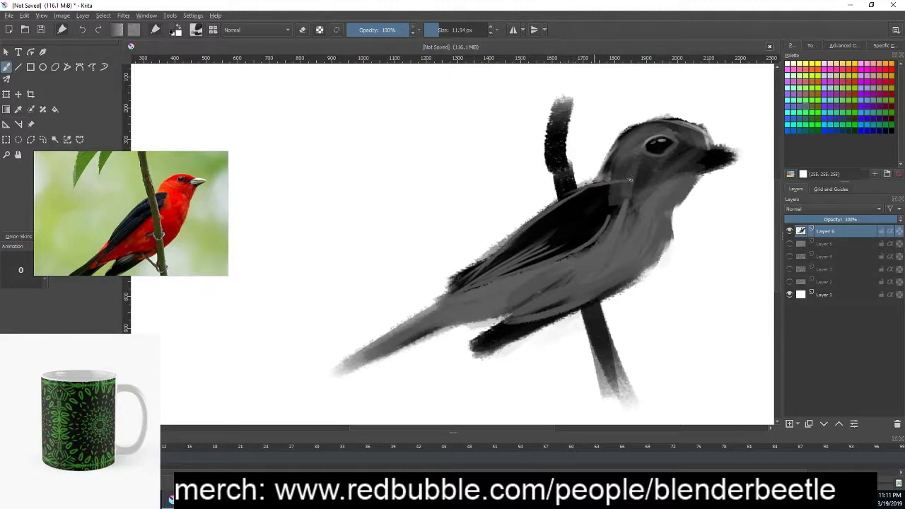
- Enlarge the brush to about 47 px and sharpen the wing's upper edge with dark strokes
right_click(576, 260)
right_click(622, 247)
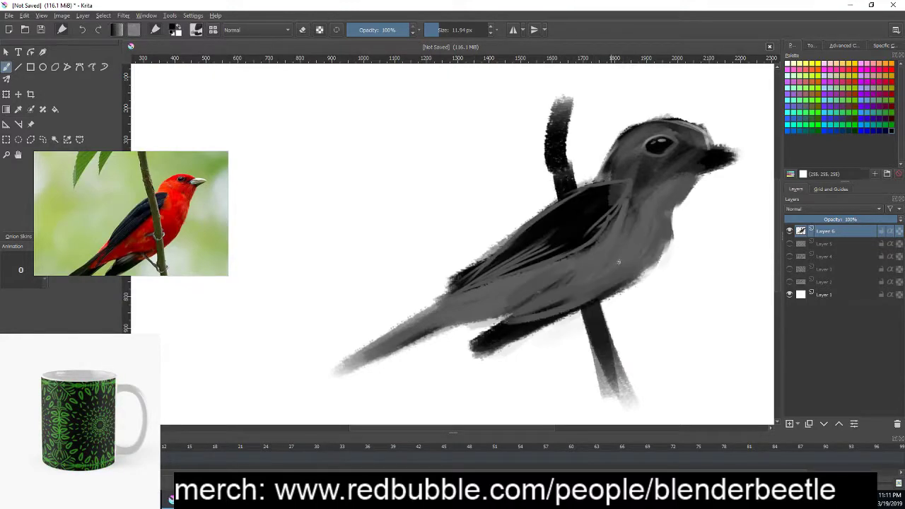
right_click(577, 259)
left_click_drag(707, 197, 719, 196)
left_click(625, 189)
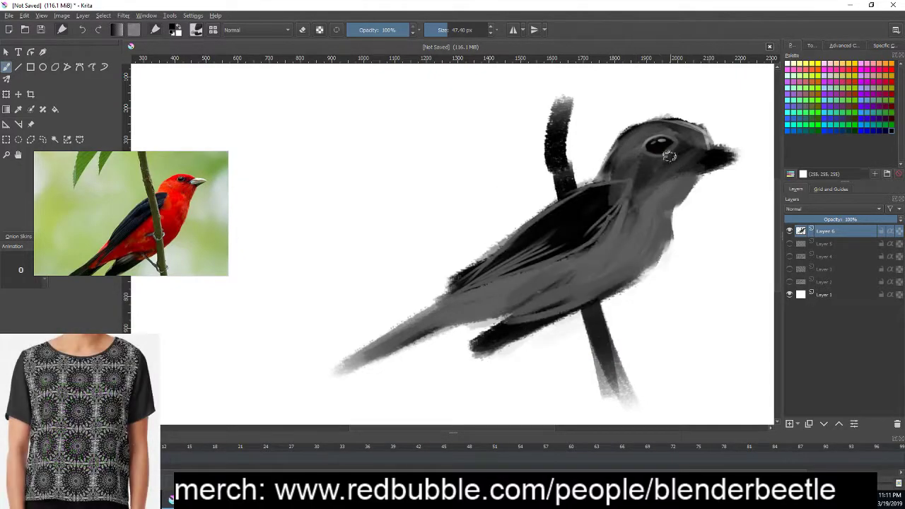
left_click_drag(617, 186, 486, 274)
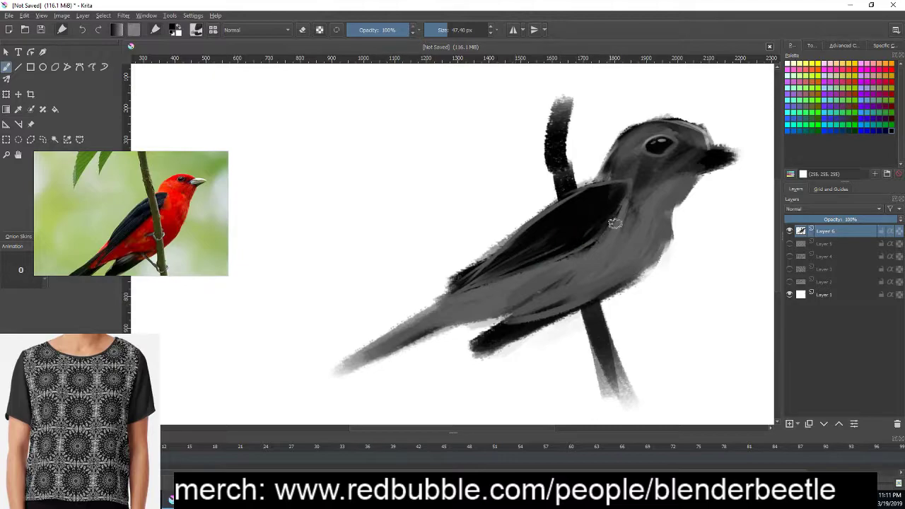
- Lighten the upper wing, then sample the dark wing colour to repaint the wing and soften its shoulder edge
right_click(580, 212)
right_click(610, 189)
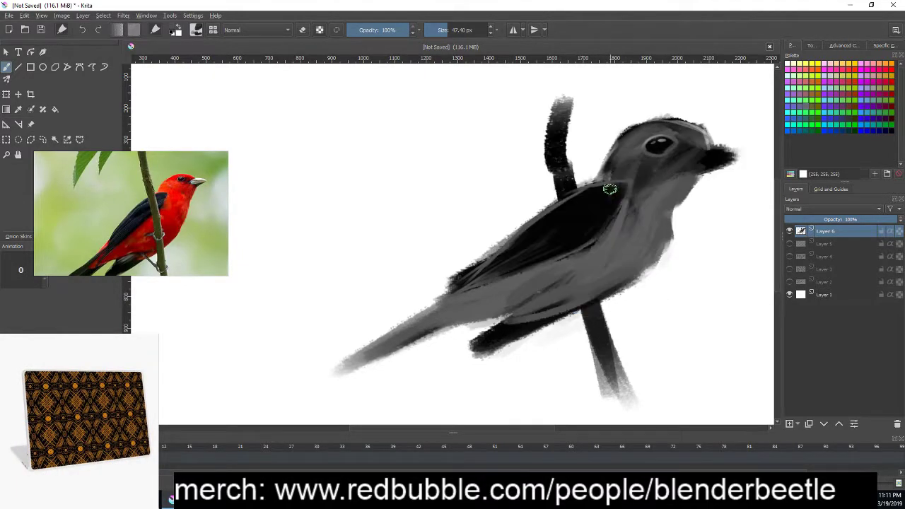
mouse_move(596, 196)
left_mouse_down()
mouse_move(545, 227)
mouse_move(585, 206)
mouse_move(552, 231)
mouse_move(575, 203)
mouse_move(530, 230)
mouse_move(602, 188)
mouse_move(592, 227)
mouse_move(610, 210)
mouse_move(590, 240)
left_mouse_up()
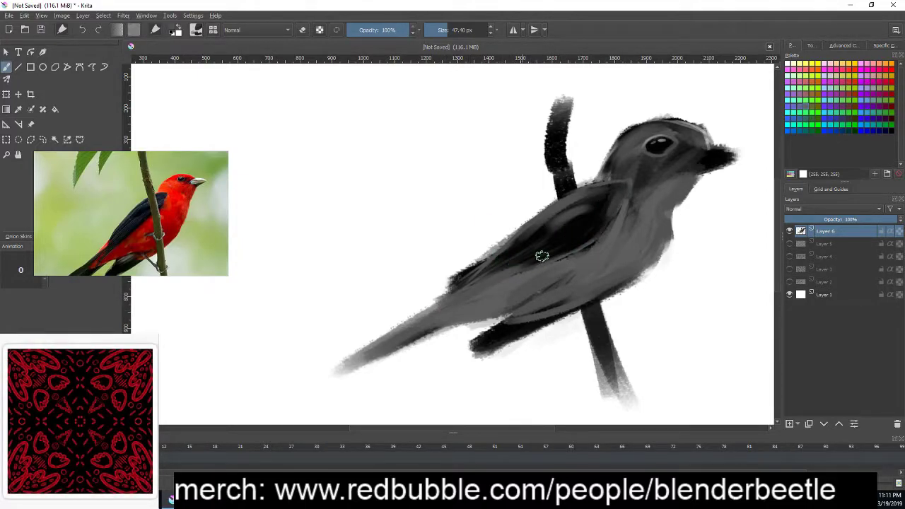
key("p")
left_click(570, 239)
key("b")
mouse_move(509, 263)
left_mouse_down()
mouse_move(450, 291)
mouse_move(544, 253)
left_mouse_up()
mouse_move(550, 214)
left_mouse_down()
mouse_move(532, 224)
mouse_move(531, 242)
mouse_move(590, 196)
mouse_move(496, 257)
left_mouse_up()
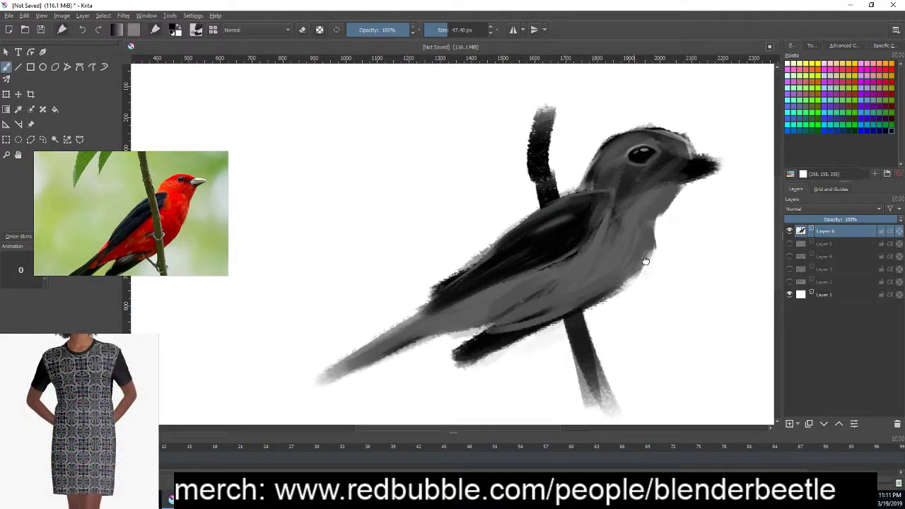
left_click_drag(645, 262, 631, 252)
mouse_move(579, 203)
left_mouse_down()
mouse_move(580, 236)
mouse_move(612, 206)
left_mouse_up()
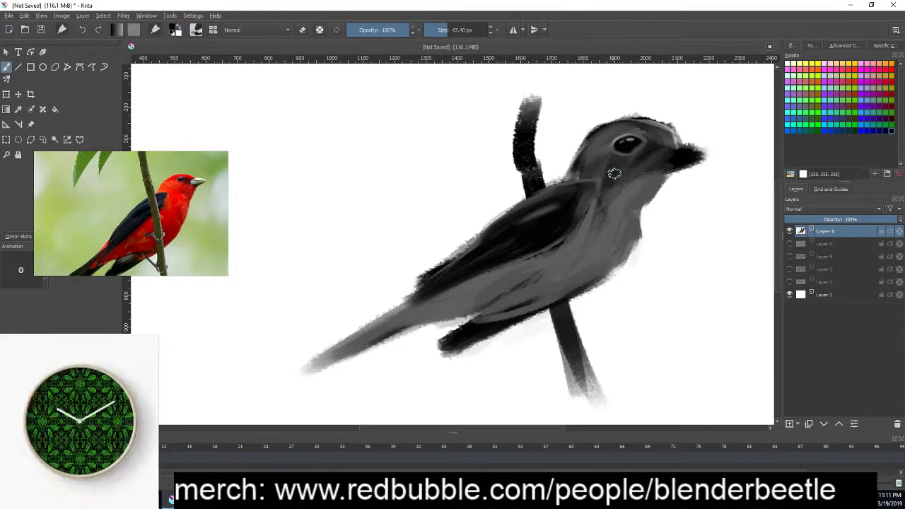
- Sample a lighter grey and shade the chest edge, blending throat into belly with dark belly strokes
key("p")
left_click(621, 176)
key("b")
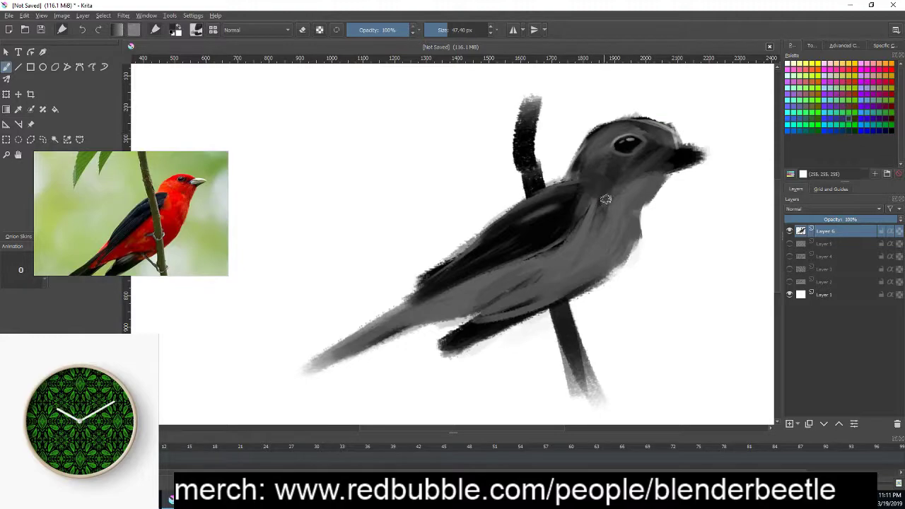
mouse_move(602, 186)
left_mouse_down()
mouse_move(581, 220)
mouse_move(587, 231)
left_mouse_up()
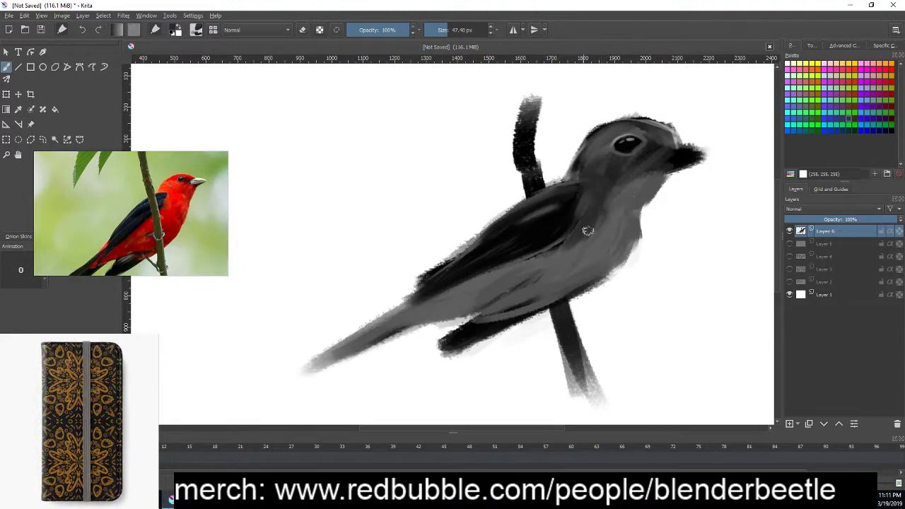
left_click_drag(644, 198, 631, 244)
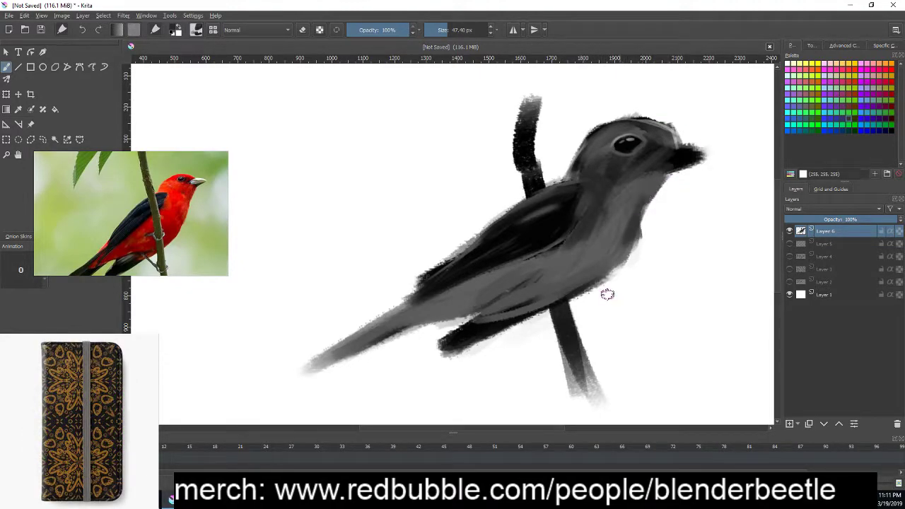
left_click_drag(636, 275, 615, 290)
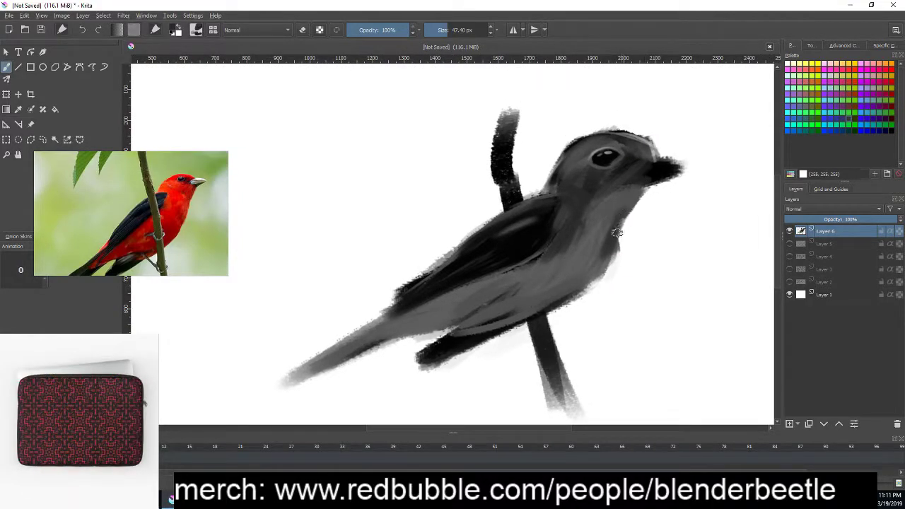
mouse_move(630, 207)
left_mouse_down()
mouse_move(617, 196)
mouse_move(597, 209)
mouse_move(607, 228)
mouse_move(586, 283)
left_mouse_up()
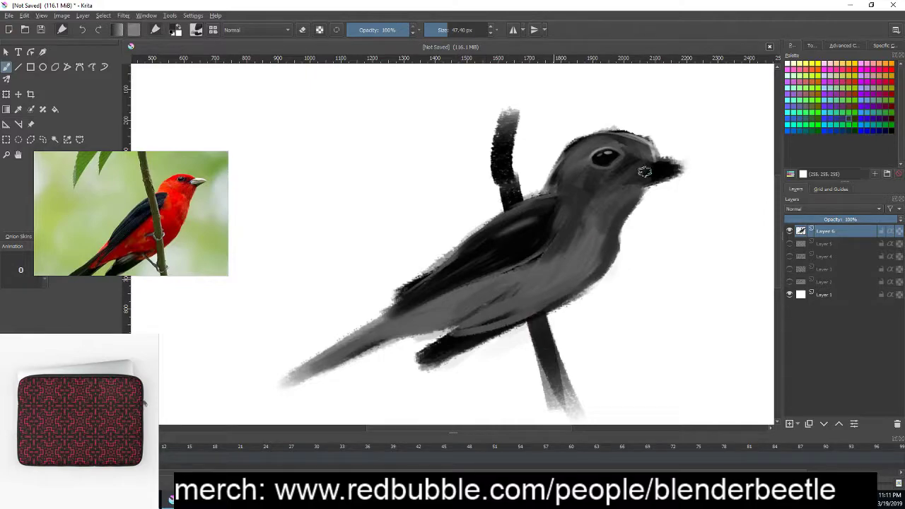
mouse_move(569, 321)
left_mouse_down()
mouse_move(637, 294)
mouse_move(467, 311)
mouse_move(570, 290)
mouse_move(458, 313)
mouse_move(542, 295)
mouse_move(522, 262)
mouse_move(537, 293)
mouse_move(610, 271)
left_mouse_up()
left_click_drag(542, 269, 613, 257)
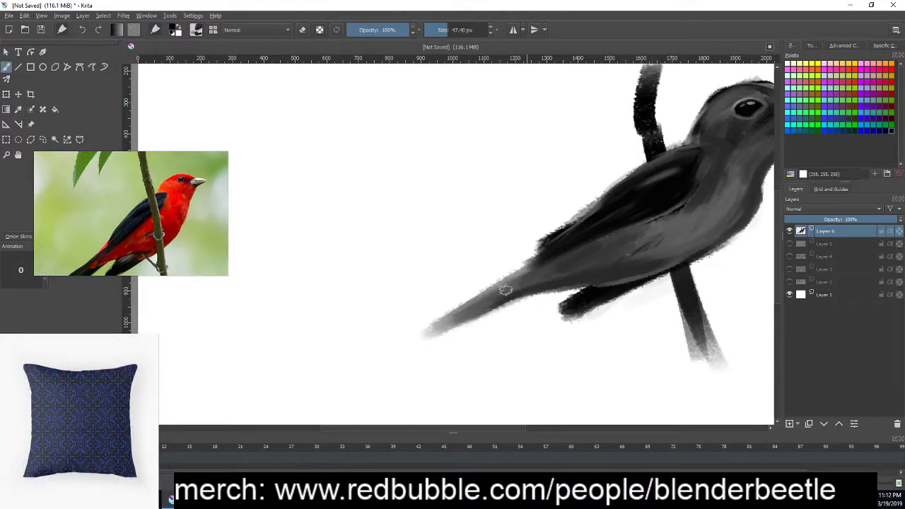
- Lengthen the tail down-left into a thick, solid dark shape
left_click_drag(539, 265, 385, 347)
left_click_drag(508, 282, 389, 350)
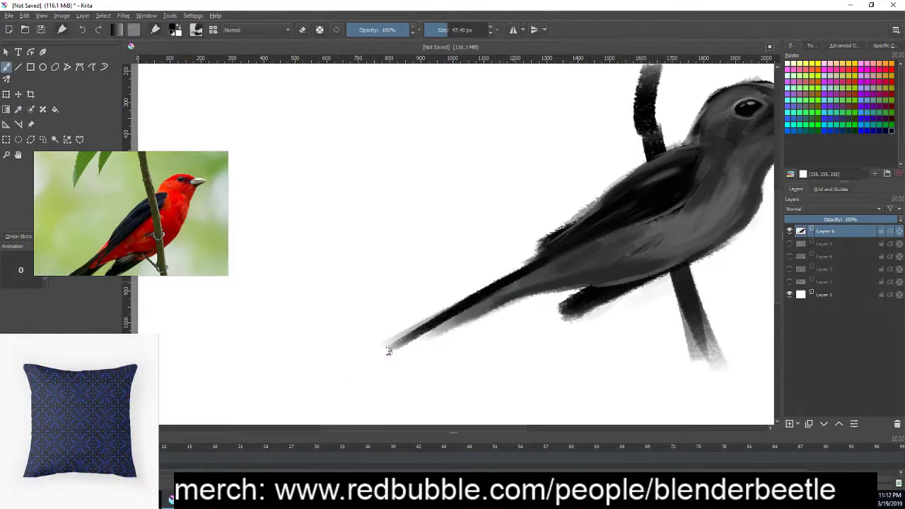
left_click_drag(460, 306, 375, 350)
left_click_drag(415, 324, 362, 354)
left_click_drag(456, 305, 351, 353)
left_click_drag(398, 336, 382, 343)
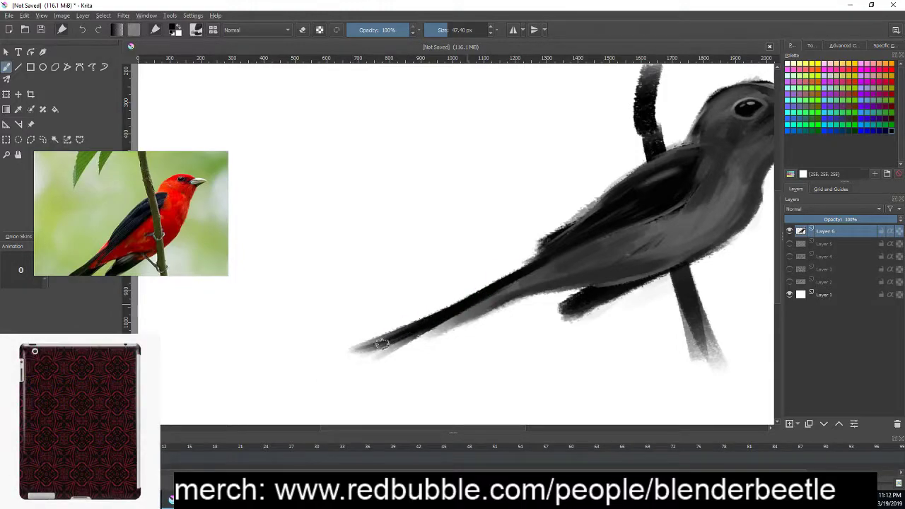
left_click_drag(478, 301, 364, 353)
mouse_move(456, 316)
left_mouse_down()
mouse_move(368, 361)
mouse_move(506, 301)
mouse_move(432, 336)
left_mouse_up()
mouse_move(504, 297)
left_mouse_down()
mouse_move(437, 319)
mouse_move(442, 329)
mouse_move(362, 371)
left_mouse_up()
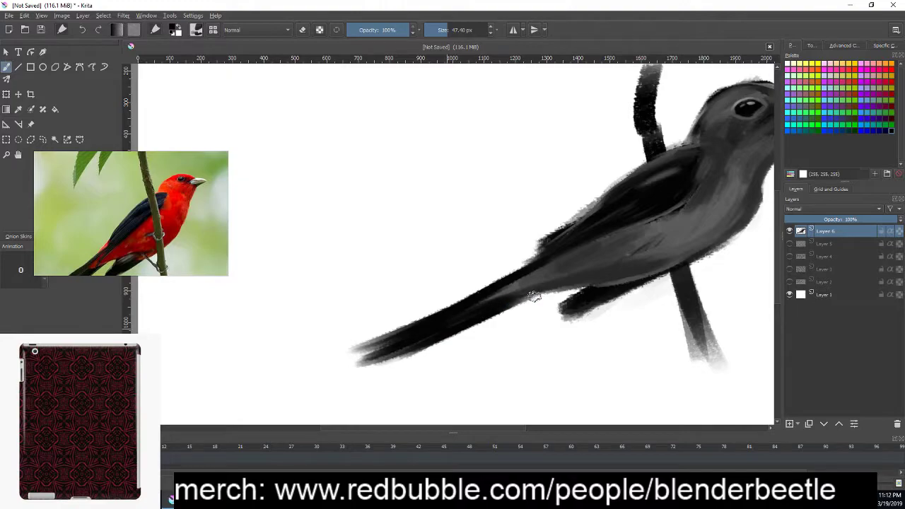
mouse_move(531, 268)
left_mouse_down()
mouse_move(360, 370)
mouse_move(384, 342)
mouse_move(357, 354)
mouse_move(424, 321)
left_mouse_up()
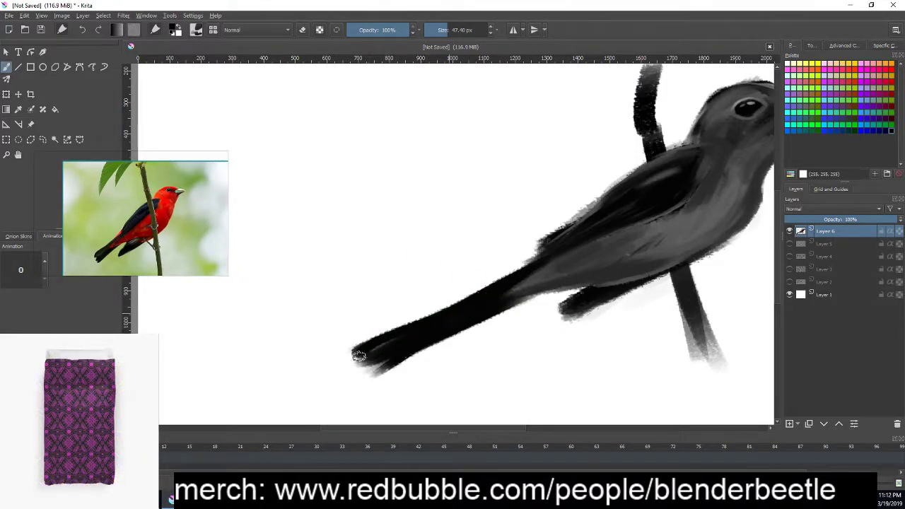
mouse_move(353, 354)
left_mouse_down()
mouse_move(390, 358)
mouse_move(383, 371)
left_mouse_up()
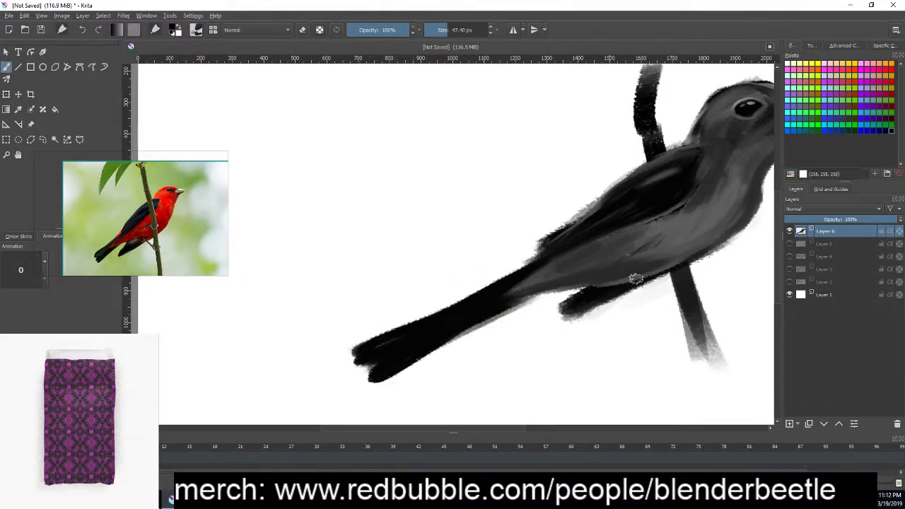
- Darken the lower body where it meets the tail and deepen the shadow under the belly
left_click_drag(637, 279, 516, 225)
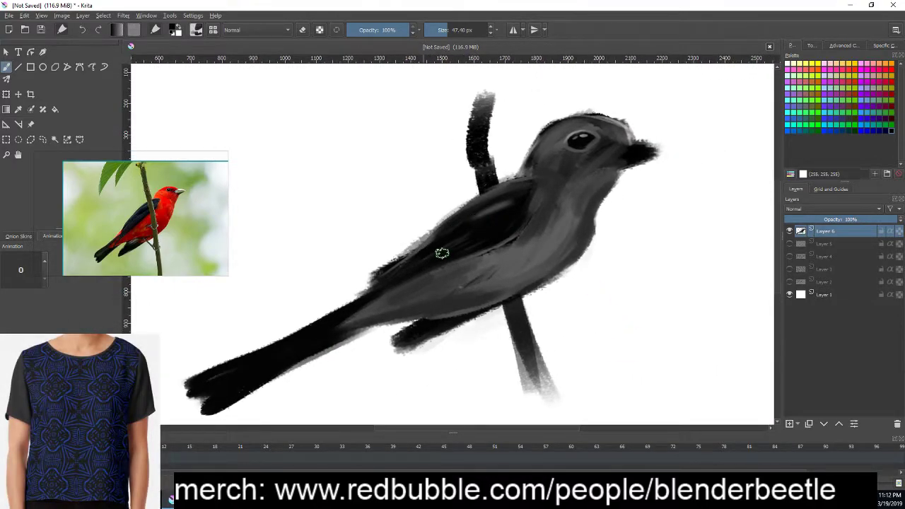
mouse_move(364, 312)
left_mouse_down()
mouse_move(419, 276)
mouse_move(515, 178)
left_mouse_up()
left_click_drag(543, 232, 567, 223)
left_click_drag(460, 262, 530, 233)
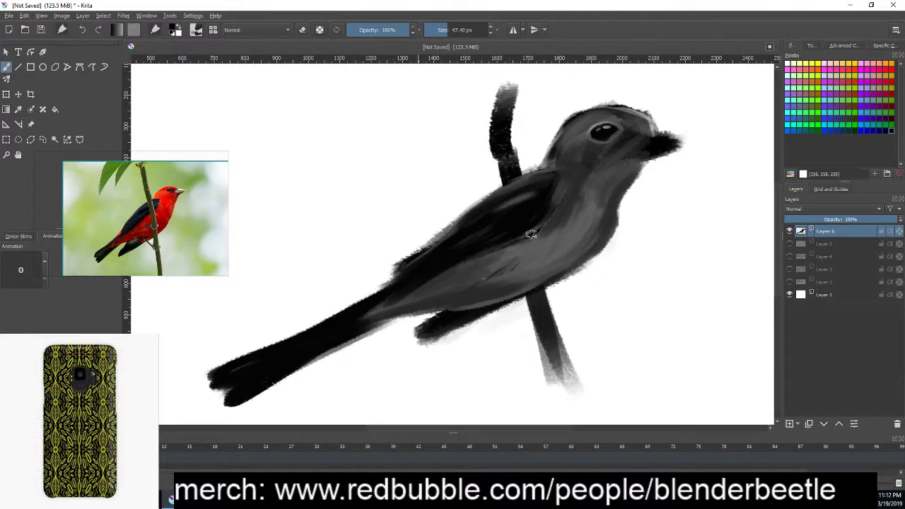
left_click_drag(440, 277, 499, 248)
left_click_drag(635, 233, 643, 237)
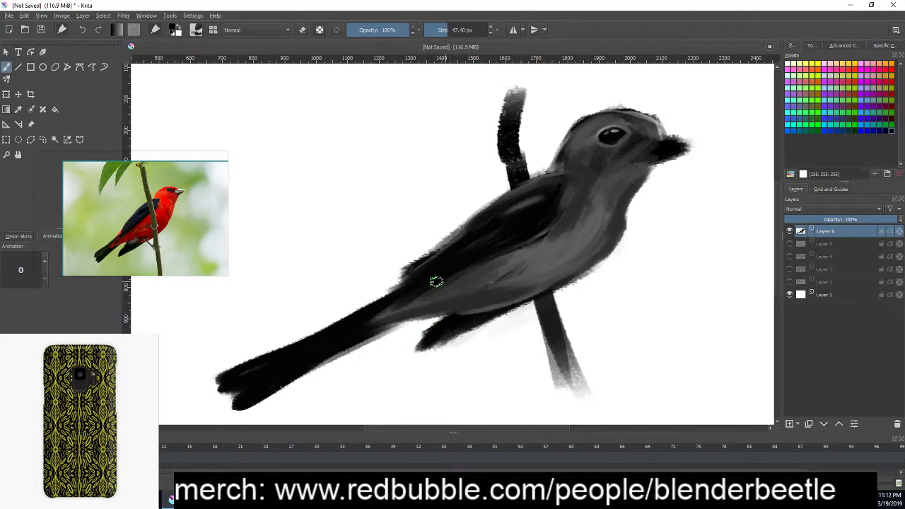
left_click_drag(445, 322, 579, 272)
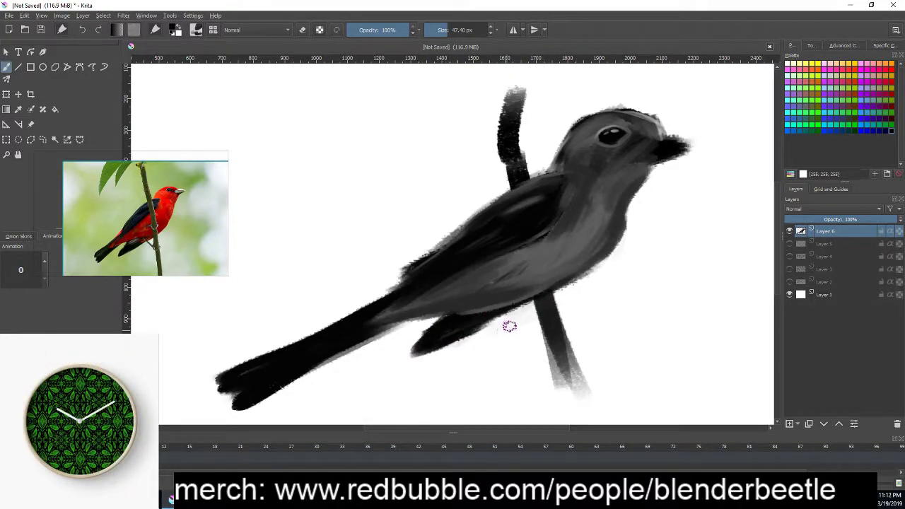
left_click_drag(521, 314, 422, 348)
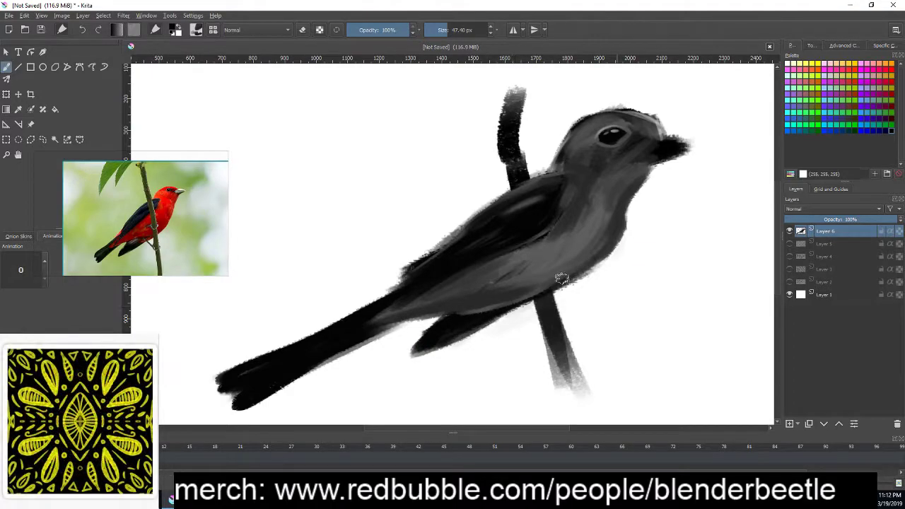
- Paint the beak tip solid black, then cancel the save prompt and return to the brush
left_click_drag(672, 145, 653, 161)
left_click(653, 161)
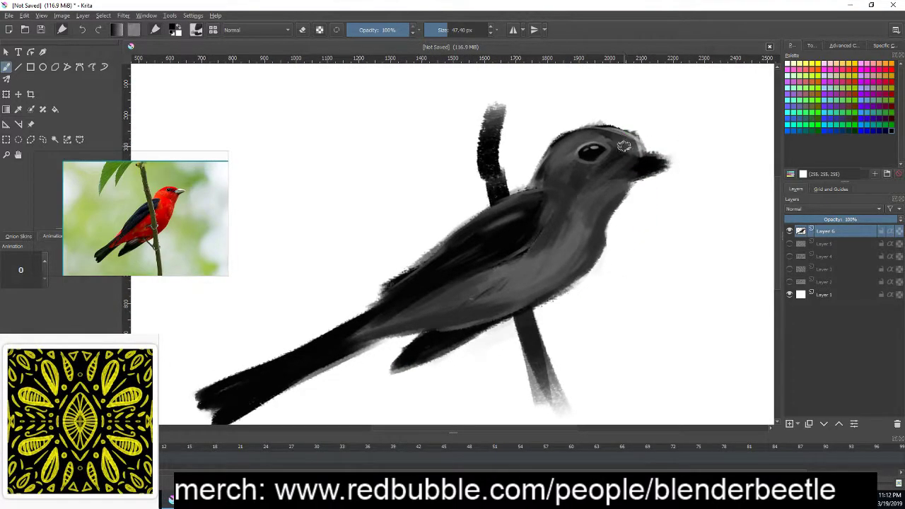
key("p")
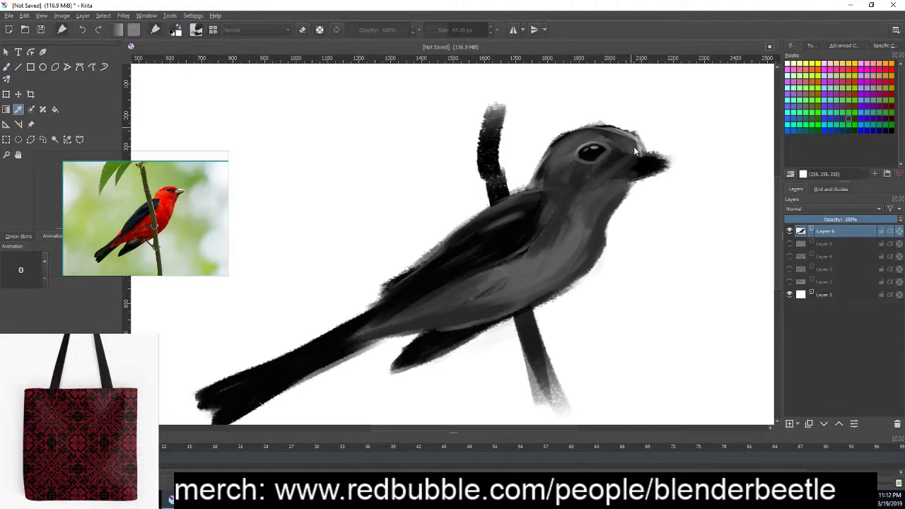
key("ctrl+s")
key("Escape")
key("b")
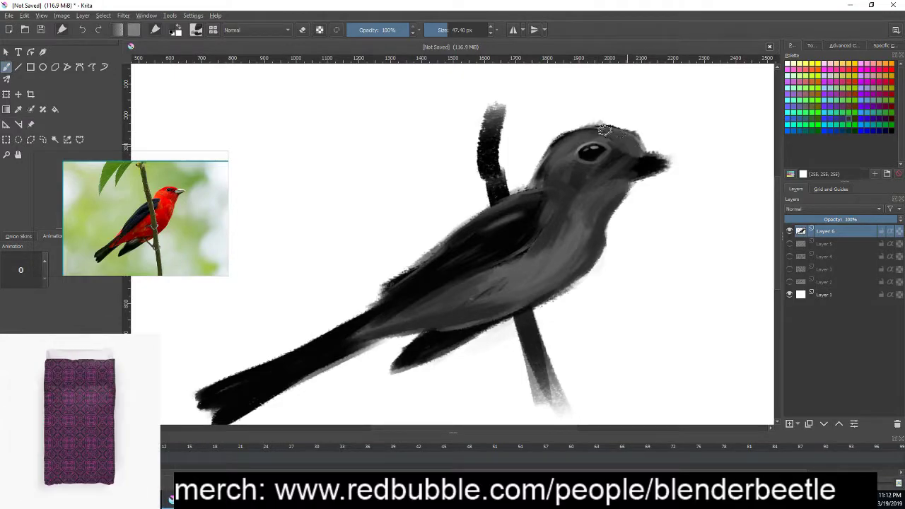
- Zoom to the head and paint the beak a deeper black with a 13.49 px brush
scroll(633, 236, "up", 1)
scroll(633, 236, "up", 2)
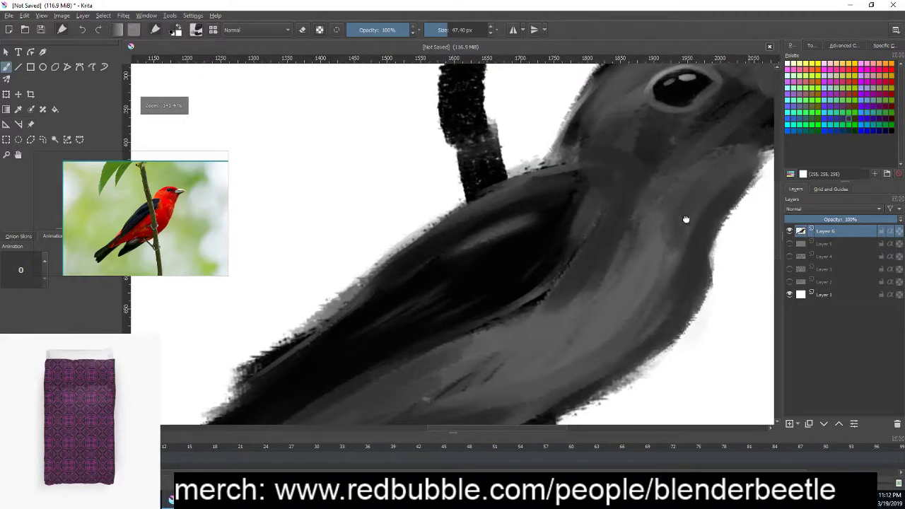
left_click_drag(686, 219, 542, 274)
key("p")
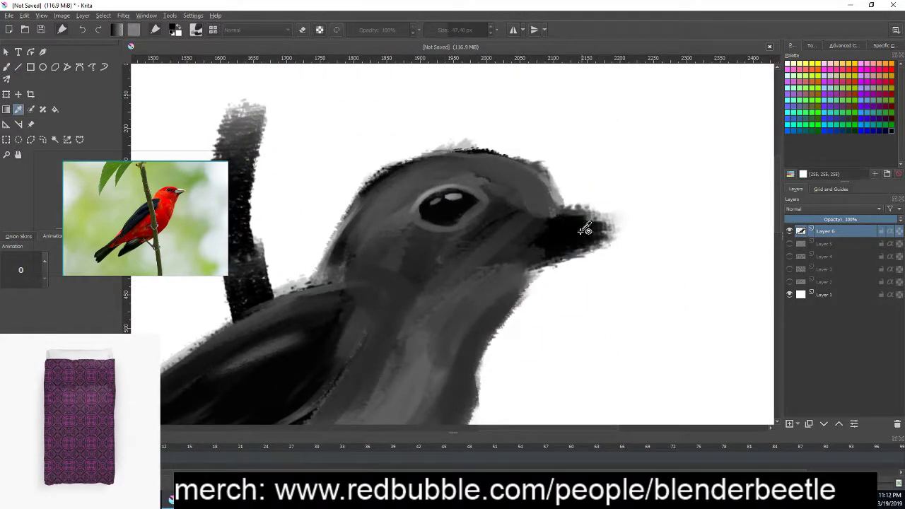
key("b")
right_click(577, 222)
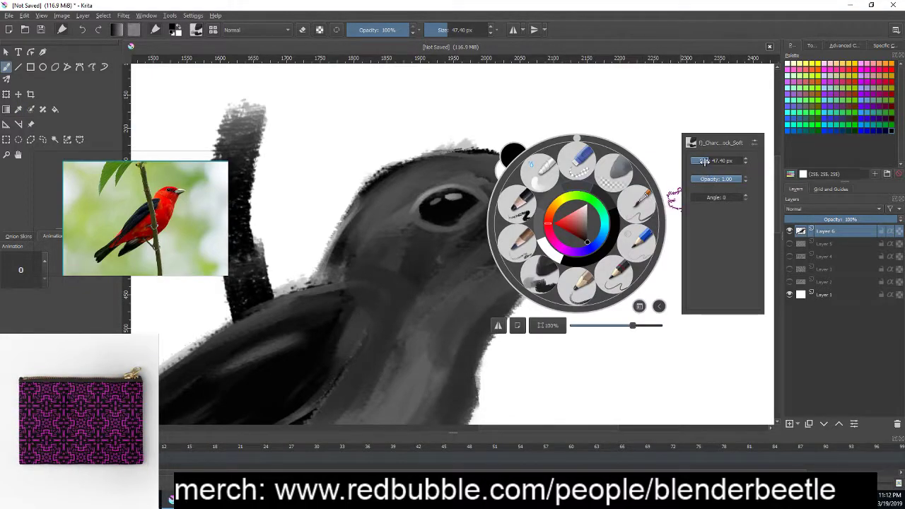
left_click_drag(704, 162, 697, 161)
left_click(640, 352)
mouse_move(537, 219)
left_mouse_down()
mouse_move(577, 211)
mouse_move(527, 222)
mouse_move(628, 226)
mouse_move(588, 230)
left_mouse_up()
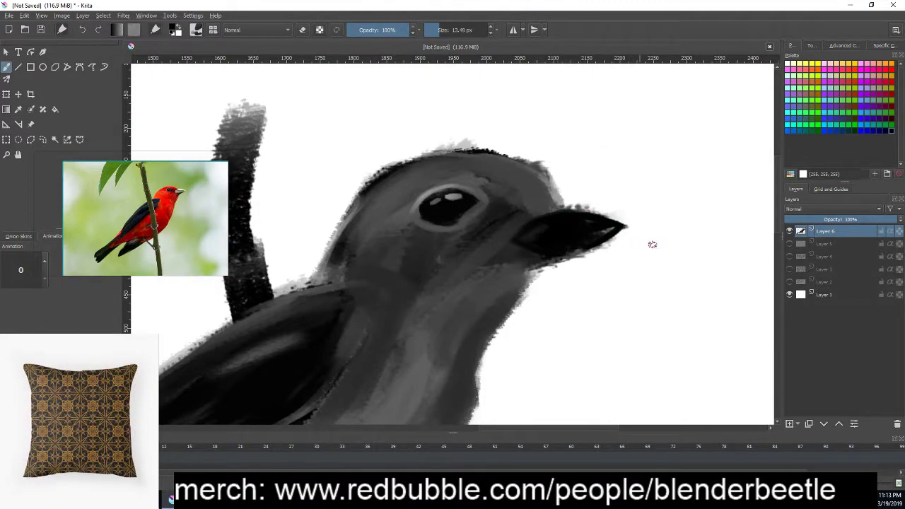
- Pick a lighter grey to highlight the beak's top, add a mouth line and soften its lower edge
right_click(576, 250)
right_click(553, 246)
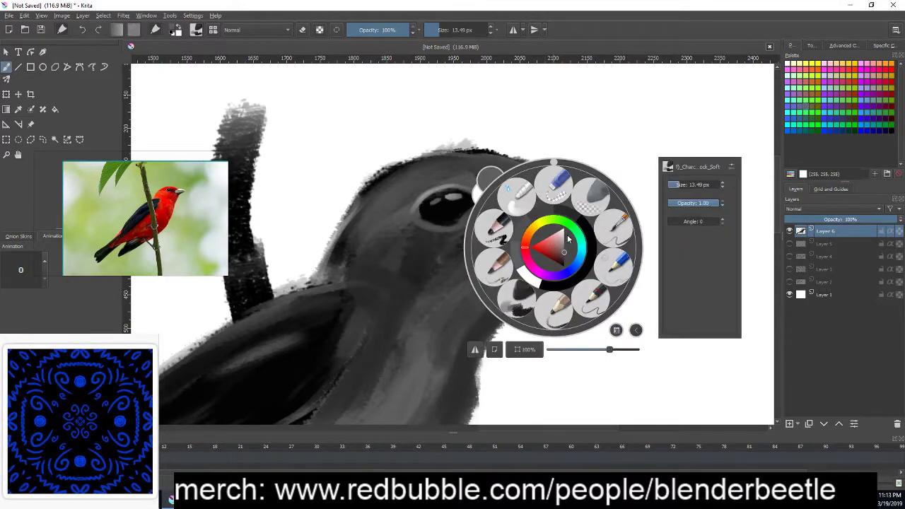
left_click(569, 243)
left_click(357, 343)
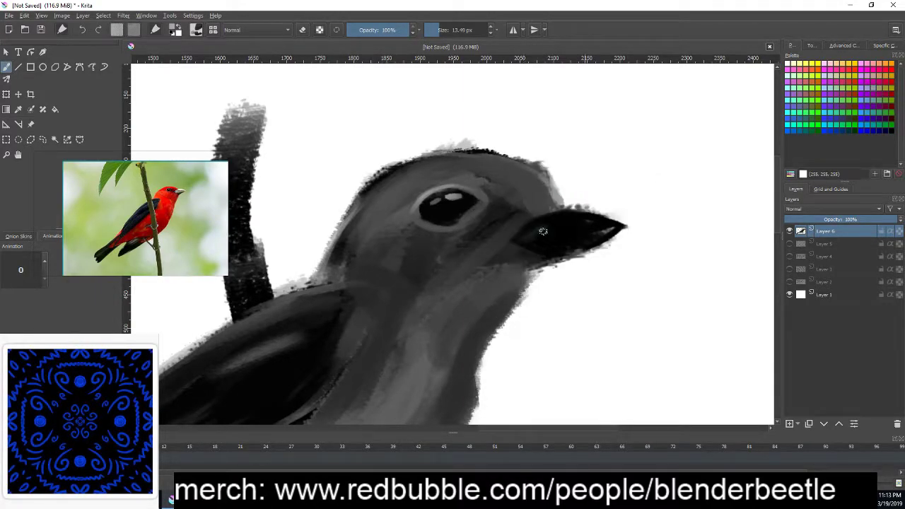
mouse_move(519, 236)
left_mouse_down()
mouse_move(559, 218)
mouse_move(612, 223)
left_mouse_up()
mouse_move(546, 221)
left_mouse_down()
mouse_move(620, 221)
mouse_move(603, 218)
mouse_move(606, 233)
left_mouse_up()
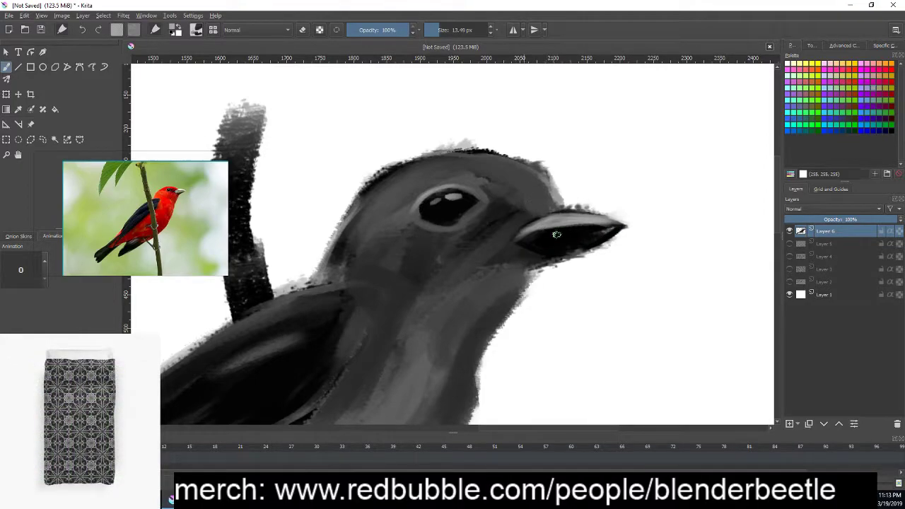
left_click_drag(528, 240, 626, 227)
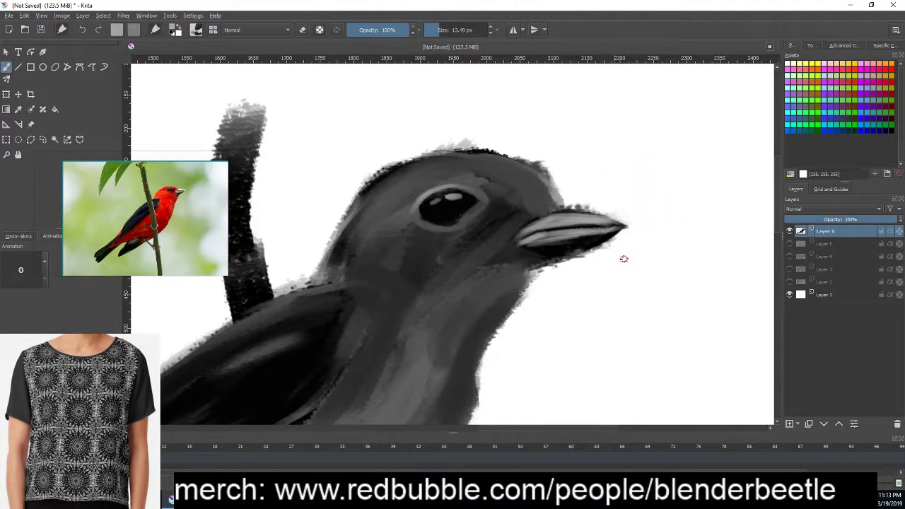
mouse_move(530, 242)
left_mouse_down()
mouse_move(604, 232)
mouse_move(581, 250)
mouse_move(612, 235)
mouse_move(543, 247)
left_mouse_up()
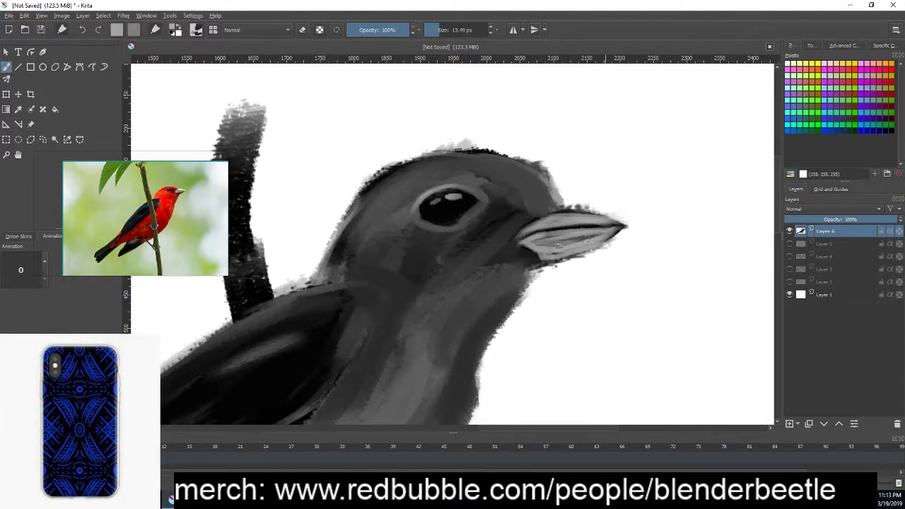
left_click_drag(550, 248, 588, 239)
- Return the brush to 13.49 px and repaint the beak's lower edge, checking the whole bird
right_click(600, 236)
left_click_drag(706, 188, 711, 188)
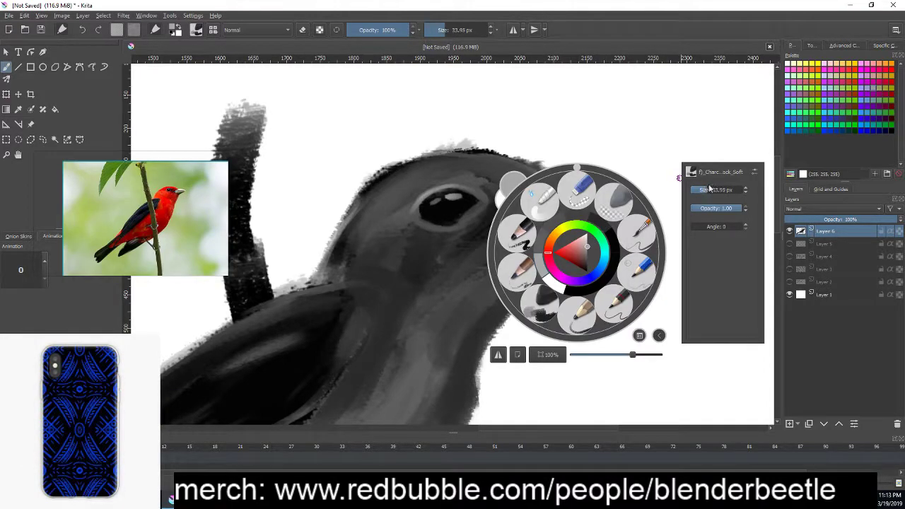
left_click(657, 152)
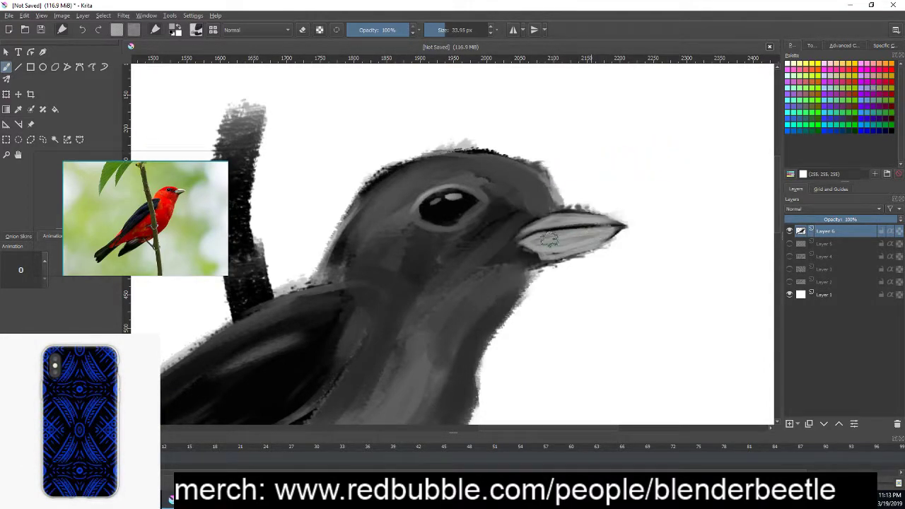
right_click(576, 223)
left_click(702, 159)
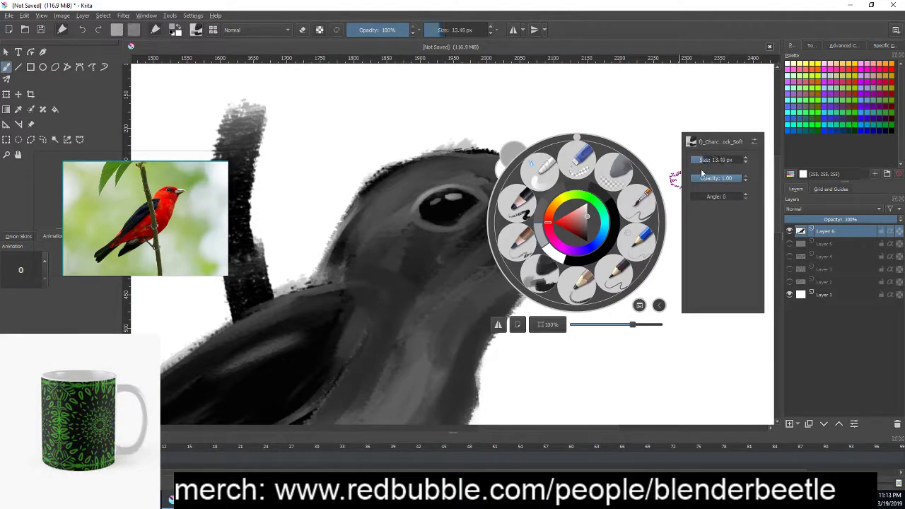
left_click(669, 200)
left_click_drag(543, 255, 620, 228)
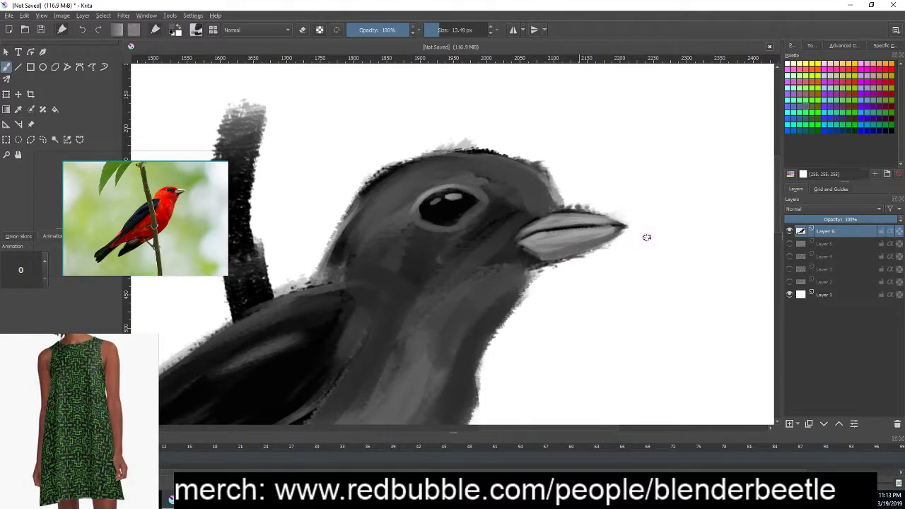
key("minus")
key("minus")
key("minus")
key("plus")
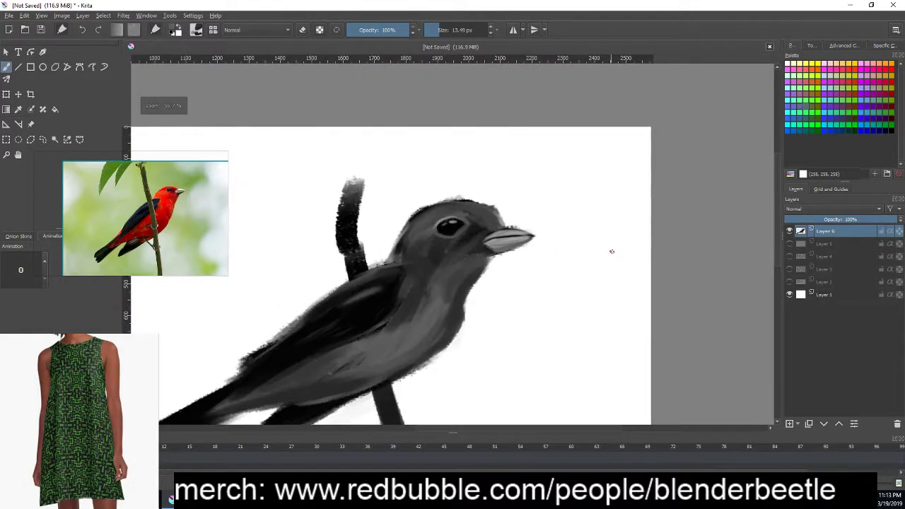
key("plus")
key("plus")
key("plus")
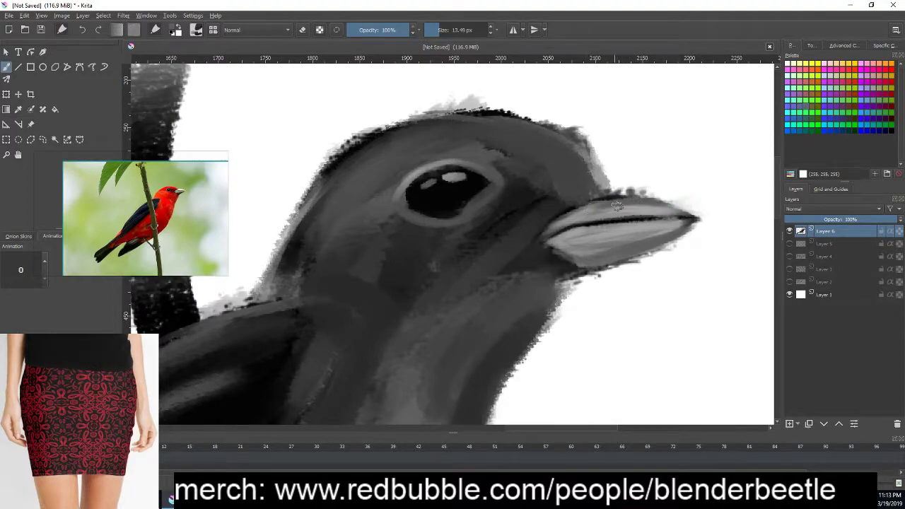
- Define the beak's light upper edge, shade its lower half darker, then lighten the lower beak
left_click_drag(596, 203, 665, 200)
left_click_drag(592, 198, 665, 205)
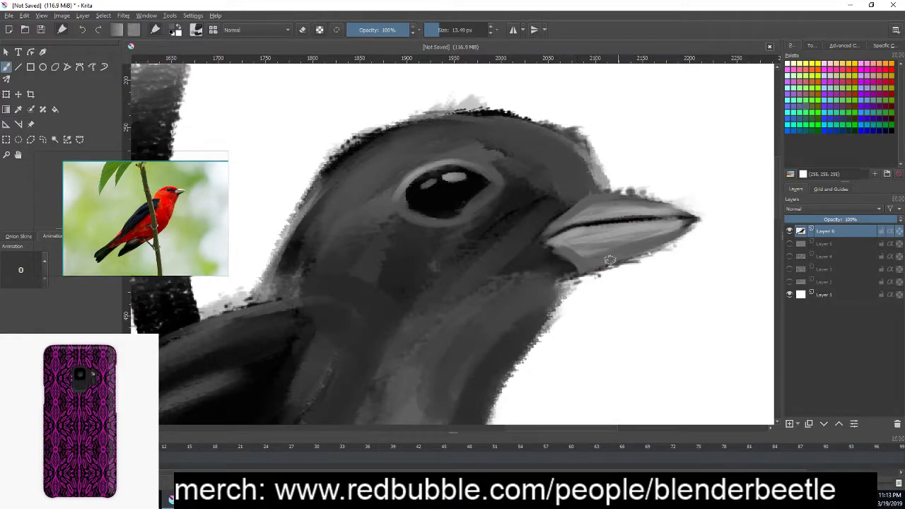
left_click_drag(609, 260, 680, 235)
right_click(687, 227)
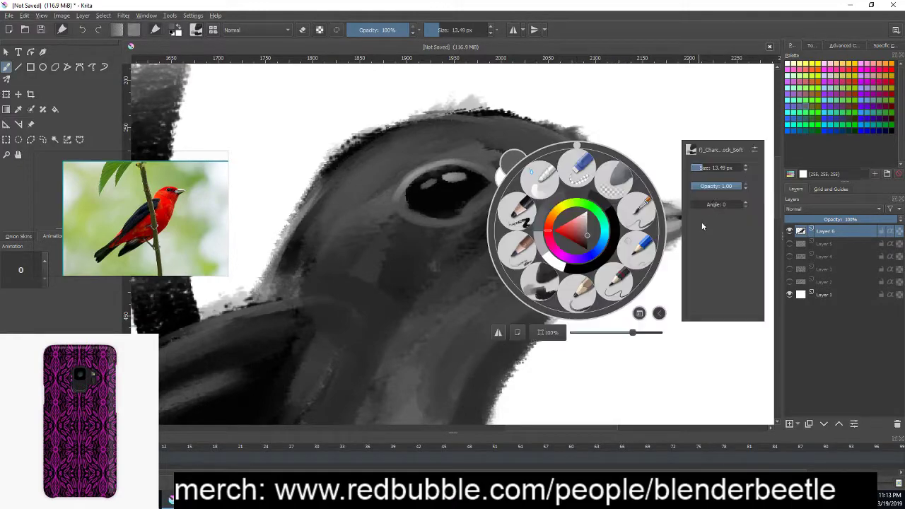
left_click(582, 253)
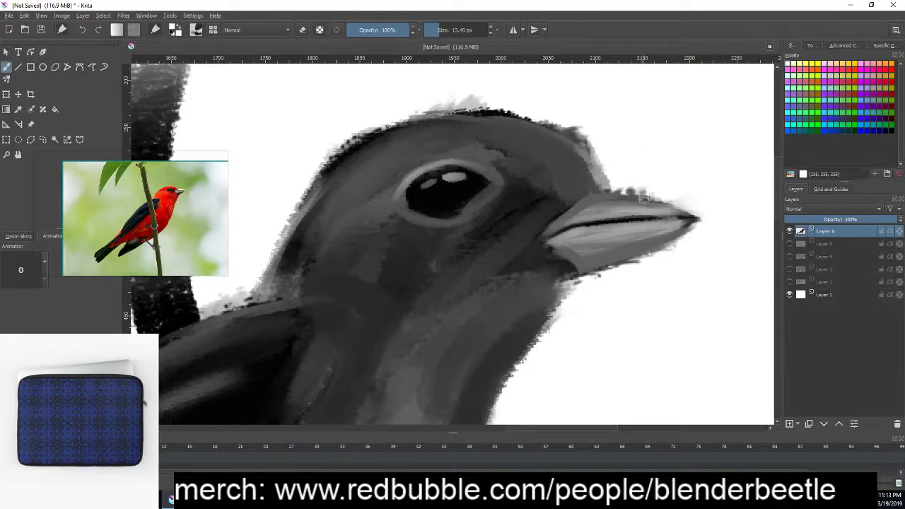
left_click_drag(643, 198, 580, 207)
left_click_drag(576, 246, 638, 237)
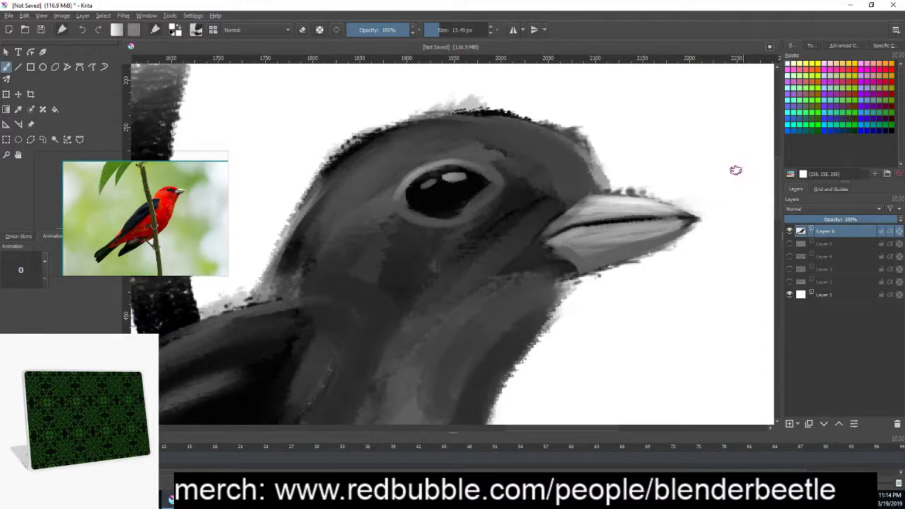
mouse_move(568, 239)
left_mouse_down()
mouse_move(717, 213)
mouse_move(566, 181)
mouse_move(577, 187)
left_mouse_up()
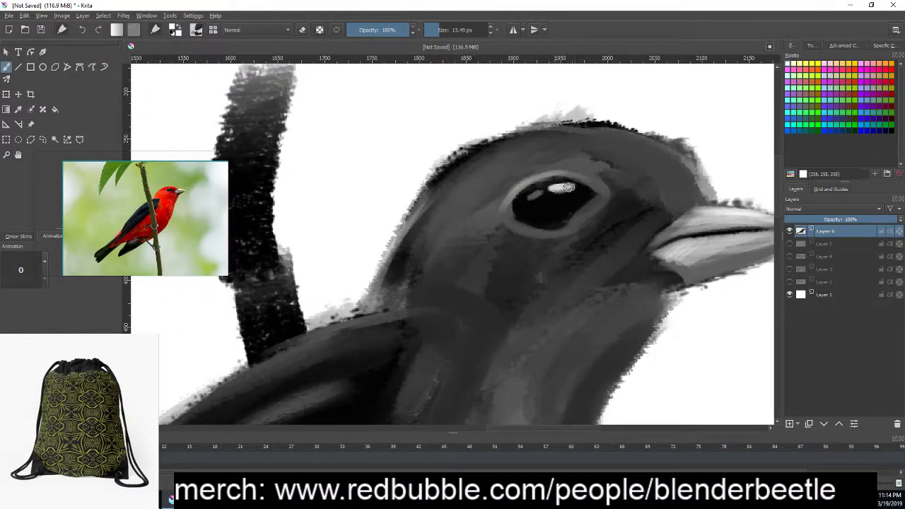
- Brighten the eye's catch-light and add a lighter reflection at its lower left using palette-picked grey
left_click_drag(521, 199, 539, 189)
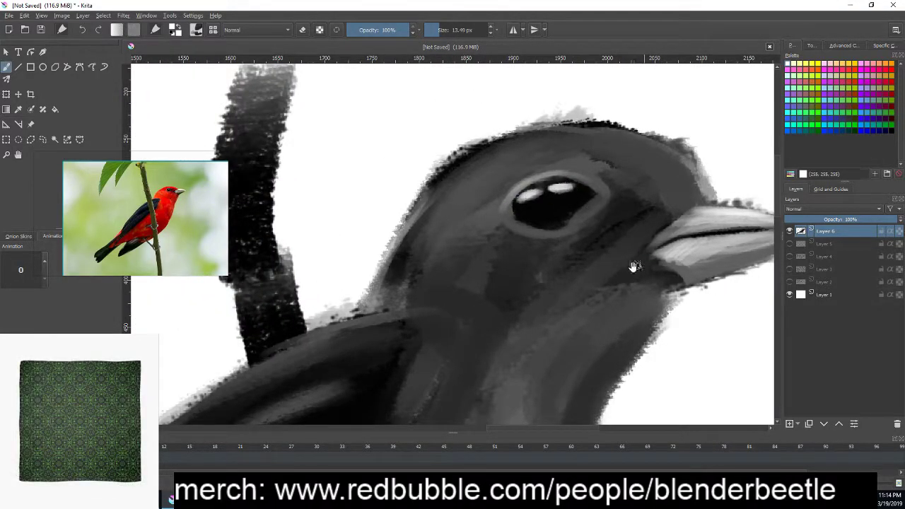
left_click_drag(633, 265, 635, 250)
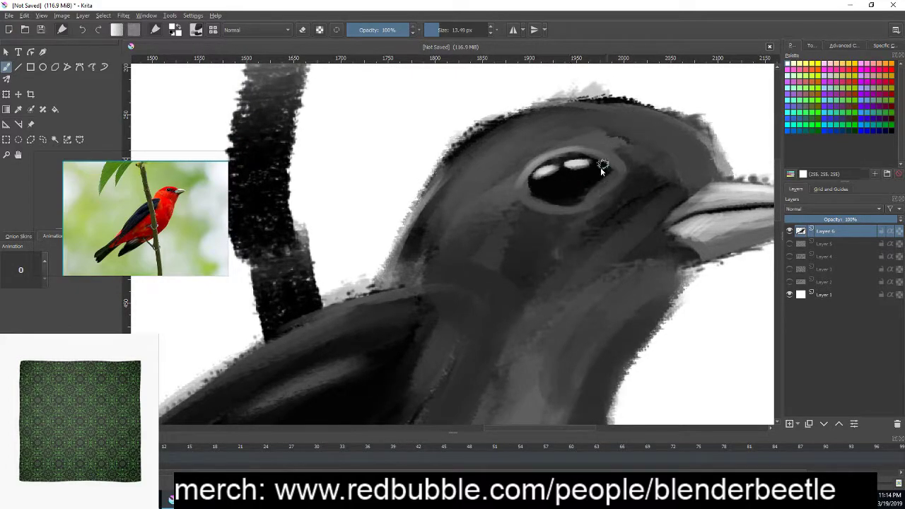
right_click(606, 173)
right_click(606, 172)
right_click(622, 200)
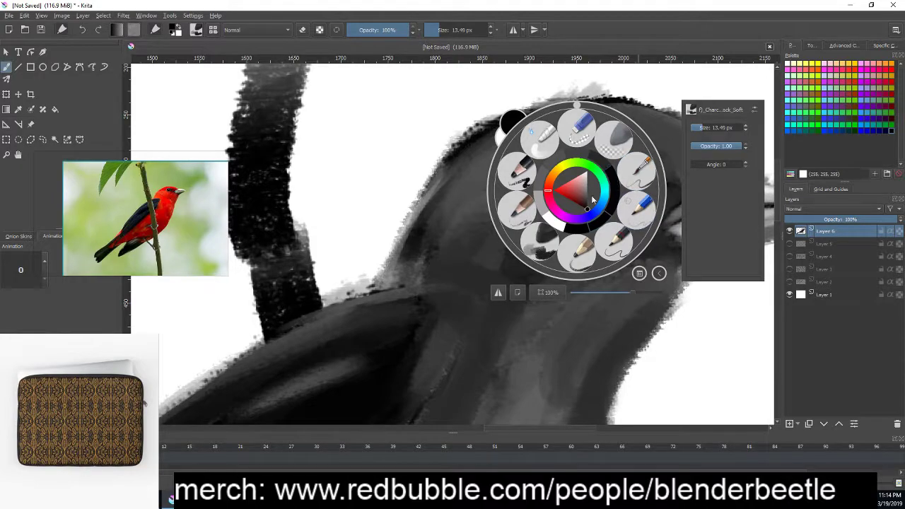
left_click(637, 203)
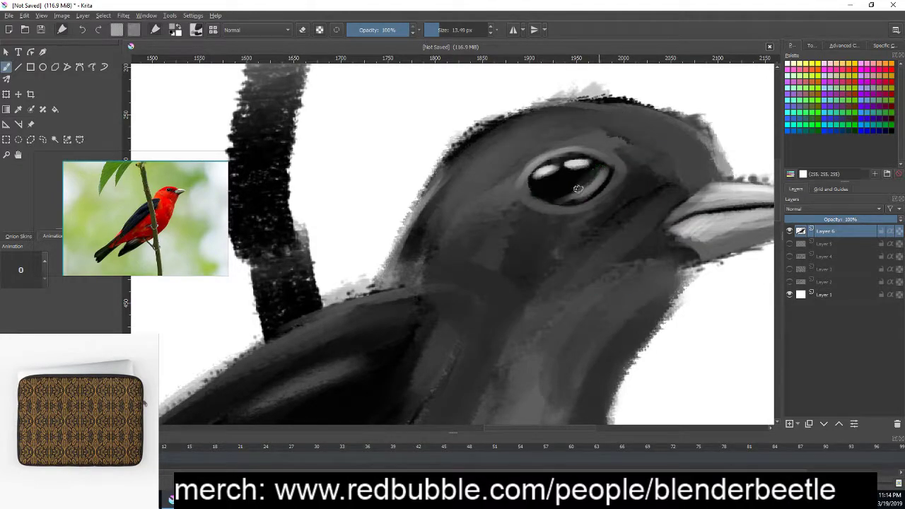
right_click(582, 178)
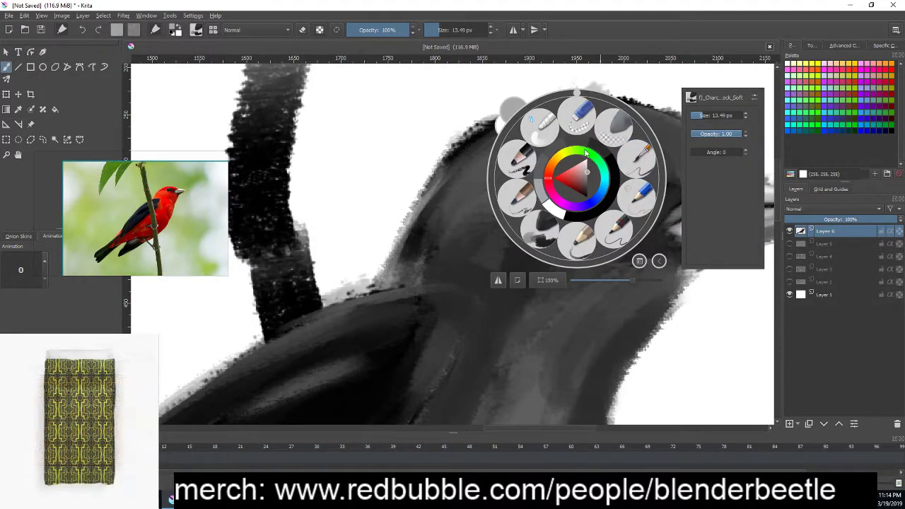
right_click(579, 182)
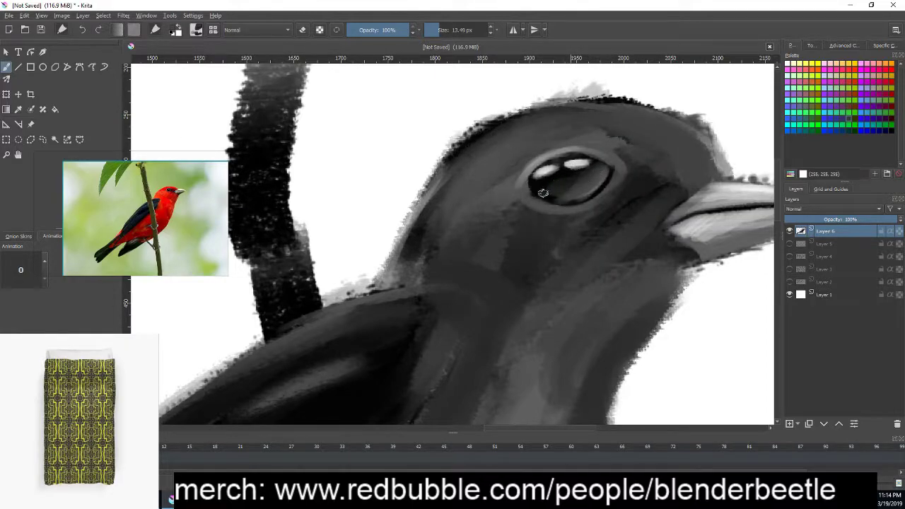
key("minus")
key("minus")
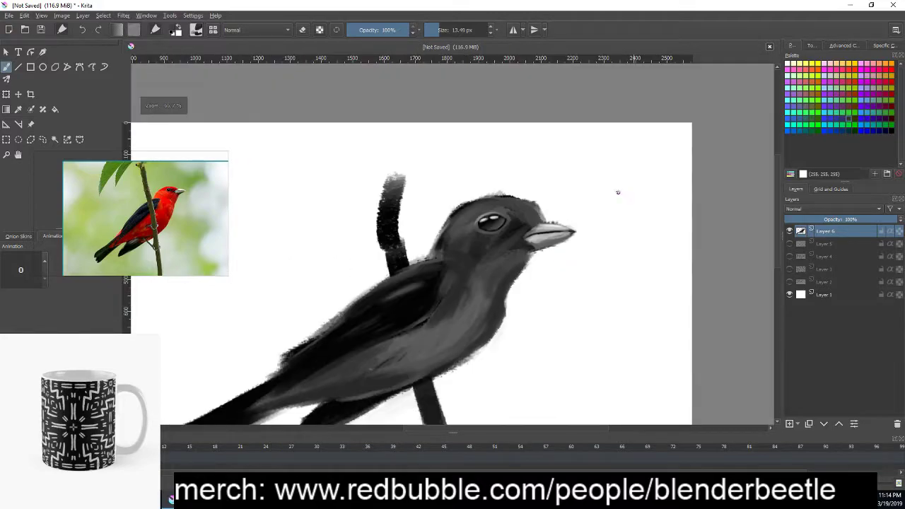
- Recentre the view on the bird and enlarge the brush to about 31 px
right_click(578, 216)
right_click(503, 234)
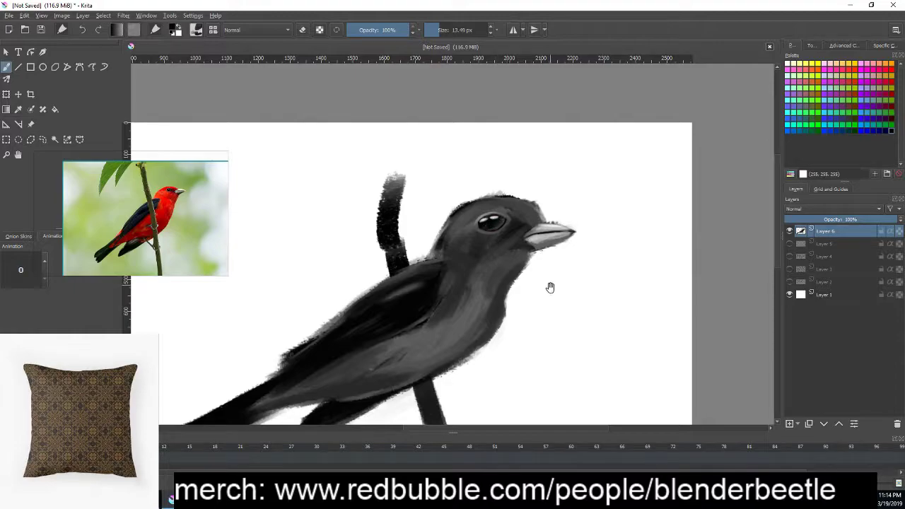
mouse_move(550, 287)
left_mouse_down()
mouse_move(618, 295)
mouse_move(616, 257)
left_mouse_up()
right_click(548, 151)
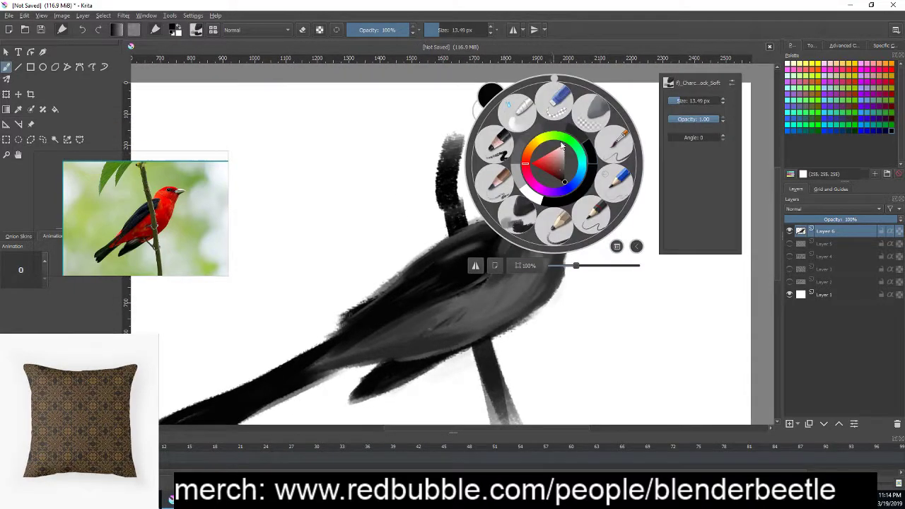
left_click(545, 62)
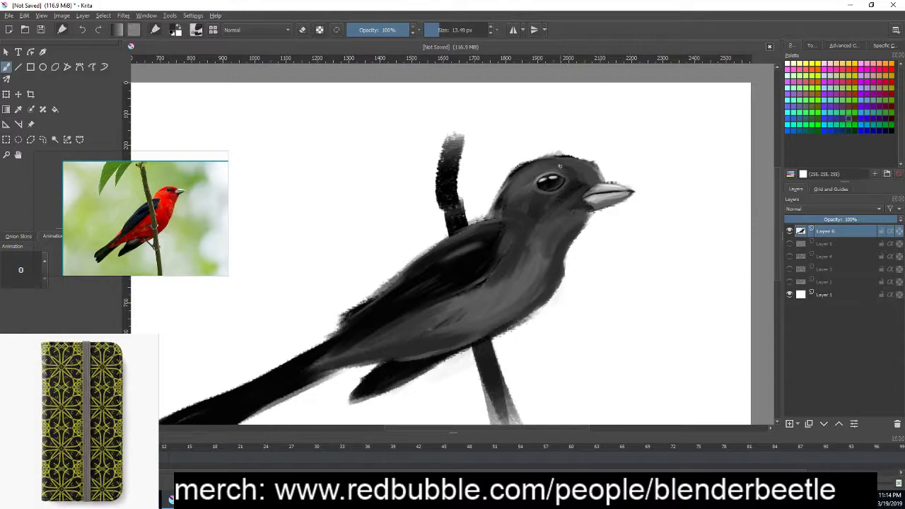
right_click(550, 180)
left_click(552, 133)
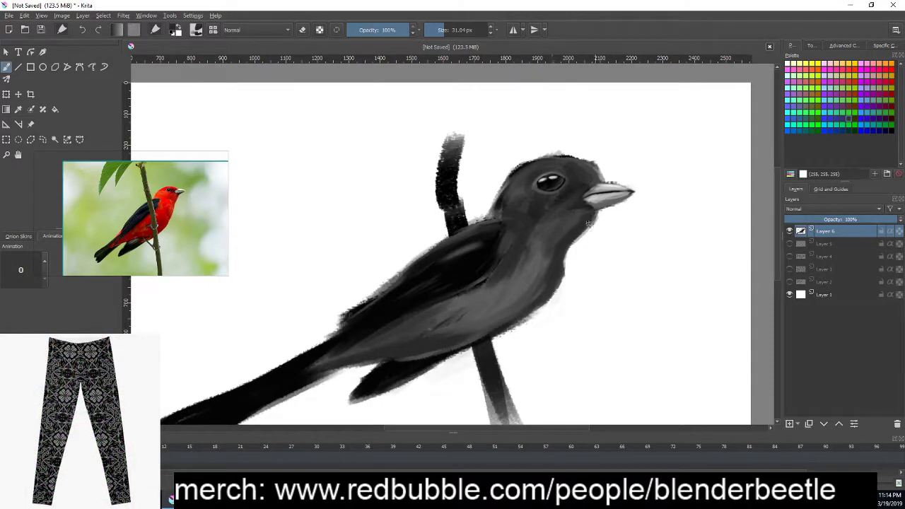
- Paint a darker stroke across the top of the bird's head
left_click_drag(558, 305, 564, 301)
scroll(564, 302, "down", 2)
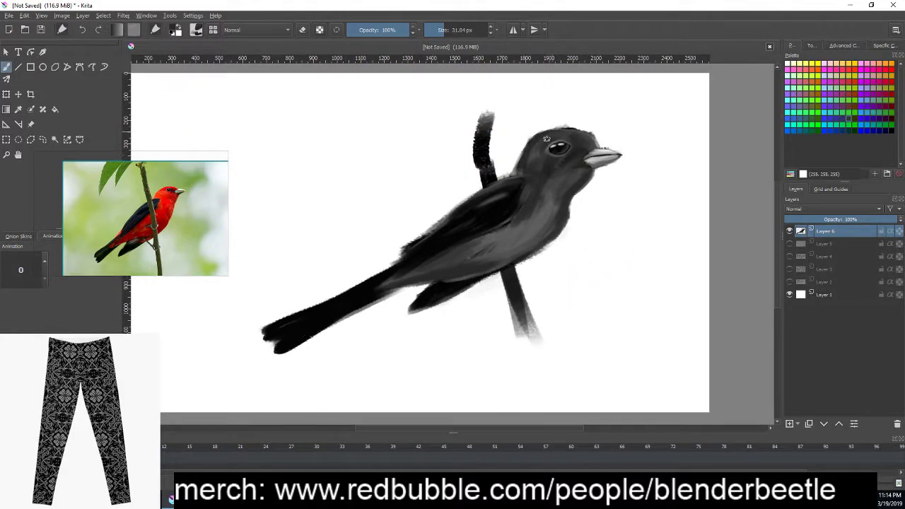
left_click_drag(547, 139, 591, 132)
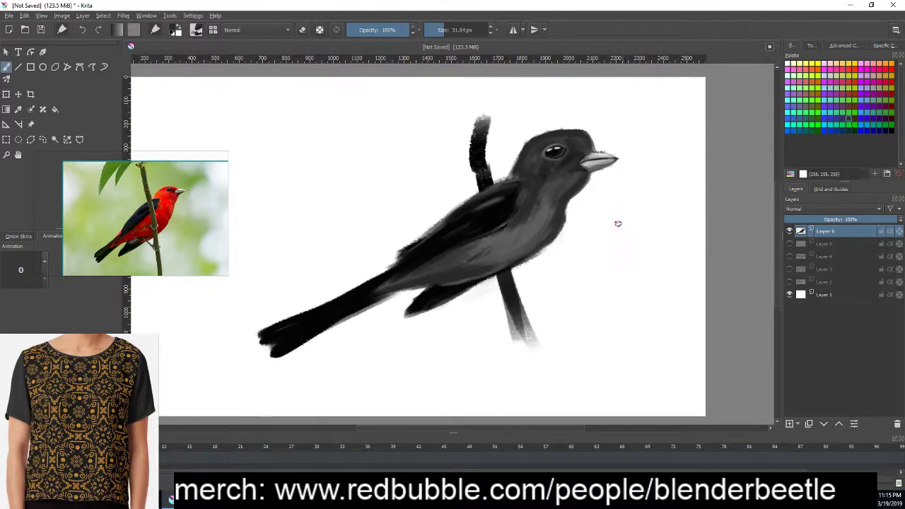
right_click(493, 193)
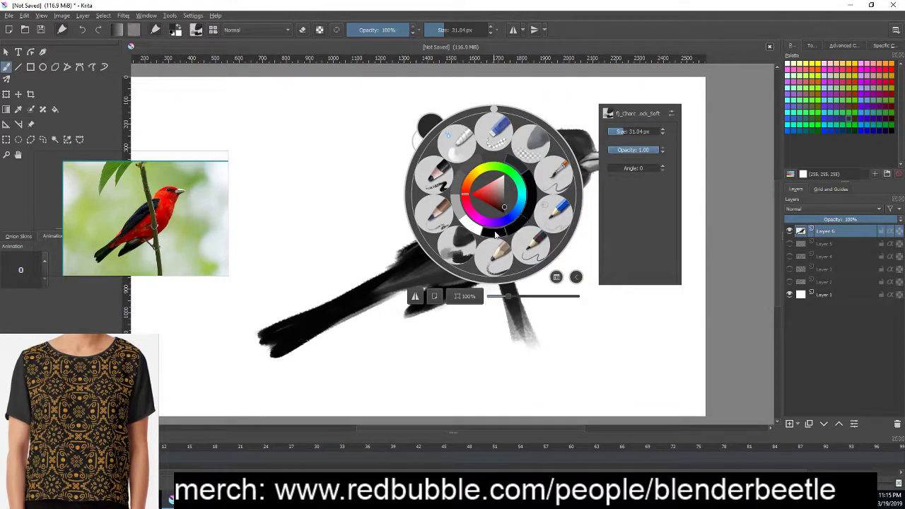
- Paint the branch in black with strokes running down across the bird's body
left_click(497, 259)
left_click_drag(495, 235, 505, 268)
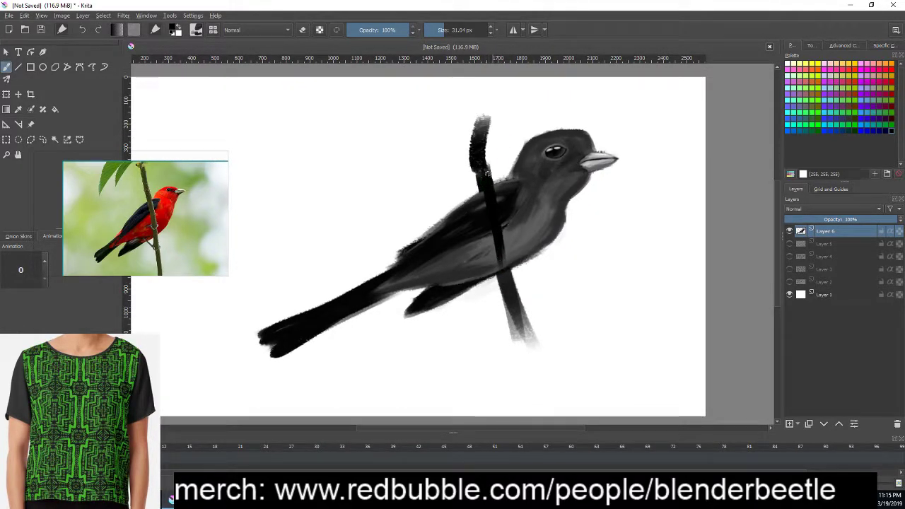
mouse_move(481, 191)
left_mouse_down()
mouse_move(505, 266)
mouse_move(503, 305)
left_mouse_up()
mouse_move(495, 242)
left_mouse_down()
mouse_move(508, 314)
mouse_move(523, 319)
left_mouse_up()
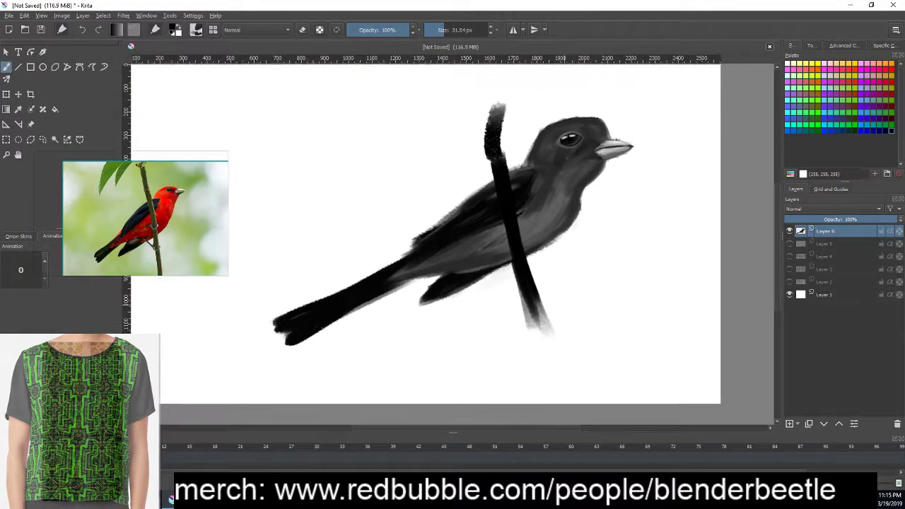
- Shrink the brush to about 9 px and add a small touch-up dab on the branch
right_click(577, 273)
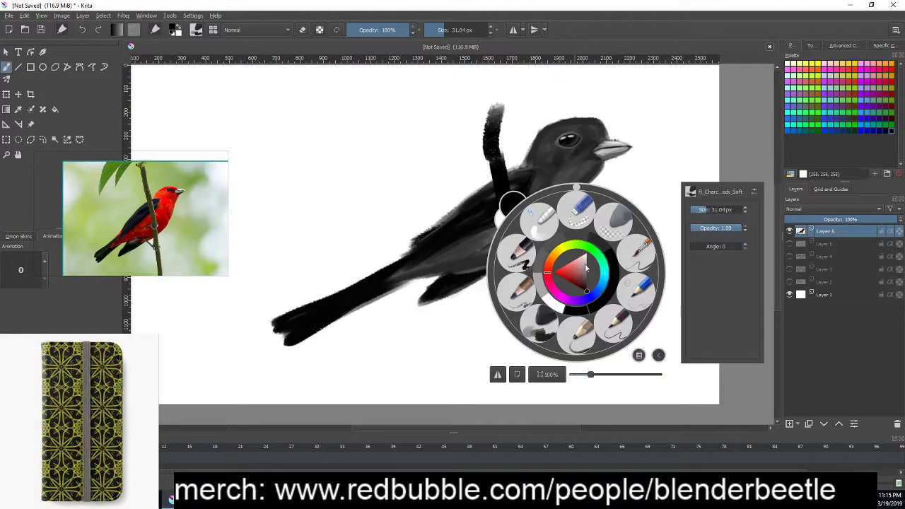
right_click(559, 301)
right_click(577, 280)
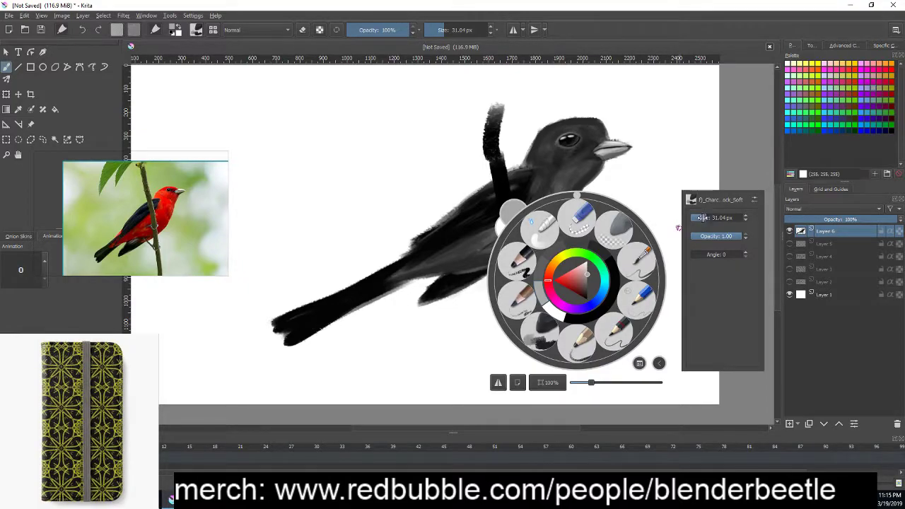
left_click_drag(701, 218, 624, 182)
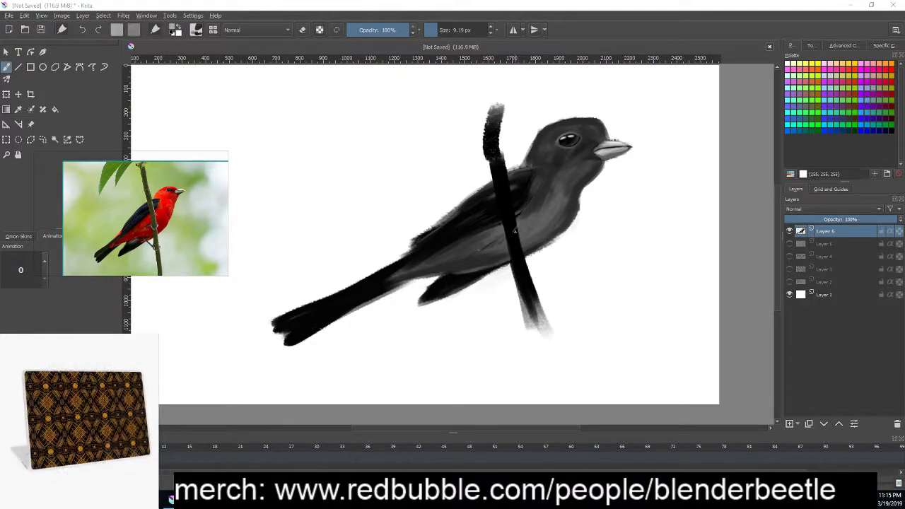
left_click(517, 238)
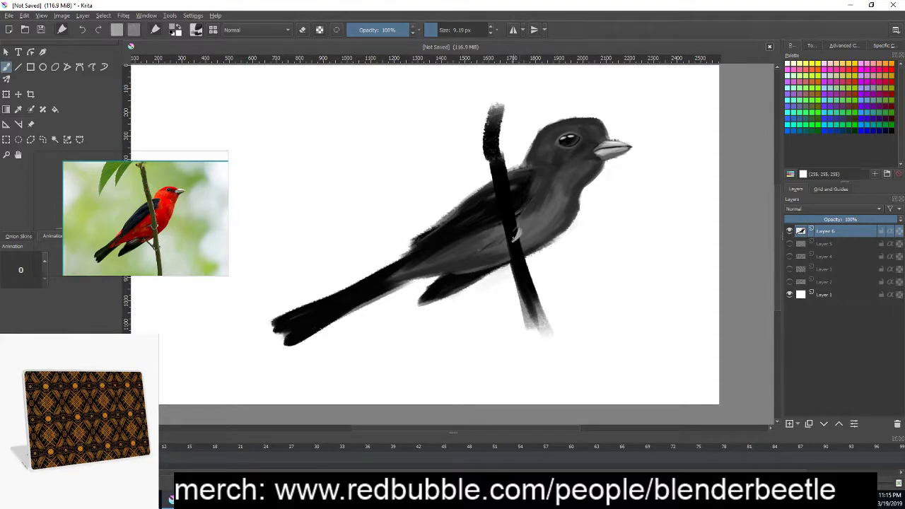
- Pick a lighter grey from the pop-up palette to paint the toes on the branch
right_click(515, 228)
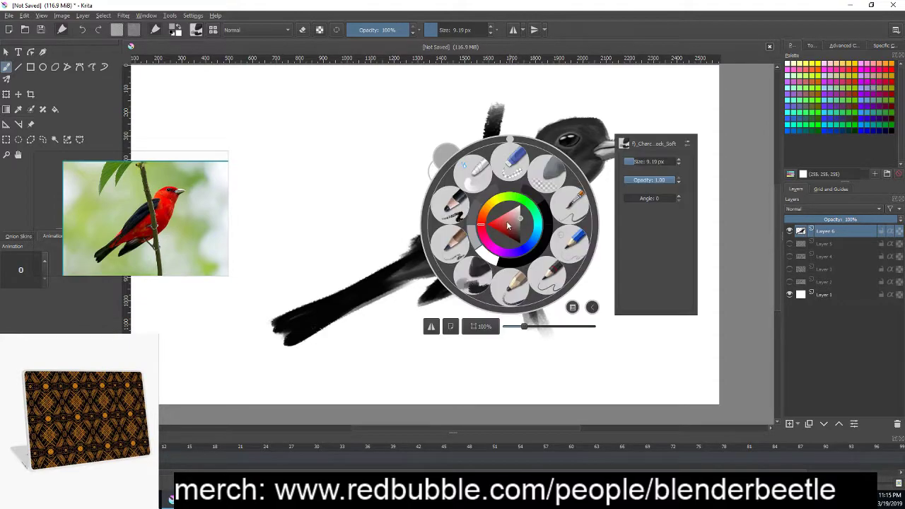
right_click(516, 231)
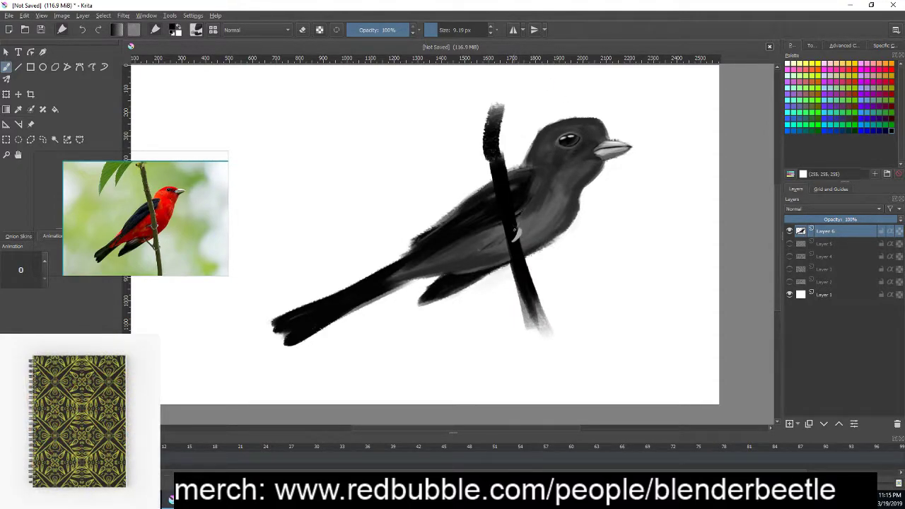
right_click(516, 235)
right_click(547, 192)
right_click(536, 208)
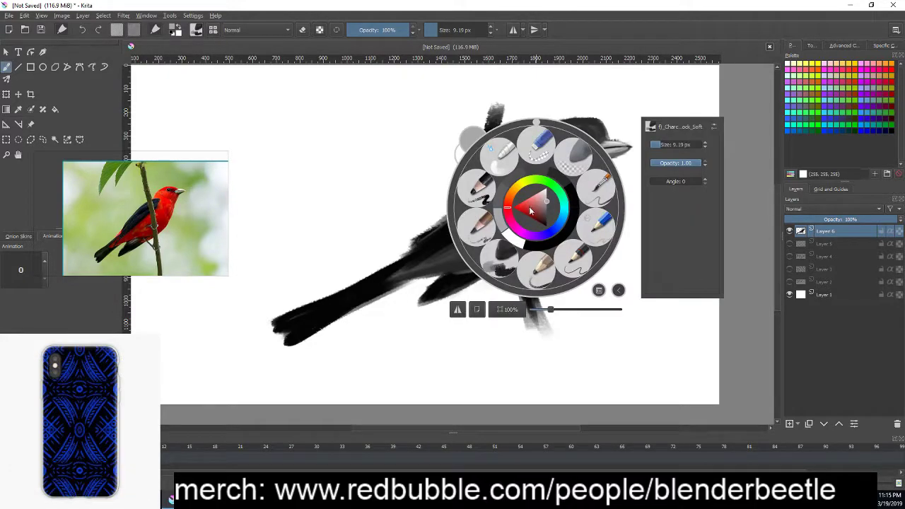
right_click(526, 208)
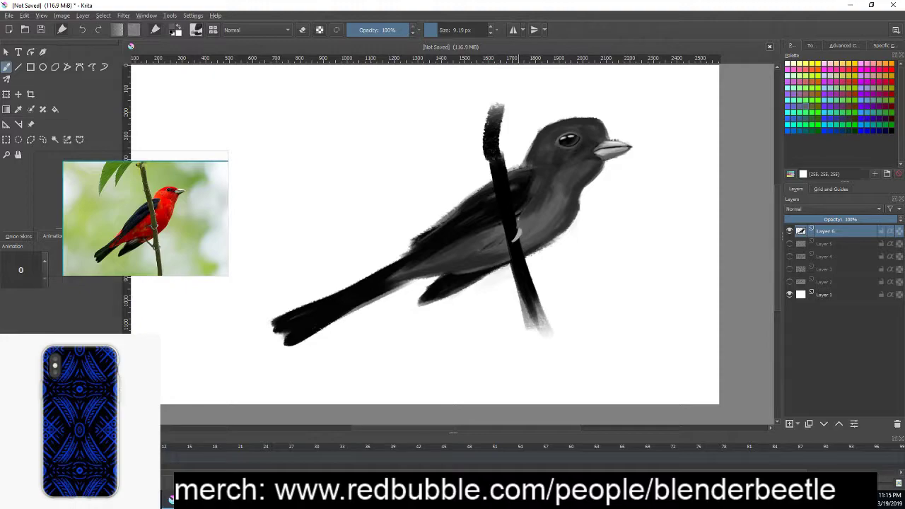
right_click(546, 259)
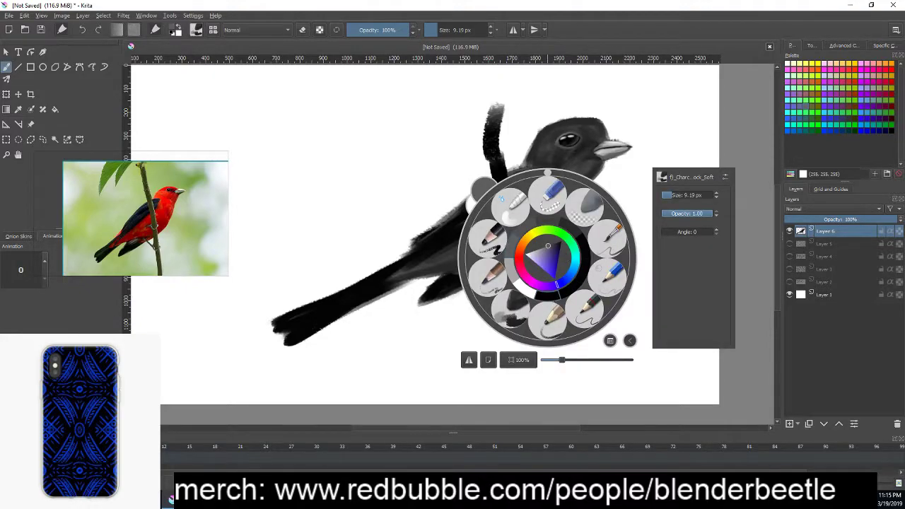
right_click(514, 215)
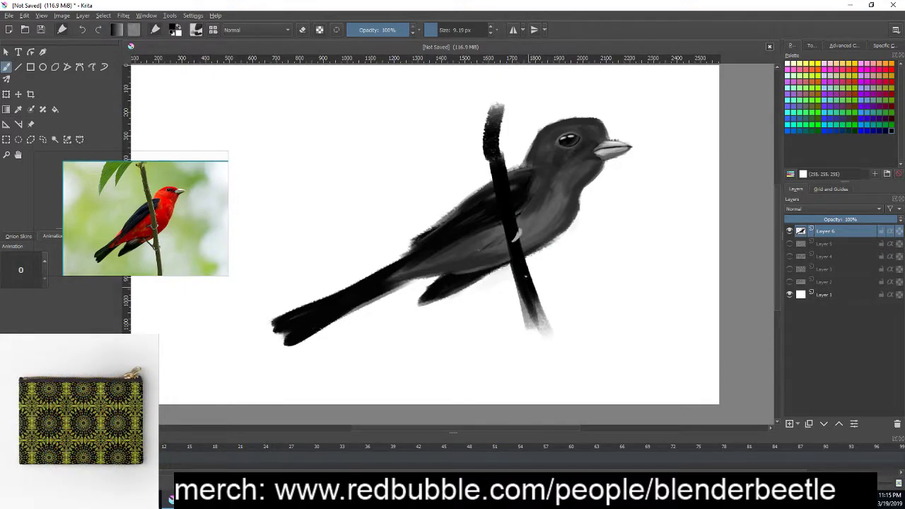
right_click(548, 259)
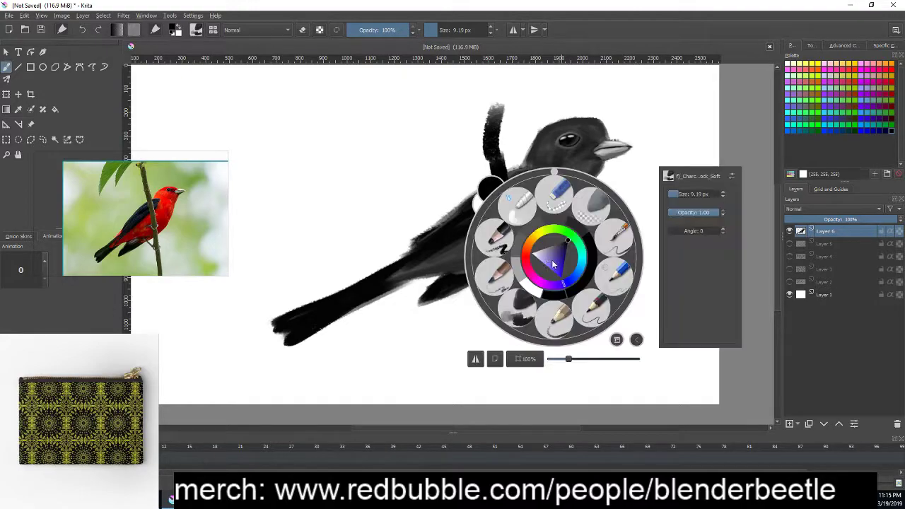
right_click(527, 240)
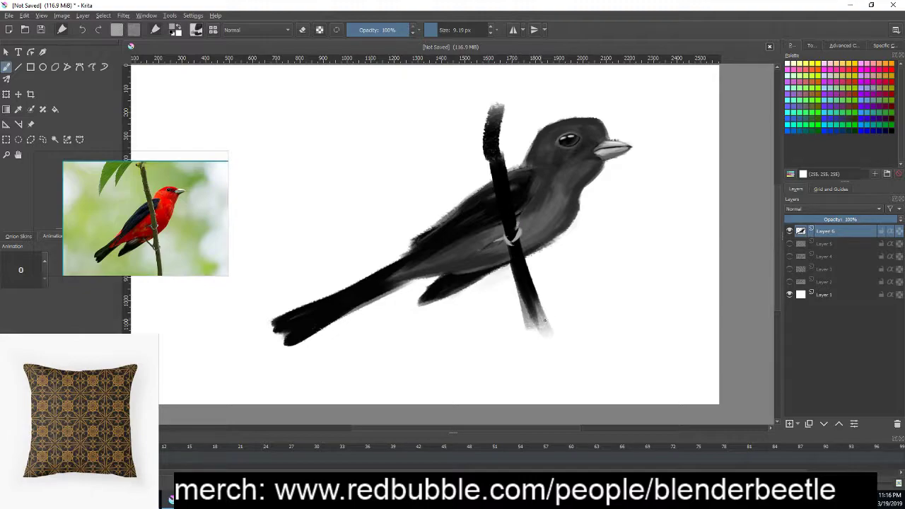
scroll(545, 320, "down", 1)
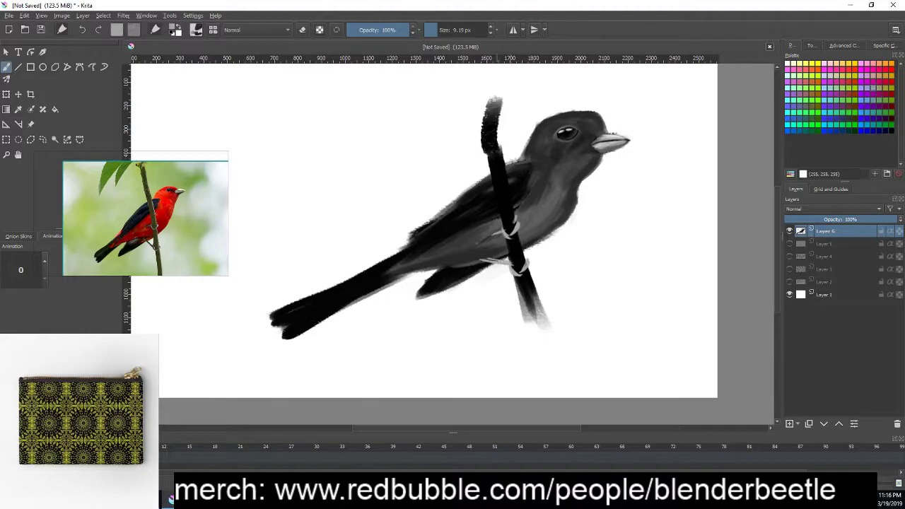
- Enlarge the brush to about 60 px via the pop-up palette
right_click(522, 252)
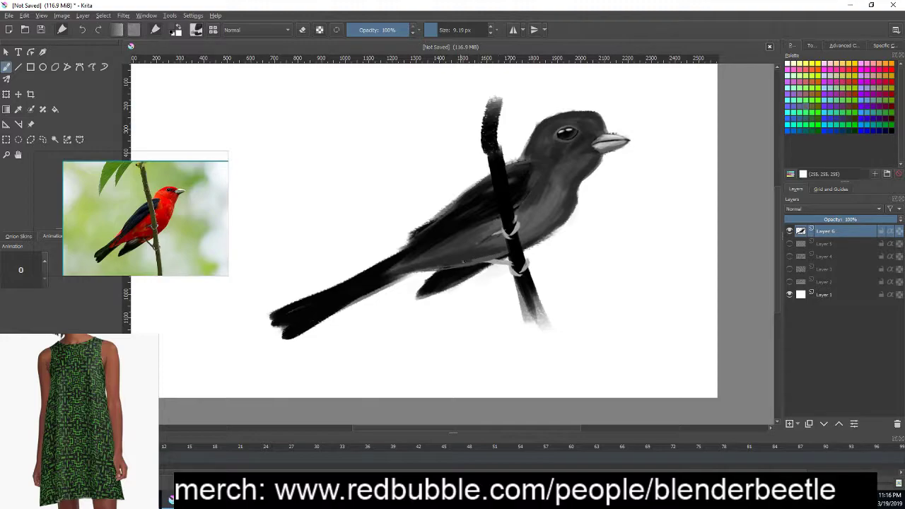
right_click(546, 245)
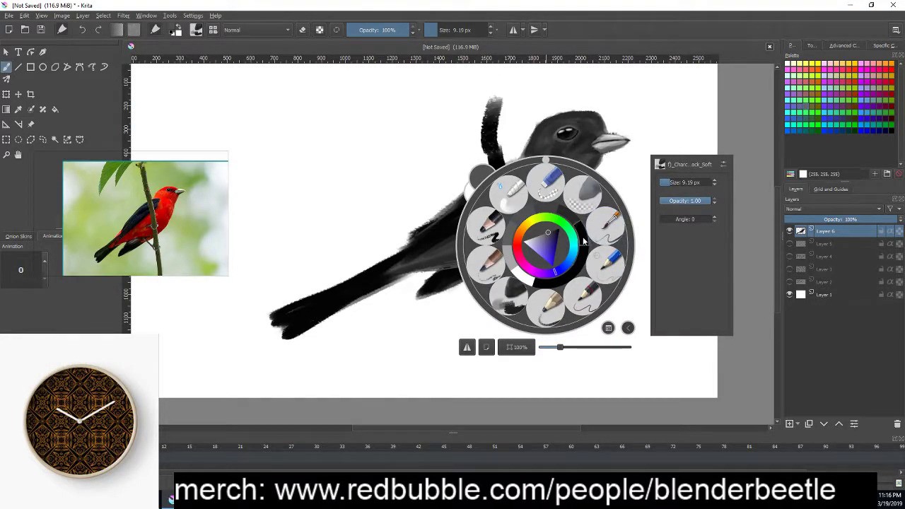
left_click(505, 295)
right_click(482, 255)
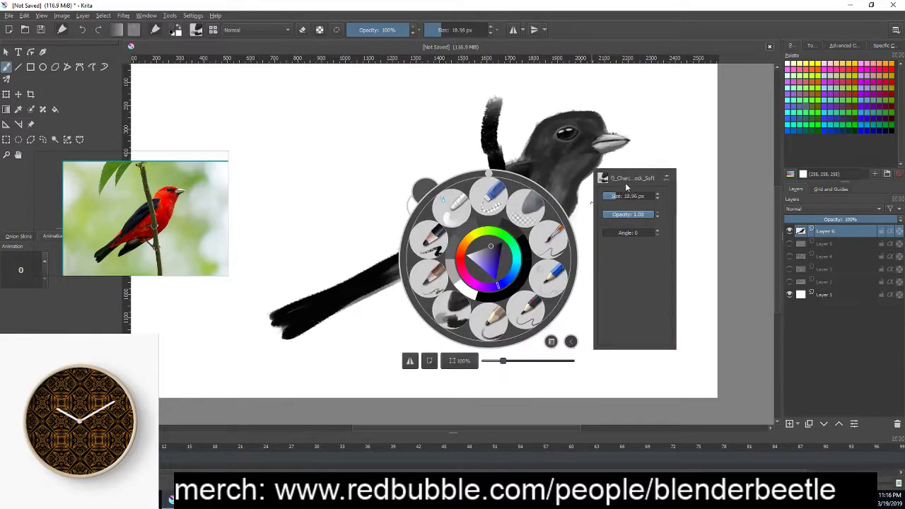
left_click(485, 223)
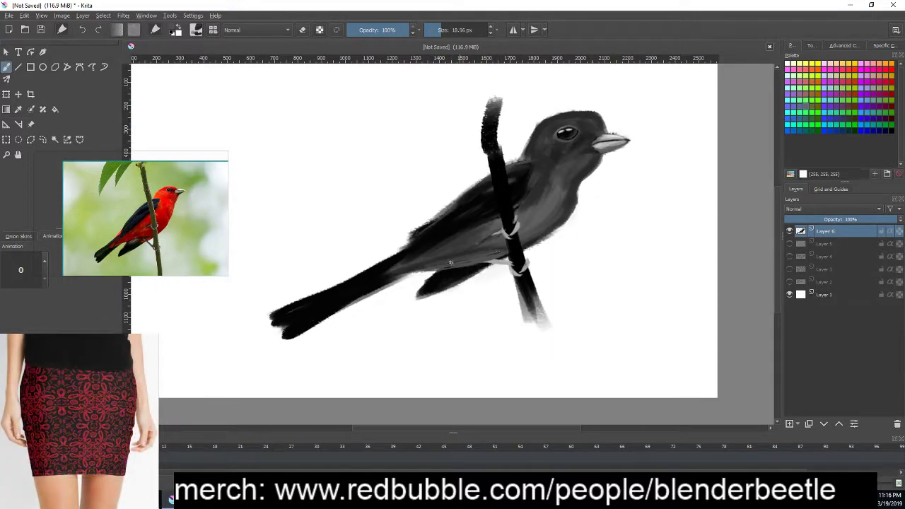
right_click(454, 255)
right_click(513, 229)
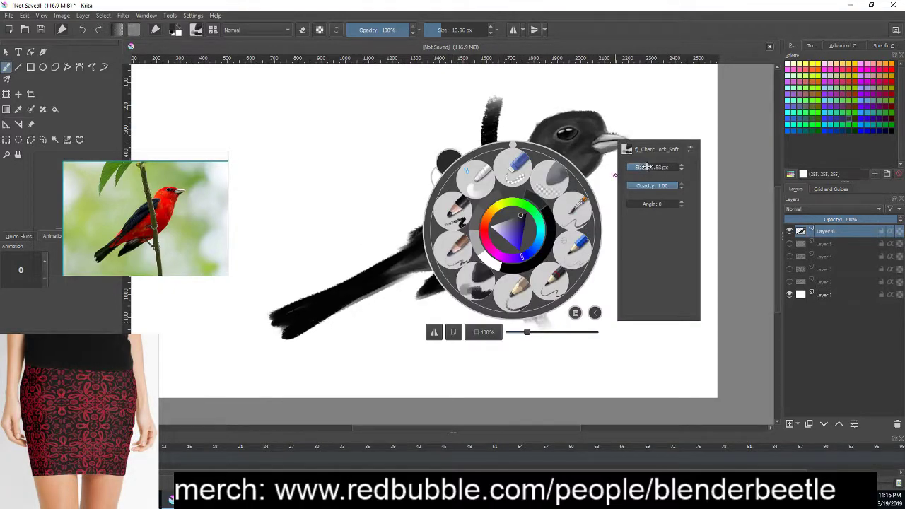
left_click_drag(496, 249, 420, 267)
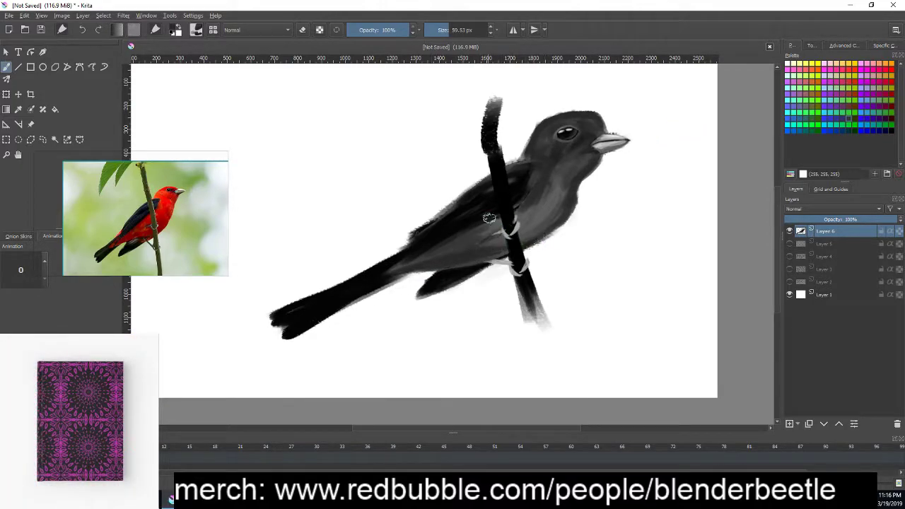
- Deepen the belly, chest and back shading with another brush preset, then open Windows Ink Workspace
left_click_drag(563, 195, 542, 220)
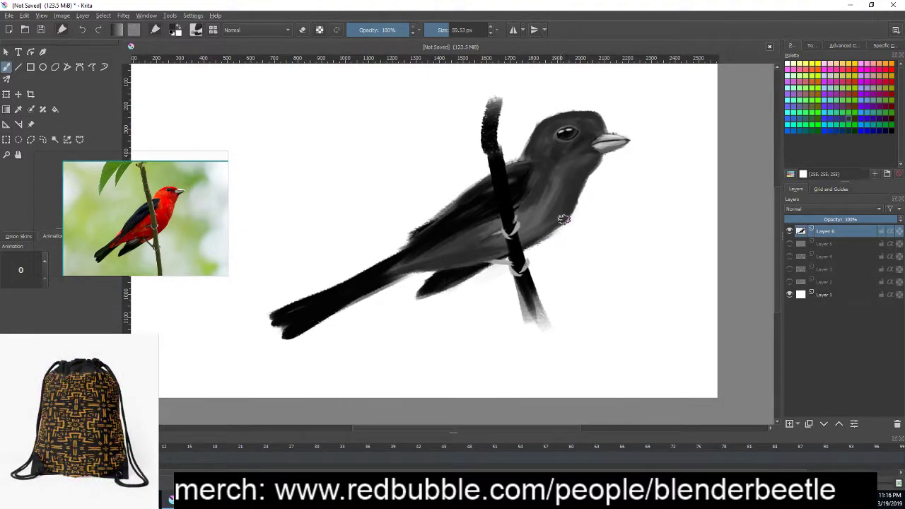
left_click_drag(587, 195, 597, 160)
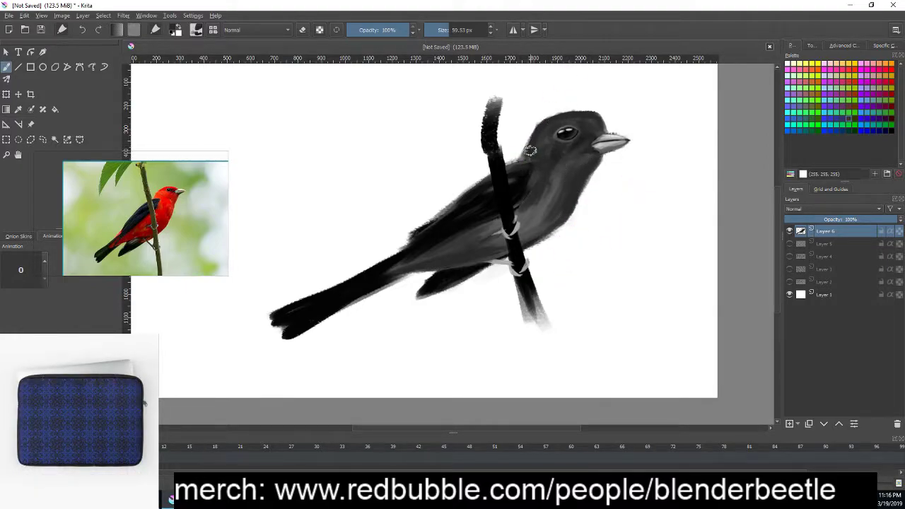
right_click(508, 196)
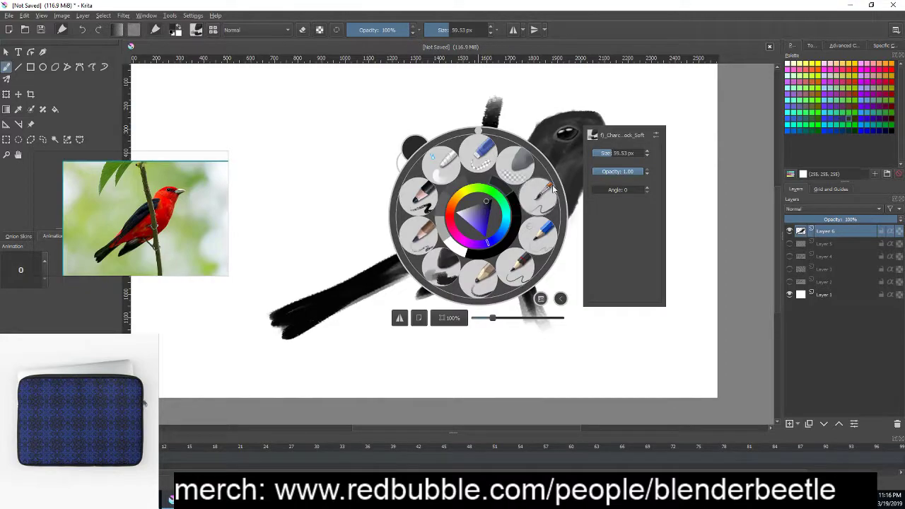
left_click(554, 189)
left_click_drag(478, 188, 420, 244)
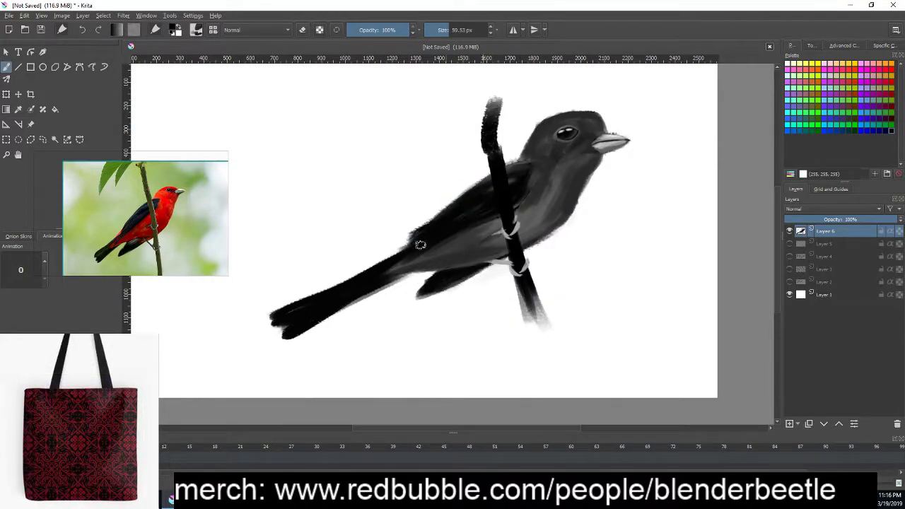
left_click_drag(486, 178, 518, 167)
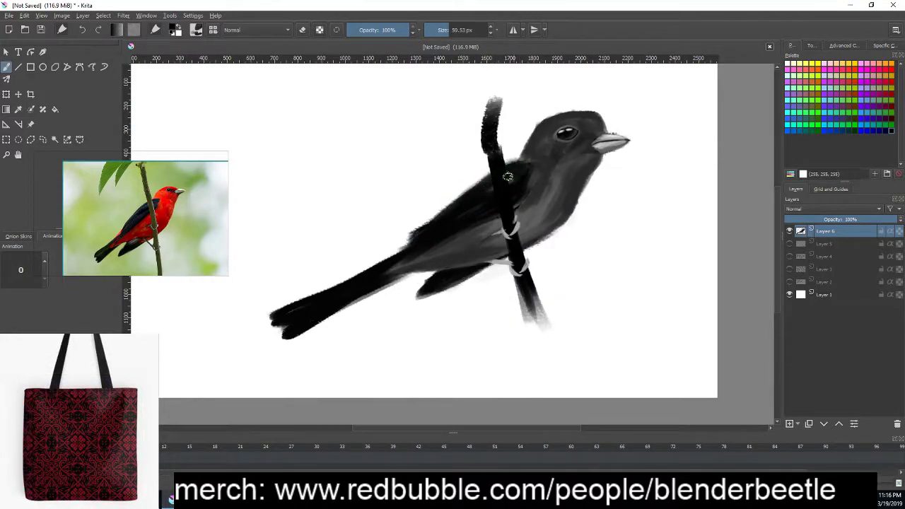
left_click_drag(622, 248, 621, 274)
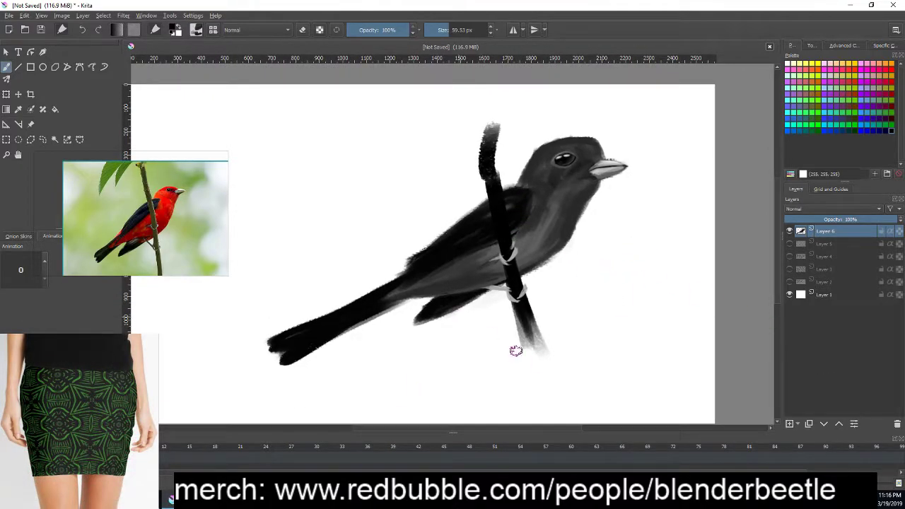
left_click(890, 485)
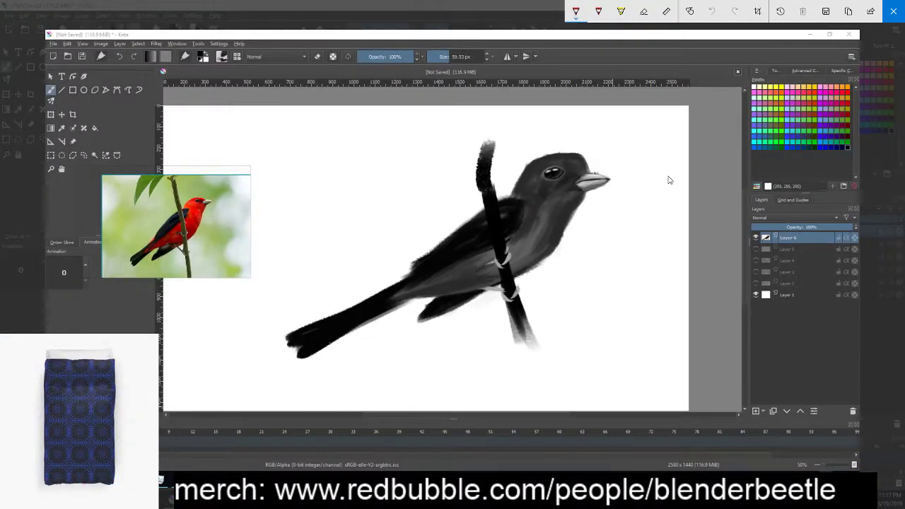
- Try red lettering on the screenshot, undo it all and close Screen Sketch
left_click_drag(293, 89, 265, 173)
key("ctrl+z")
mouse_move(316, 89)
left_mouse_down()
mouse_move(265, 141)
mouse_move(281, 191)
mouse_move(361, 157)
mouse_move(379, 106)
left_mouse_up()
left_click_drag(383, 140, 401, 92)
key("ctrl+z")
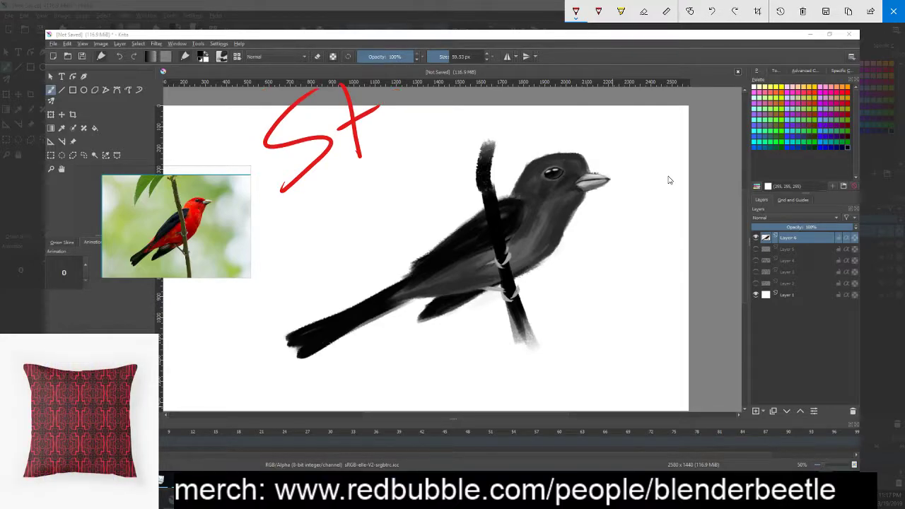
key("ctrl+z")
key("ctrl+z")
key("ctrl+z")
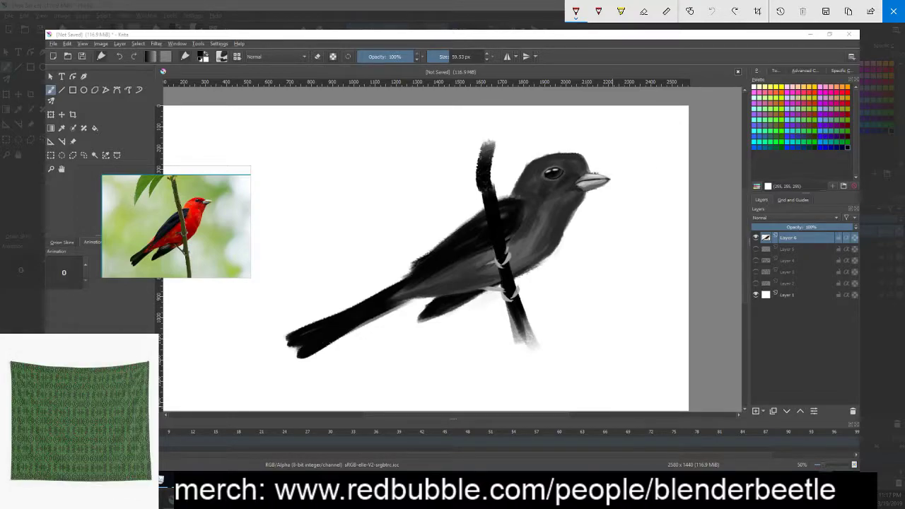
key("Escape")
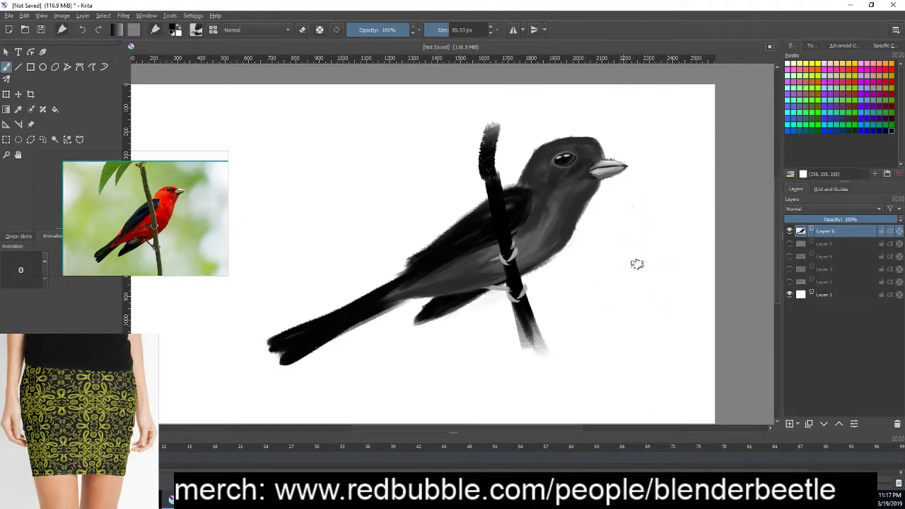
- Start a new screen sketch, set the highlighter to orange and thicken the pen
key("super+w")
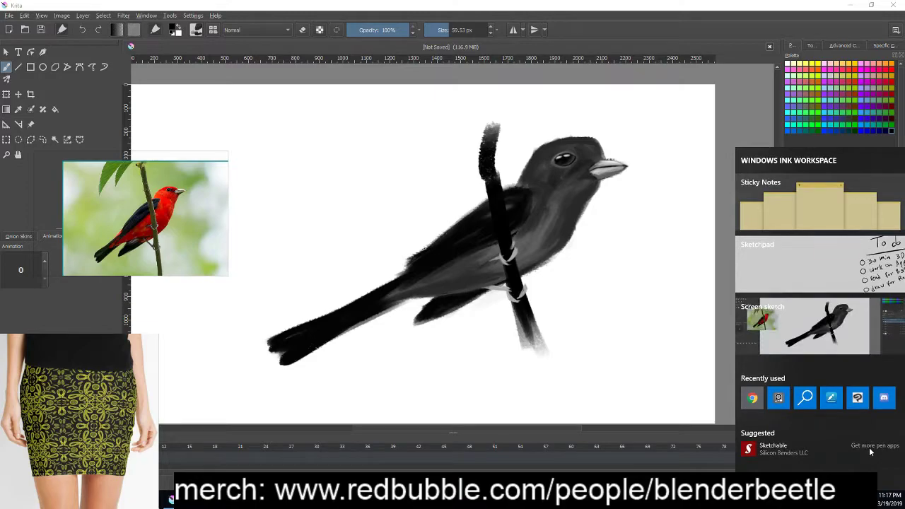
left_click(829, 327)
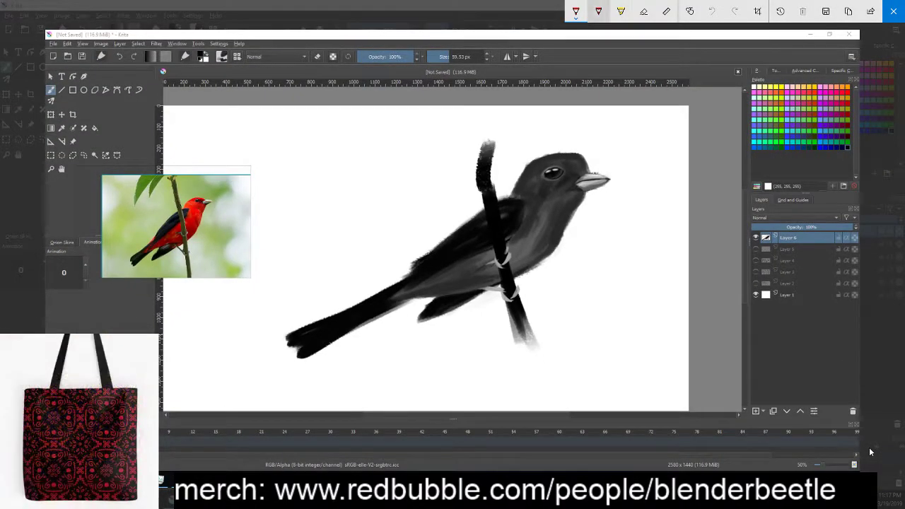
left_click(621, 11)
left_click(621, 11)
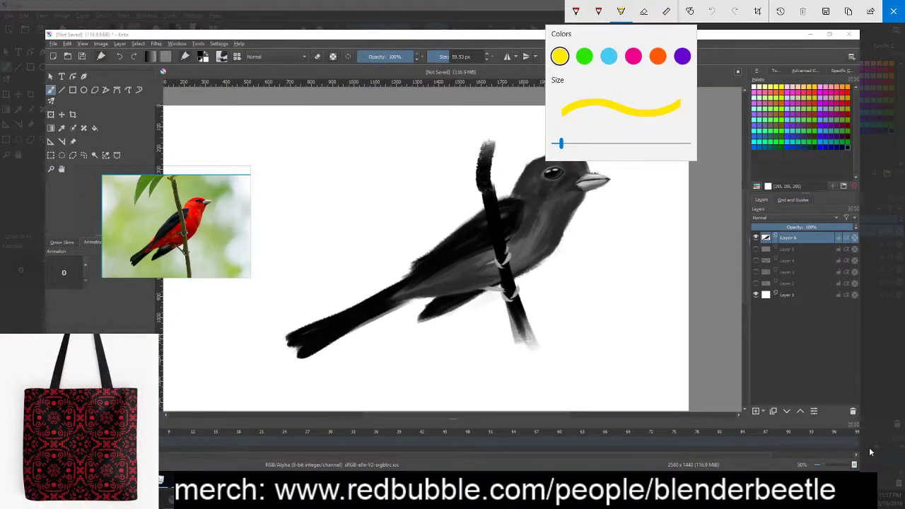
left_click(621, 10)
left_click(621, 11)
left_click(657, 56)
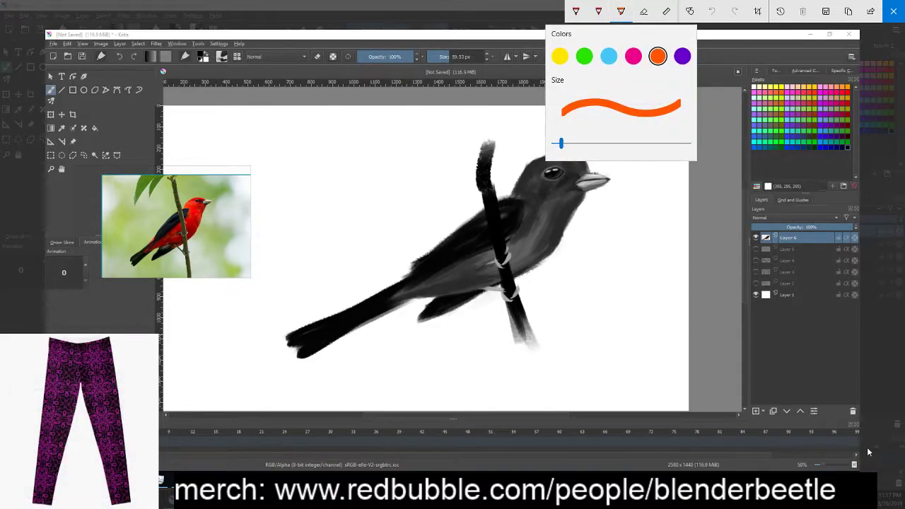
left_click(576, 10)
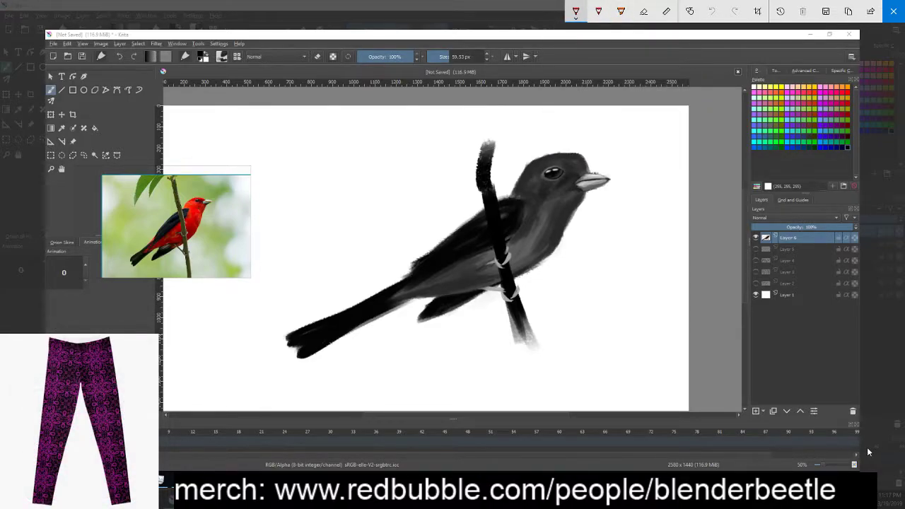
left_click(576, 10)
left_click_drag(529, 222, 616, 222)
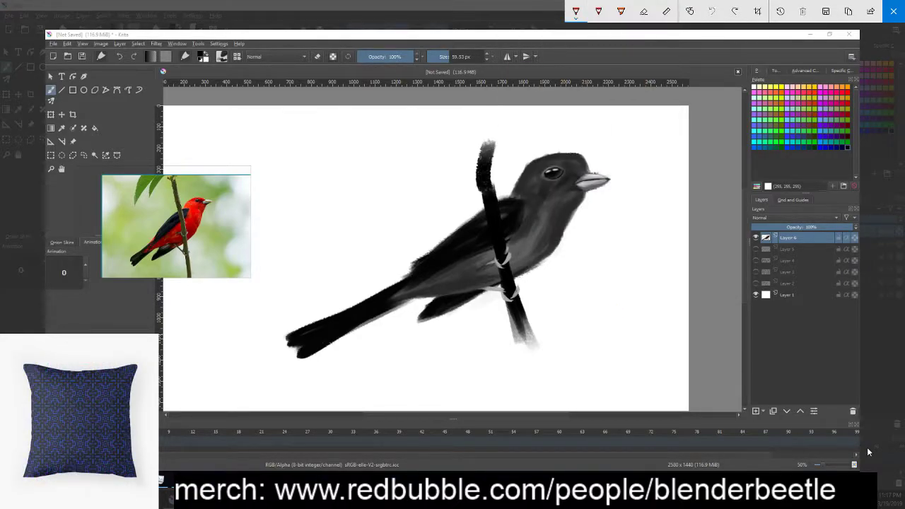
- Draw a red test stroke, clear it, and make the red pen thinner
mouse_move(598, 269)
left_mouse_down()
mouse_move(573, 322)
mouse_move(570, 358)
left_mouse_up()
left_click(803, 11)
left_click(576, 10)
left_click_drag(618, 222, 580, 222)
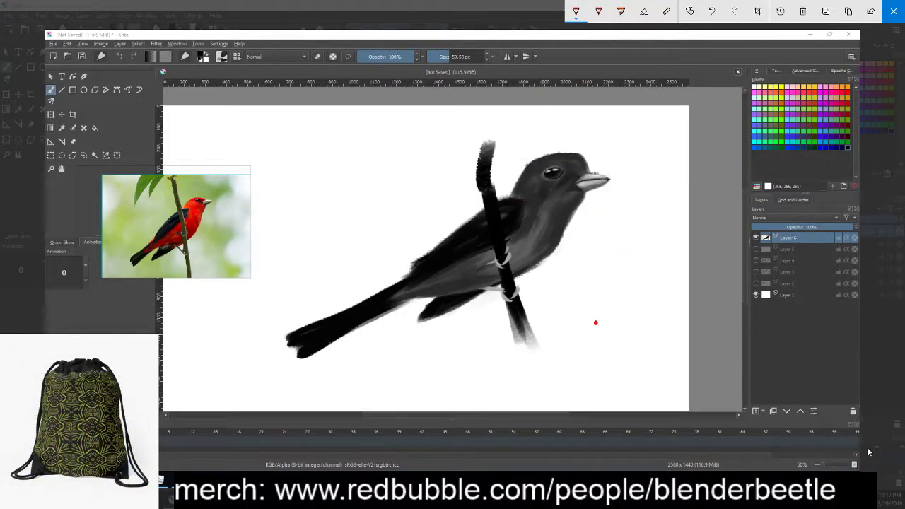
- Handwrite a red 'stream' on the screenshot, then undo the last strokes
left_click_drag(605, 287, 576, 341)
mouse_move(608, 262)
left_mouse_down()
mouse_move(631, 326)
mouse_move(658, 268)
left_mouse_up()
left_click_drag(641, 312, 681, 264)
mouse_move(665, 293)
left_mouse_down()
mouse_move(692, 247)
mouse_move(739, 246)
mouse_move(768, 201)
mouse_move(777, 233)
left_mouse_up()
left_click_drag(793, 212, 787, 235)
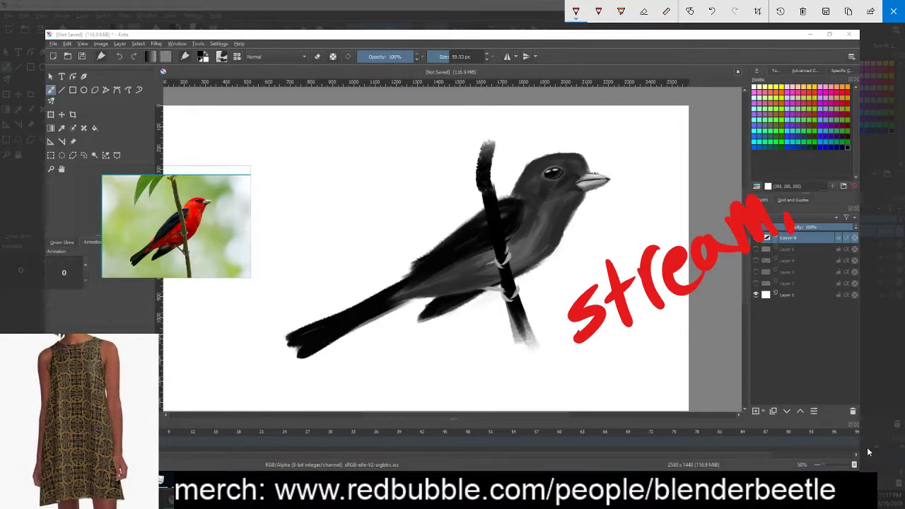
left_click_drag(805, 179, 796, 213)
mouse_move(805, 216)
left_mouse_down()
mouse_move(808, 223)
mouse_move(827, 177)
mouse_move(856, 166)
left_mouse_up()
left_click_drag(849, 208, 821, 234)
left_click_drag(846, 106, 854, 173)
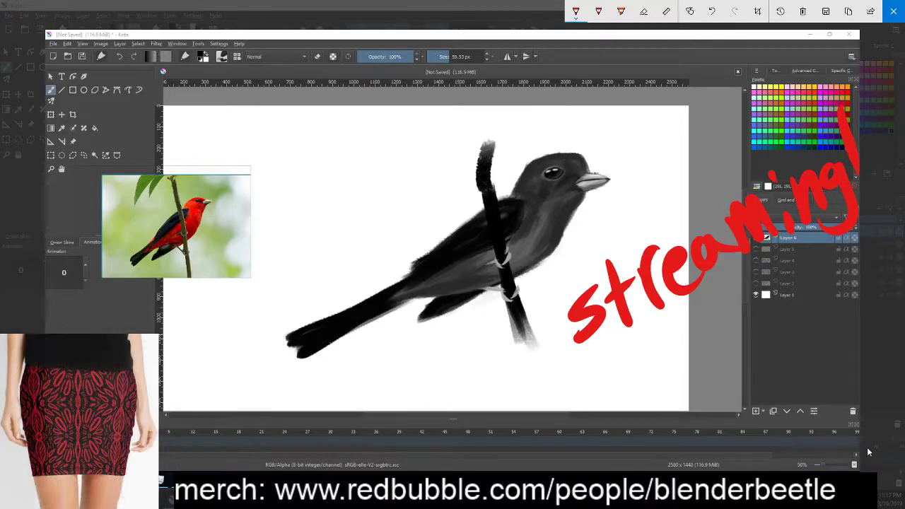
key("ctrl+z")
key("ctrl+z")
key("ctrl+z")
key("ctrl+z")
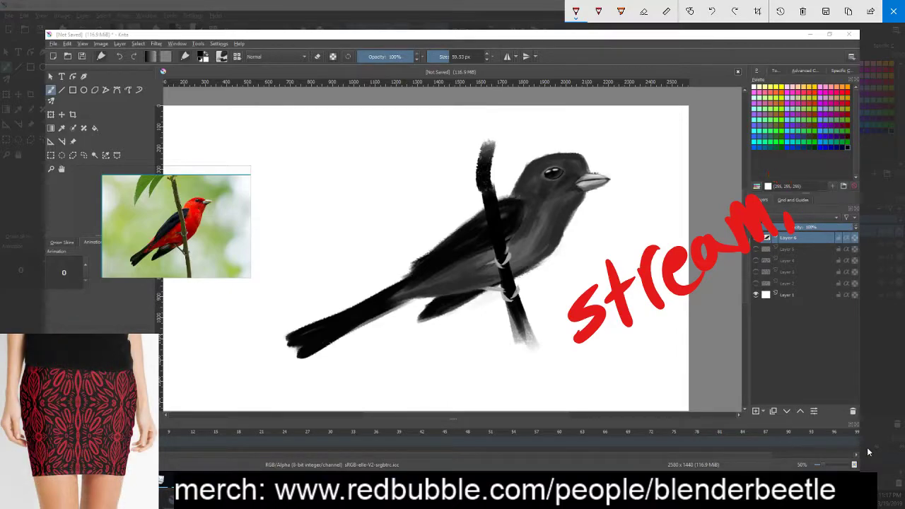
key("ctrl+z")
key("ctrl+z")
key("ctrl+z")
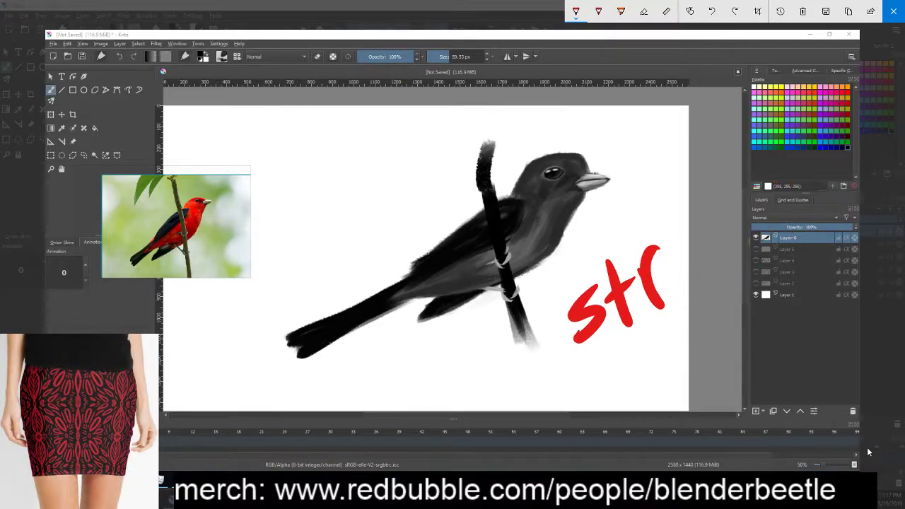
key("ctrl+z")
key("ctrl+z")
key("ctrl+z")
key("ctrl+z")
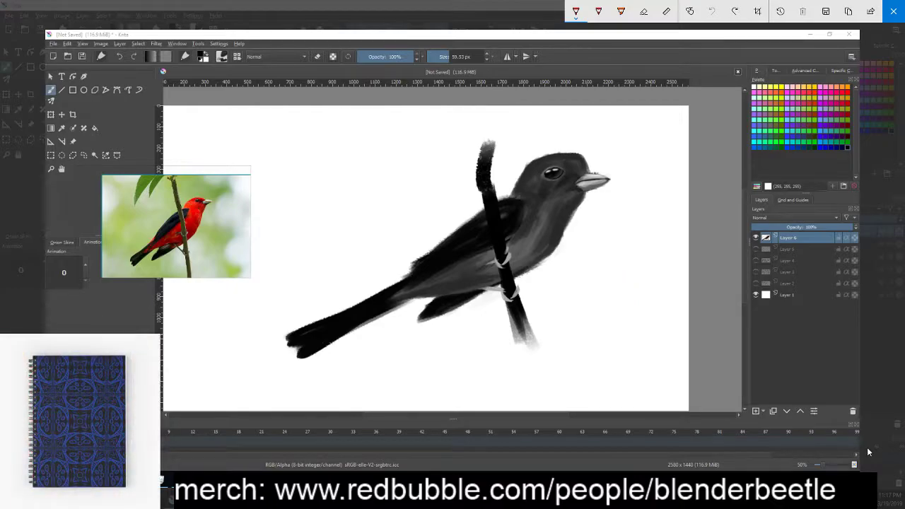
- Handwrite 'live' at top left and 'Stream!' lower right in red
left_click_drag(260, 124, 316, 220)
left_click_drag(305, 146, 331, 187)
left_click_drag(288, 120, 377, 101)
left_click_drag(357, 135, 428, 114)
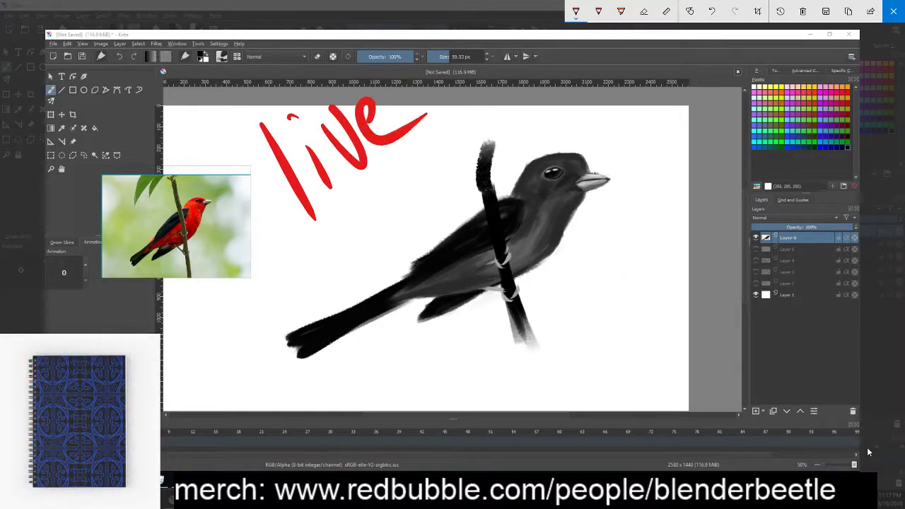
mouse_move(543, 354)
left_mouse_down()
mouse_move(521, 375)
mouse_move(513, 409)
left_mouse_up()
left_click_drag(549, 315, 612, 382)
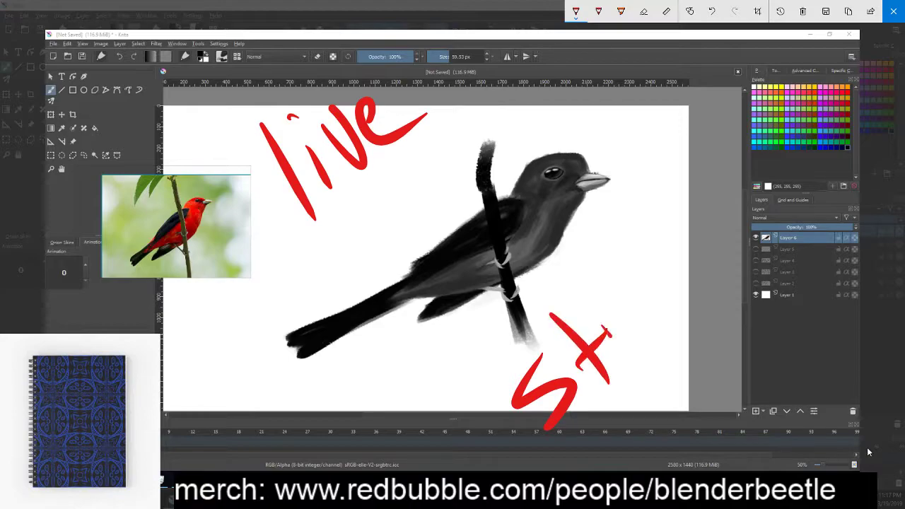
left_click_drag(602, 292, 608, 357)
mouse_move(638, 294)
left_mouse_down()
mouse_move(635, 318)
mouse_move(706, 285)
mouse_move(716, 220)
mouse_move(737, 204)
left_mouse_up()
left_click_drag(706, 141, 739, 201)
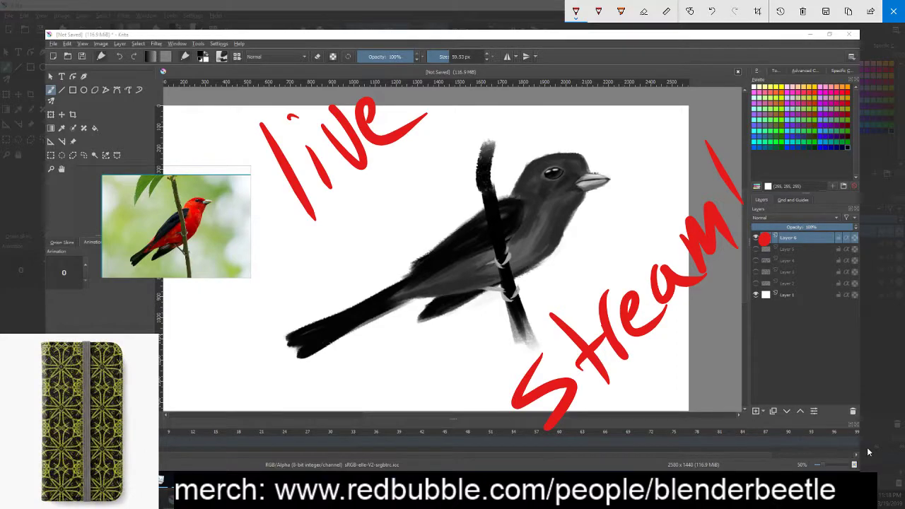
- Copy the annotated screenshot, close Screen Sketch, and open Chrome maximized
left_click(848, 11)
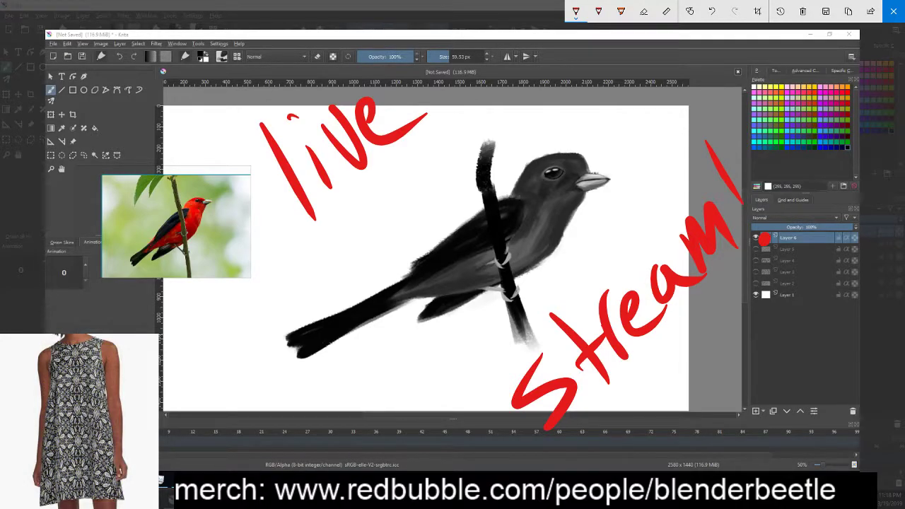
key("Escape")
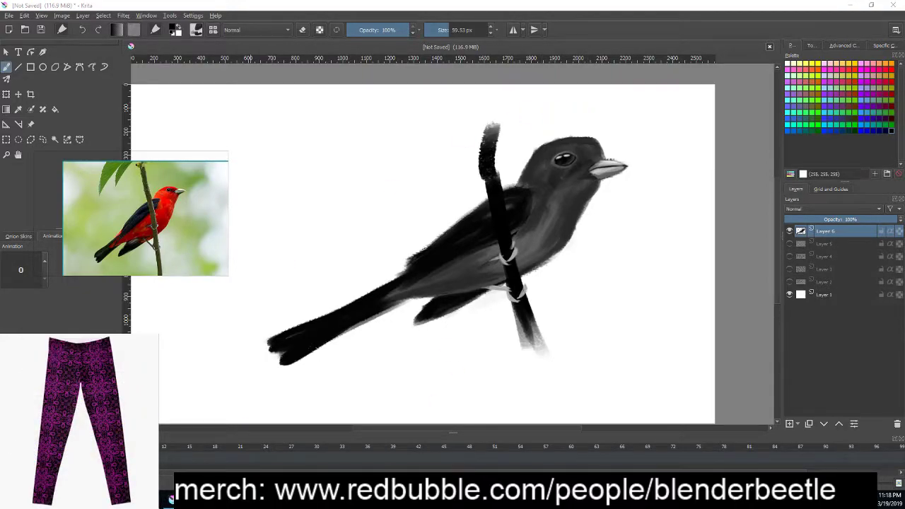
left_click(170, 498)
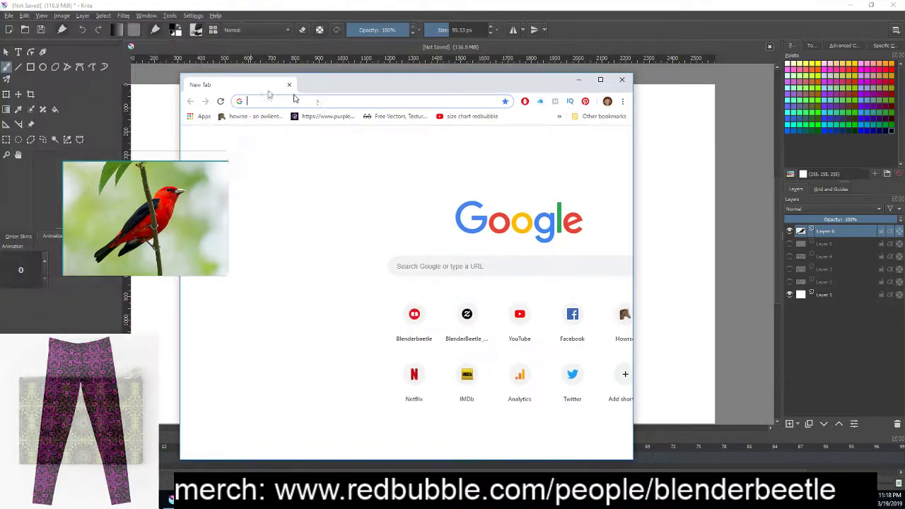
left_click_drag(270, 91, 277, 4)
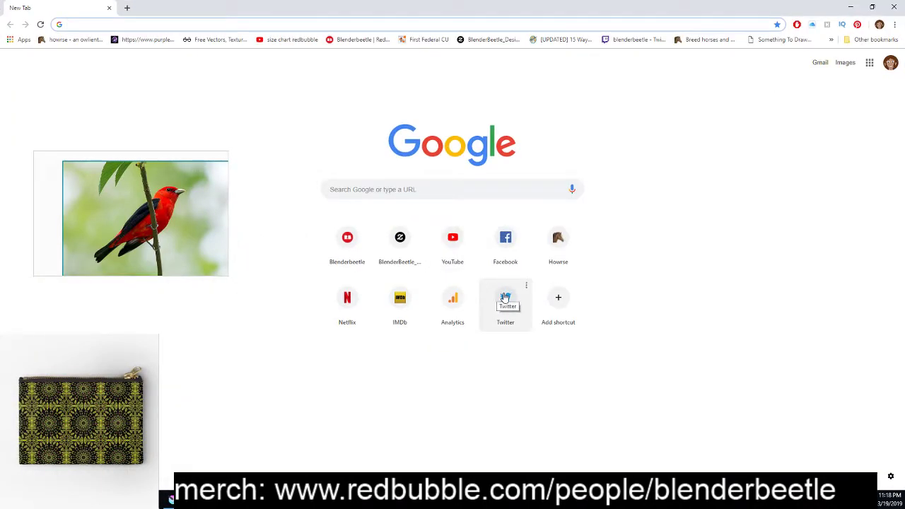
- Compose a tweet with the pasted screenshot and the text 'come watch me doodle!'
left_click(505, 297)
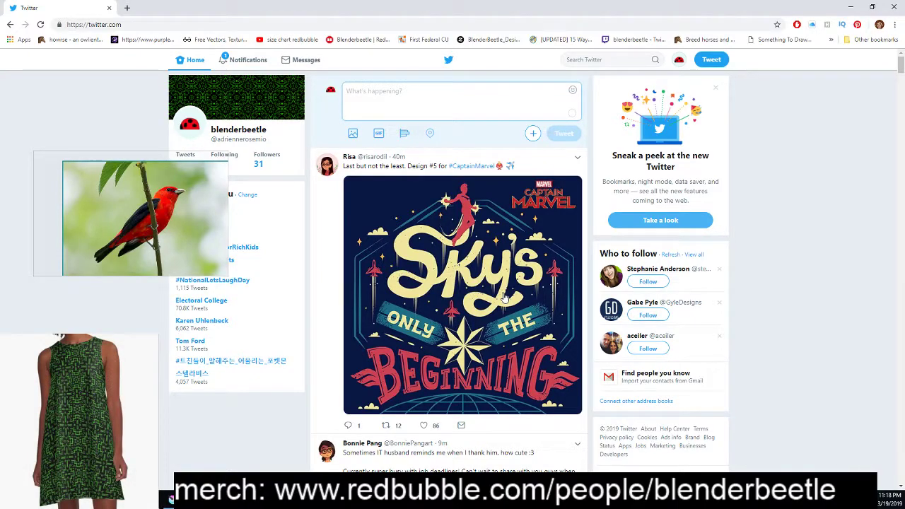
key("n")
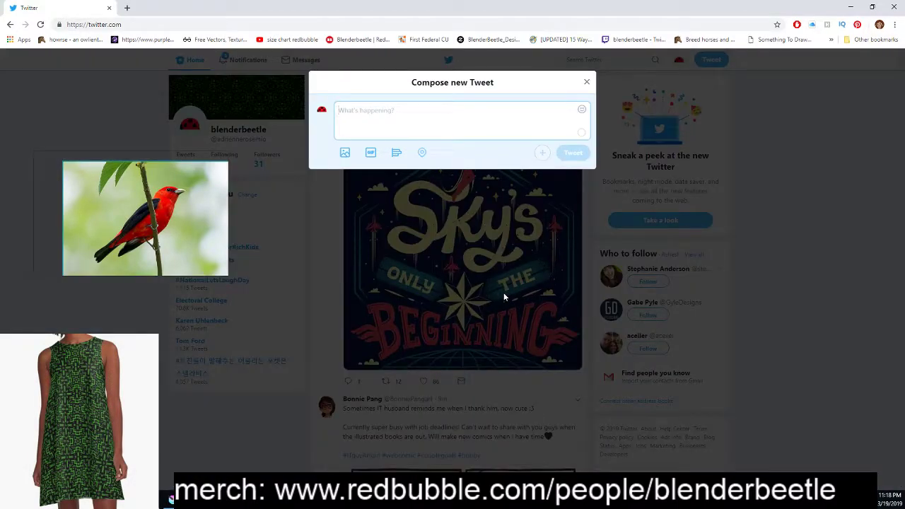
key("ctrl+v")
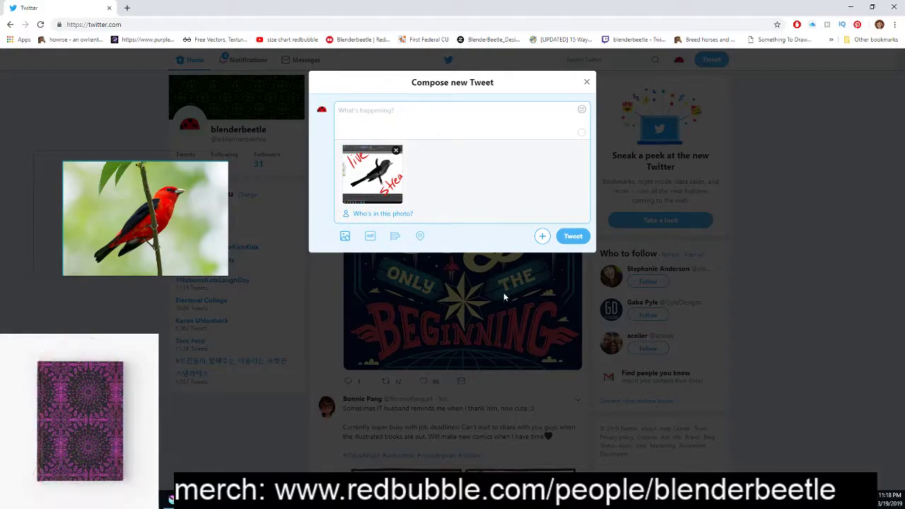
type("co")
type("dra")
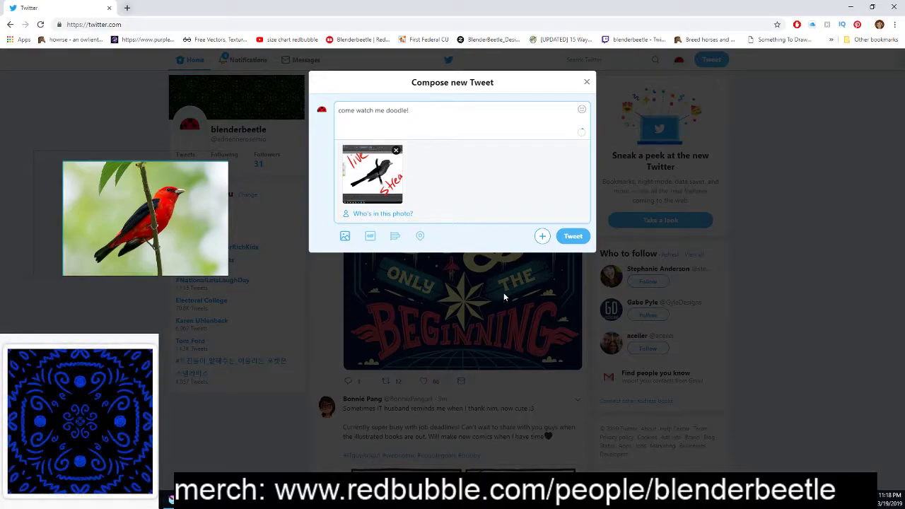
key("ctrl+t")
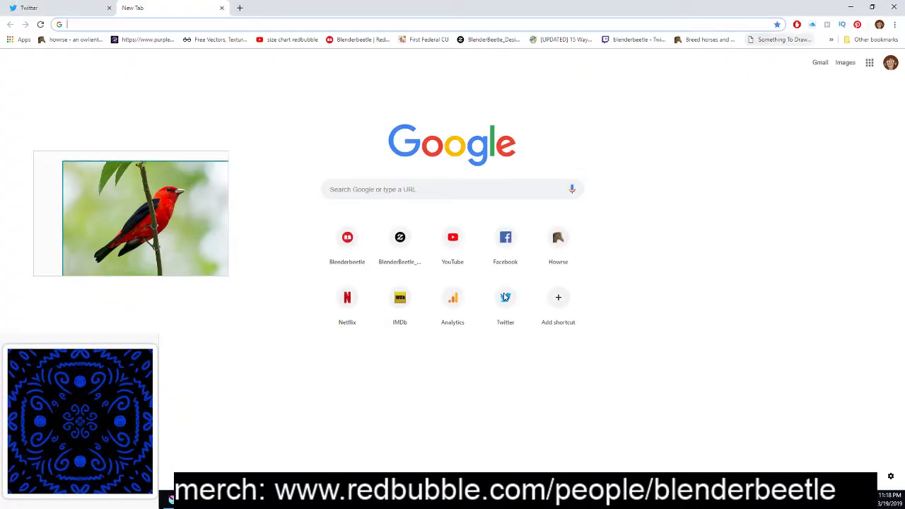
- Copy the Twitch channel page's URL, then close that tab to return to Twitter
left_click(636, 39)
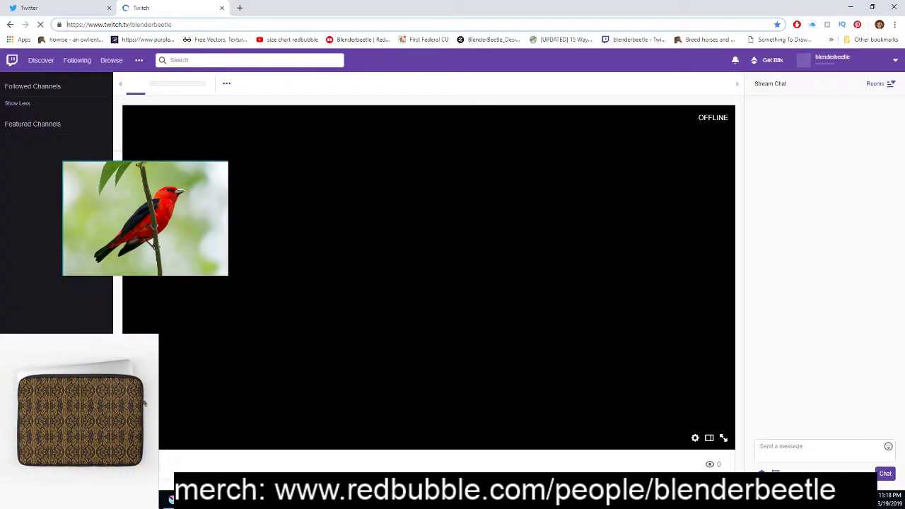
double_click(502, 295)
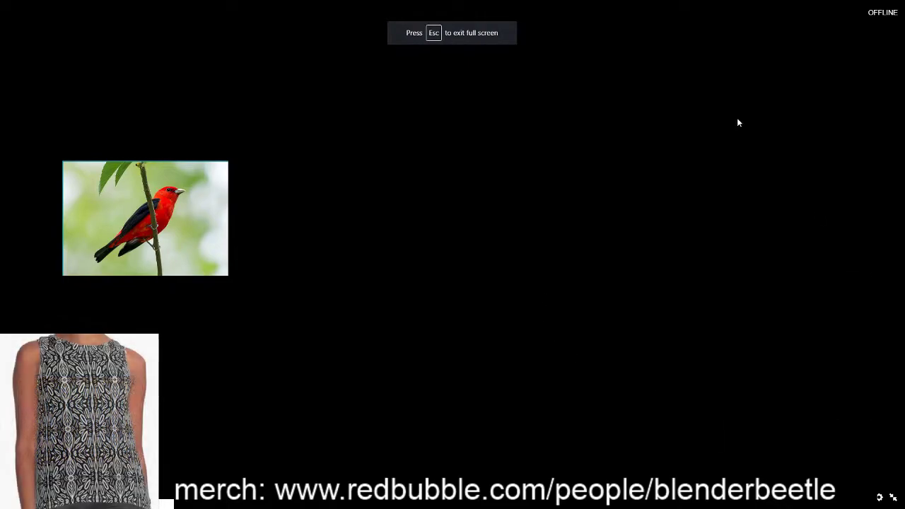
key("Escape")
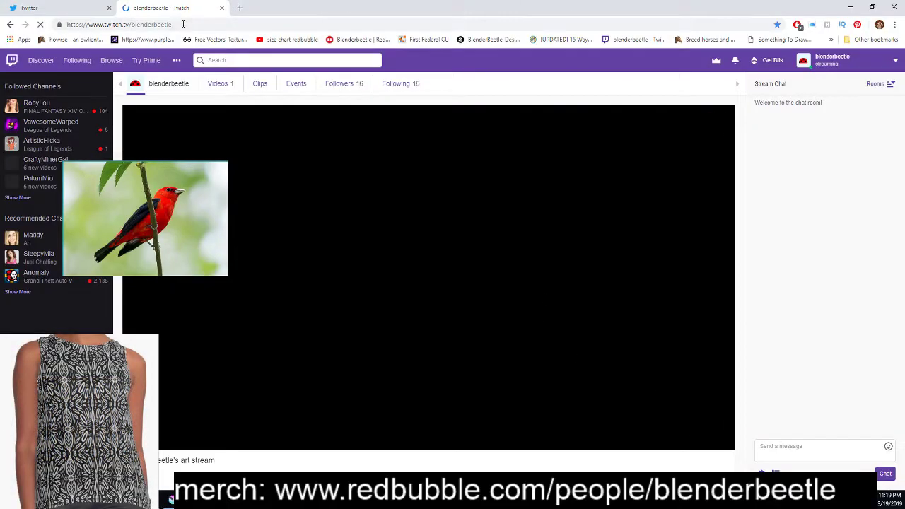
left_click(184, 23)
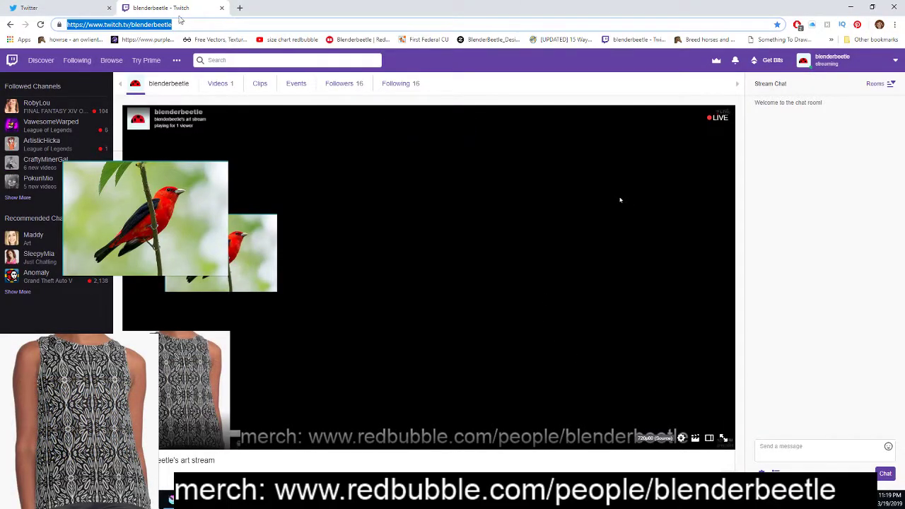
left_click(222, 8)
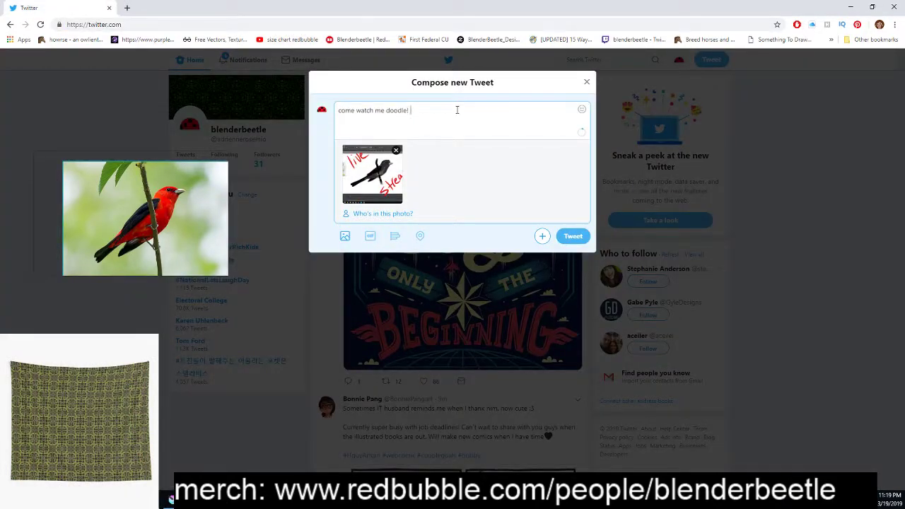
- Paste the Twitch link, post the tweet, check it and Notifications, then minimize Chrome
key("ctrl+v")
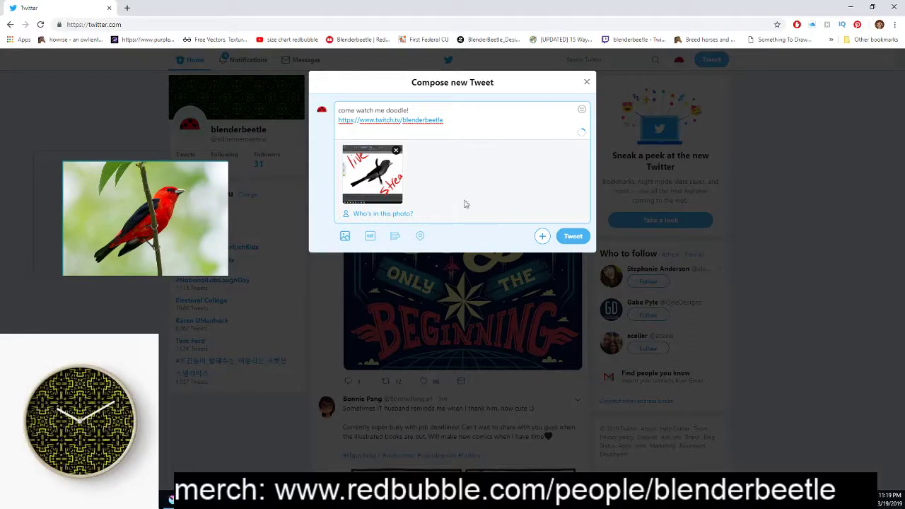
key("ctrl+Return")
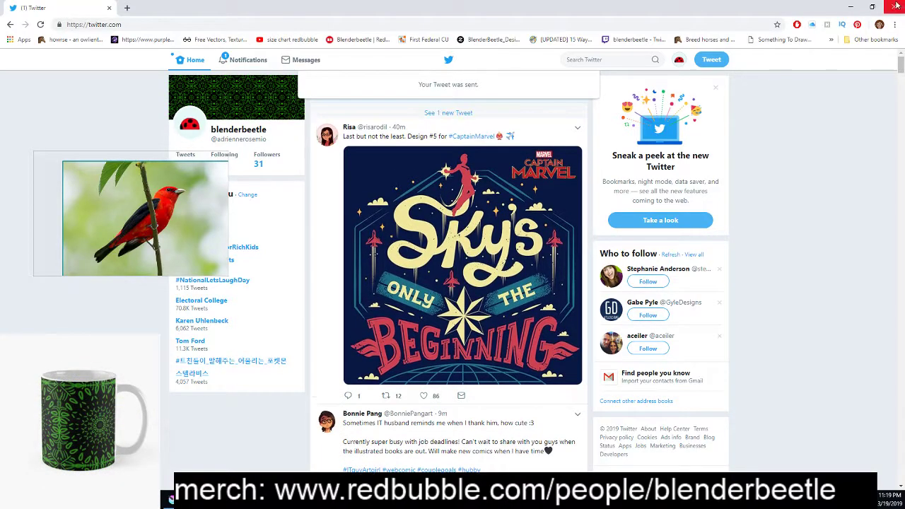
left_click(476, 115)
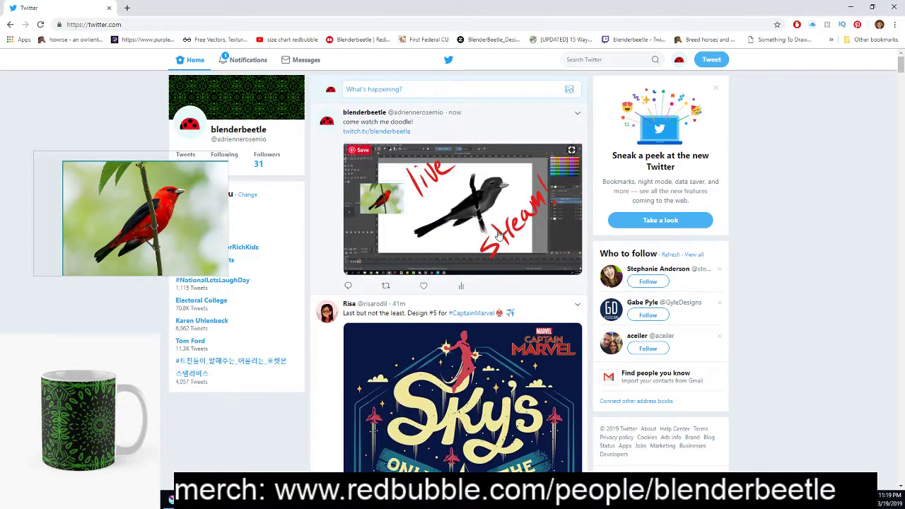
left_click(222, 61)
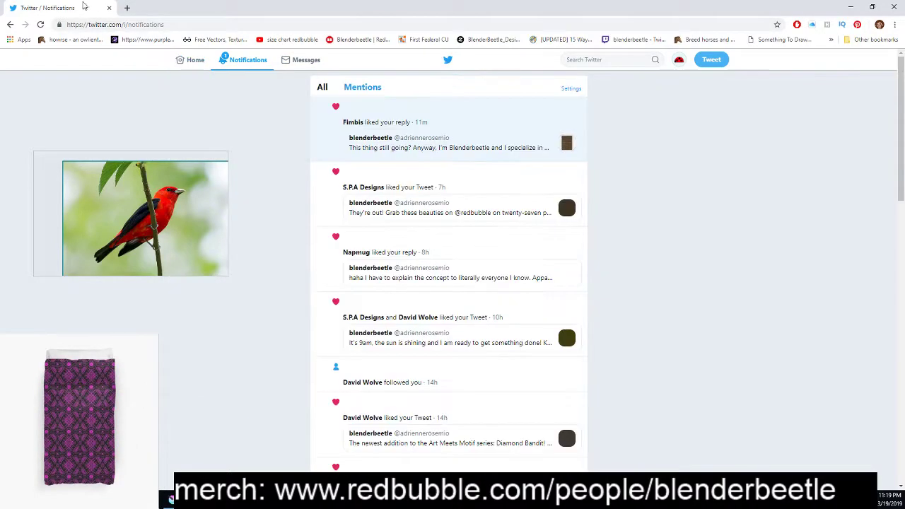
left_click(170, 499)
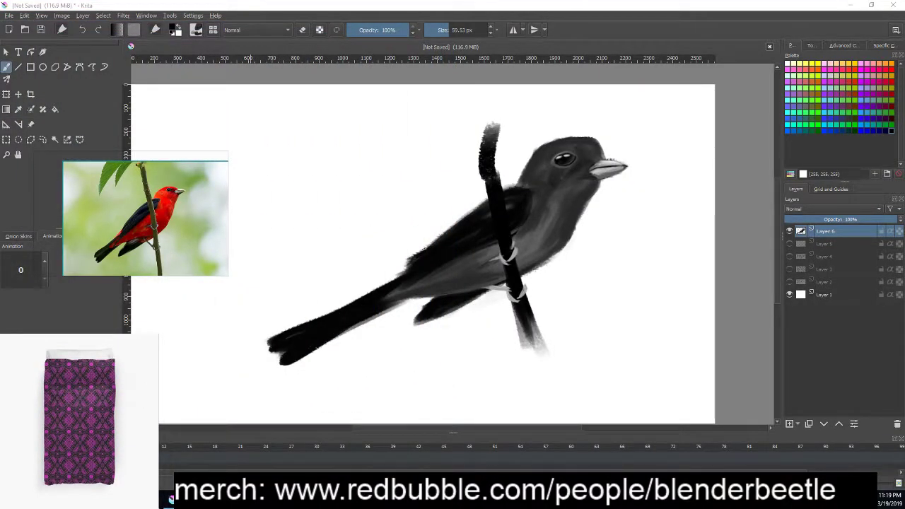
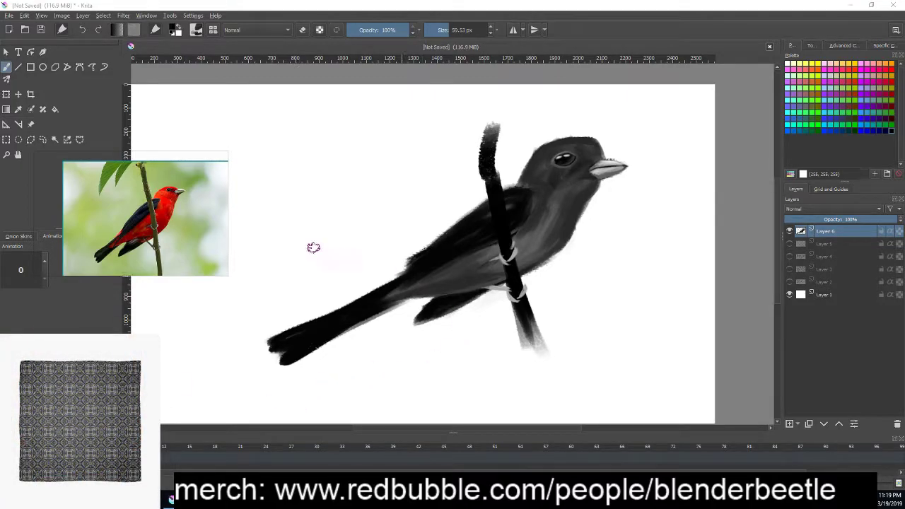
- Load racoon.pur into PureRef, first saving the unsaved red-bird scene as bi.pur
right_click(140, 210)
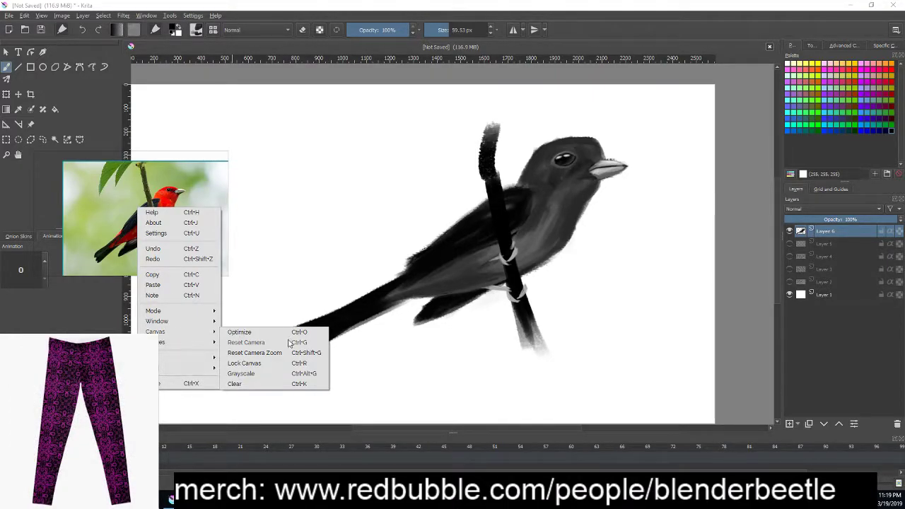
mouse_move(186, 367)
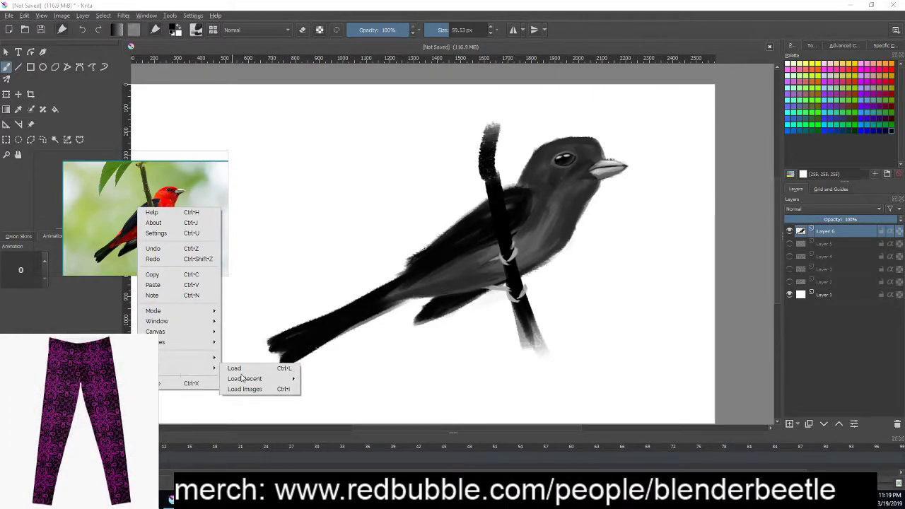
left_click(244, 373)
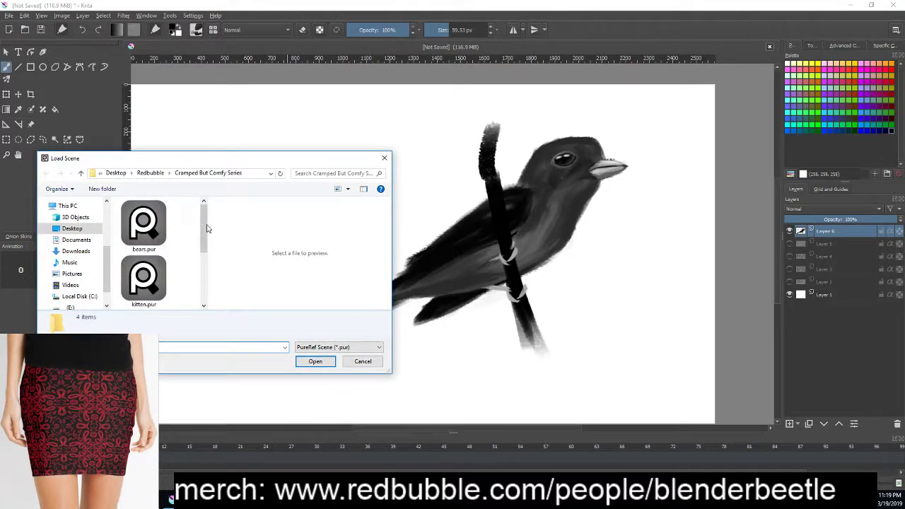
left_click_drag(205, 228, 202, 293)
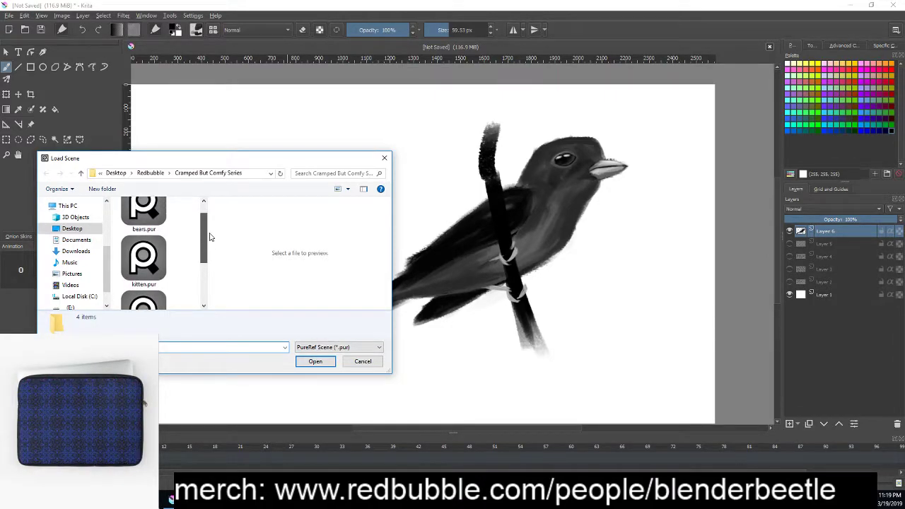
left_click_drag(202, 292, 203, 292)
left_click(139, 282)
double_click(139, 282)
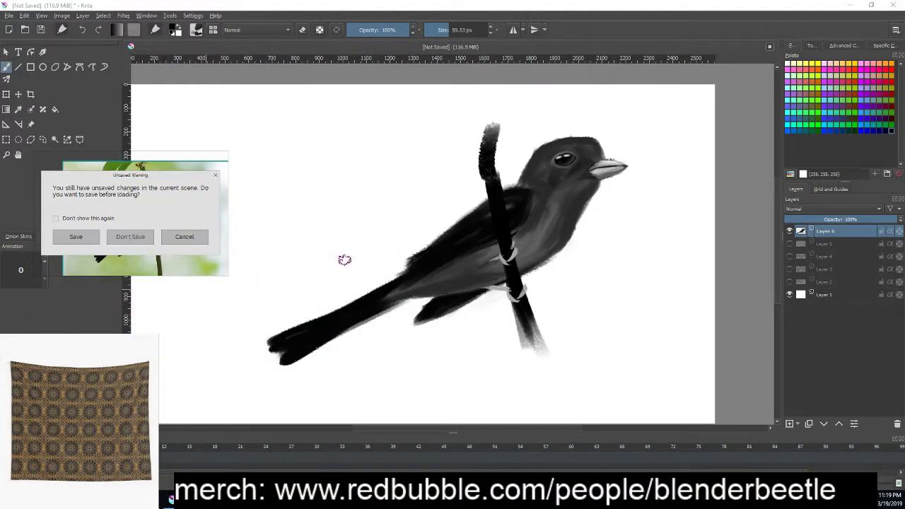
left_click(80, 235)
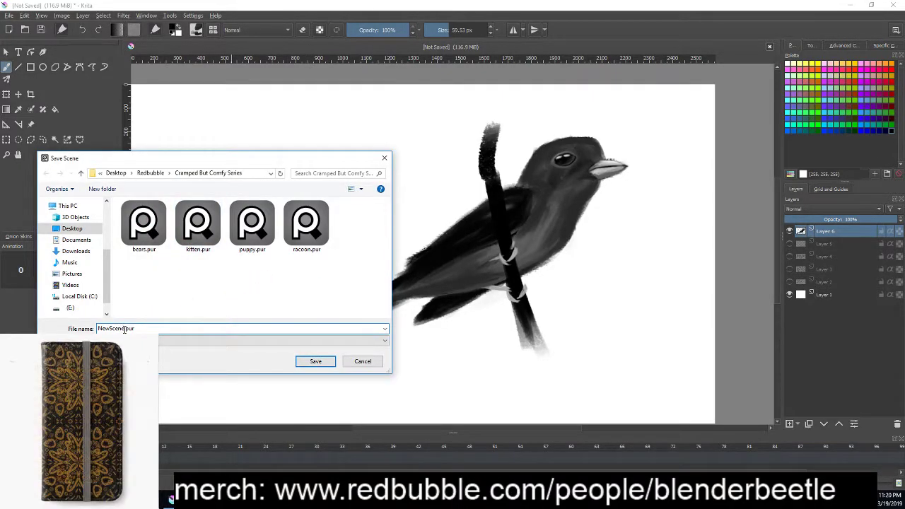
type("bi")
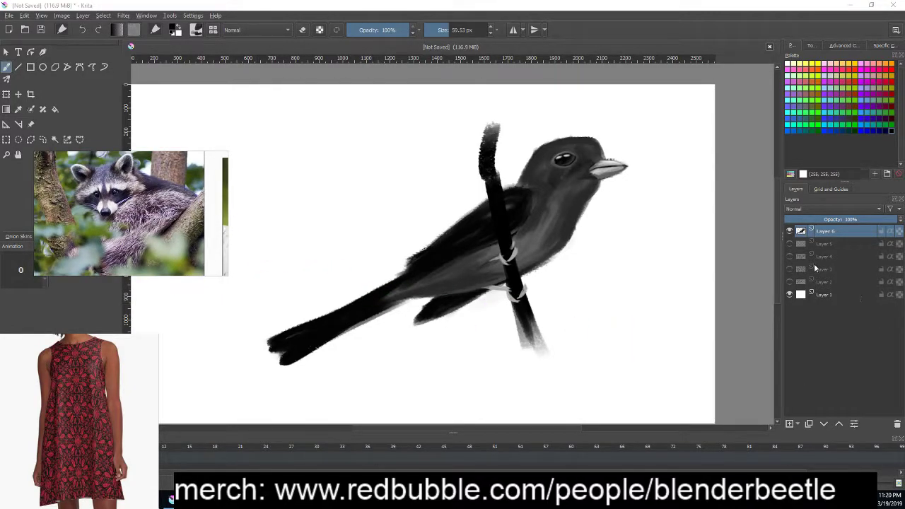
- Rename Layer 6 to warmup and save the painting as tue-wed stream.kra
left_click(790, 231)
left_click(791, 231)
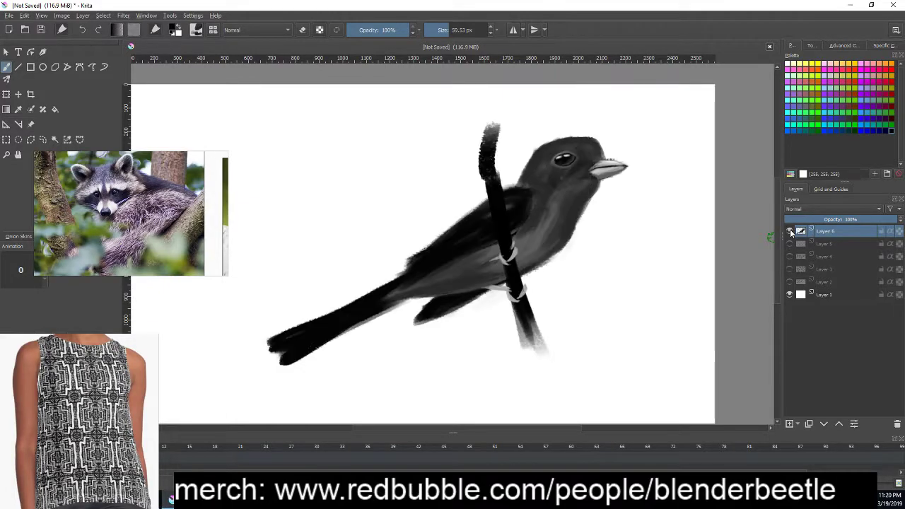
double_click(830, 231)
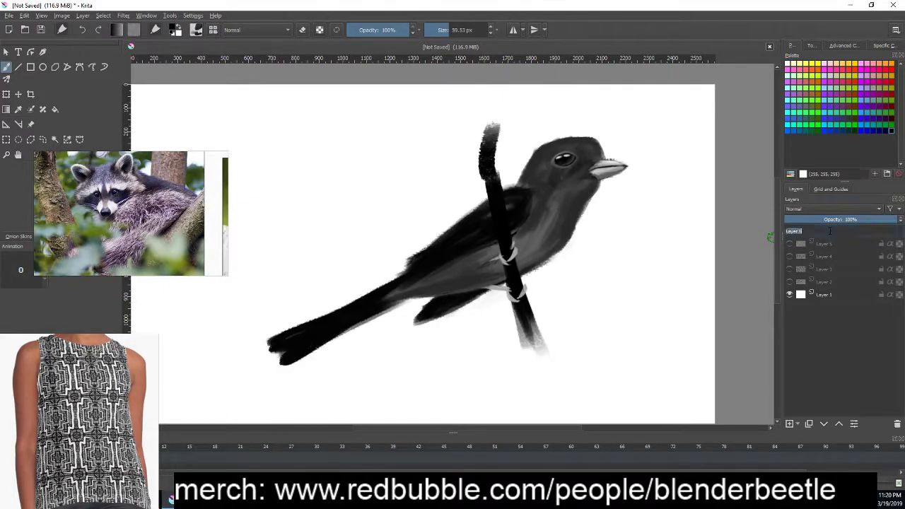
type("warmup")
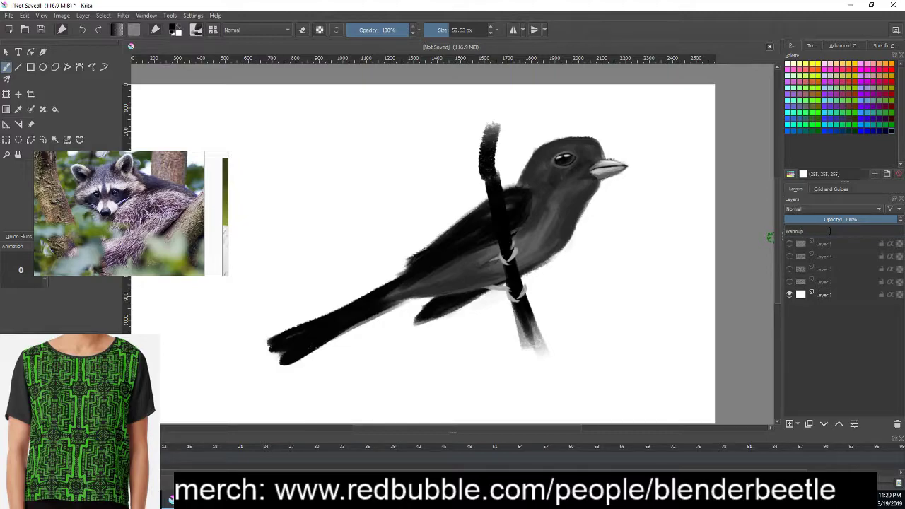
key("Return")
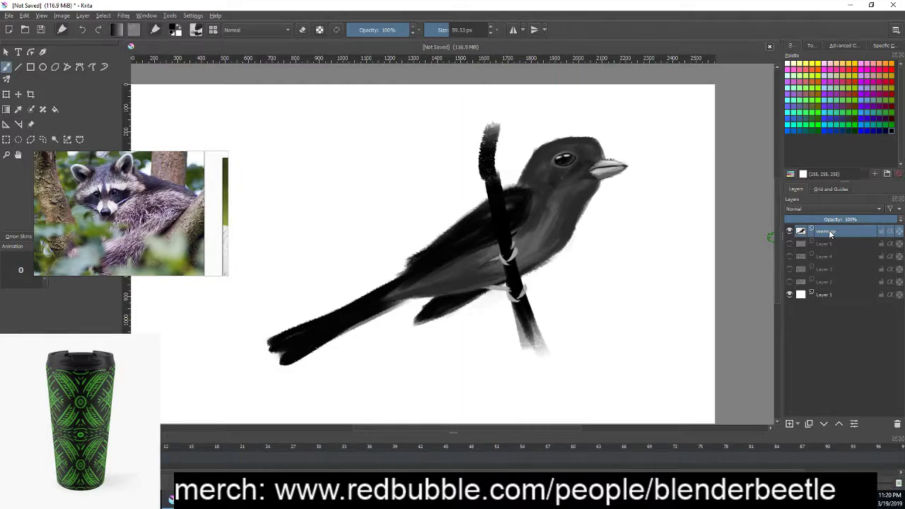
key("ctrl+s")
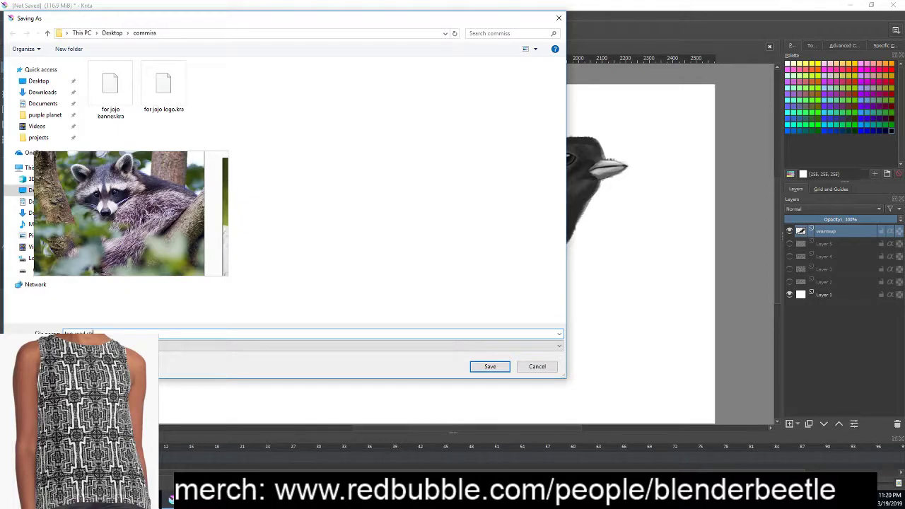
key("Return")
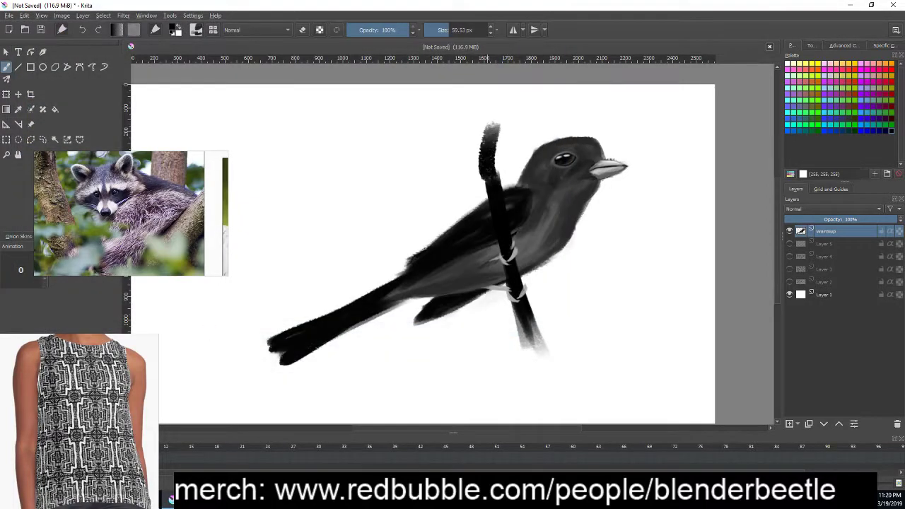
- Hide the warmup layer, add empty Layer 7, undo a test stroke and zoom out
left_click(790, 233)
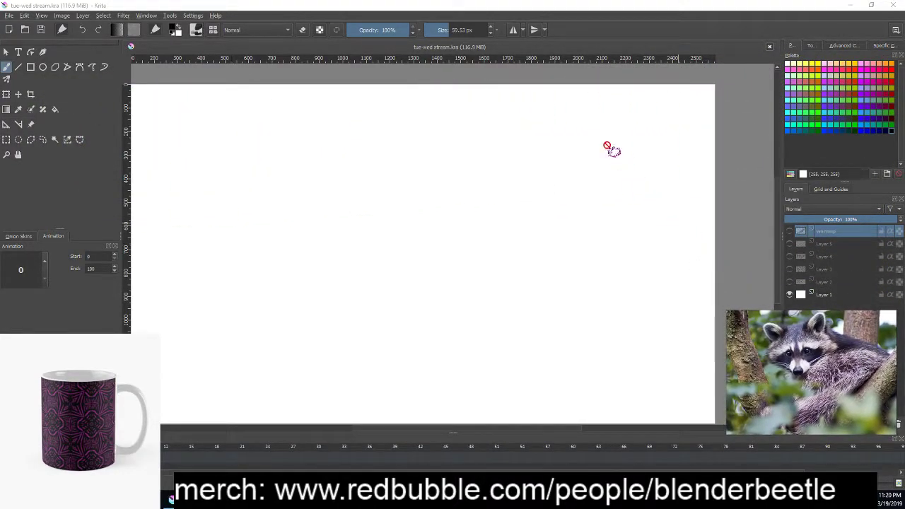
left_click(650, 260)
left_click(846, 256)
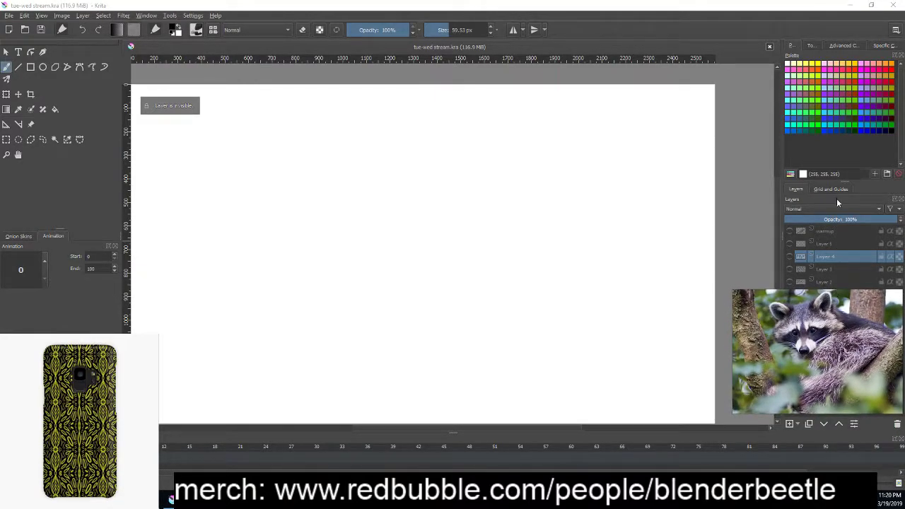
left_click(789, 424)
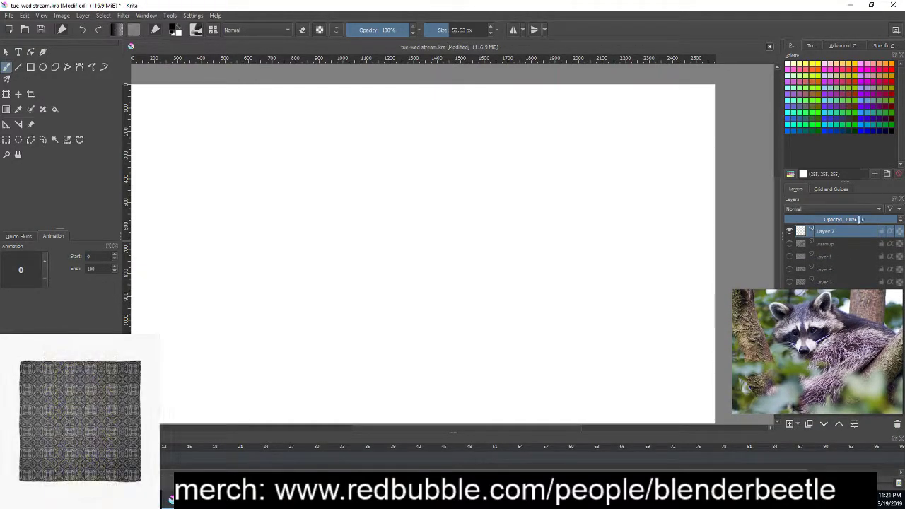
left_click_drag(528, 162, 516, 318)
key("ctrl+z")
key("minus")
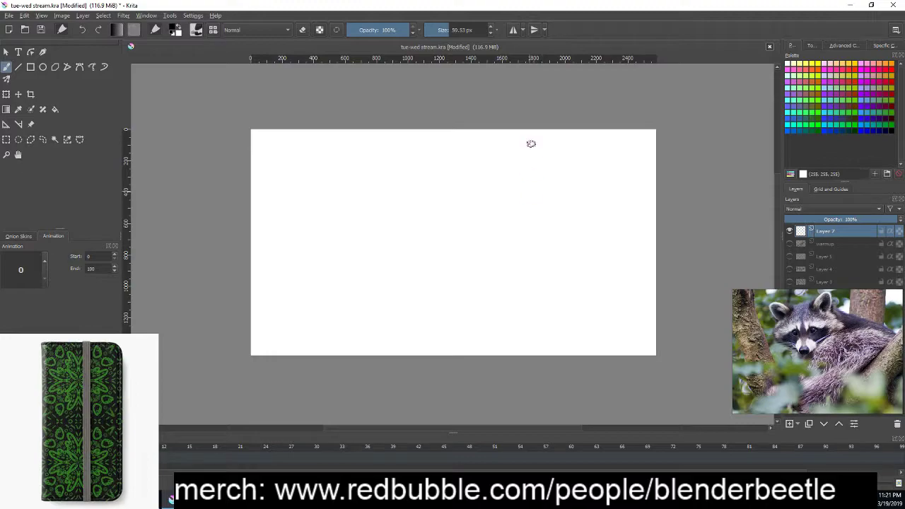
- Paint a black vertical trunk and a thick lower diagonal limb on Layer 7
mouse_move(531, 144)
left_mouse_down()
mouse_move(531, 261)
mouse_move(524, 212)
mouse_move(546, 257)
left_mouse_up()
left_click_drag(556, 131, 545, 268)
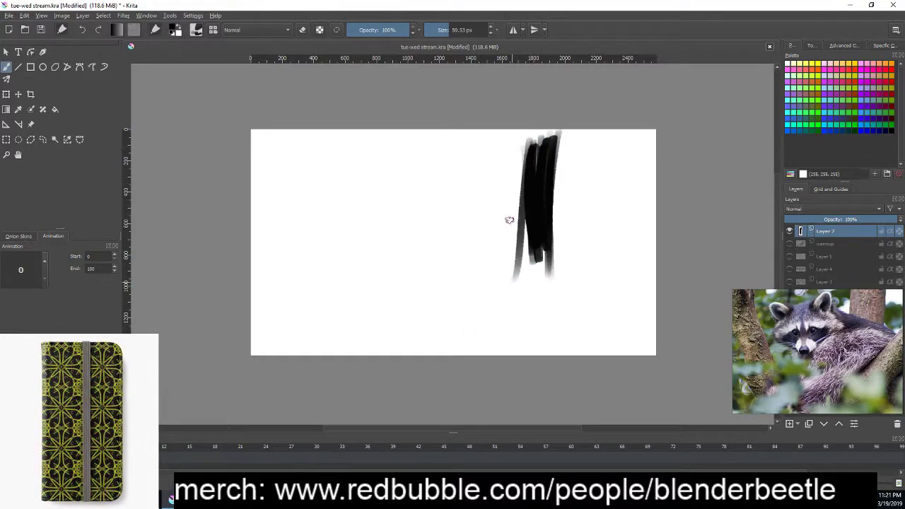
left_click_drag(525, 152, 511, 274)
left_click_drag(603, 232, 517, 322)
mouse_move(622, 220)
left_mouse_down()
mouse_move(520, 327)
mouse_move(541, 322)
left_mouse_up()
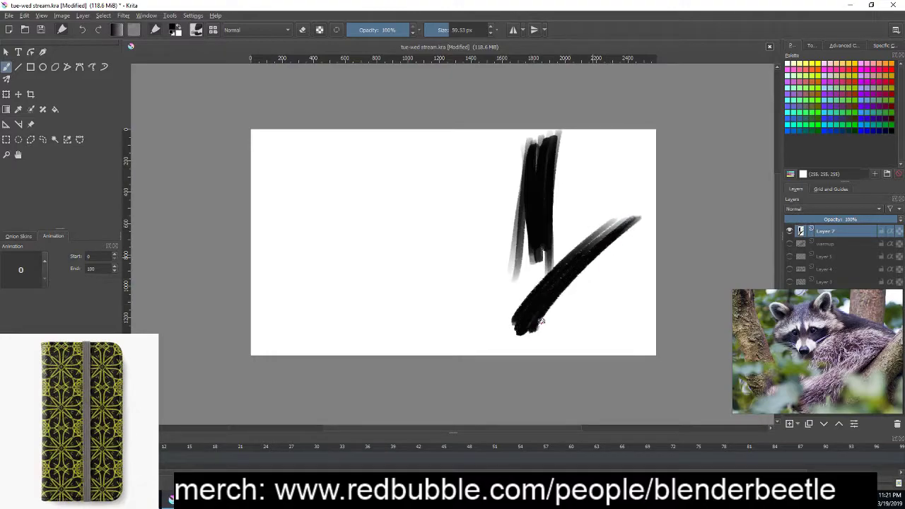
left_click_drag(651, 220, 525, 348)
left_click_drag(648, 223, 536, 334)
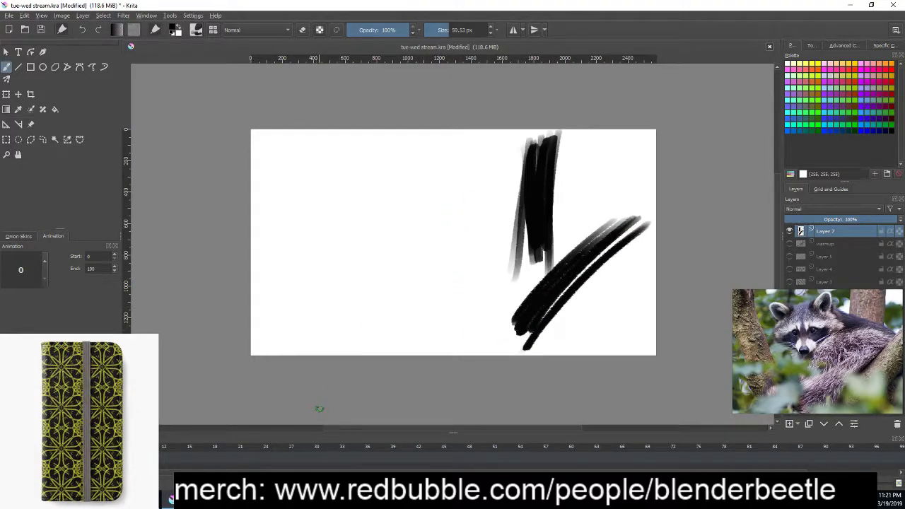
- Block in a long black diagonal limb on the left, extended toward the bottom
mouse_move(400, 133)
left_mouse_down()
mouse_move(404, 170)
mouse_move(495, 318)
mouse_move(484, 322)
left_mouse_up()
left_click_drag(375, 152, 482, 338)
mouse_move(382, 138)
left_mouse_down()
mouse_move(430, 241)
mouse_move(495, 315)
left_mouse_up()
left_click_drag(405, 149, 497, 337)
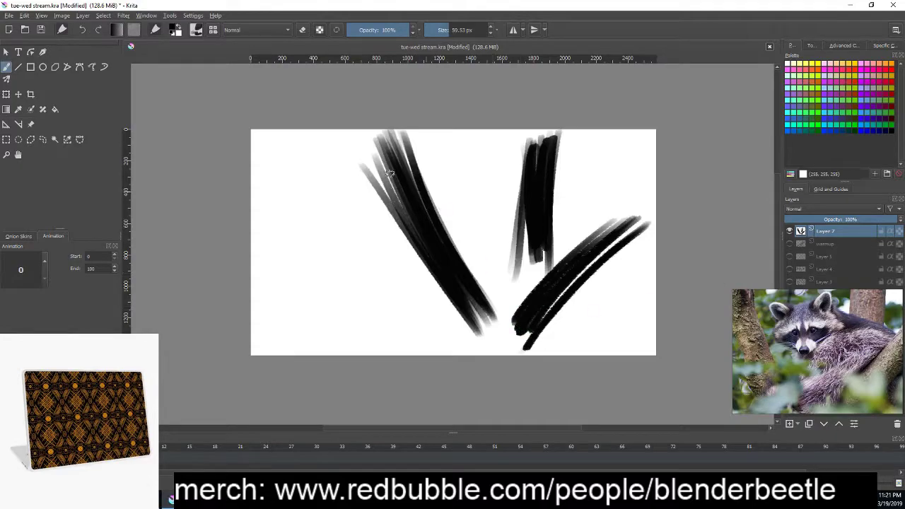
left_click_drag(389, 172, 425, 237)
left_click_drag(361, 150, 467, 321)
mouse_move(366, 170)
left_mouse_down()
mouse_move(474, 350)
mouse_move(457, 292)
left_mouse_up()
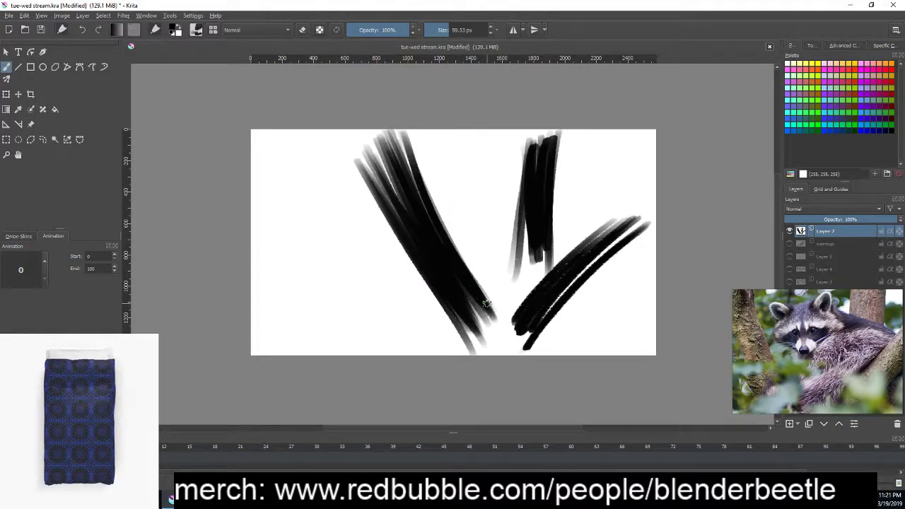
- Darken and extend the vertical branch down, with the raccoon reference moved beside the canvas
mouse_move(527, 215)
left_mouse_down()
mouse_move(522, 308)
mouse_move(525, 287)
left_mouse_up()
mouse_move(523, 209)
left_mouse_down()
mouse_move(510, 333)
mouse_move(528, 332)
left_mouse_up()
left_click_drag(563, 233, 545, 332)
mouse_move(532, 249)
left_mouse_down()
mouse_move(530, 300)
mouse_move(544, 286)
left_mouse_up()
mouse_move(796, 347)
left_mouse_down()
mouse_move(539, 384)
mouse_move(234, 261)
mouse_move(213, 260)
left_mouse_up()
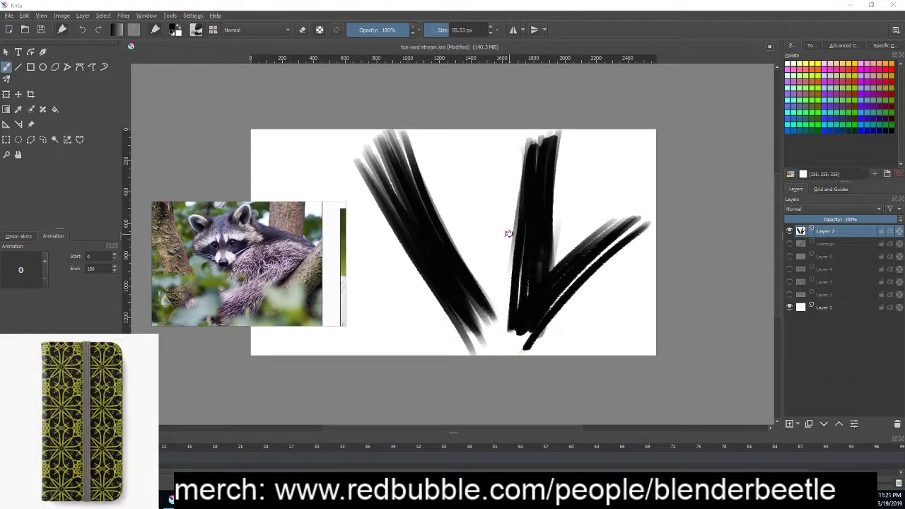
- Fade the branch layer to 32% opacity and add Layer 8 above it
left_click(828, 231)
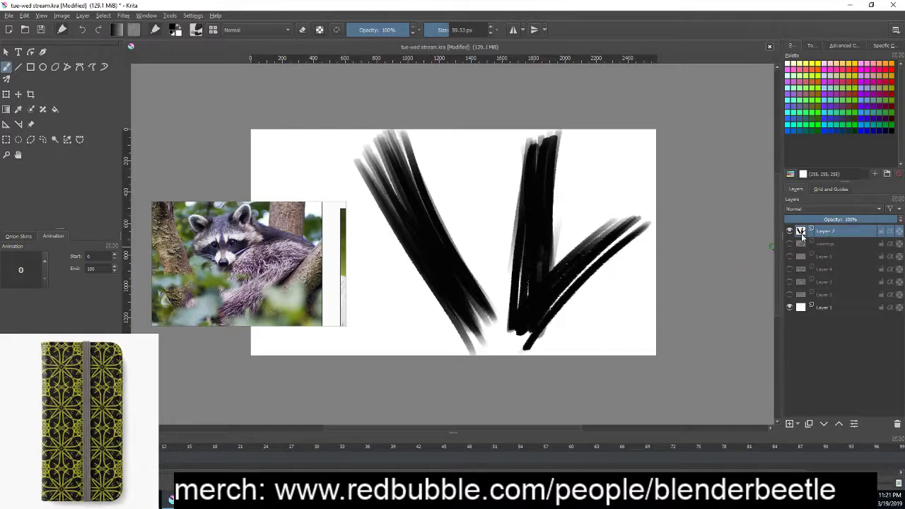
left_click(821, 219)
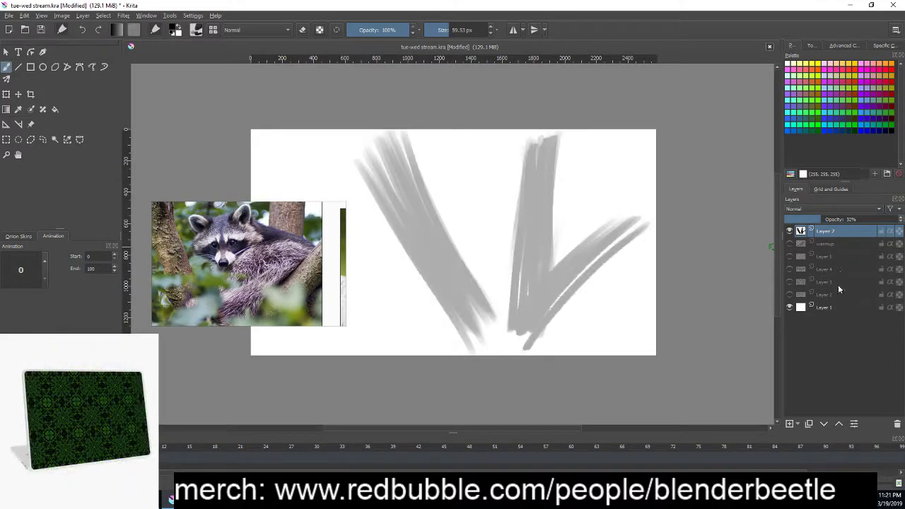
left_click(790, 424)
- With a 168.54 px brush, paint a solid black raccoon head and body silhouette
right_click(509, 254)
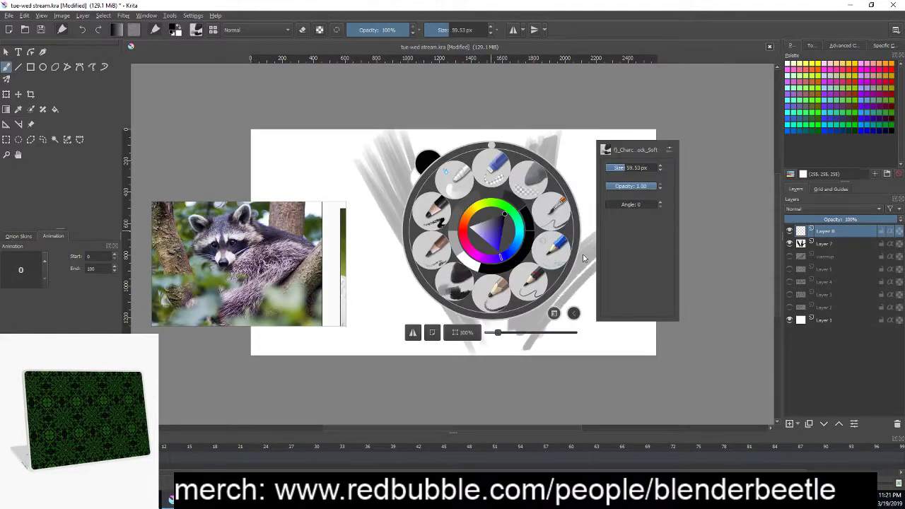
left_click(583, 254)
mouse_move(485, 198)
left_mouse_down()
mouse_move(491, 249)
mouse_move(534, 207)
mouse_move(511, 233)
mouse_move(485, 206)
mouse_move(479, 212)
mouse_move(498, 218)
mouse_move(515, 194)
mouse_move(522, 238)
mouse_move(580, 233)
mouse_move(544, 232)
mouse_move(582, 242)
mouse_move(521, 299)
mouse_move(537, 261)
mouse_move(573, 253)
mouse_move(552, 279)
left_mouse_up()
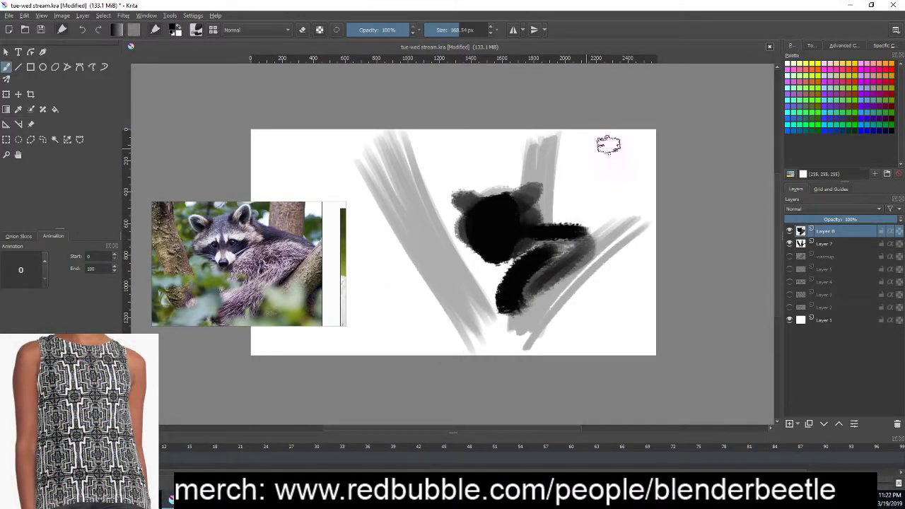
mouse_move(530, 323)
left_mouse_down()
mouse_move(539, 289)
mouse_move(488, 358)
mouse_move(569, 287)
mouse_move(562, 262)
mouse_move(510, 263)
mouse_move(545, 252)
mouse_move(505, 314)
mouse_move(580, 239)
left_mouse_up()
mouse_move(538, 297)
left_mouse_down()
mouse_move(566, 259)
mouse_move(581, 257)
mouse_move(510, 324)
mouse_move(546, 290)
mouse_move(489, 318)
mouse_move(470, 290)
left_mouse_up()
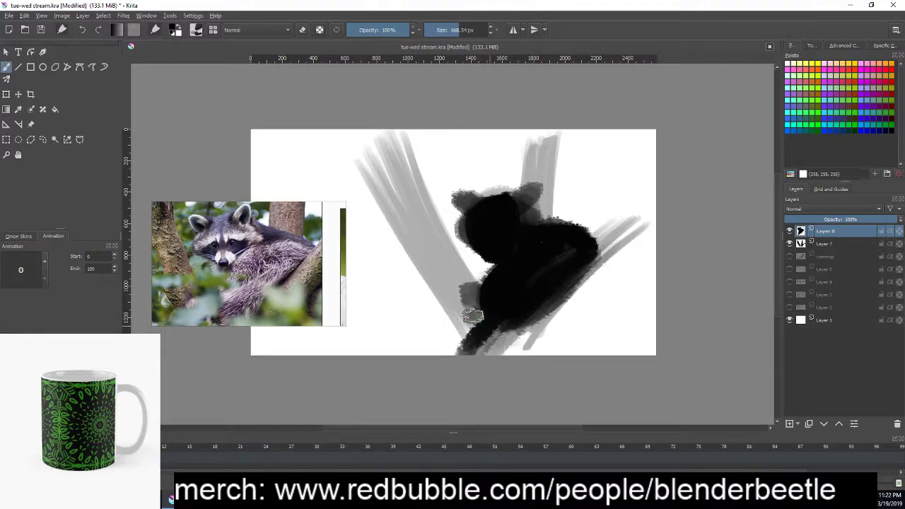
left_click_drag(604, 323, 635, 335)
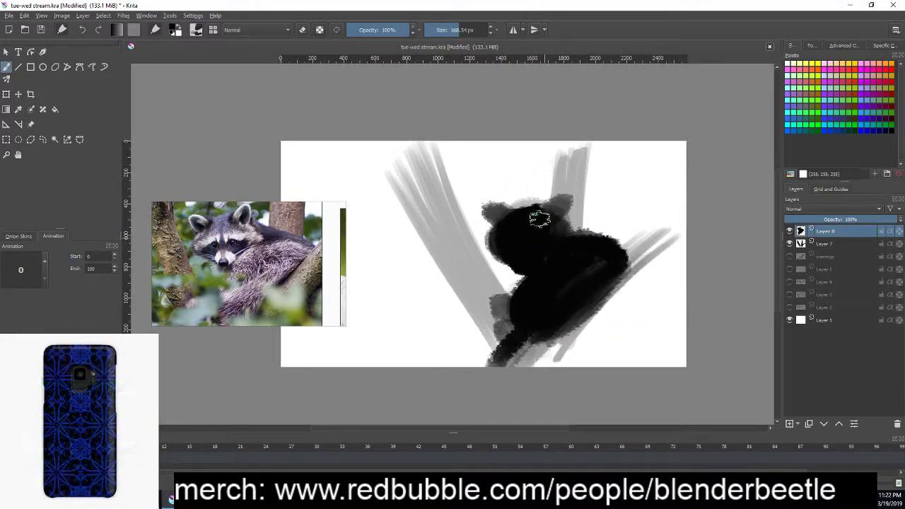
mouse_move(542, 210)
left_mouse_down()
mouse_move(556, 243)
mouse_move(533, 262)
mouse_move(583, 312)
left_mouse_up()
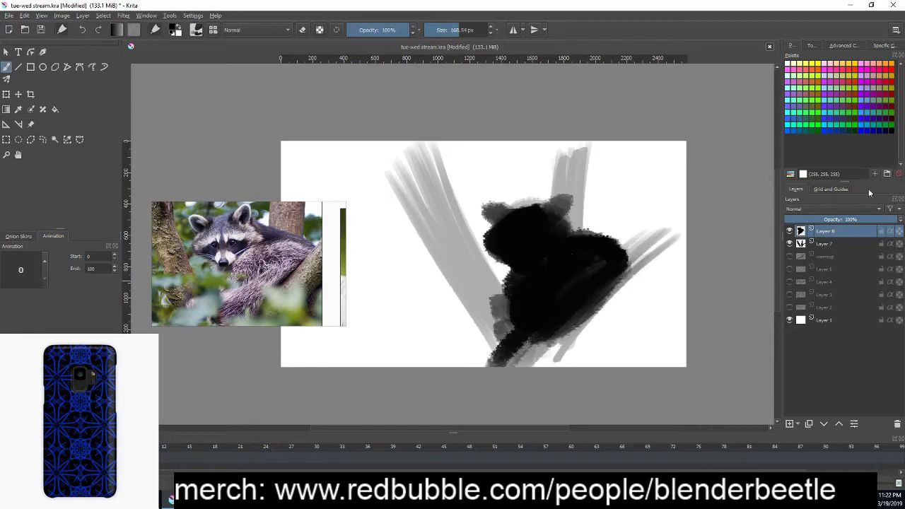
left_click(791, 233)
left_click(790, 233)
- Fade the silhouette layer to about 31% opacity and enlarge the brush
left_click(820, 220)
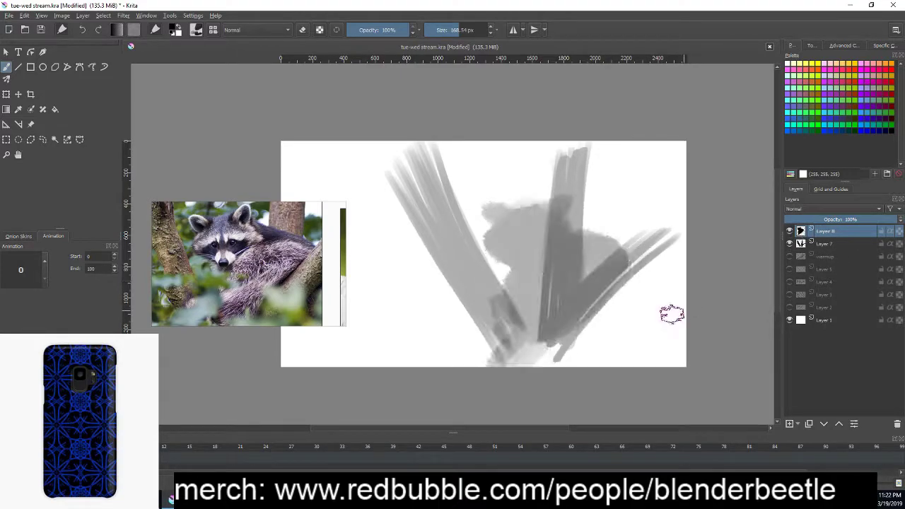
scroll(669, 304, "up", 1)
scroll(616, 283, "up", 1)
right_click(577, 283)
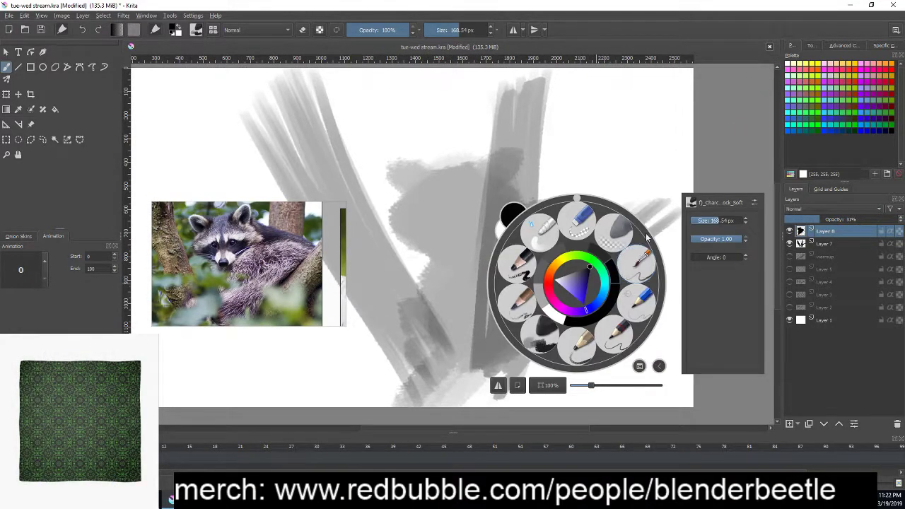
left_click(604, 387)
right_click(598, 249)
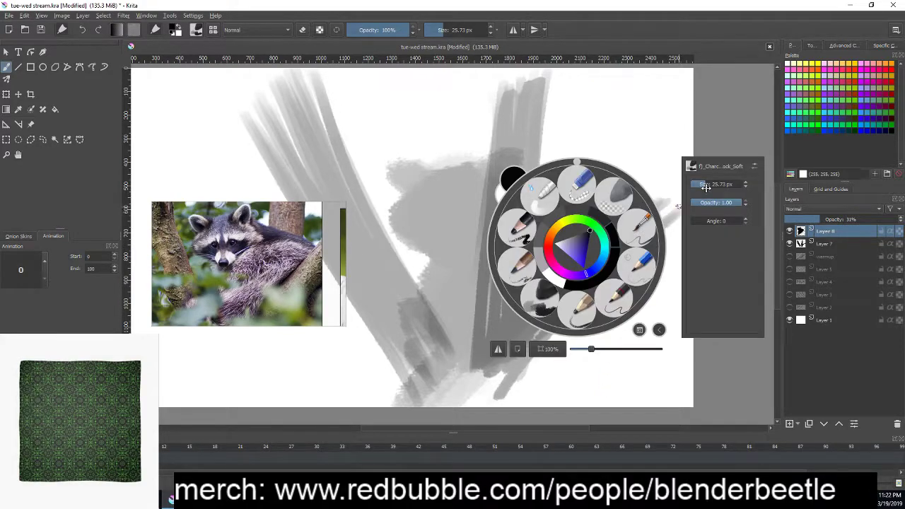
left_click(649, 386)
right_click(679, 264)
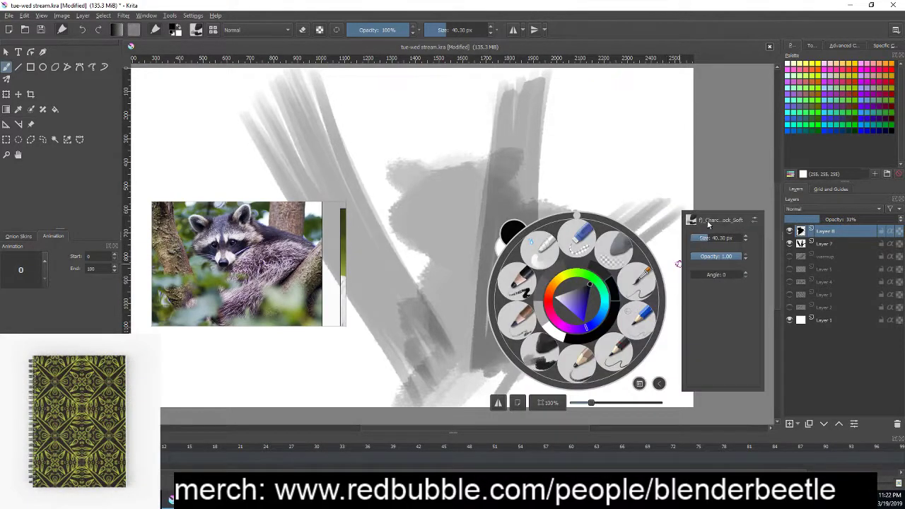
left_click(679, 264)
scroll(559, 265, "up", 2)
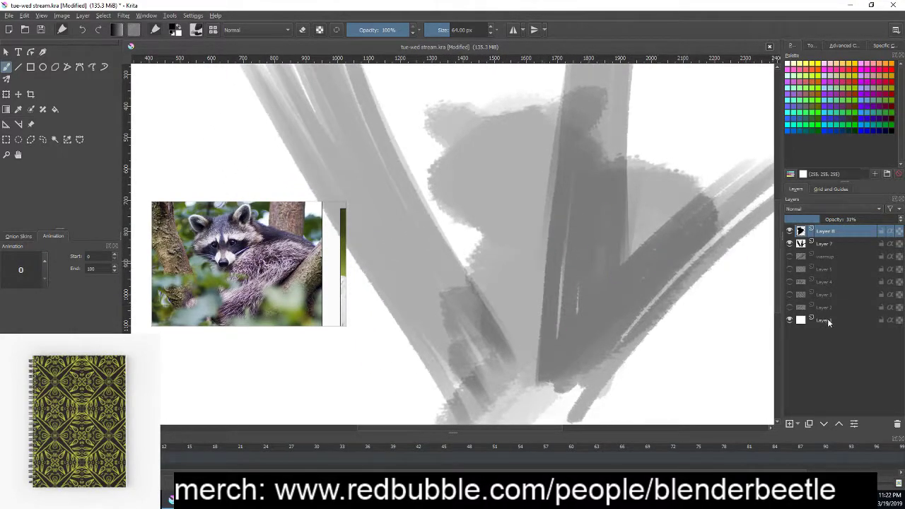
- On a new Layer 9, fill the raccoon's body with dark gray strokes
left_click(791, 423)
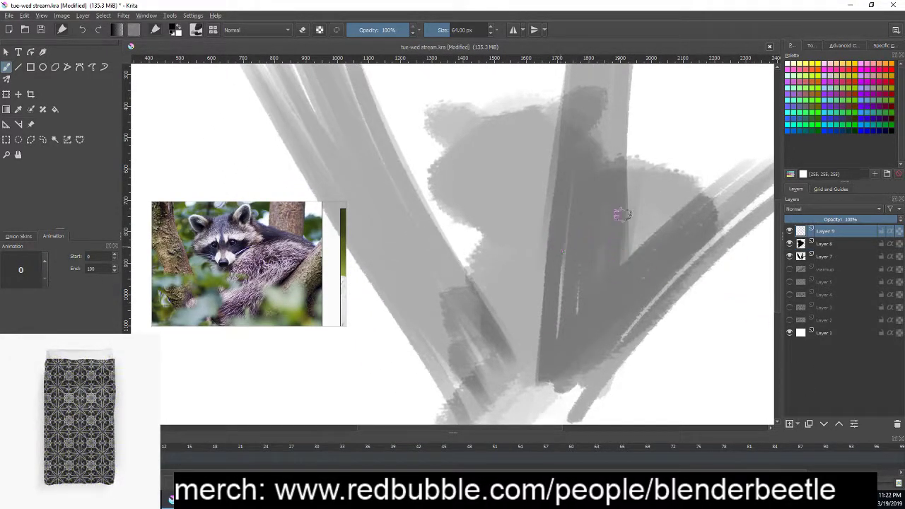
right_click(539, 271)
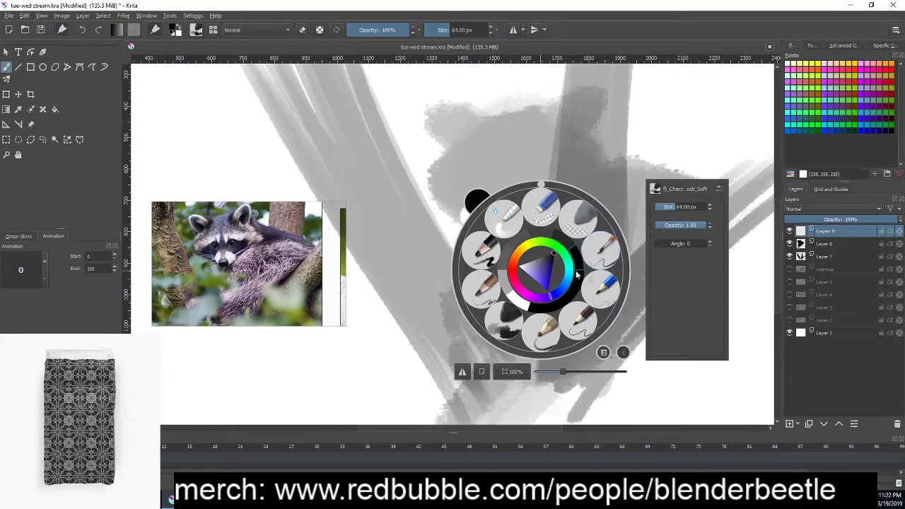
left_click(536, 236)
mouse_move(544, 227)
left_mouse_down()
mouse_move(503, 274)
mouse_move(511, 319)
left_mouse_up()
left_click_drag(601, 216, 572, 256)
left_click_drag(647, 216, 559, 297)
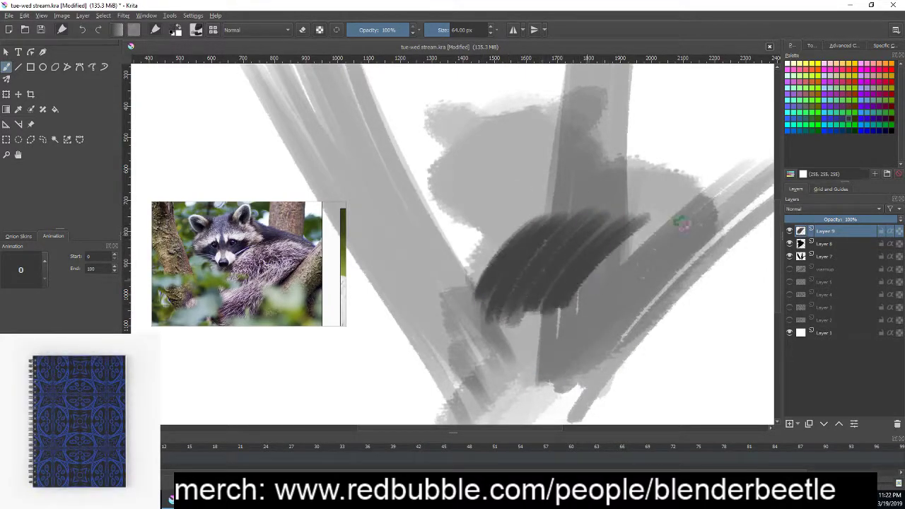
mouse_move(683, 224)
left_mouse_down()
mouse_move(508, 257)
mouse_move(499, 289)
mouse_move(507, 306)
left_mouse_up()
mouse_move(651, 227)
left_mouse_down()
mouse_move(576, 323)
mouse_move(474, 330)
mouse_move(595, 343)
mouse_move(679, 239)
left_mouse_up()
mouse_move(592, 309)
left_mouse_down()
mouse_move(666, 250)
mouse_move(602, 358)
left_mouse_up()
mouse_move(495, 375)
left_mouse_down()
mouse_move(633, 319)
mouse_move(509, 365)
mouse_move(484, 357)
mouse_move(487, 349)
mouse_move(508, 367)
mouse_move(601, 347)
left_mouse_up()
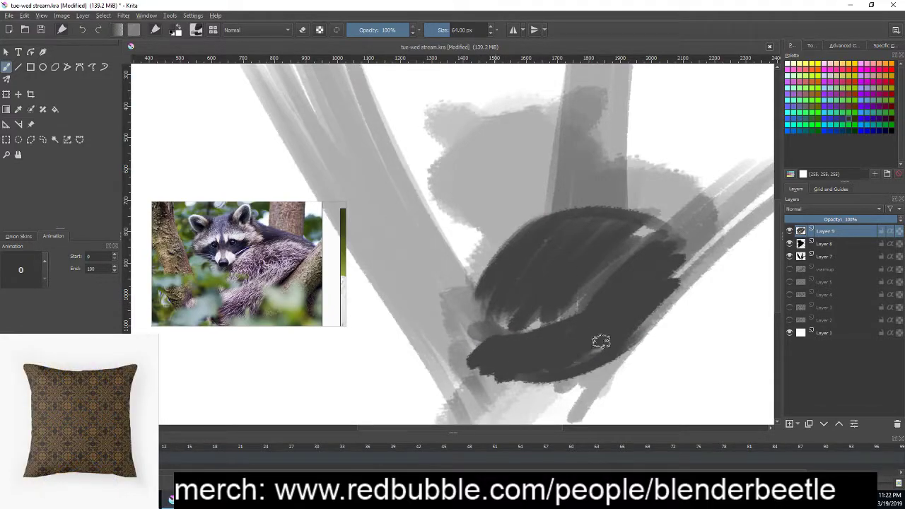
mouse_move(470, 332)
left_mouse_down()
mouse_move(519, 326)
mouse_move(463, 350)
left_mouse_up()
left_click_drag(660, 322, 657, 369)
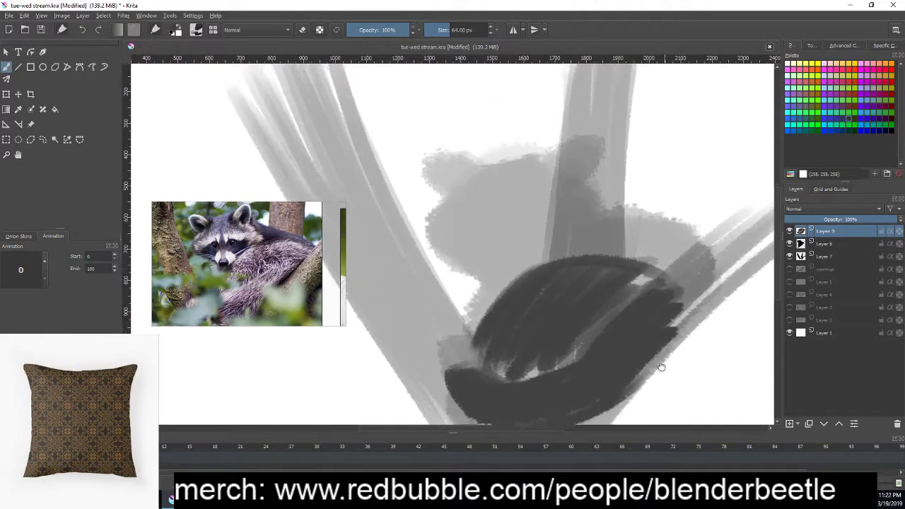
- Paint the darker curled tail above the body
right_click(578, 198)
left_click(602, 166)
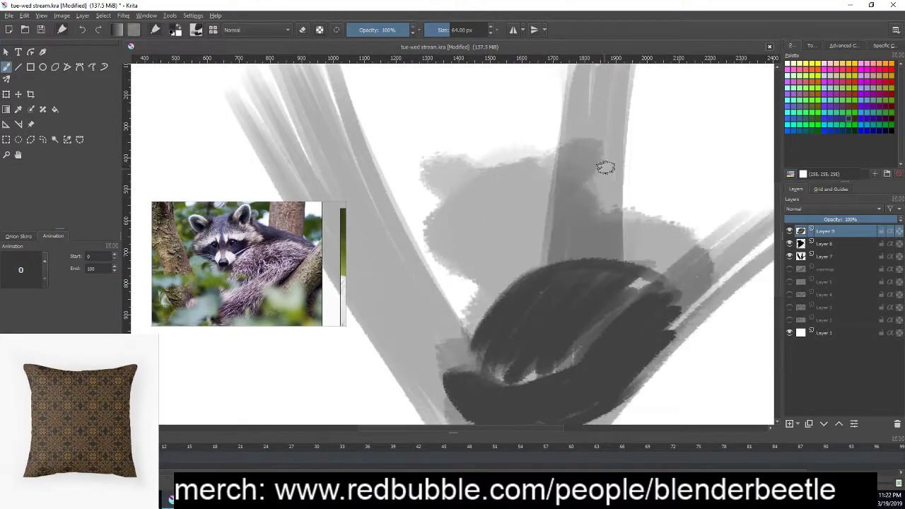
left_click_drag(550, 260, 651, 269)
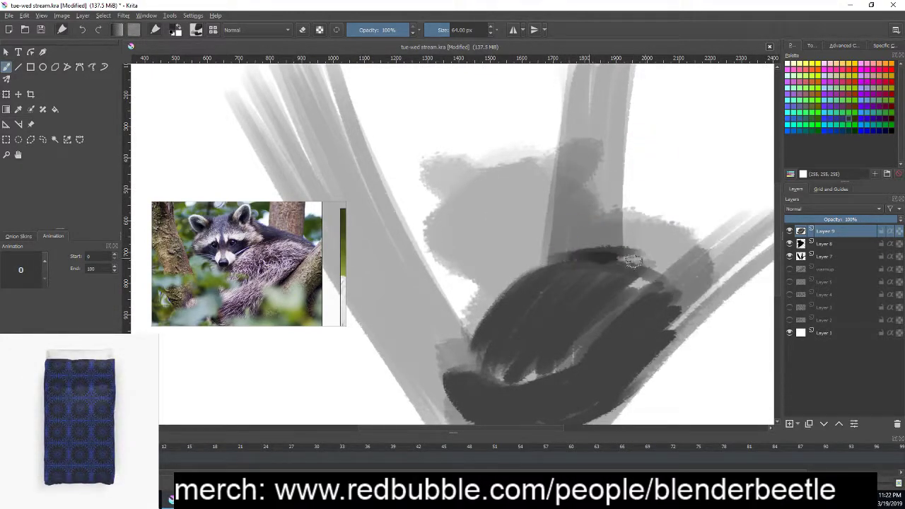
left_click_drag(566, 229, 661, 267)
left_click_drag(573, 212, 658, 256)
mouse_move(613, 233)
left_mouse_down()
mouse_move(689, 265)
mouse_move(647, 254)
mouse_move(681, 287)
mouse_move(693, 283)
mouse_move(669, 257)
mouse_move(678, 242)
left_mouse_up()
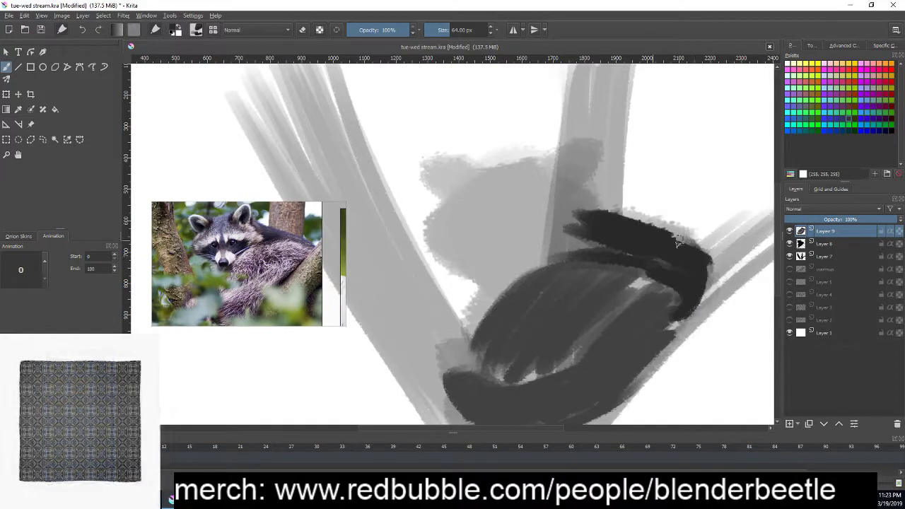
mouse_move(612, 242)
left_mouse_down()
mouse_move(584, 237)
mouse_move(596, 212)
mouse_move(597, 228)
mouse_move(579, 244)
mouse_move(616, 251)
left_mouse_up()
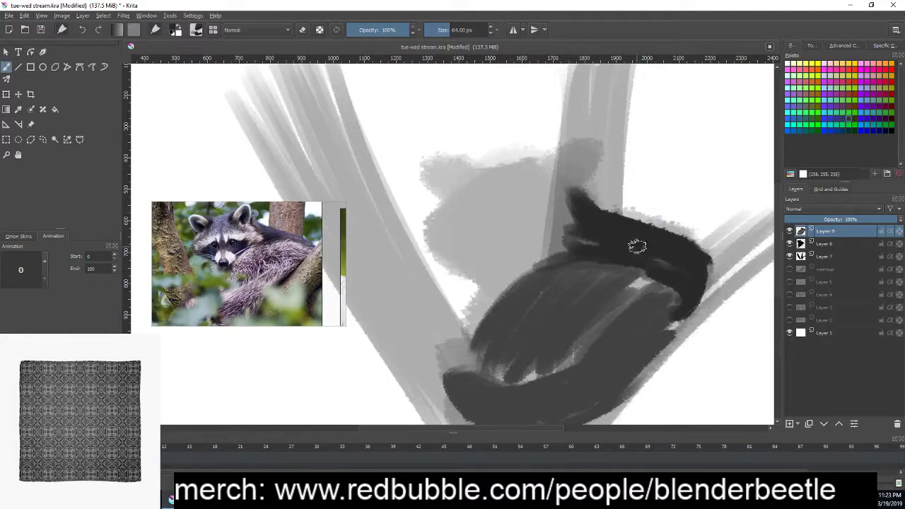
- Paint the mid-gray head with ears, then pick a darker shade for ear detail
right_click(673, 289)
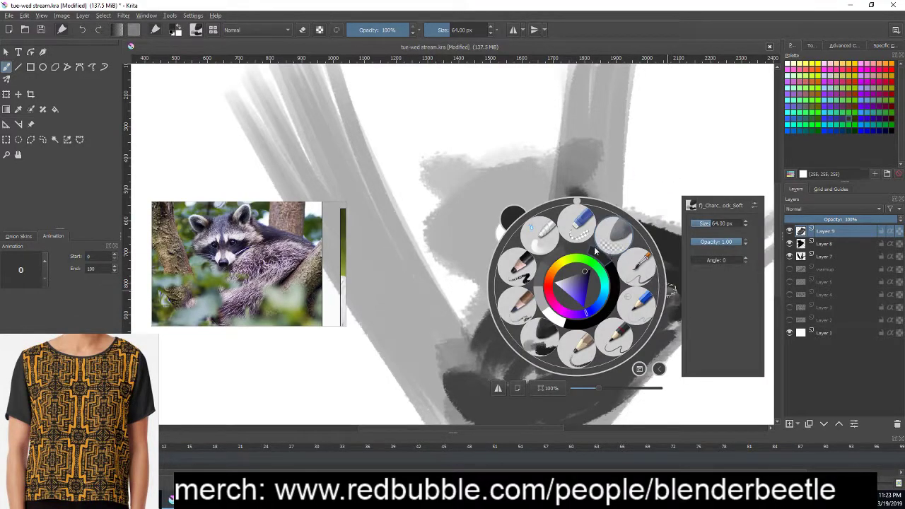
left_click(564, 147)
left_click_drag(588, 206, 561, 258)
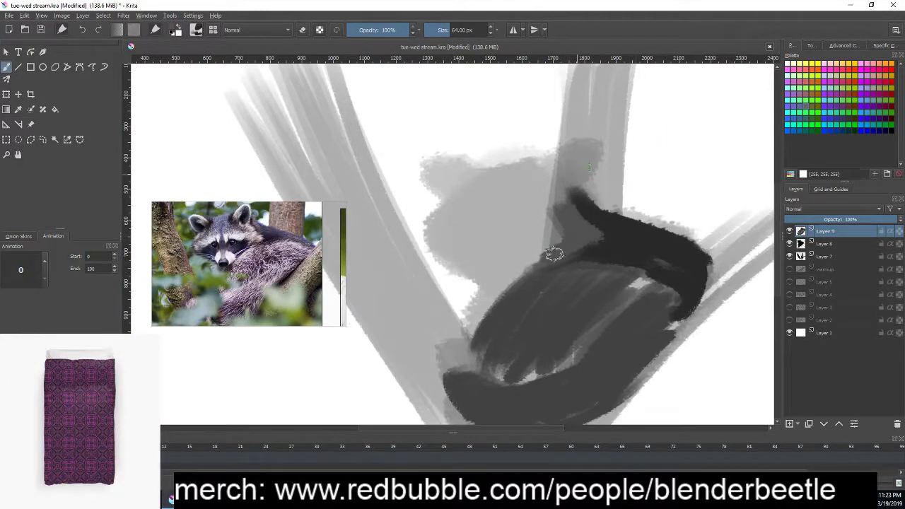
mouse_move(573, 224)
left_mouse_down()
mouse_move(538, 164)
mouse_move(467, 181)
mouse_move(539, 158)
mouse_move(473, 177)
mouse_move(417, 230)
mouse_move(471, 283)
mouse_move(559, 261)
left_mouse_up()
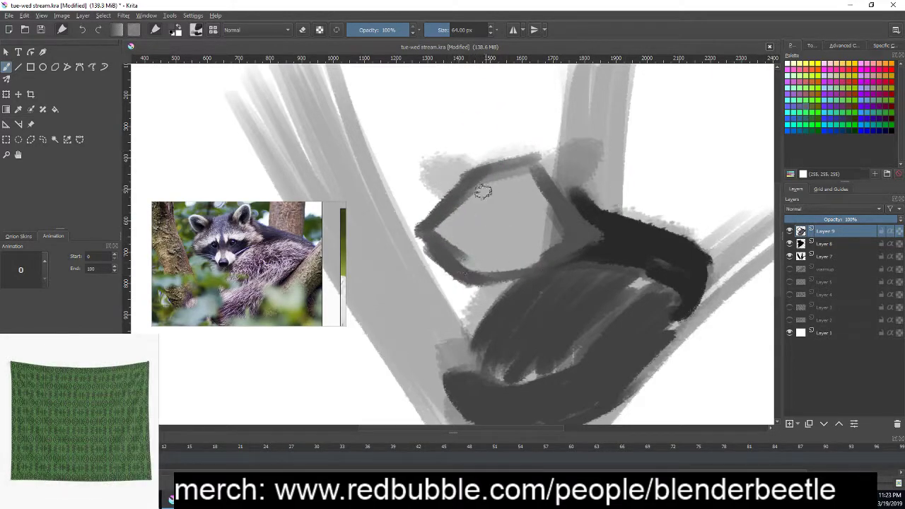
mouse_move(483, 191)
left_mouse_down()
mouse_move(446, 220)
mouse_move(495, 177)
mouse_move(501, 240)
mouse_move(559, 245)
left_mouse_up()
mouse_move(498, 173)
left_mouse_down()
mouse_move(537, 161)
mouse_move(433, 172)
mouse_move(467, 158)
mouse_move(425, 177)
mouse_move(446, 189)
left_mouse_up()
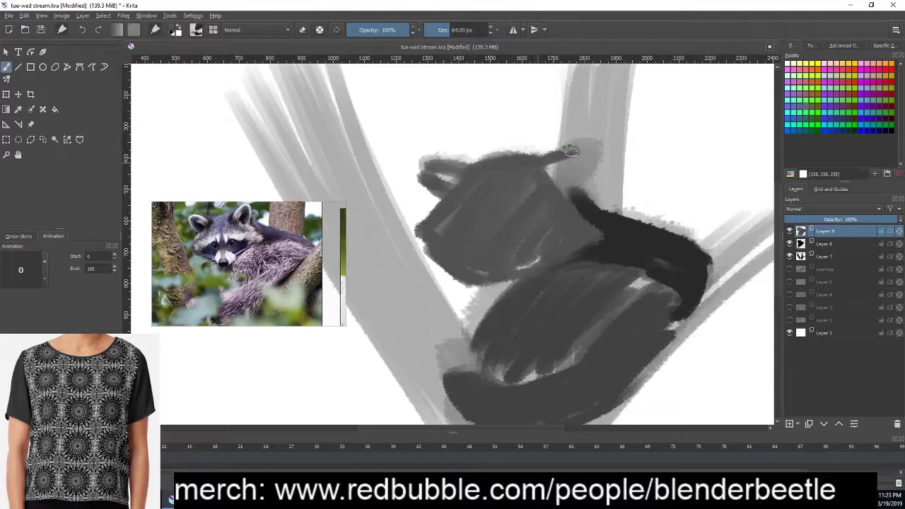
mouse_move(571, 150)
left_mouse_down()
mouse_move(572, 186)
mouse_move(544, 175)
left_mouse_up()
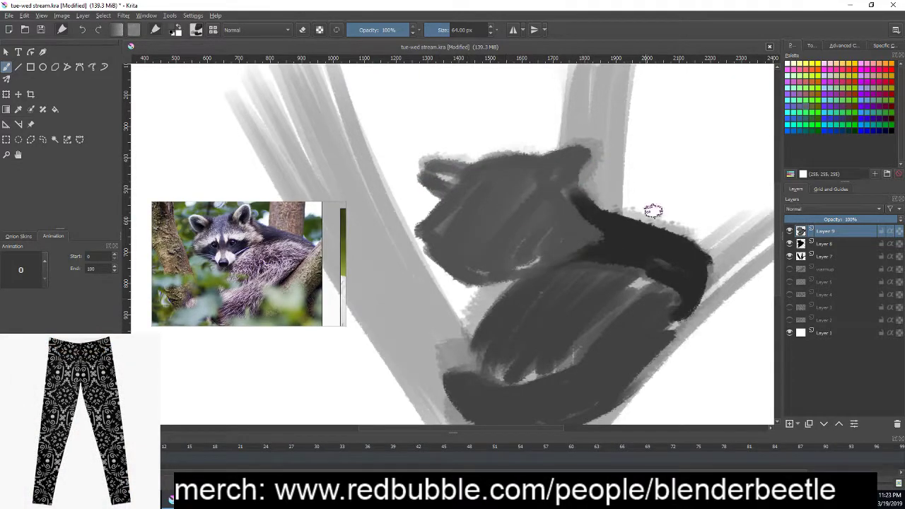
right_click(594, 163)
left_click(635, 186)
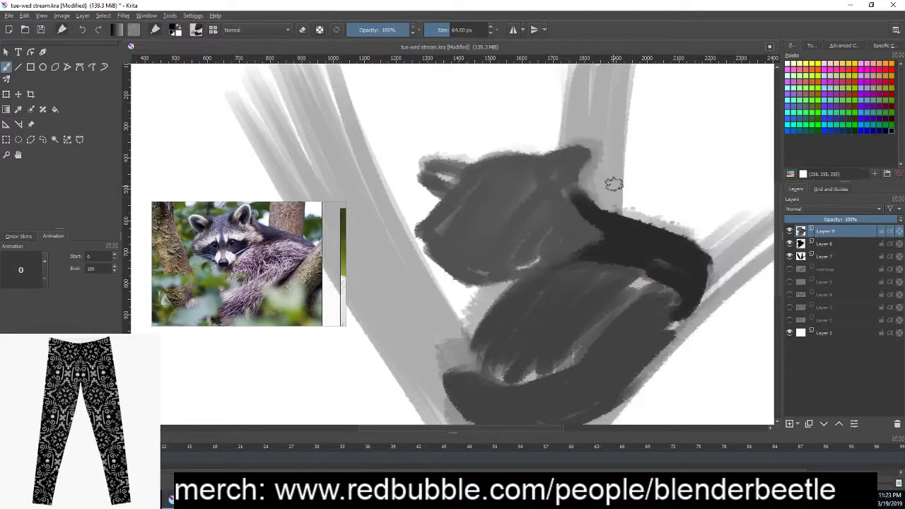
- Darken and round the raccoon's inner ears
scroll(687, 233, "up", 3)
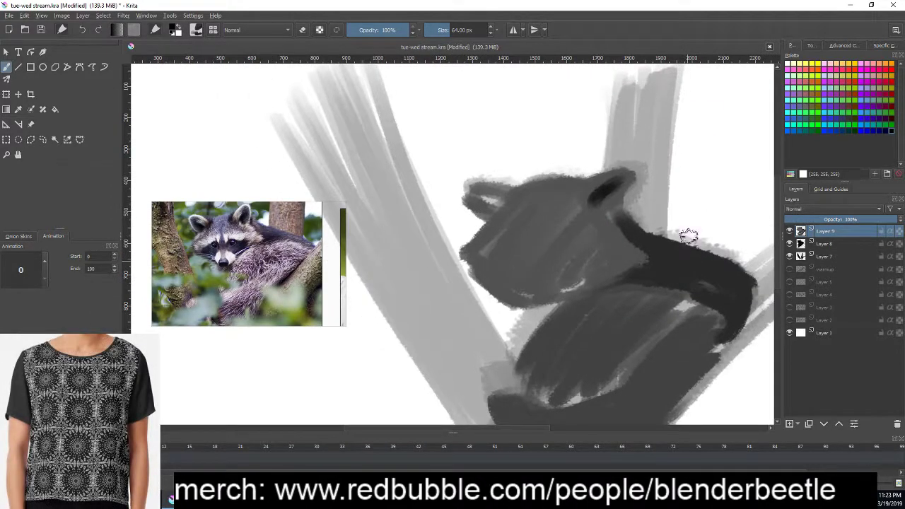
left_click_drag(713, 162, 698, 151)
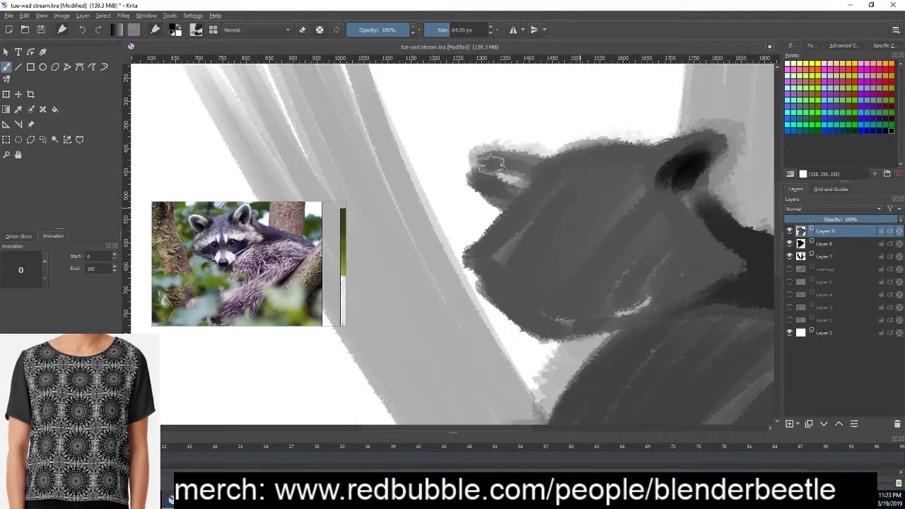
left_click_drag(508, 186, 513, 190)
left_click_drag(559, 260, 576, 264)
mouse_move(506, 180)
left_mouse_down()
mouse_move(538, 189)
mouse_move(604, 265)
mouse_move(639, 146)
left_mouse_up()
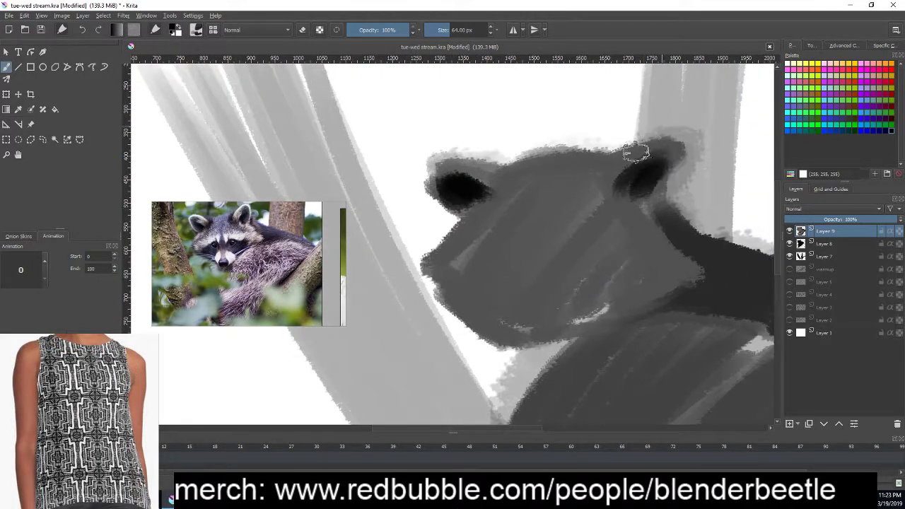
- Paint the black eye mask around and between the eyes, then pick a lighter gray
left_click_drag(633, 255, 649, 235)
left_click_drag(587, 202, 637, 205)
mouse_move(559, 158)
left_mouse_down()
mouse_move(560, 234)
mouse_move(572, 182)
mouse_move(590, 206)
mouse_move(606, 203)
mouse_move(640, 232)
left_mouse_up()
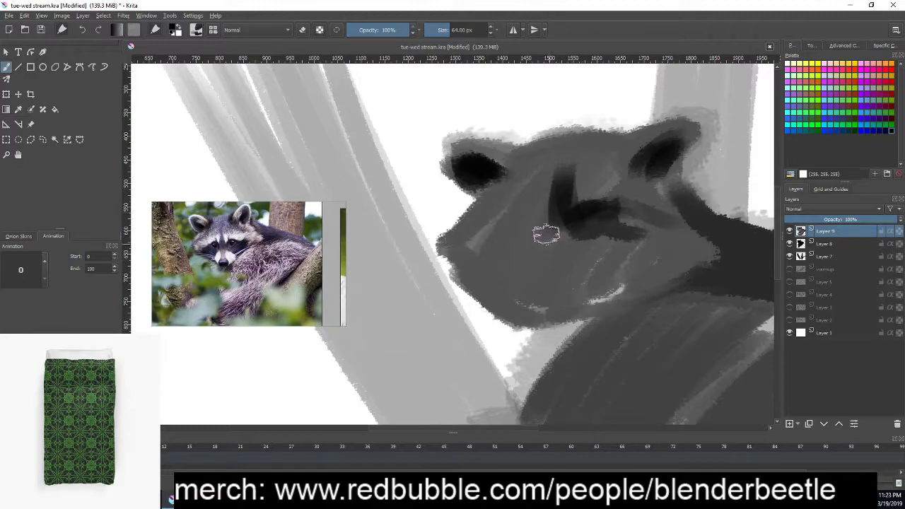
mouse_move(548, 229)
left_mouse_down()
mouse_move(496, 222)
mouse_move(522, 219)
mouse_move(435, 247)
mouse_move(485, 283)
mouse_move(547, 242)
mouse_move(465, 259)
mouse_move(559, 234)
mouse_move(643, 253)
mouse_move(606, 233)
mouse_move(672, 229)
mouse_move(592, 215)
mouse_move(647, 233)
mouse_move(659, 262)
mouse_move(616, 273)
mouse_move(575, 263)
mouse_move(598, 294)
left_mouse_up()
right_click(577, 256)
left_click(572, 258)
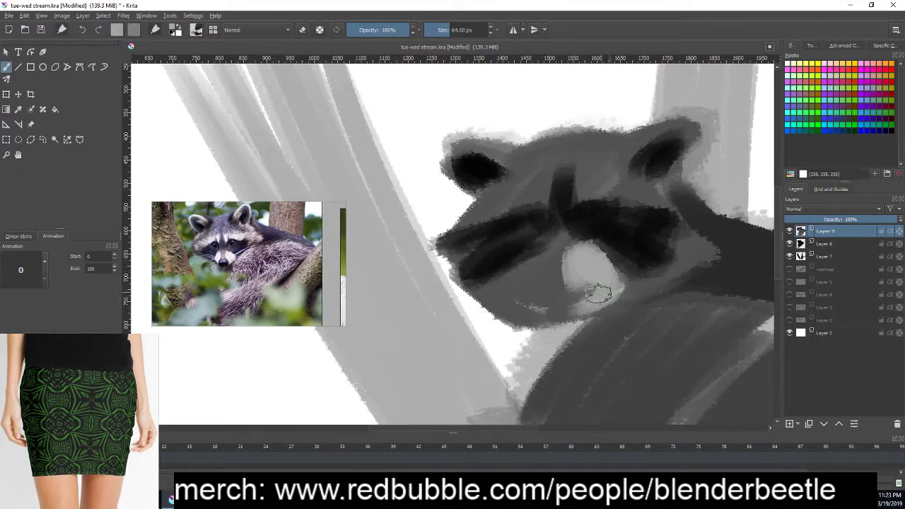
- Lighten the left side of the muzzle and add a dark stroke down its center
mouse_move(523, 280)
left_mouse_down()
mouse_move(491, 293)
mouse_move(513, 276)
mouse_move(523, 299)
mouse_move(489, 283)
mouse_move(512, 311)
left_mouse_up()
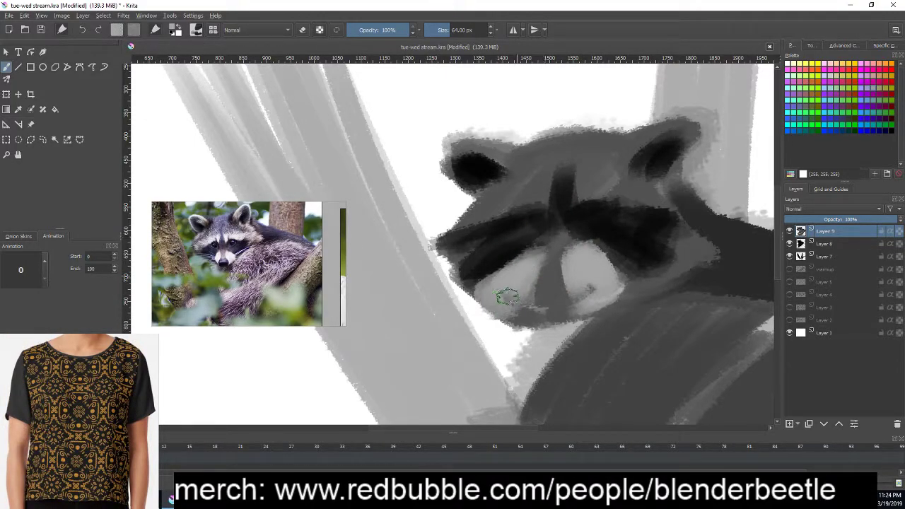
right_click(576, 244)
right_click(582, 228)
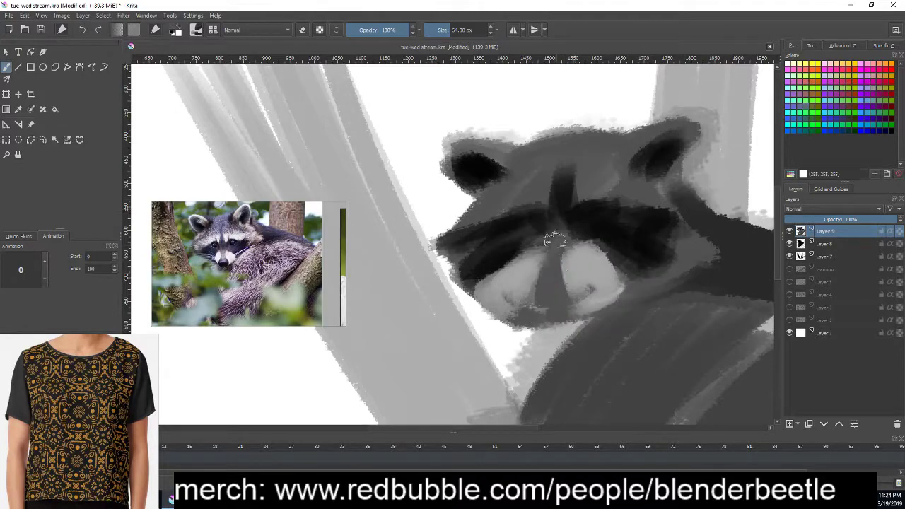
right_click(554, 258)
left_click(563, 251)
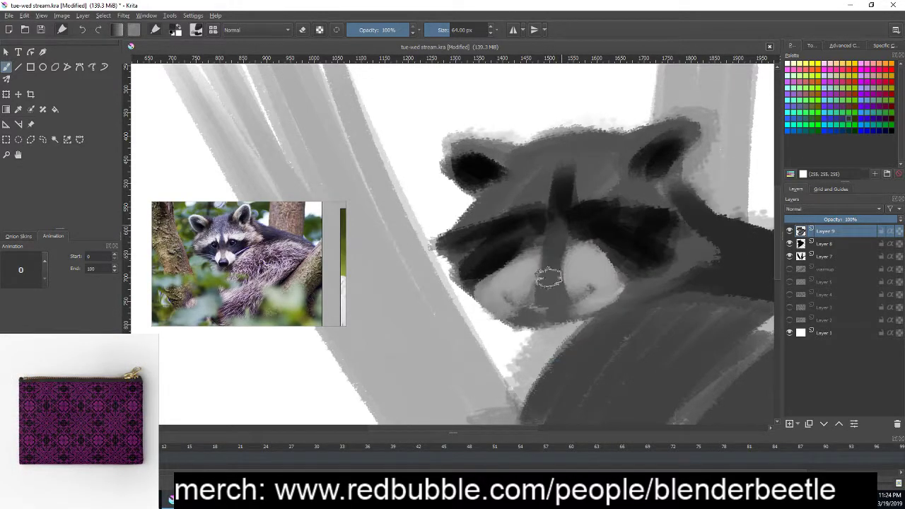
left_click_drag(560, 238, 556, 248)
- Paint the raccoon's dark nose and lighten the muzzle around it
right_click(550, 268)
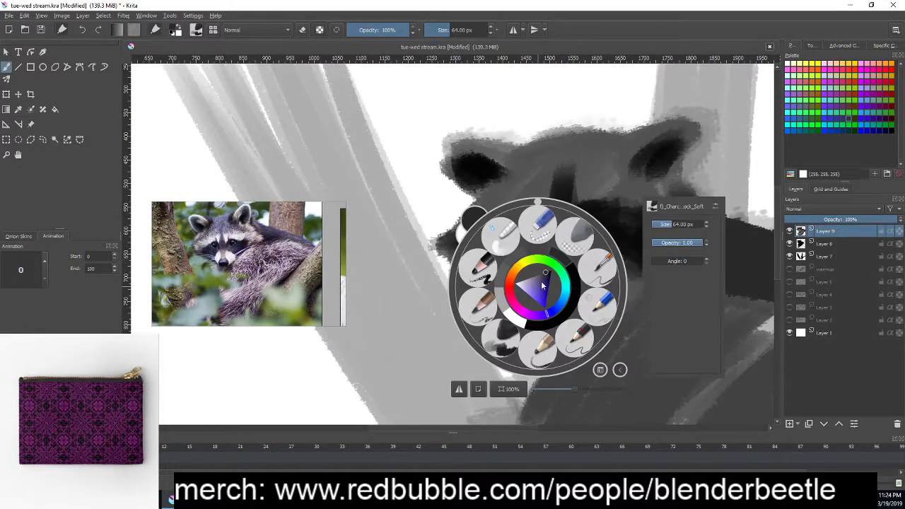
left_click(573, 285)
mouse_move(532, 306)
left_mouse_down()
mouse_move(542, 290)
mouse_move(549, 305)
mouse_move(545, 289)
mouse_move(559, 311)
left_mouse_up()
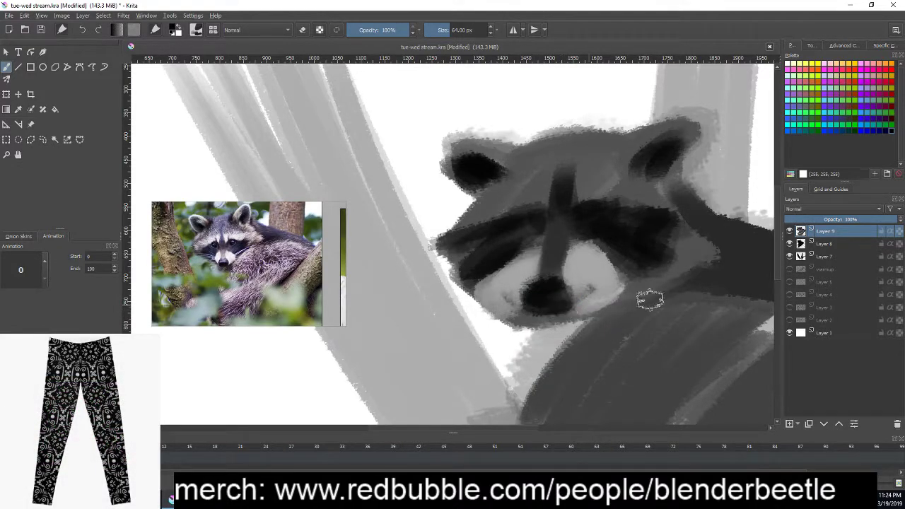
left_click_drag(649, 297, 662, 257)
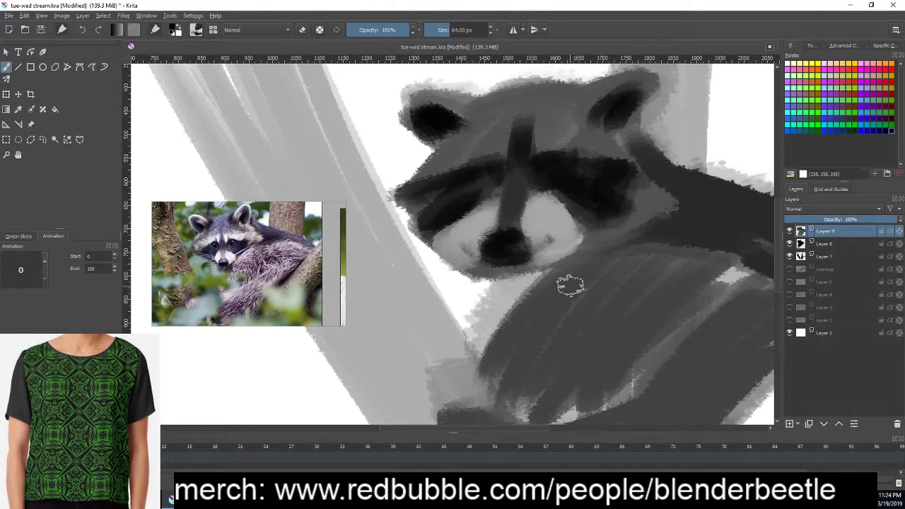
right_click(570, 285)
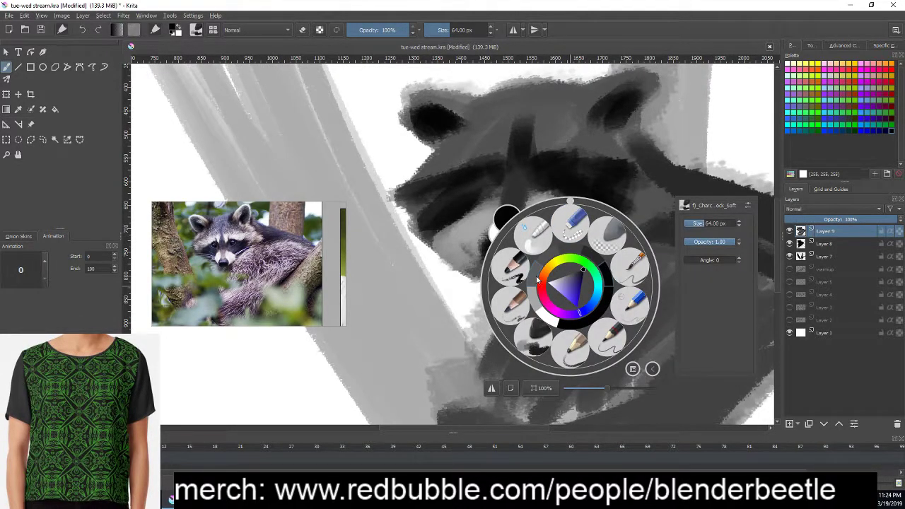
right_click(536, 300)
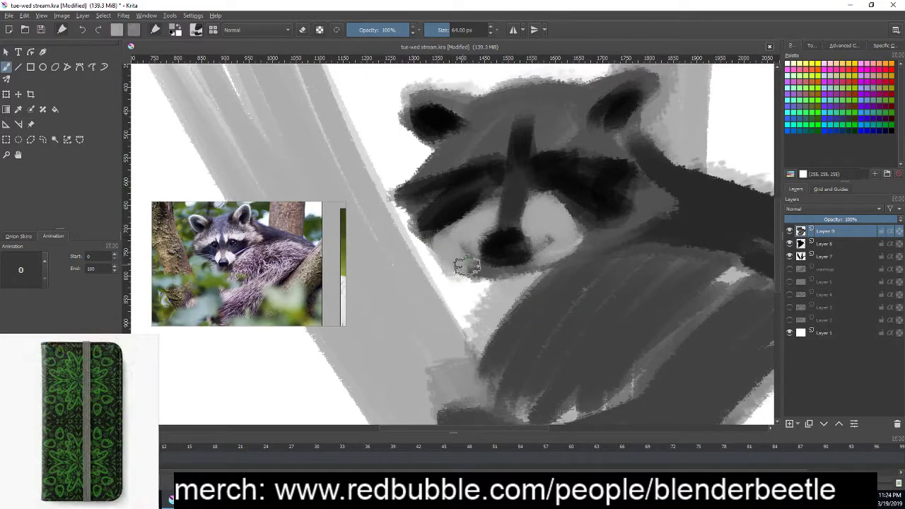
right_click(494, 269)
right_click(518, 243)
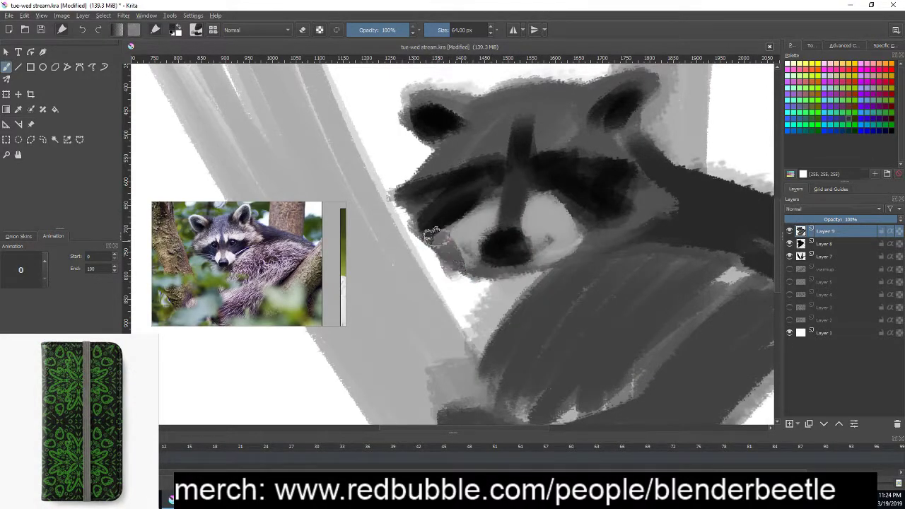
left_click_drag(508, 261, 461, 202)
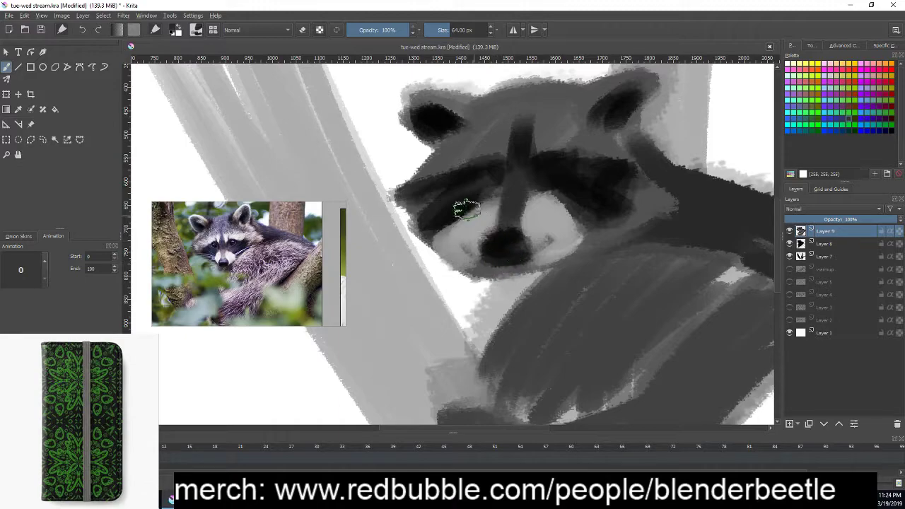
- Paint light grey across the brow and over the forehead stripe; shrink brush to 26 px
key("e")
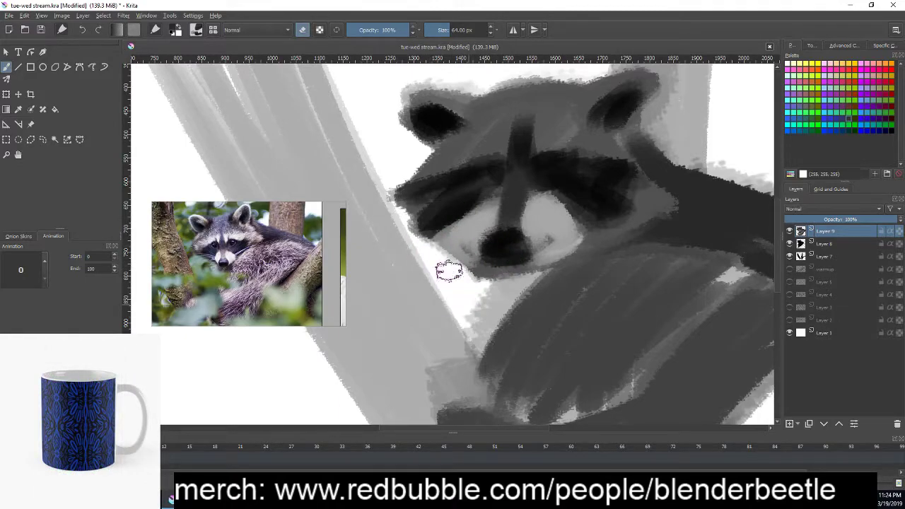
left_click_drag(626, 277, 597, 277)
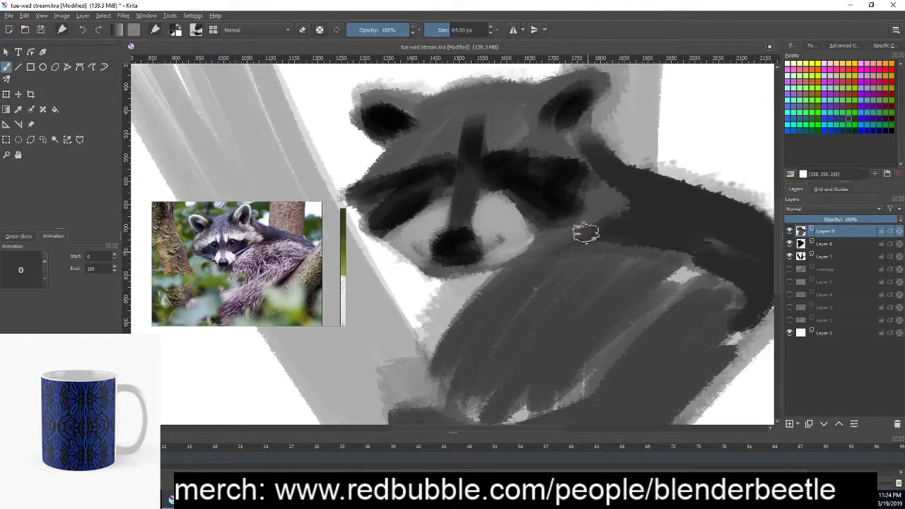
right_click(585, 244)
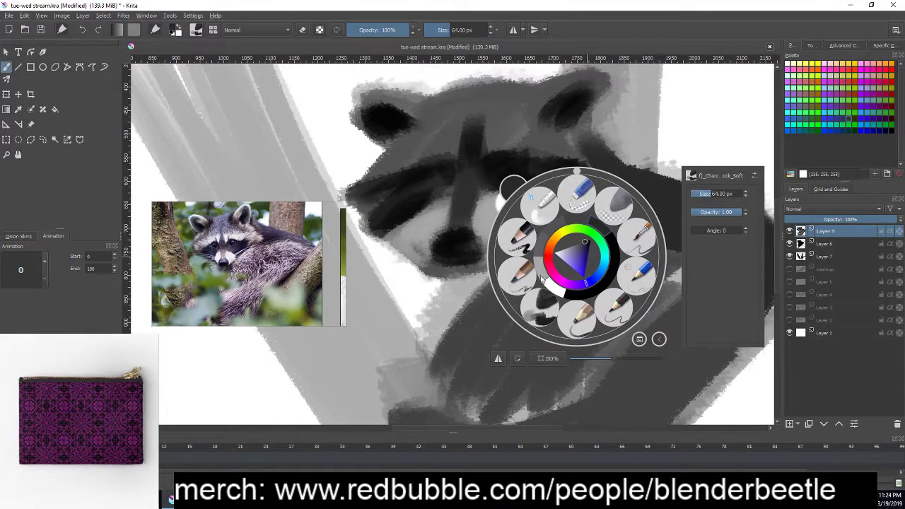
right_click(573, 236)
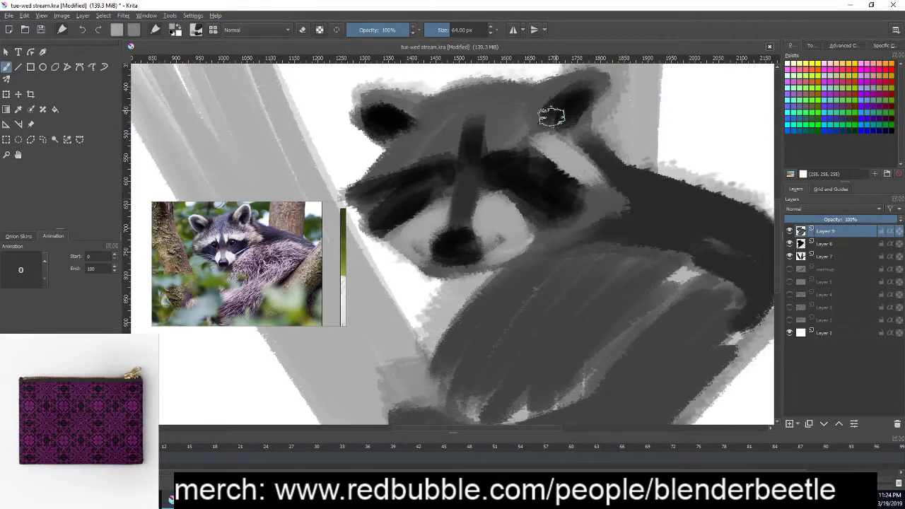
mouse_move(513, 144)
left_mouse_down()
mouse_move(580, 167)
mouse_move(606, 203)
left_mouse_up()
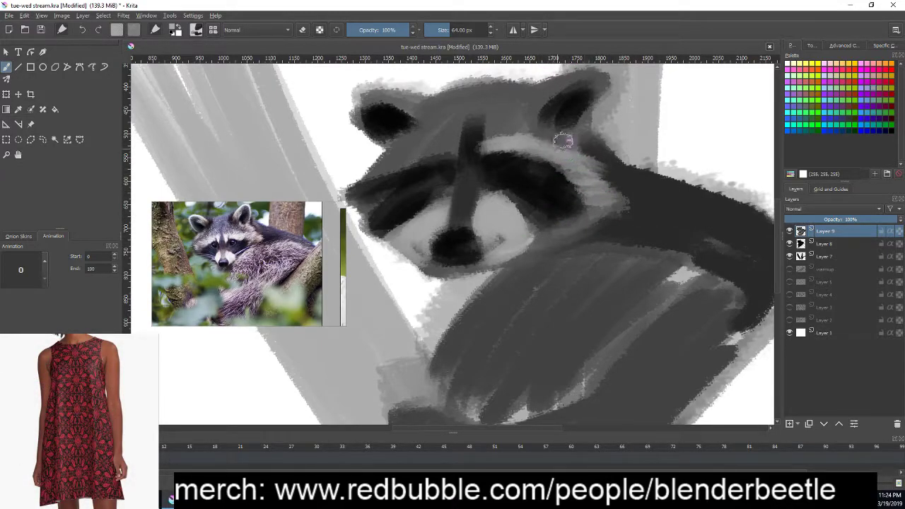
left_click_drag(447, 160, 428, 153)
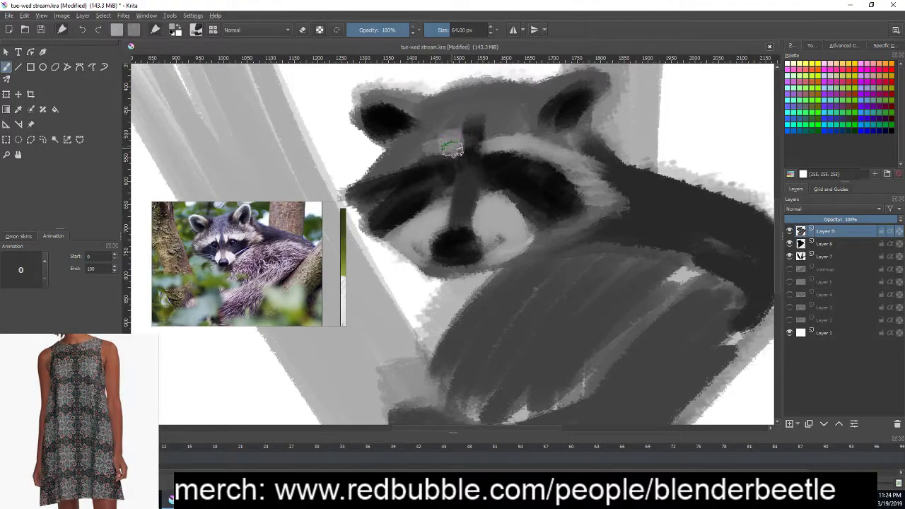
left_click_drag(514, 152, 599, 215)
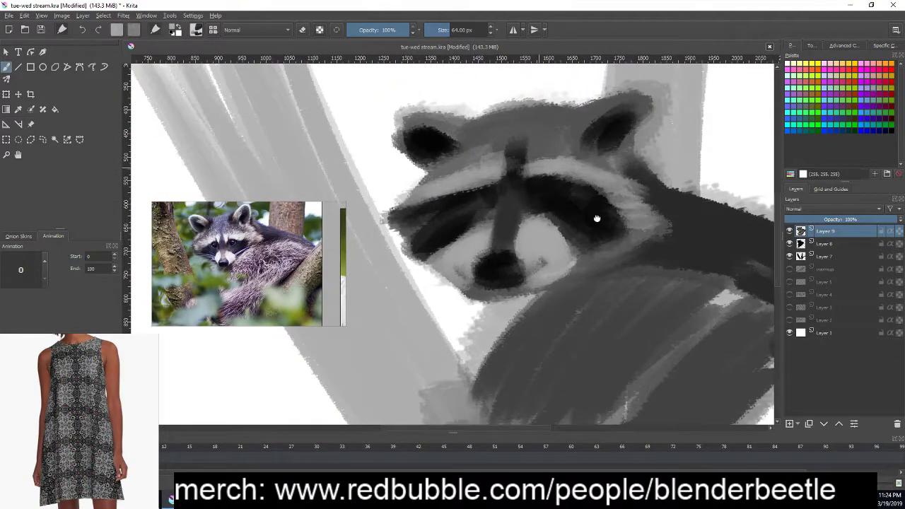
left_click_drag(669, 223, 606, 125)
- Paint light rims along the raccoon's right and left ears
right_click(577, 169)
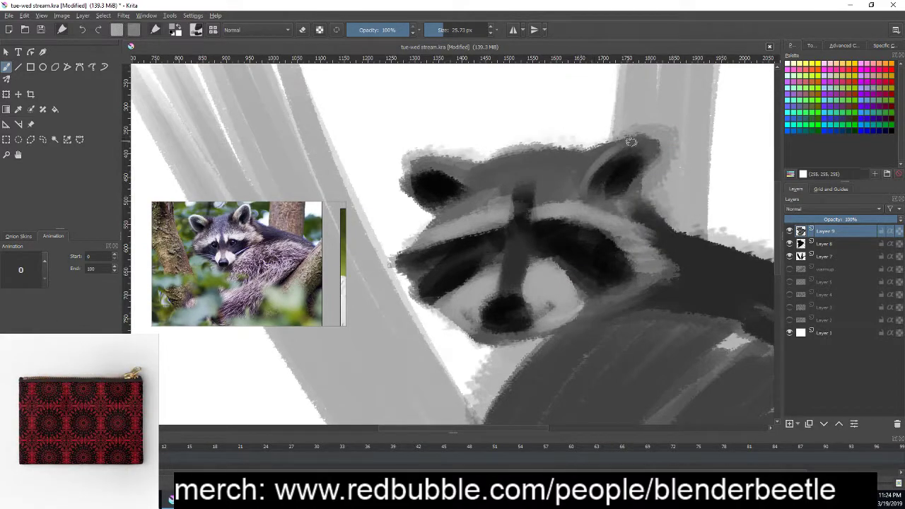
mouse_move(587, 179)
left_mouse_down()
mouse_move(618, 148)
mouse_move(639, 185)
left_mouse_up()
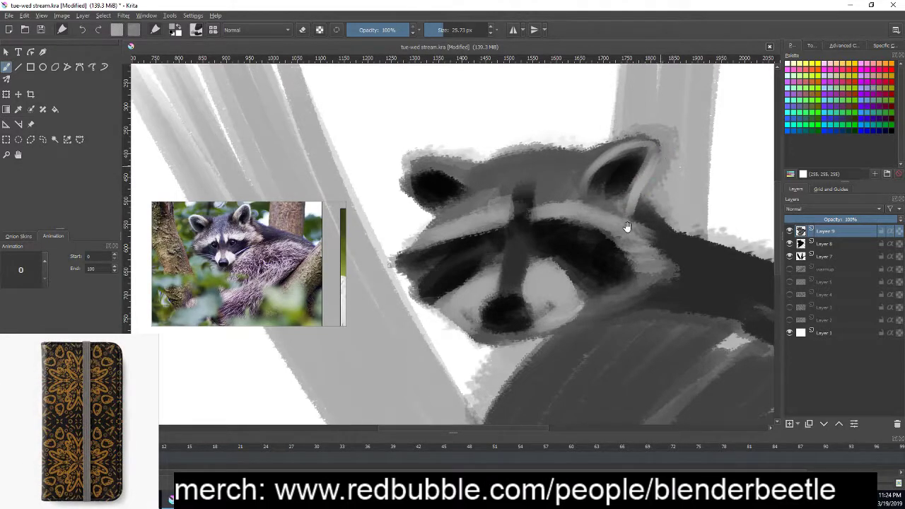
left_click_drag(627, 226, 706, 278)
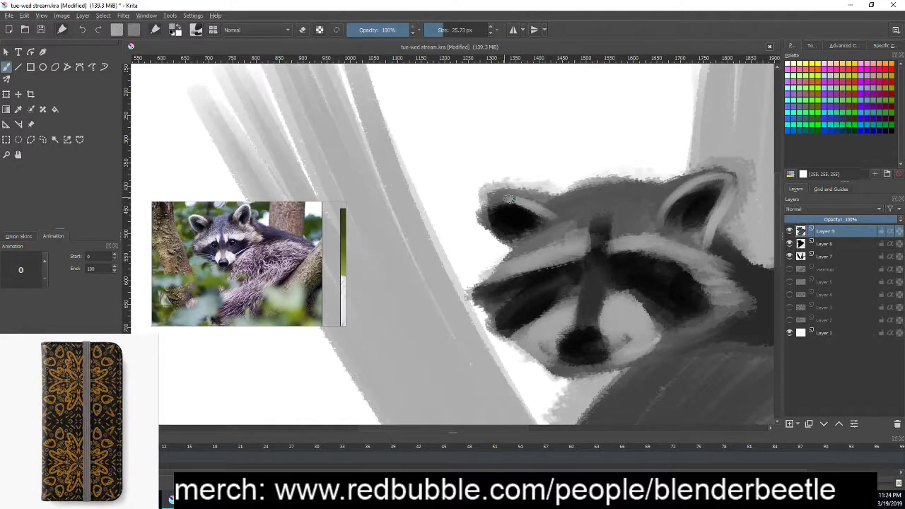
left_click_drag(509, 199, 510, 232)
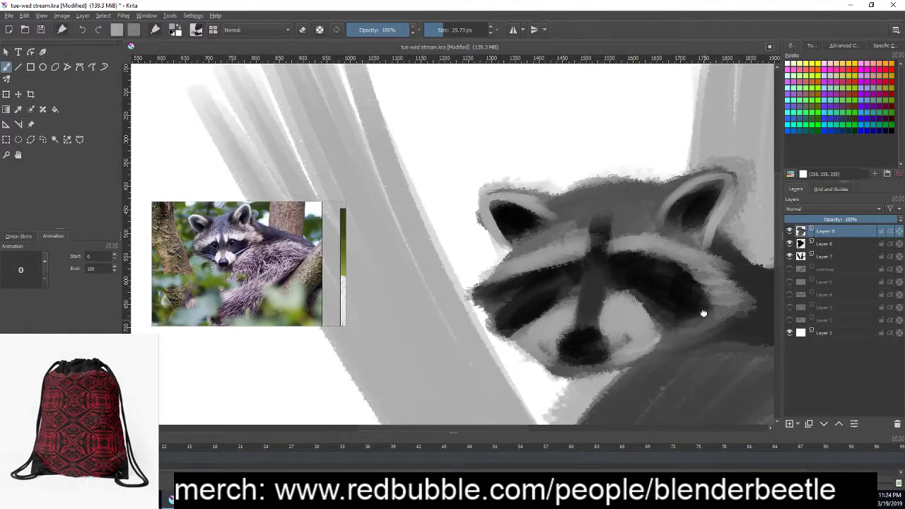
scroll(703, 313, "up", 2)
- Darken the nose bridge and erase part of the dark cheek-edge stroke
right_click(513, 240)
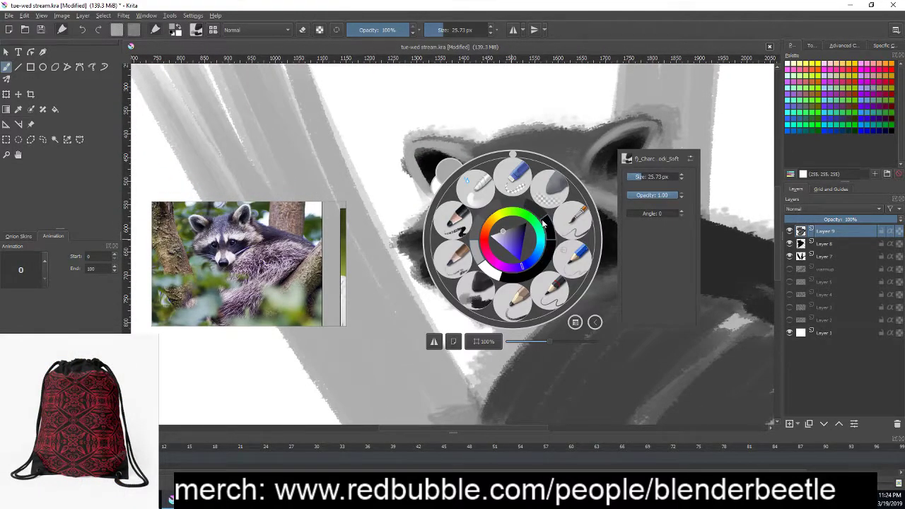
right_click(507, 240)
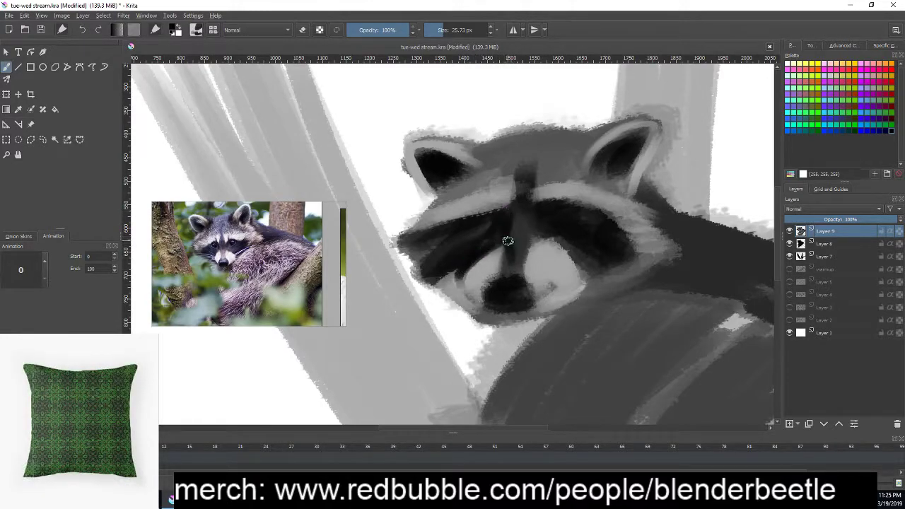
mouse_move(508, 241)
left_mouse_down()
mouse_move(516, 276)
mouse_move(537, 231)
left_mouse_up()
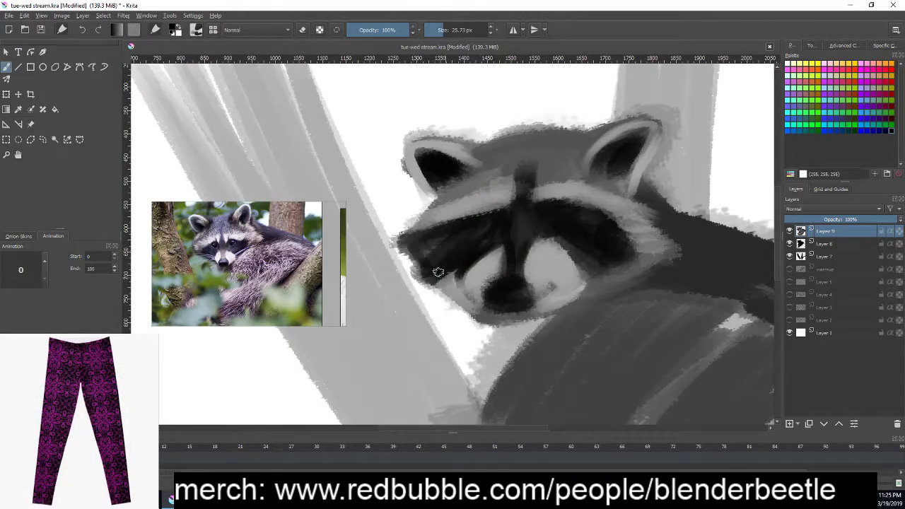
key("e")
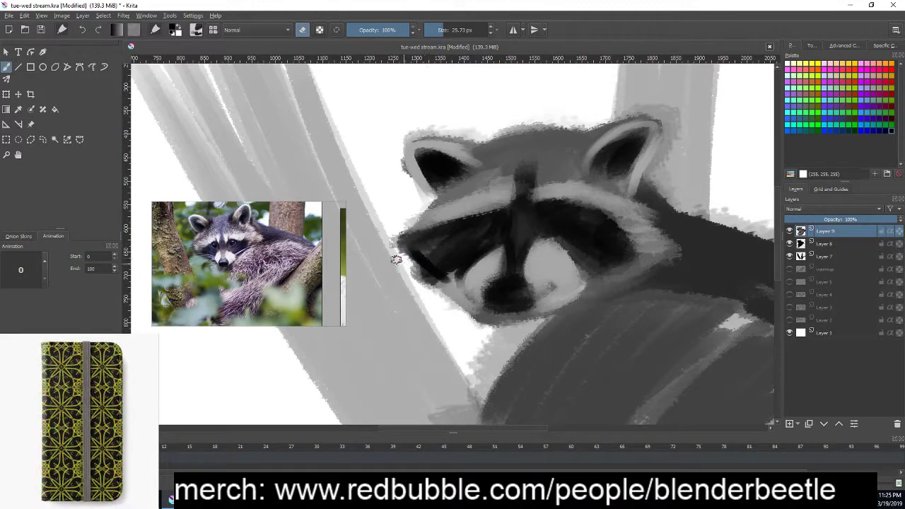
left_click_drag(396, 259, 447, 301)
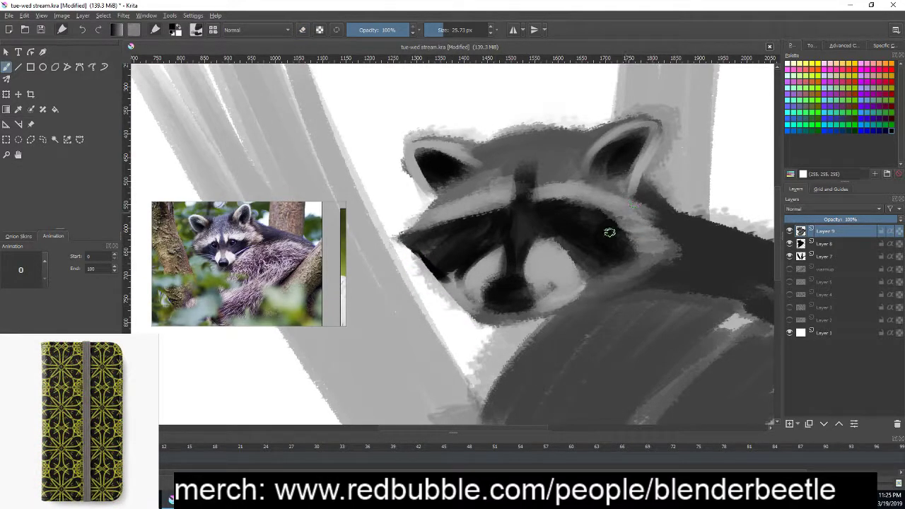
- Hide Layer 8 and pick a light grey from the pop-up palette
left_click(790, 244)
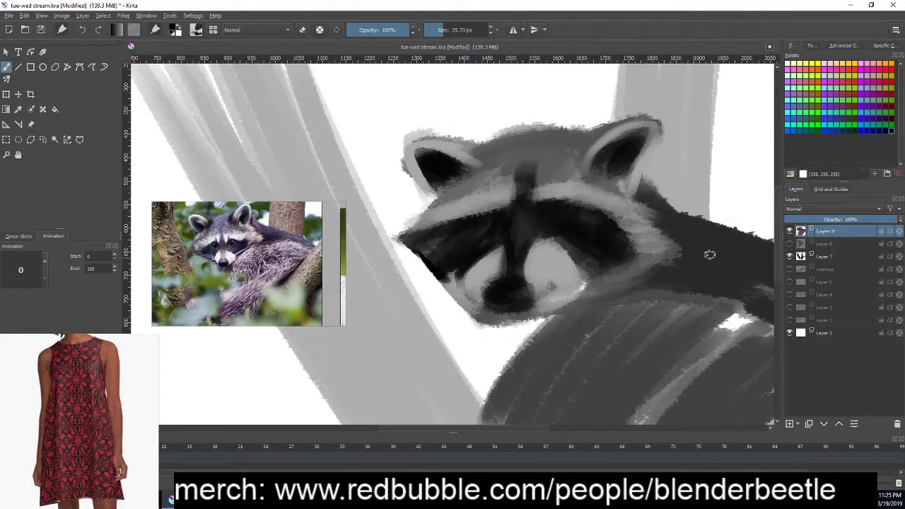
key("p")
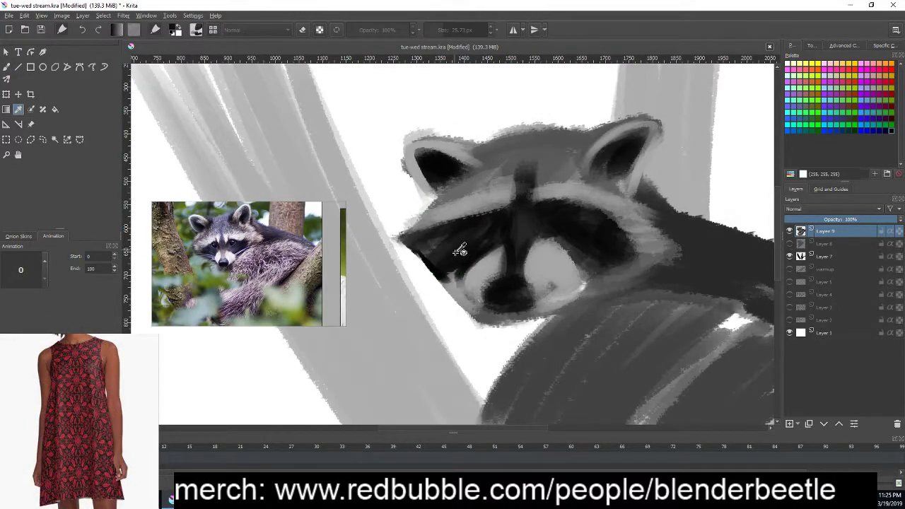
key("b")
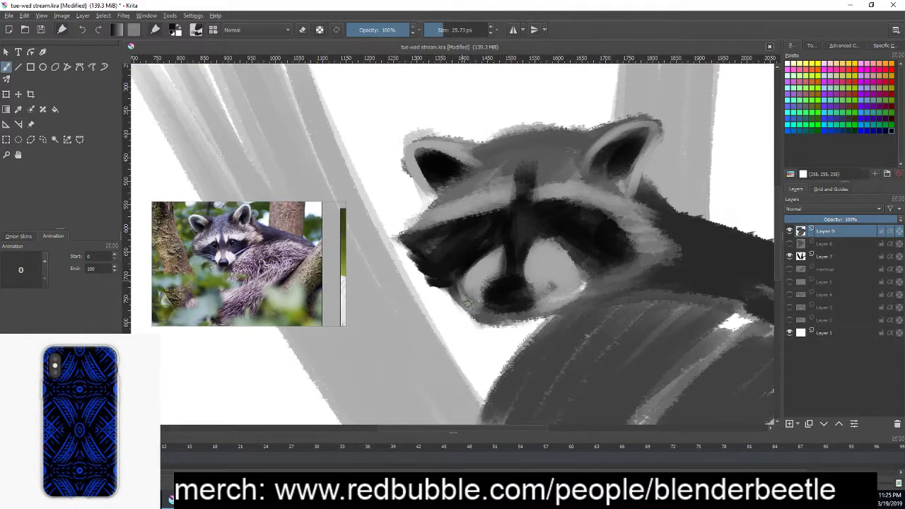
right_click(508, 272)
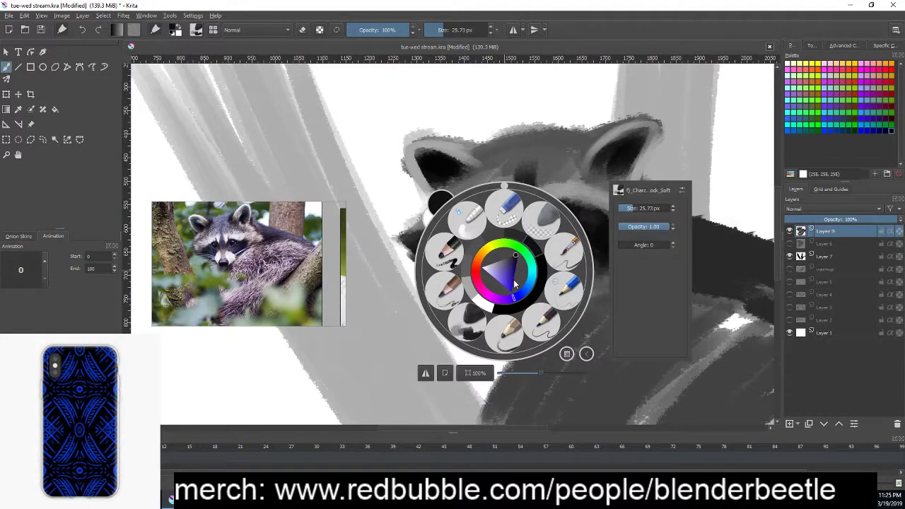
left_click(467, 290)
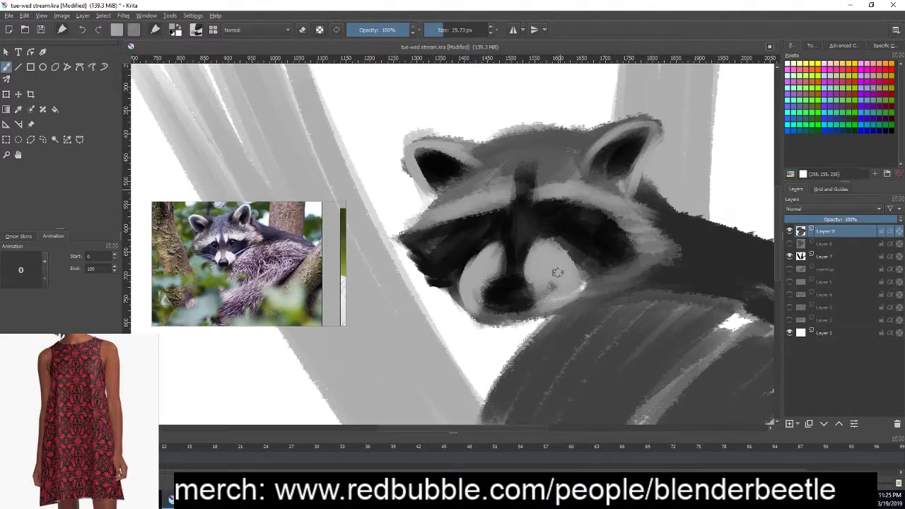
- Darken the nose in near-black, extending it down and to the left
right_click(570, 290)
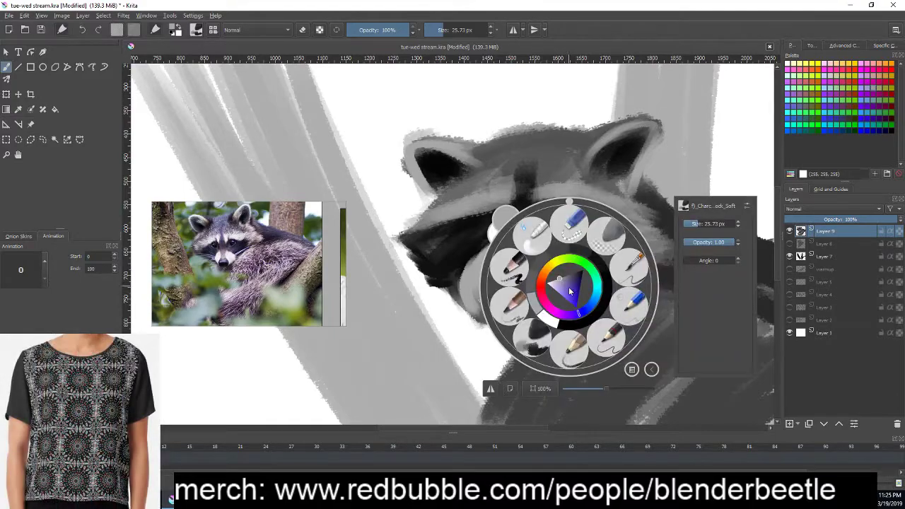
left_click(585, 324)
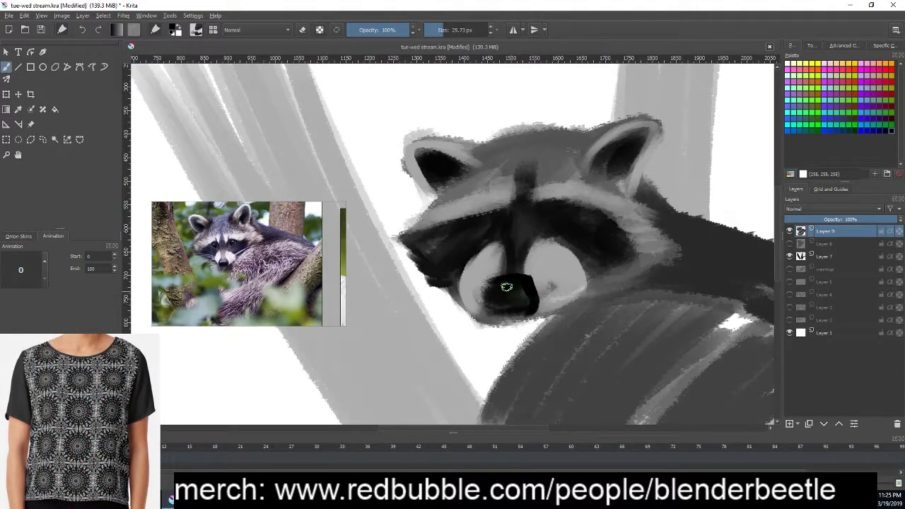
mouse_move(507, 287)
left_mouse_down()
mouse_move(504, 316)
mouse_move(620, 351)
left_mouse_up()
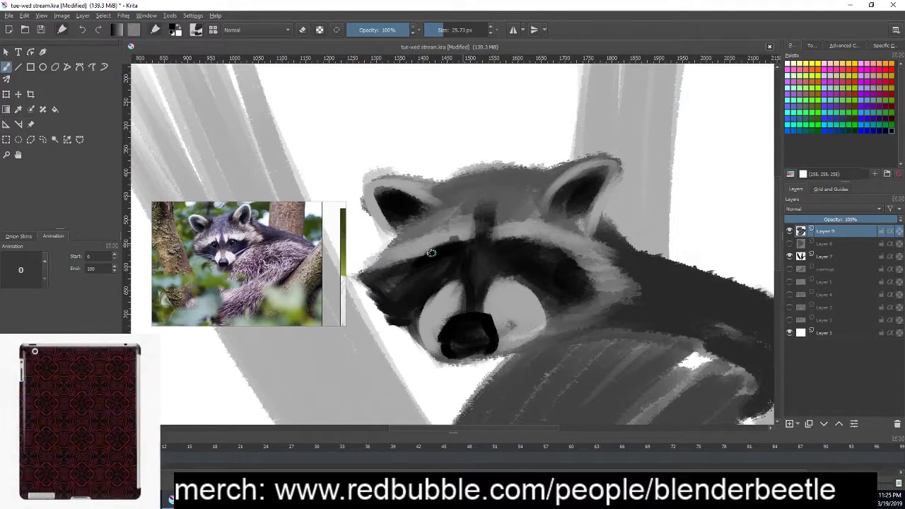
- Paint dark grey fur strokes on the chest, under the chin and under the nose
left_click_drag(460, 251, 629, 244)
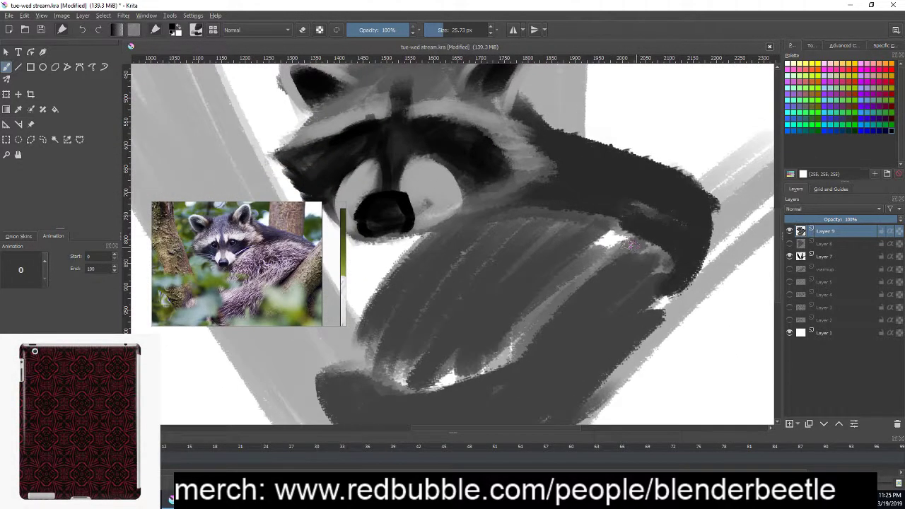
right_click(601, 244)
left_click(462, 255)
left_click_drag(441, 230, 378, 311)
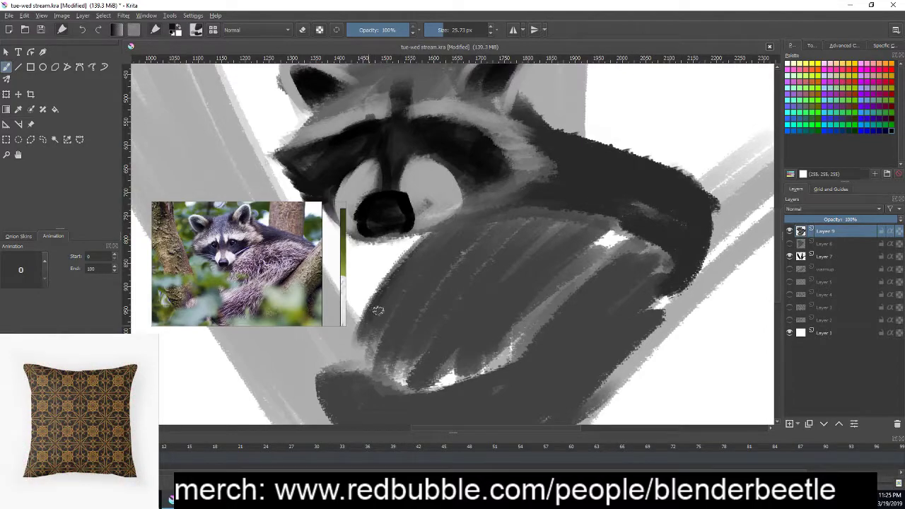
mouse_move(387, 247)
left_mouse_down()
mouse_move(418, 233)
mouse_move(382, 255)
mouse_move(364, 251)
left_mouse_up()
left_click_drag(421, 237, 379, 287)
mouse_move(378, 244)
left_mouse_down()
mouse_move(372, 293)
mouse_move(486, 299)
left_mouse_up()
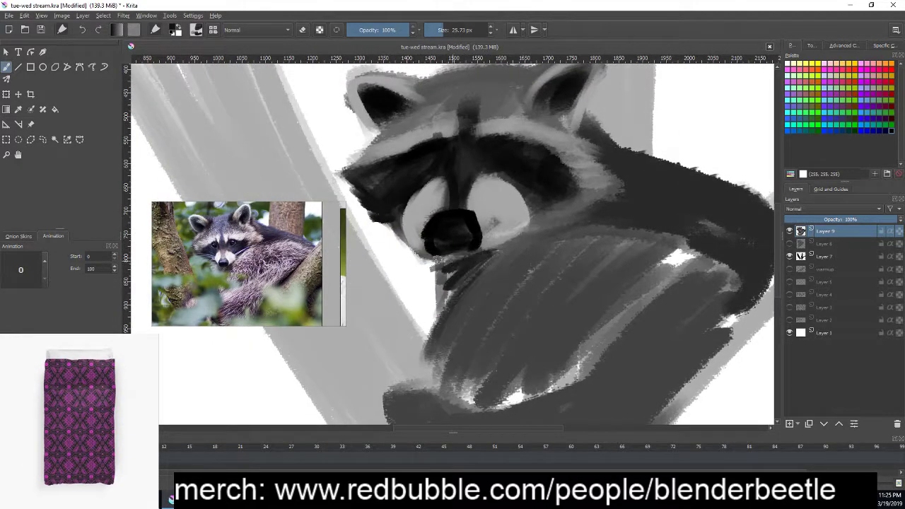
mouse_move(436, 261)
left_mouse_down()
mouse_move(479, 255)
mouse_move(444, 290)
mouse_move(439, 318)
left_mouse_up()
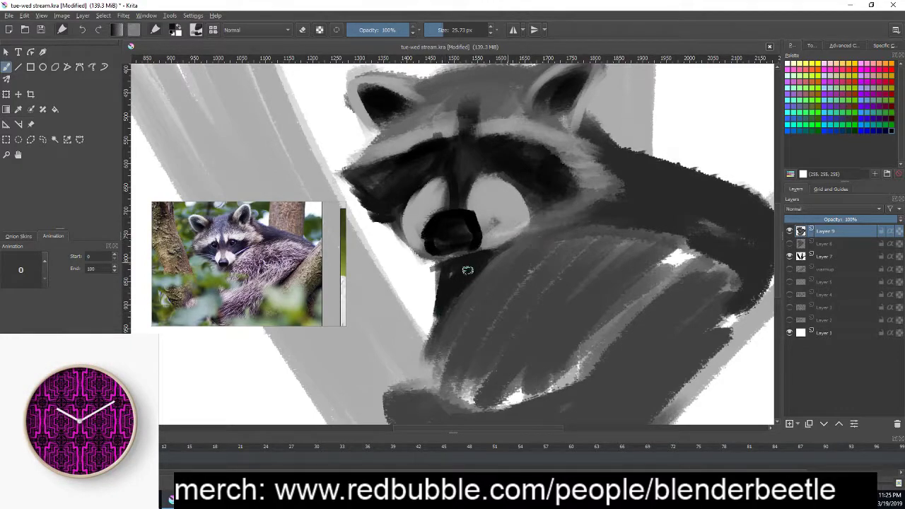
- Move the view onto the raccoon's chest and bring up the pop-up palette
left_click_drag(462, 152, 501, 191)
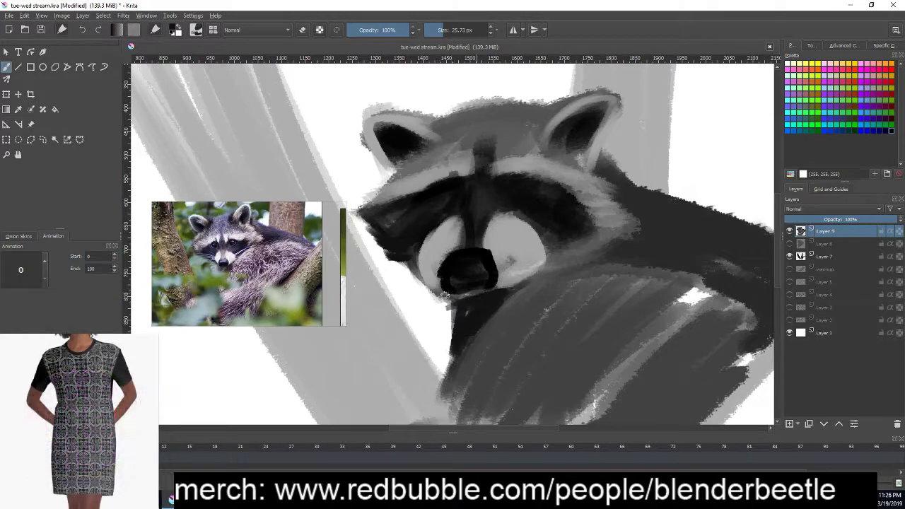
right_click(483, 279)
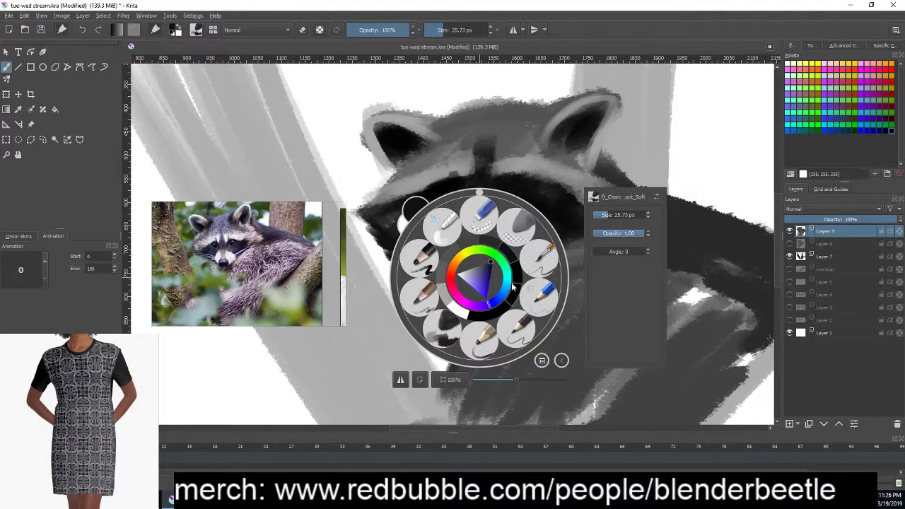
right_click(463, 249)
right_click(481, 244)
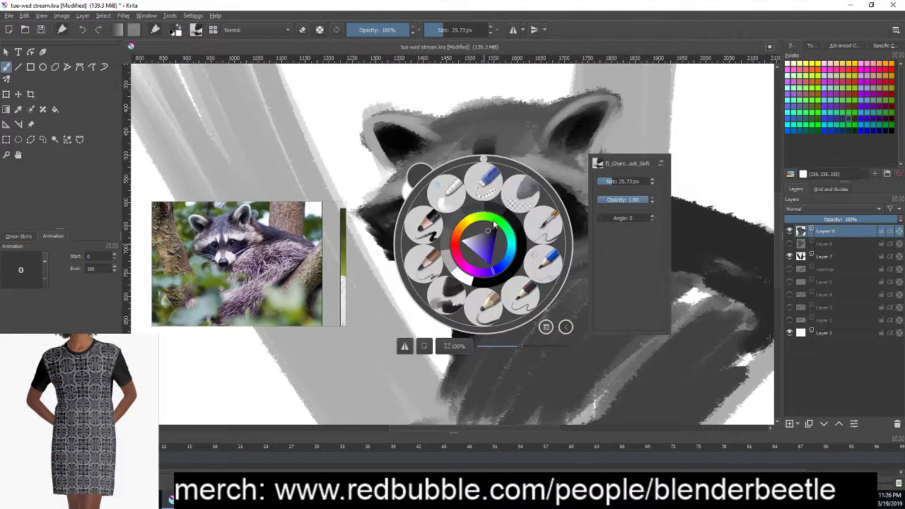
right_click(456, 261)
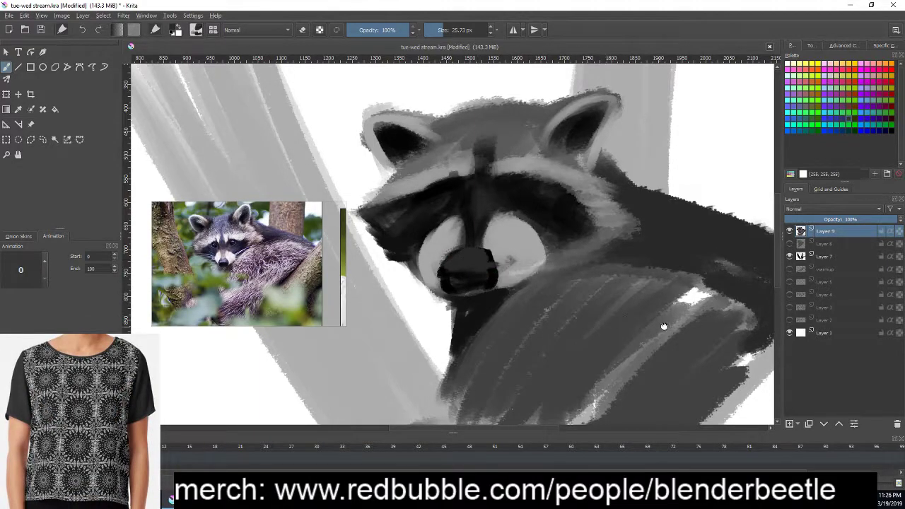
left_click_drag(664, 326, 582, 338)
right_click(576, 286)
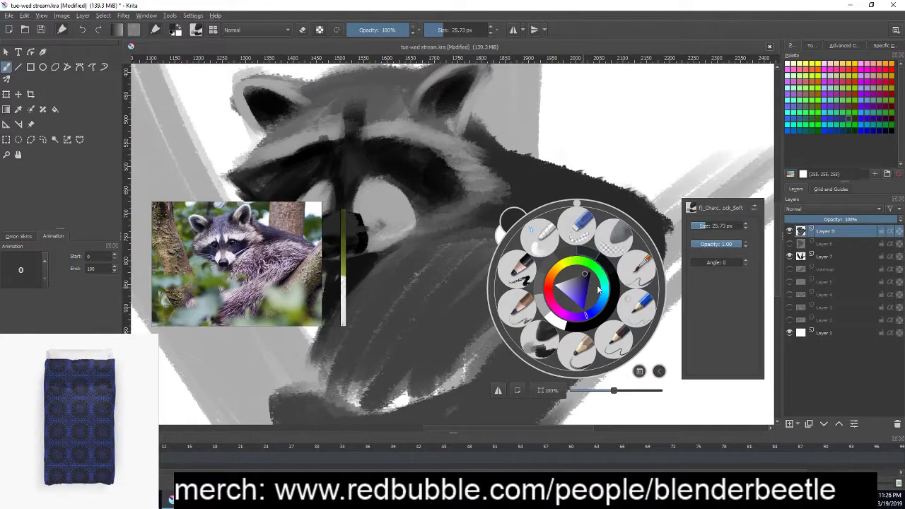
- Paint light curved fur strands on the neck and diagonally across the chest
left_click(543, 312)
left_click_drag(532, 253, 529, 290)
left_click_drag(555, 239, 544, 289)
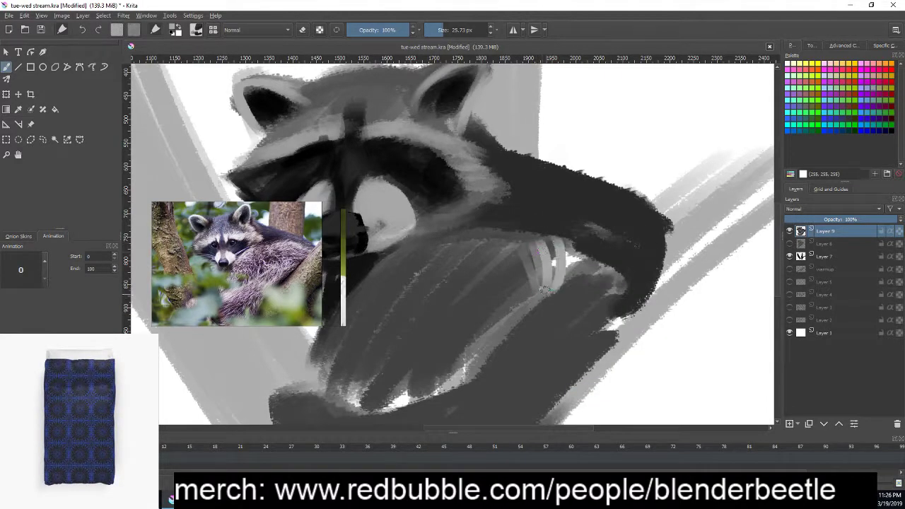
mouse_move(538, 245)
left_mouse_down()
mouse_move(500, 297)
mouse_move(445, 283)
left_mouse_up()
left_click_drag(502, 233, 425, 279)
left_click_drag(488, 231, 405, 283)
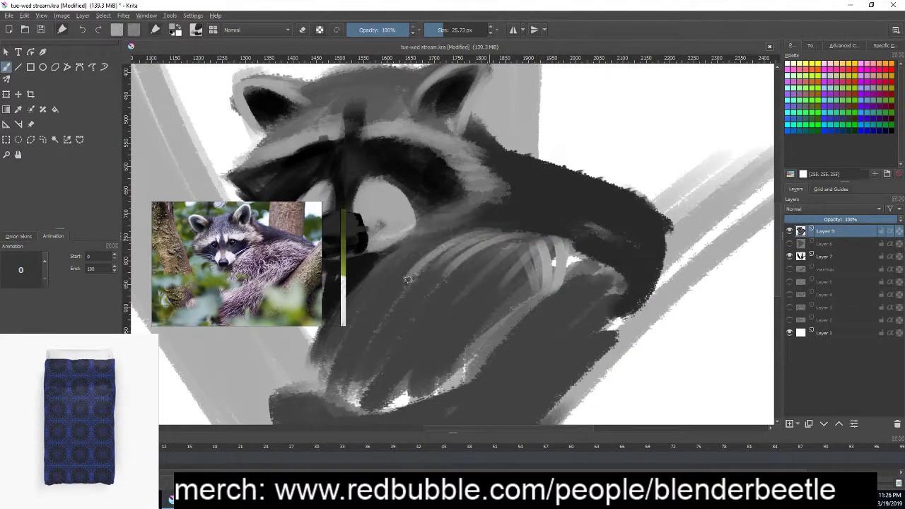
left_click_drag(453, 240, 375, 295)
left_click_drag(417, 249, 375, 312)
left_click_drag(459, 244, 424, 306)
mouse_move(492, 242)
left_mouse_down()
mouse_move(457, 300)
mouse_move(487, 306)
left_mouse_up()
left_click_drag(526, 248, 496, 312)
left_click_drag(541, 265, 520, 318)
left_click_drag(562, 285, 549, 308)
mouse_move(584, 260)
left_mouse_down()
mouse_move(563, 322)
mouse_move(621, 269)
left_mouse_up()
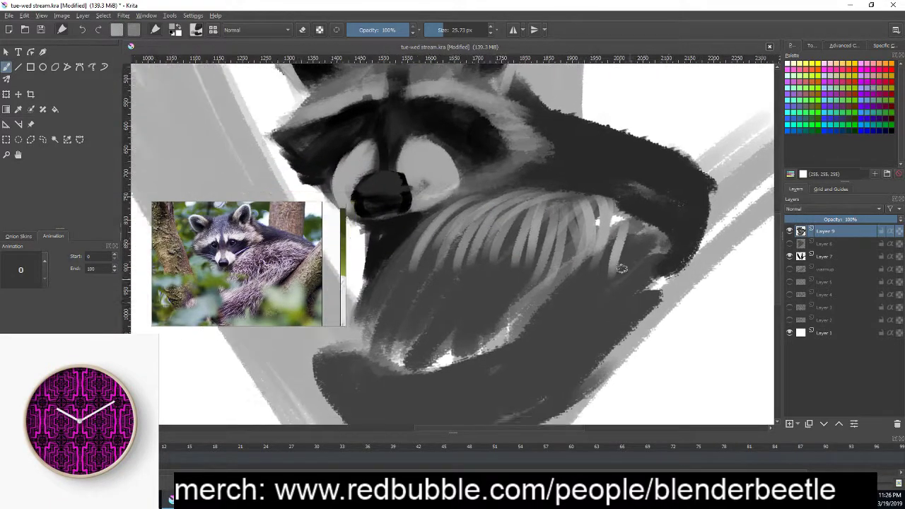
- Add light strands along the right end and lower-right edge of the chest fur
mouse_move(645, 208)
left_mouse_down()
mouse_move(621, 242)
mouse_move(622, 263)
mouse_move(652, 231)
left_mouse_up()
left_click_drag(681, 207, 674, 236)
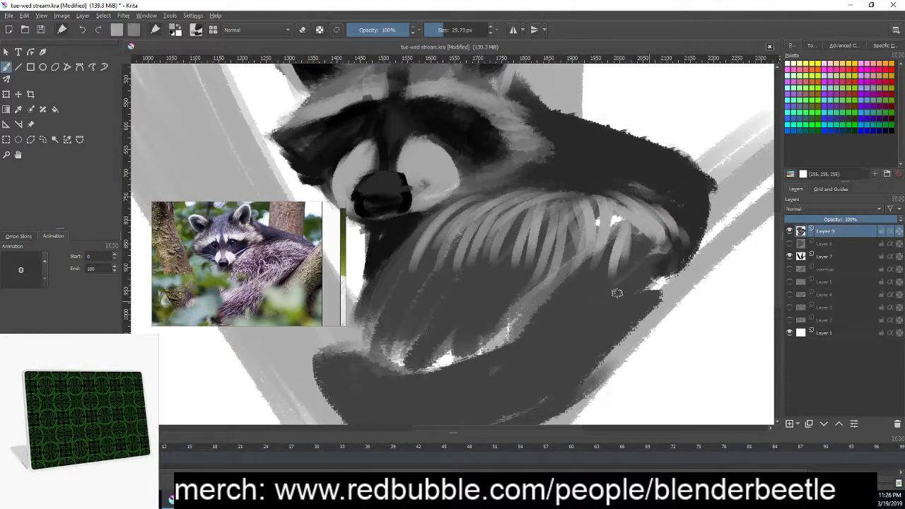
left_click_drag(644, 263, 636, 308)
mouse_move(623, 338)
left_mouse_down()
mouse_move(655, 308)
mouse_move(594, 364)
left_mouse_up()
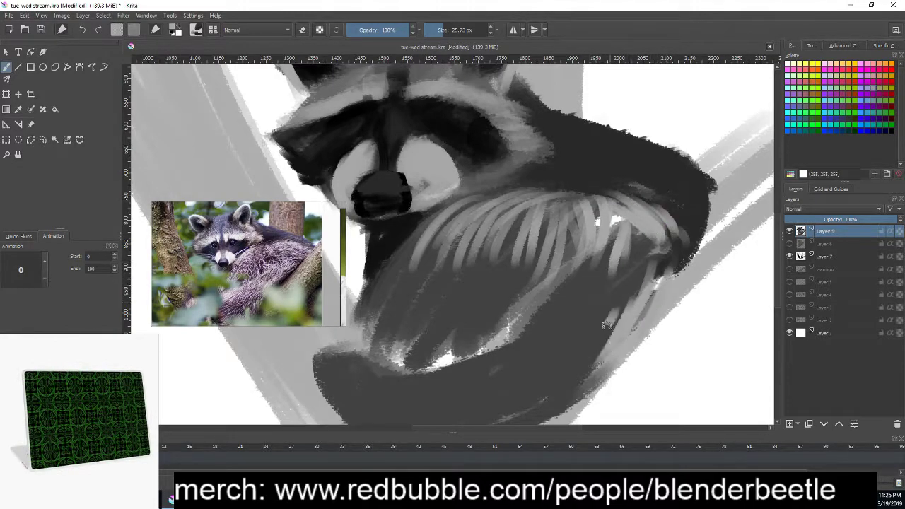
left_click_drag(612, 323, 578, 373)
left_click_drag(657, 288, 634, 328)
left_click_drag(638, 268, 566, 333)
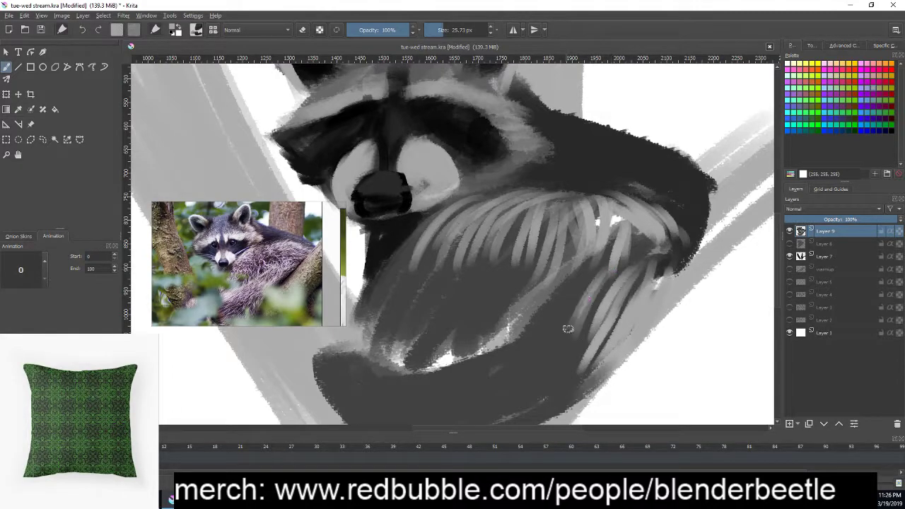
mouse_move(601, 265)
left_mouse_down()
mouse_move(541, 322)
mouse_move(549, 370)
left_mouse_up()
mouse_move(566, 304)
left_mouse_down()
mouse_move(606, 273)
mouse_move(552, 312)
left_mouse_up()
mouse_move(575, 244)
left_mouse_down()
mouse_move(538, 318)
mouse_move(523, 322)
mouse_move(518, 233)
mouse_move(485, 310)
left_mouse_up()
mouse_move(497, 225)
left_mouse_down()
mouse_move(467, 312)
mouse_move(452, 319)
left_mouse_up()
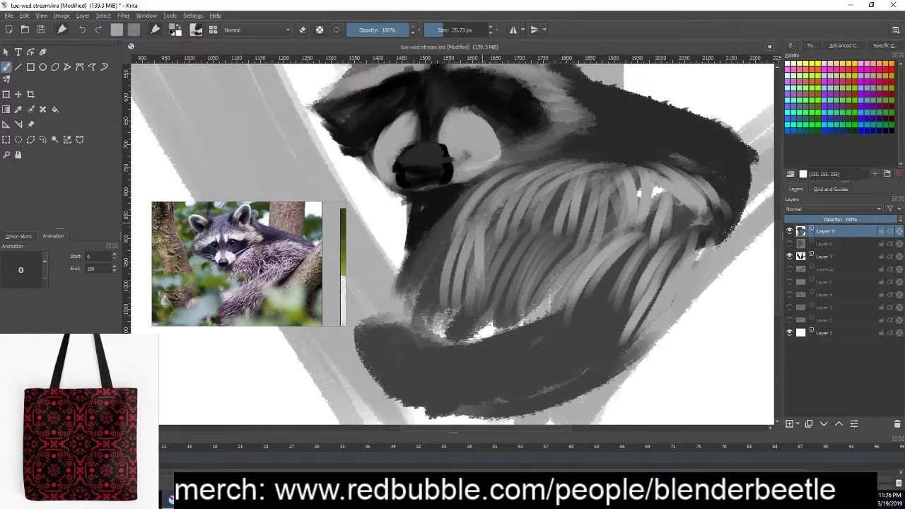
left_click_drag(455, 220, 425, 309)
left_click_drag(496, 314, 525, 254)
- Paint light diagonal fur strands across the curled tail and lower body
mouse_move(400, 322)
left_mouse_down()
mouse_move(449, 354)
mouse_move(424, 368)
left_mouse_up()
mouse_move(368, 341)
left_mouse_down()
mouse_move(424, 391)
mouse_move(488, 413)
left_mouse_up()
left_click_drag(423, 382, 500, 393)
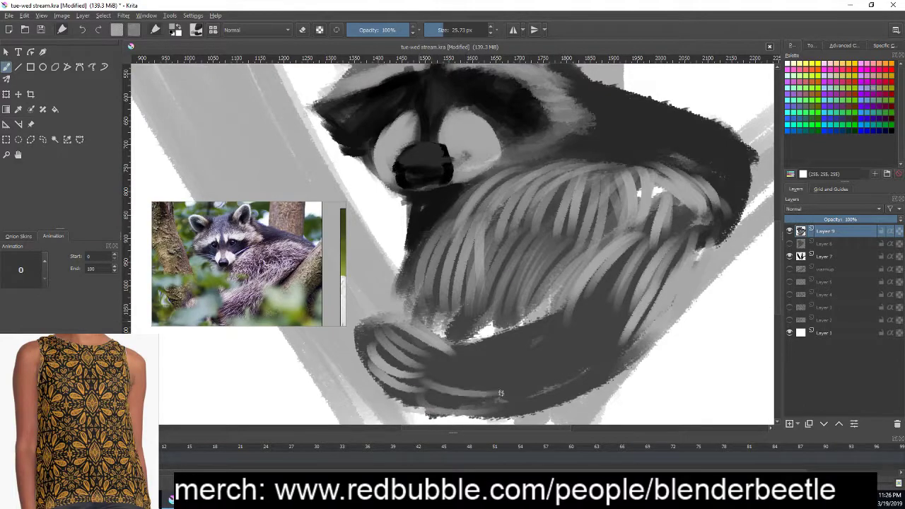
left_click_drag(437, 386, 513, 381)
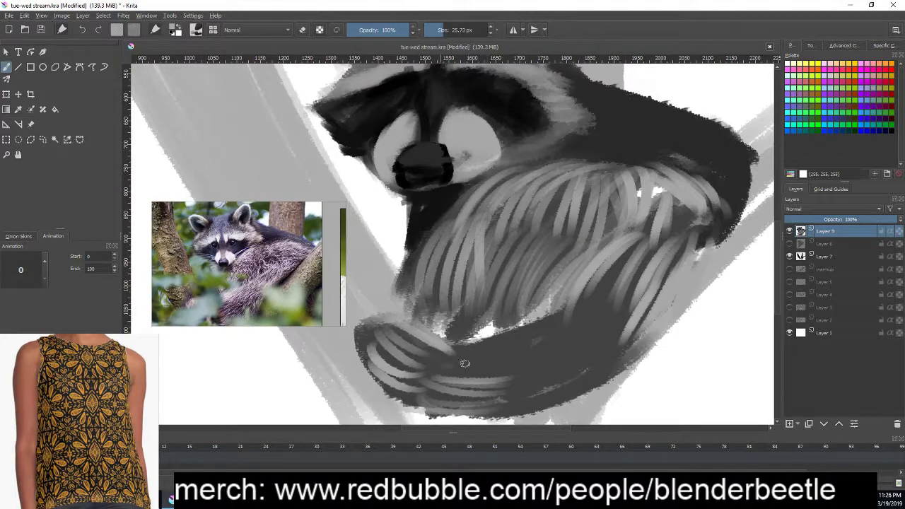
left_click_drag(427, 365, 537, 347)
left_click_drag(441, 342, 534, 340)
mouse_move(480, 333)
left_mouse_down()
mouse_move(548, 329)
mouse_move(585, 300)
mouse_move(576, 317)
left_mouse_up()
left_click_drag(527, 357, 592, 310)
left_click_drag(576, 369, 613, 281)
mouse_move(595, 371)
left_mouse_down()
mouse_move(625, 298)
mouse_move(643, 327)
left_mouse_up()
mouse_move(536, 395)
left_mouse_down()
mouse_move(574, 346)
mouse_move(566, 344)
left_mouse_up()
left_click_drag(464, 386, 509, 359)
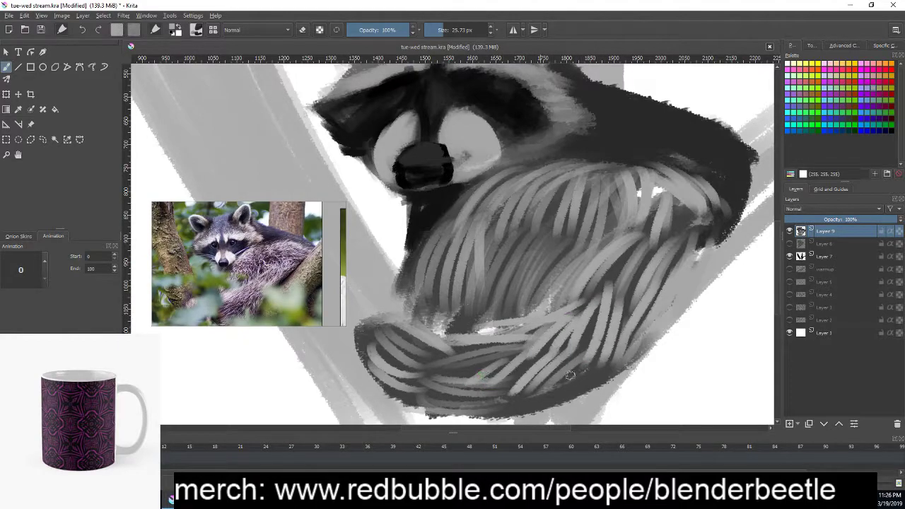
mouse_move(521, 407)
left_mouse_down()
mouse_move(588, 358)
mouse_move(622, 356)
left_mouse_up()
left_click_drag(580, 381, 539, 416)
left_click_drag(556, 380, 503, 415)
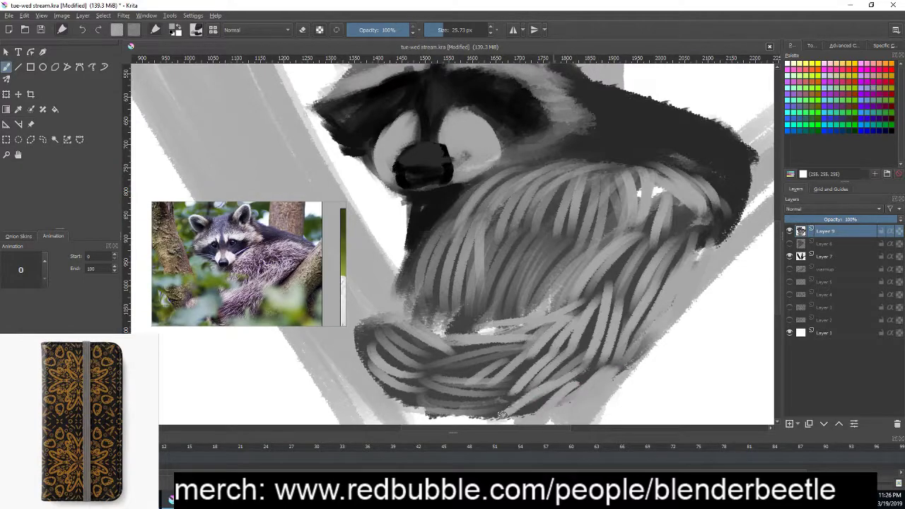
- Enlarge the brush to about 108 px and paint broad strokes over the body
scroll(683, 297, "down", 3)
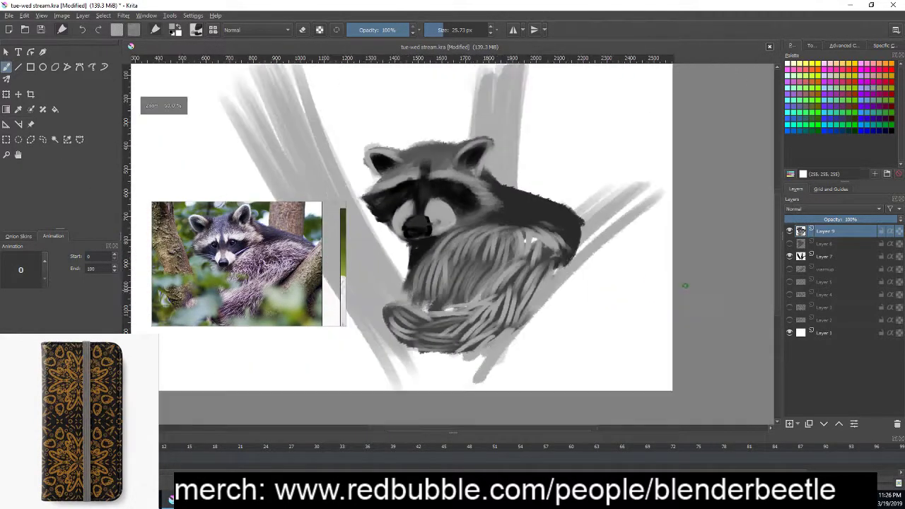
right_click(573, 286)
right_click(571, 280)
right_click(575, 269)
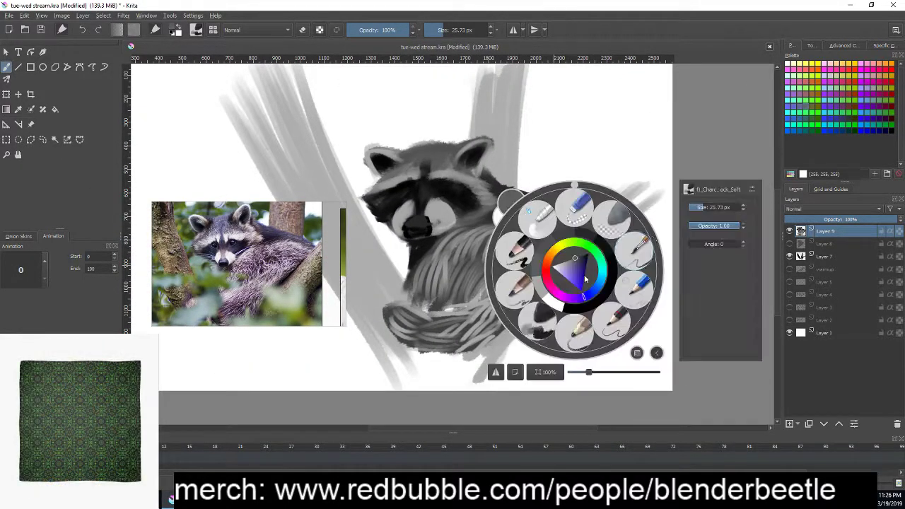
left_click_drag(711, 207, 731, 207)
mouse_move(488, 226)
left_mouse_down()
mouse_move(439, 283)
mouse_move(488, 240)
mouse_move(538, 290)
mouse_move(389, 329)
mouse_move(523, 311)
mouse_move(492, 288)
left_mouse_up()
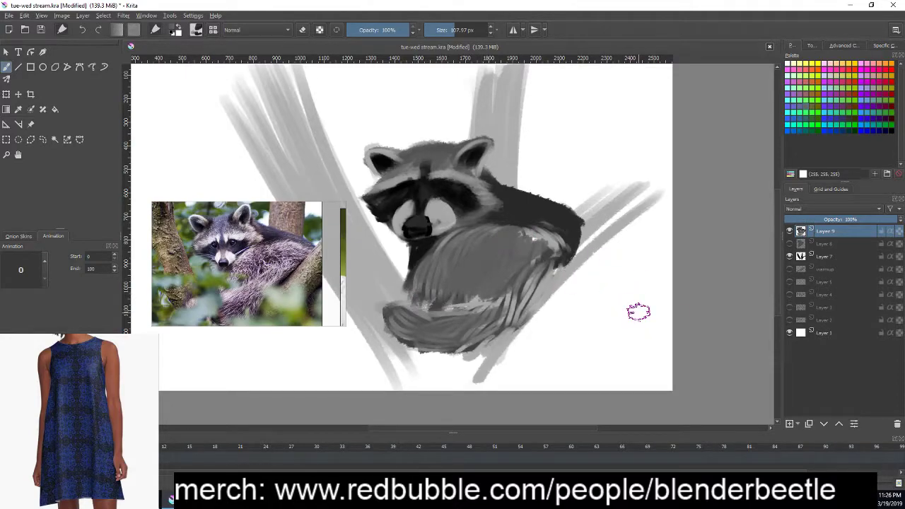
- Smooth the right back, side, tail and lower body with broad grey strokes
scroll(517, 240, "down", 1)
scroll(546, 269, "down", 1)
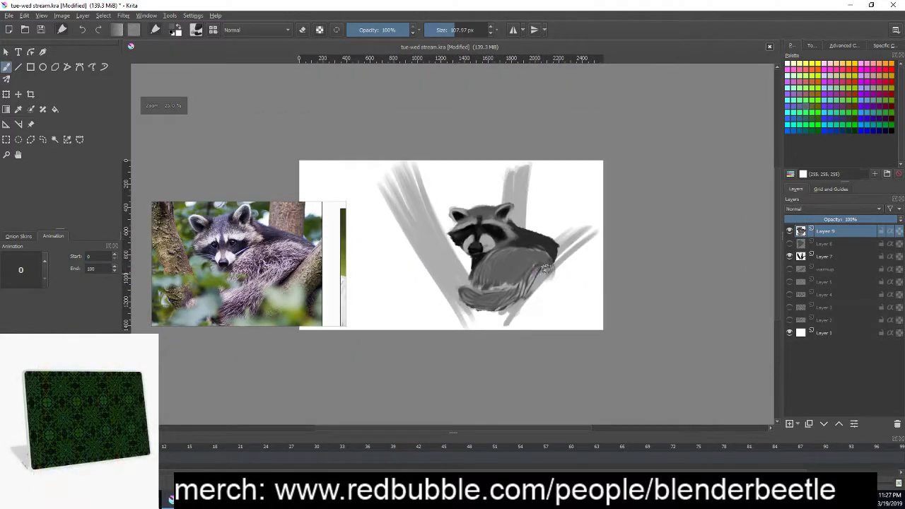
scroll(551, 268, "up", 2)
scroll(523, 283, "up", 1)
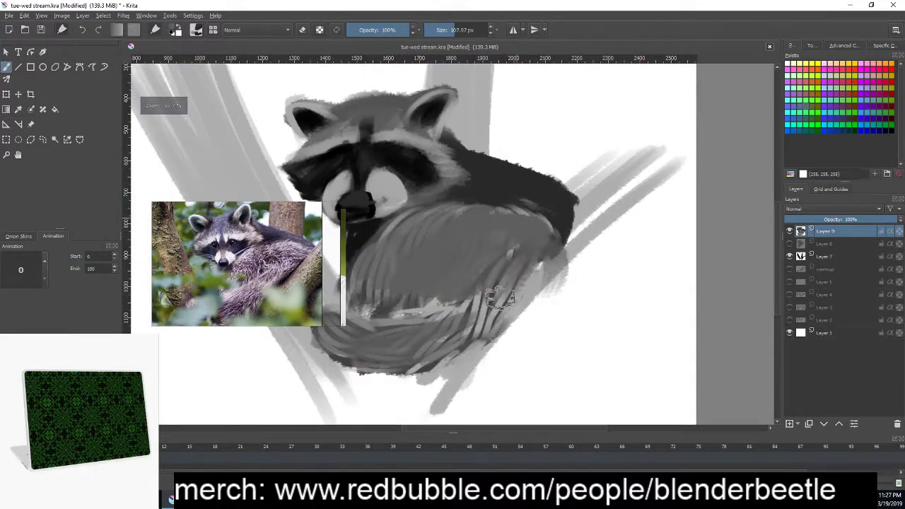
left_click_drag(505, 314, 637, 328)
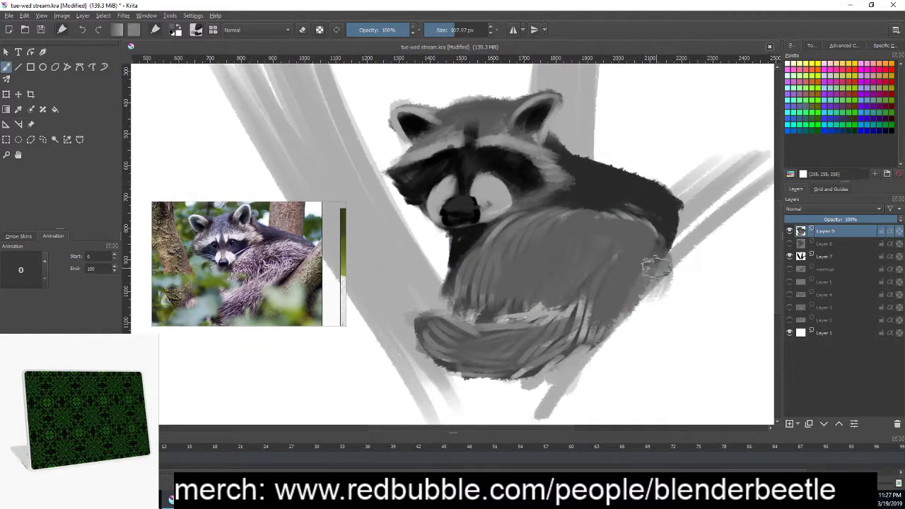
mouse_move(662, 208)
left_mouse_down()
mouse_move(672, 255)
mouse_move(609, 311)
left_mouse_up()
mouse_move(665, 247)
left_mouse_down()
mouse_move(616, 322)
mouse_move(493, 342)
mouse_move(545, 319)
mouse_move(435, 323)
mouse_move(523, 336)
left_mouse_up()
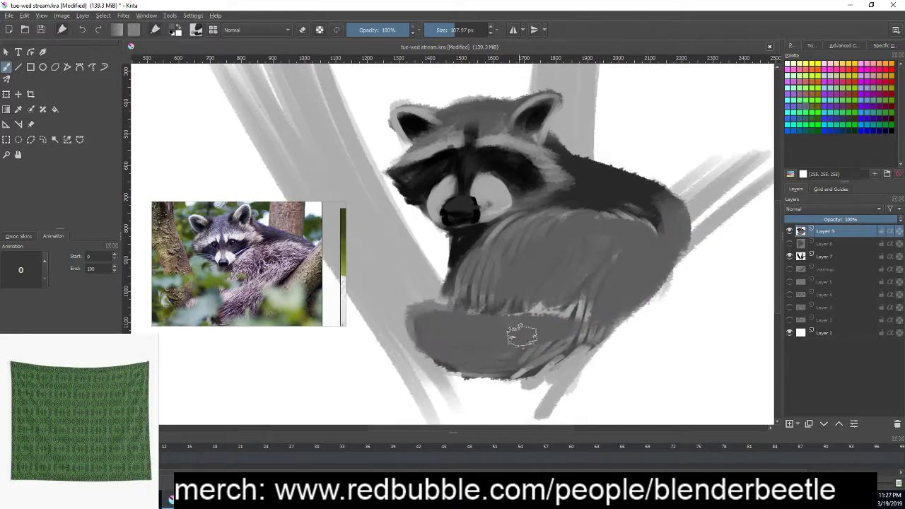
mouse_move(523, 368)
left_mouse_down()
mouse_move(445, 326)
mouse_move(608, 318)
mouse_move(552, 347)
left_mouse_up()
mouse_move(544, 241)
left_mouse_down()
mouse_move(460, 269)
mouse_move(453, 297)
left_mouse_up()
left_click_drag(642, 276, 623, 285)
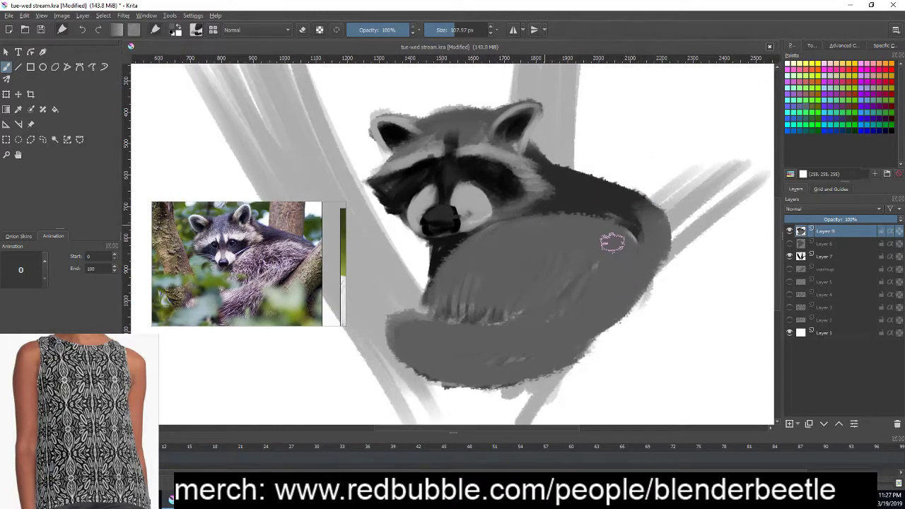
- Undo the last smoothing stroke and shrink the brush back to 28.30 px
key("ctrl+z")
key("ctrl+z")
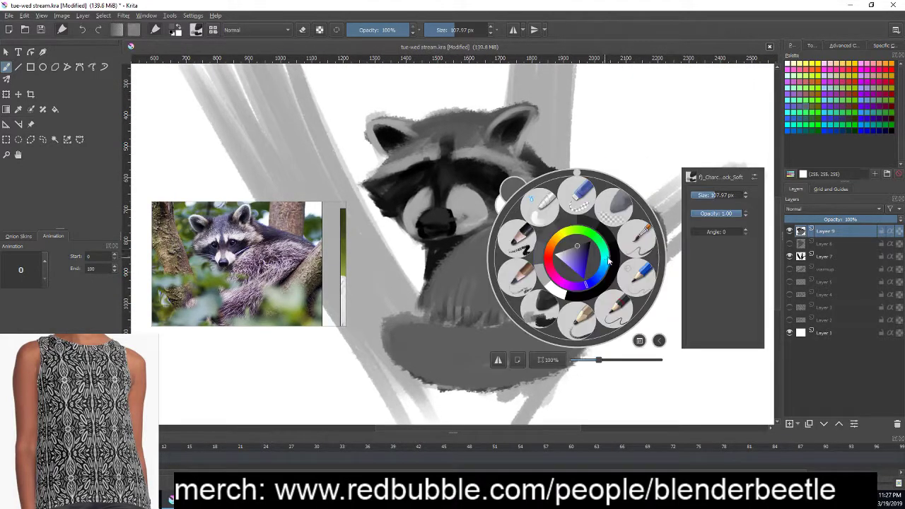
right_click(578, 256)
left_click(618, 196)
right_click(577, 233)
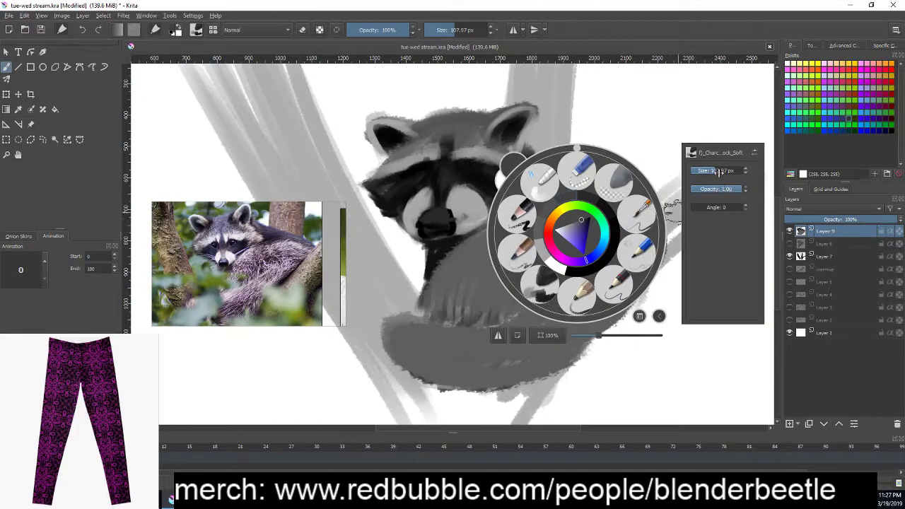
left_click(661, 345)
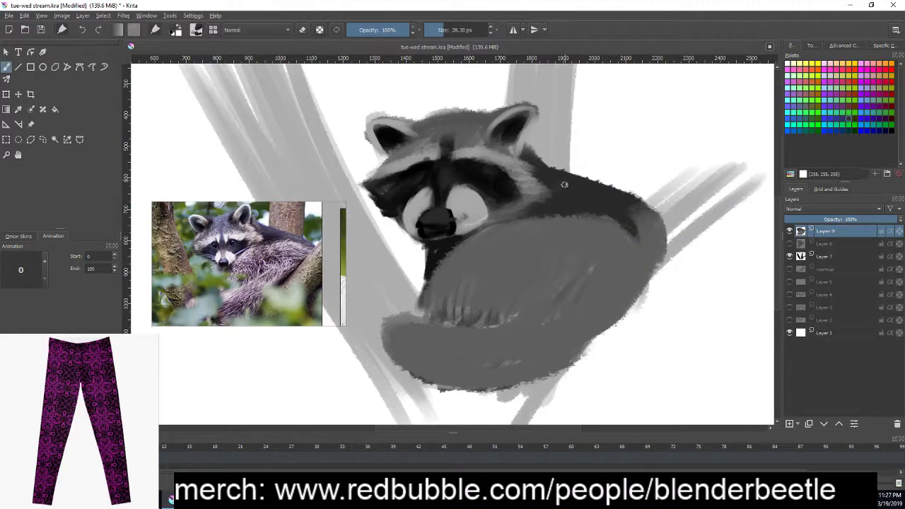
- Darken the fur on the back and lighten the inside of the left ear
left_click_drag(611, 205, 552, 187)
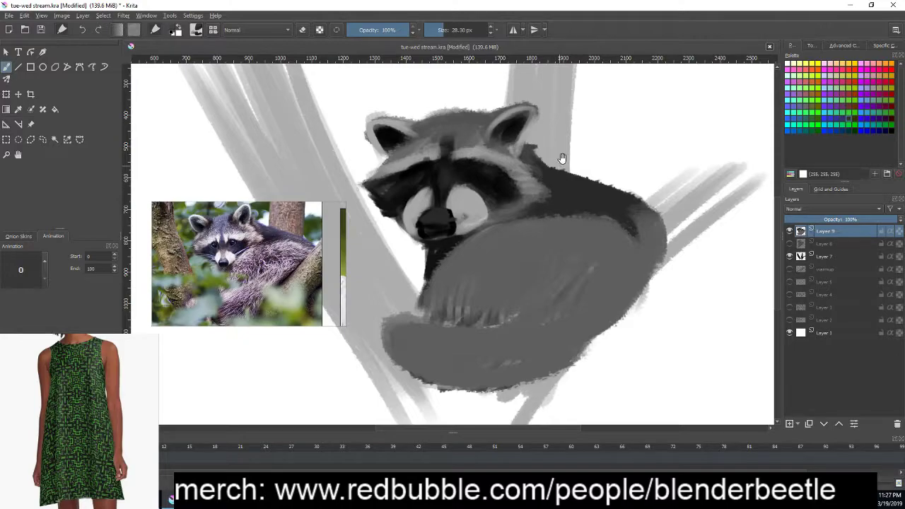
left_click_drag(563, 158, 552, 172)
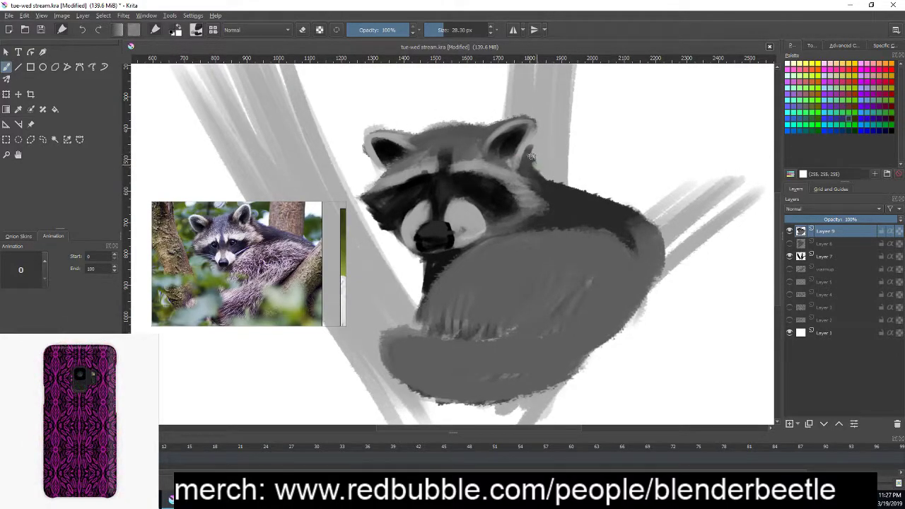
scroll(577, 226, "up", 2)
scroll(694, 243, "up", 1)
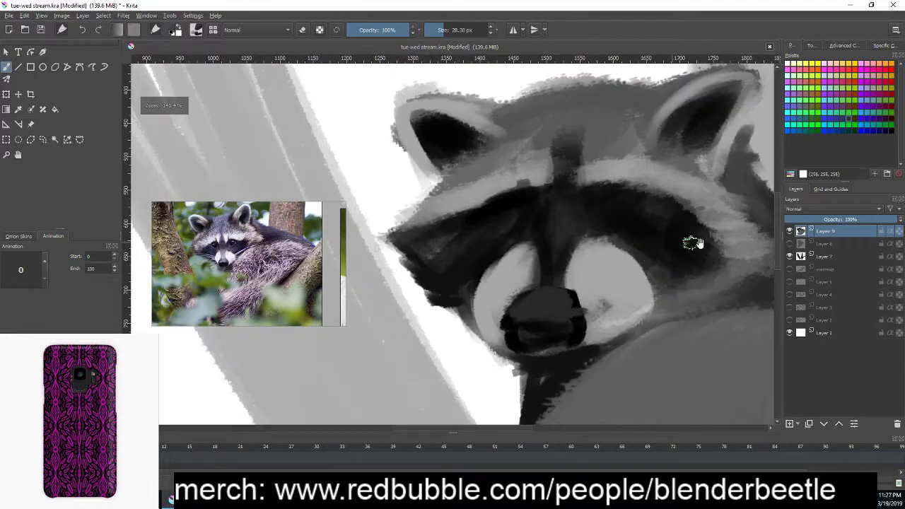
scroll(597, 340, "up", 1)
scroll(527, 341, "up", 1)
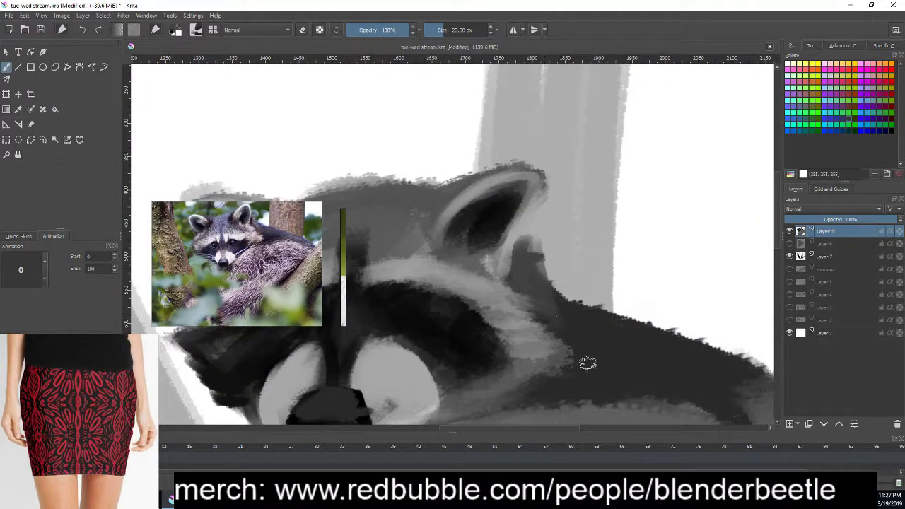
left_click_drag(586, 363, 698, 152)
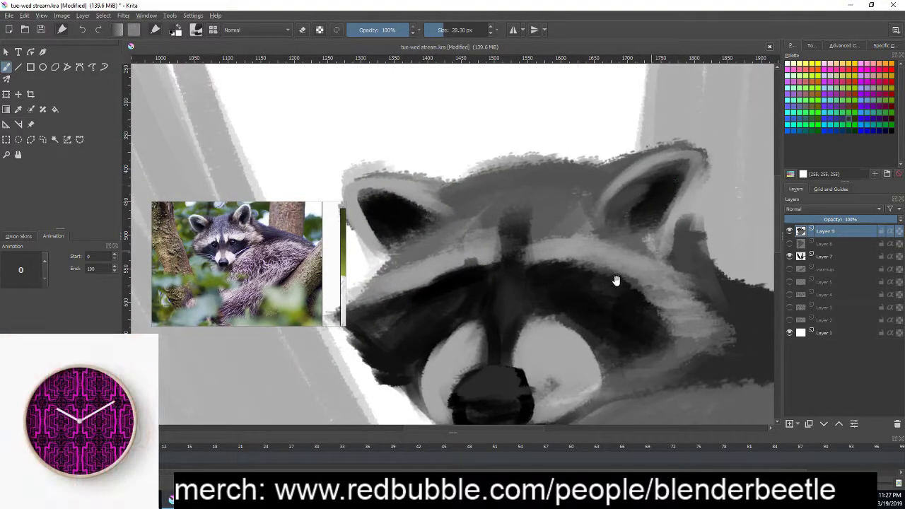
left_click_drag(616, 280, 687, 284)
left_click_drag(498, 223, 455, 210)
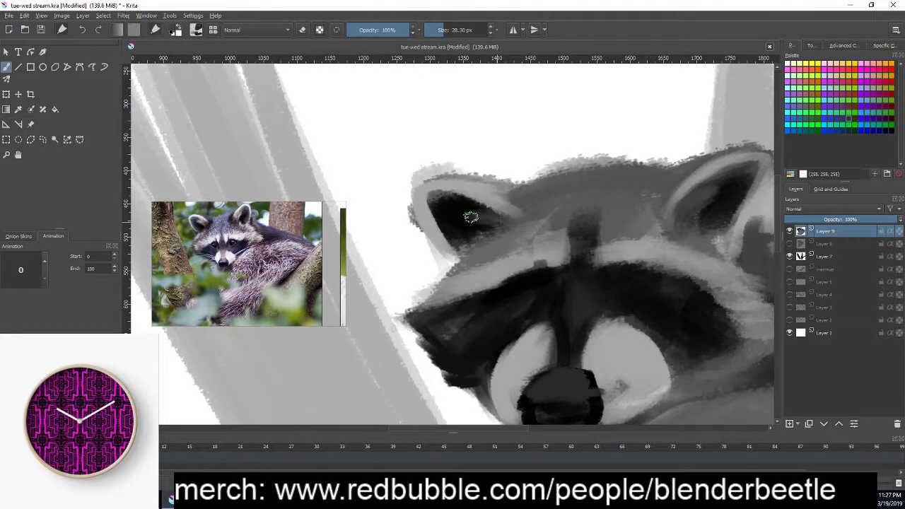
left_click_drag(657, 283, 616, 278)
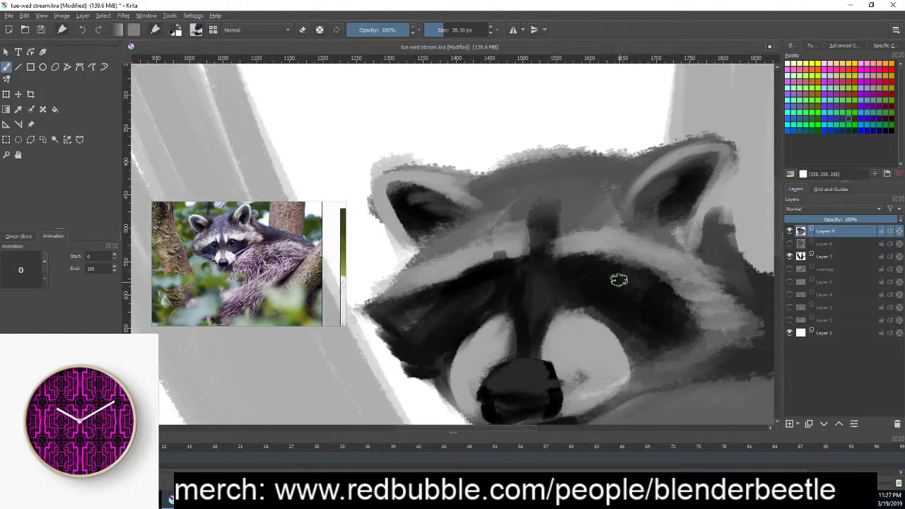
- Darken the top edges of the left and right ears
right_click(576, 241)
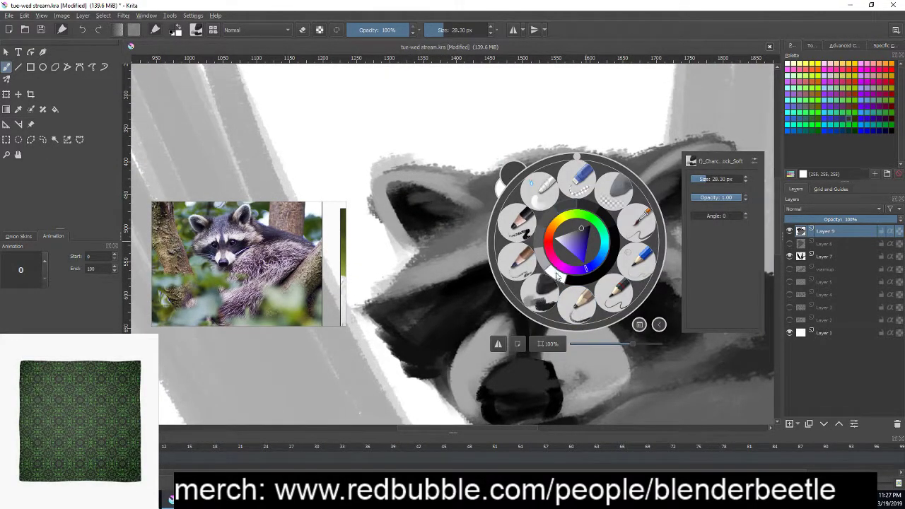
left_click(479, 179)
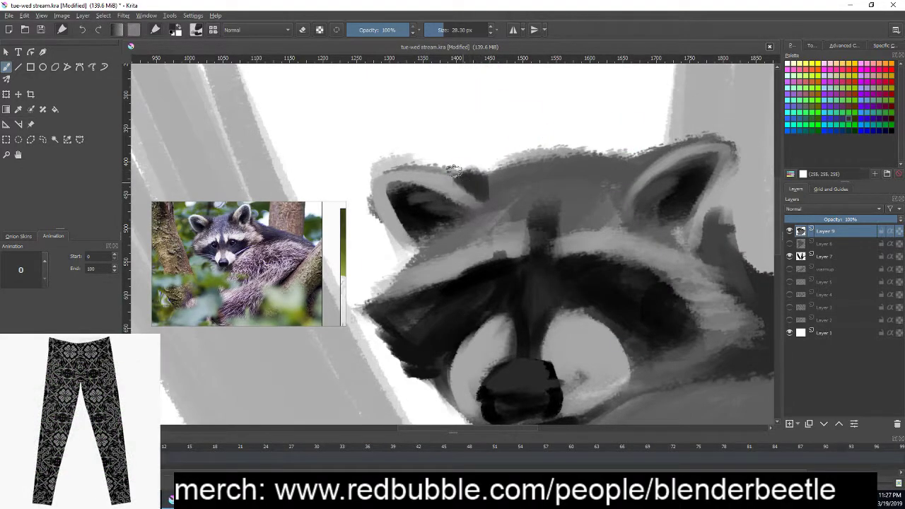
left_click_drag(481, 196, 430, 167)
mouse_move(579, 198)
left_mouse_down()
mouse_move(529, 205)
mouse_move(633, 145)
left_mouse_up()
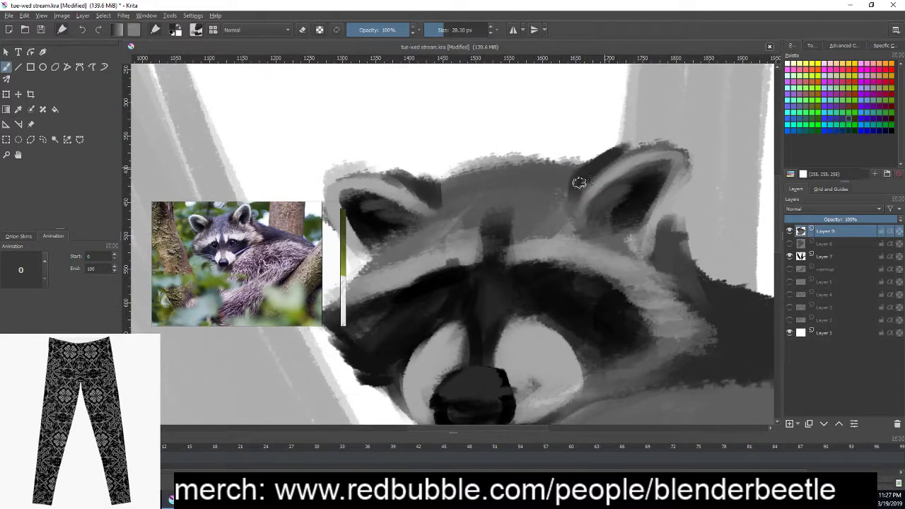
left_click_drag(579, 182, 623, 149)
mouse_move(483, 173)
left_mouse_down()
mouse_move(538, 180)
mouse_move(516, 202)
mouse_move(630, 179)
mouse_move(584, 178)
mouse_move(559, 204)
mouse_move(618, 195)
mouse_move(585, 213)
mouse_move(576, 239)
mouse_move(614, 248)
left_mouse_up()
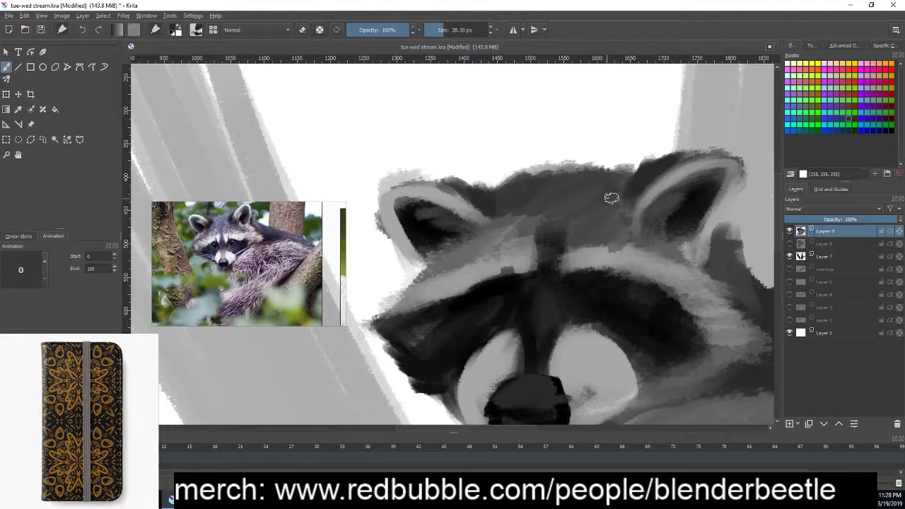
- Darken the forehead and shade along the top of the head
mouse_move(529, 204)
left_mouse_down()
mouse_move(486, 238)
mouse_move(517, 246)
mouse_move(431, 272)
left_mouse_up()
left_click_drag(495, 230, 530, 226)
left_click_drag(552, 177, 622, 176)
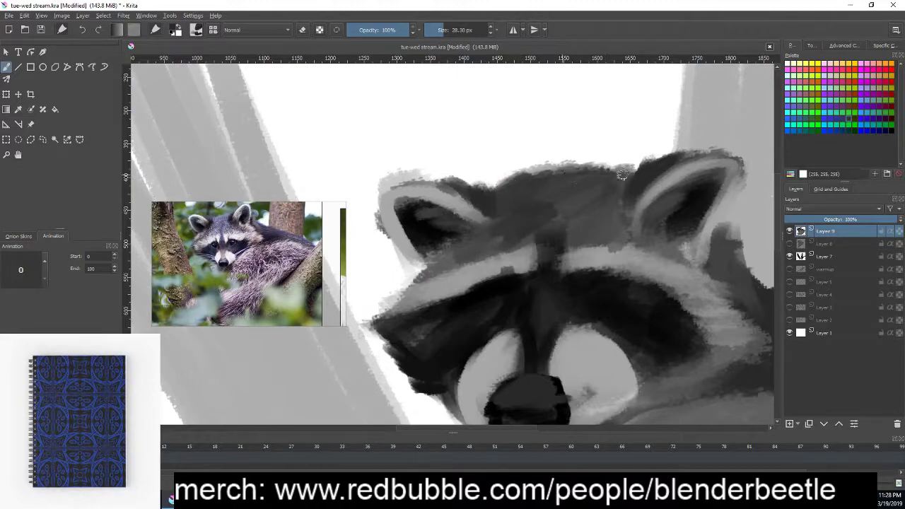
mouse_move(501, 194)
left_mouse_down()
mouse_move(509, 176)
mouse_move(551, 167)
left_mouse_up()
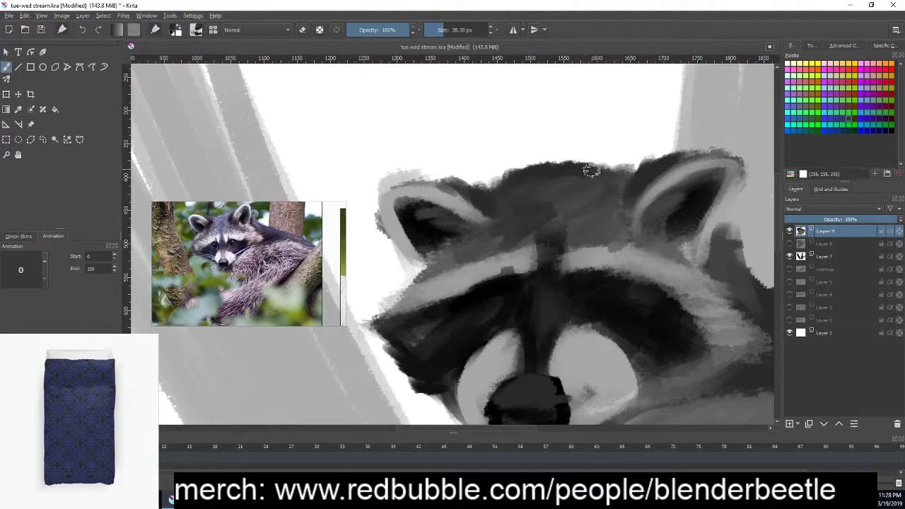
left_click_drag(659, 232, 664, 207)
left_click_drag(551, 156, 598, 156)
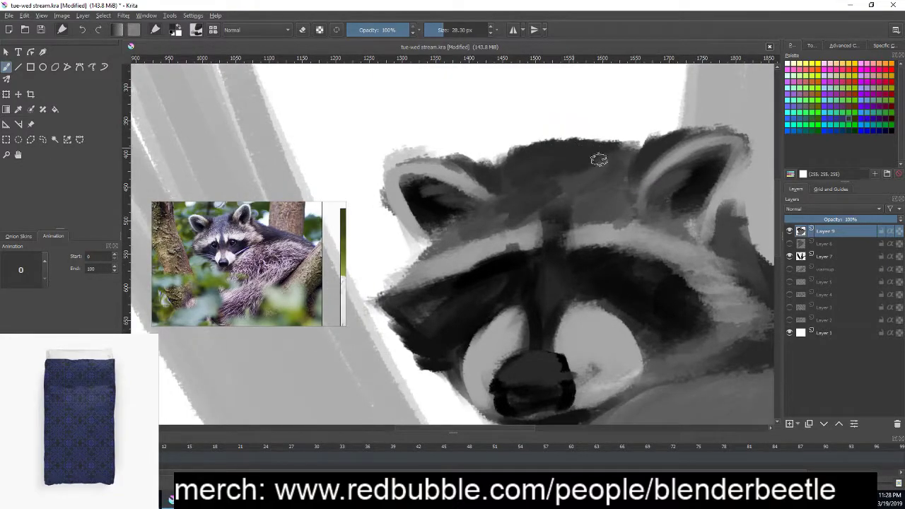
- Darken the eye mask around both eyes and the right eye-white's edge
right_click(568, 258)
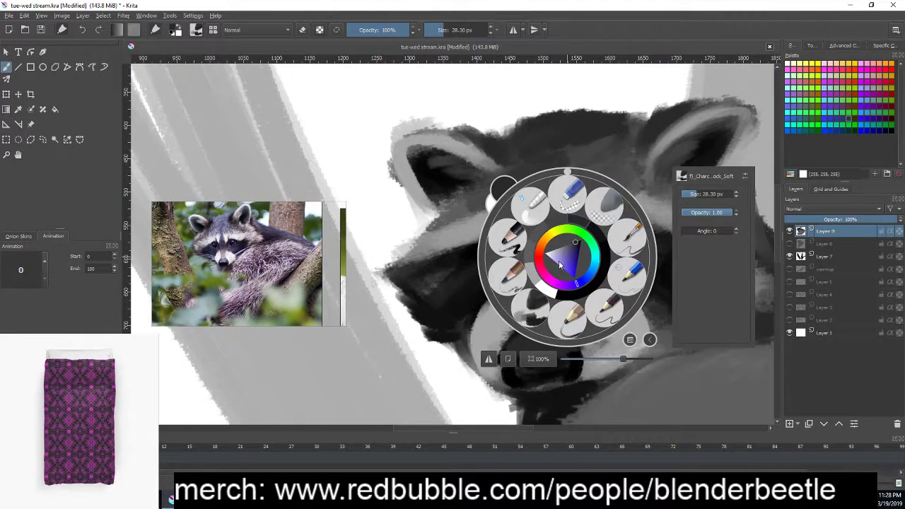
right_click(596, 232)
mouse_move(528, 235)
left_mouse_down()
mouse_move(499, 231)
mouse_move(449, 262)
mouse_move(510, 259)
mouse_move(470, 339)
left_mouse_up()
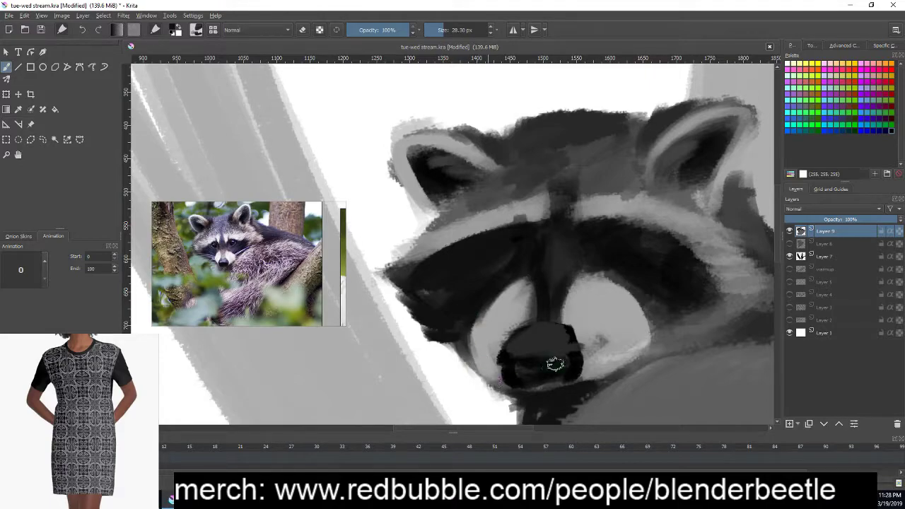
left_click_drag(587, 269, 682, 336)
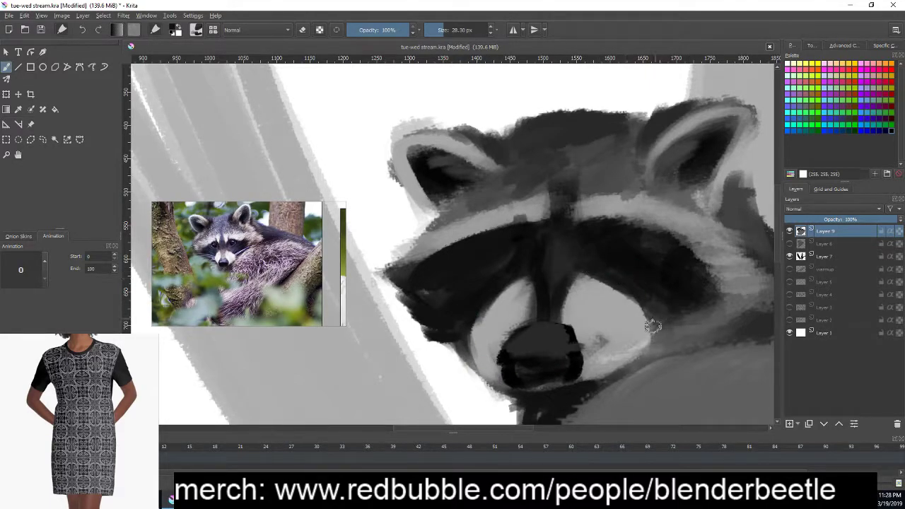
mouse_move(627, 299)
left_mouse_down()
mouse_move(643, 346)
mouse_move(637, 304)
left_mouse_up()
mouse_move(686, 342)
left_mouse_down()
mouse_move(616, 318)
mouse_move(616, 340)
mouse_move(667, 319)
mouse_move(609, 296)
left_mouse_up()
- With a lighter grey, lighten the chin below the nose and add an eye spot
right_click(619, 301)
left_click(630, 253)
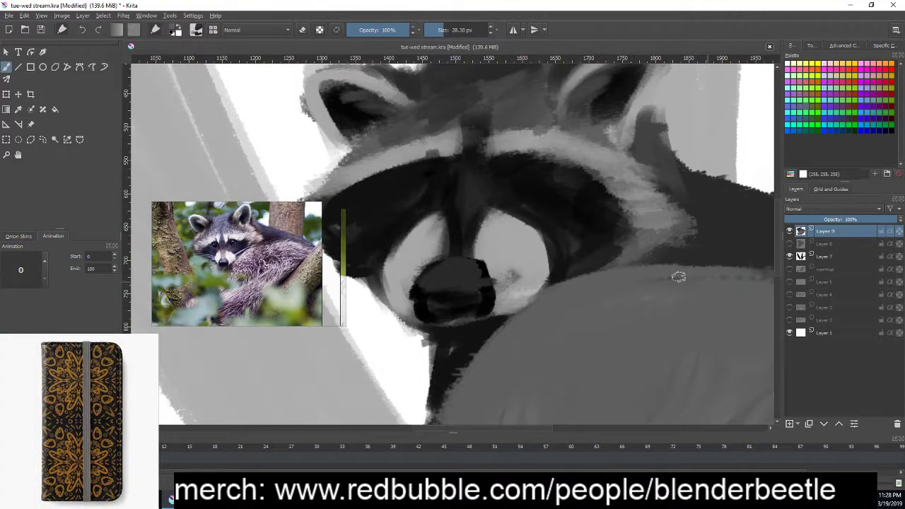
left_click_drag(488, 342, 489, 347)
left_click_drag(591, 344, 613, 371)
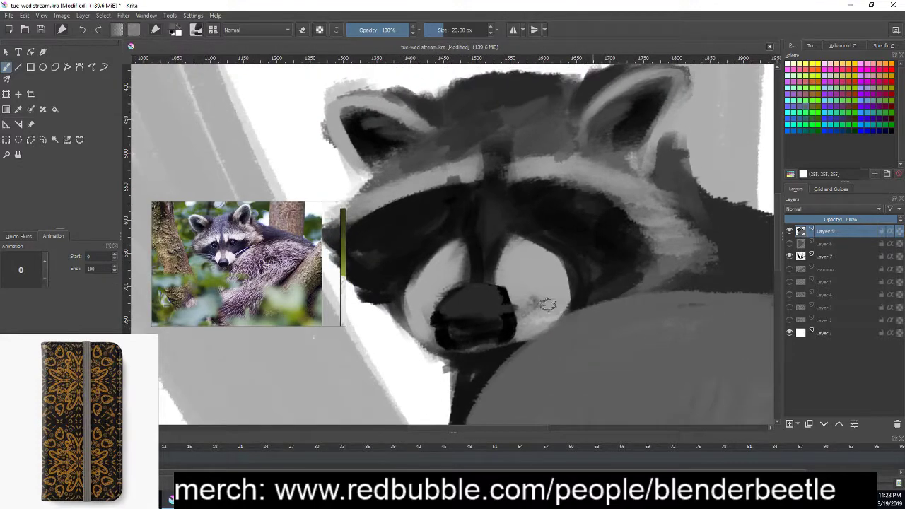
right_click(527, 287)
right_click(545, 234)
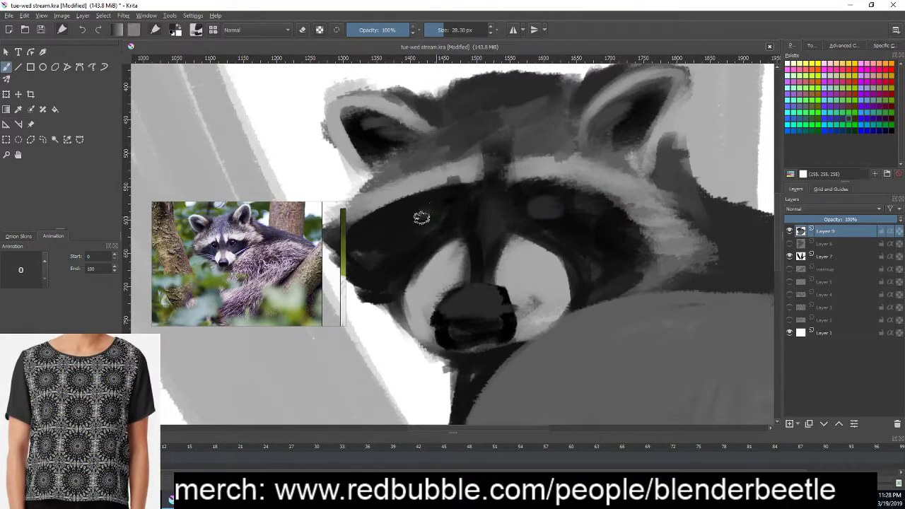
left_click_drag(422, 218, 433, 224)
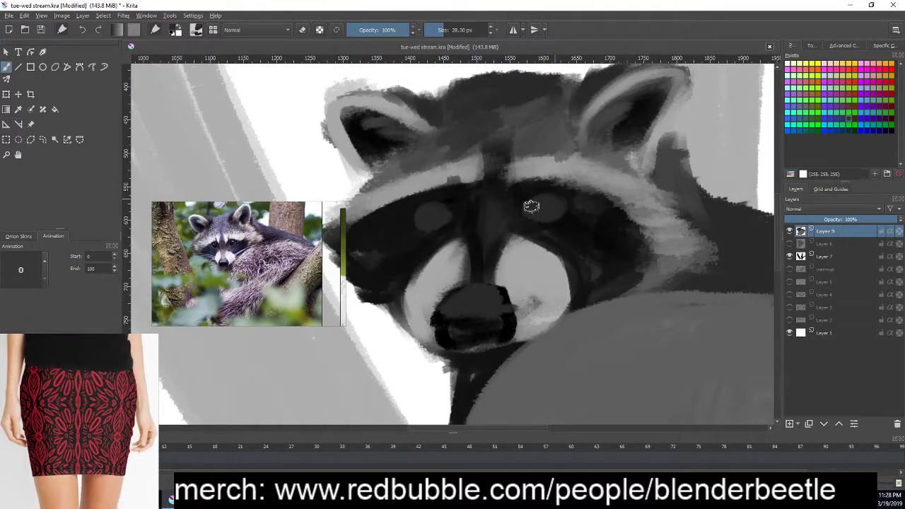
- Pick a lighter grey, stroke the nose bridge, and lighten the muzzle left of the nose
scroll(626, 248, "down", 1)
scroll(636, 297, "down", 1)
scroll(615, 319, "up", 1)
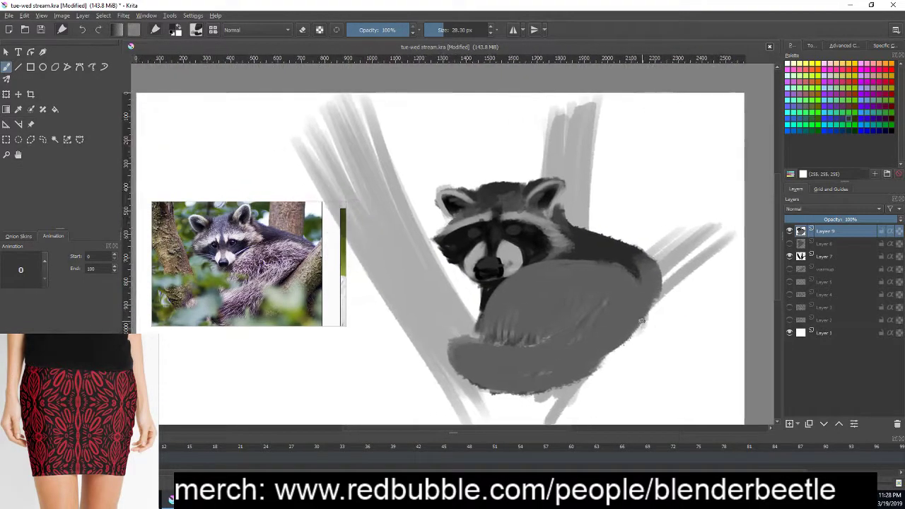
scroll(570, 255, "up", 1)
right_click(570, 255)
left_click(530, 270)
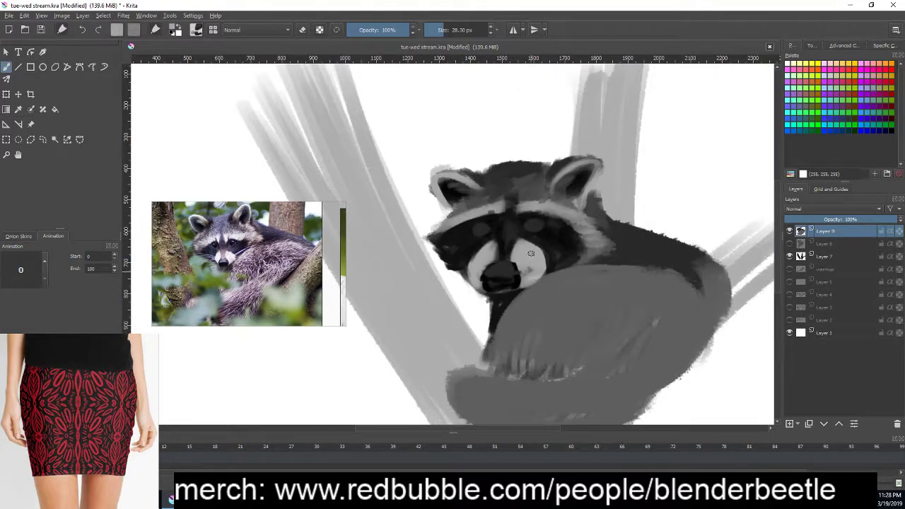
scroll(532, 175, "up", 1)
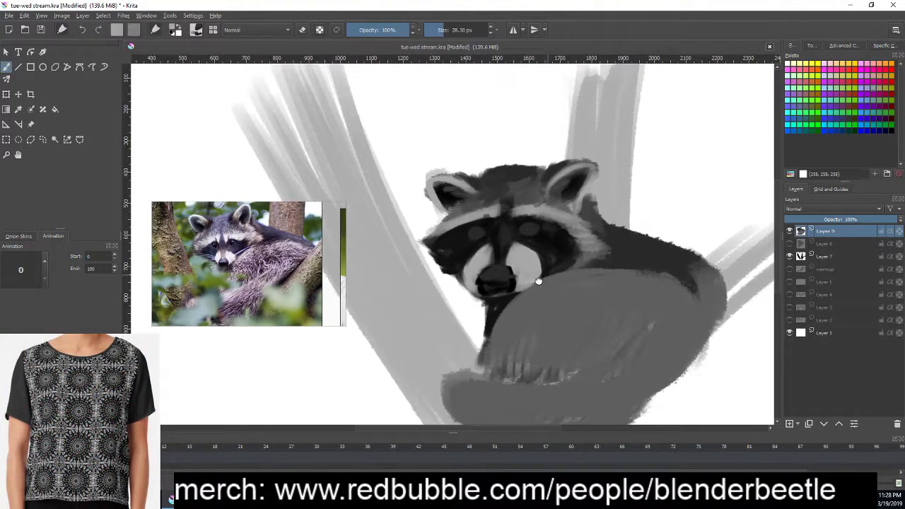
scroll(545, 205, "up", 1)
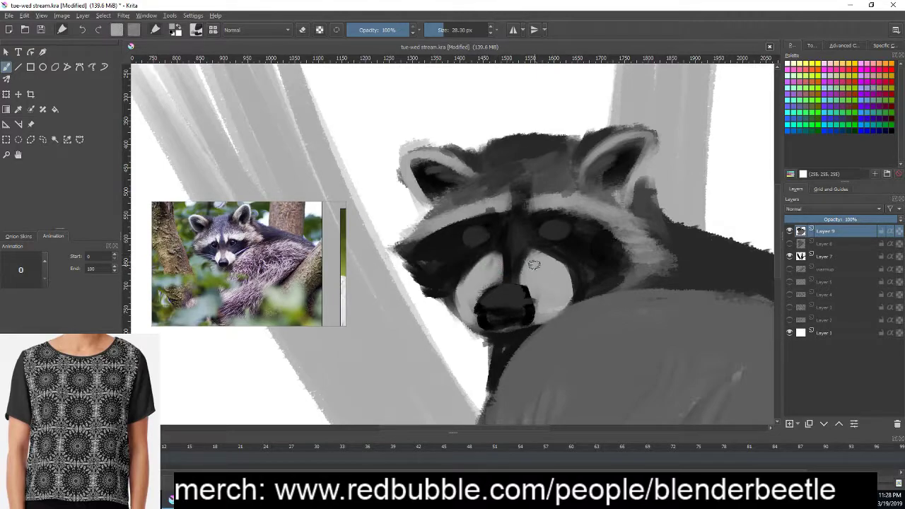
mouse_move(499, 253)
left_mouse_down()
mouse_move(499, 283)
mouse_move(521, 267)
left_mouse_up()
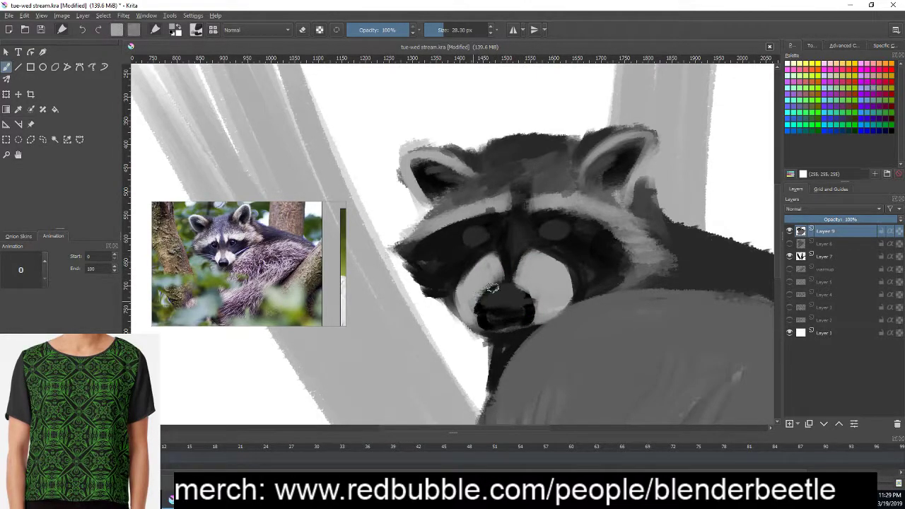
mouse_move(482, 328)
left_mouse_down()
mouse_move(474, 297)
mouse_move(478, 326)
left_mouse_up()
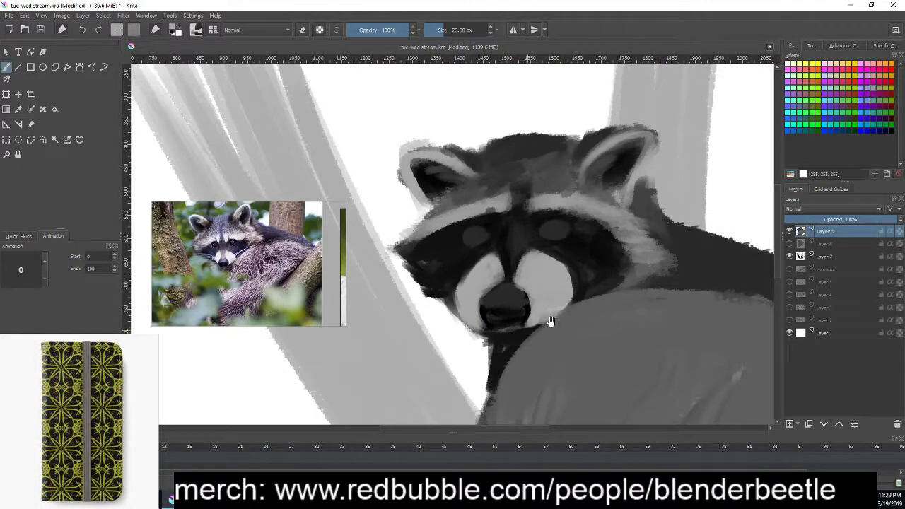
- Darken the left edge of the white muzzle patch with a new shade
scroll(592, 259, "up", 1)
scroll(657, 297, "up", 1)
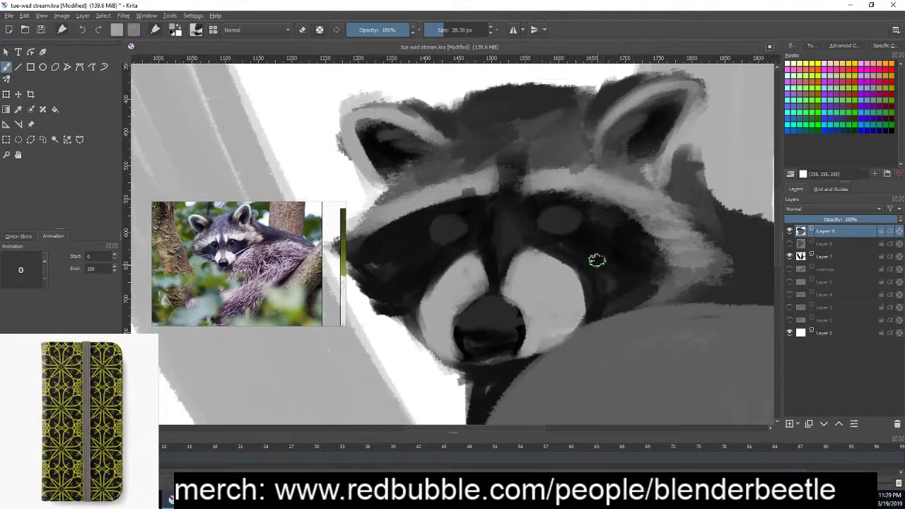
right_click(577, 252)
left_click(509, 186)
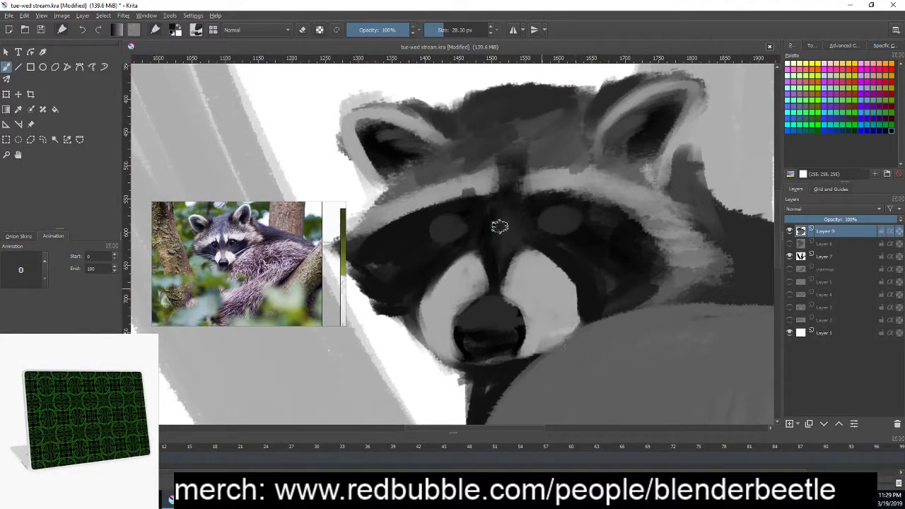
left_click_drag(465, 246, 420, 352)
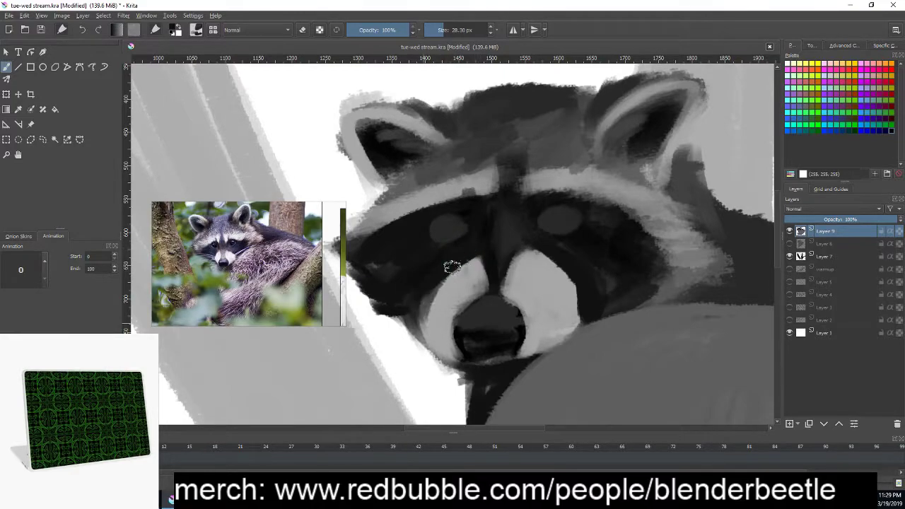
- Paint light grey over the muzzle's left side and the top of the white patch
right_click(474, 363)
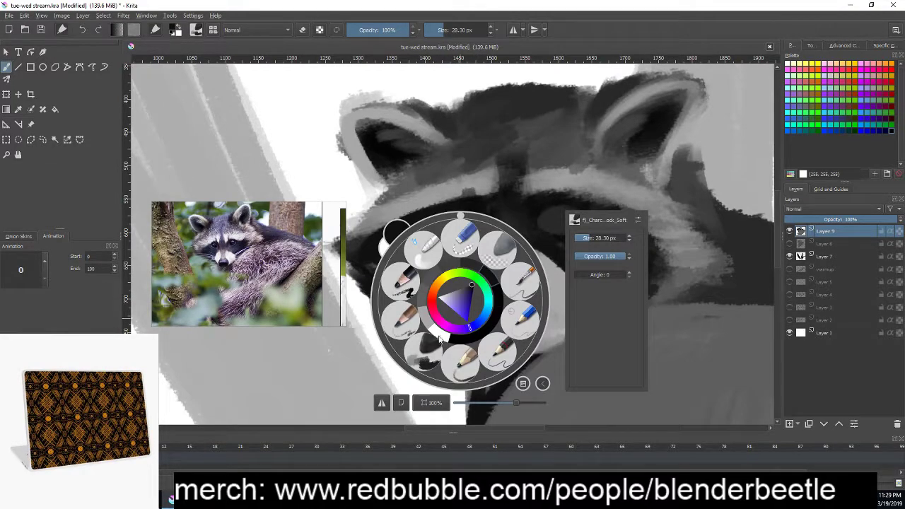
left_click(440, 340)
left_click_drag(430, 293, 458, 285)
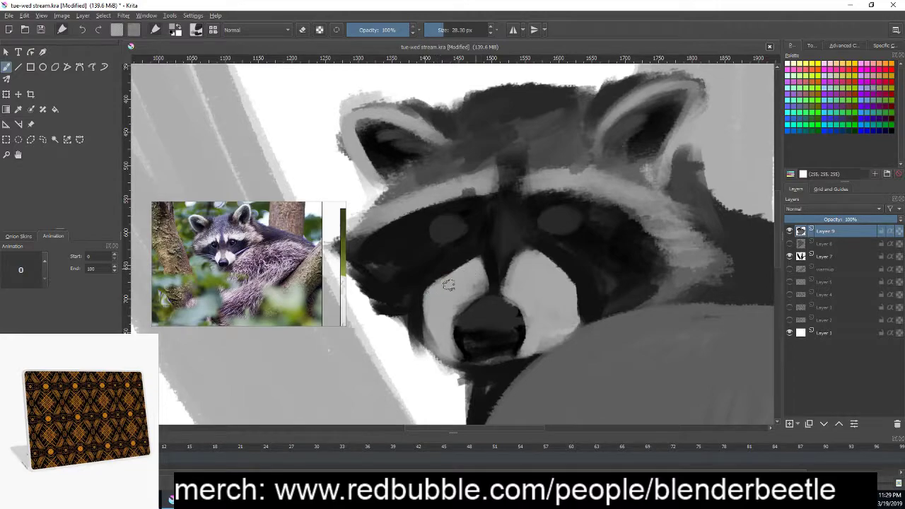
left_click_drag(441, 333, 424, 304)
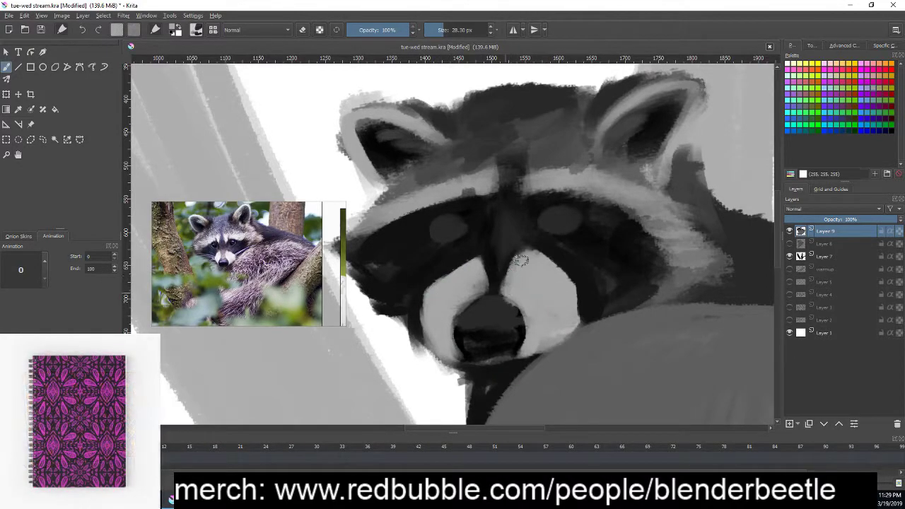
mouse_move(523, 273)
left_mouse_down()
mouse_move(542, 263)
mouse_move(565, 319)
mouse_move(591, 322)
left_mouse_up()
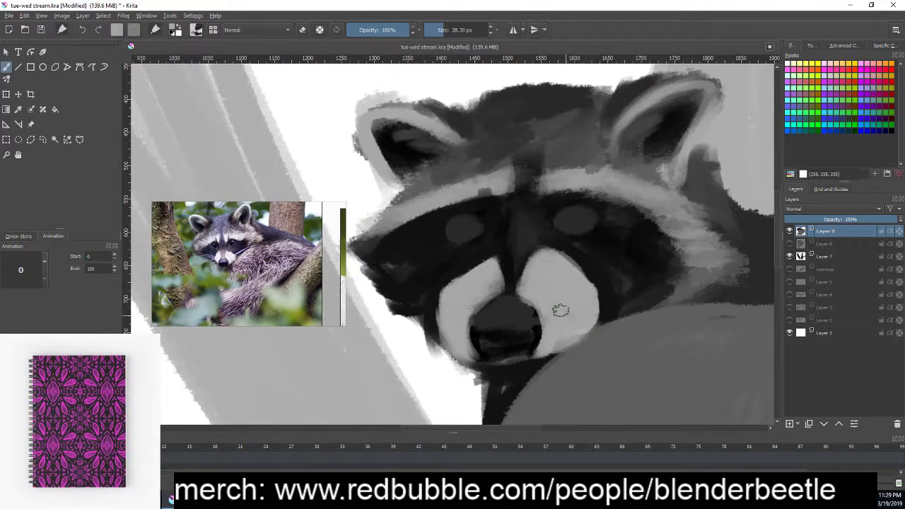
- Darken the lower part of the nose with a dark grey shade
right_click(486, 303)
left_click(525, 317)
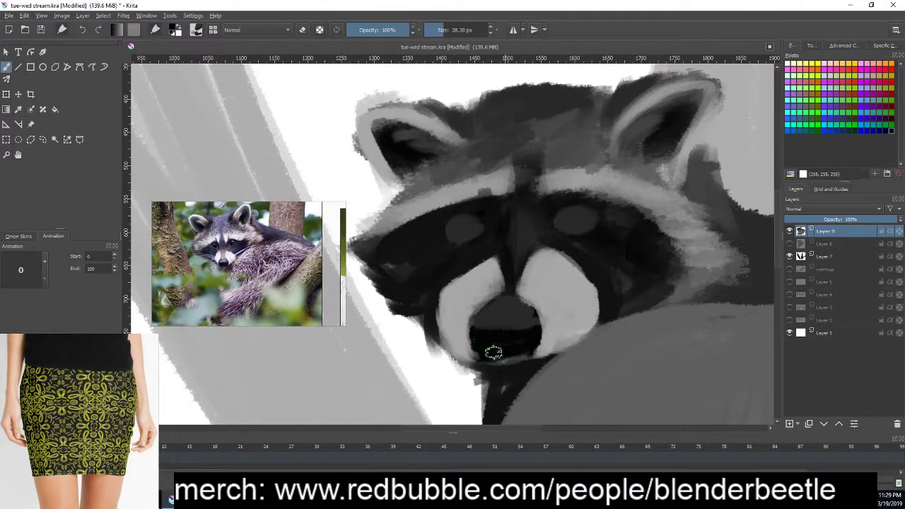
left_click_drag(493, 352, 517, 348)
left_click_drag(580, 310, 589, 320)
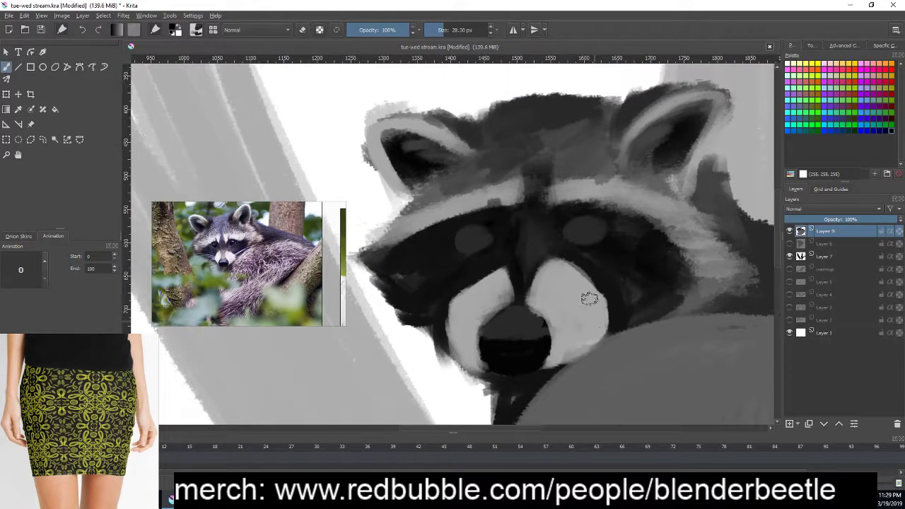
- Repaint the nose bridge up between the eyes and widen the dark stripe there
right_click(517, 269)
right_click(530, 269)
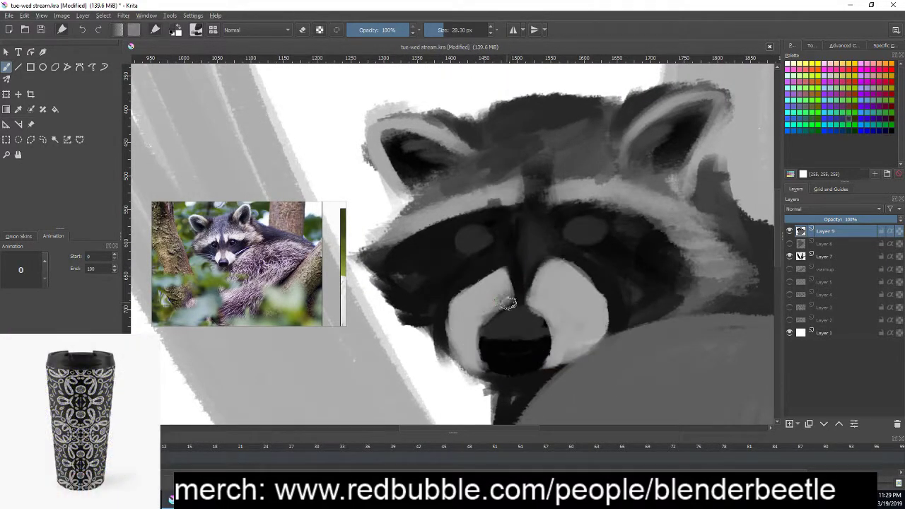
mouse_move(528, 270)
left_mouse_down()
mouse_move(515, 314)
mouse_move(529, 252)
left_mouse_up()
left_click_drag(529, 299, 552, 251)
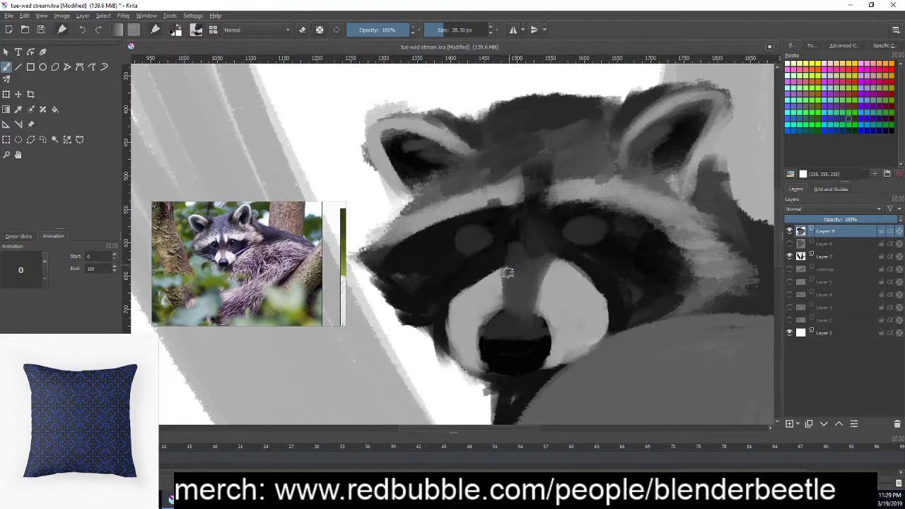
left_click_drag(507, 273, 503, 203)
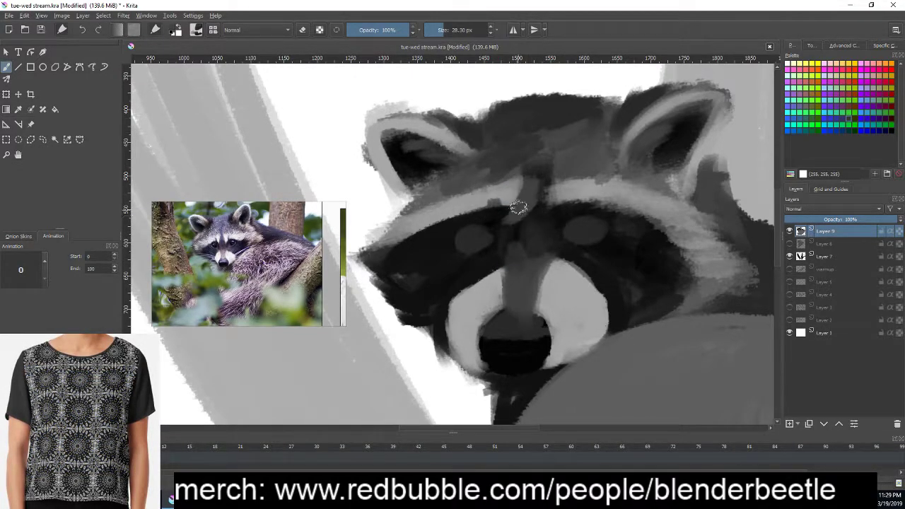
left_click_drag(523, 205, 552, 191)
- Deepen and define the dark stripe on the nose bridge between the eyes
right_click(552, 191)
right_click(559, 162)
left_click_drag(528, 220, 540, 197)
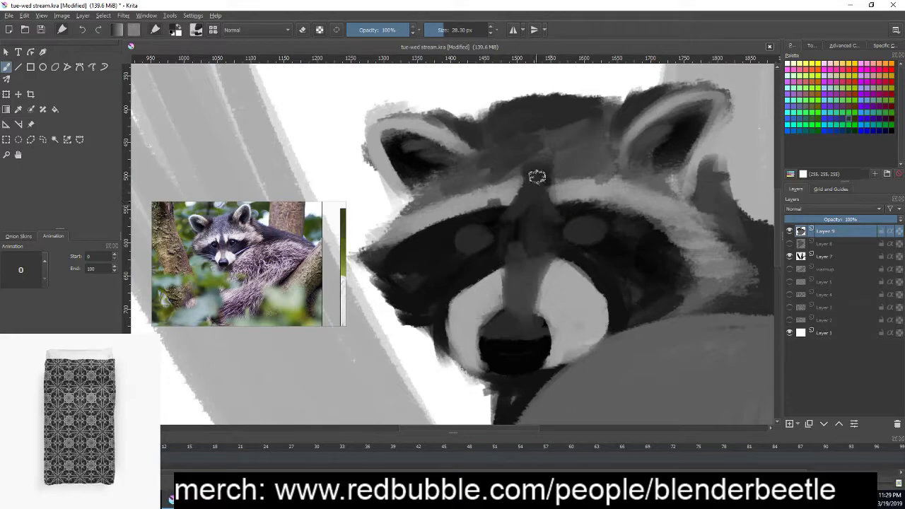
right_click(571, 218)
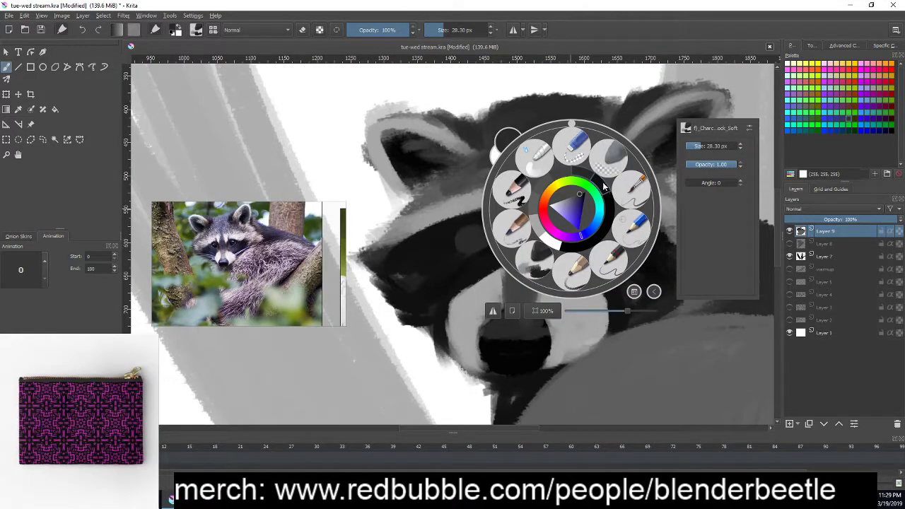
right_click(530, 228)
left_click_drag(531, 213, 565, 227)
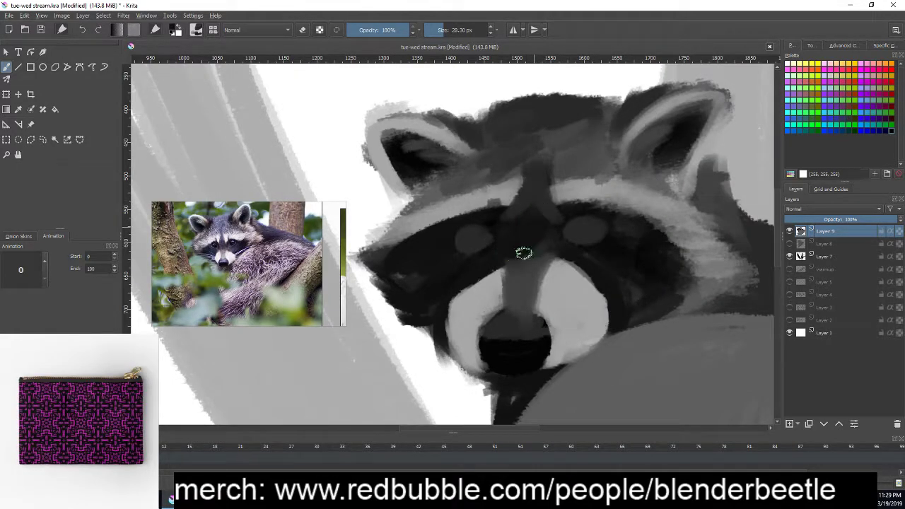
- Paint near-white strokes across the brow just above the dark eye mask
right_click(587, 204)
left_click(556, 219)
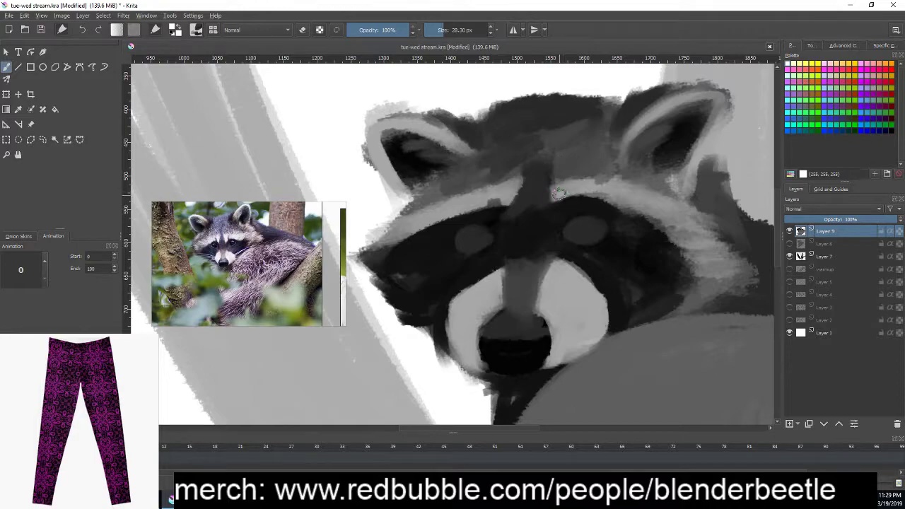
left_click_drag(559, 193, 658, 212)
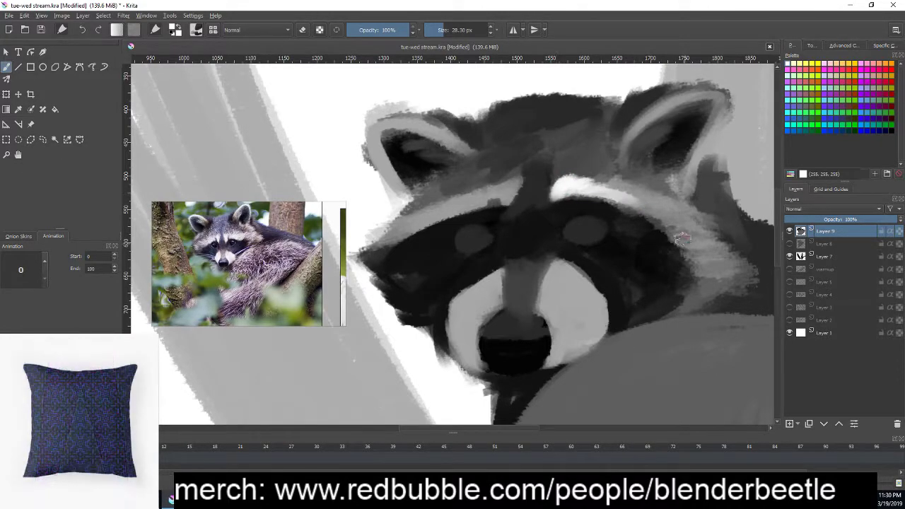
mouse_move(563, 177)
left_mouse_down()
mouse_move(654, 209)
mouse_move(626, 202)
left_mouse_up()
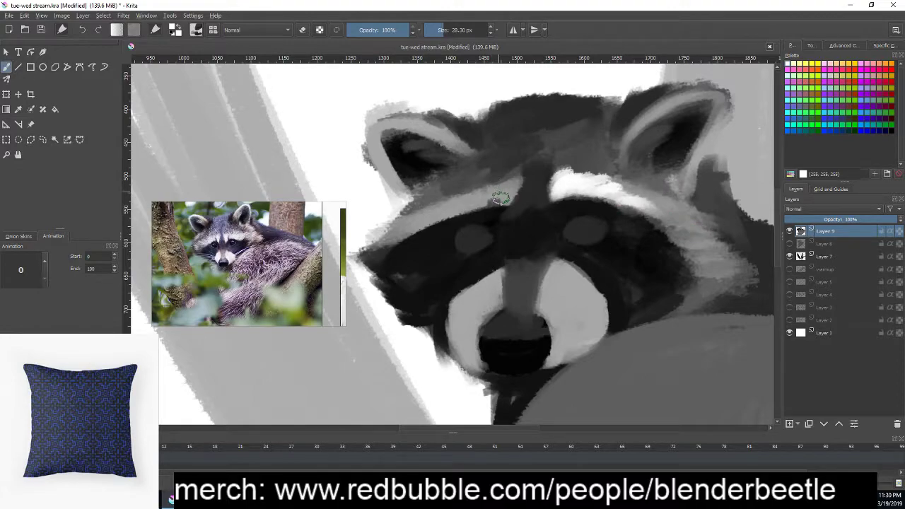
left_click_drag(499, 198, 506, 189)
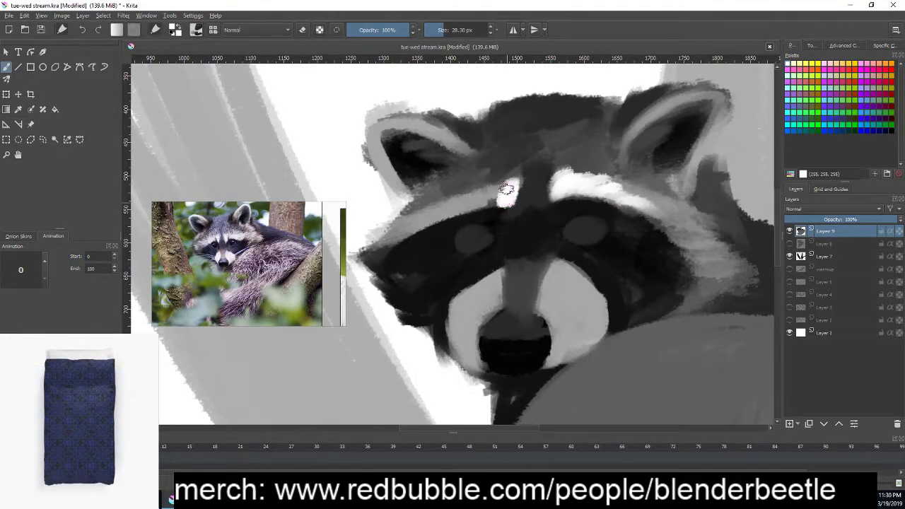
left_click_drag(474, 202, 489, 194)
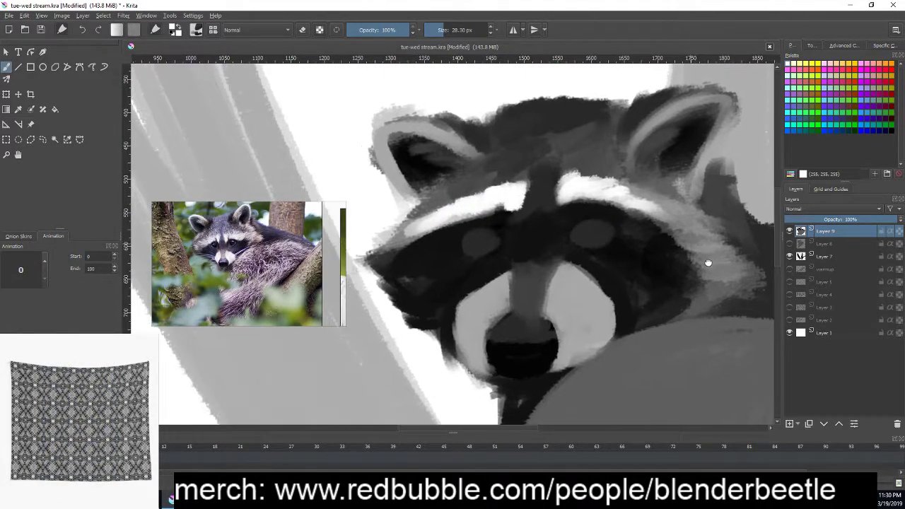
- Add mid-grey paint along the brow, then zoom out and back in to check it
right_click(577, 221)
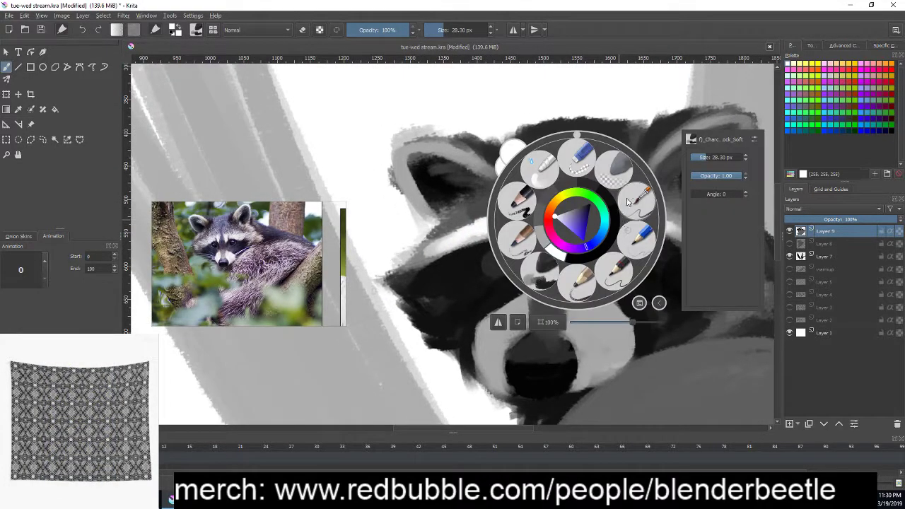
left_click(543, 240)
mouse_move(535, 210)
left_mouse_down()
mouse_move(460, 236)
mouse_move(509, 212)
mouse_move(530, 219)
left_mouse_up()
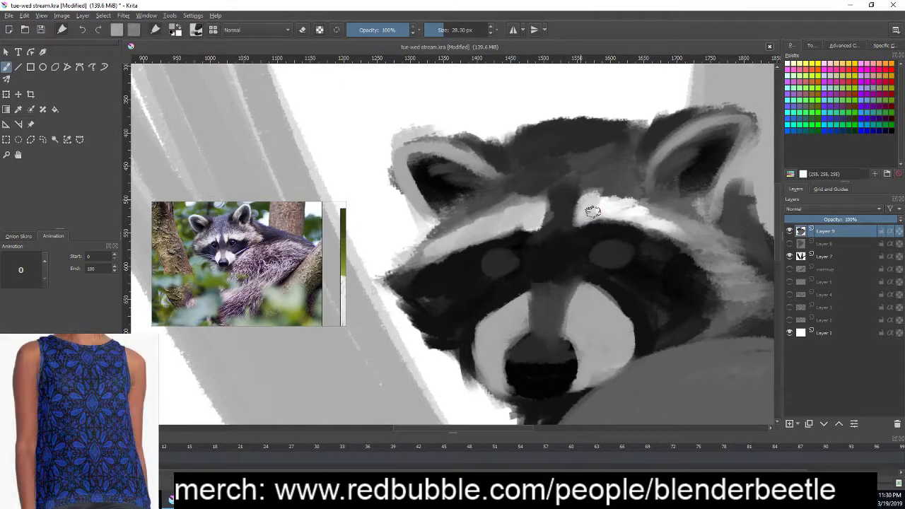
scroll(677, 276, "down", 1)
scroll(687, 263, "down", 1)
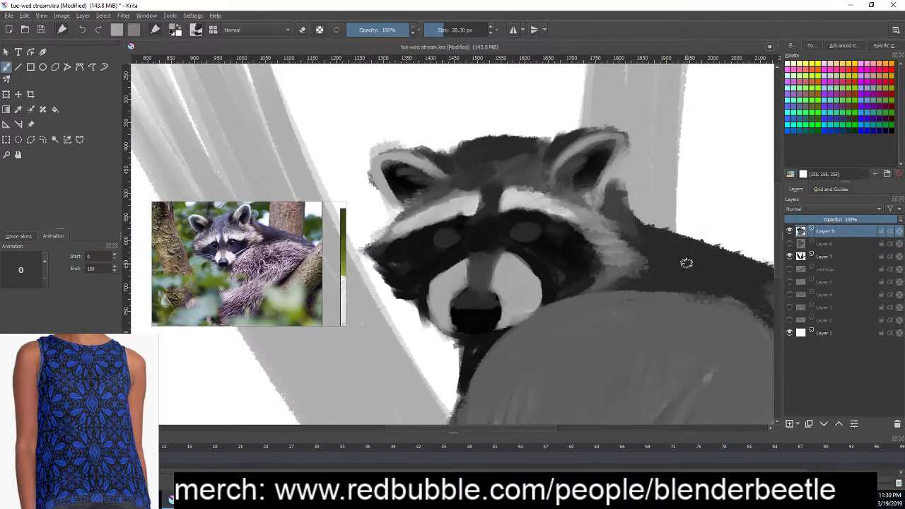
scroll(686, 263, "down", 2)
scroll(659, 307, "down", 1)
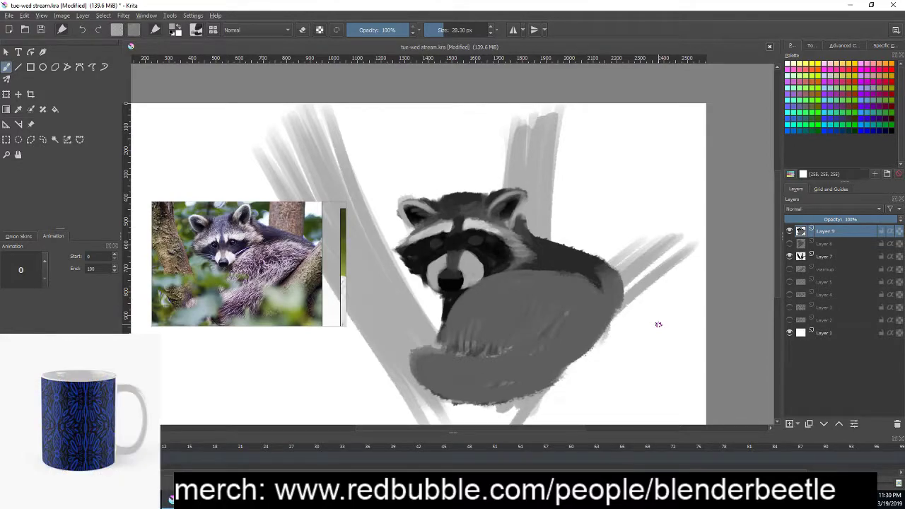
scroll(657, 320, "up", 1)
scroll(612, 317, "up", 1)
scroll(637, 304, "up", 1)
scroll(648, 269, "up", 1)
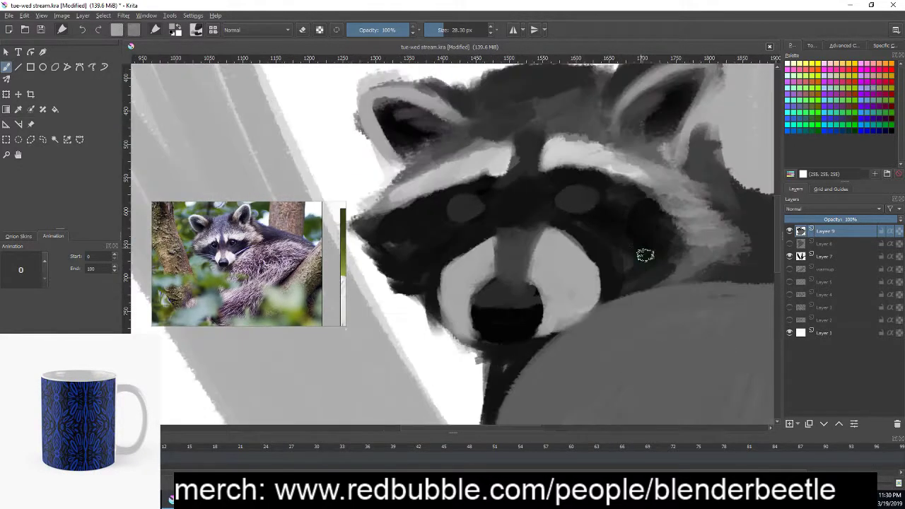
scroll(616, 318, "up", 1)
- Shrink the brush to about 23 px using the pop-up palette
scroll(591, 314, "down", 1)
right_click(579, 267)
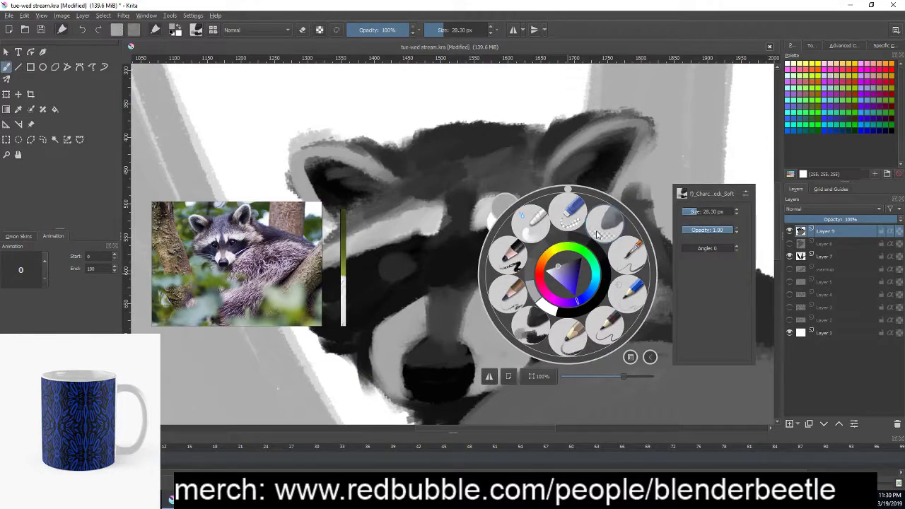
scroll(571, 274, "up", 1)
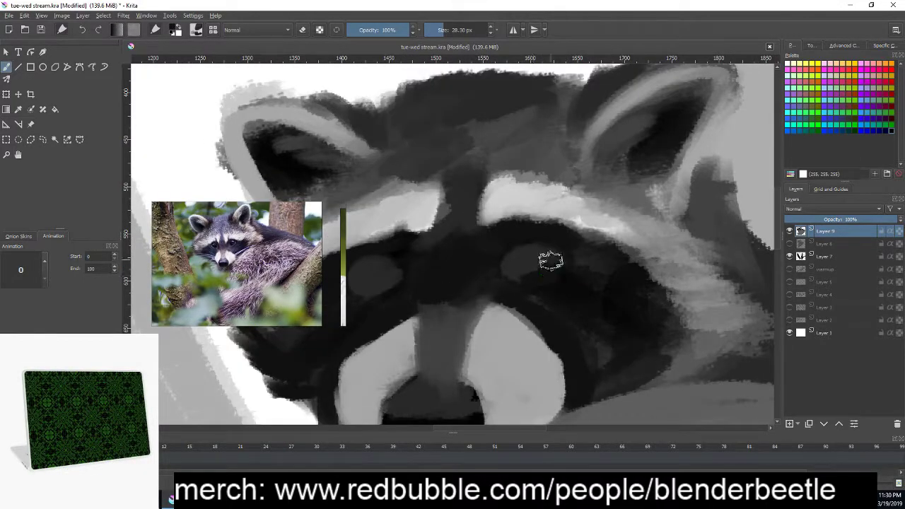
right_click(579, 249)
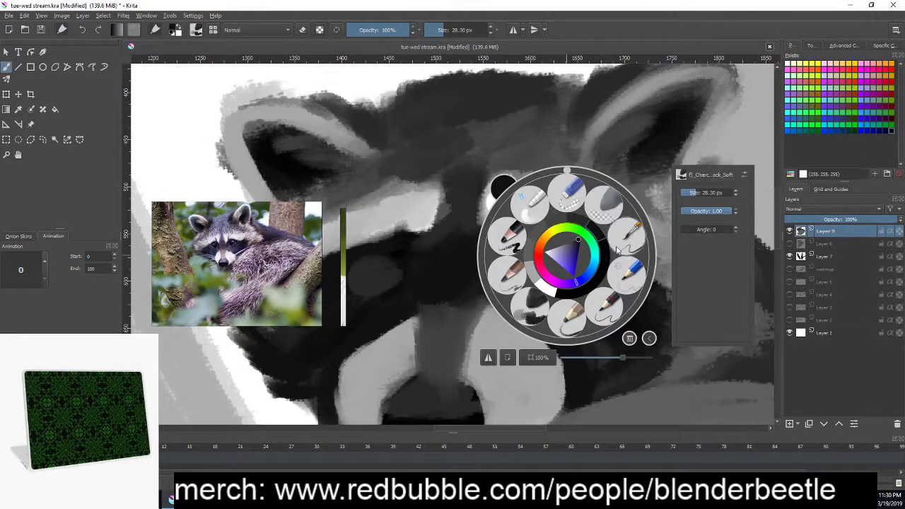
right_click(540, 252)
right_click(540, 252)
left_click_drag(708, 192, 699, 192)
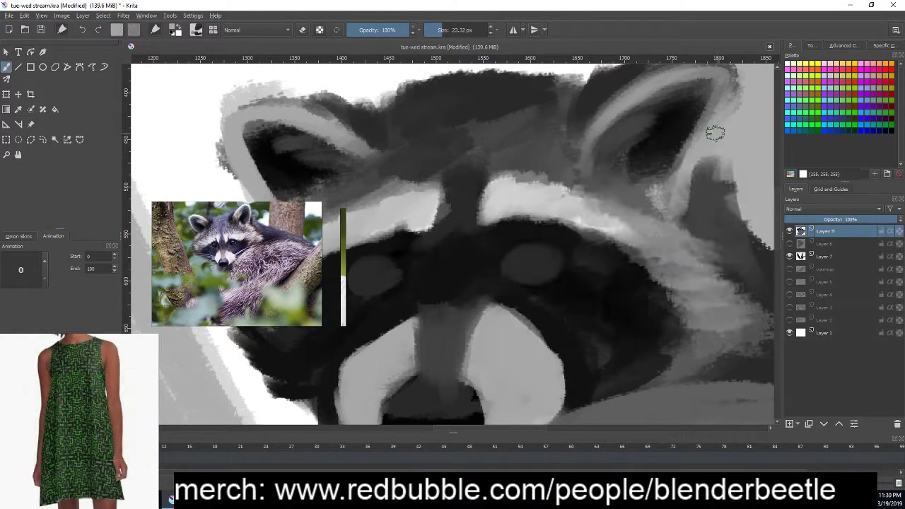
- Centre the eyes in view and paint a light curved rim around the left eye
right_click(553, 266)
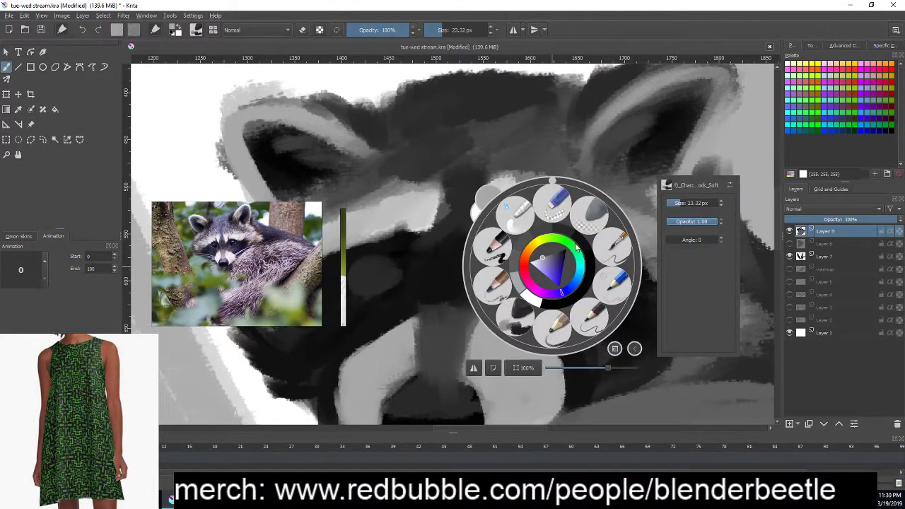
right_click(577, 246)
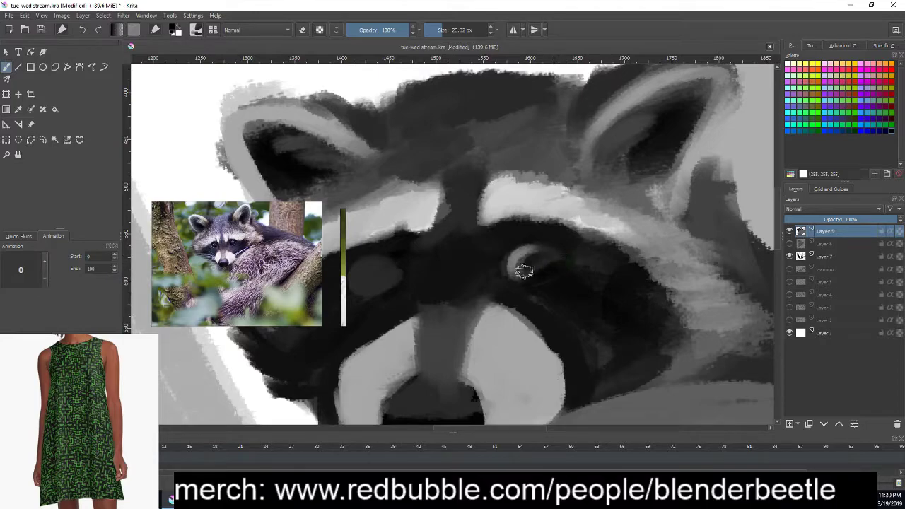
right_click(571, 259)
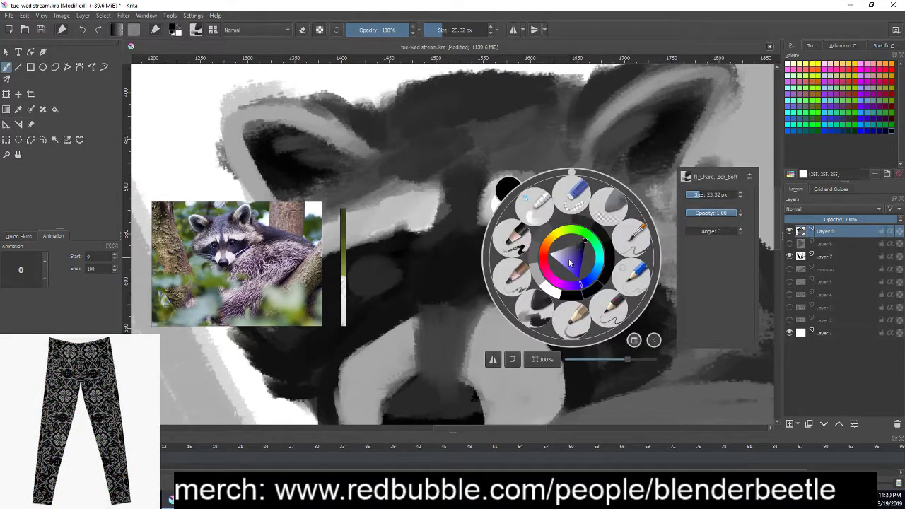
right_click(535, 276)
right_click(555, 263)
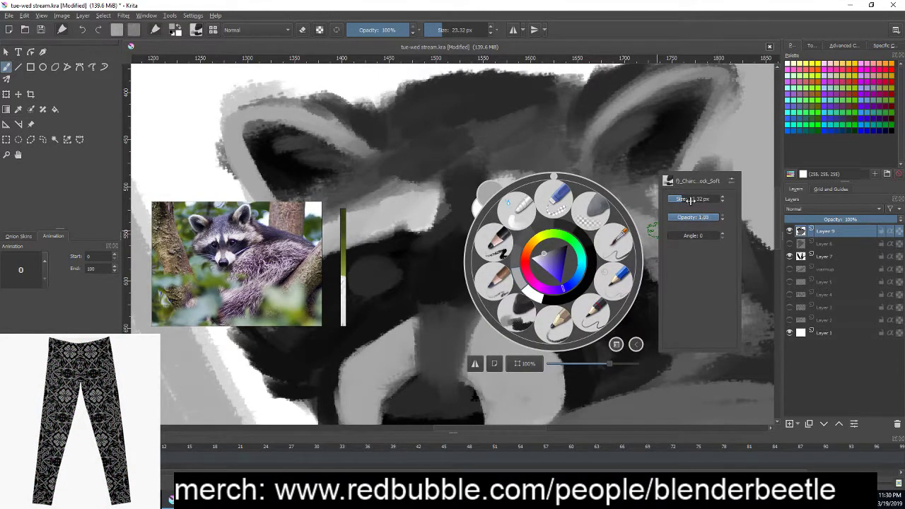
right_click(690, 173)
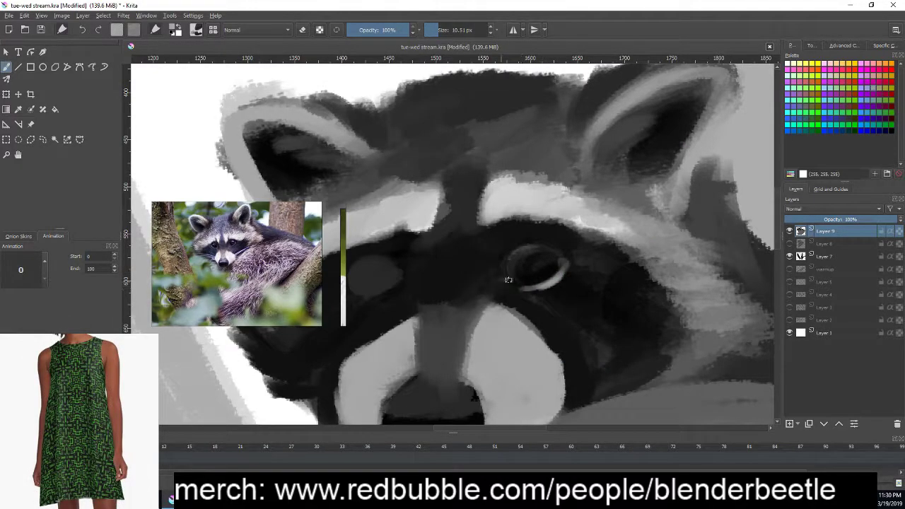
left_click_drag(587, 304, 630, 243)
left_click_drag(461, 259, 486, 276)
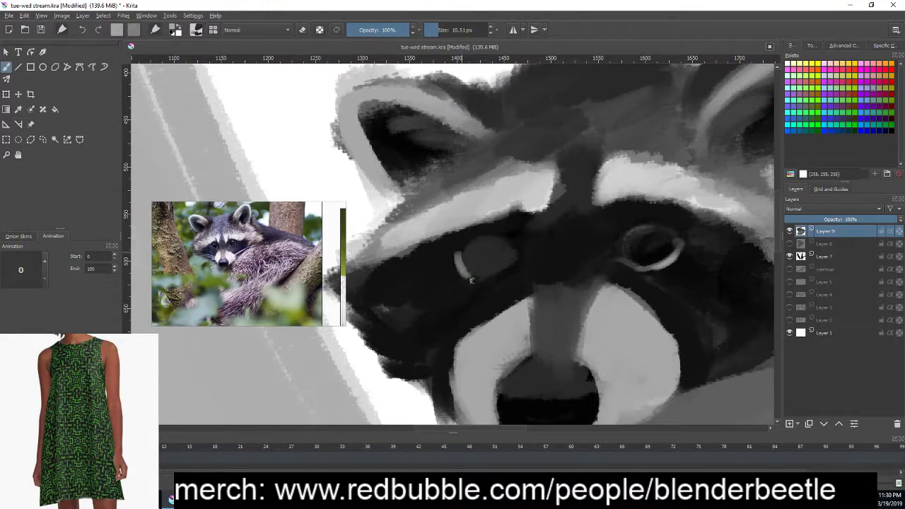
- With a dark colour, line the right eye's lower edge and darken the left eye's rim
right_click(633, 232)
left_click(665, 270)
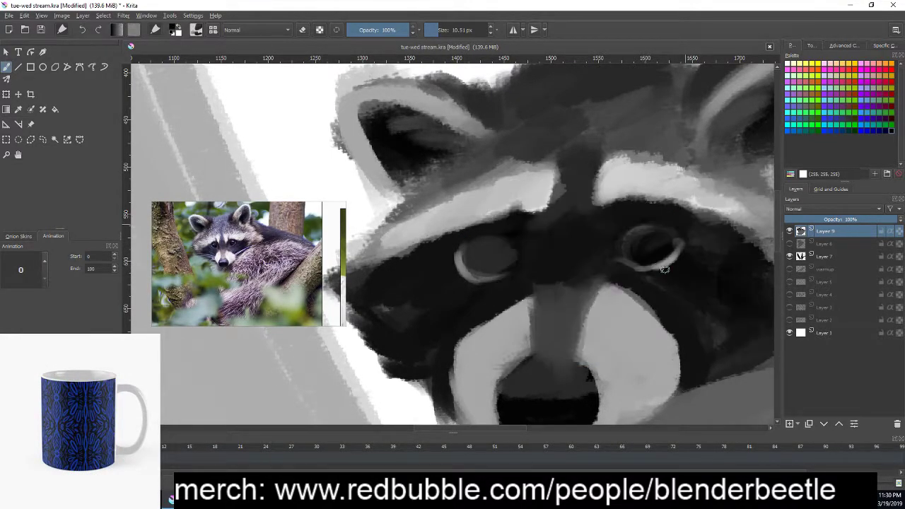
left_click_drag(627, 270, 681, 257)
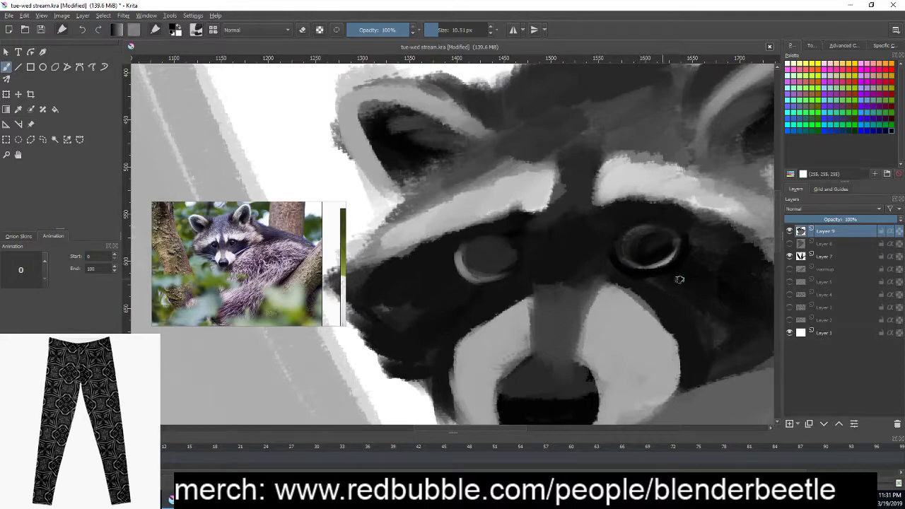
left_click_drag(455, 285, 464, 260)
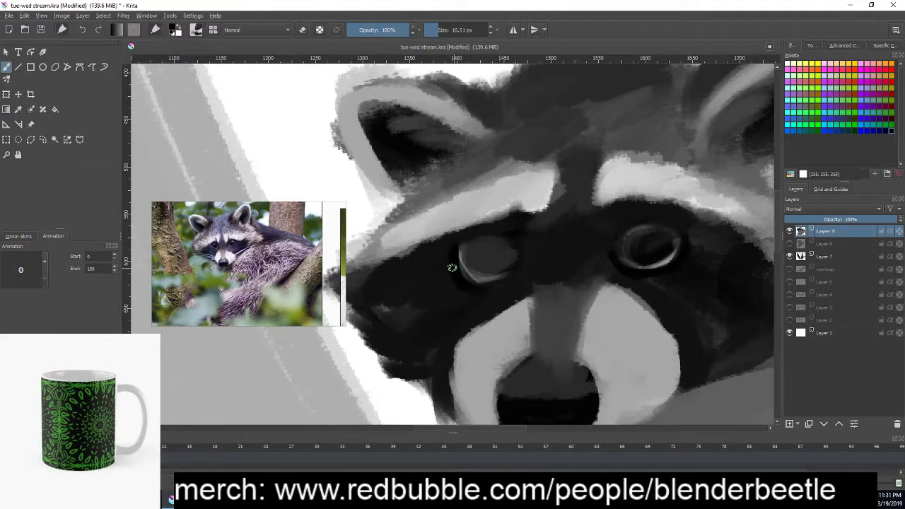
left_click_drag(478, 274, 449, 266)
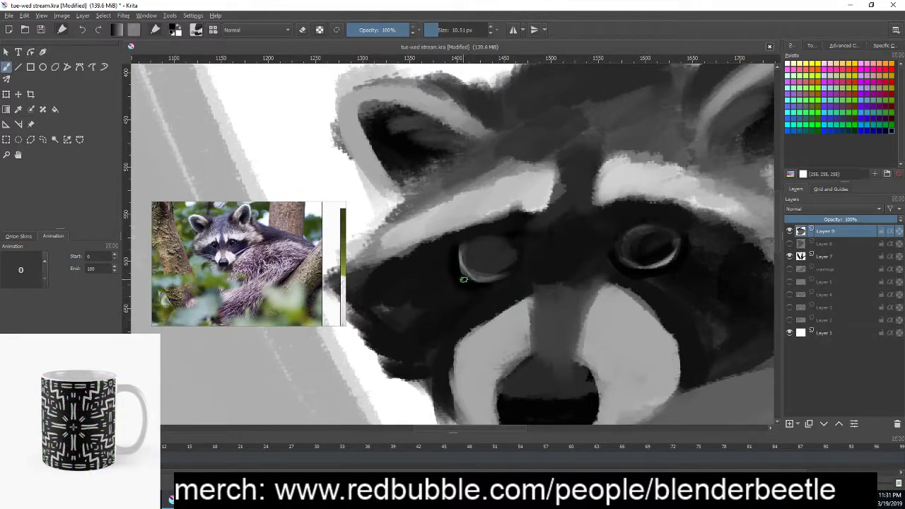
- Darken the upper part of the left eye and zoom out to review
right_click(518, 251)
right_click(541, 290)
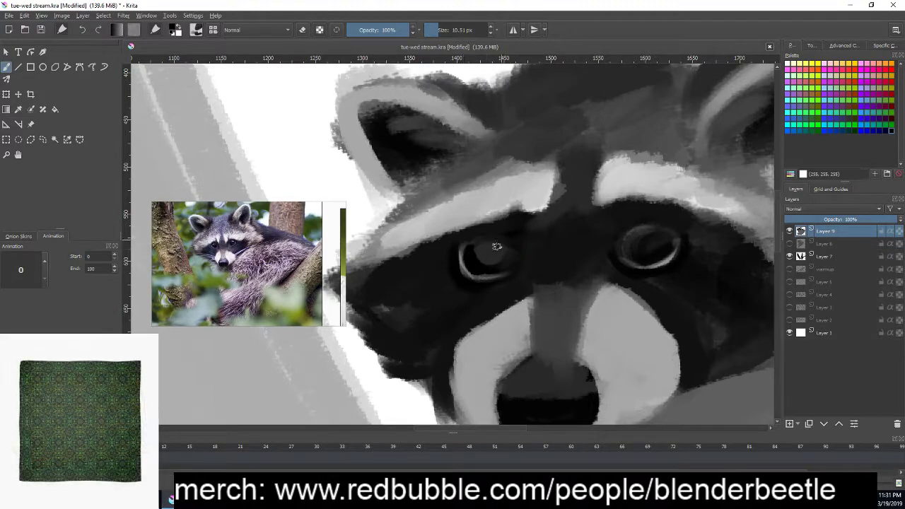
left_click_drag(512, 245, 492, 252)
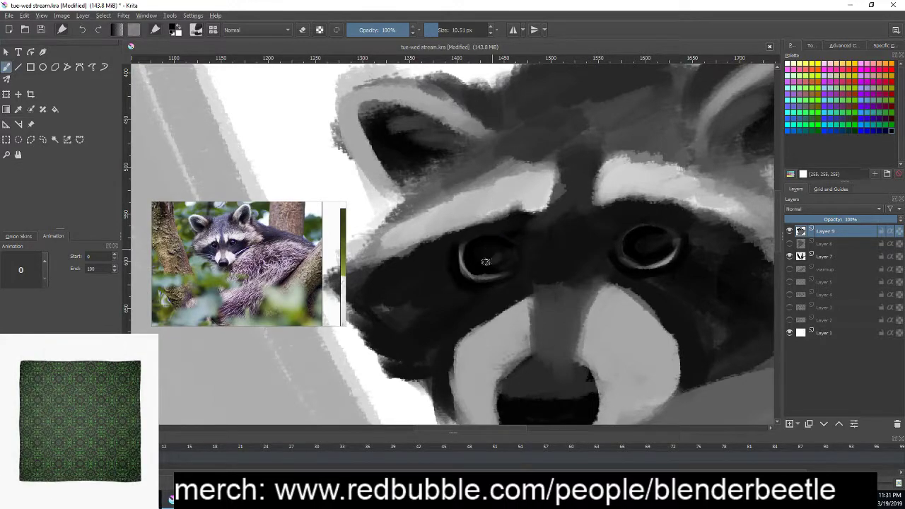
scroll(572, 238, "down", 2)
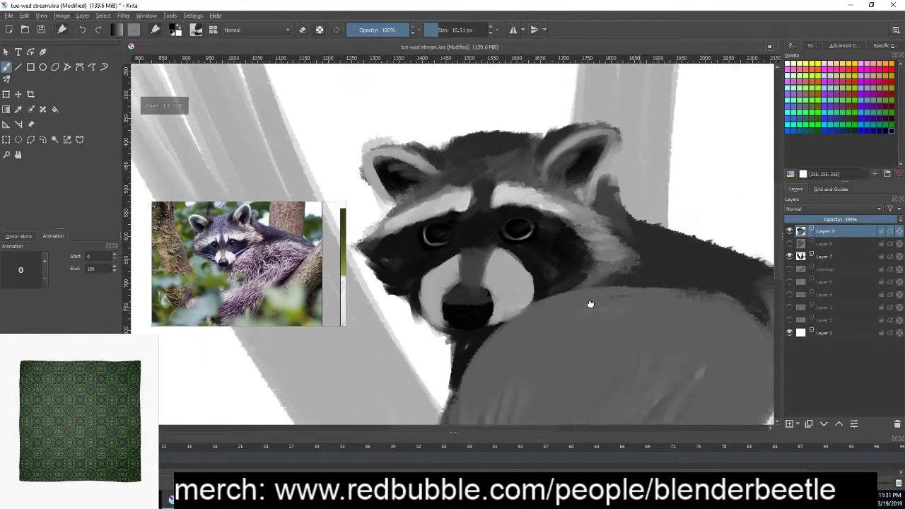
scroll(590, 303, "down", 1)
scroll(619, 302, "down", 1)
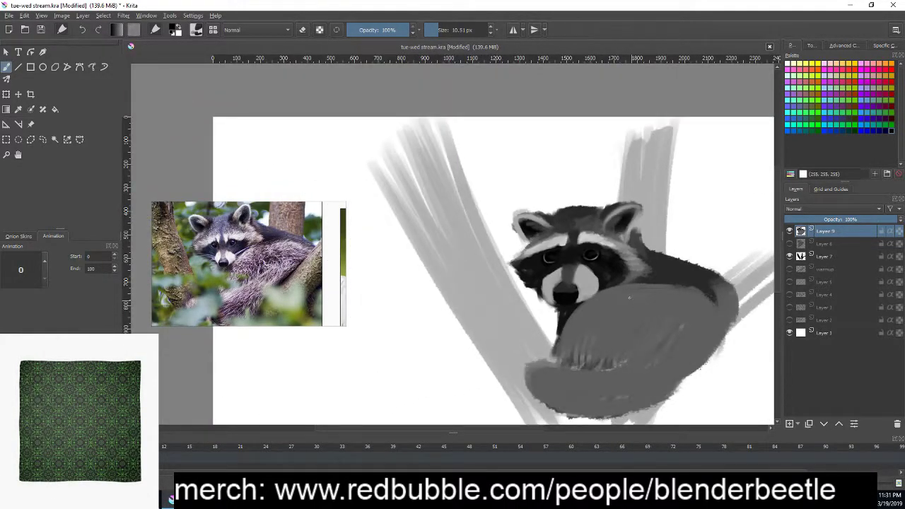
scroll(629, 298, "up", 2)
scroll(571, 309, "up", 1)
scroll(602, 333, "up", 1)
- Paint a white catchlight and a light grey highlight arc on the left eye
right_click(577, 202)
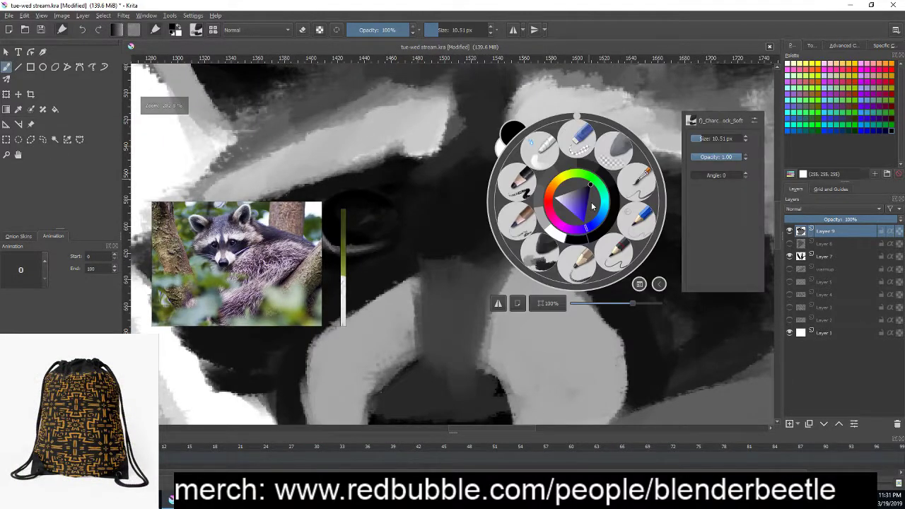
right_click(553, 209)
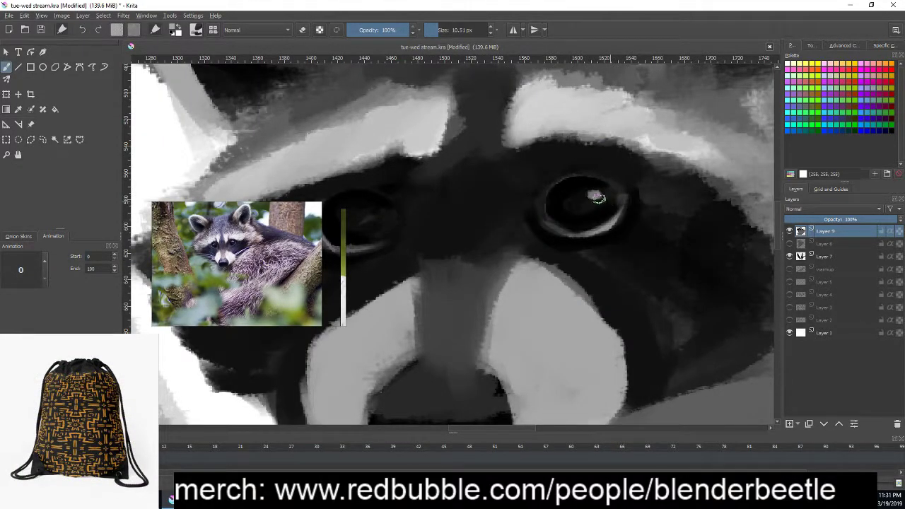
left_click_drag(589, 198, 565, 190)
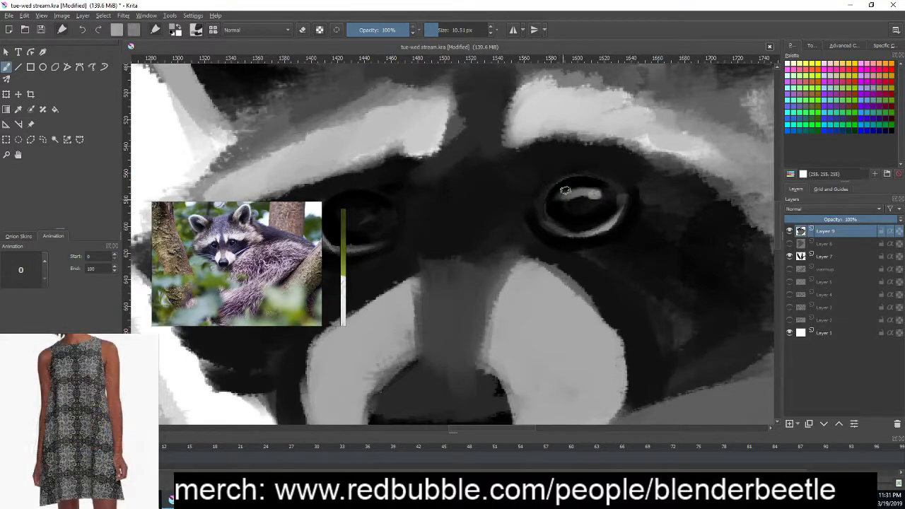
scroll(661, 269, "down", 1)
scroll(444, 215, "up", 1)
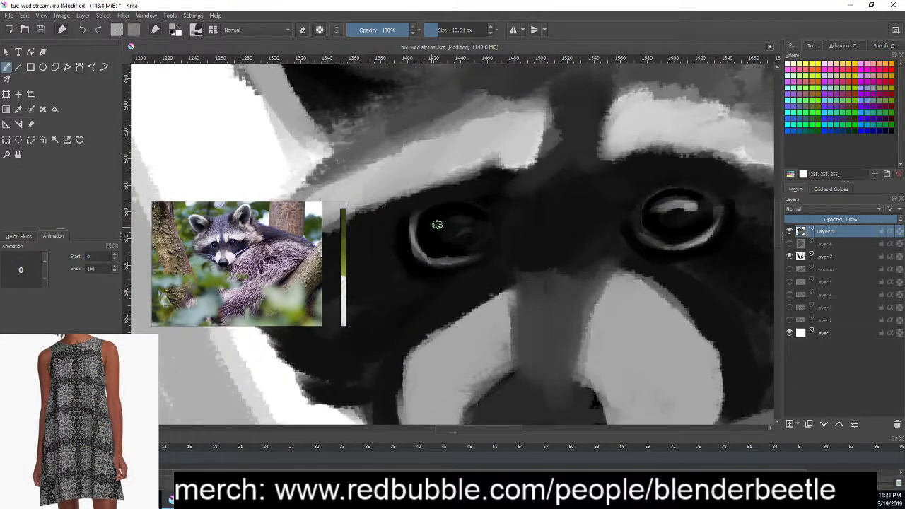
mouse_move(437, 225)
left_mouse_down()
mouse_move(467, 221)
mouse_move(432, 223)
left_mouse_up()
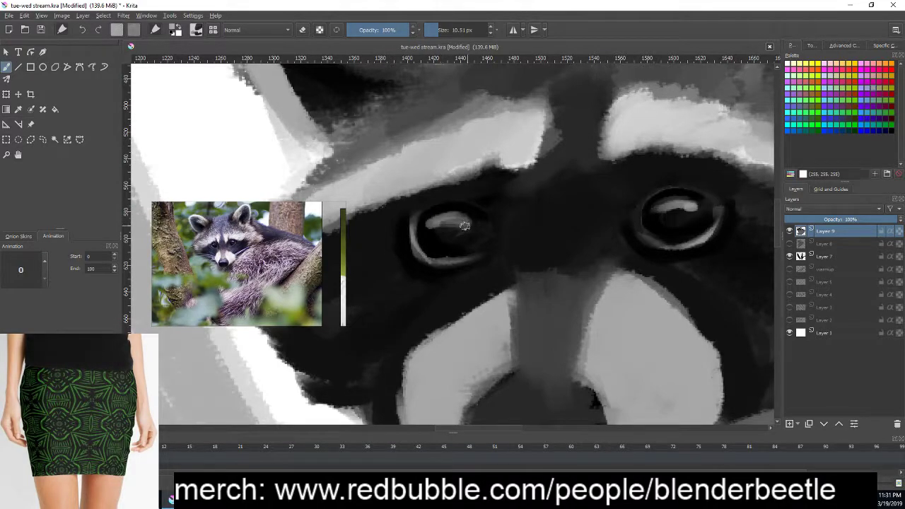
scroll(697, 283, "down", 2)
scroll(684, 283, "down", 3)
- Zoom out and shrink the brush to 2.37 px
scroll(684, 283, "down", 1)
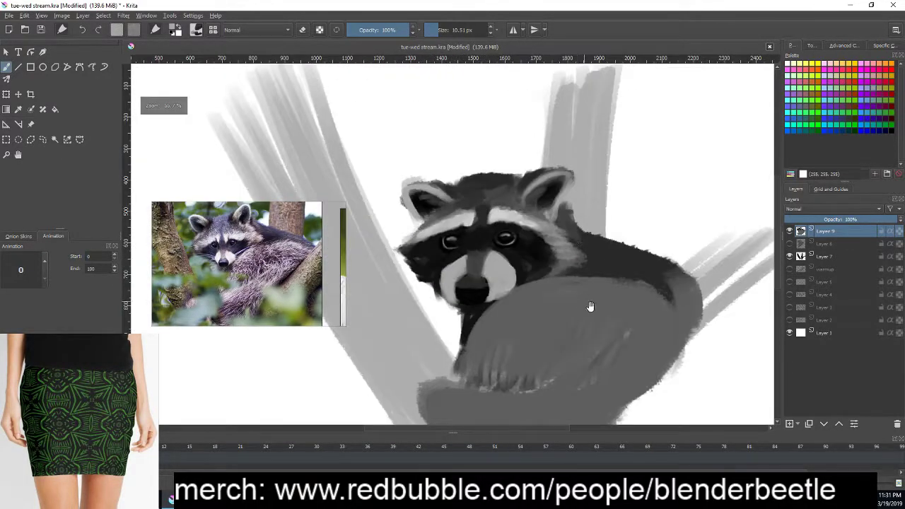
scroll(590, 307, "down", 2)
scroll(608, 311, "down", 1)
scroll(642, 315, "down", 1)
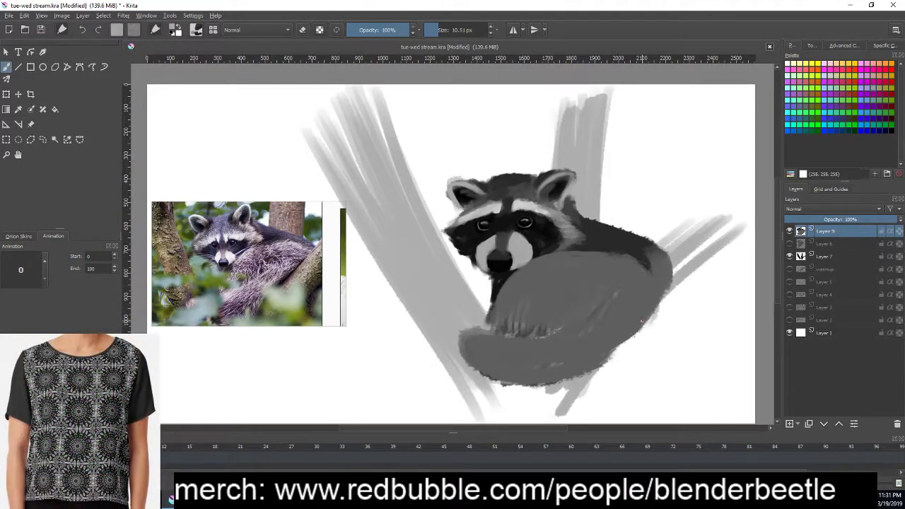
right_click(658, 280)
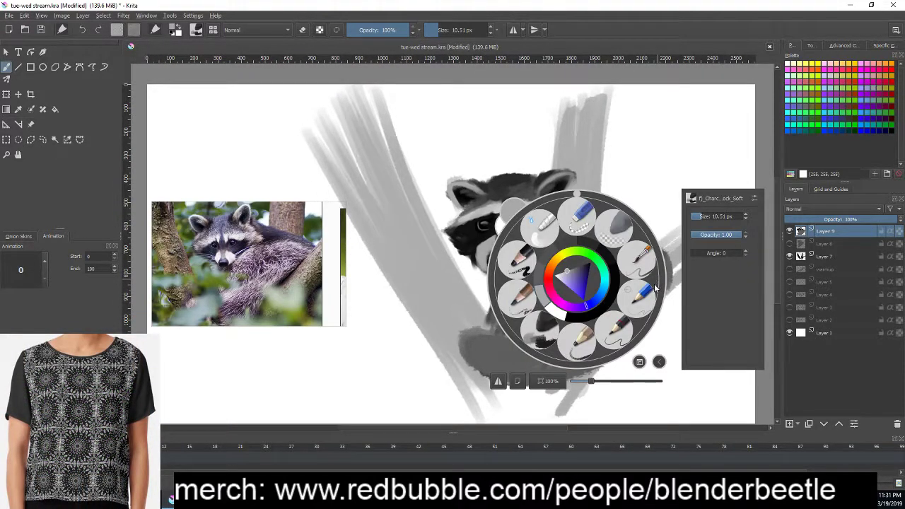
right_click(541, 301)
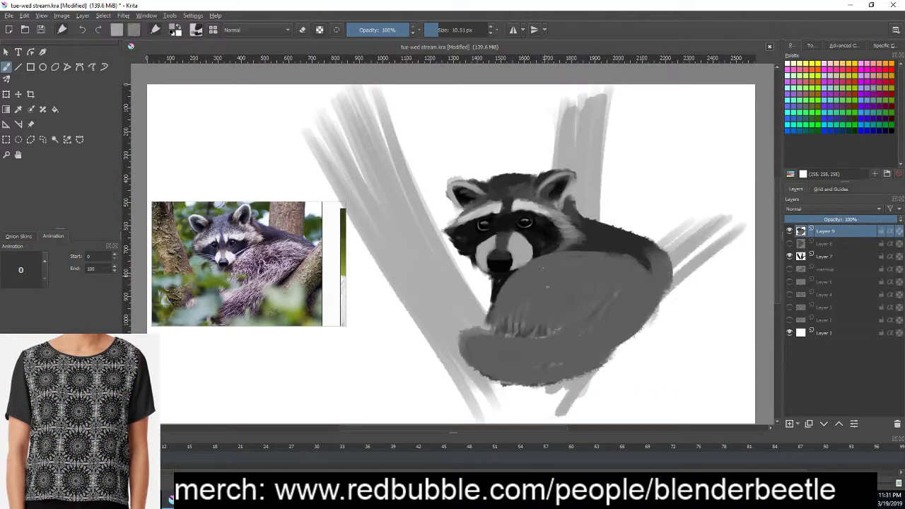
right_click(528, 290)
left_click_drag(663, 230, 645, 230)
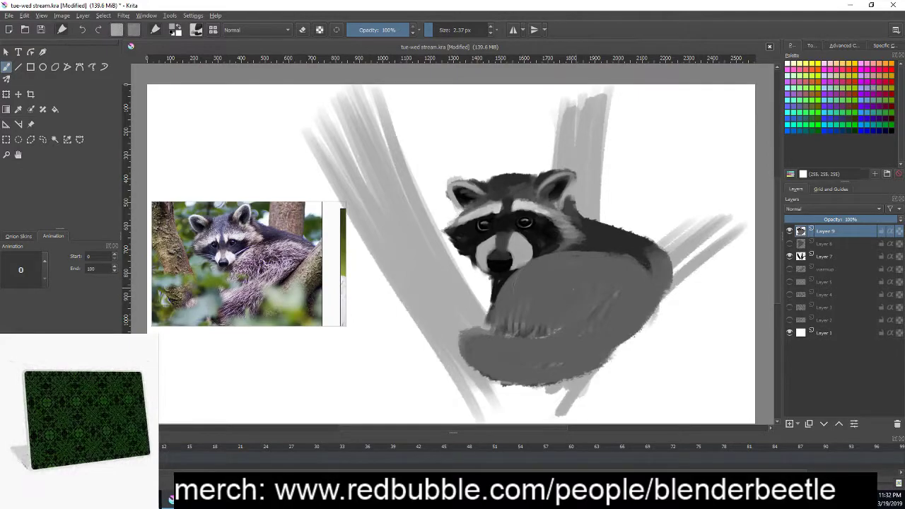
- Switch to a lighter colour and a 177.41 px brush, then lighten the body and back
right_click(585, 288)
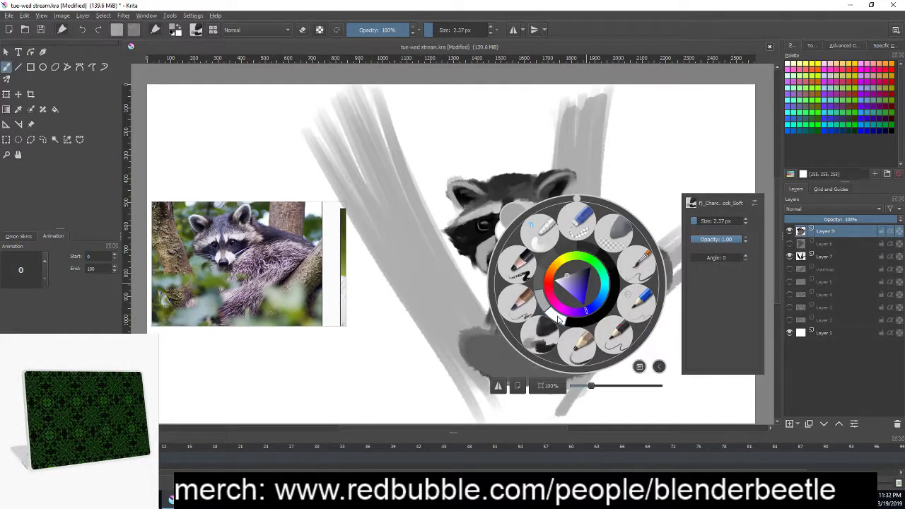
right_click(579, 296)
left_click(706, 187)
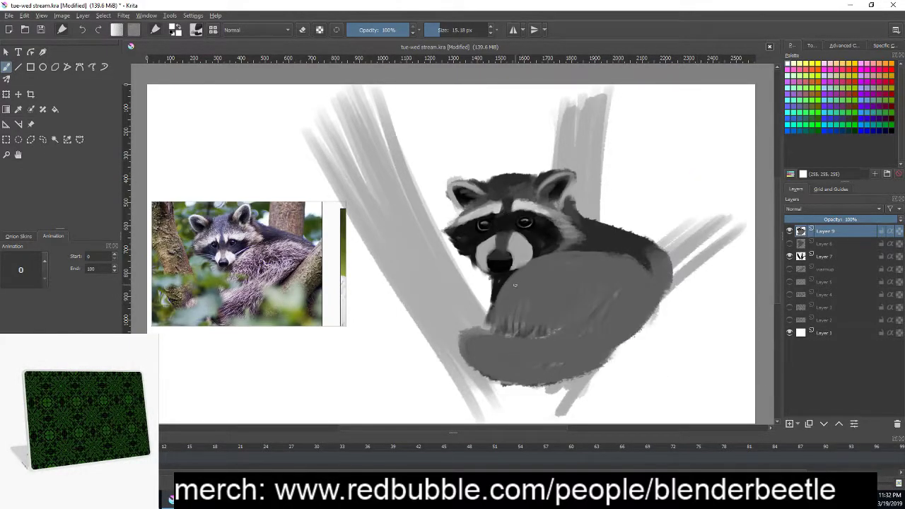
right_click(526, 287)
left_click(573, 240)
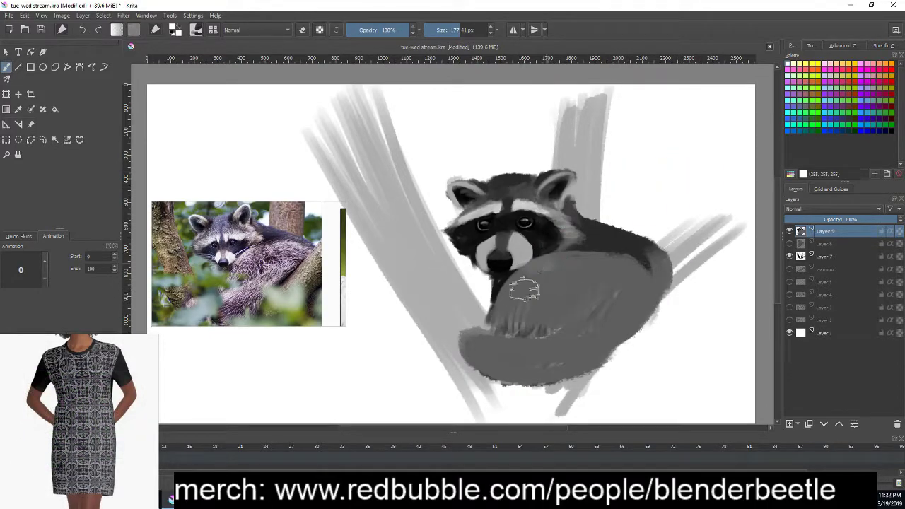
mouse_move(524, 283)
left_mouse_down()
mouse_move(527, 273)
mouse_move(586, 259)
mouse_move(606, 283)
mouse_move(557, 300)
mouse_move(583, 273)
mouse_move(586, 304)
mouse_move(627, 227)
left_mouse_up()
mouse_move(613, 270)
left_mouse_down()
mouse_move(657, 304)
mouse_move(639, 283)
mouse_move(606, 273)
mouse_move(635, 288)
left_mouse_up()
- Reduce the brush to 59.53 px and add lighter grey fur strokes across the back
right_click(586, 290)
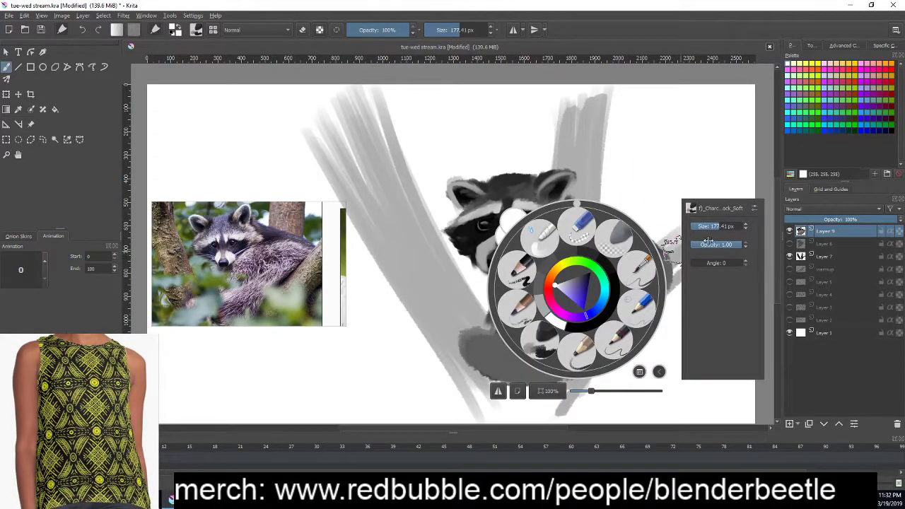
left_click(622, 225)
mouse_move(578, 266)
left_mouse_down()
mouse_move(580, 259)
mouse_move(579, 271)
mouse_move(605, 285)
mouse_move(622, 258)
mouse_move(619, 317)
mouse_move(610, 315)
mouse_move(623, 266)
mouse_move(633, 293)
left_mouse_up()
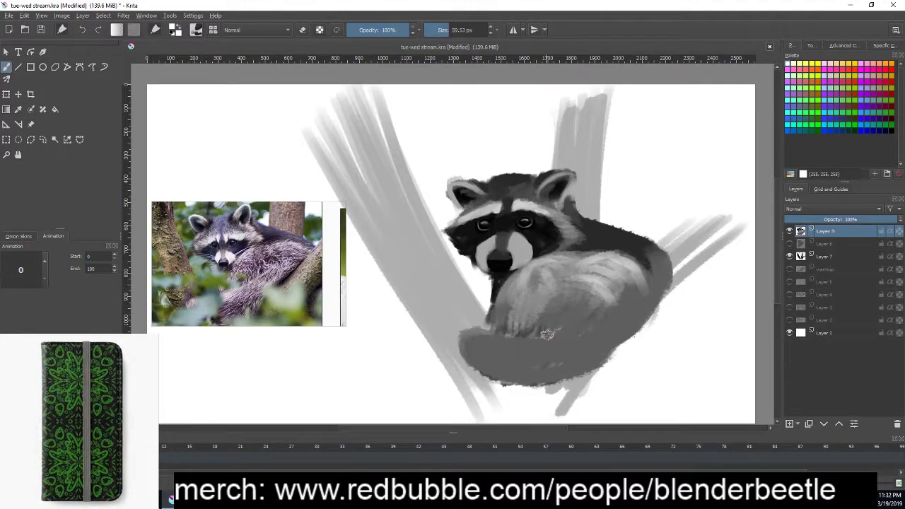
mouse_move(535, 340)
left_mouse_down()
mouse_move(567, 316)
mouse_move(591, 272)
mouse_move(622, 293)
mouse_move(623, 283)
left_mouse_up()
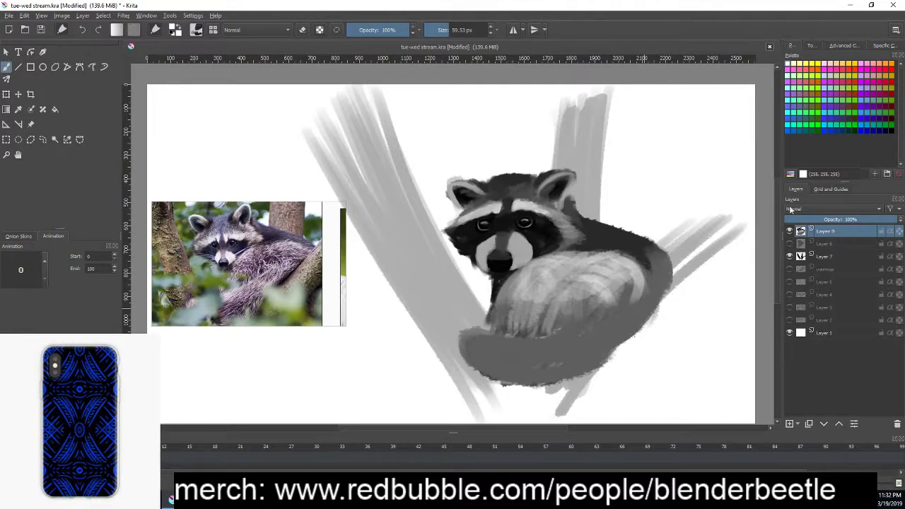
- Hide the tree-branch Layer 7 and raccoon Layer 9, and add a new Layer 10
left_click(789, 256)
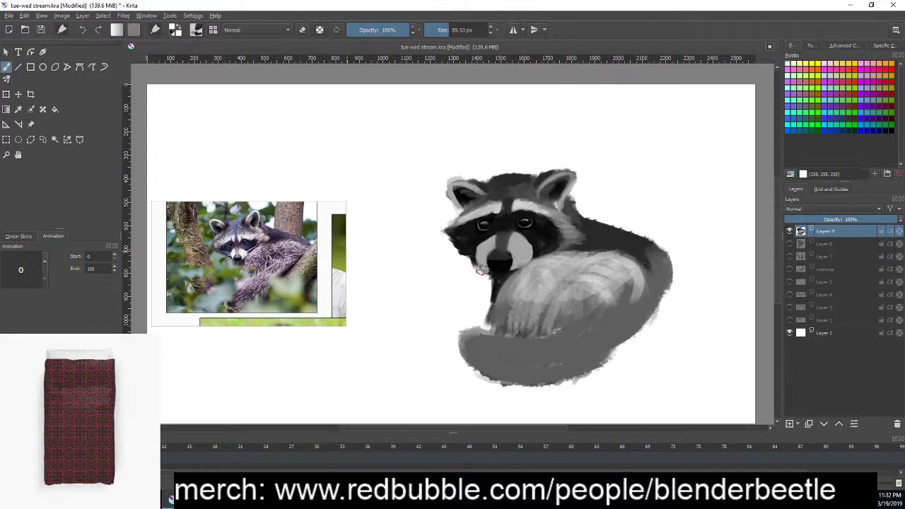
left_click(789, 232)
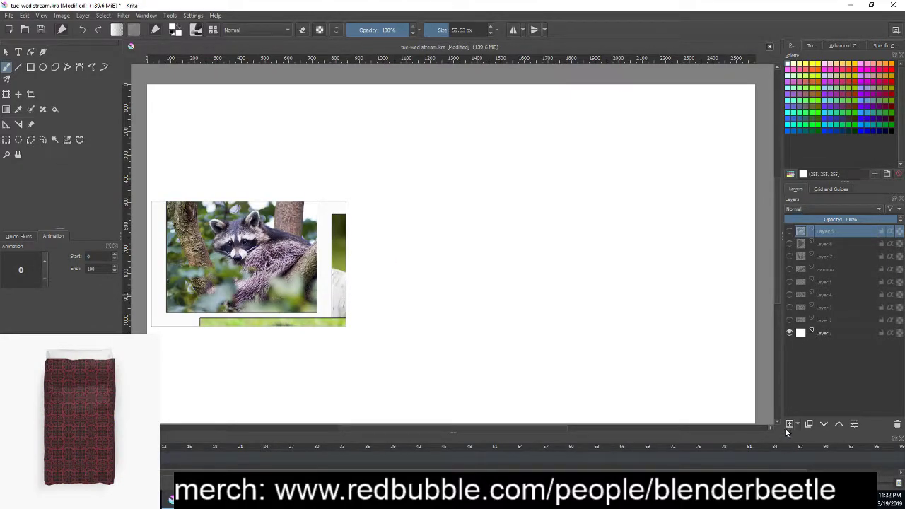
left_click(789, 424)
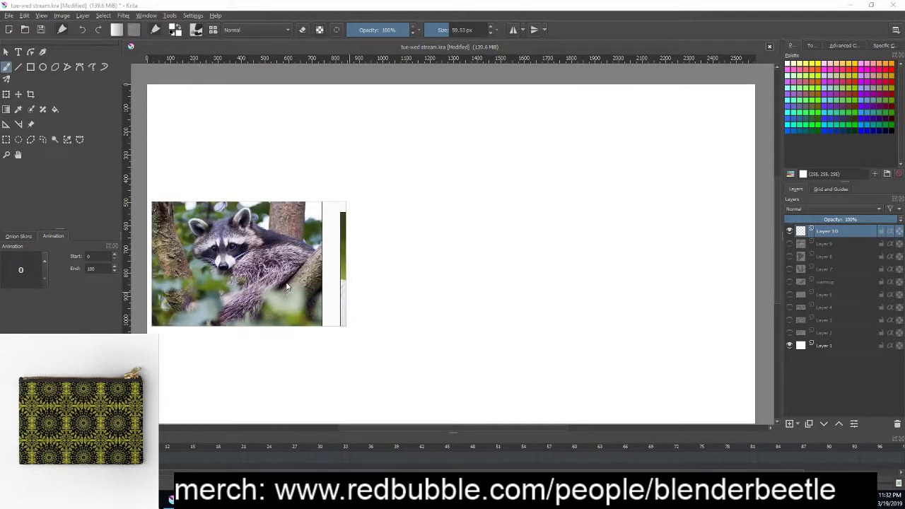
- Sketch a rough C-shaped head and curled-body outline, then show Layer 9 and hide Layer 10
right_click(555, 228)
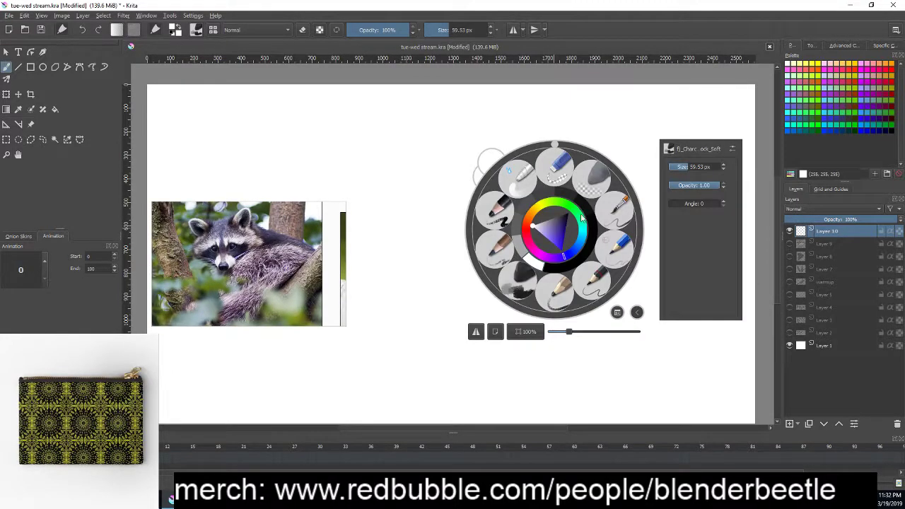
right_click(574, 217)
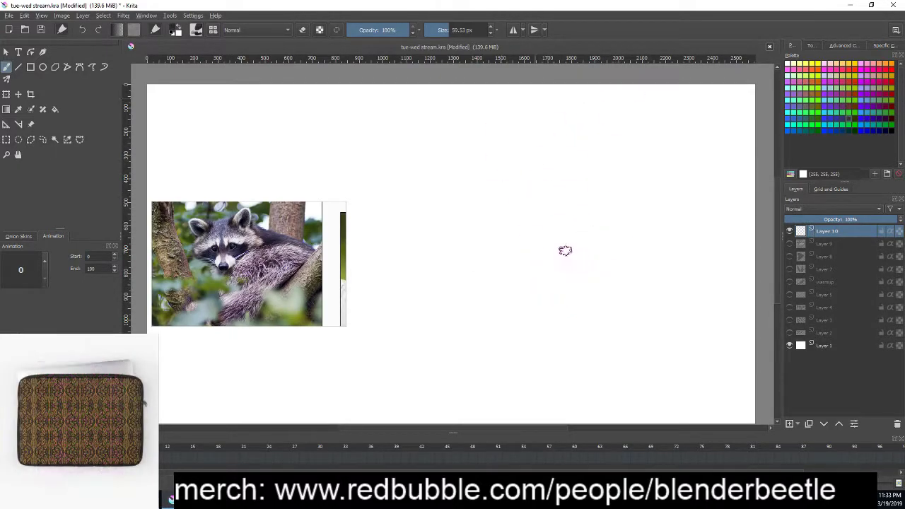
left_click_drag(493, 187, 448, 222)
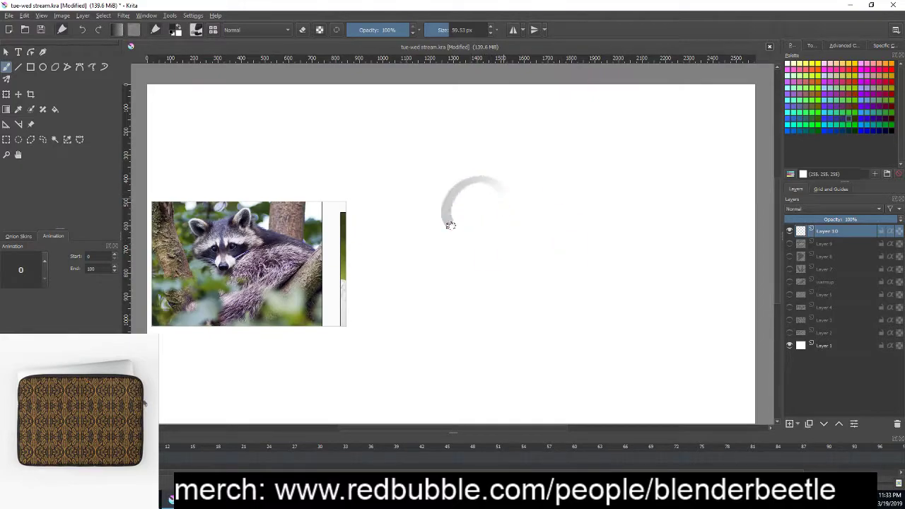
mouse_move(507, 198)
left_mouse_down()
mouse_move(440, 222)
mouse_move(542, 203)
left_mouse_up()
mouse_move(495, 177)
left_mouse_down()
mouse_move(585, 220)
mouse_move(600, 315)
mouse_move(523, 327)
left_mouse_up()
left_click_drag(562, 249, 500, 267)
mouse_move(482, 318)
left_mouse_down()
mouse_move(542, 250)
mouse_move(598, 260)
left_mouse_up()
mouse_move(498, 202)
left_mouse_down()
mouse_move(460, 245)
mouse_move(515, 210)
left_mouse_up()
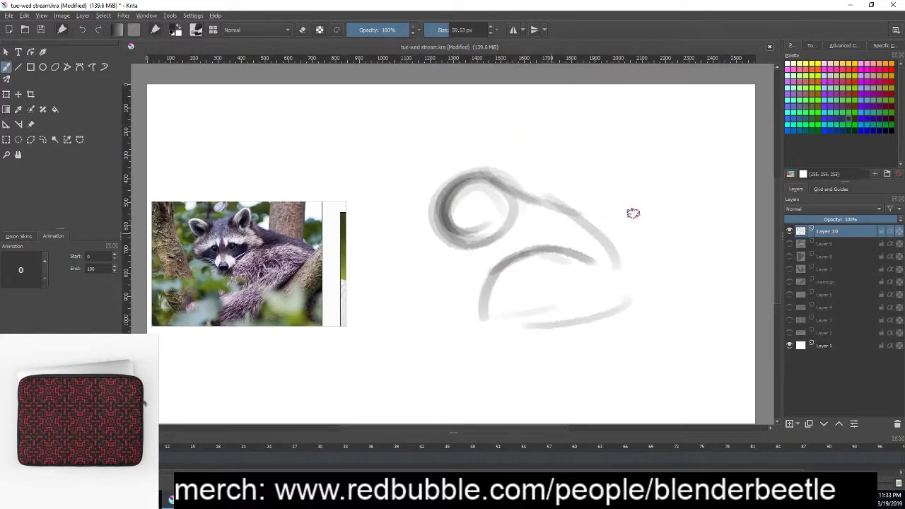
left_click(790, 245)
left_click(790, 232)
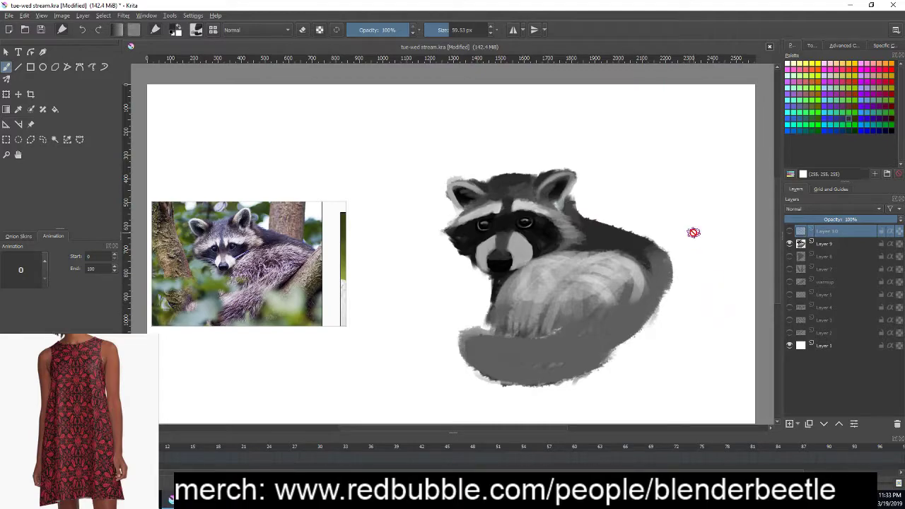
- Check the raccoon layer's visibility and make Layer 9 the active paint layer
left_click(789, 243)
left_click(790, 243)
right_click(576, 297)
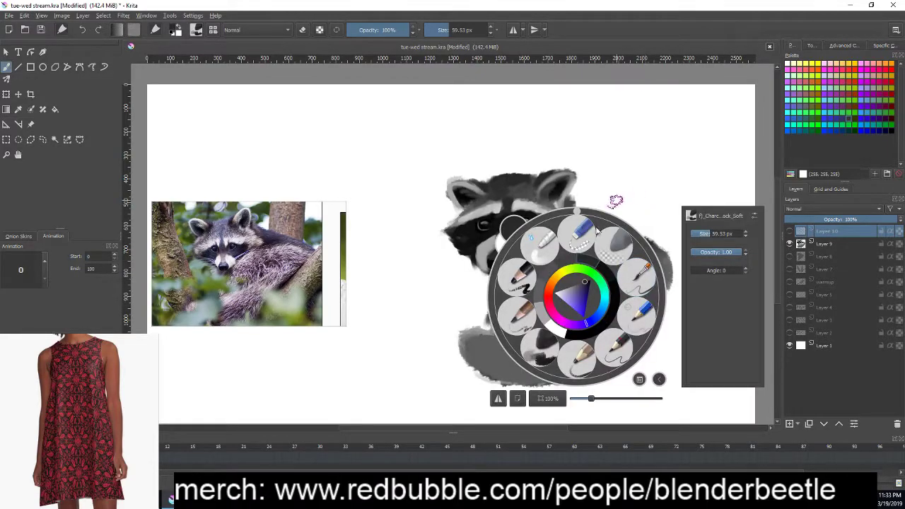
right_click(593, 263)
right_click(577, 261)
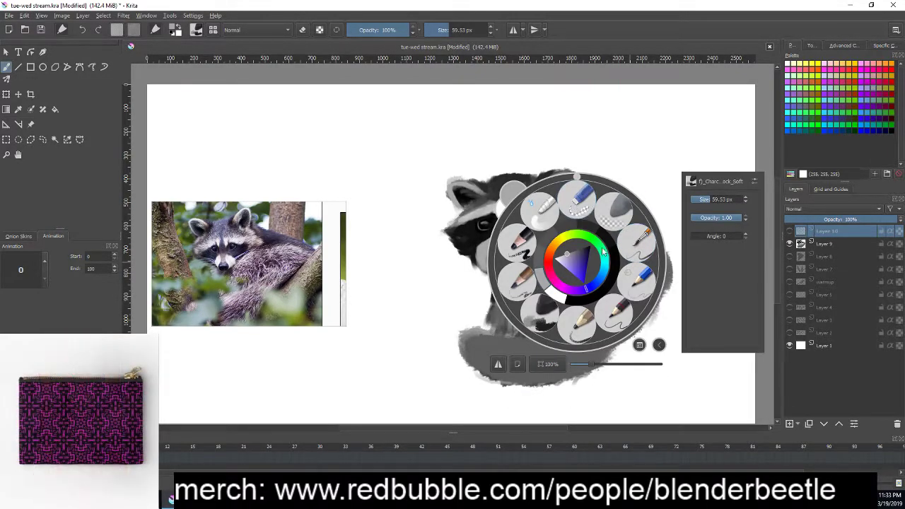
right_click(590, 291)
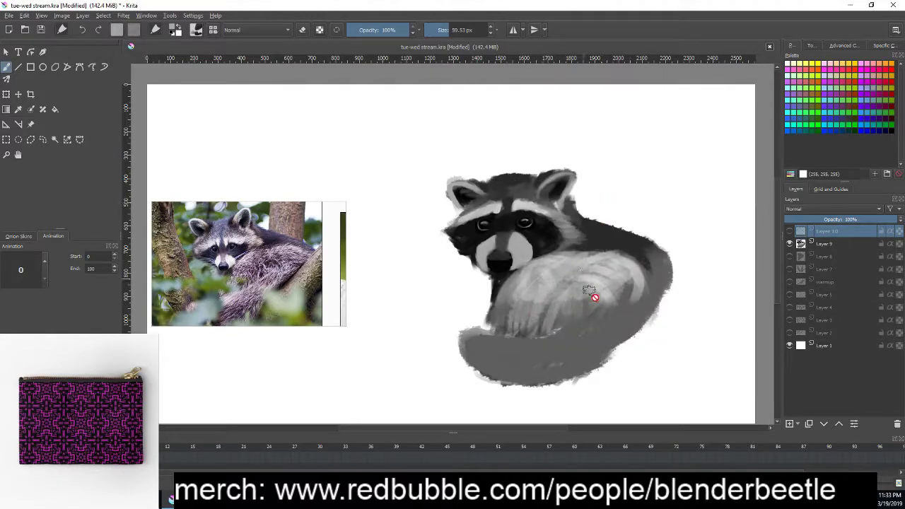
left_click(554, 261)
left_click(811, 246)
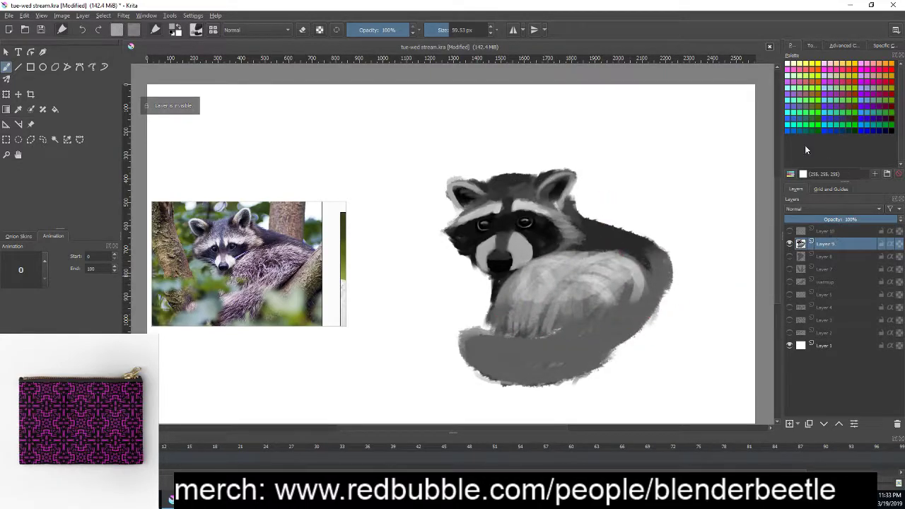
right_click(569, 278)
left_click(580, 183)
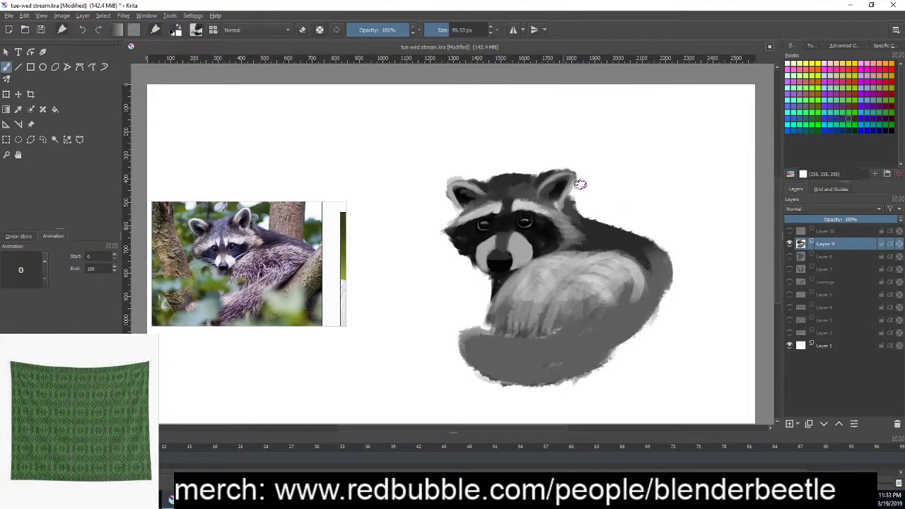
- Paint dark diagonal strokes across the light body, extending its lower-right edge outward
mouse_move(495, 304)
left_mouse_down()
mouse_move(570, 251)
mouse_move(591, 251)
left_mouse_up()
mouse_move(523, 322)
left_mouse_down()
mouse_move(616, 258)
mouse_move(637, 265)
left_mouse_up()
left_click_drag(573, 332, 655, 274)
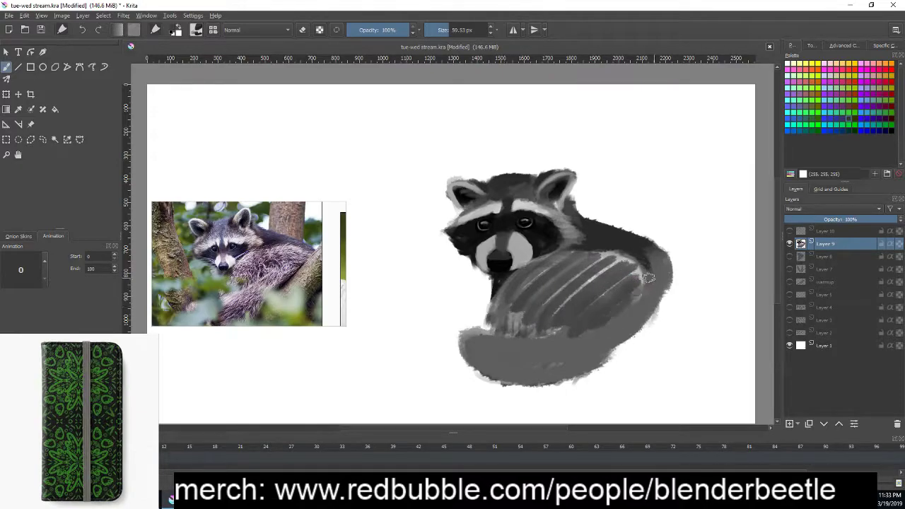
mouse_move(651, 315)
left_mouse_down()
mouse_move(672, 262)
mouse_move(635, 338)
mouse_move(670, 308)
left_mouse_up()
mouse_move(602, 362)
left_mouse_down()
mouse_move(690, 293)
mouse_move(688, 255)
left_mouse_up()
mouse_move(620, 335)
left_mouse_down()
mouse_move(670, 264)
mouse_move(642, 328)
left_mouse_up()
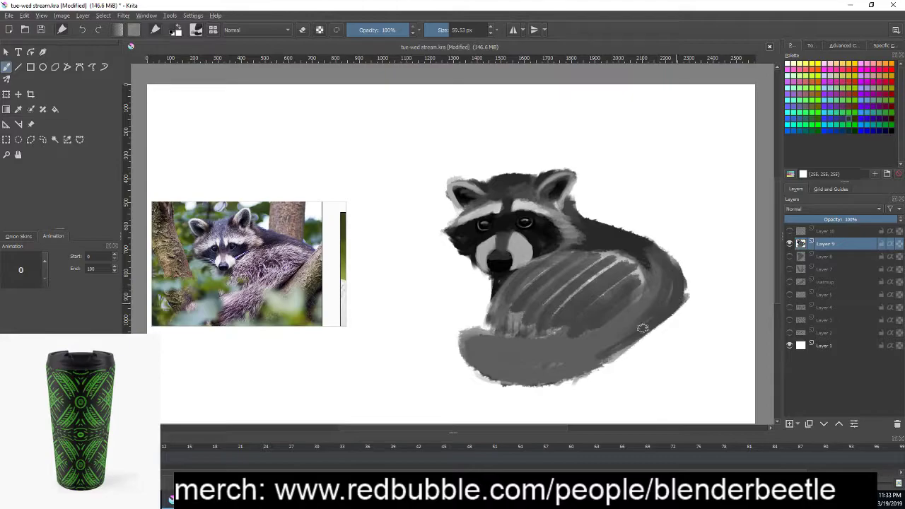
- Darken the light stripes on the body and fill the upper back with dark gray
left_click_drag(562, 268, 644, 273)
mouse_move(554, 257)
left_mouse_down()
mouse_move(517, 286)
mouse_move(586, 261)
mouse_move(640, 290)
mouse_move(628, 308)
left_mouse_up()
left_click_drag(622, 268, 560, 305)
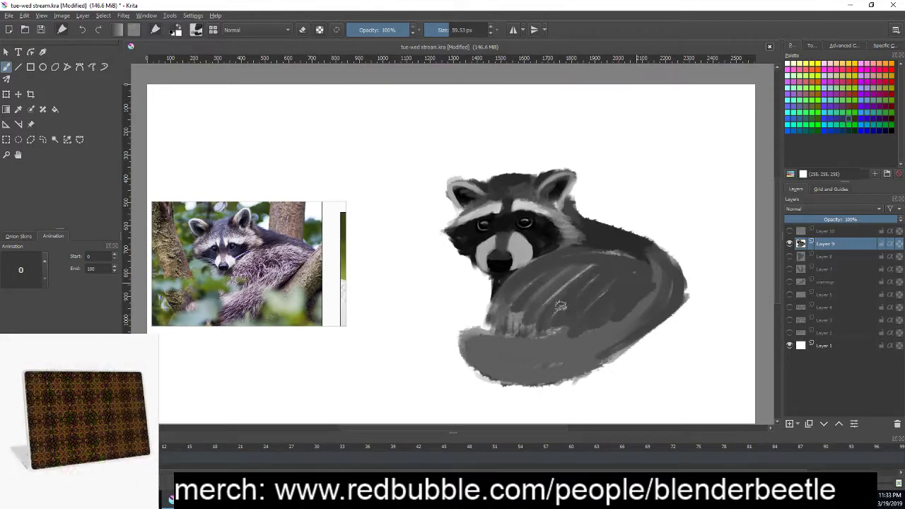
left_click_drag(618, 271, 522, 280)
mouse_move(579, 252)
left_mouse_down()
mouse_move(676, 266)
mouse_move(637, 240)
mouse_move(648, 220)
left_mouse_up()
mouse_move(579, 211)
left_mouse_down()
mouse_move(678, 249)
mouse_move(641, 224)
mouse_move(690, 304)
left_mouse_up()
- Darken the tail's lighter streaks and extend the tail leftward in dark gray
scroll(705, 334, "left", 1)
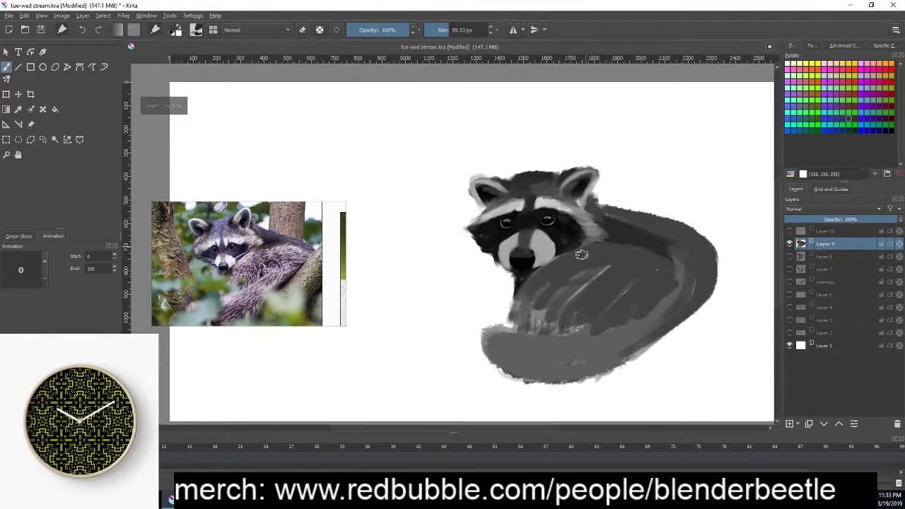
scroll(628, 290, "up", 1)
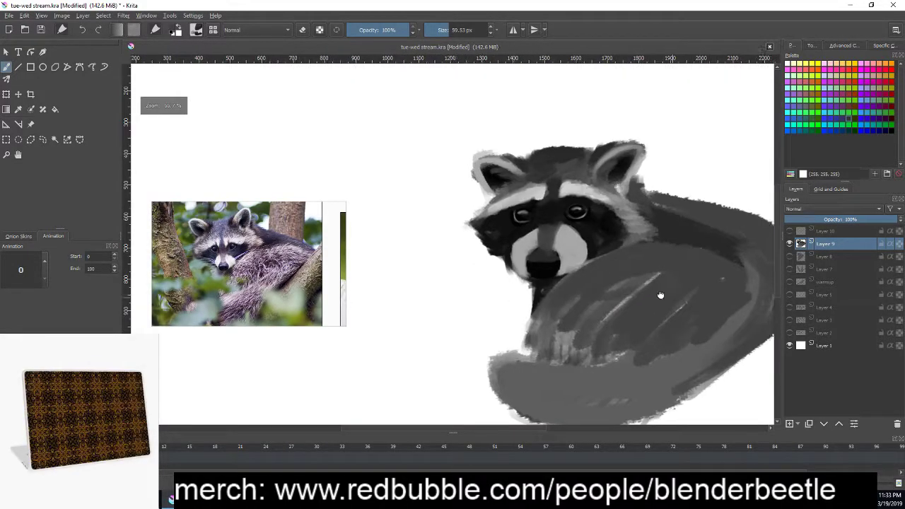
scroll(637, 290, "down", 1)
left_click_drag(530, 305, 538, 256)
left_click_drag(510, 333, 560, 252)
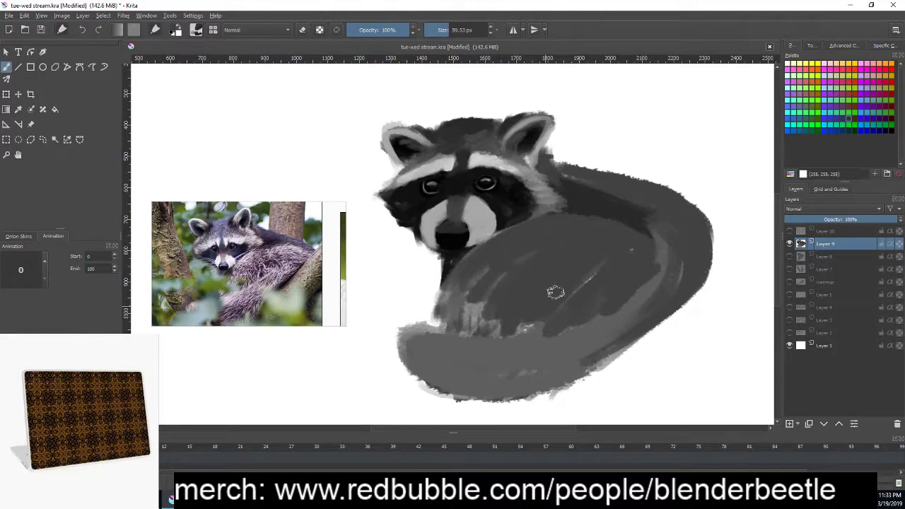
mouse_move(552, 343)
left_mouse_down()
mouse_move(372, 354)
mouse_move(403, 406)
mouse_move(499, 388)
mouse_move(616, 339)
mouse_move(439, 354)
mouse_move(616, 318)
mouse_move(543, 376)
mouse_move(629, 322)
mouse_move(627, 273)
left_mouse_up()
left_click_drag(452, 385, 480, 375)
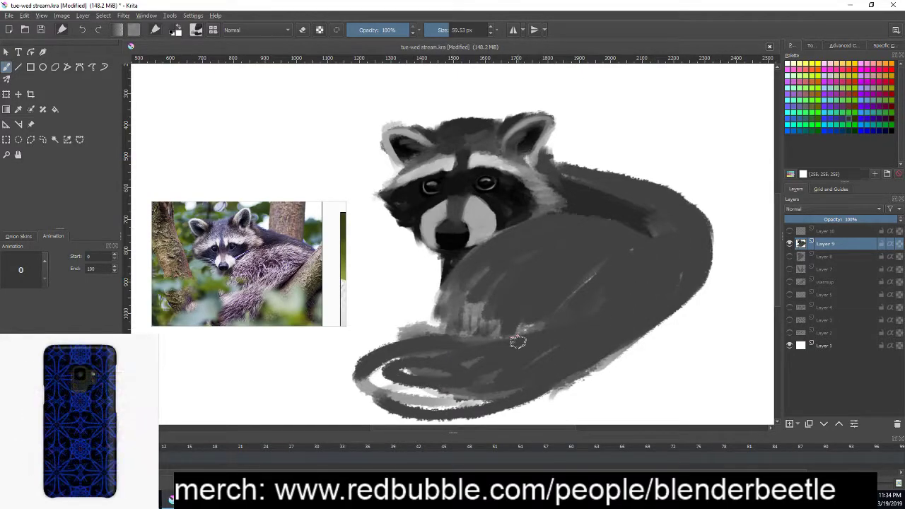
scroll(249, 262, "up", 3)
scroll(258, 273, "up", 3)
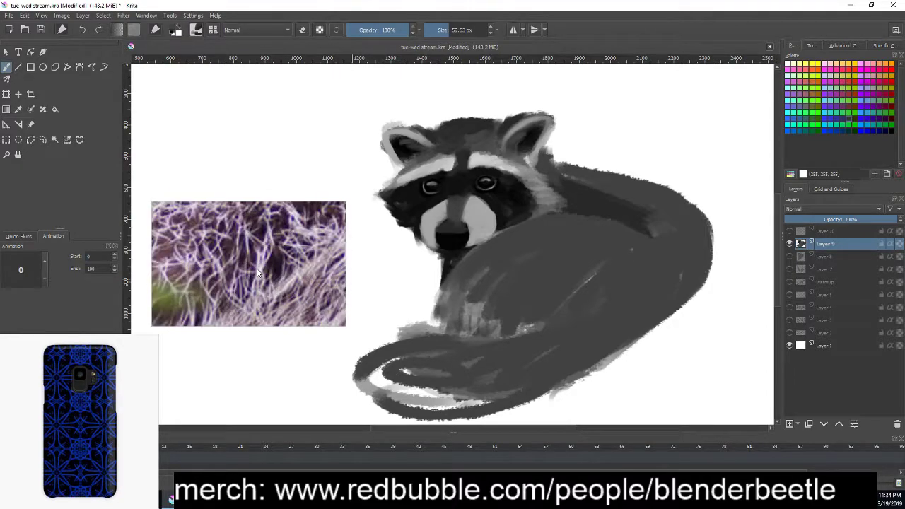
scroll(258, 273, "down", 2)
scroll(241, 233, "down", 2)
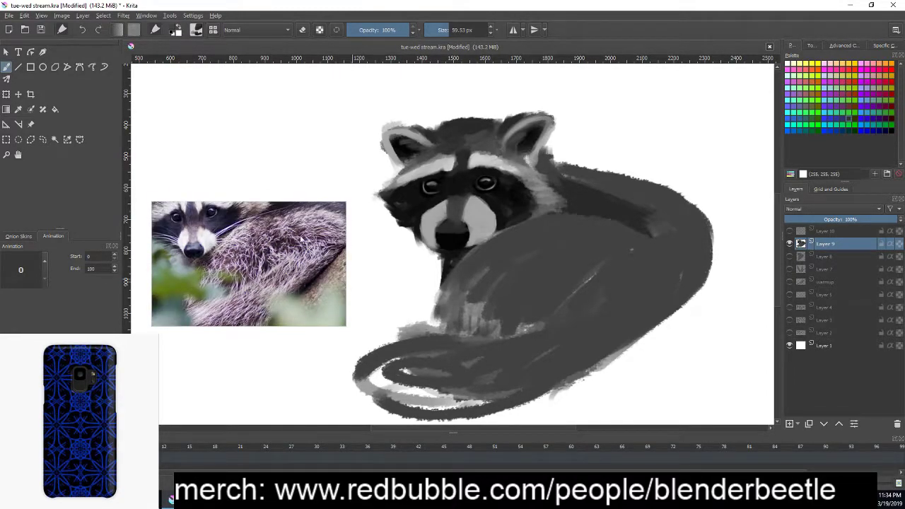
scroll(281, 261, "up", 2)
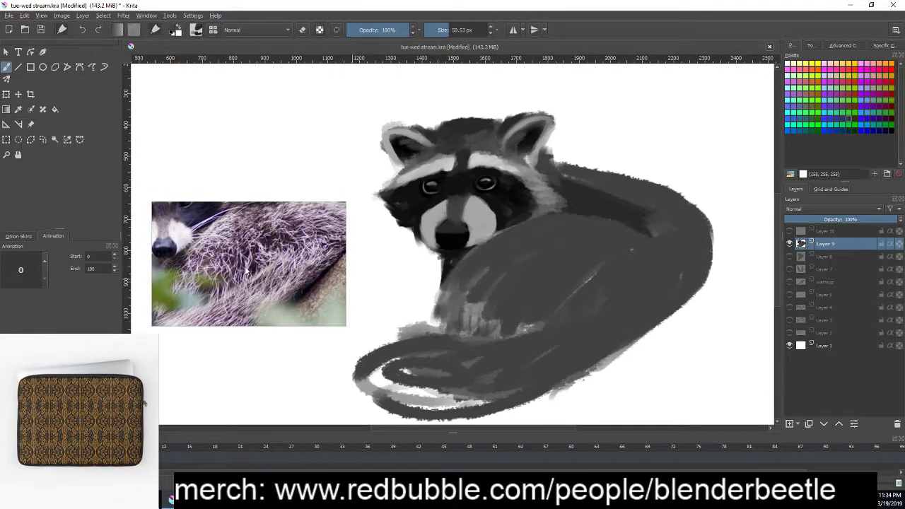
scroll(254, 279, "down", 2)
scroll(244, 272, "up", 2)
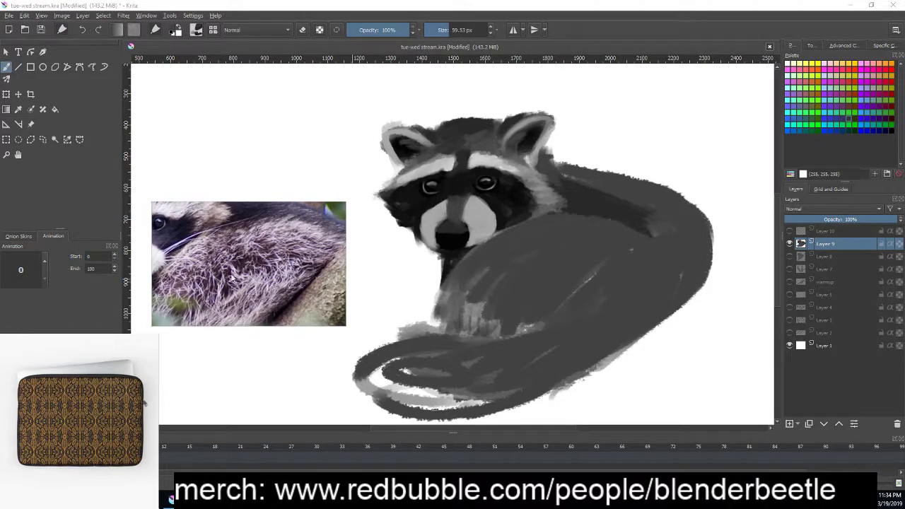
scroll(237, 267, "down", 2)
scroll(241, 269, "down", 2)
scroll(256, 268, "down", 1)
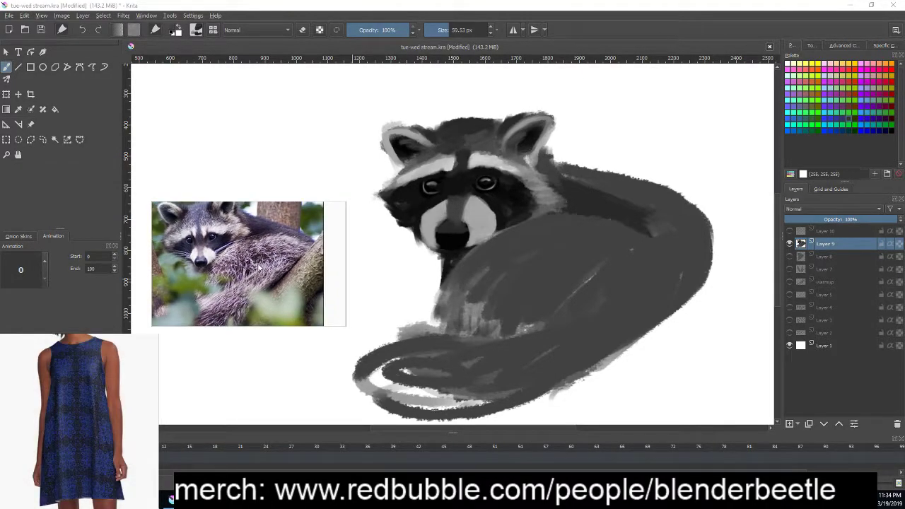
scroll(272, 273, "up", 1)
scroll(251, 278, "down", 2)
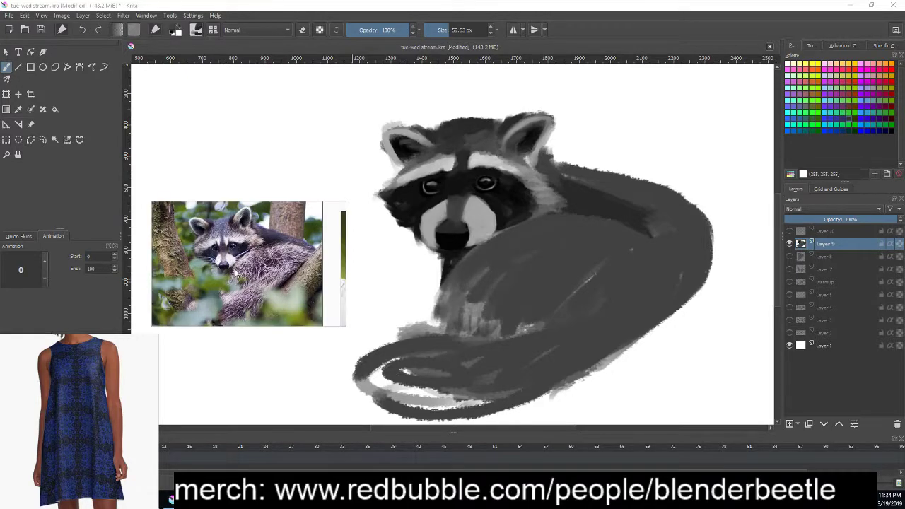
scroll(244, 278, "up", 1)
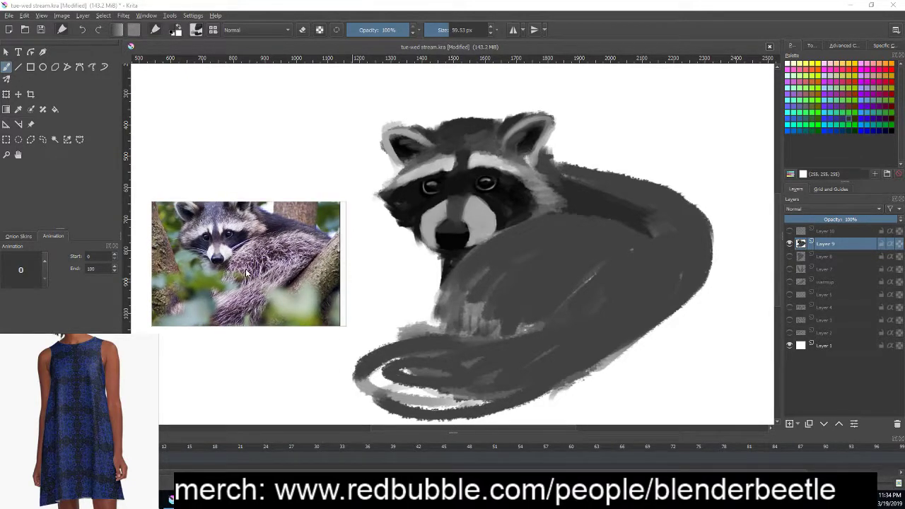
- Brush dark gray over the body, lower streaks and tail swirls, with lighter gray along the back
left_click_drag(488, 273, 453, 340)
left_click_drag(442, 280, 456, 347)
left_click_drag(496, 297, 474, 344)
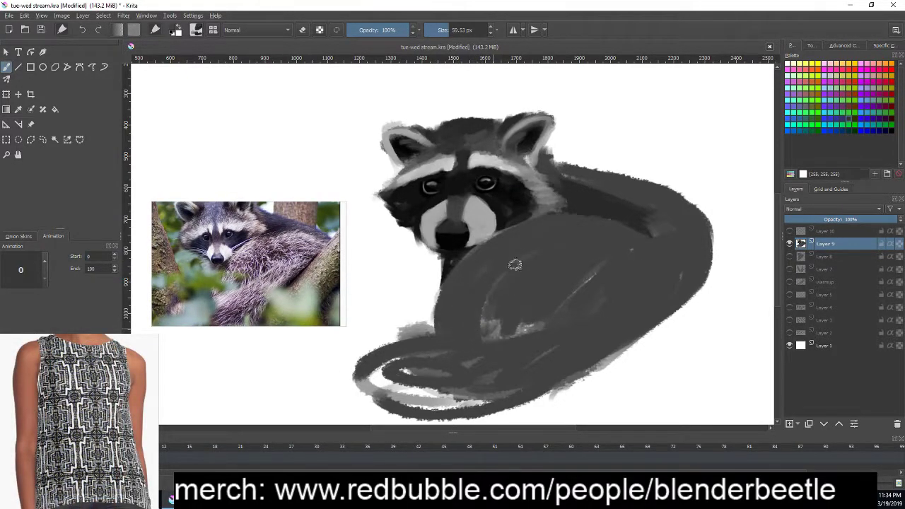
mouse_move(515, 264)
left_mouse_down()
mouse_move(515, 319)
mouse_move(527, 334)
left_mouse_up()
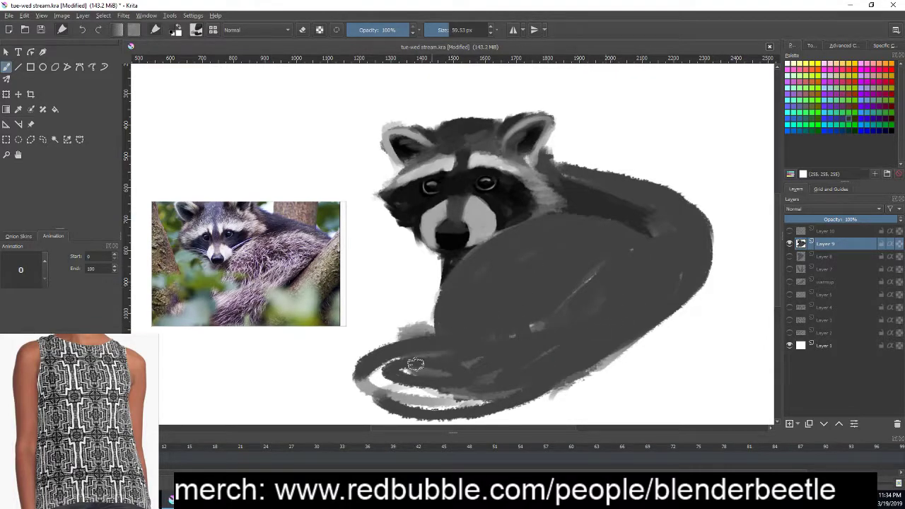
mouse_move(416, 364)
left_mouse_down()
mouse_move(375, 367)
mouse_move(497, 375)
left_mouse_up()
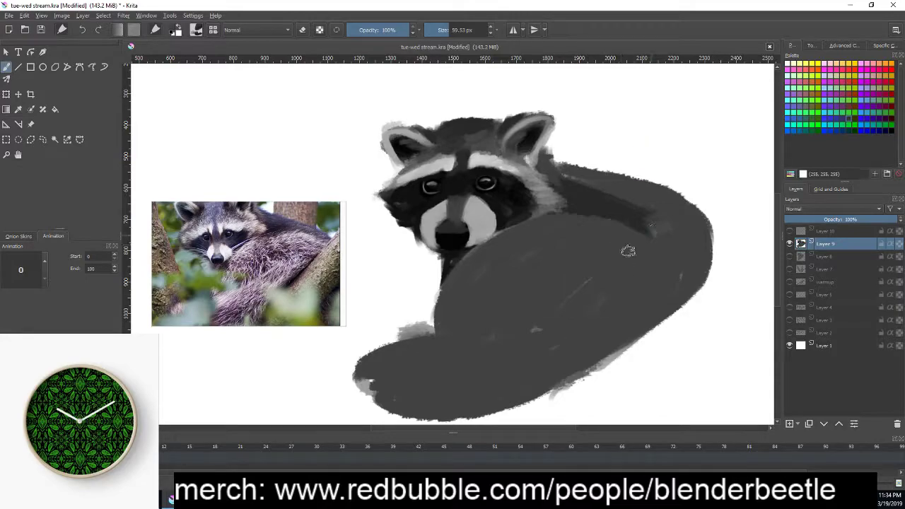
mouse_move(628, 250)
left_mouse_down()
mouse_move(653, 208)
mouse_move(629, 196)
left_mouse_up()
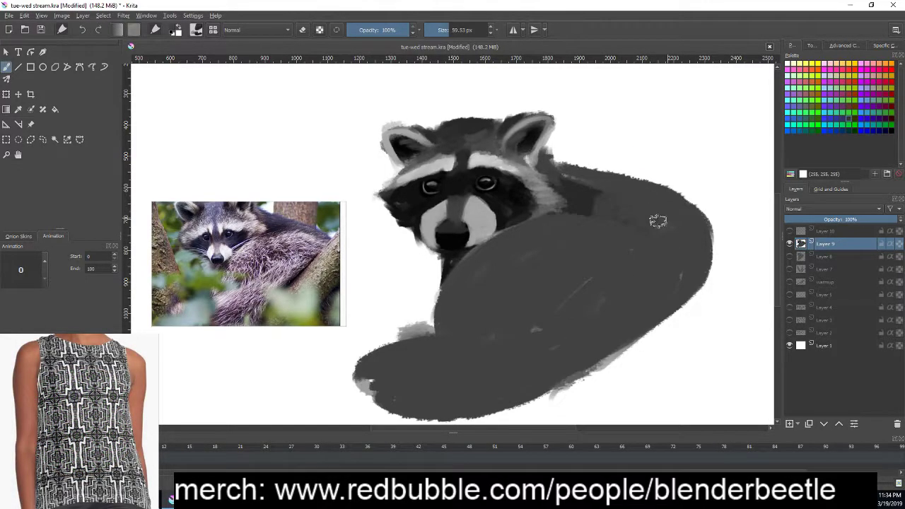
mouse_move(652, 237)
left_mouse_down()
mouse_move(683, 263)
mouse_move(670, 253)
left_mouse_up()
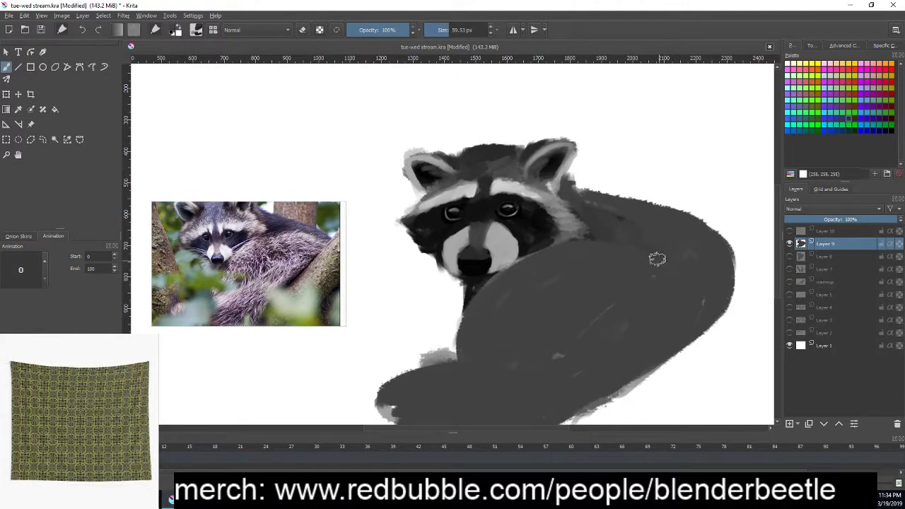
- Repaint the raccoon's right eye in dark gray with a pupil and highlight
scroll(586, 235, "up", 1)
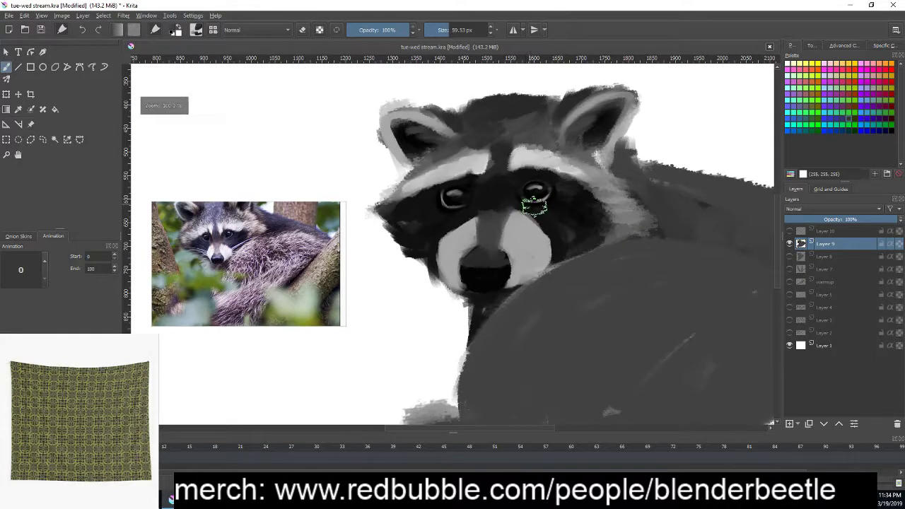
scroll(535, 198, "up", 1)
scroll(619, 234, "up", 2)
right_click(578, 247)
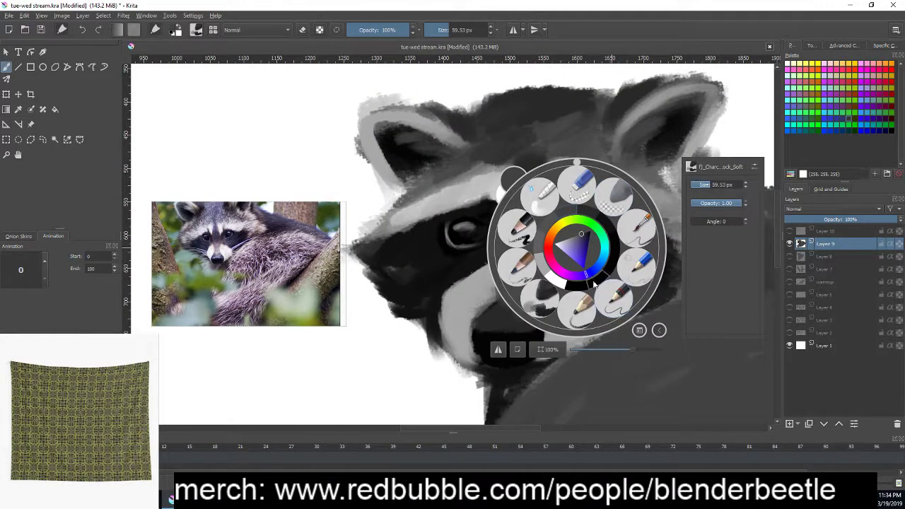
left_click(587, 212)
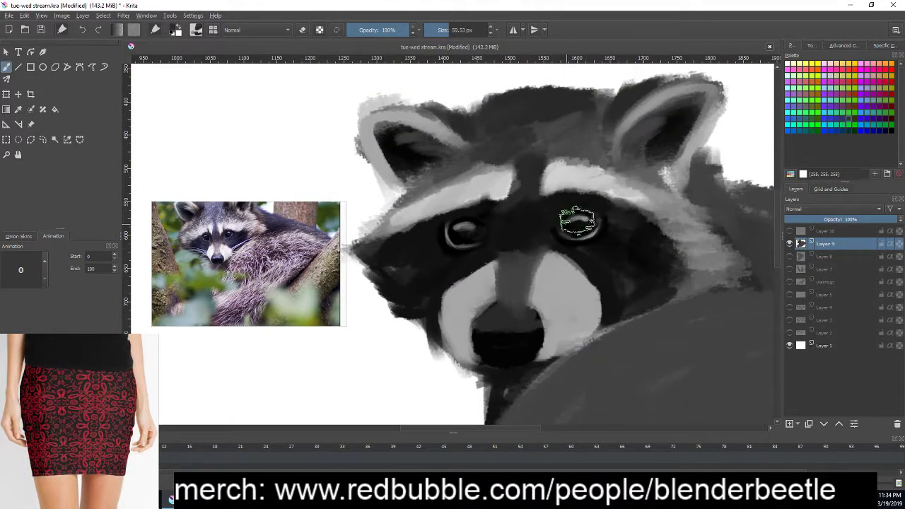
right_click(600, 209)
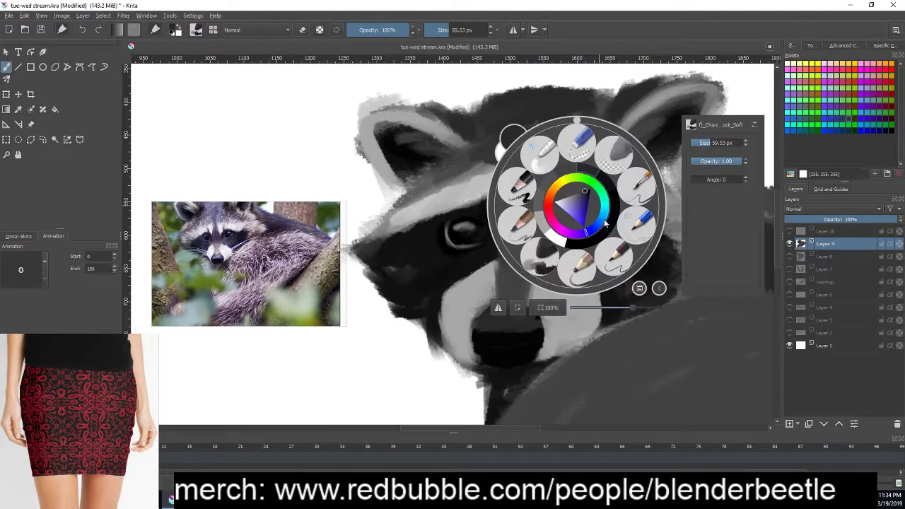
left_click(616, 149)
mouse_move(566, 222)
left_mouse_down()
mouse_move(587, 211)
mouse_move(591, 234)
left_mouse_up()
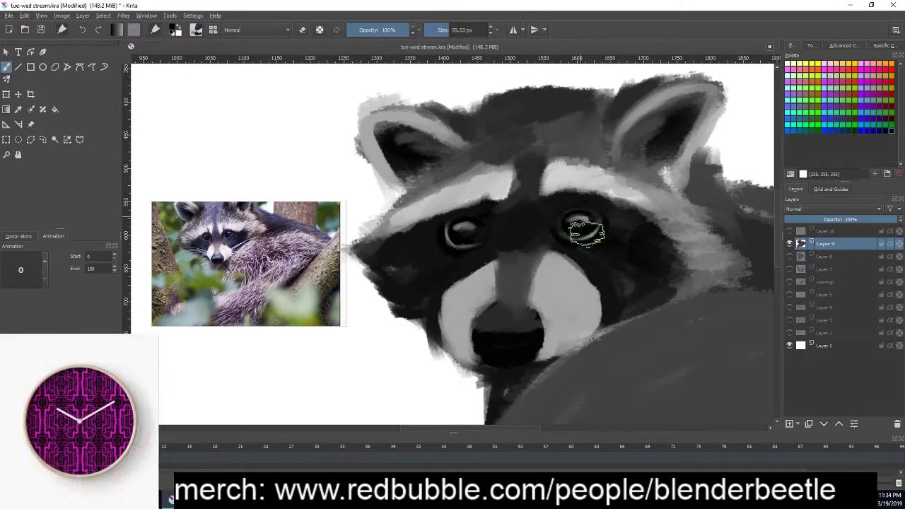
mouse_move(559, 205)
left_mouse_down()
mouse_move(571, 202)
mouse_move(601, 236)
mouse_move(592, 214)
left_mouse_up()
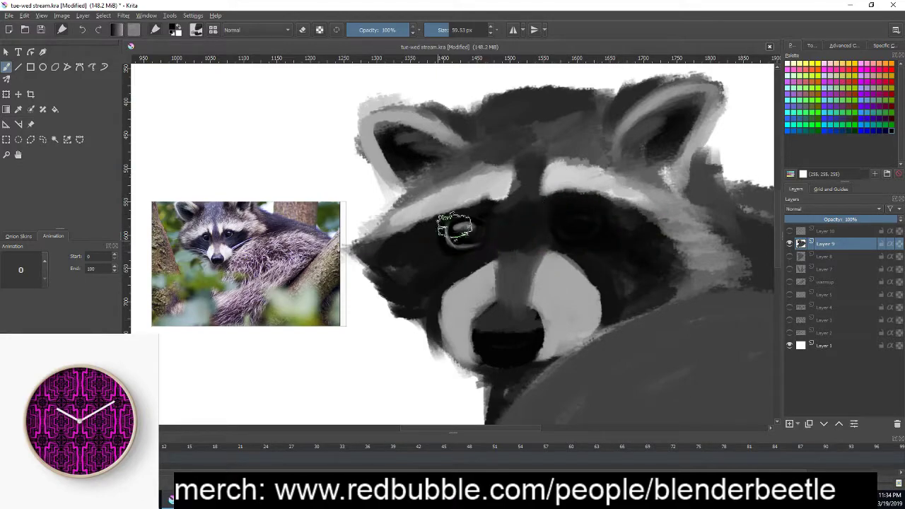
- Paint over the left eye in dark gray and pan toward the eyes
left_click_drag(460, 236, 476, 232)
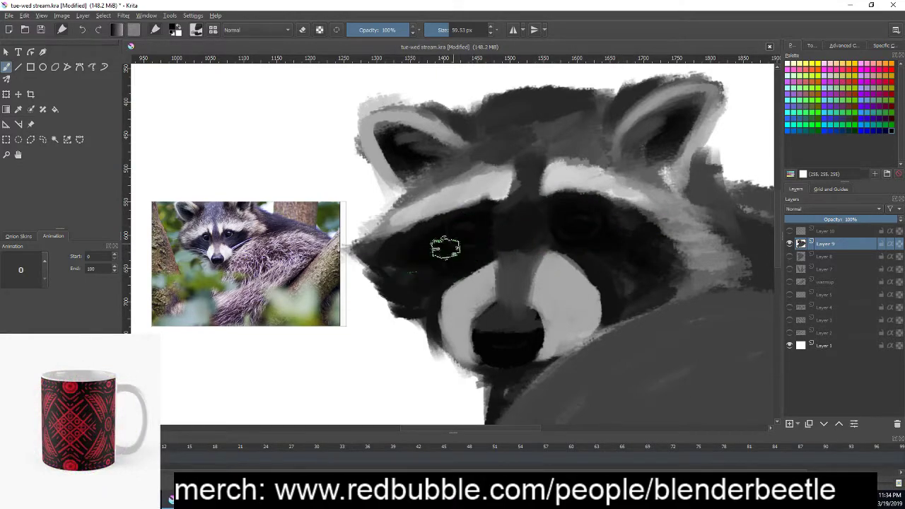
left_click_drag(663, 252, 643, 251)
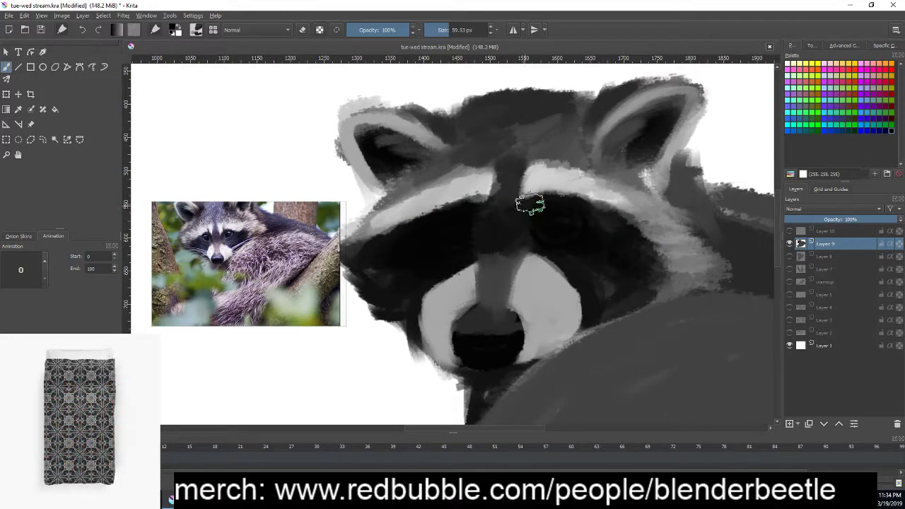
left_click_drag(672, 292, 684, 347)
- Stroke the nose bridge in white with a 21 px brush, then check the whole raccoon
right_click(611, 257)
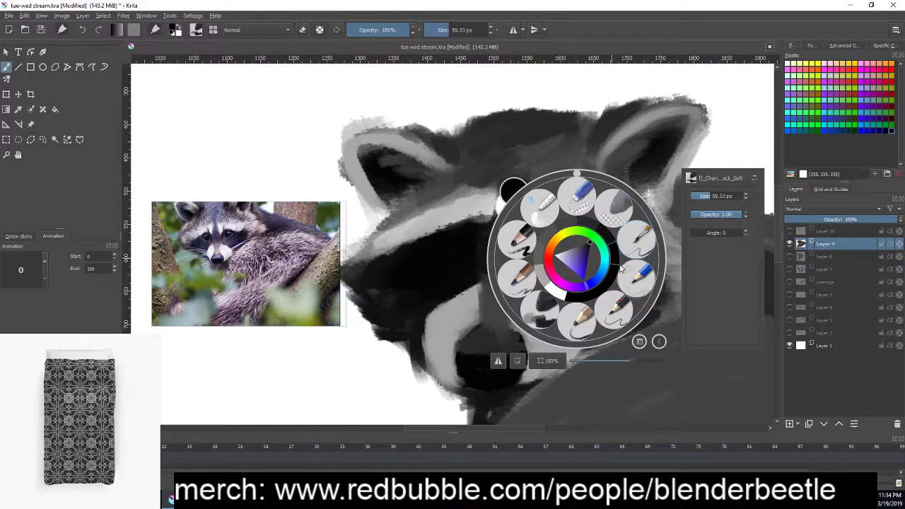
left_click(551, 286)
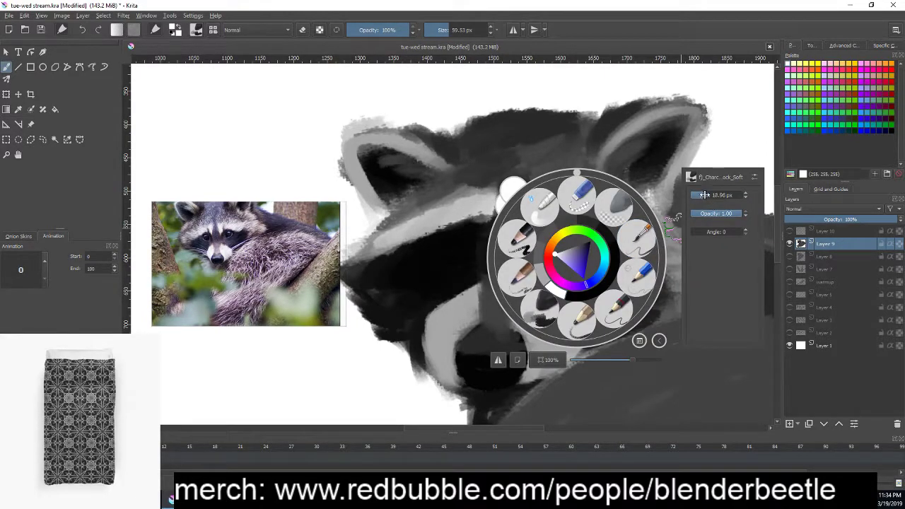
left_click_drag(704, 195, 711, 195)
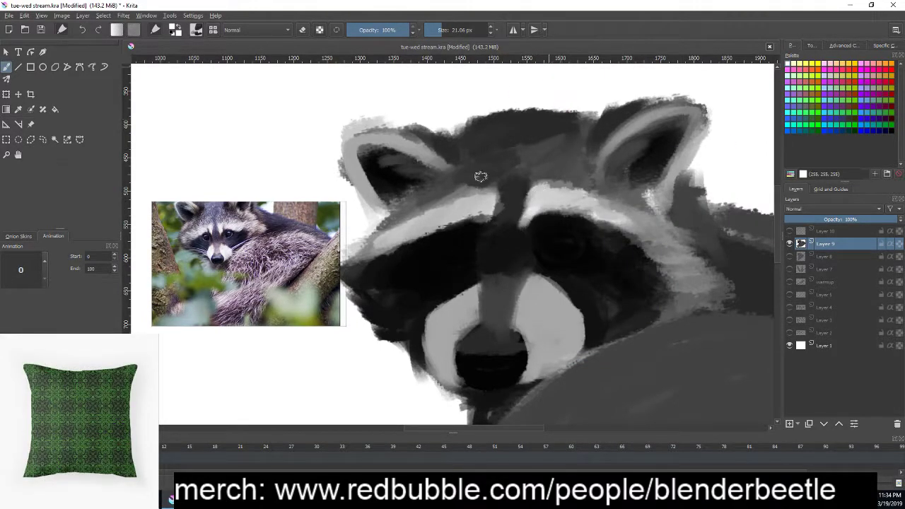
left_click_drag(494, 216, 485, 228)
left_click_drag(486, 190, 493, 220)
key("minus")
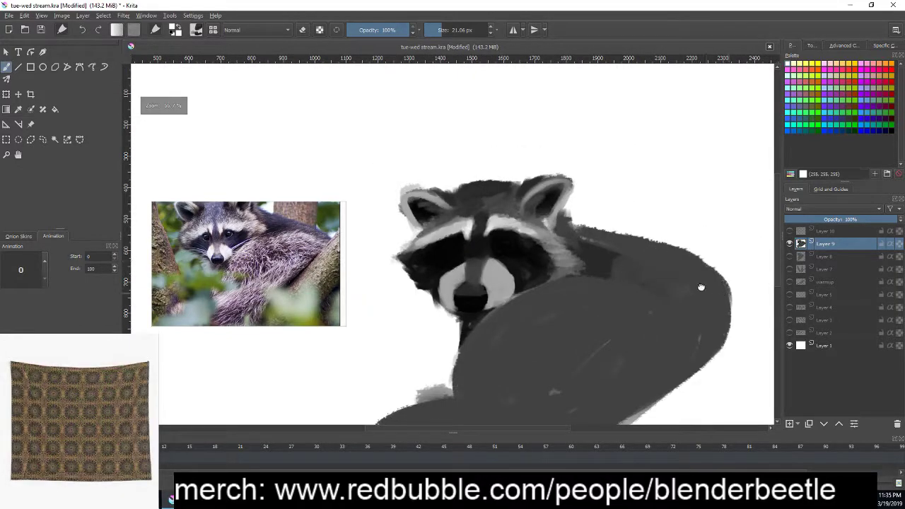
key("plus")
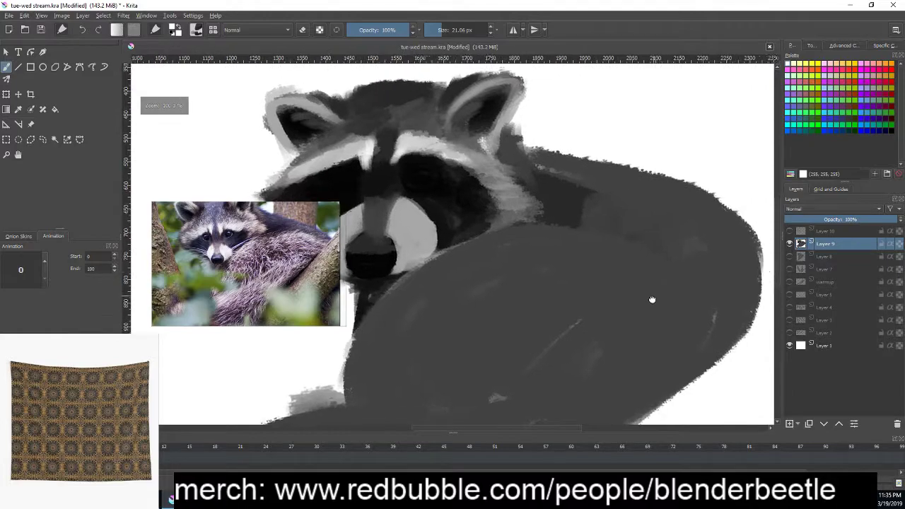
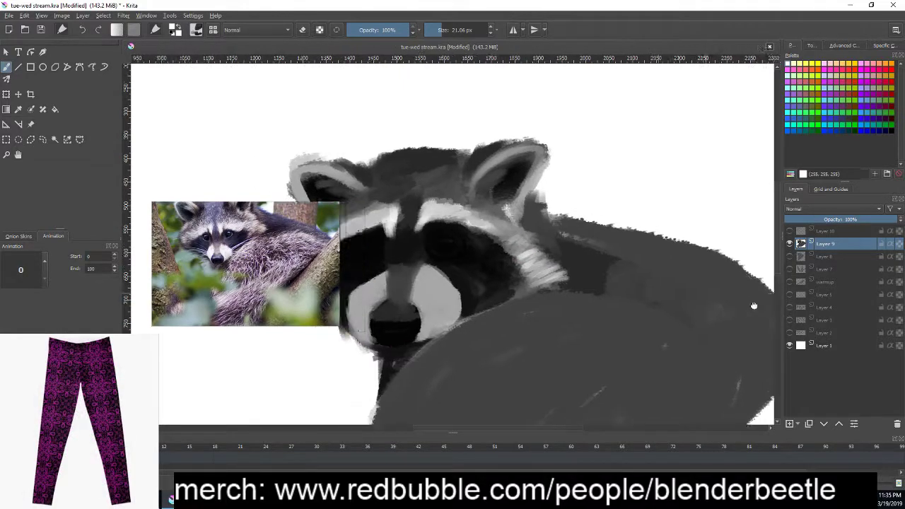
- Pan across the raccoon and zoom out until the whole painting is visible
left_click_drag(502, 230, 617, 224)
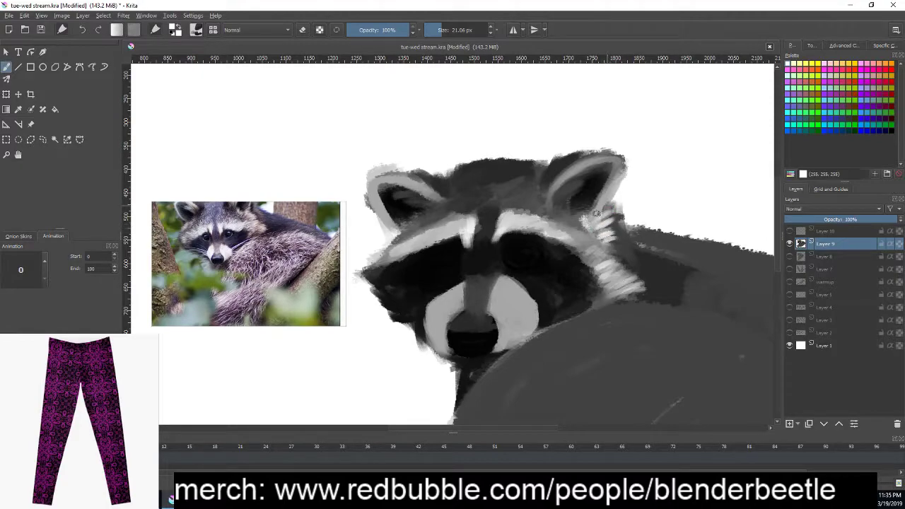
left_click_drag(667, 269, 662, 249)
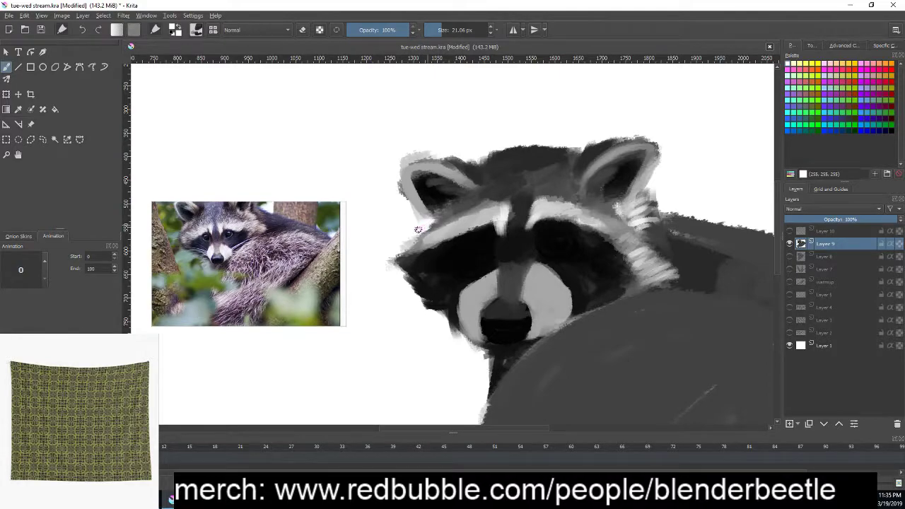
scroll(425, 283, "down", 4)
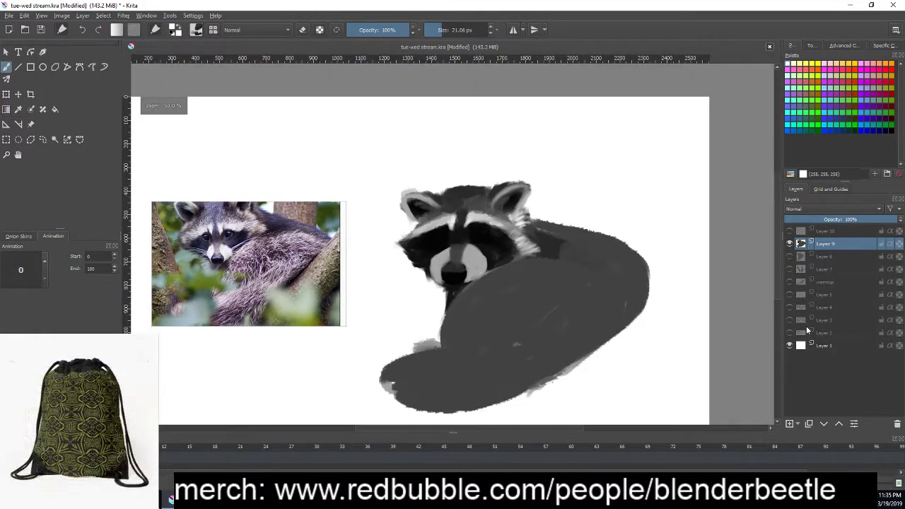
- Fill the white background on Layer 1 with light grey
left_click(821, 346)
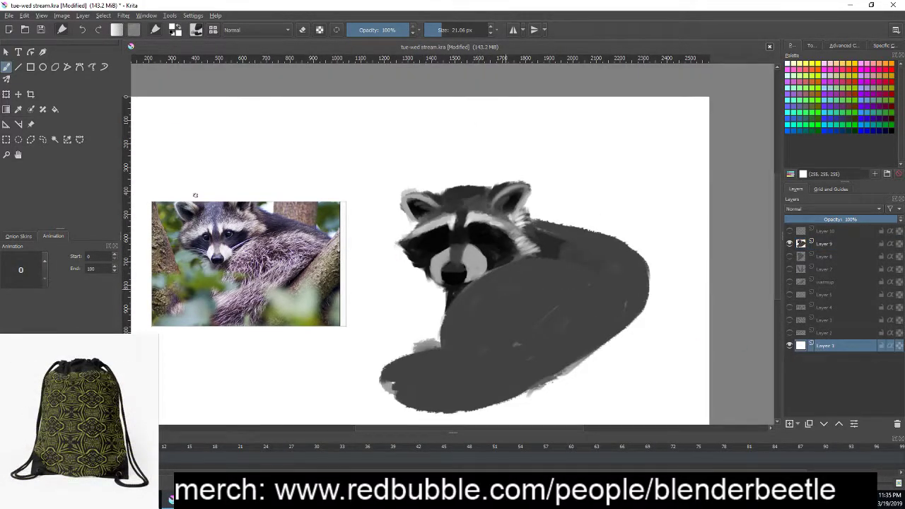
left_click(55, 109)
right_click(368, 152)
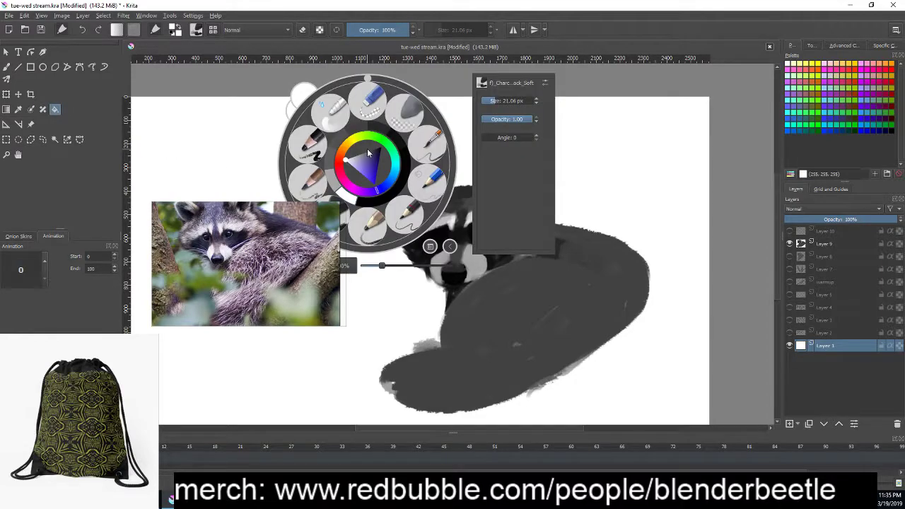
left_click(335, 183)
left_click(305, 169)
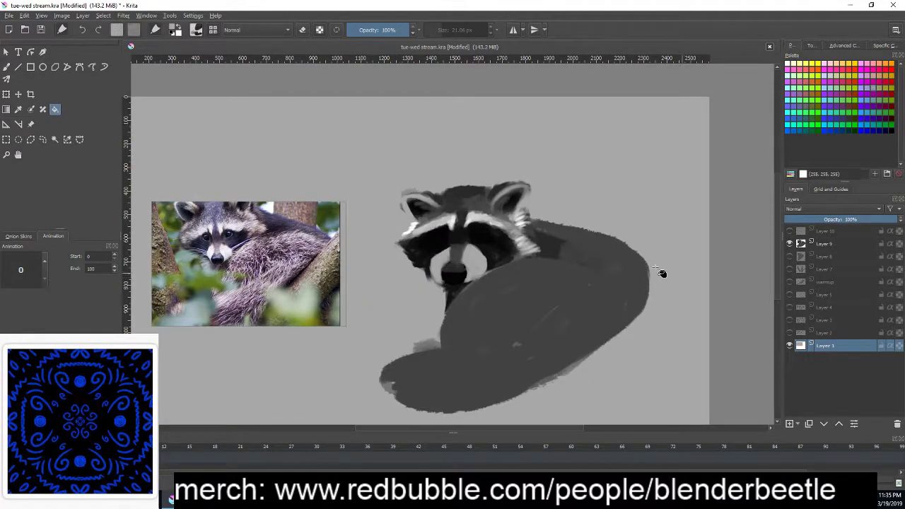
- On Layer 9, brush lighter grey over the raccoon's back
key("b")
scroll(540, 258, "up", 4)
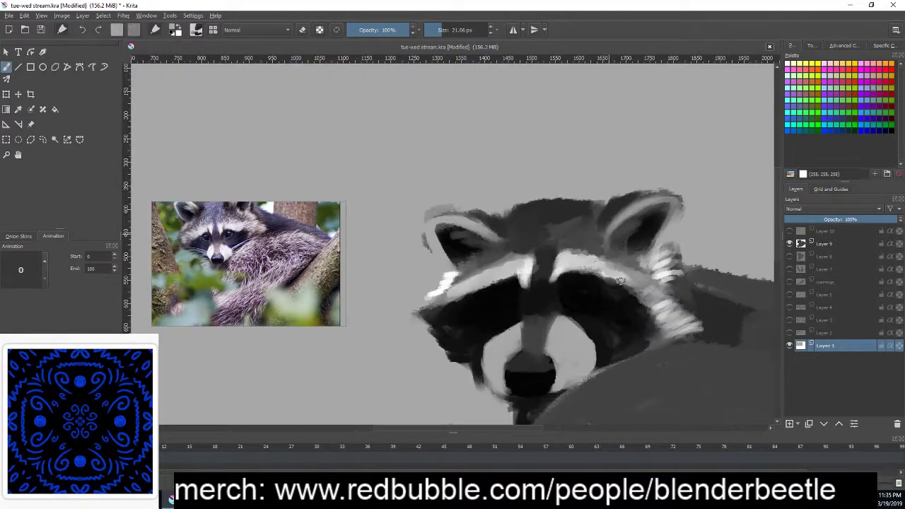
left_click_drag(676, 323, 560, 260)
right_click(576, 252)
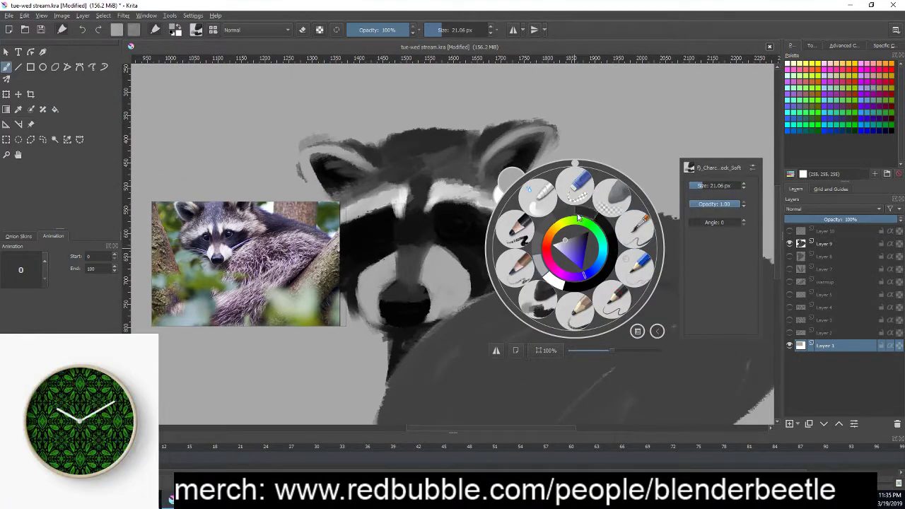
left_click(623, 165)
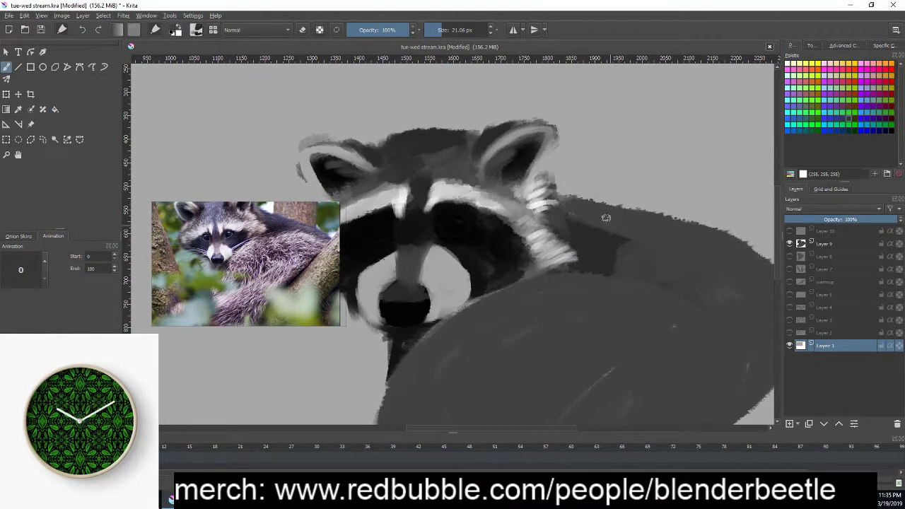
left_click(824, 244)
left_click_drag(572, 238, 622, 251)
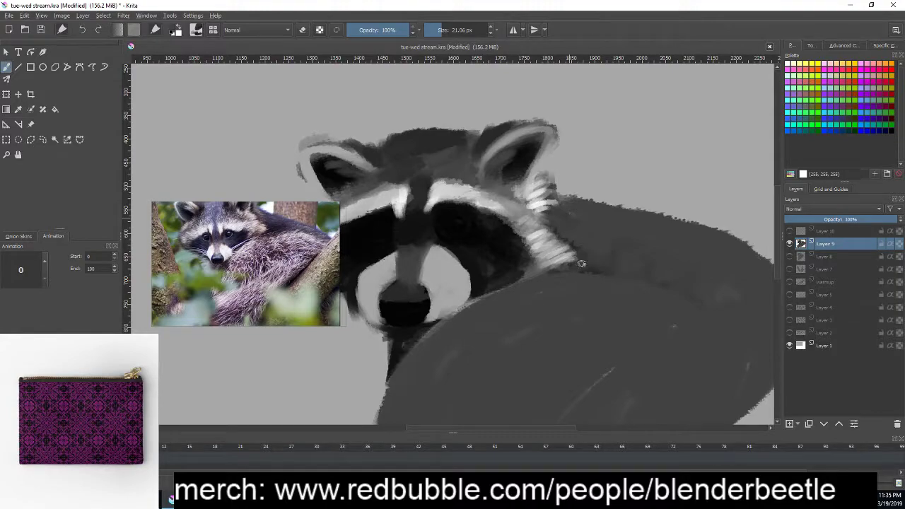
- Paint dark strokes down the raccoon's neck and along its back
left_click_drag(658, 309, 661, 323)
right_click(577, 265)
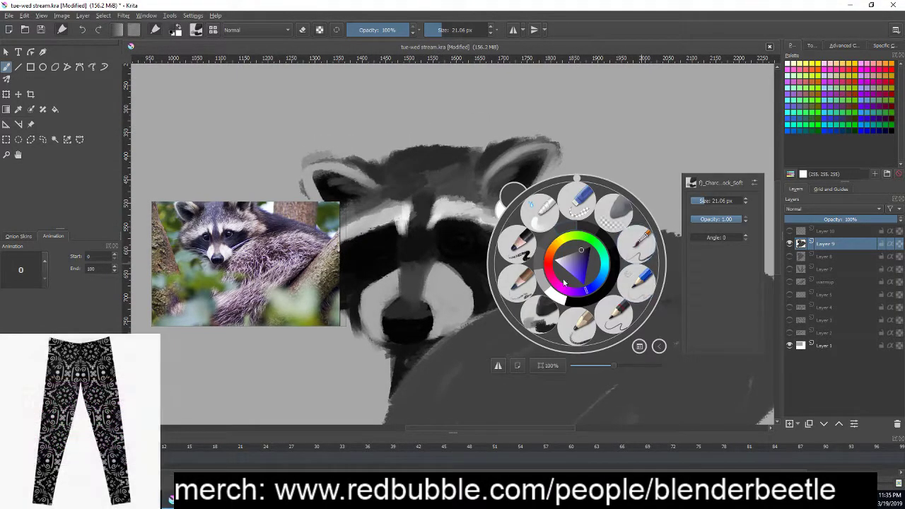
left_click(473, 254)
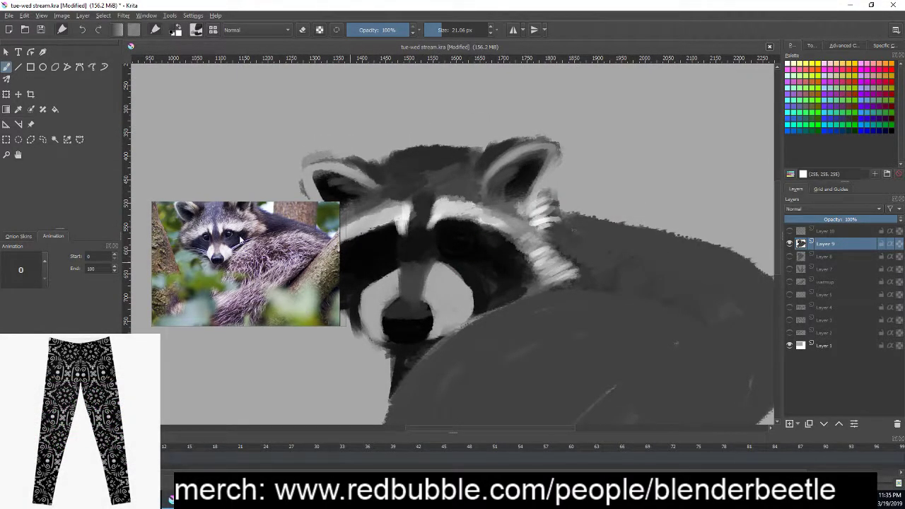
key("p")
key("b")
mouse_move(574, 219)
left_mouse_down()
mouse_move(594, 244)
mouse_move(583, 239)
mouse_move(601, 242)
left_mouse_up()
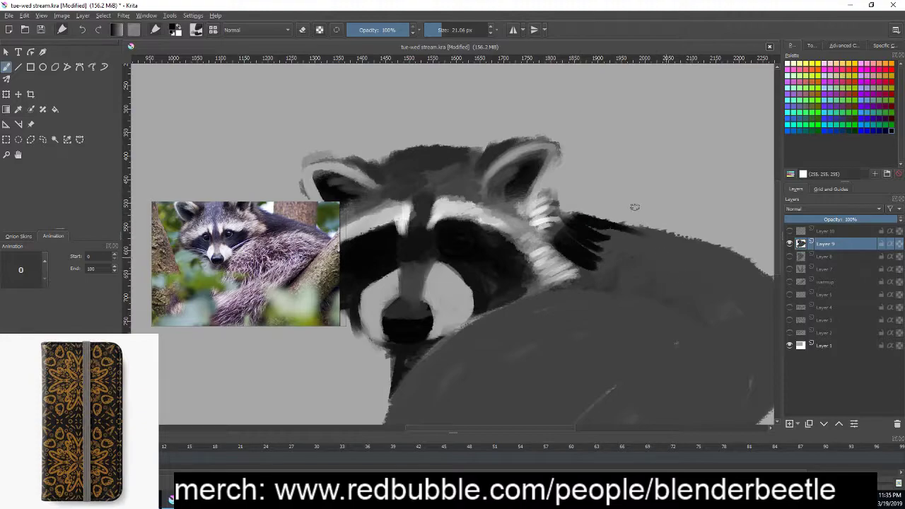
mouse_move(662, 255)
left_mouse_down()
mouse_move(592, 234)
mouse_move(674, 240)
left_mouse_up()
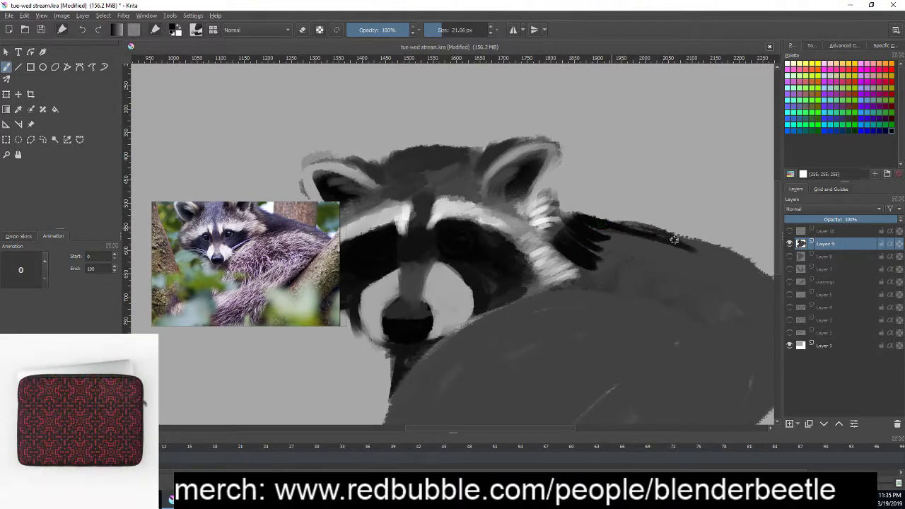
left_click_drag(736, 275, 568, 222)
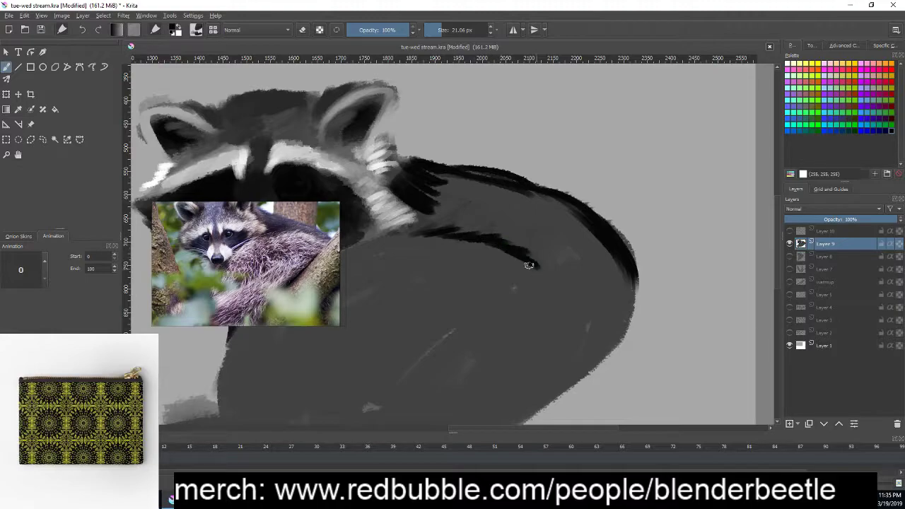
left_click_drag(600, 293, 576, 281)
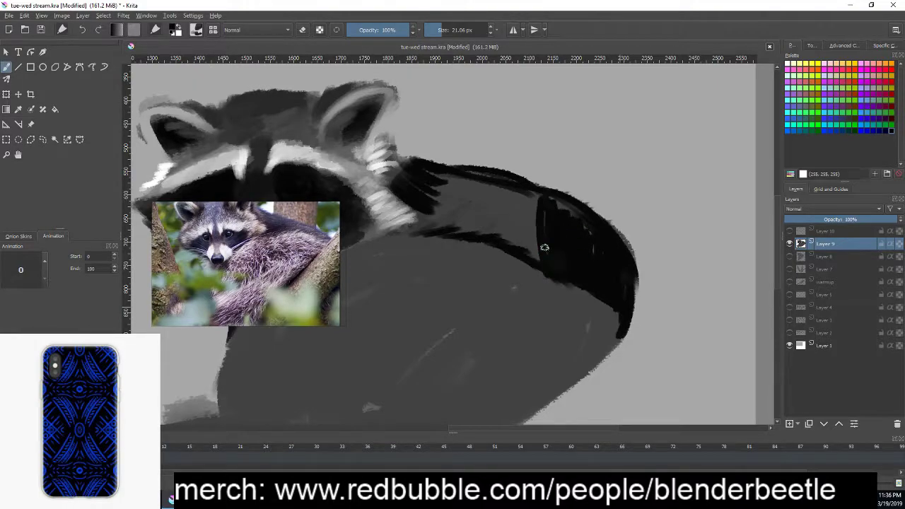
left_click_drag(545, 247, 501, 215)
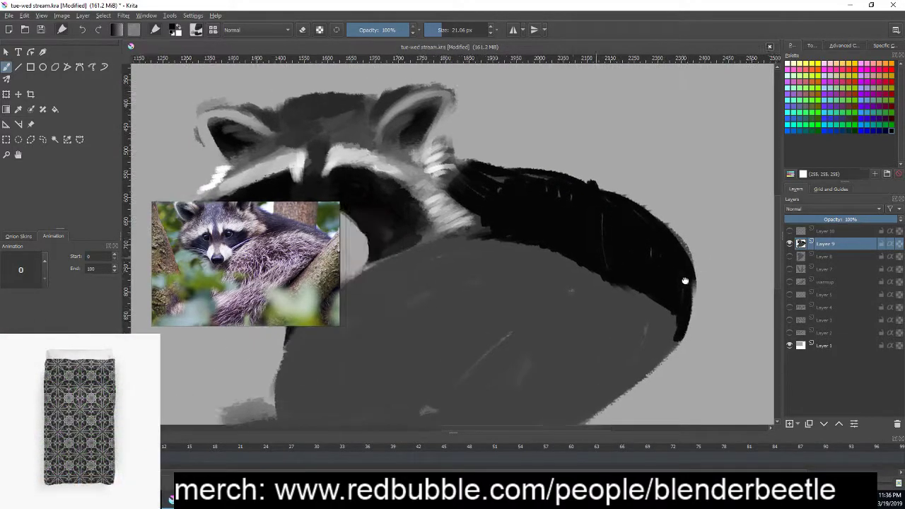
left_click_drag(583, 222, 637, 223)
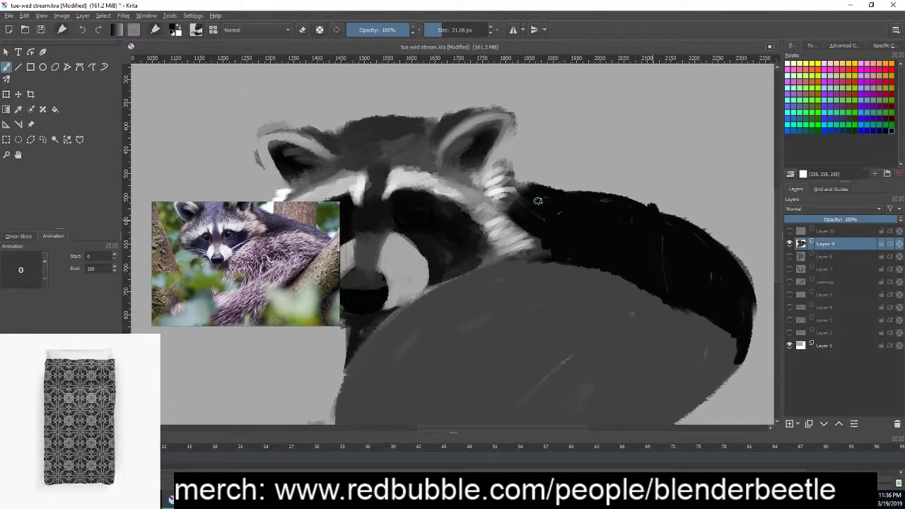
- Reset the view, enlarge the brush to about 136 px, and darken the body
key("5")
right_click(578, 244)
left_click_drag(713, 181, 743, 181)
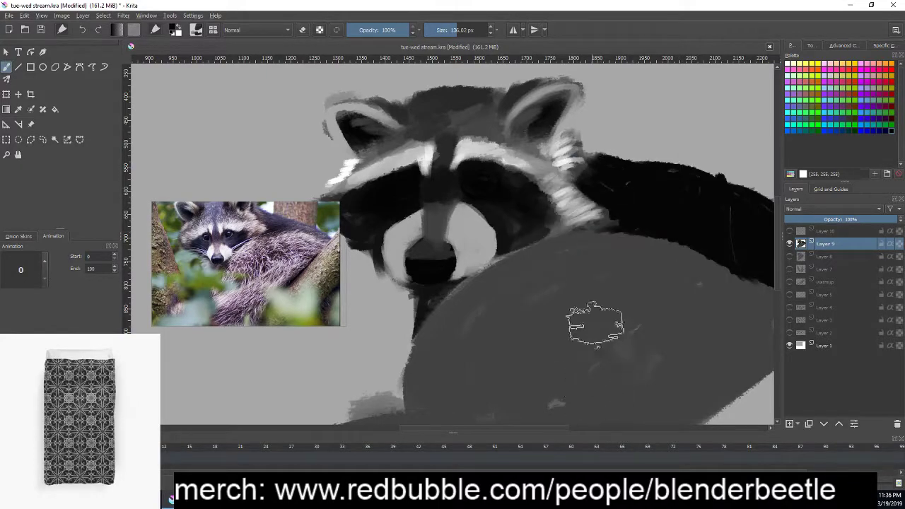
left_click_drag(498, 285, 597, 278)
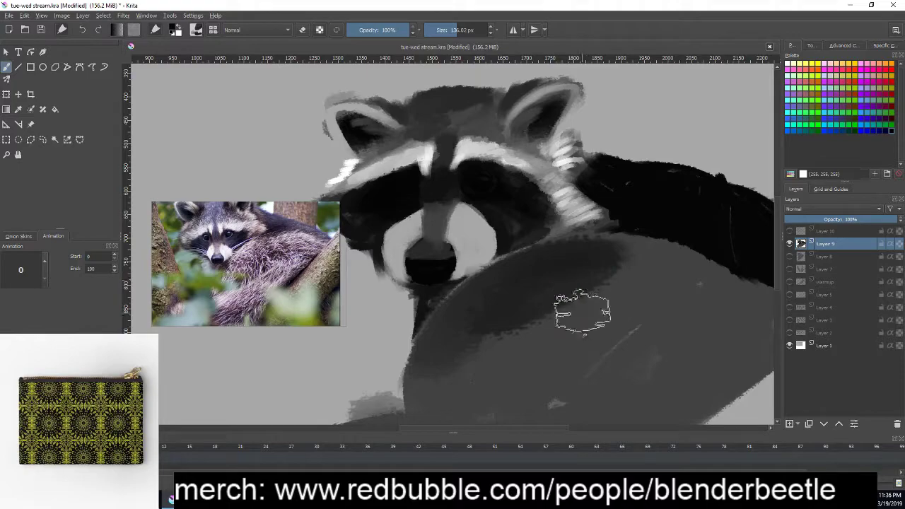
left_click_drag(618, 330, 545, 263)
left_click_drag(545, 186, 396, 283)
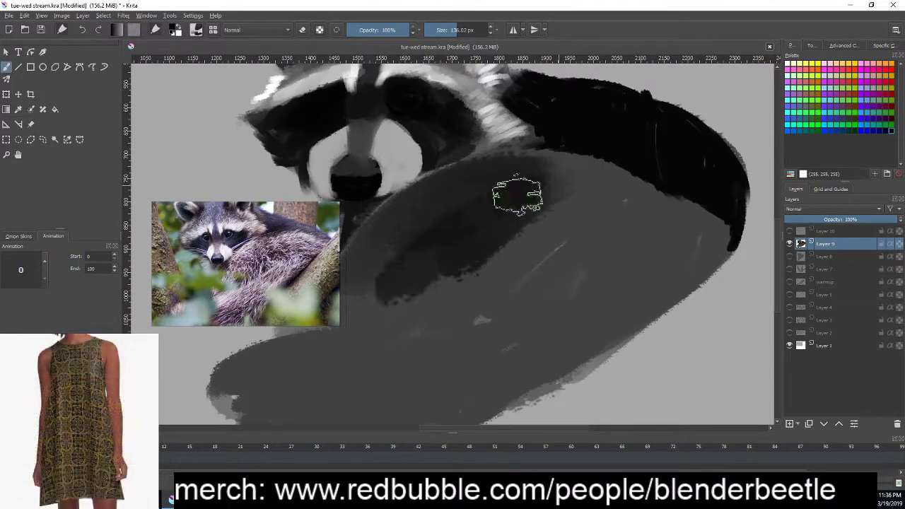
mouse_move(517, 192)
left_mouse_down()
mouse_move(387, 267)
mouse_move(602, 194)
mouse_move(520, 177)
mouse_move(586, 166)
left_mouse_up()
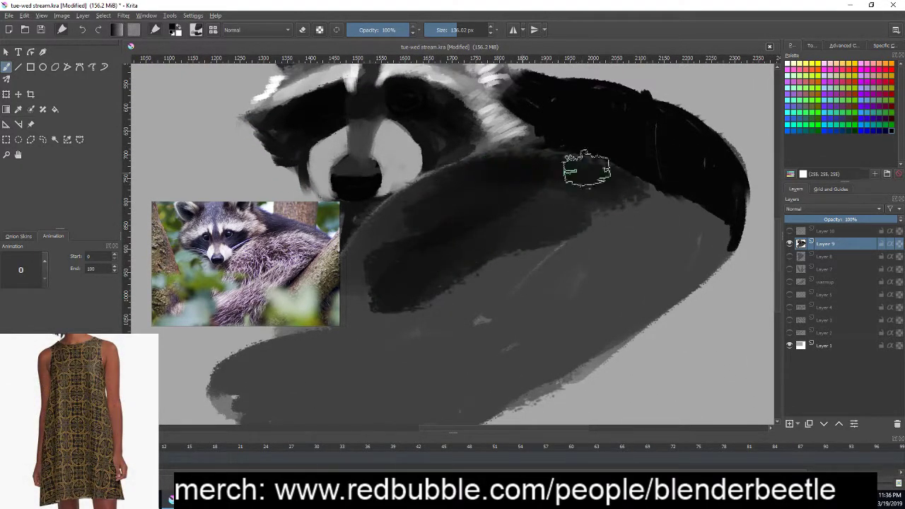
mouse_move(642, 187)
left_mouse_down()
mouse_move(639, 196)
mouse_move(712, 237)
mouse_move(691, 162)
mouse_move(736, 219)
left_mouse_up()
mouse_move(663, 243)
left_mouse_down()
mouse_move(683, 259)
mouse_move(651, 273)
mouse_move(602, 230)
left_mouse_up()
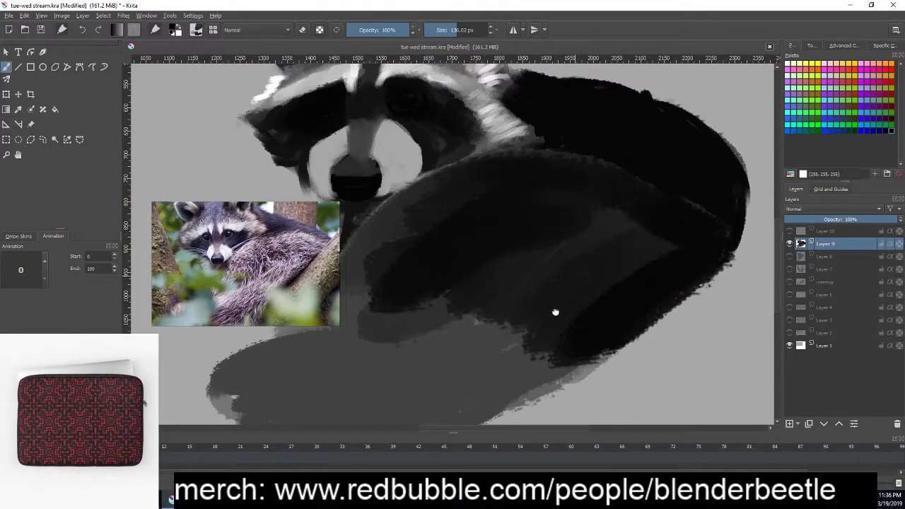
- Rotate the view, pick a new colour, and darken the neck beside the white stripes
mouse_move(480, 174)
left_mouse_down()
mouse_move(579, 194)
mouse_move(542, 202)
mouse_move(434, 319)
mouse_move(530, 323)
mouse_move(643, 309)
mouse_move(580, 263)
mouse_move(460, 313)
mouse_move(563, 345)
mouse_move(626, 303)
mouse_move(616, 344)
mouse_move(522, 360)
mouse_move(547, 302)
mouse_move(364, 324)
mouse_move(370, 370)
mouse_move(494, 356)
mouse_move(427, 314)
mouse_move(556, 314)
mouse_move(495, 370)
mouse_move(703, 242)
mouse_move(633, 311)
mouse_move(697, 169)
left_mouse_up()
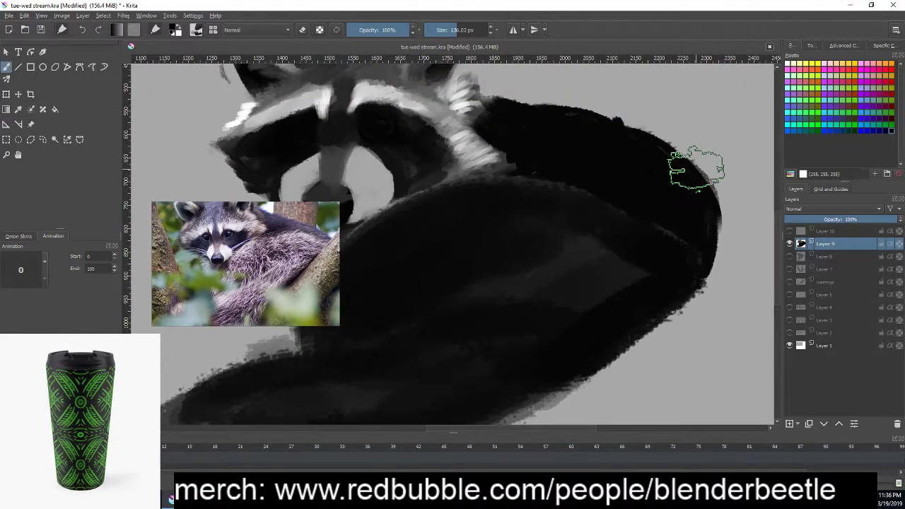
left_click_drag(639, 295, 725, 338)
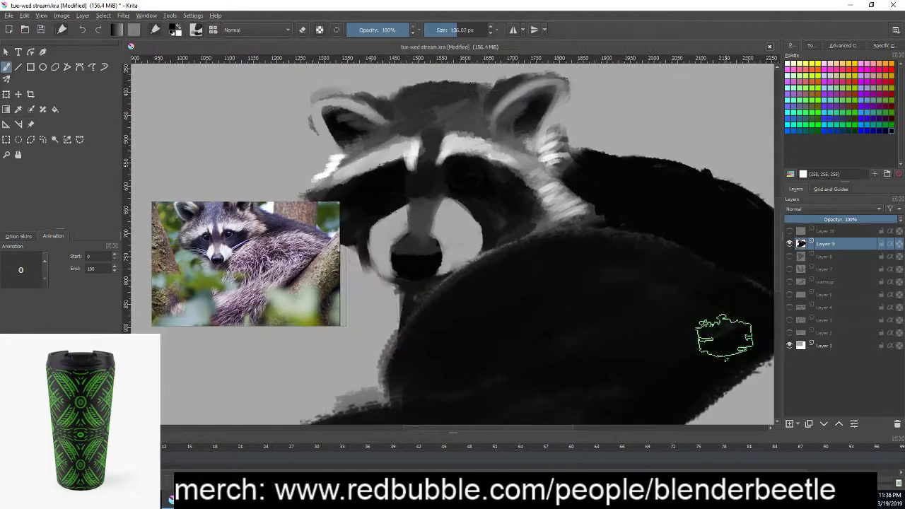
left_click_drag(698, 269, 627, 277)
right_click(577, 241)
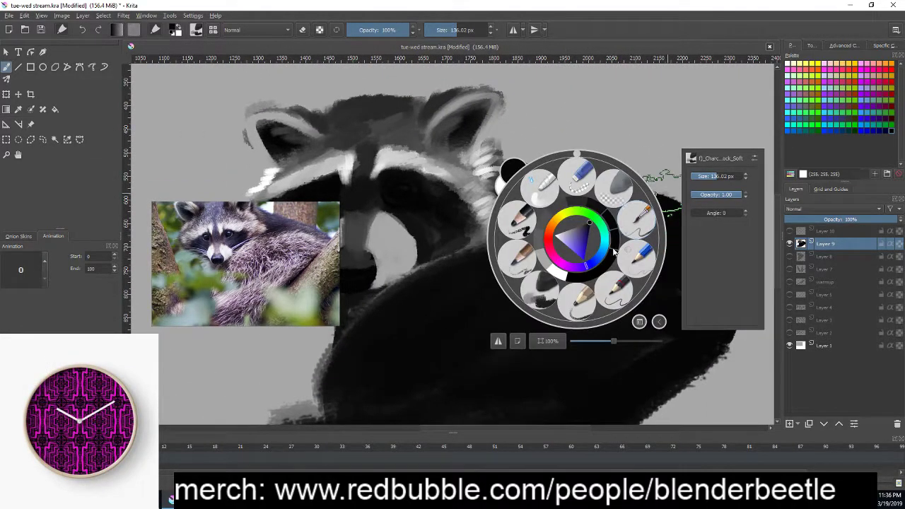
left_click(607, 182)
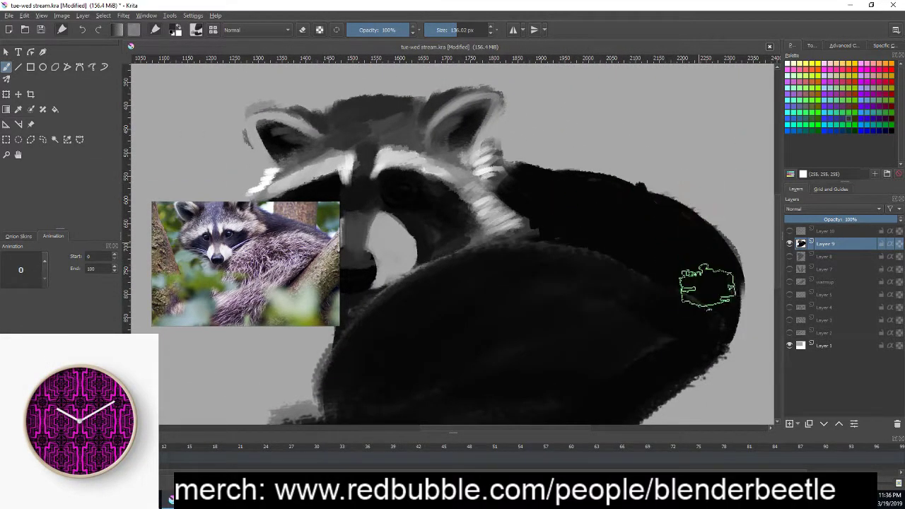
right_click(584, 264)
left_click(718, 141)
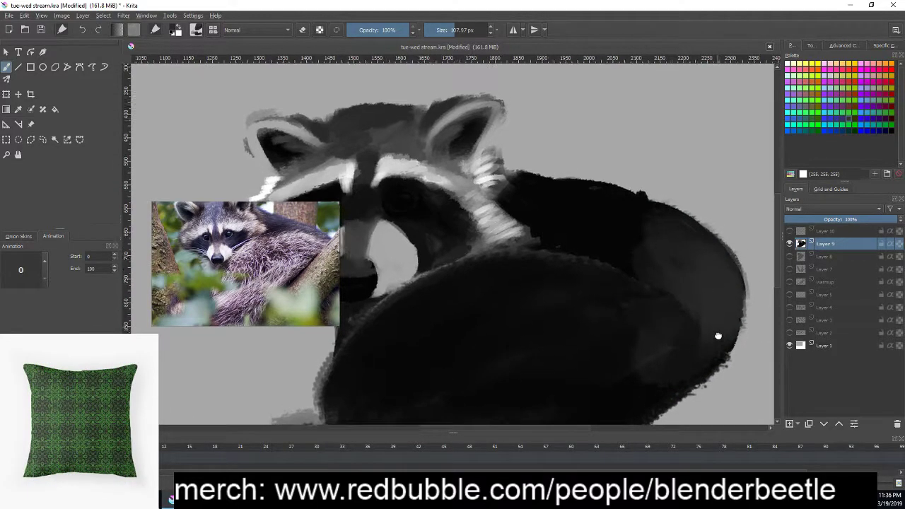
mouse_move(718, 337)
left_mouse_down()
mouse_move(725, 361)
mouse_move(743, 366)
left_mouse_up()
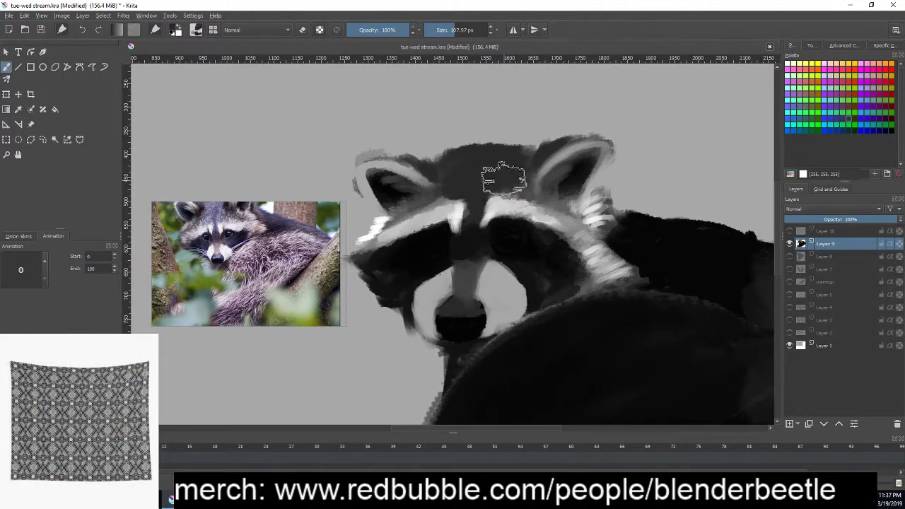
left_click_drag(627, 247, 653, 231)
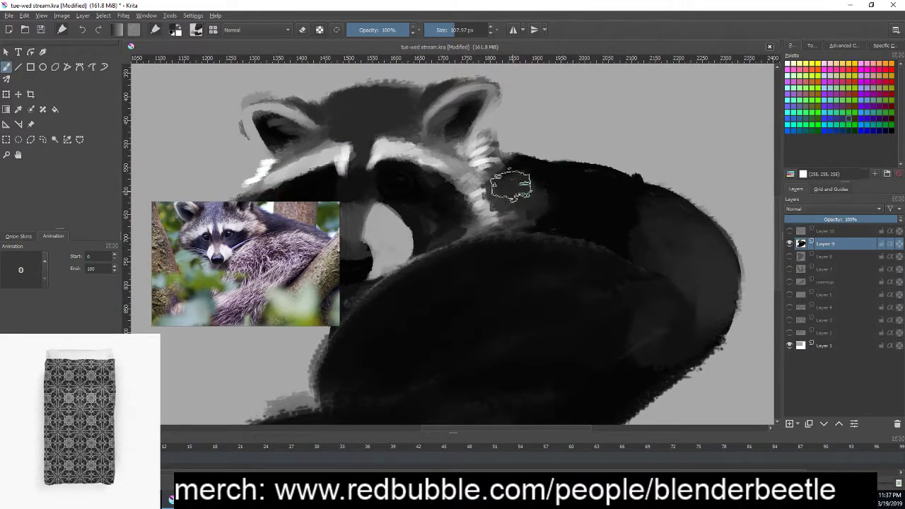
left_click_drag(516, 205, 632, 198)
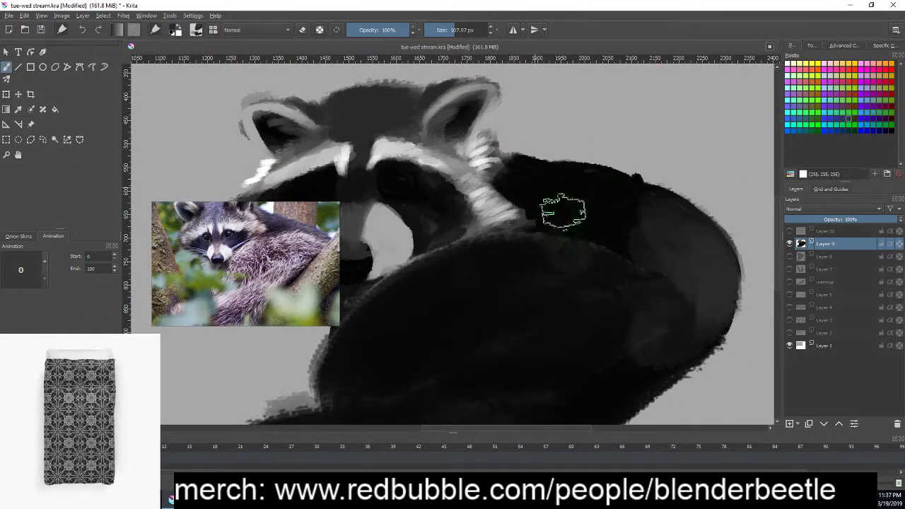
- Shrink the brush to about 34 px and darken the light fur beside the right ear
right_click(525, 180)
left_click(650, 117)
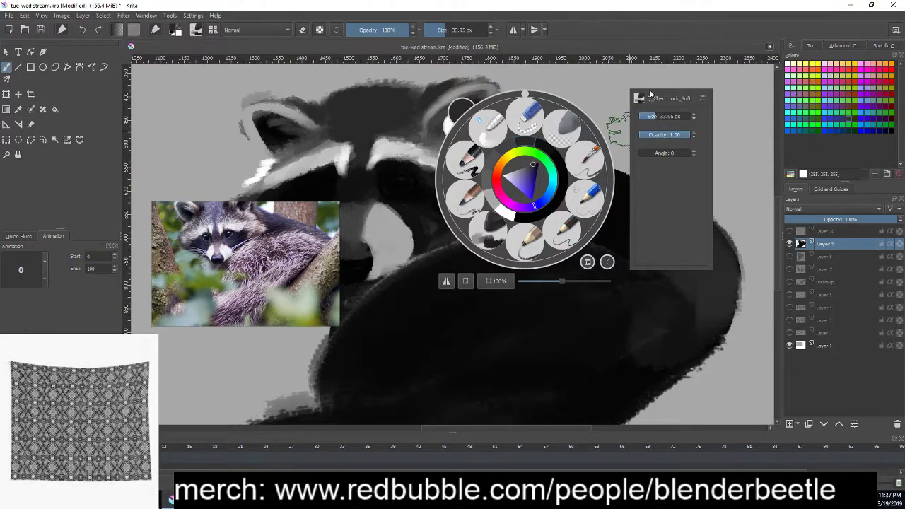
left_click(562, 345)
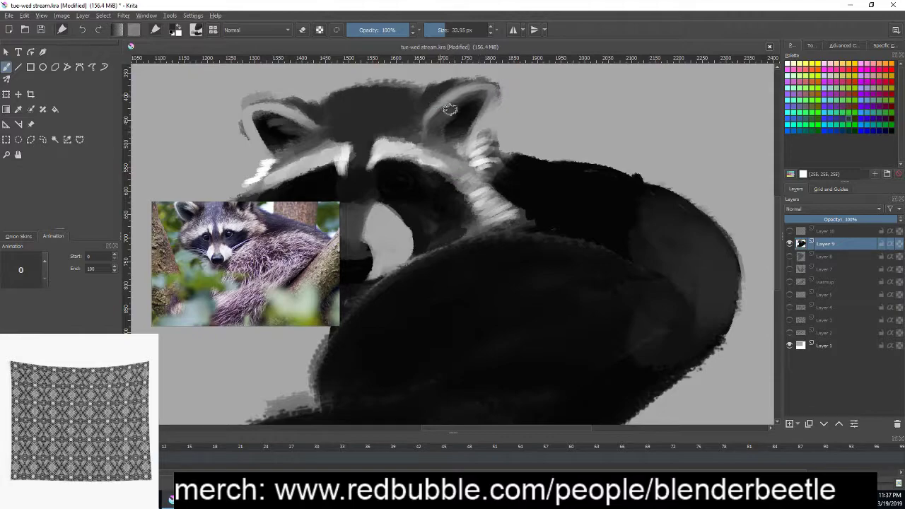
left_click_drag(500, 151, 467, 140)
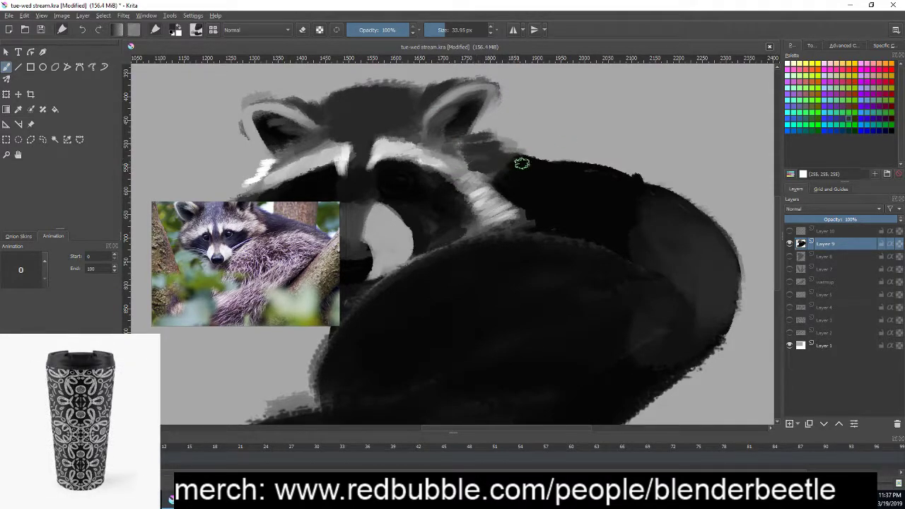
- Reframe the view on the raccoon and enlarge the brush to about 101 px
left_click_drag(542, 174, 622, 212)
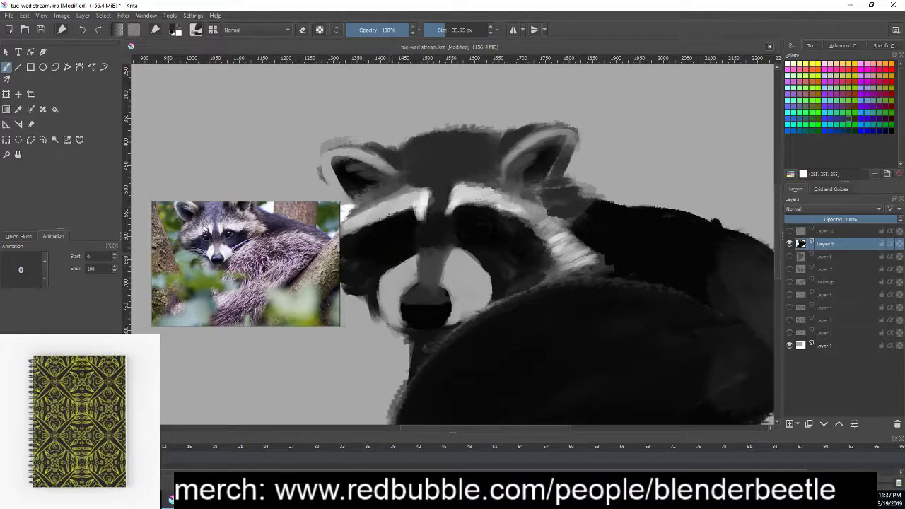
scroll(245, 269, "down", 1)
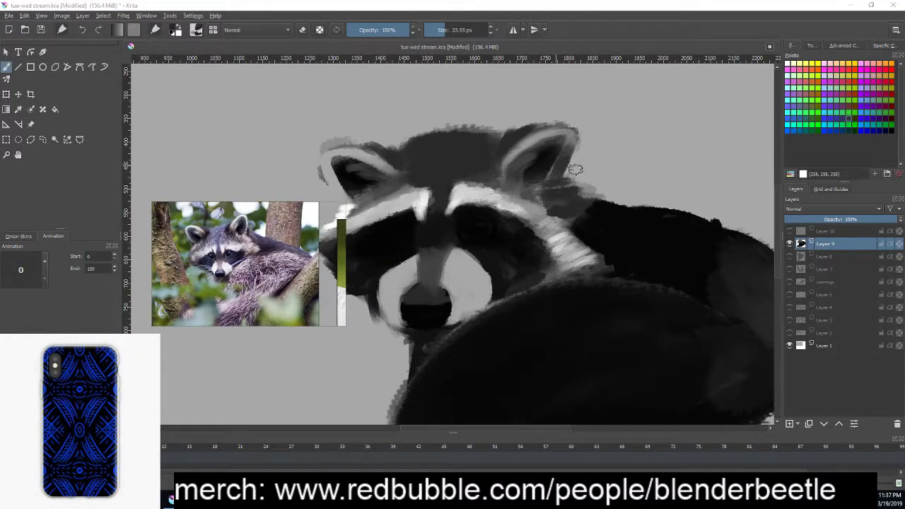
left_click_drag(645, 256, 738, 223)
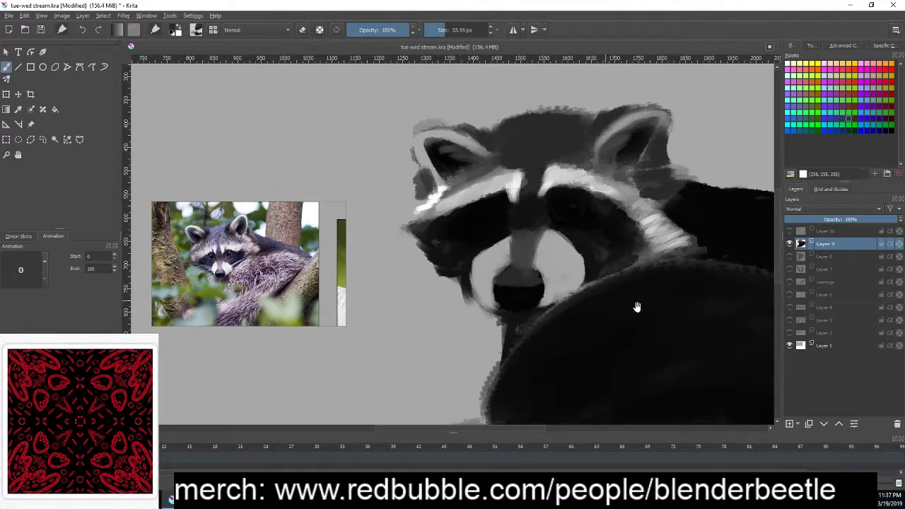
mouse_move(636, 307)
left_mouse_down()
mouse_move(571, 268)
mouse_move(530, 317)
left_mouse_up()
left_click_drag(712, 332, 601, 335)
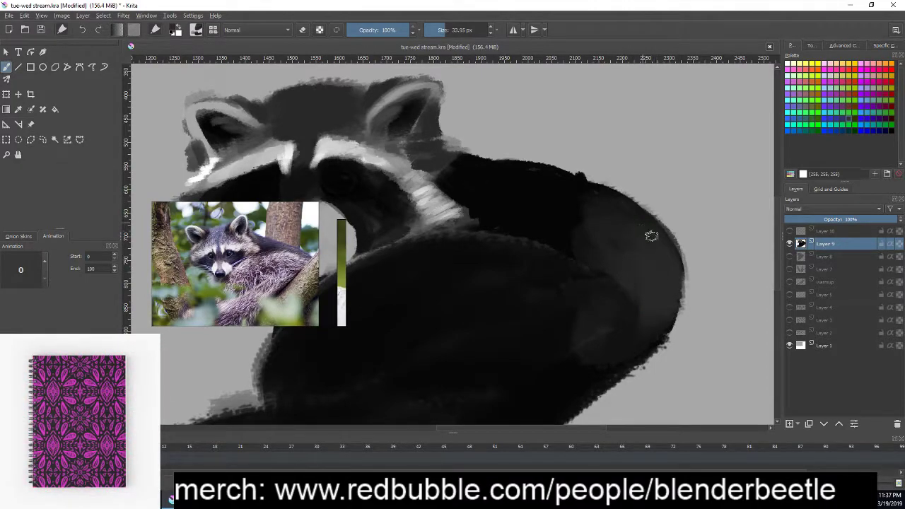
left_click_drag(652, 345, 701, 273)
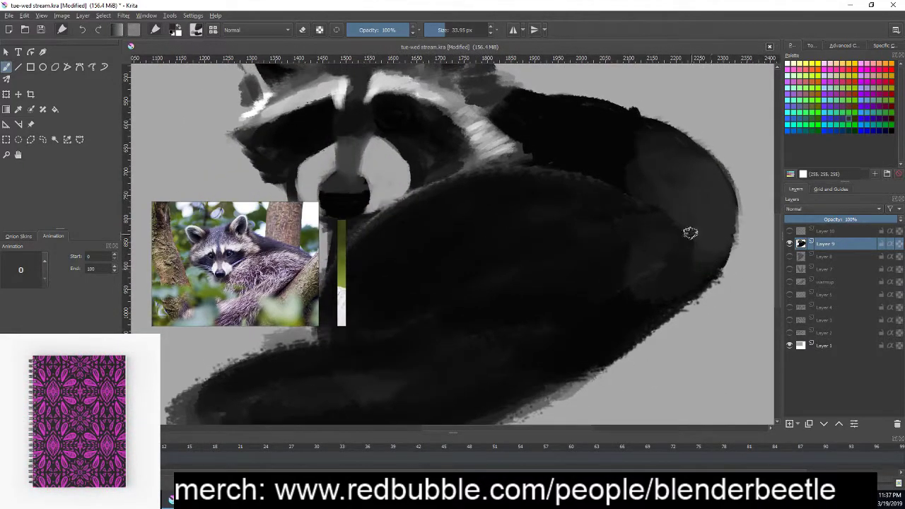
right_click(692, 232)
key("bracketright")
key("bracketright")
key("bracketright")
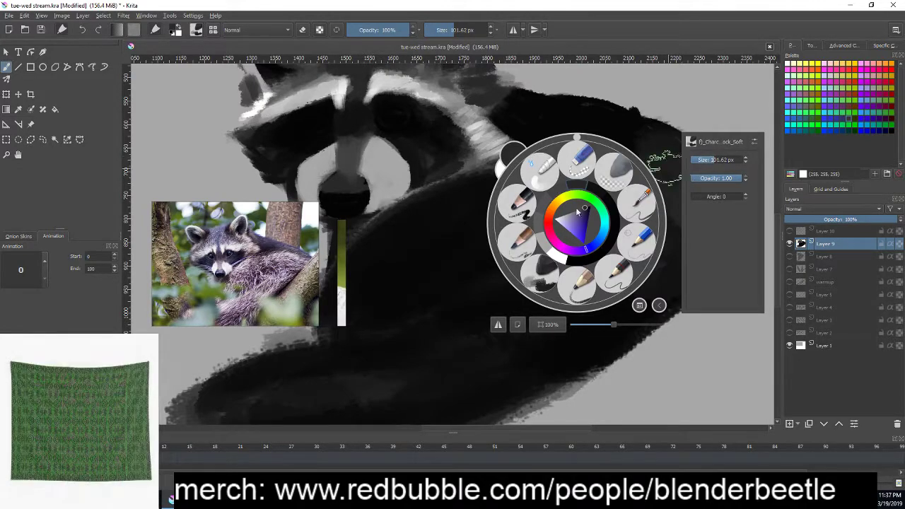
- Paint several lighter grey fur strokes across the raccoon's dark body
left_click(668, 225)
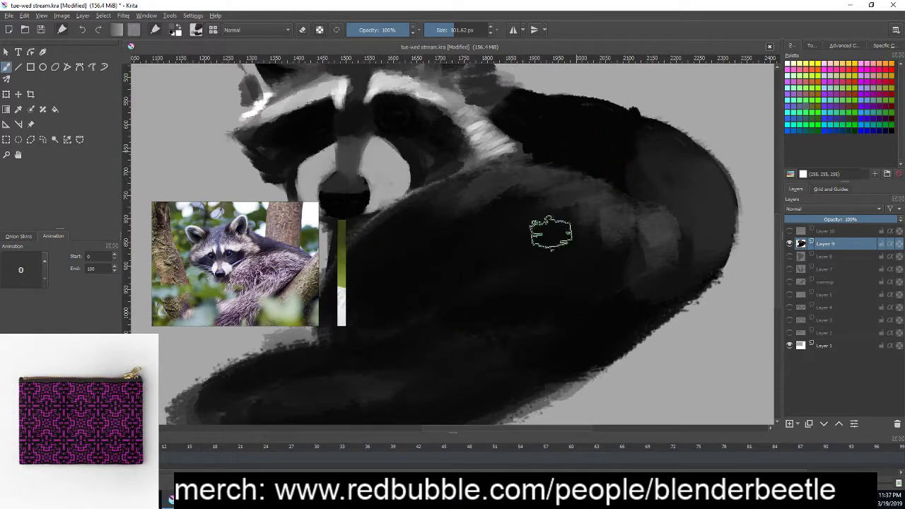
left_click_drag(552, 269, 505, 205)
left_click_drag(524, 269, 474, 198)
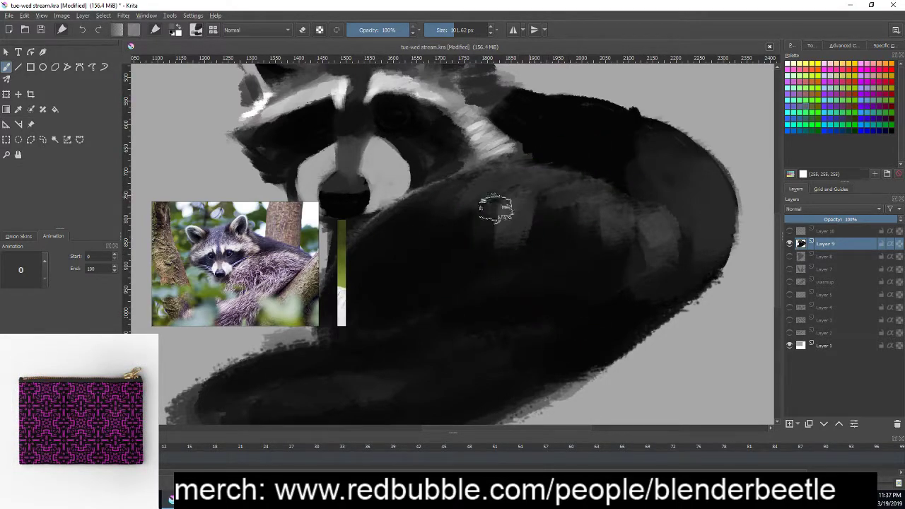
left_click_drag(460, 262, 566, 191)
left_click_drag(588, 268, 538, 205)
- Move the view to the curled tail and brush lighter grey fur along it
left_click_drag(601, 311, 696, 346)
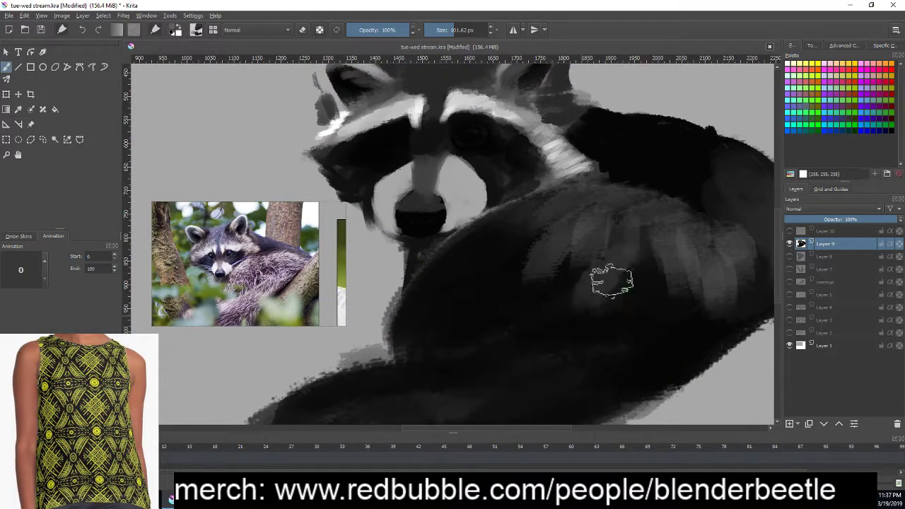
scroll(696, 313, "up", 1)
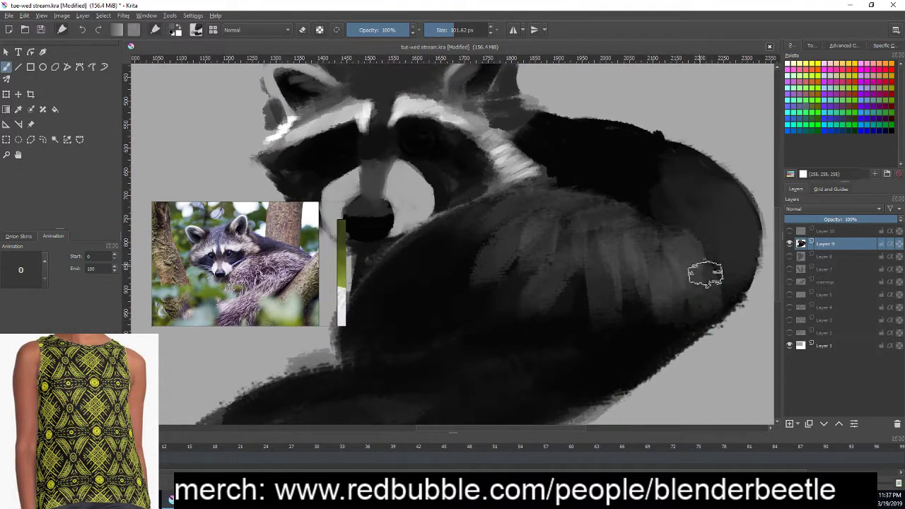
scroll(703, 283, "down", 1)
mouse_move(686, 333)
left_mouse_down()
mouse_move(705, 322)
mouse_move(649, 300)
left_mouse_up()
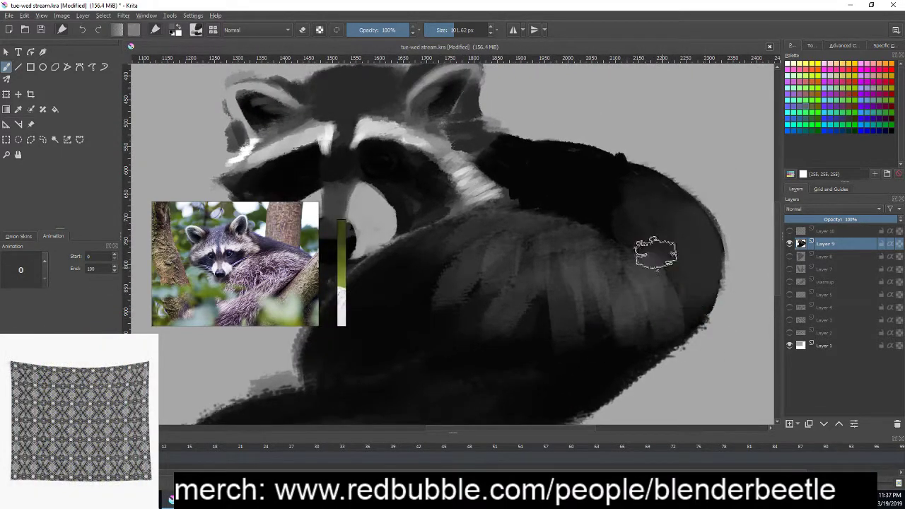
mouse_move(462, 237)
left_mouse_down()
mouse_move(581, 230)
mouse_move(576, 212)
mouse_move(542, 247)
mouse_move(536, 303)
mouse_move(473, 283)
mouse_move(677, 334)
mouse_move(629, 319)
mouse_move(629, 242)
left_mouse_up()
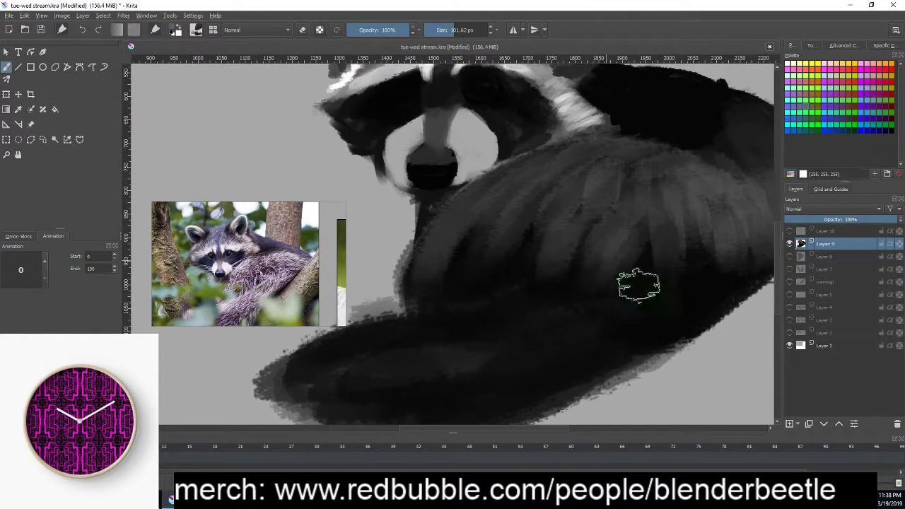
left_click_drag(687, 293, 678, 365)
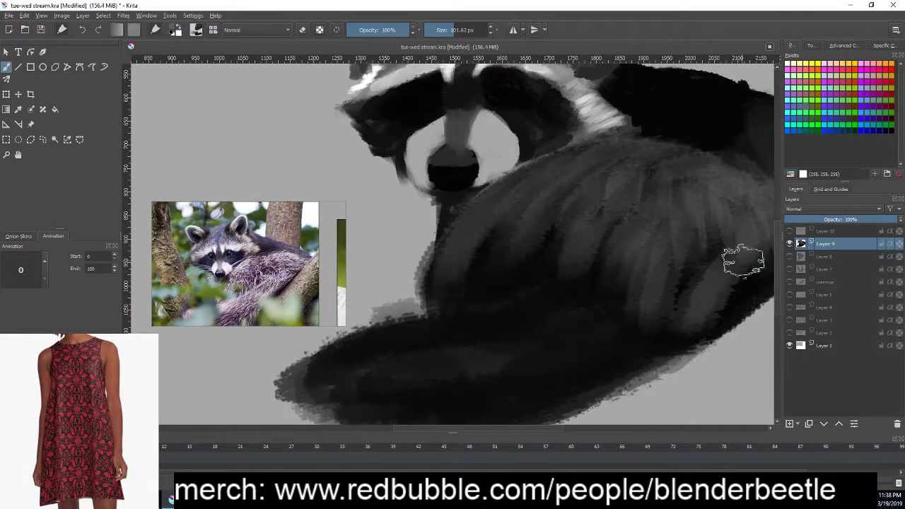
left_click_drag(744, 257, 707, 268)
left_click_drag(593, 357, 688, 307)
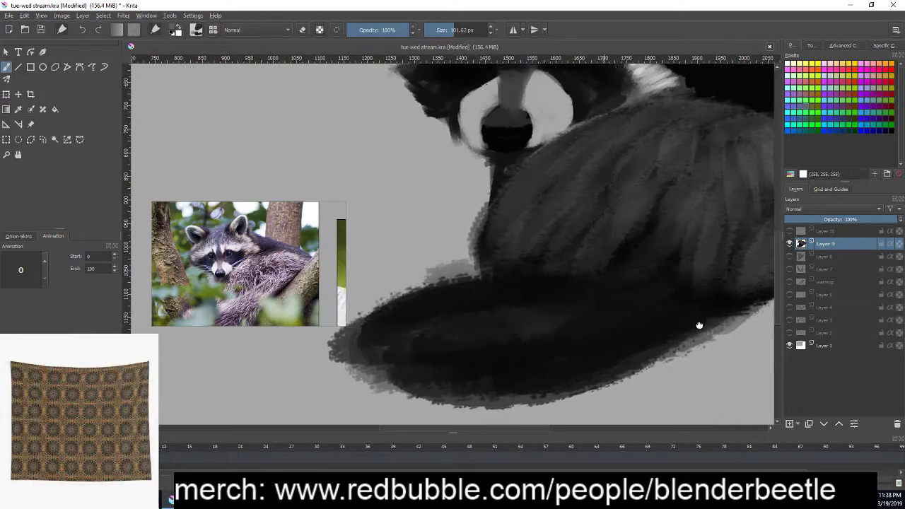
left_click_drag(514, 290, 606, 269)
mouse_move(539, 320)
left_mouse_down()
mouse_move(624, 318)
mouse_move(740, 287)
left_mouse_up()
left_click_drag(742, 345, 650, 358)
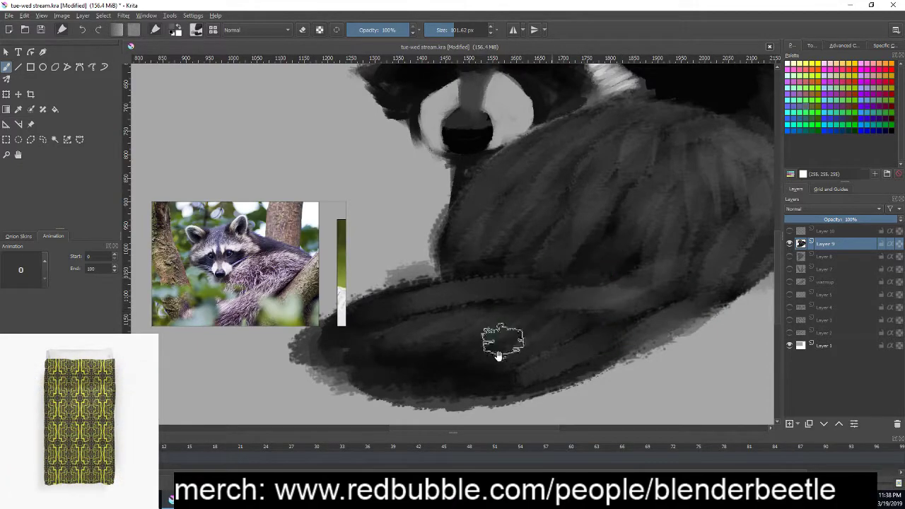
left_click_drag(497, 344, 561, 333)
left_click_drag(631, 351, 713, 341)
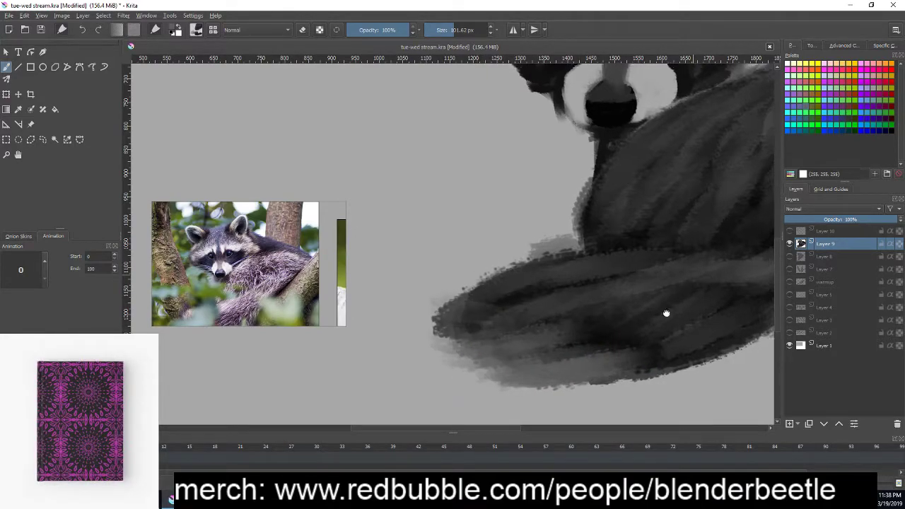
left_click_drag(667, 314, 641, 356)
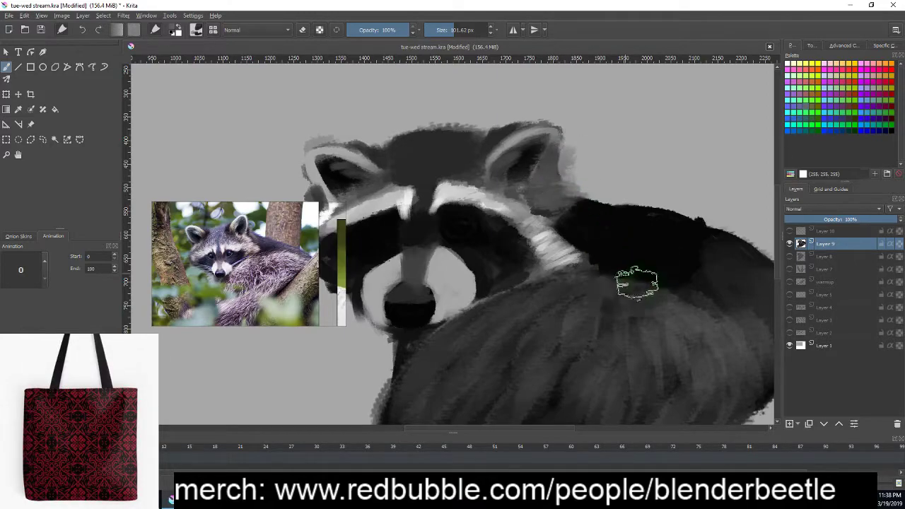
- With a 68 px brush, darken the insides of the right and left ears
right_click(574, 183)
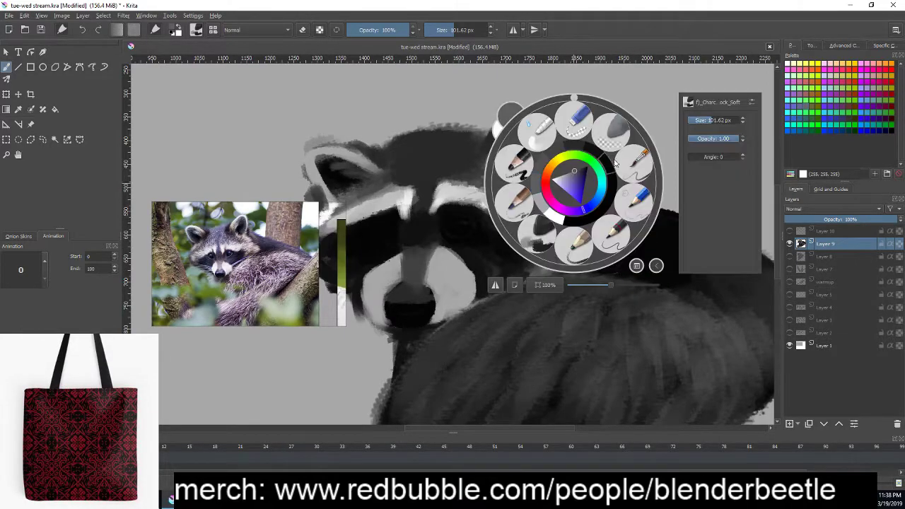
left_click(591, 115)
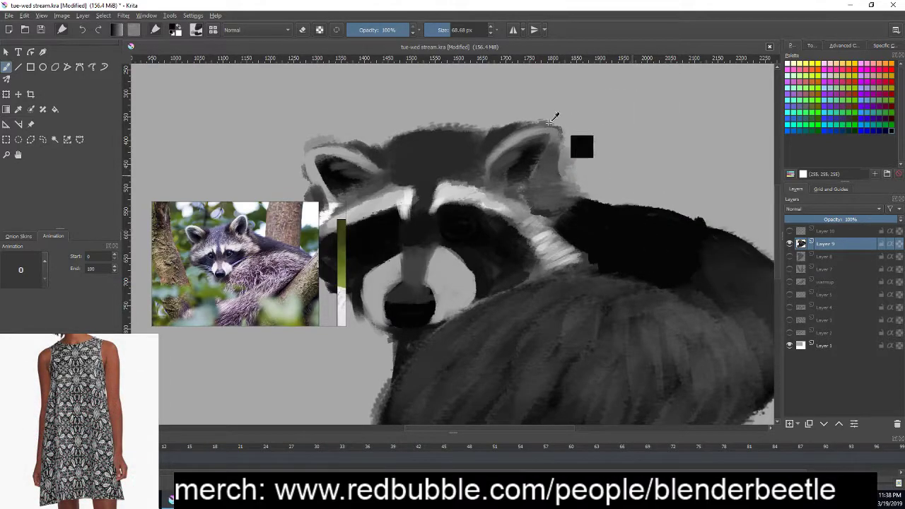
left_click_drag(547, 142, 526, 188)
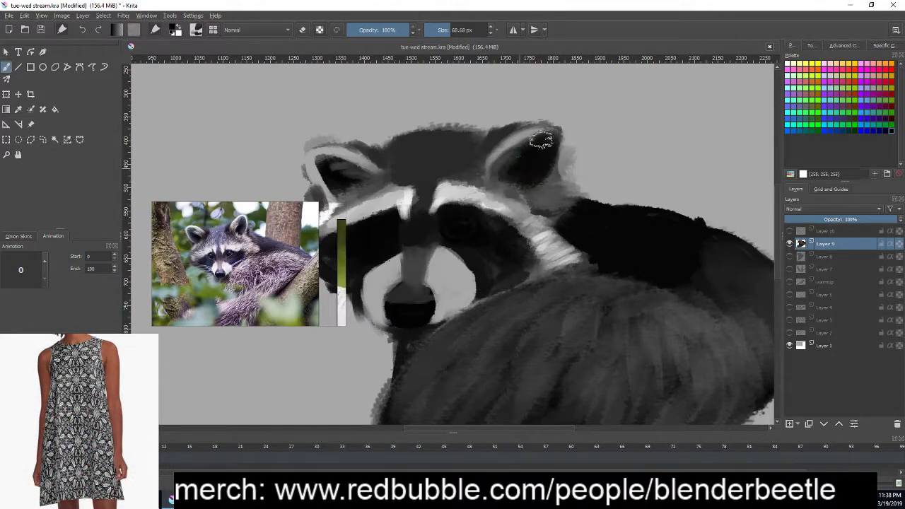
left_click_drag(541, 141, 529, 180)
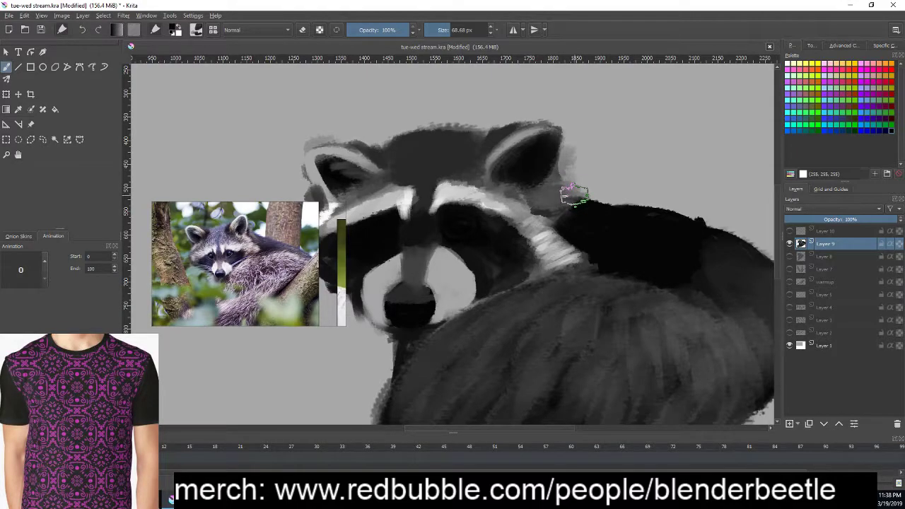
scroll(575, 196, "up", 2)
scroll(627, 178, "up", 2)
left_click_drag(395, 196, 613, 126)
mouse_move(445, 151)
left_mouse_down()
mouse_move(460, 182)
mouse_move(465, 145)
mouse_move(449, 155)
mouse_move(460, 130)
mouse_move(478, 152)
left_mouse_up()
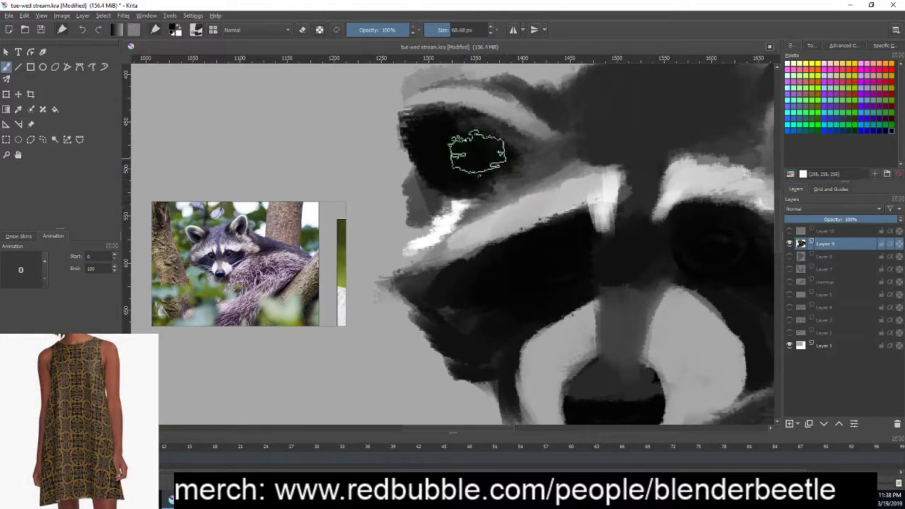
- Switch to a 21 px brush and paint light grey around the left ear edge
right_click(464, 163)
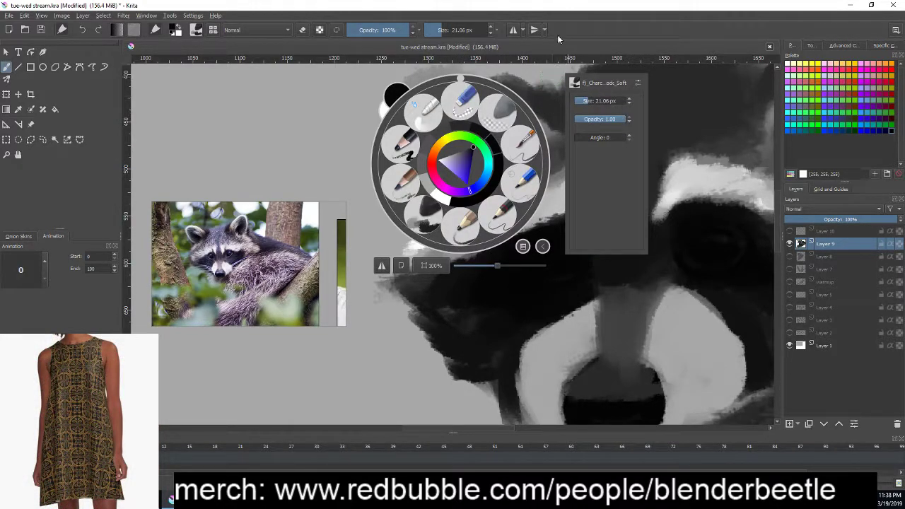
left_click(523, 308)
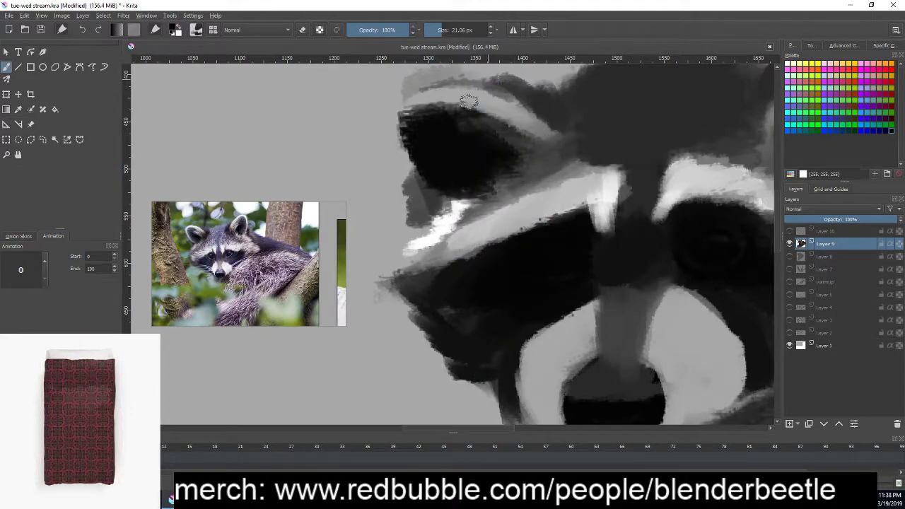
key("p")
key("b")
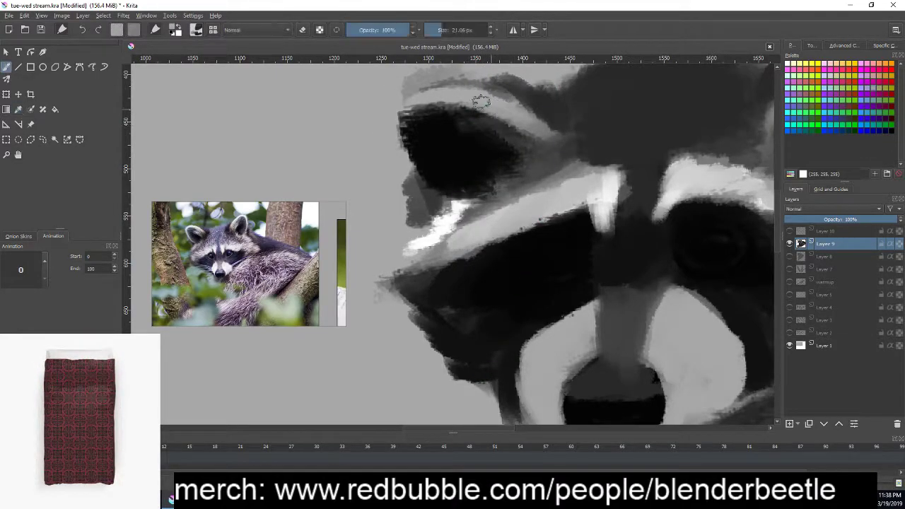
mouse_move(422, 154)
left_mouse_down()
mouse_move(411, 128)
mouse_move(425, 198)
mouse_move(482, 218)
left_mouse_up()
- Sample black, erase part of the fur edge atop the head, and turn the face upright
left_click_drag(584, 227, 607, 235)
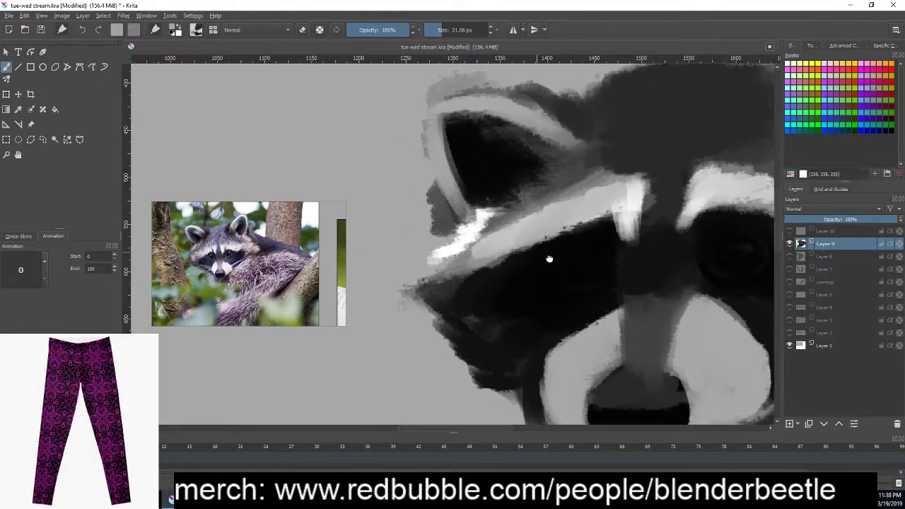
left_click_drag(549, 259, 564, 274)
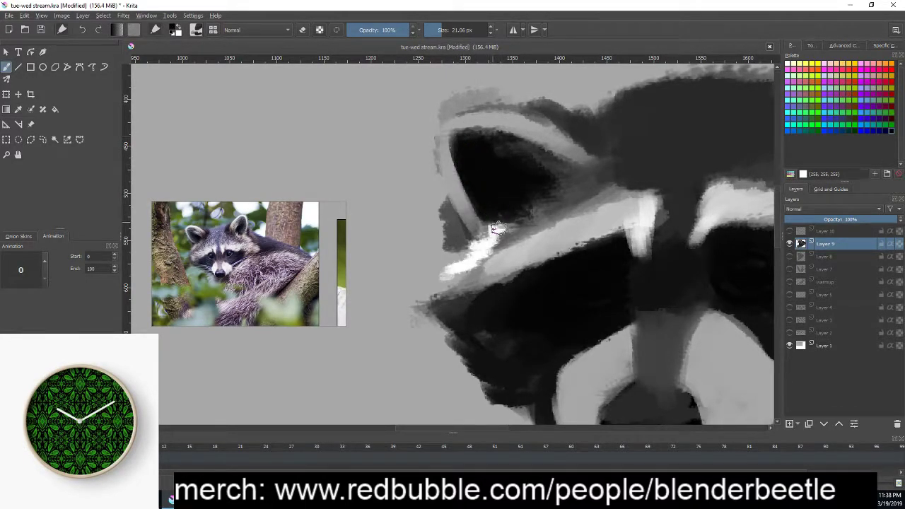
left_click(463, 256, "ctrl")
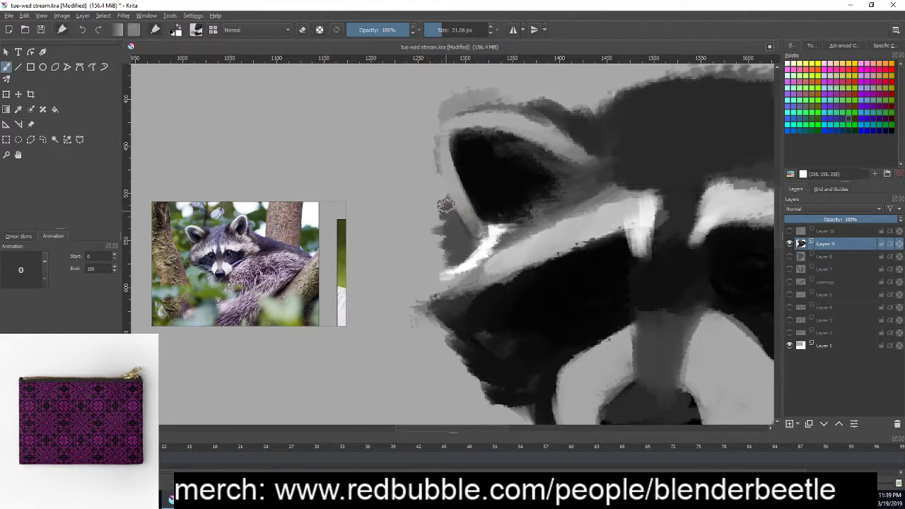
key("e")
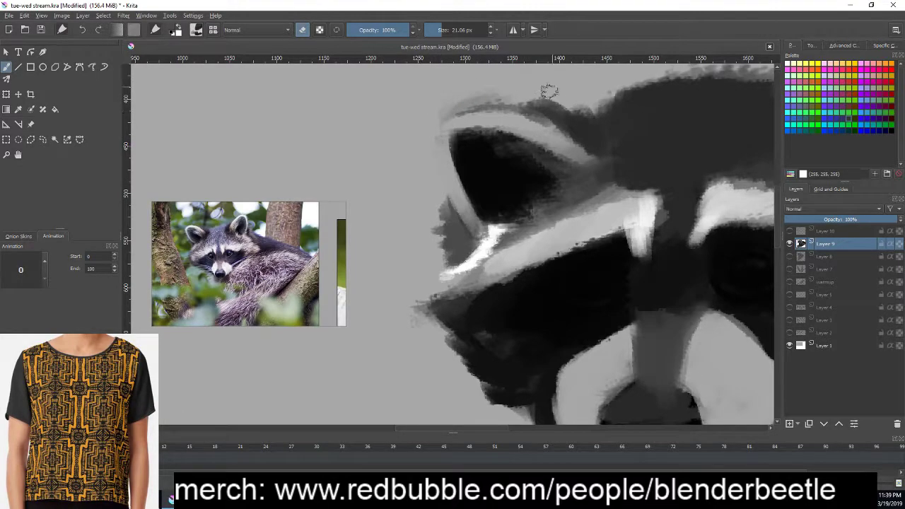
mouse_move(549, 90)
left_mouse_down()
mouse_move(422, 119)
mouse_move(524, 105)
mouse_move(448, 111)
mouse_move(625, 138)
left_mouse_up()
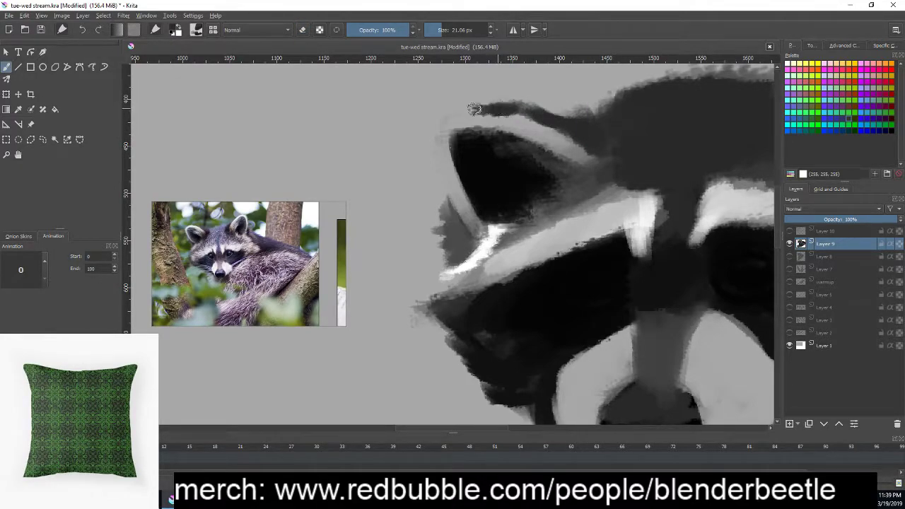
mouse_move(682, 228)
left_mouse_down()
mouse_move(531, 337)
mouse_move(544, 274)
left_mouse_up()
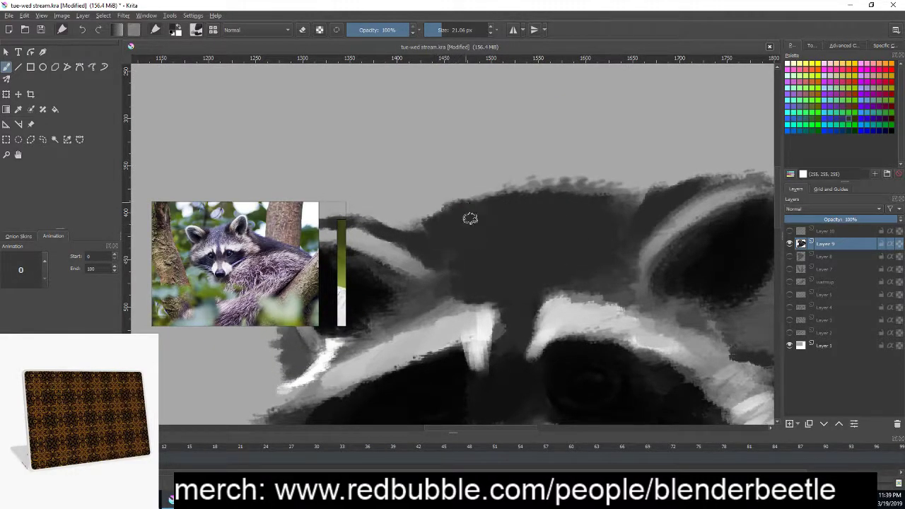
- Darken the head's top edge and paint light fur over the nose bridge and forehead
left_click_drag(561, 177, 484, 183)
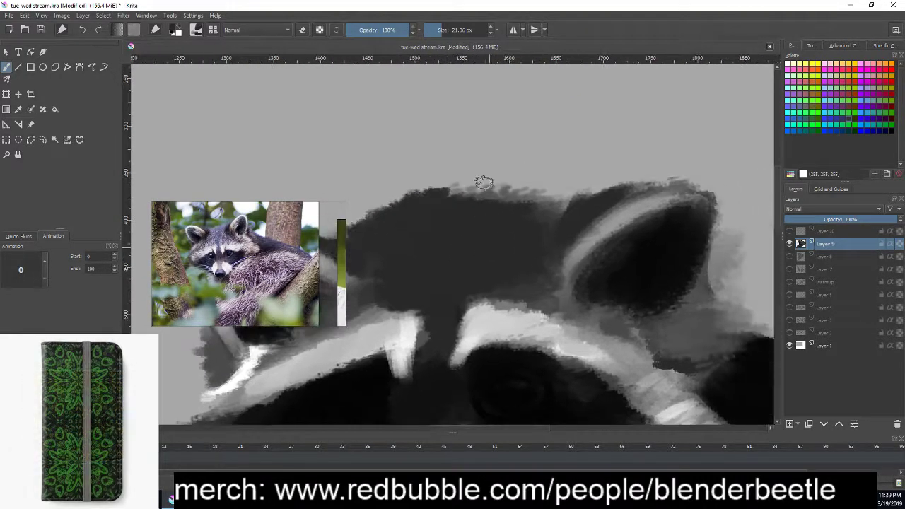
left_click_drag(446, 211, 496, 187)
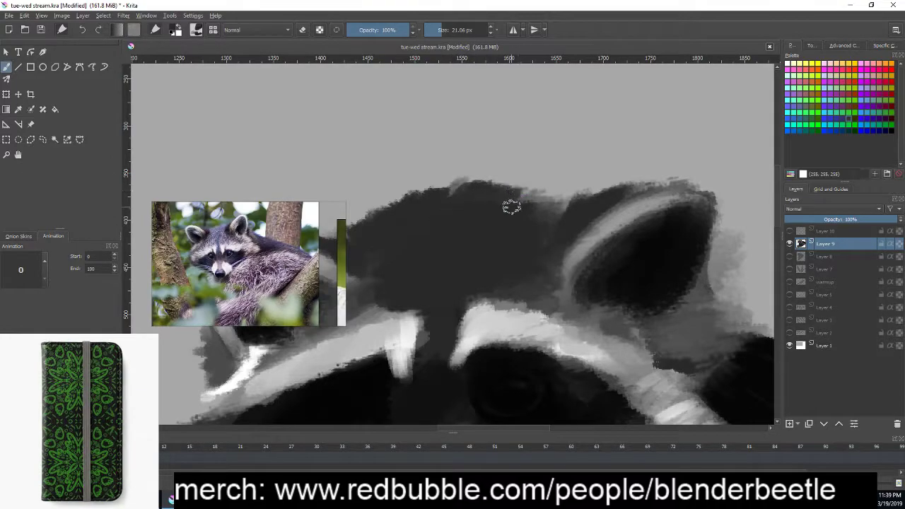
scroll(588, 208, "down", 5)
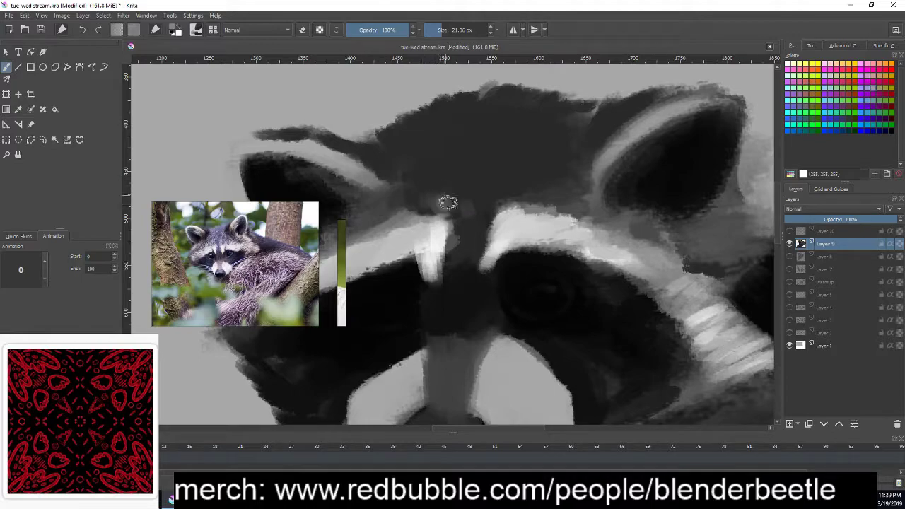
mouse_move(473, 194)
left_mouse_down()
mouse_move(513, 182)
mouse_move(465, 223)
left_mouse_up()
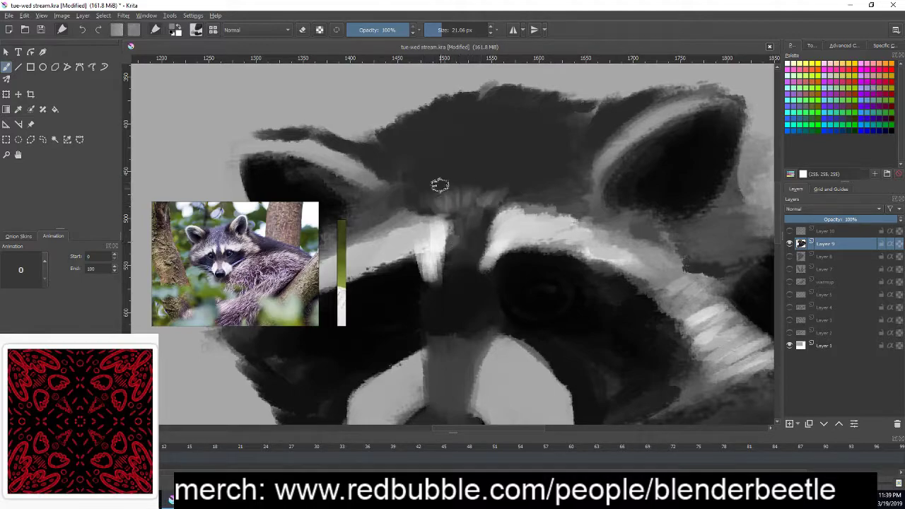
mouse_move(440, 186)
left_mouse_down()
mouse_move(418, 189)
mouse_move(473, 174)
mouse_move(531, 184)
left_mouse_up()
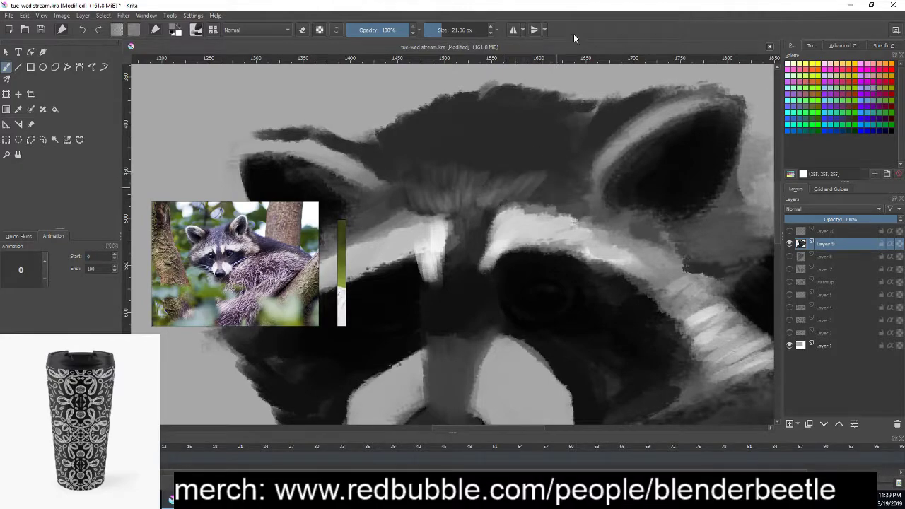
mouse_move(420, 202)
left_mouse_down()
mouse_move(420, 152)
mouse_move(439, 170)
mouse_move(467, 146)
mouse_move(485, 176)
mouse_move(517, 155)
mouse_move(556, 156)
mouse_move(541, 198)
left_mouse_up()
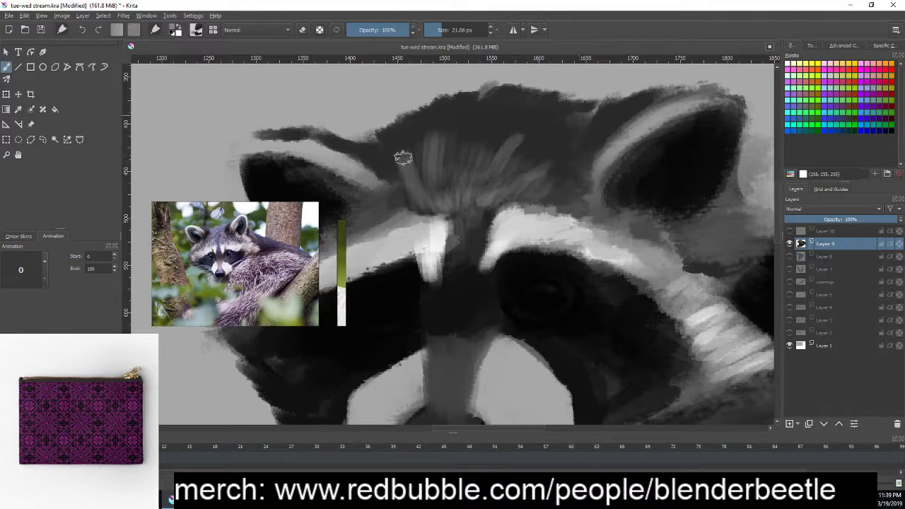
mouse_move(383, 145)
left_mouse_down()
mouse_move(471, 107)
mouse_move(511, 151)
mouse_move(559, 150)
mouse_move(617, 172)
mouse_move(549, 192)
left_mouse_up()
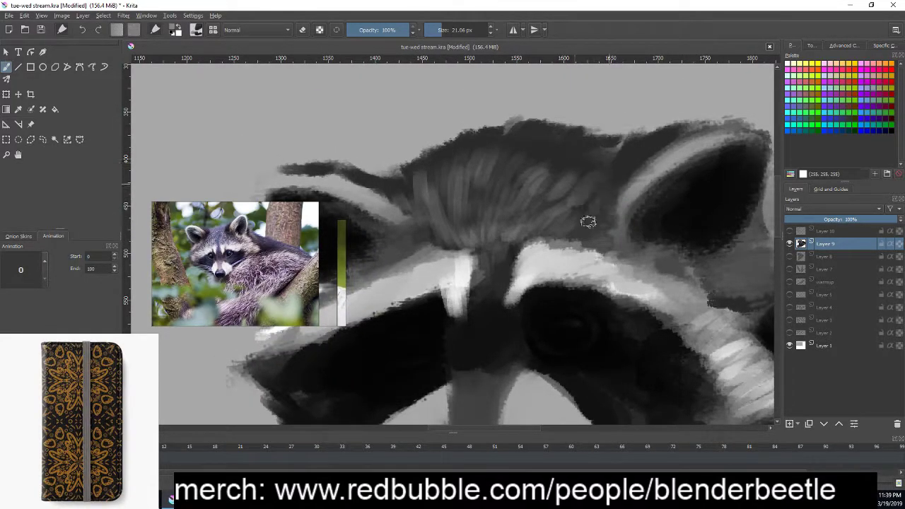
mouse_move(543, 191)
left_mouse_down()
mouse_move(556, 137)
mouse_move(516, 174)
mouse_move(503, 143)
mouse_move(483, 138)
mouse_move(417, 191)
left_mouse_up()
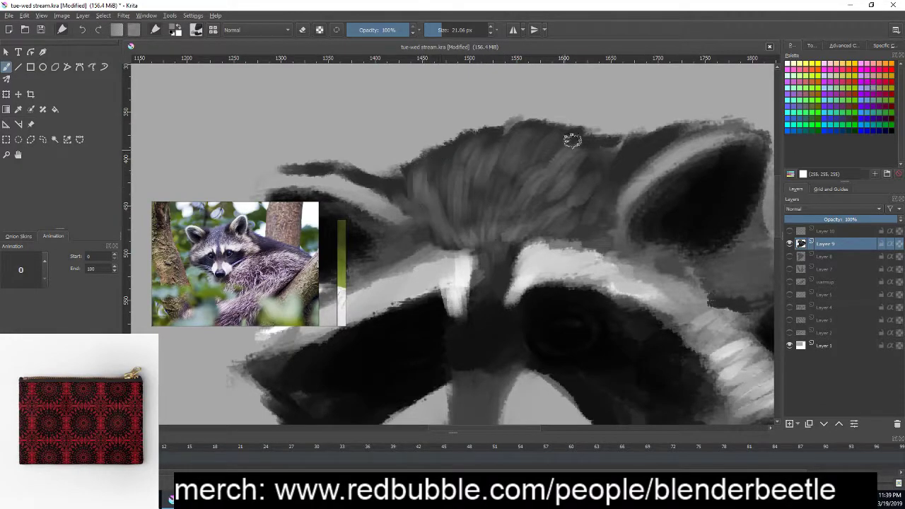
left_click_drag(572, 139, 623, 170)
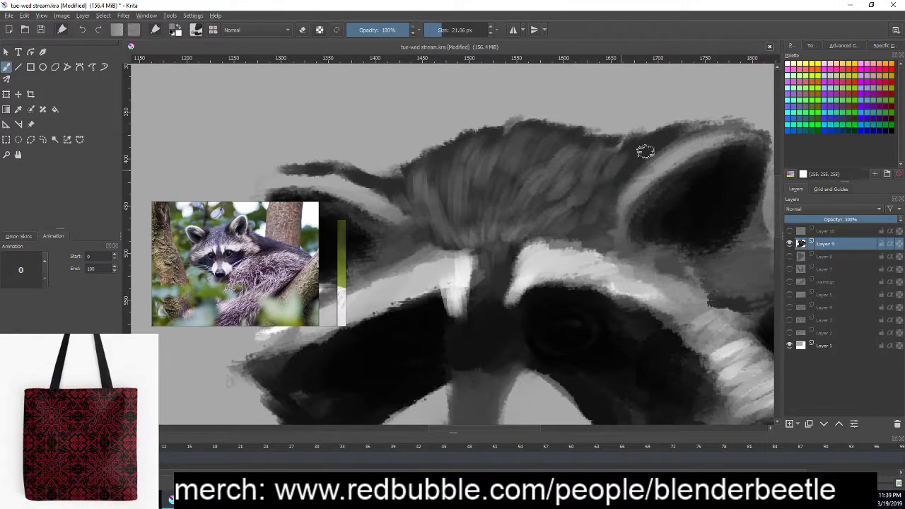
- Sample a darker grey and darken the top edge of the right ear
left_click(683, 194, "ctrl")
left_click_drag(653, 196, 601, 206)
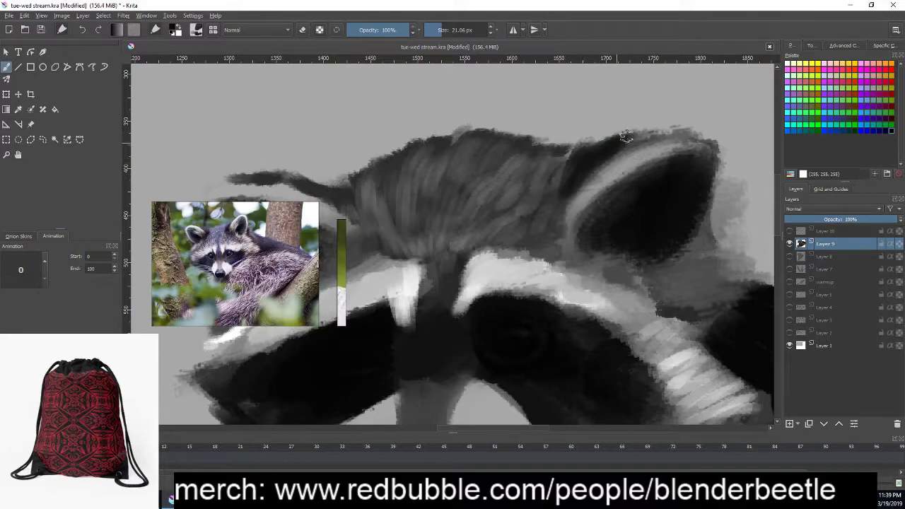
mouse_move(626, 137)
left_mouse_down()
mouse_move(727, 134)
mouse_move(737, 143)
left_mouse_up()
left_click_drag(696, 199, 680, 211)
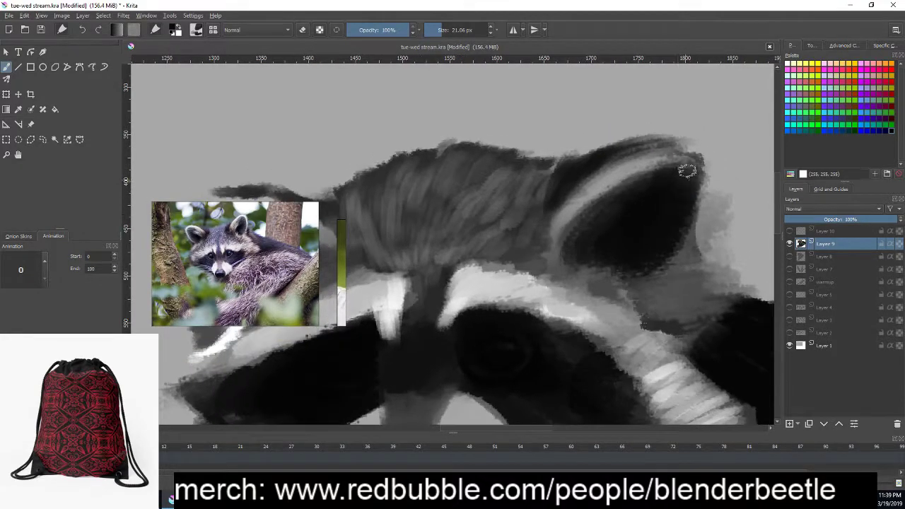
- Paint a thin light curve along the right ear's inner edge
right_click(594, 243)
left_click(714, 114)
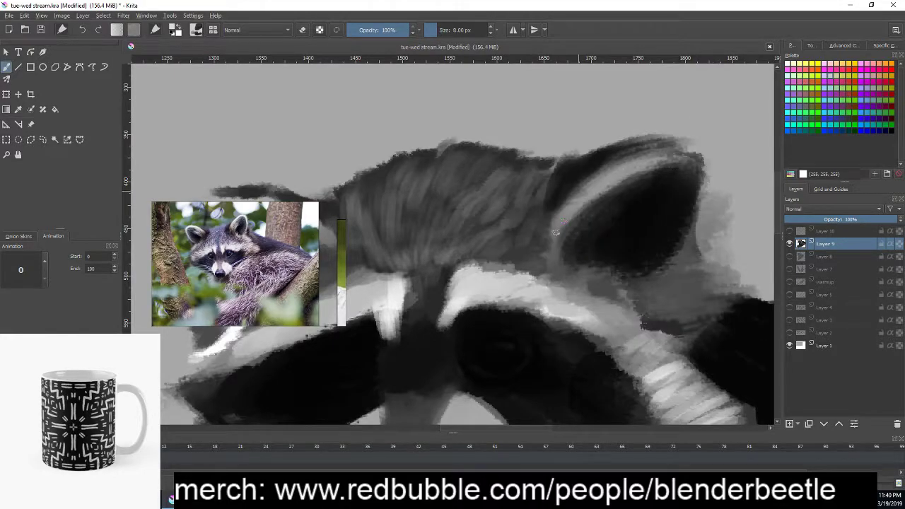
mouse_move(552, 256)
left_mouse_down()
mouse_move(584, 197)
mouse_move(671, 149)
left_mouse_up()
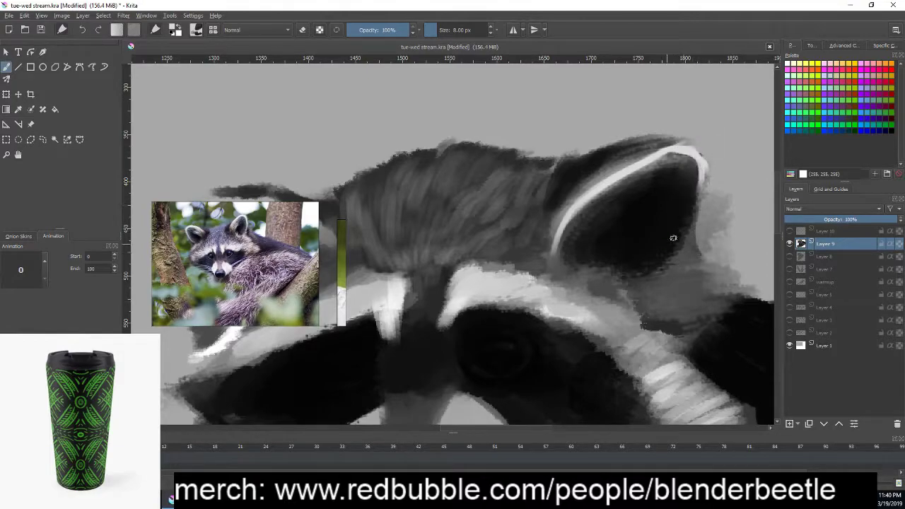
mouse_move(642, 278)
left_mouse_down()
mouse_move(683, 230)
mouse_move(703, 170)
left_mouse_up()
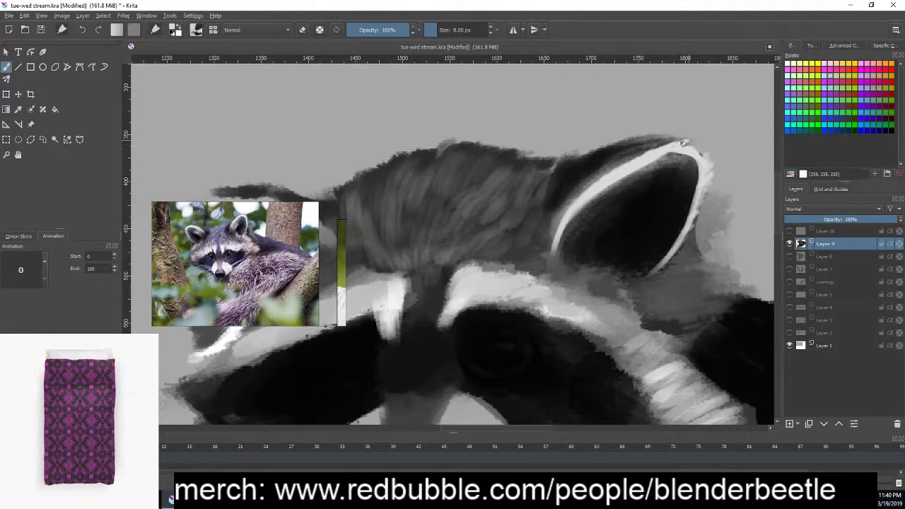
left_click_drag(652, 249, 662, 266)
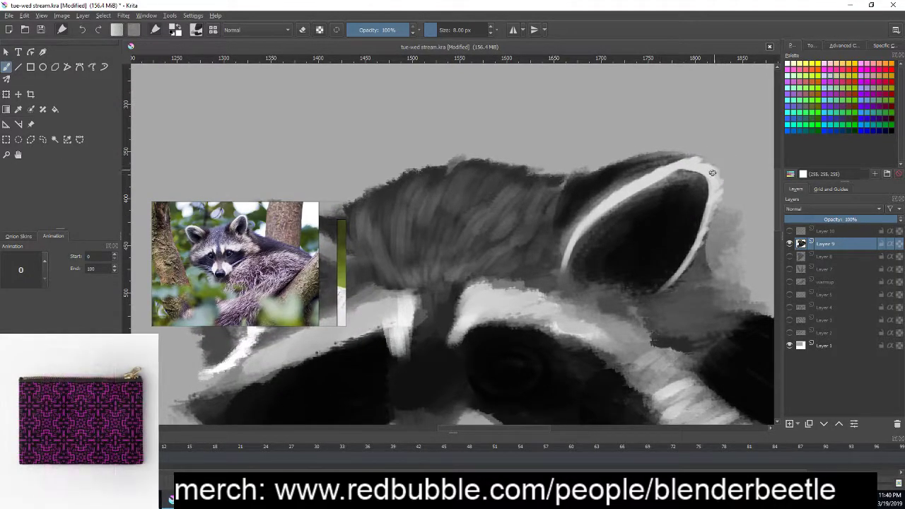
- Add a light highlight along the left ear's edge and top
mouse_move(708, 159)
left_mouse_down()
mouse_move(705, 293)
mouse_move(711, 277)
mouse_move(438, 203)
left_mouse_up()
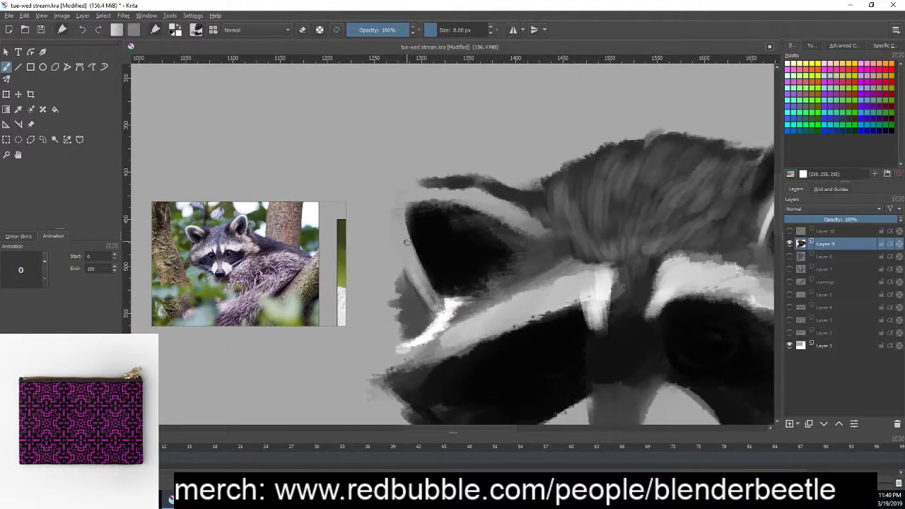
mouse_move(407, 242)
left_mouse_down()
mouse_move(435, 305)
mouse_move(400, 210)
left_mouse_up()
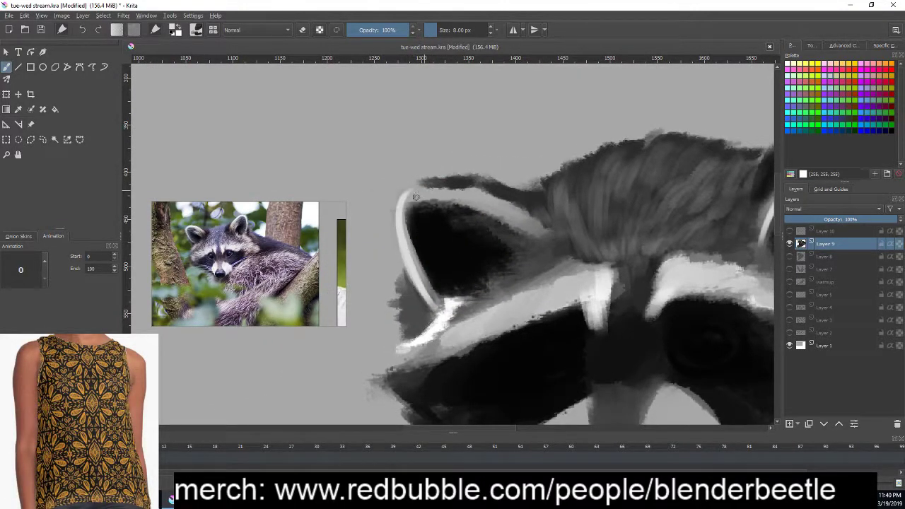
left_click_drag(417, 193, 536, 231)
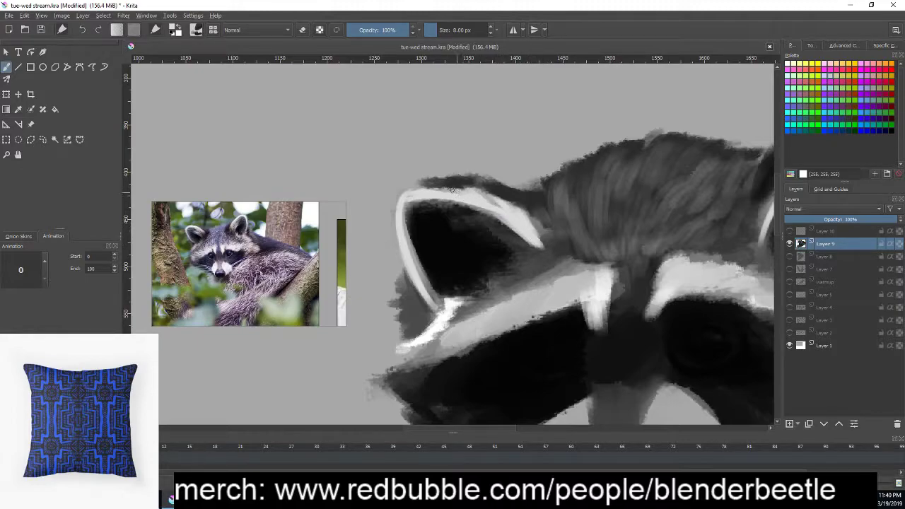
left_click_drag(621, 269, 597, 253)
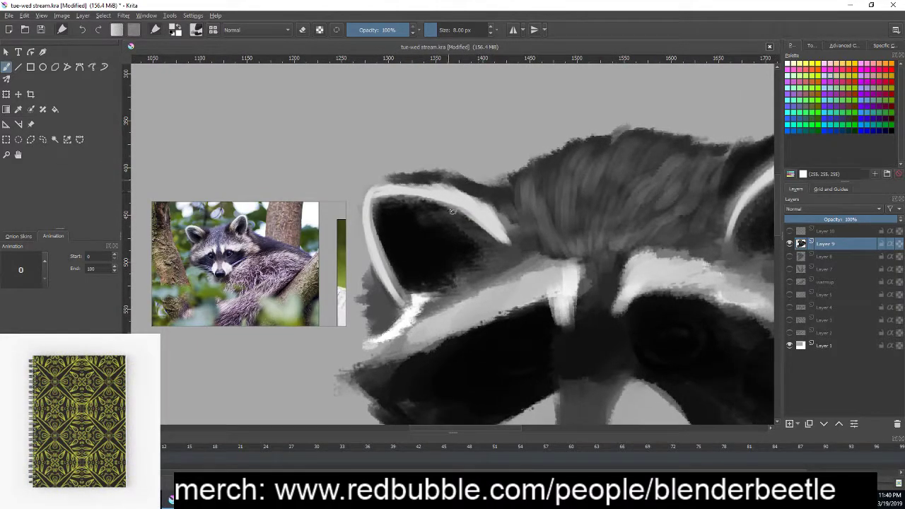
- Enlarge the brush to about 31 px and paint light grey inside both ears
right_click(494, 224)
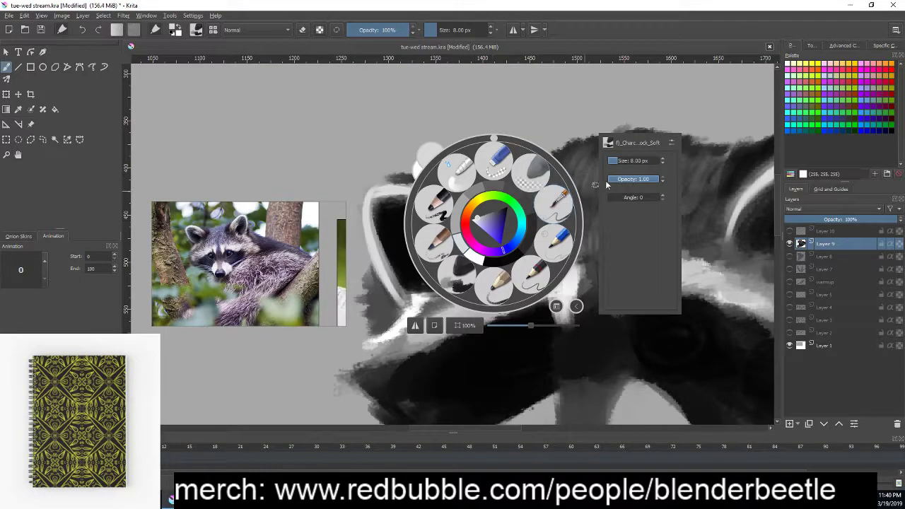
left_click_drag(623, 160, 637, 160)
left_click(592, 95)
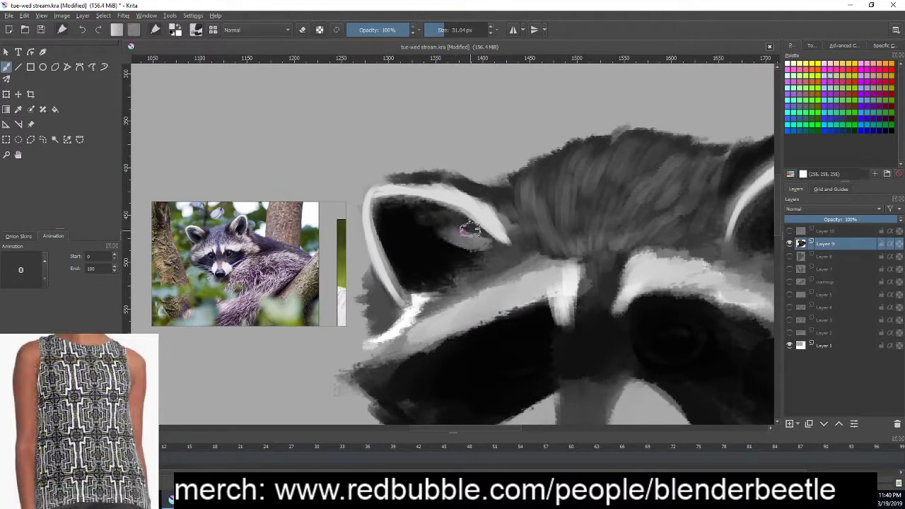
mouse_move(403, 203)
left_mouse_down()
mouse_move(515, 251)
mouse_move(437, 236)
mouse_move(479, 243)
mouse_move(477, 264)
left_mouse_up()
left_click_drag(627, 299, 520, 331)
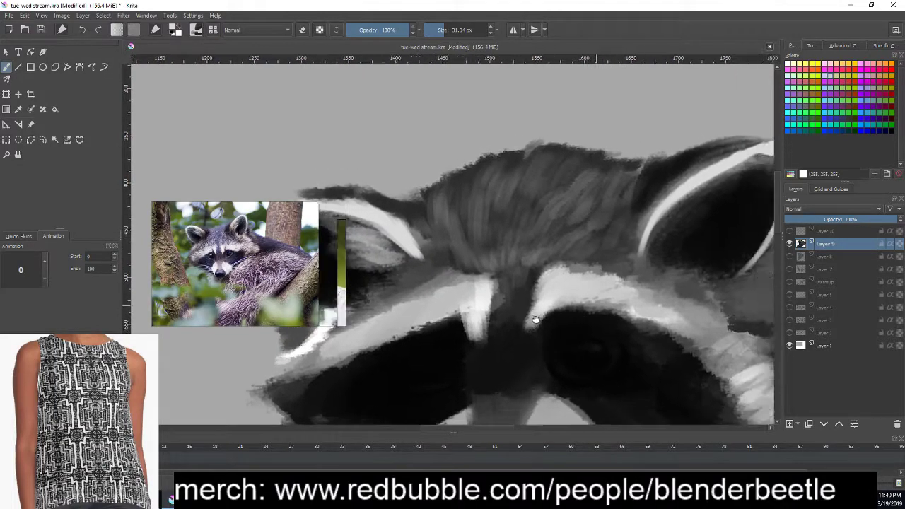
mouse_move(693, 232)
left_mouse_down()
mouse_move(647, 247)
mouse_move(717, 196)
mouse_move(694, 196)
mouse_move(657, 244)
mouse_move(663, 259)
mouse_move(698, 217)
left_mouse_up()
mouse_move(696, 315)
left_mouse_down()
mouse_move(626, 319)
mouse_move(587, 305)
left_mouse_up()
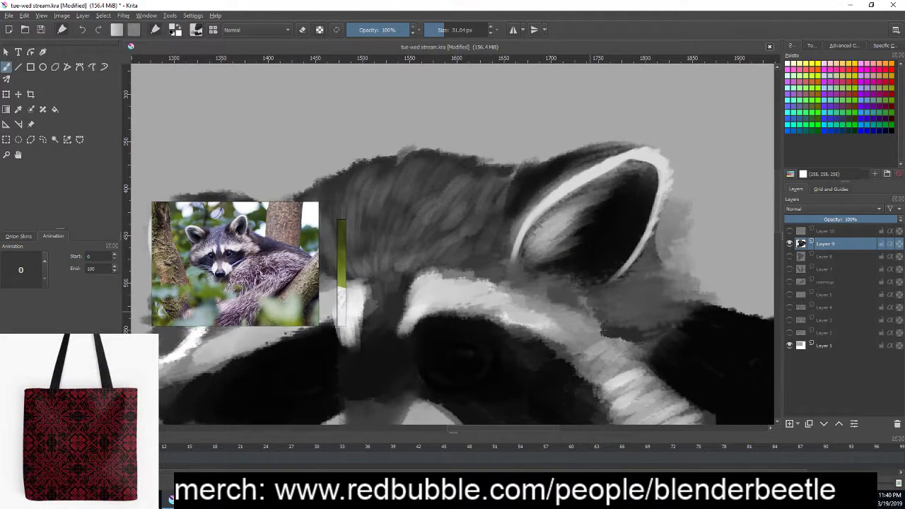
mouse_move(655, 196)
left_mouse_down()
mouse_move(673, 196)
mouse_move(667, 276)
mouse_move(660, 246)
left_mouse_up()
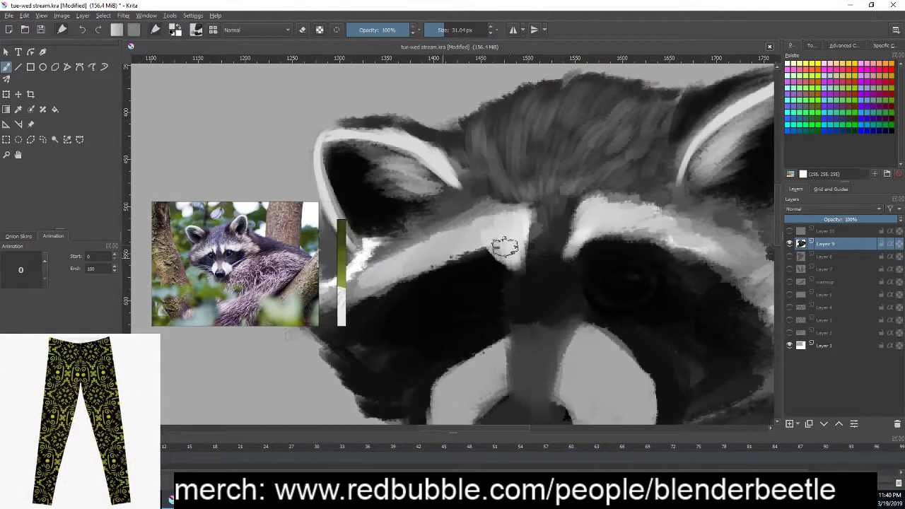
- Lighten and smooth the pale fur band above the left eye with a sampled grey
left_click_drag(519, 217, 382, 263)
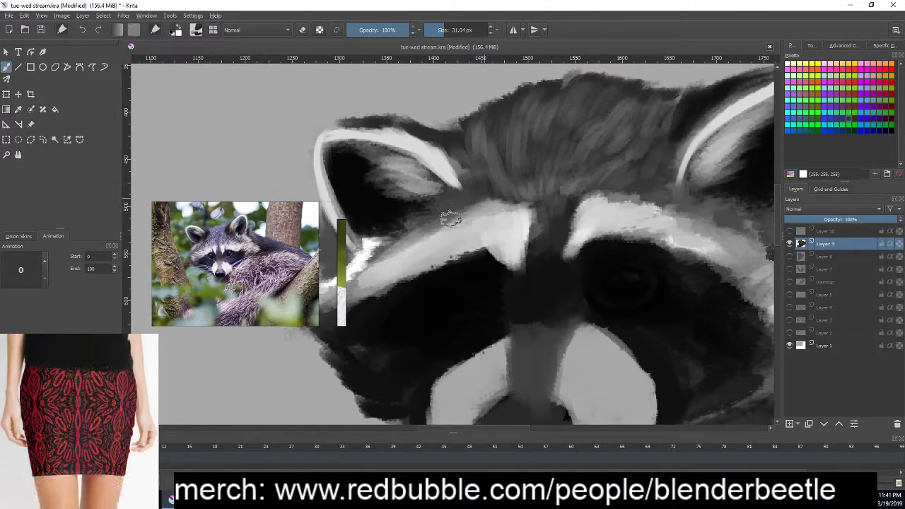
left_click_drag(478, 220, 386, 262)
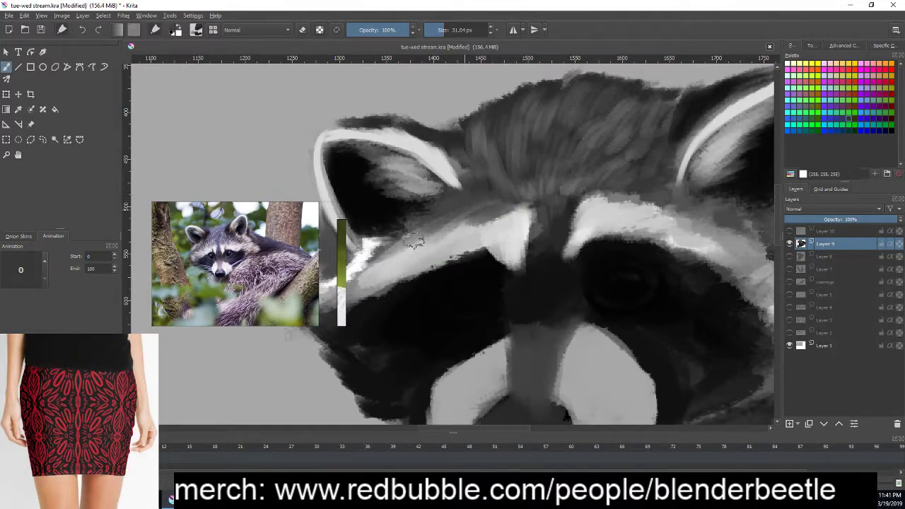
left_click(495, 218, "ctrl")
left_click_drag(506, 216, 431, 243)
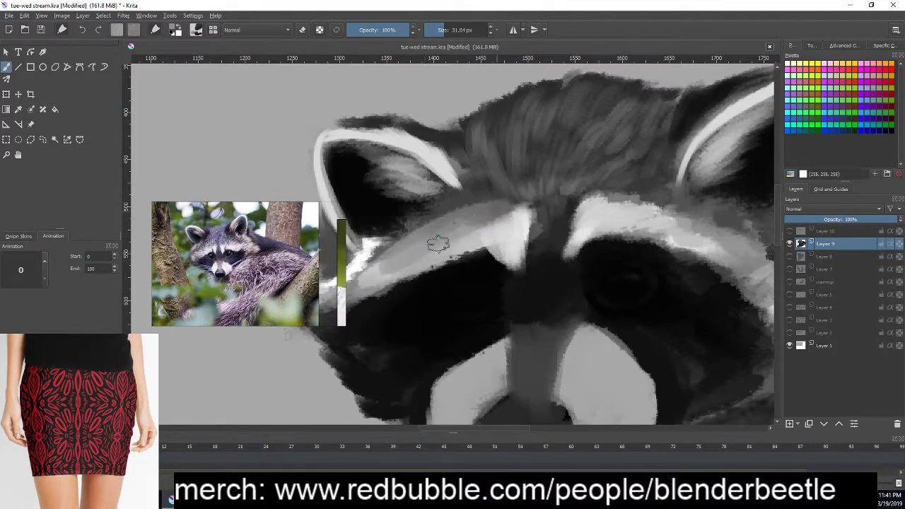
mouse_move(474, 200)
left_mouse_down()
mouse_move(441, 202)
mouse_move(404, 228)
left_mouse_up()
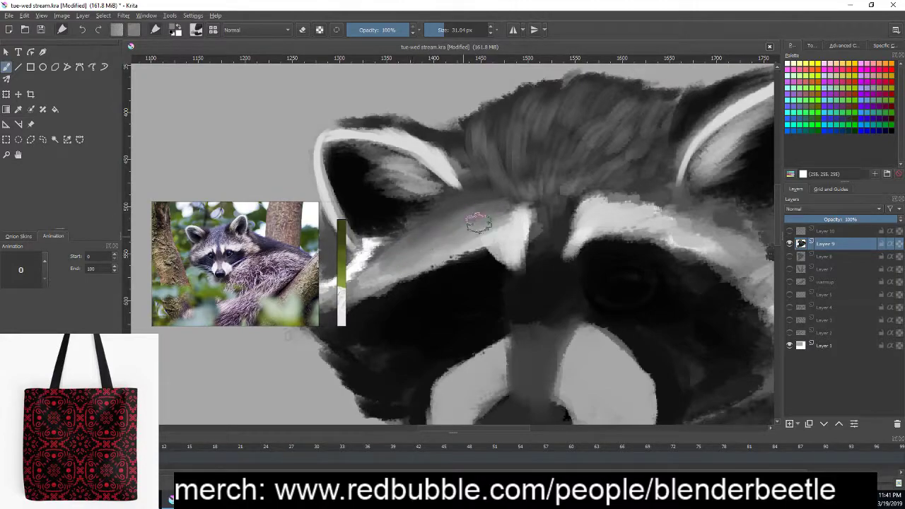
mouse_move(477, 218)
left_mouse_down()
mouse_move(425, 229)
mouse_move(402, 270)
mouse_move(395, 266)
left_mouse_up()
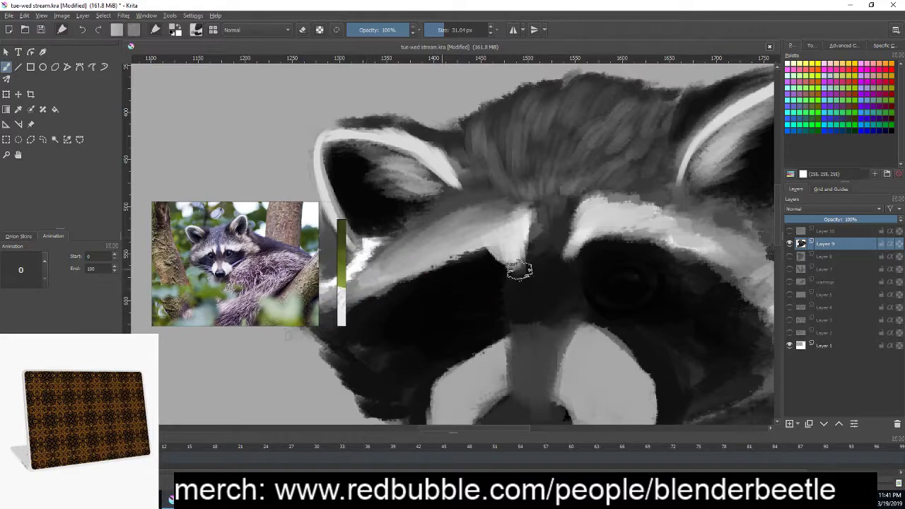
- Brighten and extend the white brow band above the right eye across the forehead
left_click_drag(602, 293, 532, 262)
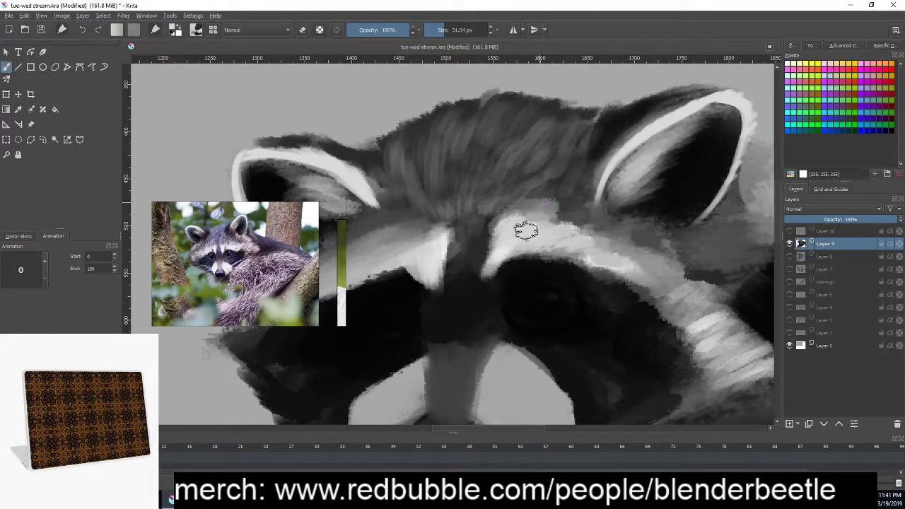
left_click(576, 234, "ctrl")
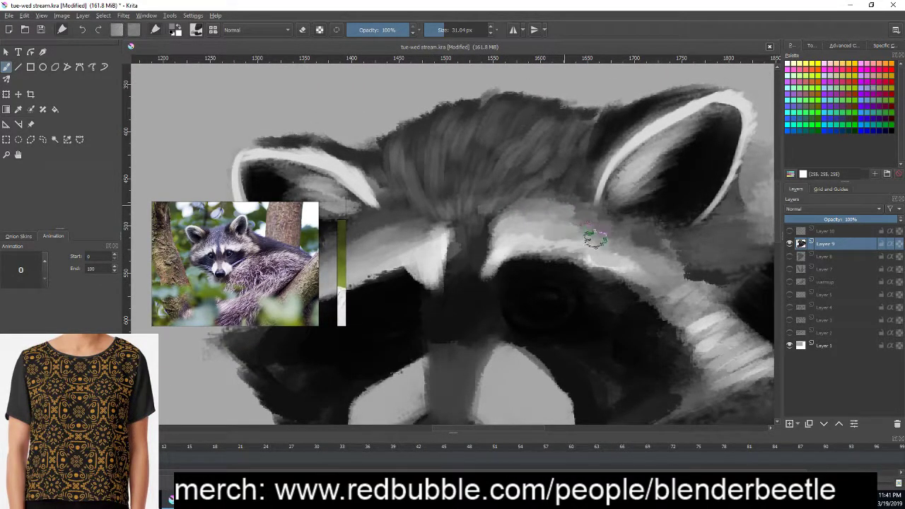
left_click_drag(585, 233, 674, 265)
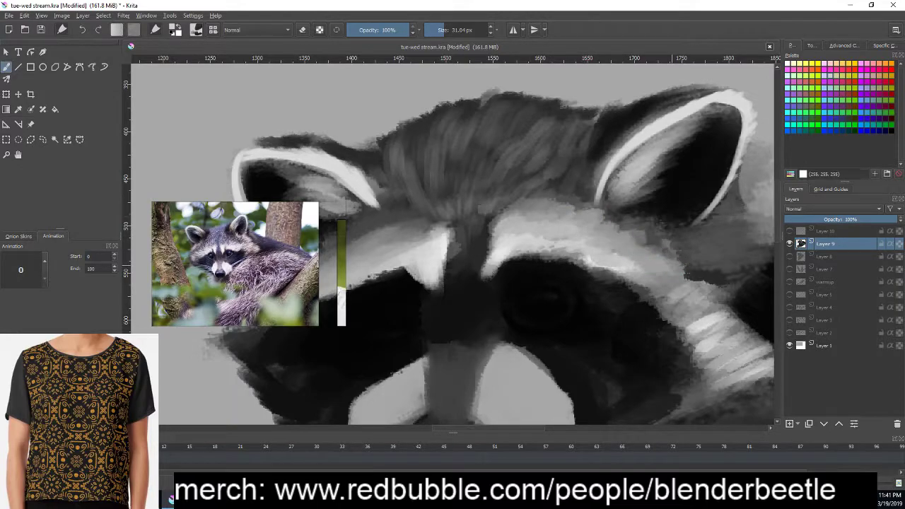
left_click_drag(587, 206, 651, 242)
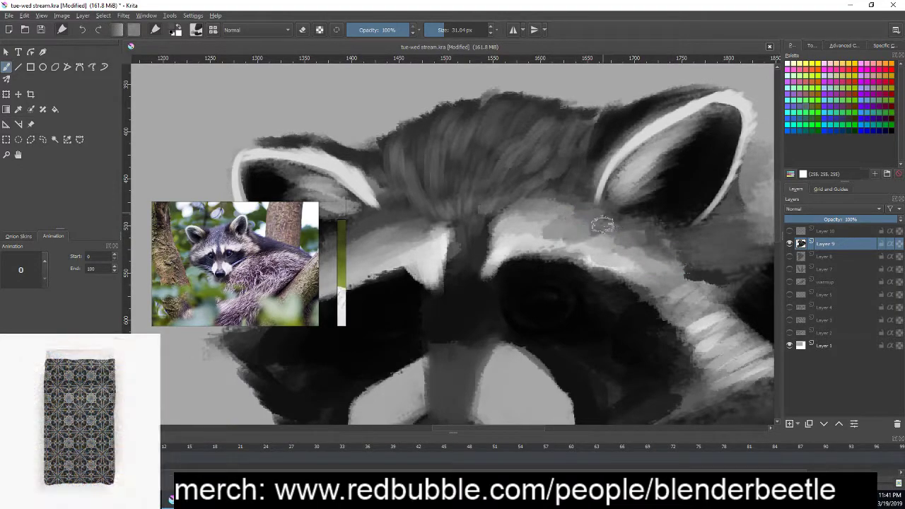
left_click_drag(586, 212, 636, 254)
mouse_move(580, 237)
left_mouse_down()
mouse_move(541, 212)
mouse_move(587, 215)
left_mouse_up()
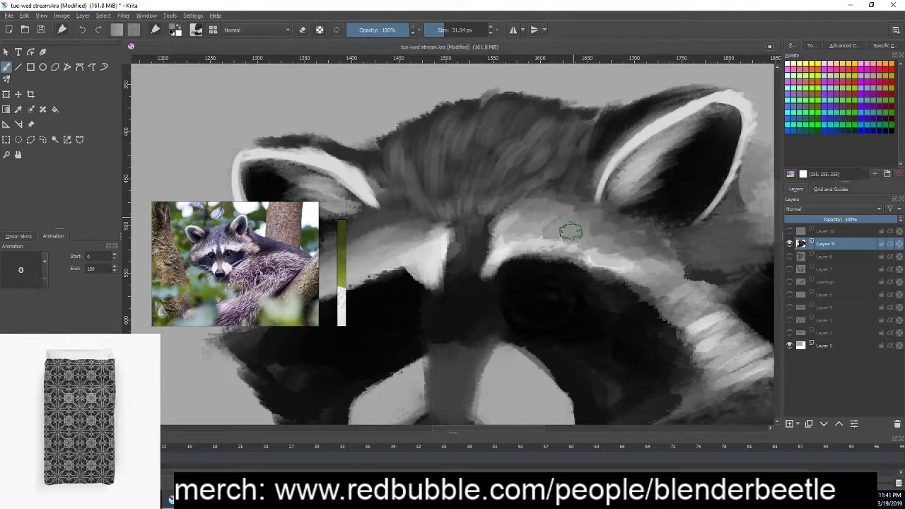
left_click(575, 222, "ctrl")
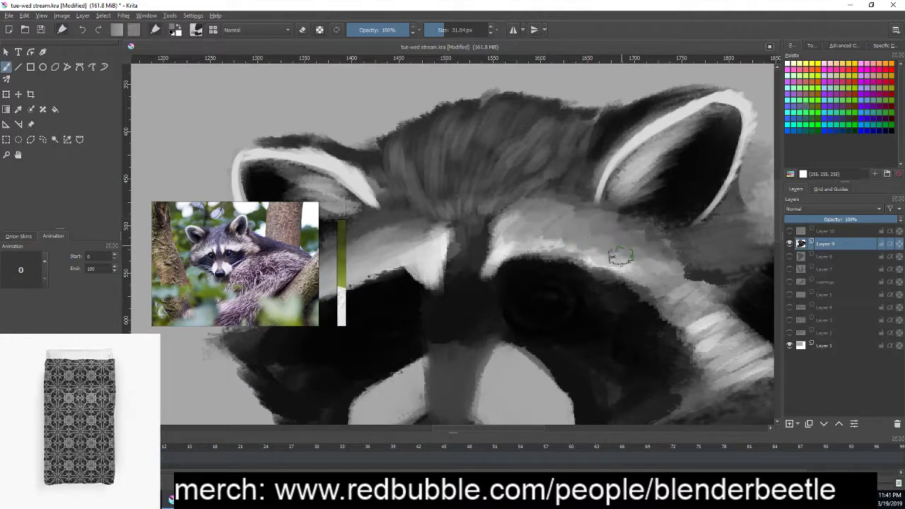
left_click_drag(548, 230, 672, 266)
left_click_drag(565, 206, 488, 247)
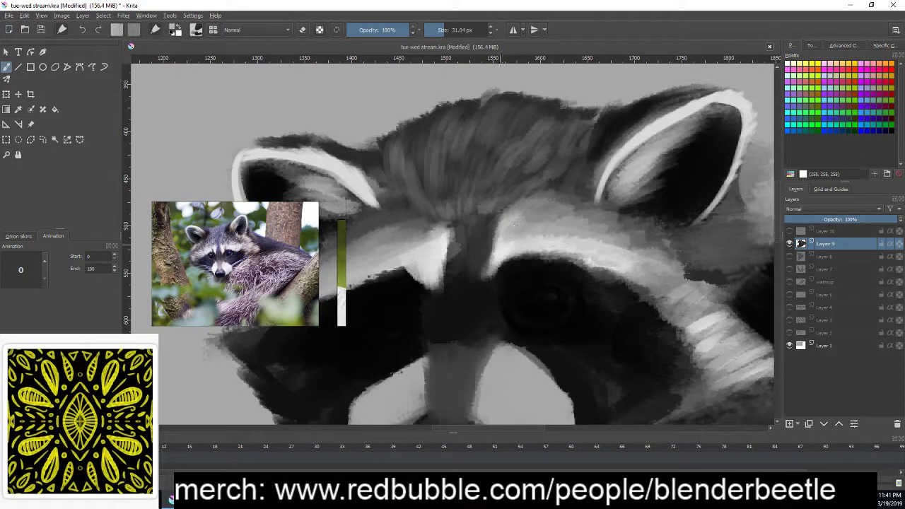
- Soften the top of the raccoon's head in eraser mode, then return to painting
left_click_drag(556, 313, 533, 325)
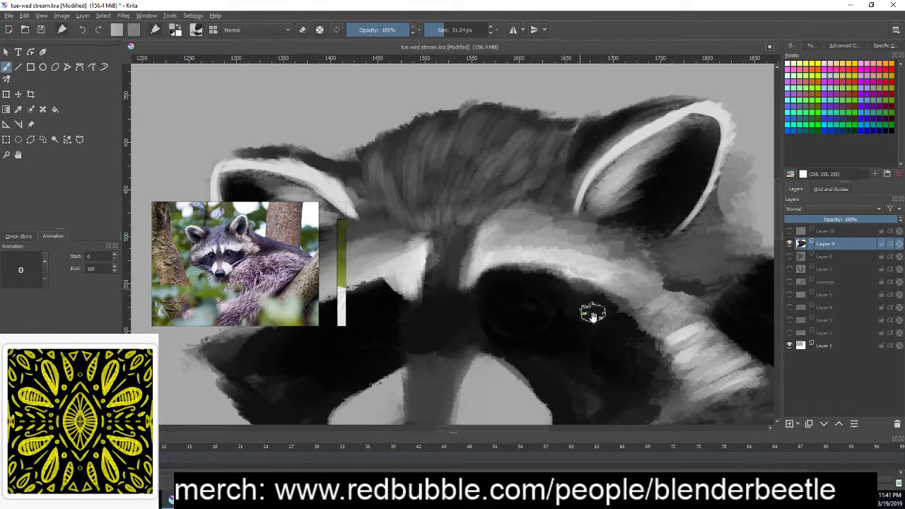
mouse_move(593, 309)
left_mouse_down()
mouse_move(707, 276)
mouse_move(731, 248)
left_mouse_up()
scroll(704, 186, "down", 3)
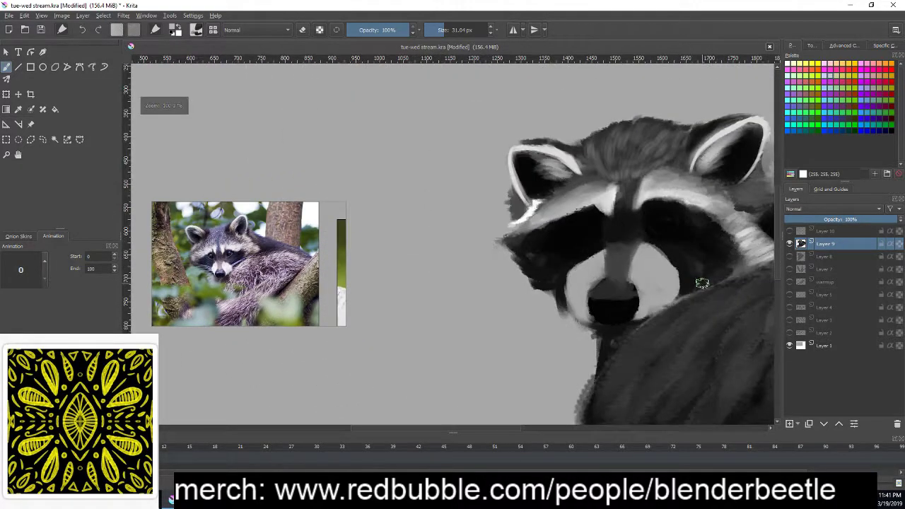
mouse_move(683, 265)
left_mouse_down()
mouse_move(525, 223)
mouse_move(585, 264)
left_mouse_up()
scroll(609, 250, "down", 2)
scroll(537, 212, "up", 3)
scroll(584, 264, "up", 1)
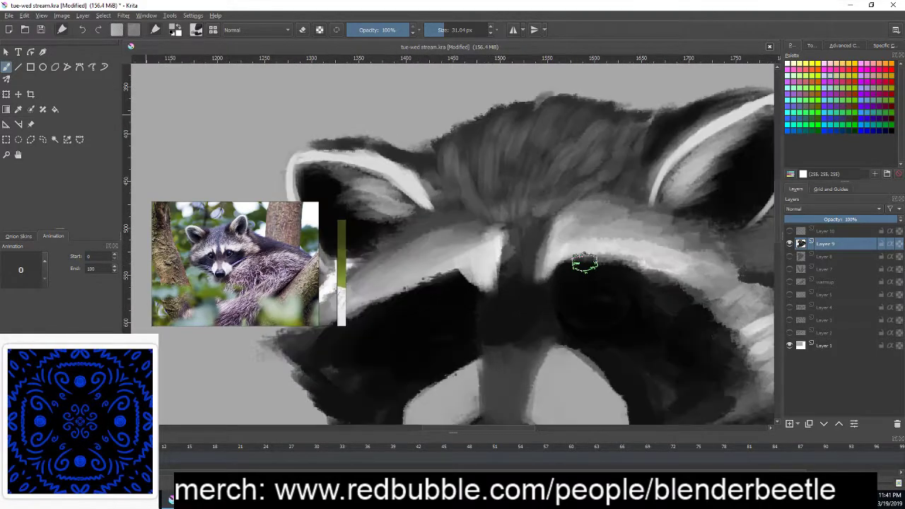
key("e")
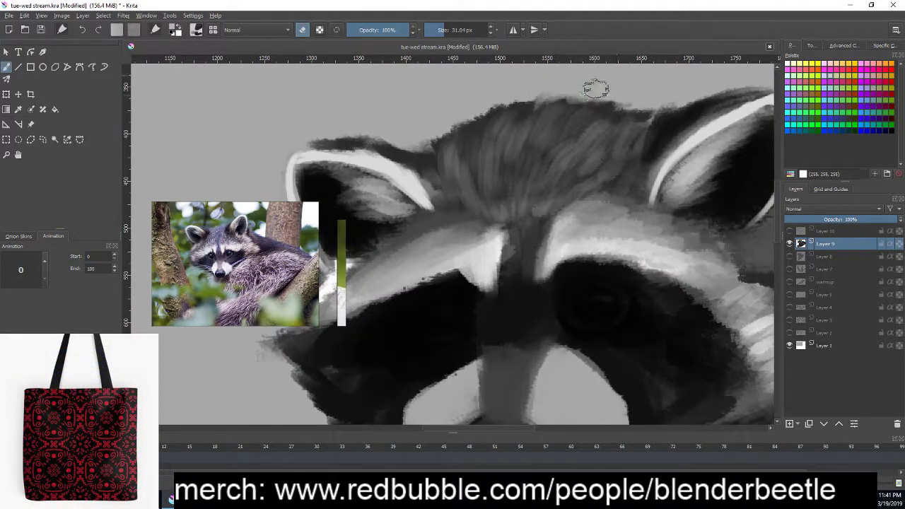
left_click_drag(573, 76, 527, 89)
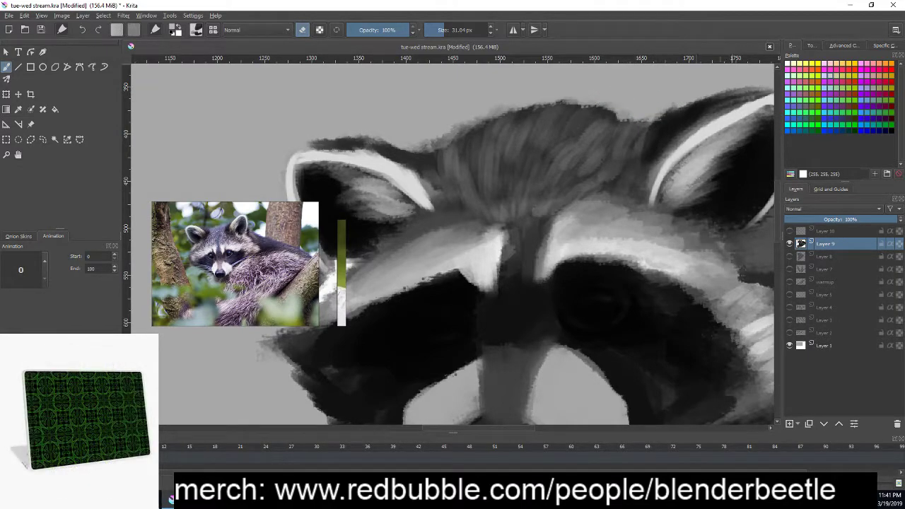
left_click_drag(681, 175, 687, 184)
key("e")
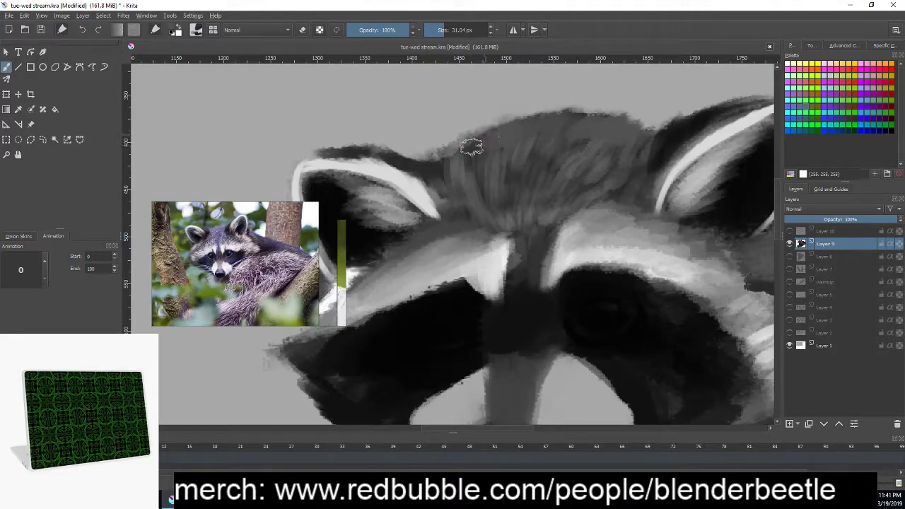
mouse_move(705, 274)
left_mouse_down()
mouse_move(710, 204)
mouse_move(729, 179)
left_mouse_up()
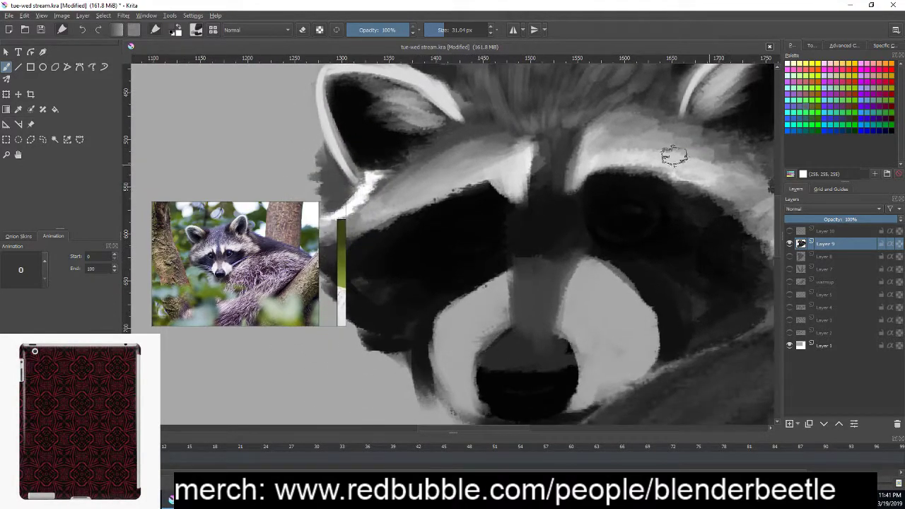
left_click_drag(564, 205, 572, 232)
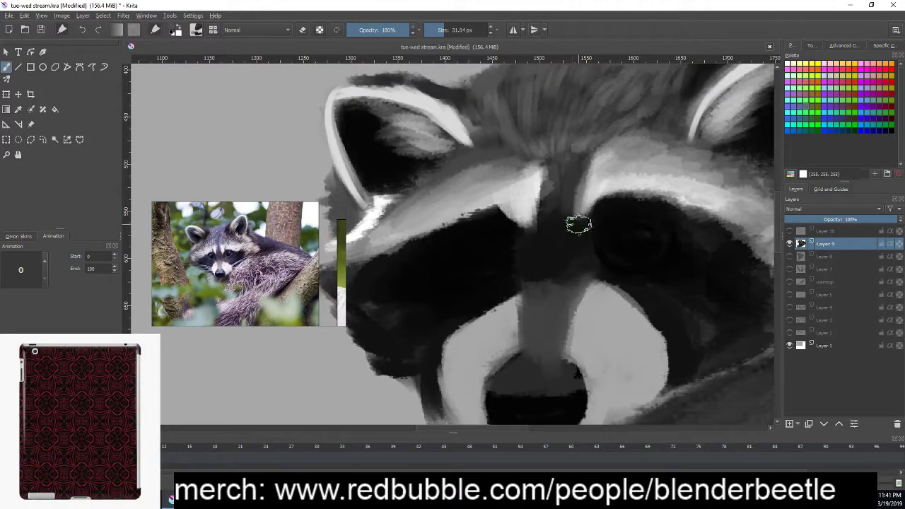
- Shrink the brush to 18.56 px and brighten the white brow above the right eye
right_click(602, 184)
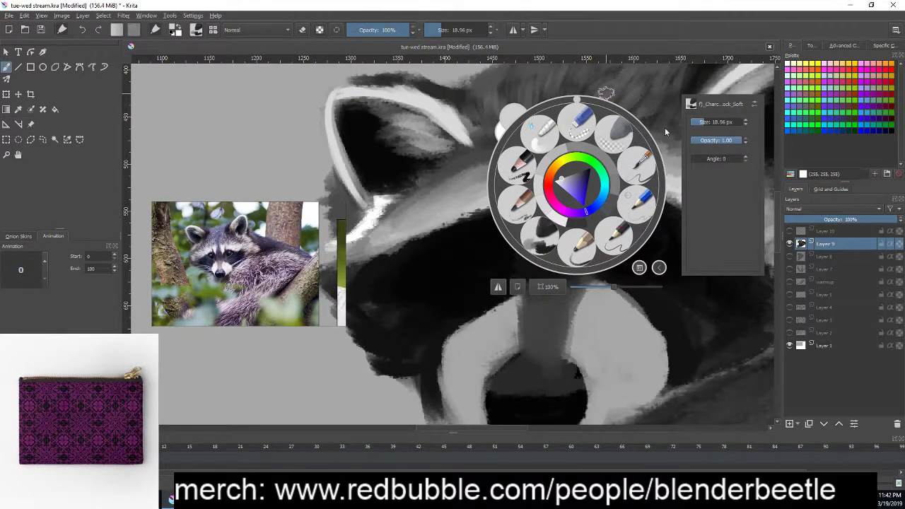
left_click(673, 383)
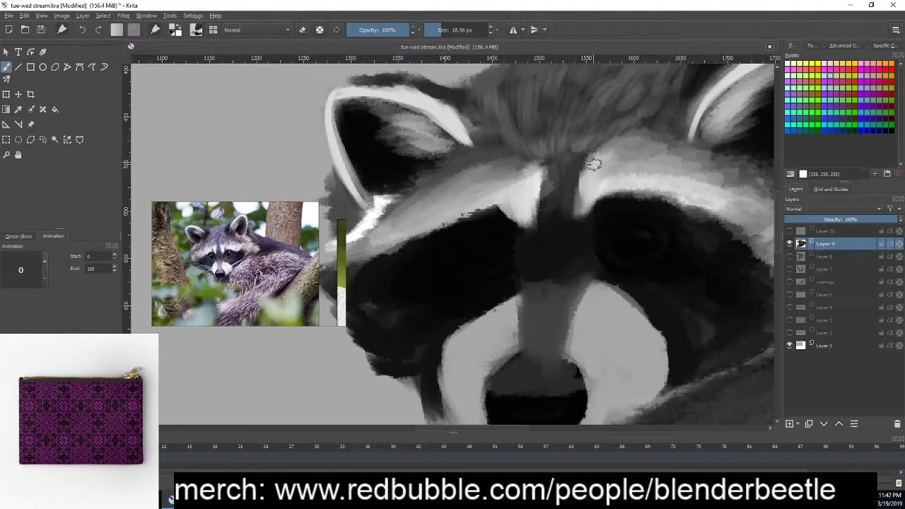
left_click_drag(605, 174, 656, 153)
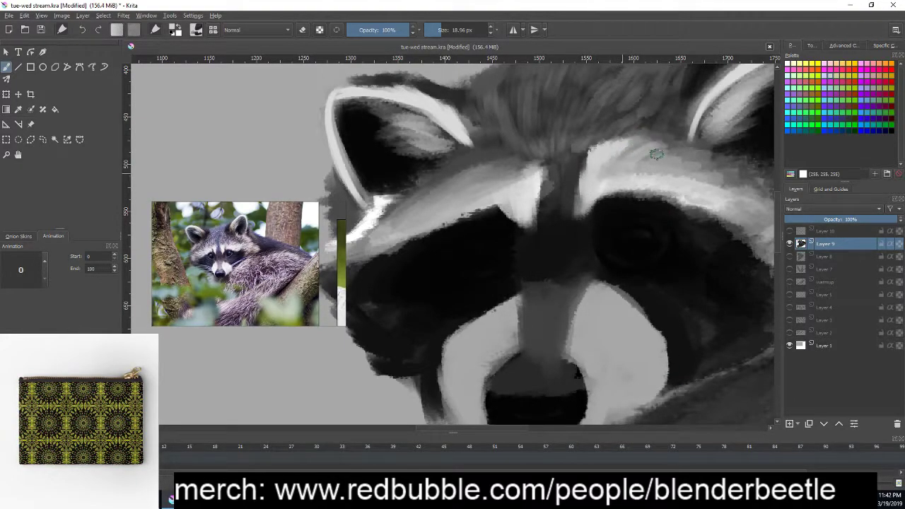
mouse_move(697, 186)
left_mouse_down()
mouse_move(617, 195)
mouse_move(698, 232)
left_mouse_up()
mouse_move(637, 234)
left_mouse_down()
mouse_move(709, 217)
mouse_move(710, 230)
left_mouse_up()
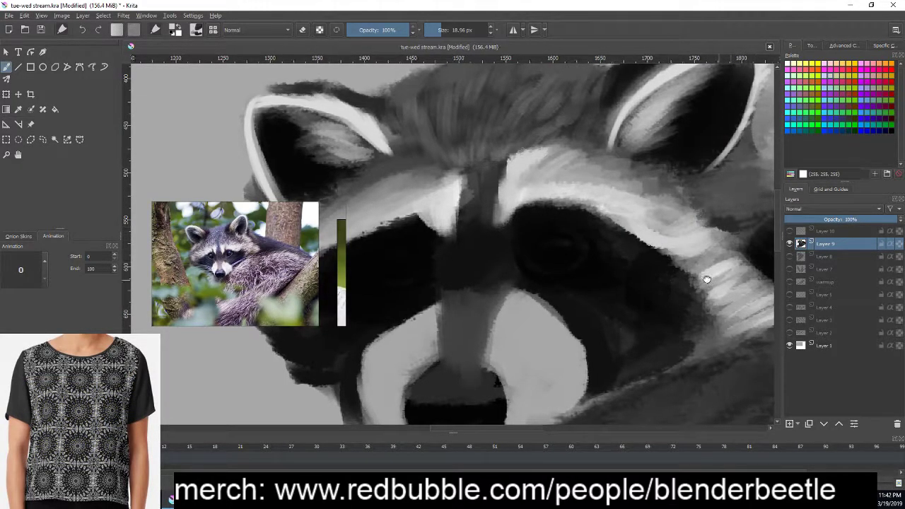
left_click_drag(720, 135, 648, 136)
mouse_move(582, 231)
left_mouse_down()
mouse_move(618, 239)
mouse_move(586, 216)
left_mouse_up()
left_click_drag(669, 234, 658, 263)
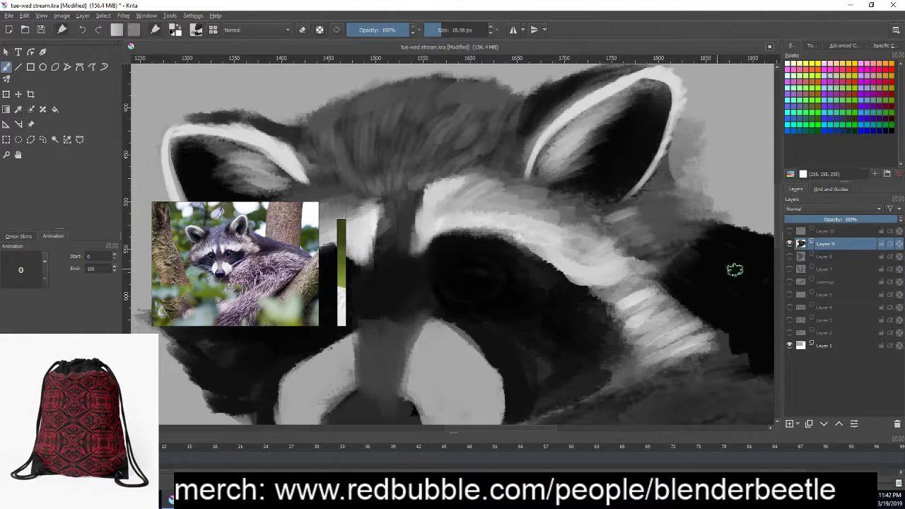
left_click_drag(703, 300, 640, 335)
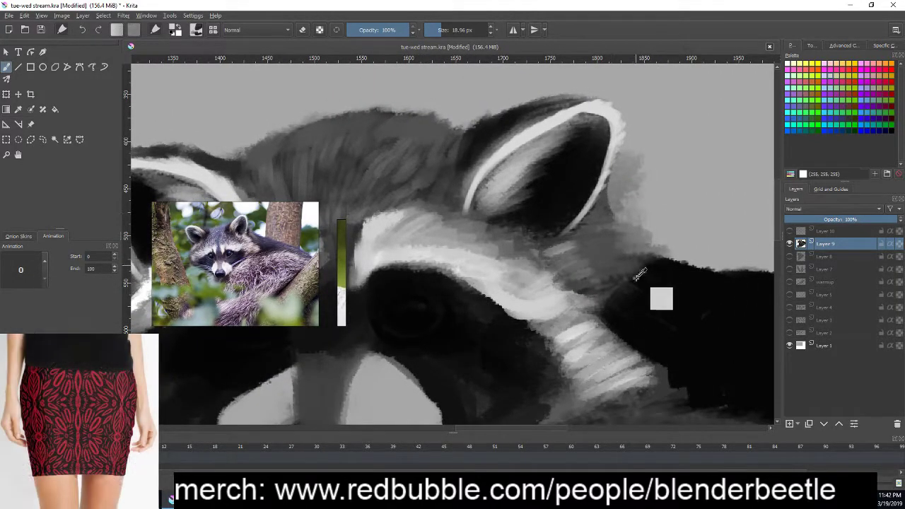
- Darken the right ear base and cheek edge, then paint a light eye highlight
mouse_move(569, 243)
left_mouse_down()
mouse_move(600, 243)
mouse_move(599, 286)
left_mouse_up()
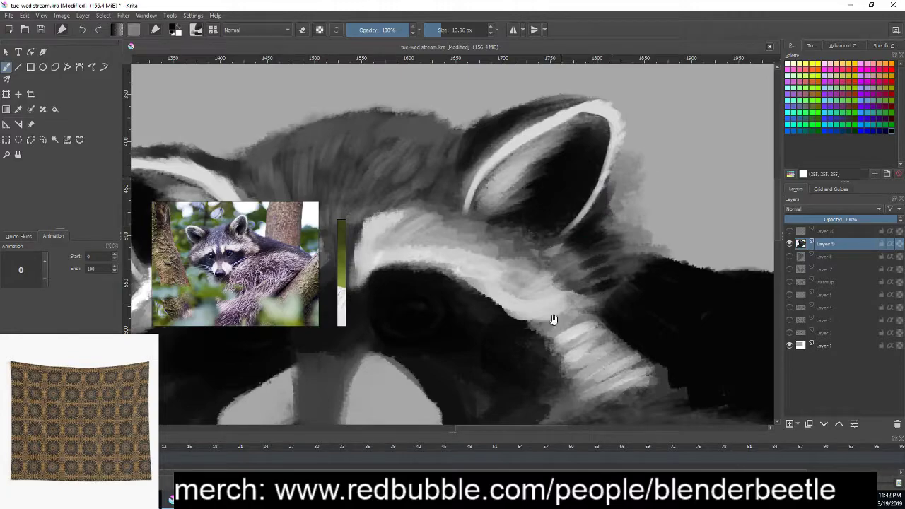
mouse_move(553, 318)
left_mouse_down()
mouse_move(647, 319)
mouse_move(768, 269)
left_mouse_up()
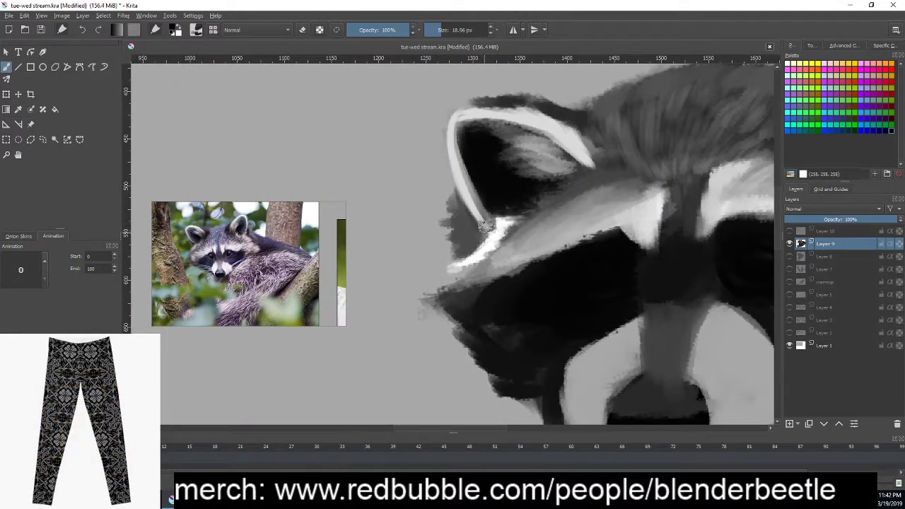
mouse_move(481, 232)
left_mouse_down()
mouse_move(469, 253)
mouse_move(477, 247)
mouse_move(459, 246)
mouse_move(469, 218)
mouse_move(486, 233)
left_mouse_up()
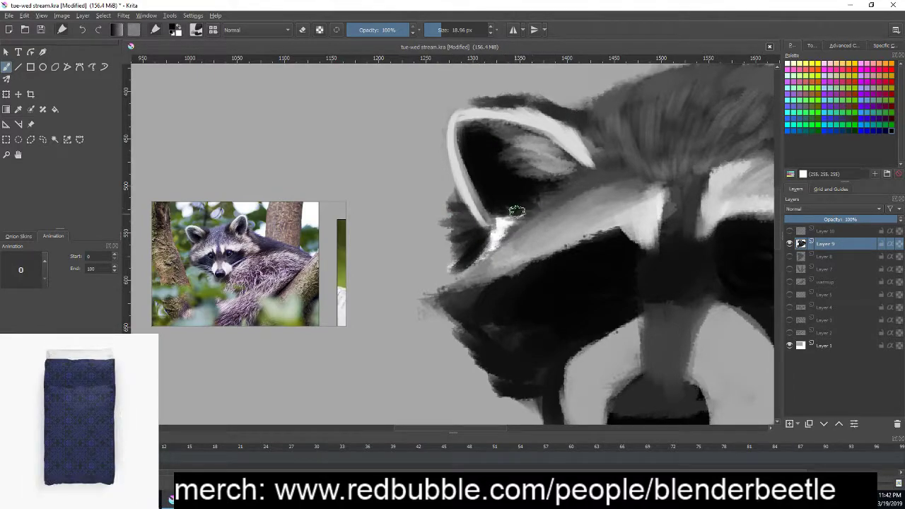
mouse_move(496, 261)
left_mouse_down()
mouse_move(460, 280)
mouse_move(519, 225)
mouse_move(584, 192)
mouse_move(558, 198)
mouse_move(582, 177)
mouse_move(561, 207)
mouse_move(602, 181)
mouse_move(622, 182)
left_mouse_up()
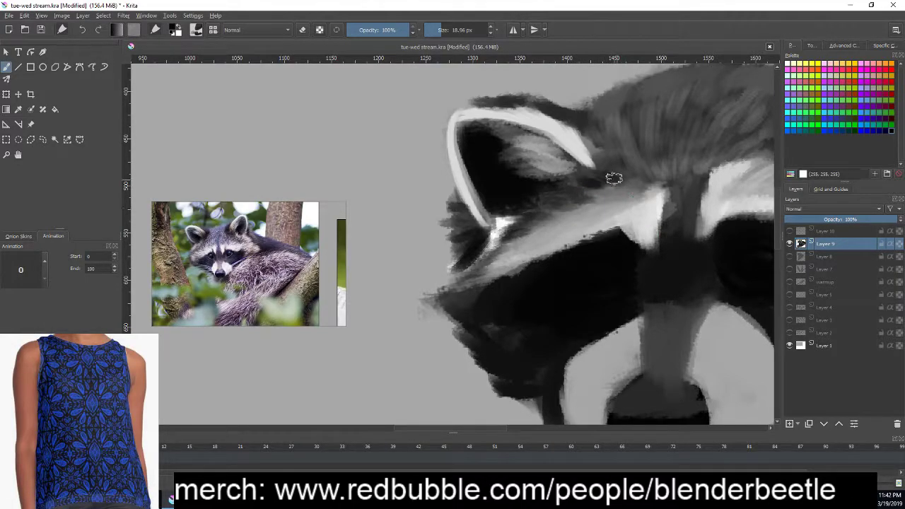
mouse_move(724, 278)
left_mouse_down()
mouse_move(714, 291)
mouse_move(619, 286)
left_mouse_up()
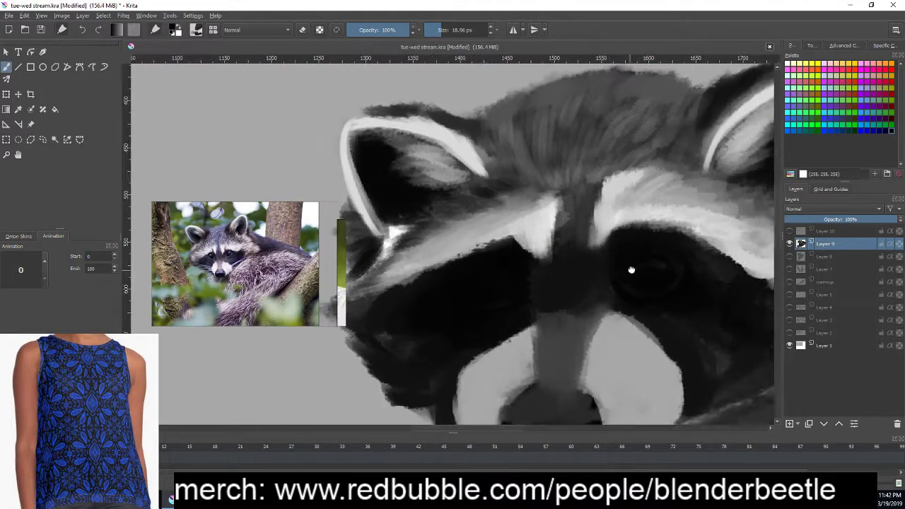
left_click_drag(708, 283, 669, 285)
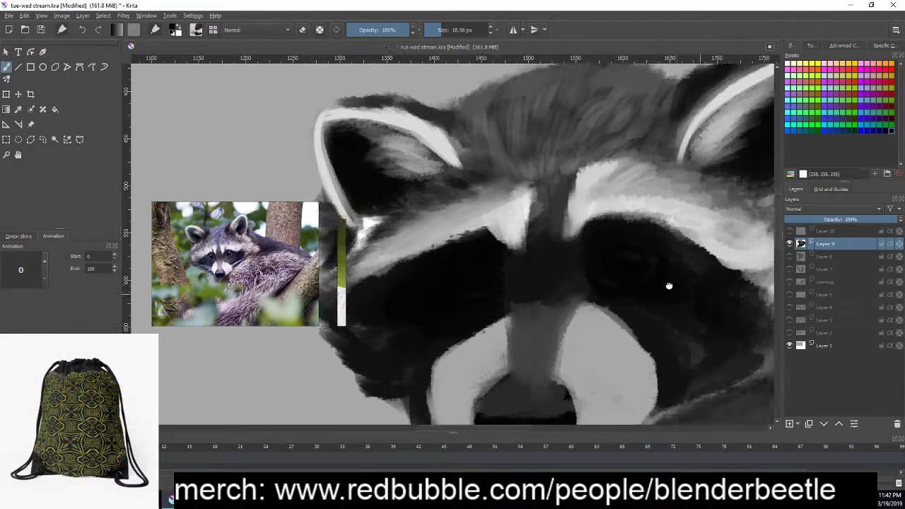
mouse_move(595, 255)
left_mouse_down()
mouse_move(631, 249)
mouse_move(640, 233)
left_mouse_up()
- Try light highlight strokes in both eyes, then undo all four
mouse_move(446, 263)
left_mouse_down()
mouse_move(471, 264)
mouse_move(442, 266)
left_mouse_up()
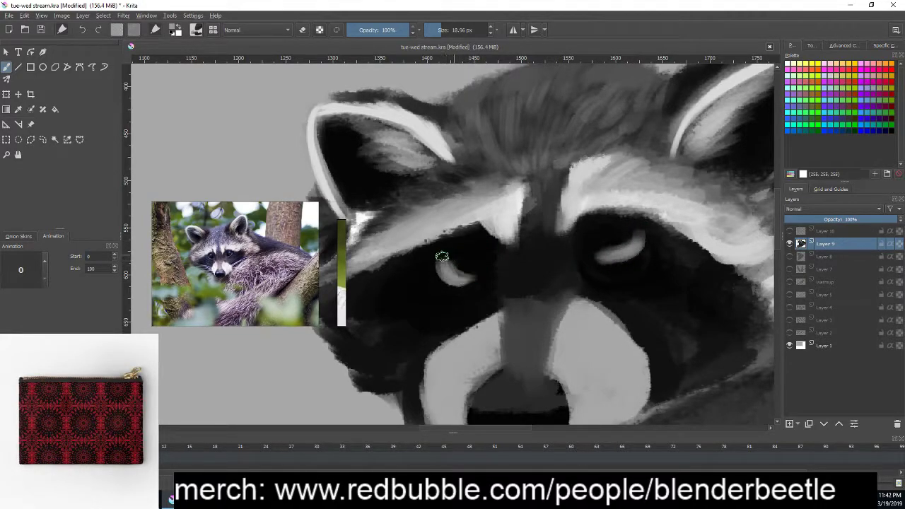
left_click(644, 273)
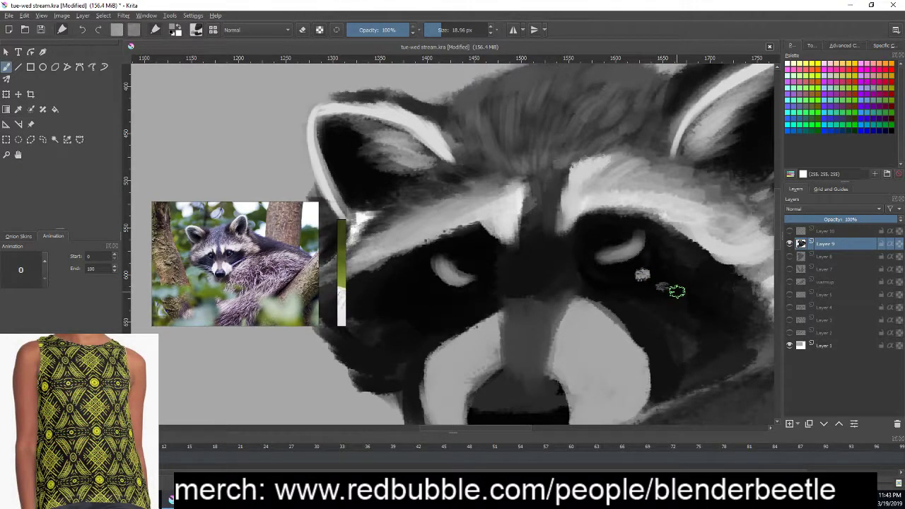
mouse_move(678, 290)
left_mouse_down()
mouse_move(672, 255)
mouse_move(713, 314)
left_mouse_up()
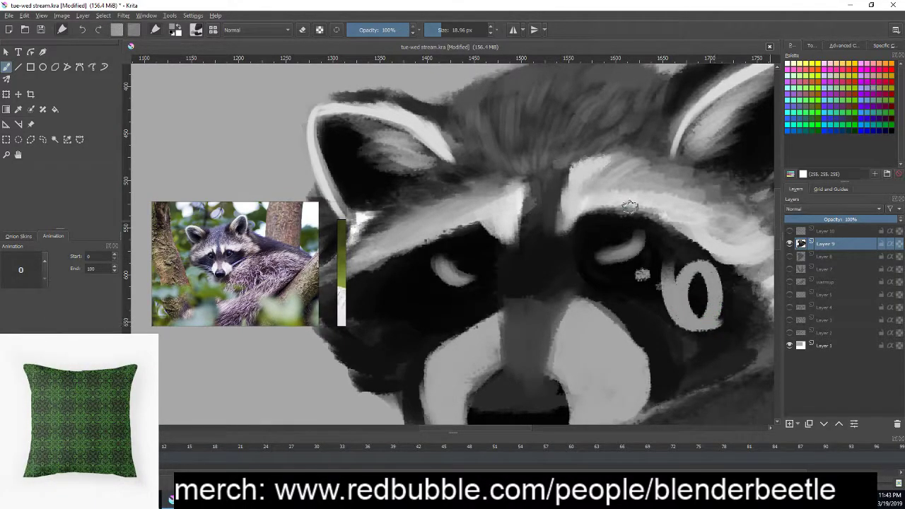
left_click_drag(661, 255, 718, 325)
scroll(637, 303, "down", 3)
key("ctrl+z")
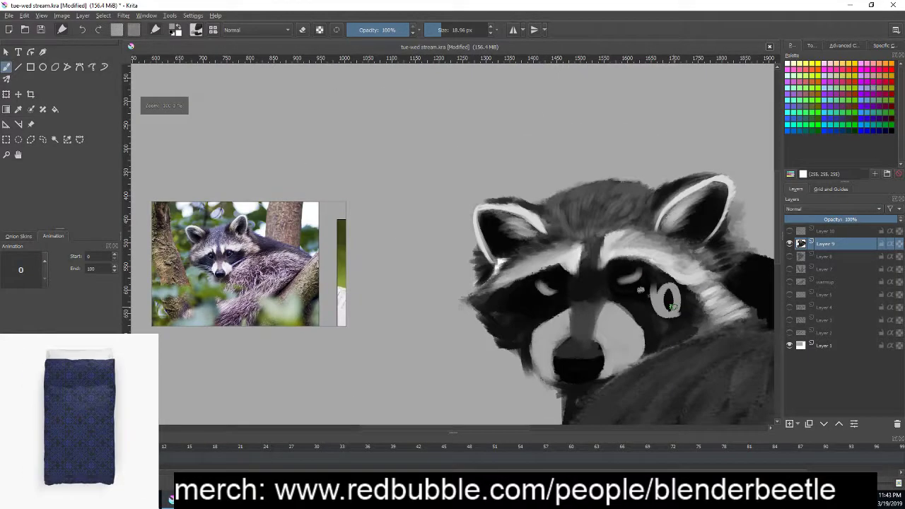
scroll(665, 304, "up", 3)
key("ctrl+z")
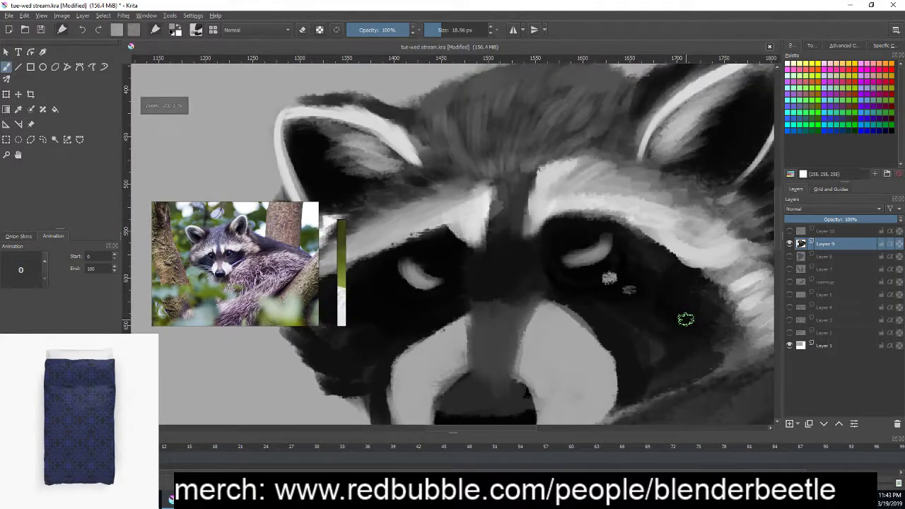
key("ctrl+z")
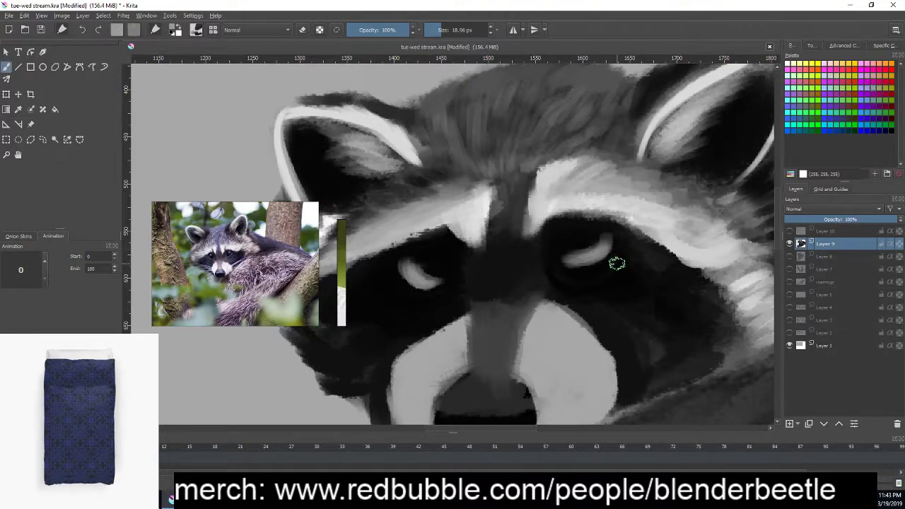
key("ctrl+z")
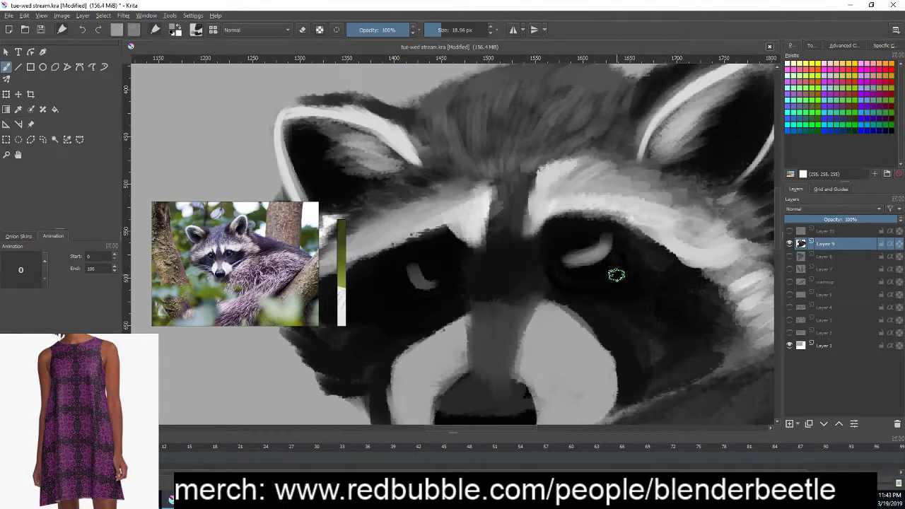
- Sample a nearby grey and repaint both eye highlights as thin pale crescents
left_click(619, 274, "ctrl")
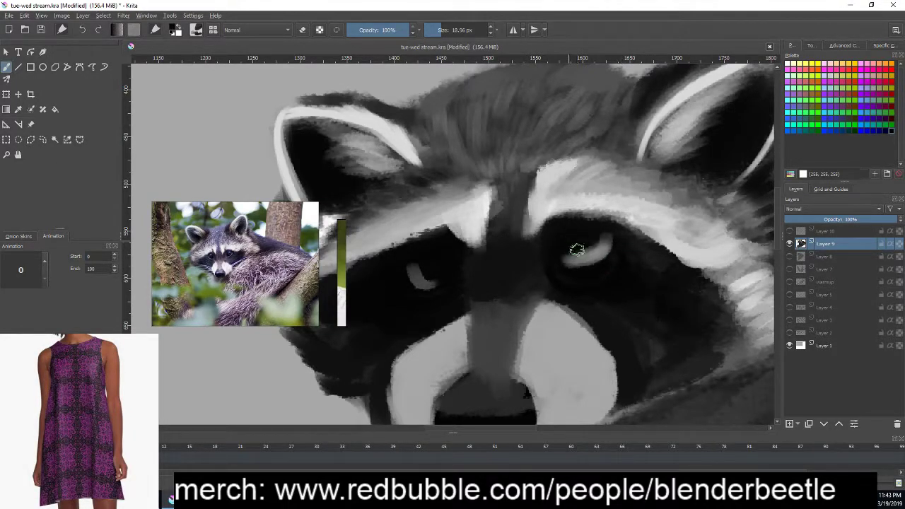
mouse_move(570, 256)
left_mouse_down()
mouse_move(600, 246)
mouse_move(600, 257)
left_mouse_up()
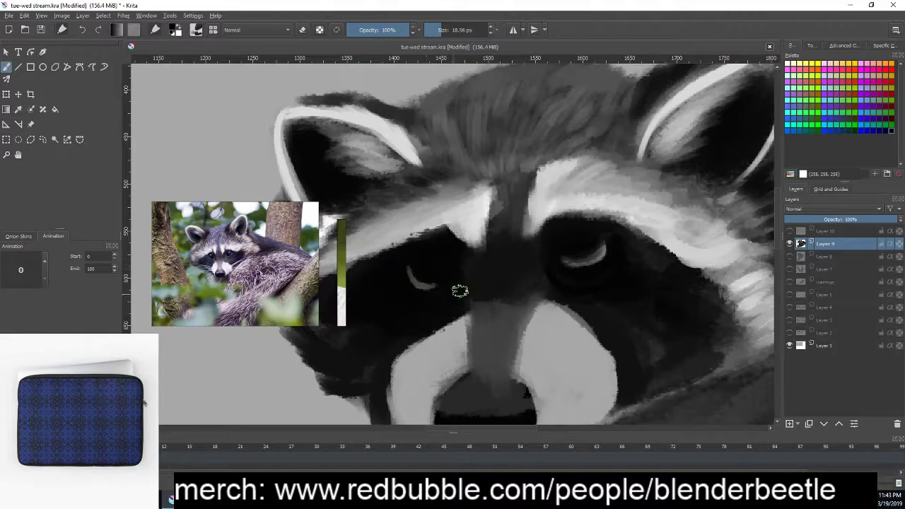
mouse_move(421, 279)
left_mouse_down()
mouse_move(446, 261)
mouse_move(417, 284)
left_mouse_up()
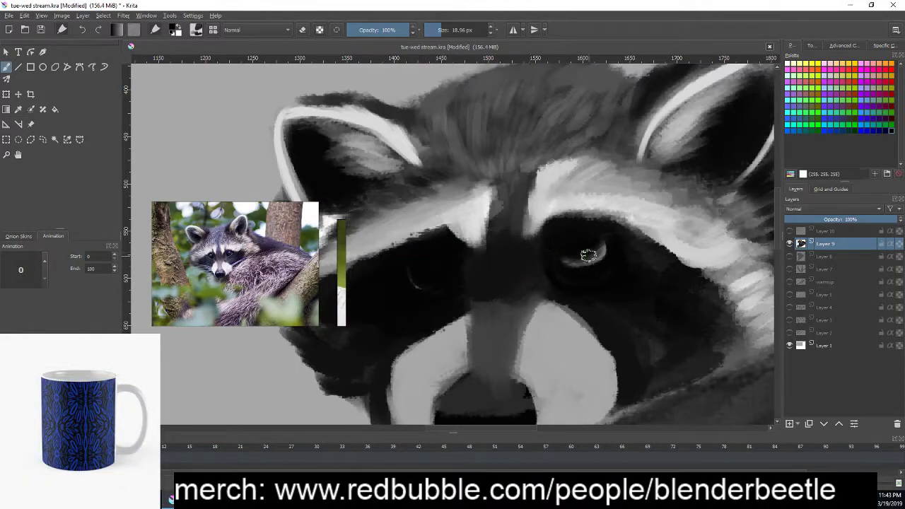
left_click_drag(589, 255, 615, 268)
left_click_drag(409, 268, 433, 287)
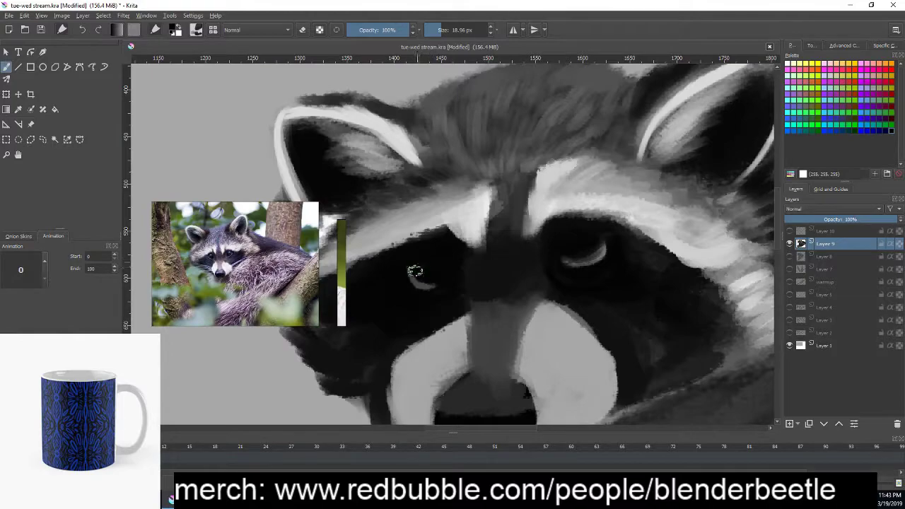
- Shrink the brush to about 6 px and brighten the right eye's white highlight
right_click(667, 262)
left_click(711, 203)
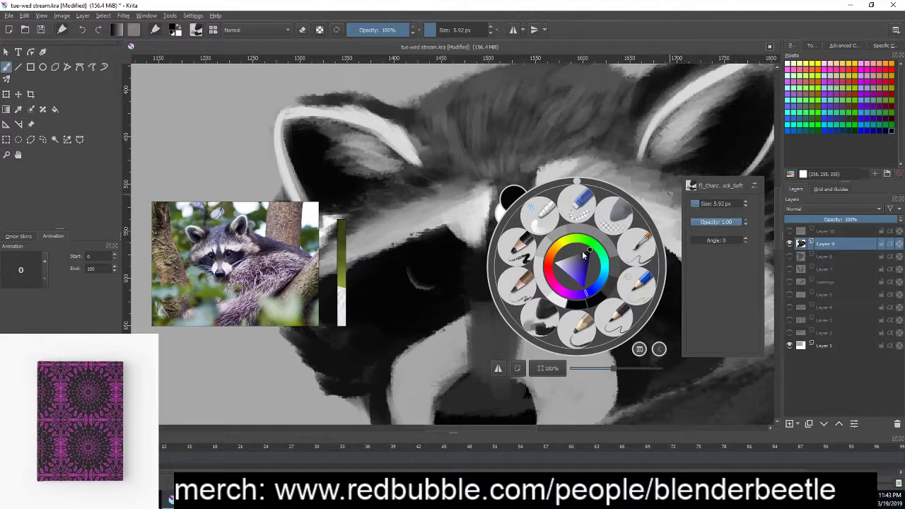
left_click(669, 193)
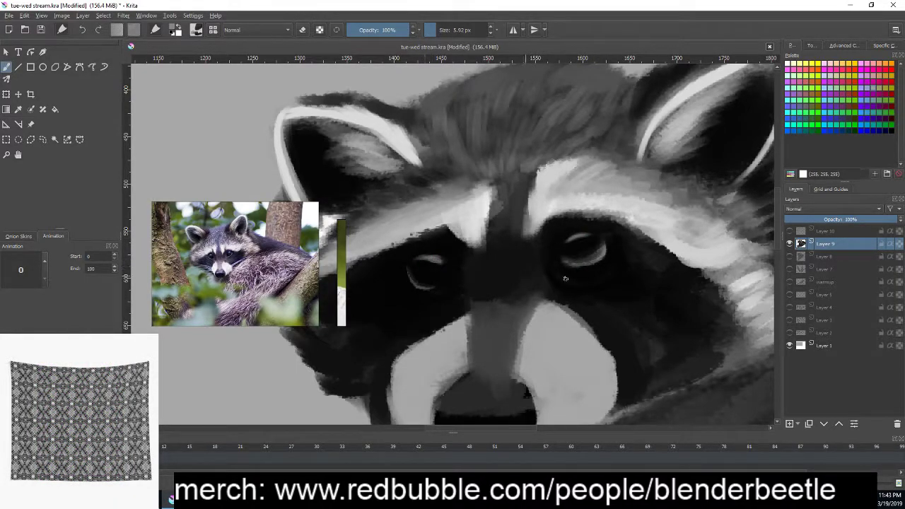
left_click_drag(566, 279, 732, 297)
right_click(648, 248)
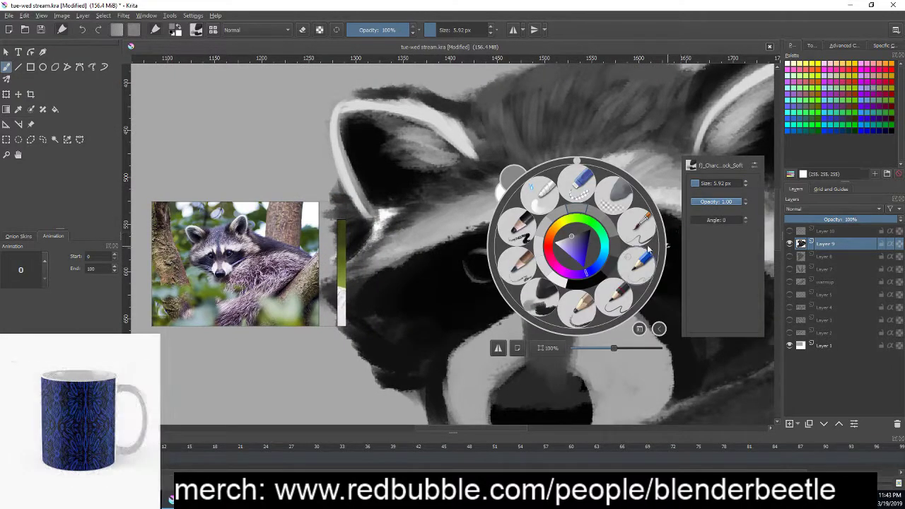
left_click(618, 260)
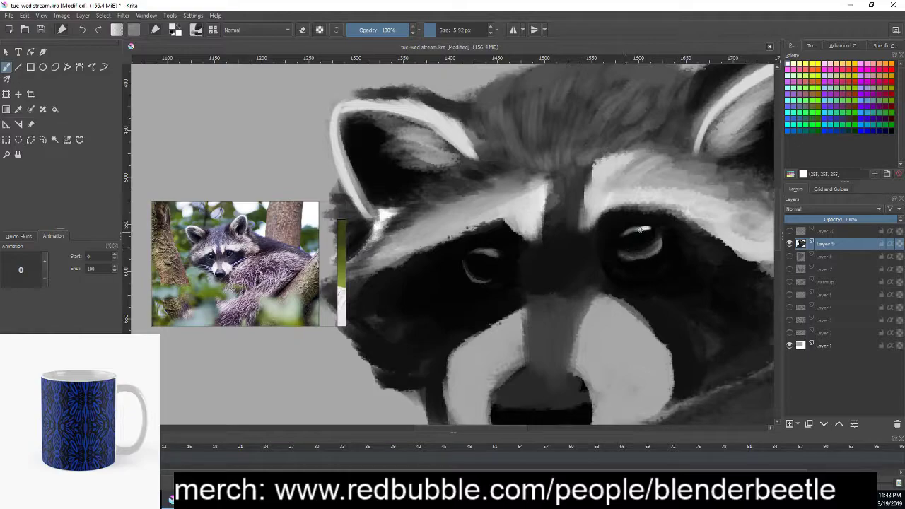
left_click_drag(641, 230, 627, 232)
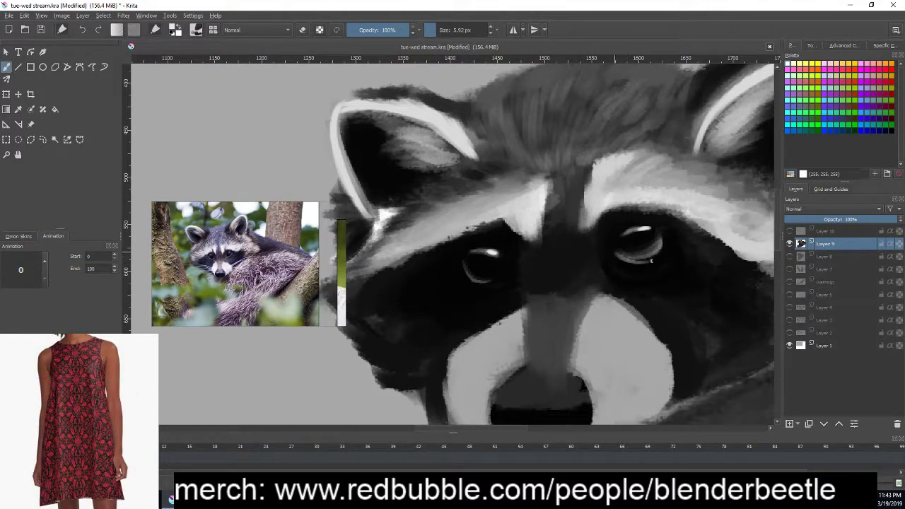
mouse_move(616, 262)
left_mouse_down()
mouse_move(652, 255)
mouse_move(669, 235)
left_mouse_up()
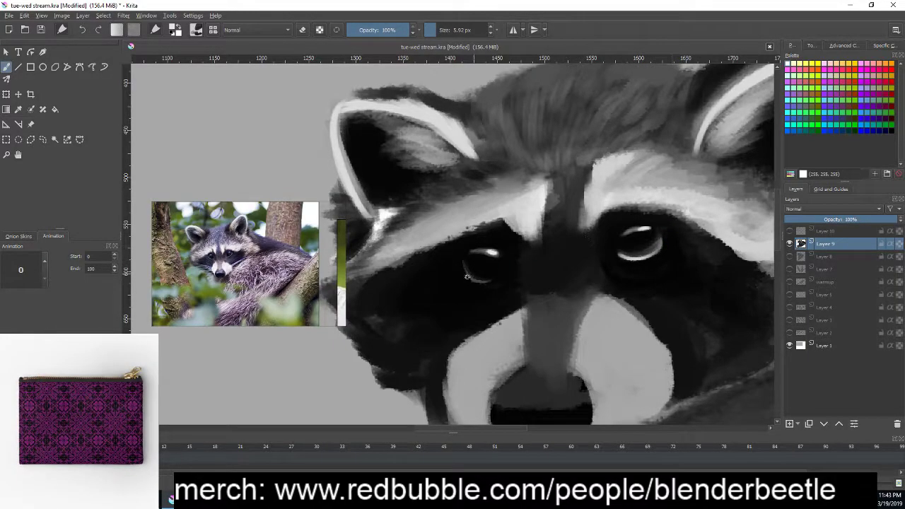
- Darken the highlight arc on the left eye
left_click_drag(680, 315, 684, 258)
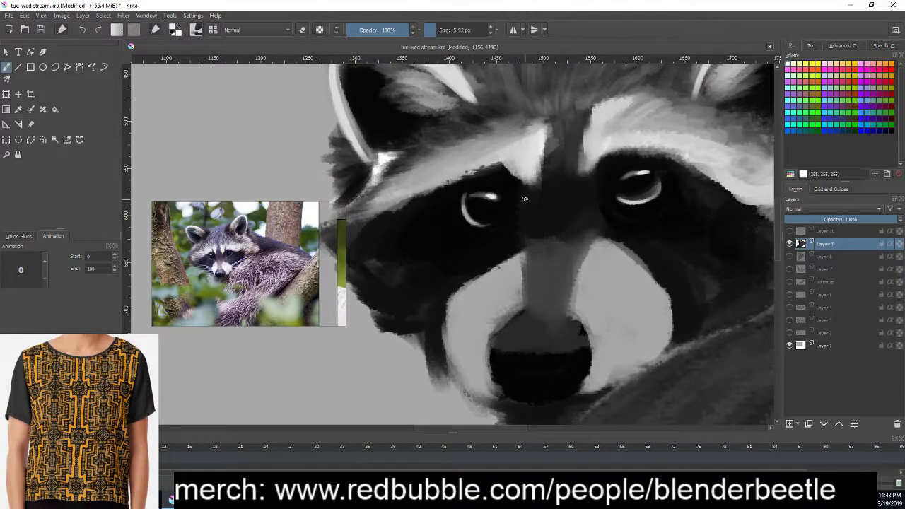
left_click_drag(465, 200, 470, 211)
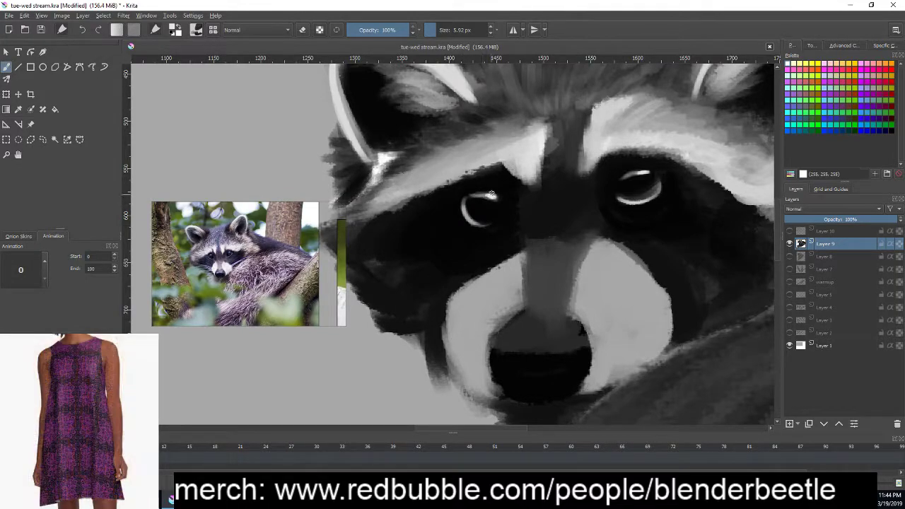
left_click_drag(730, 238, 719, 245)
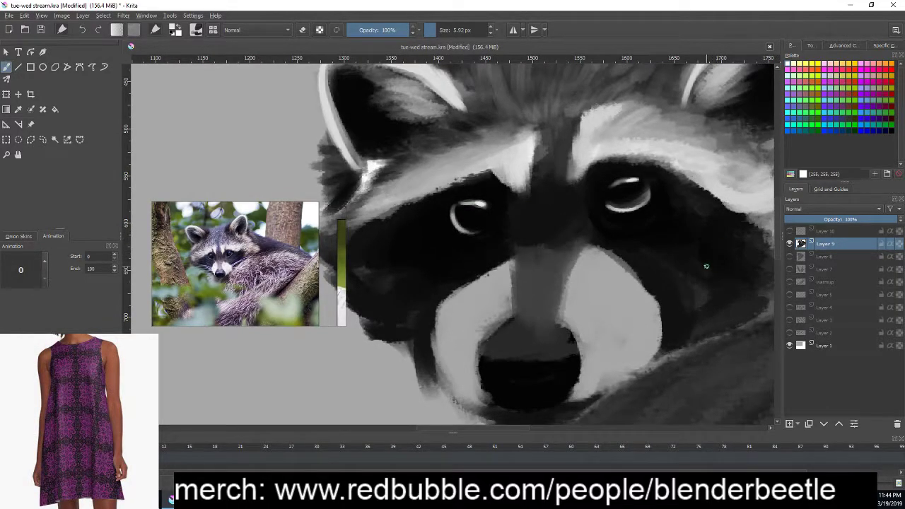
scroll(706, 266, "down", 2)
scroll(701, 282, "down", 1)
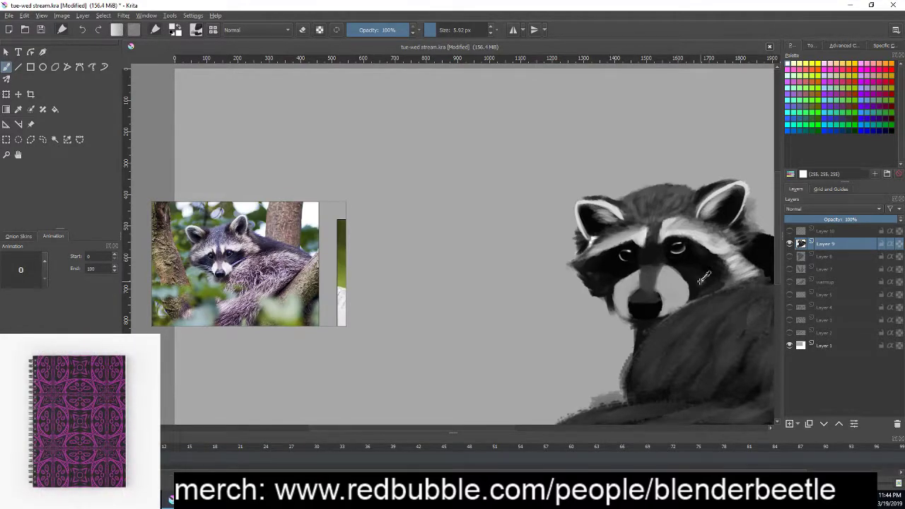
scroll(701, 283, "up", 1)
scroll(687, 280, "up", 1)
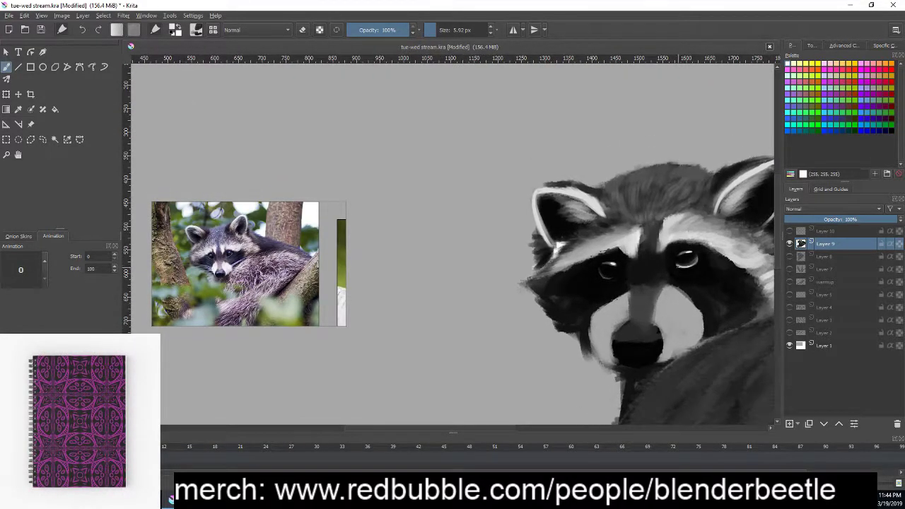
scroll(670, 277, "up", 1)
scroll(671, 277, "up", 1)
scroll(676, 283, "up", 1)
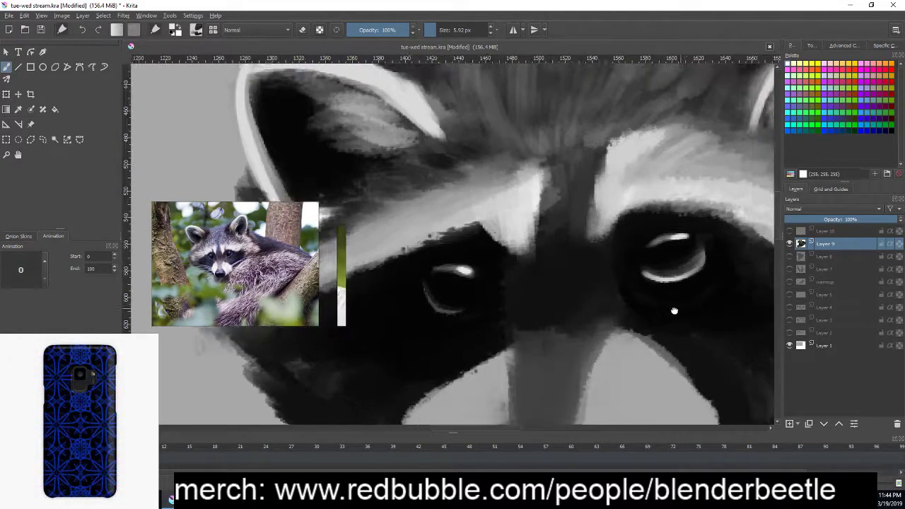
- Enlarge the brush to about 26 px and paint a white highlight atop the left eye
right_click(581, 277)
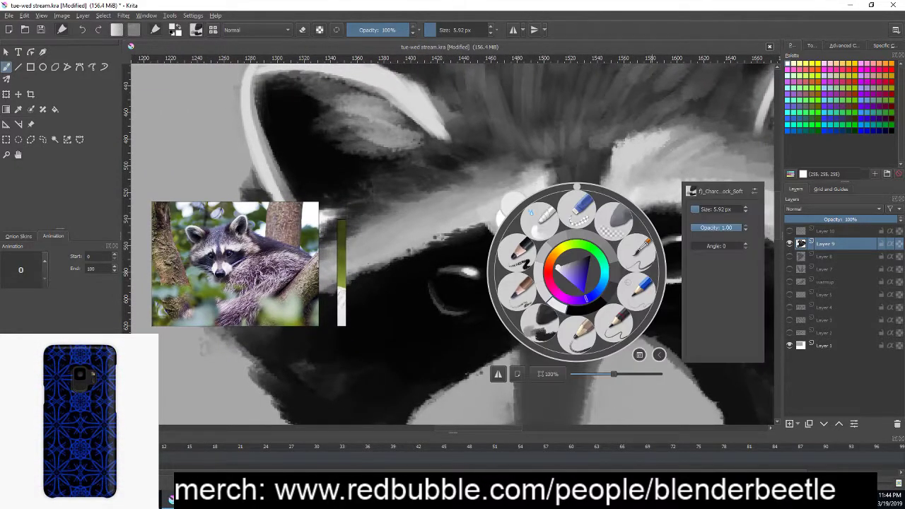
left_click_drag(715, 207, 728, 208)
left_click(713, 163)
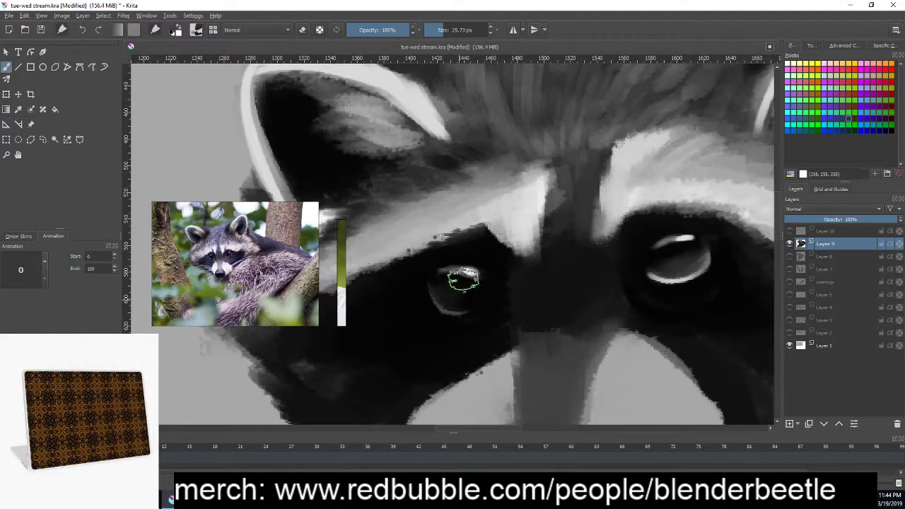
left_click_drag(478, 272, 446, 276)
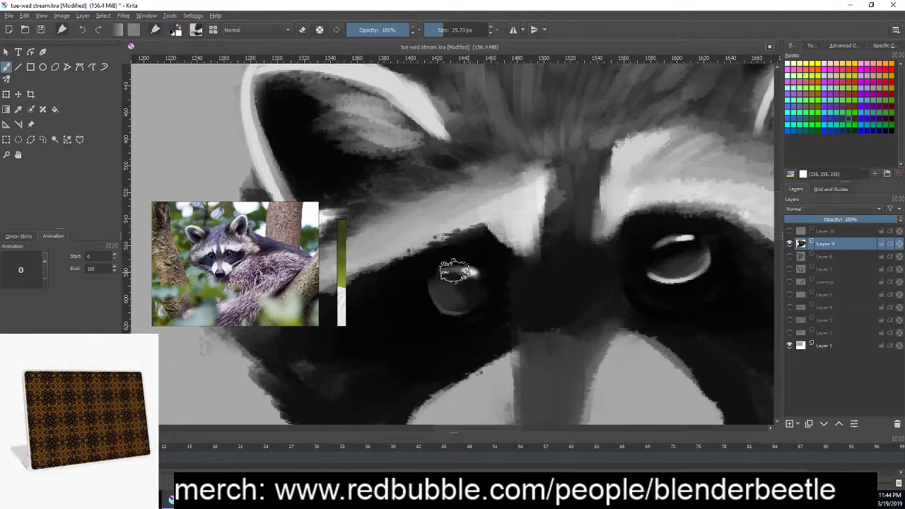
- With a 9 px brush and adjusted shade, paint a light rim along the lower left eye
right_click(573, 287)
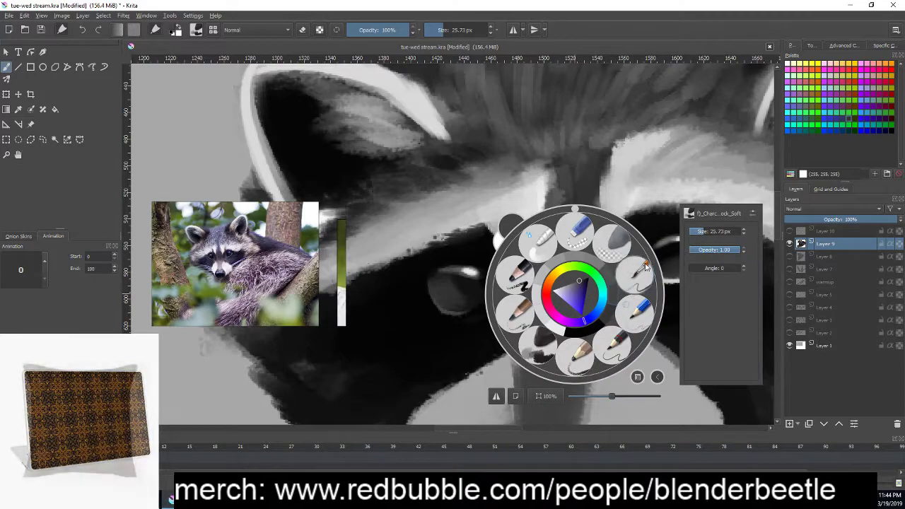
left_click(574, 338)
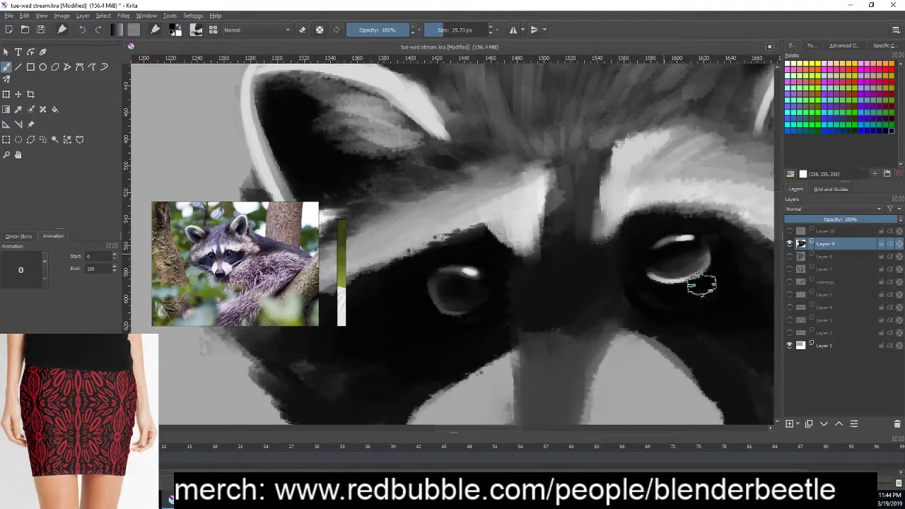
right_click(690, 286)
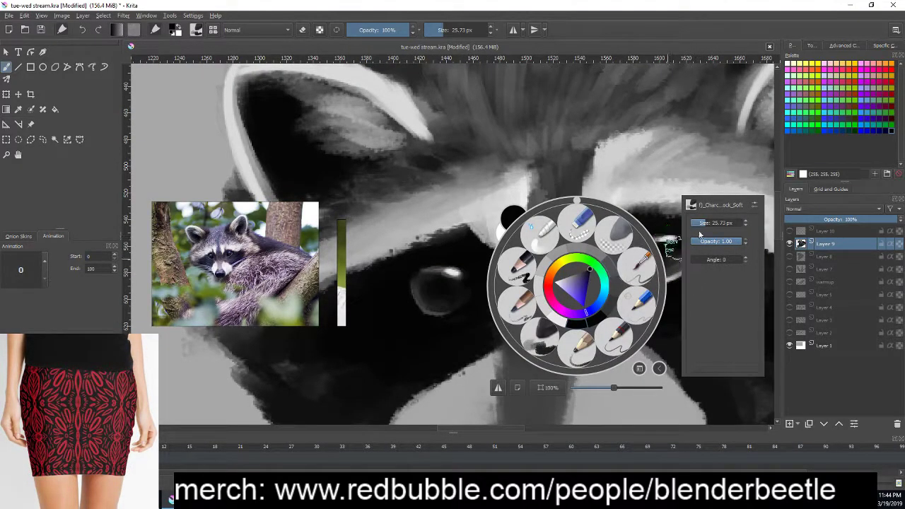
left_click_drag(729, 222, 701, 223)
left_click(672, 251)
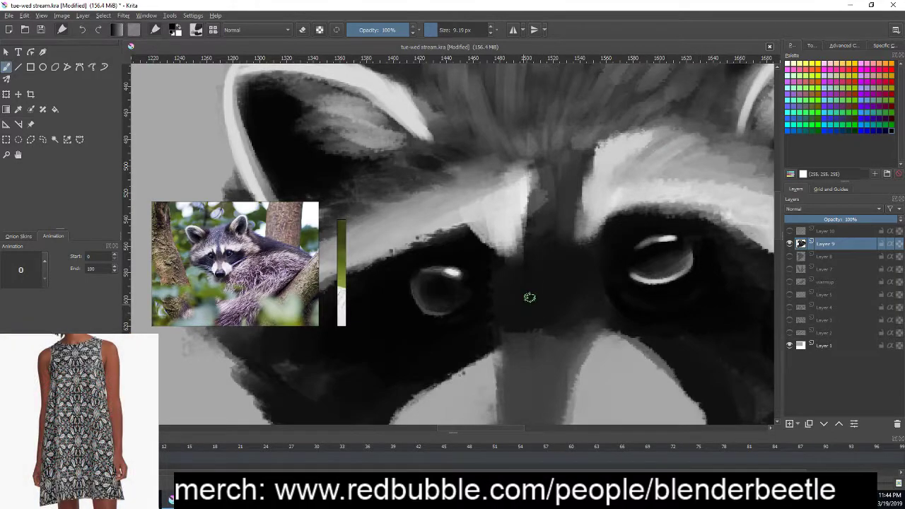
right_click(553, 278)
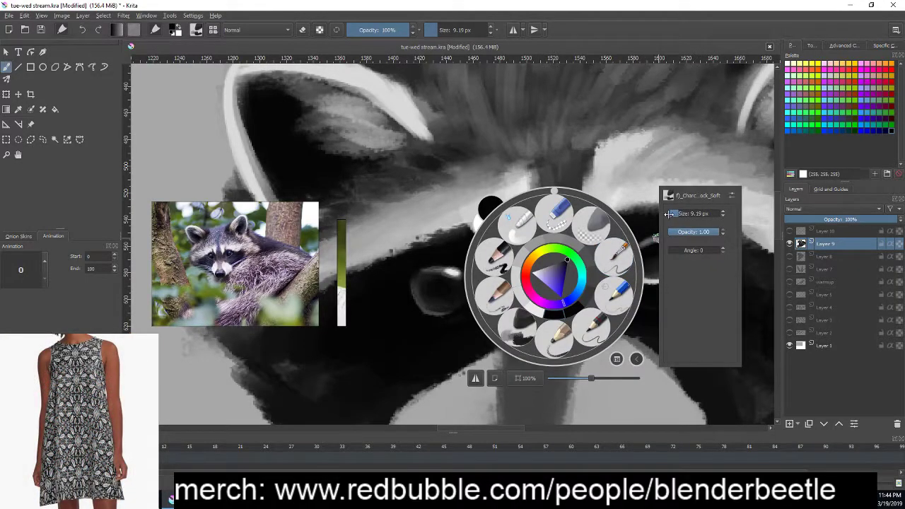
left_click(546, 309)
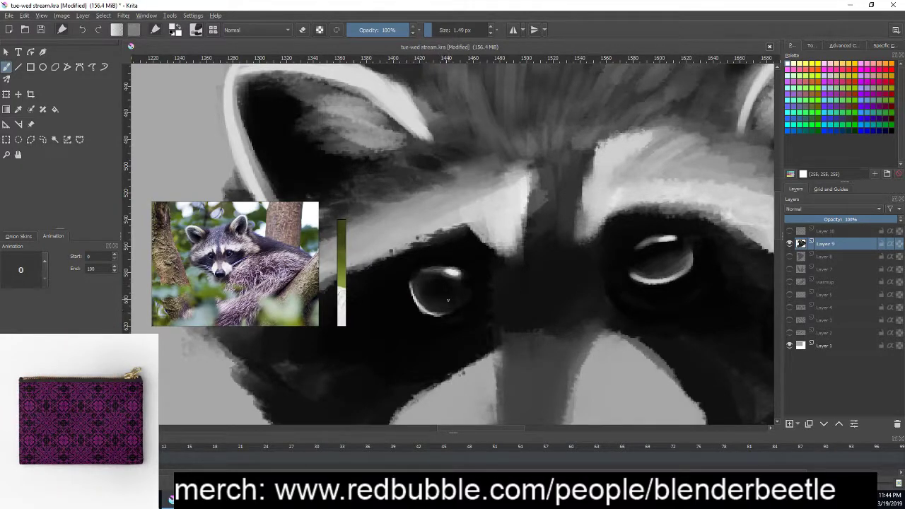
left_click_drag(422, 305, 439, 315)
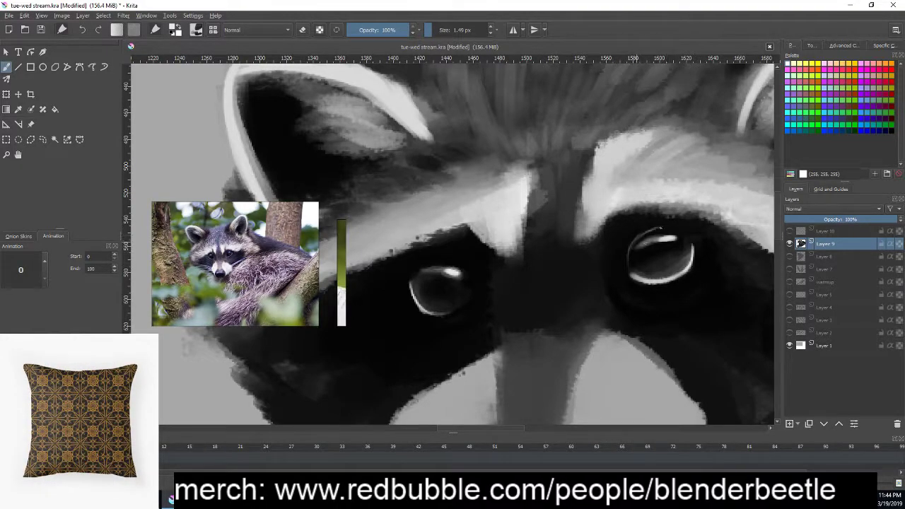
left_click_drag(699, 312, 722, 313)
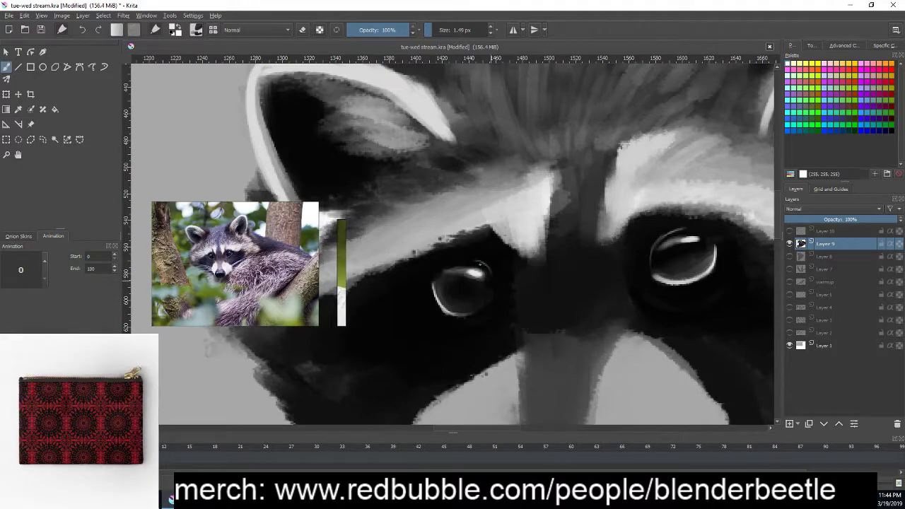
scroll(750, 285, "down", 1)
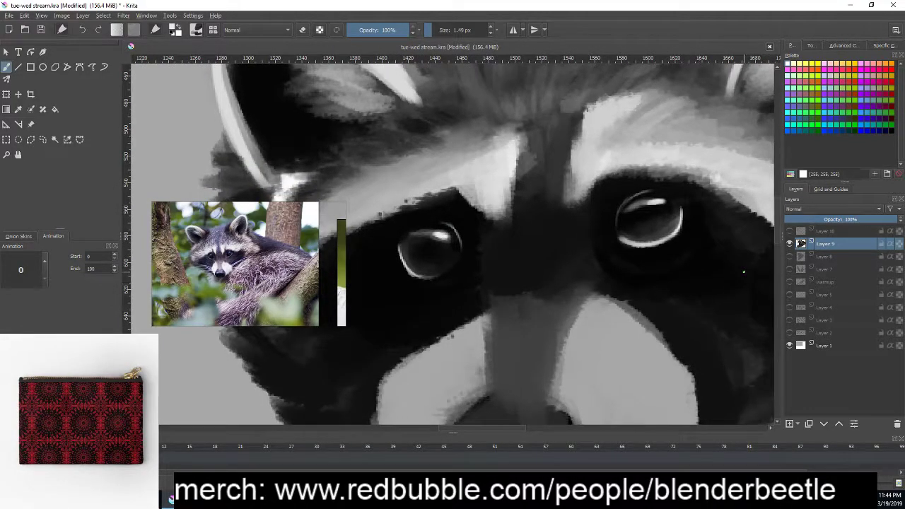
scroll(750, 286, "down", 2)
scroll(750, 286, "down", 1)
left_click_drag(750, 286, 658, 269)
- Freehand-select the eye and move it down about 4 px
scroll(687, 299, "down", 1)
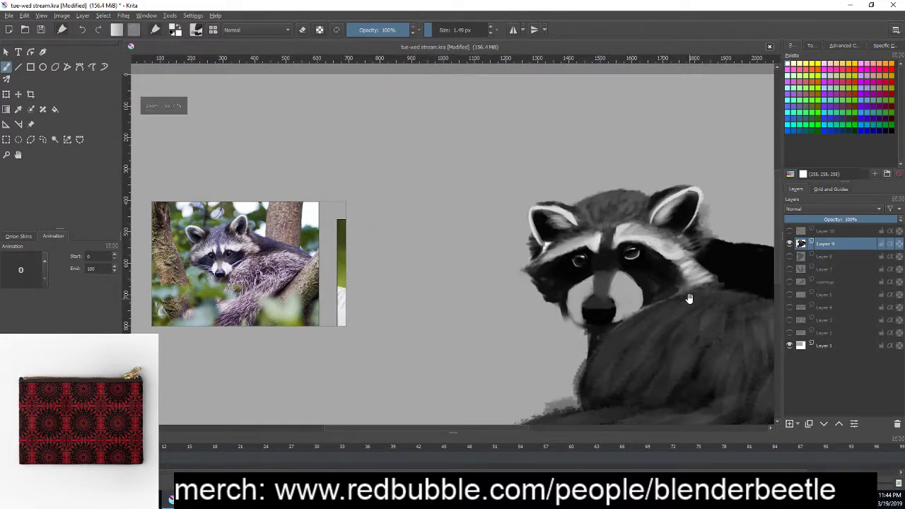
left_click_drag(687, 300, 649, 288)
scroll(649, 287, "up", 2)
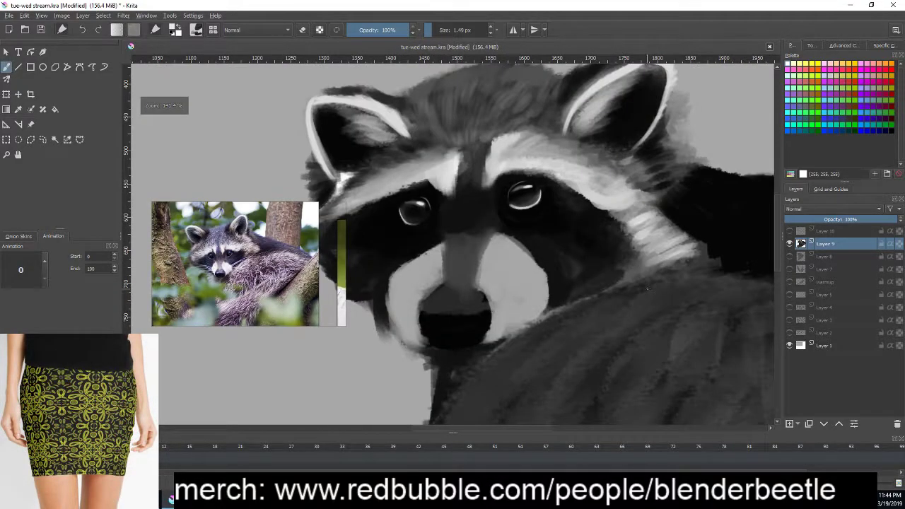
left_click(45, 139)
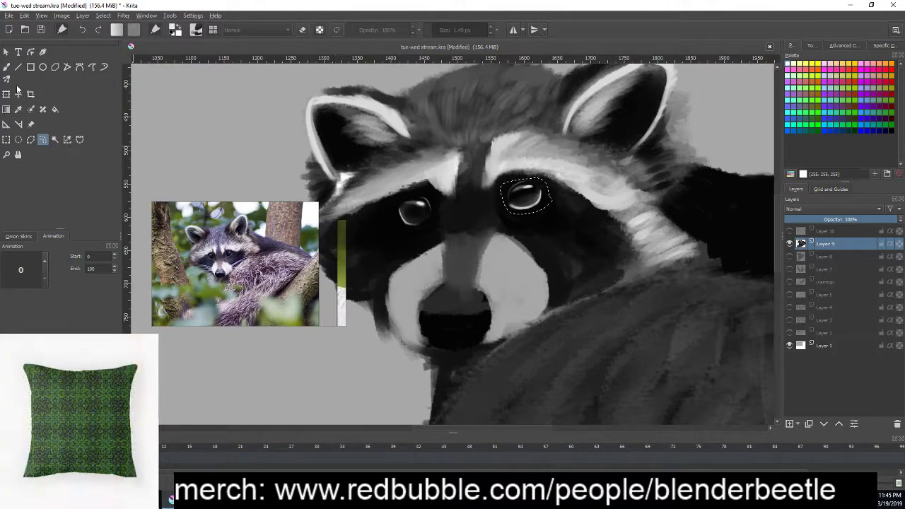
key("t")
left_click_drag(536, 201, 537, 205)
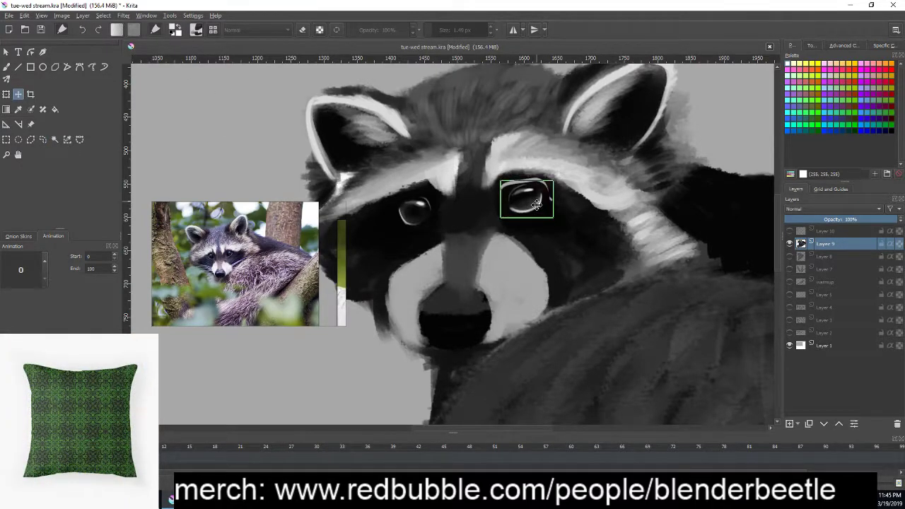
key("b")
- Try 31 px strokes around the right eye, undo them, then pick white with a 12 px brush
right_click(582, 251)
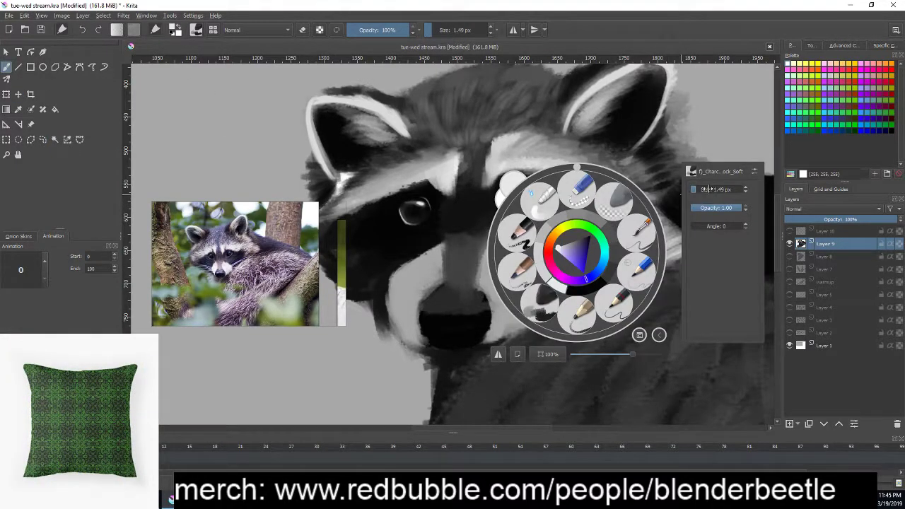
left_click_drag(711, 189, 733, 189)
left_click(551, 212)
mouse_move(524, 187)
left_mouse_down()
mouse_move(549, 198)
mouse_move(550, 212)
mouse_move(553, 190)
mouse_move(563, 216)
left_mouse_up()
key("ctrl+z")
left_click(570, 217, "ctrl")
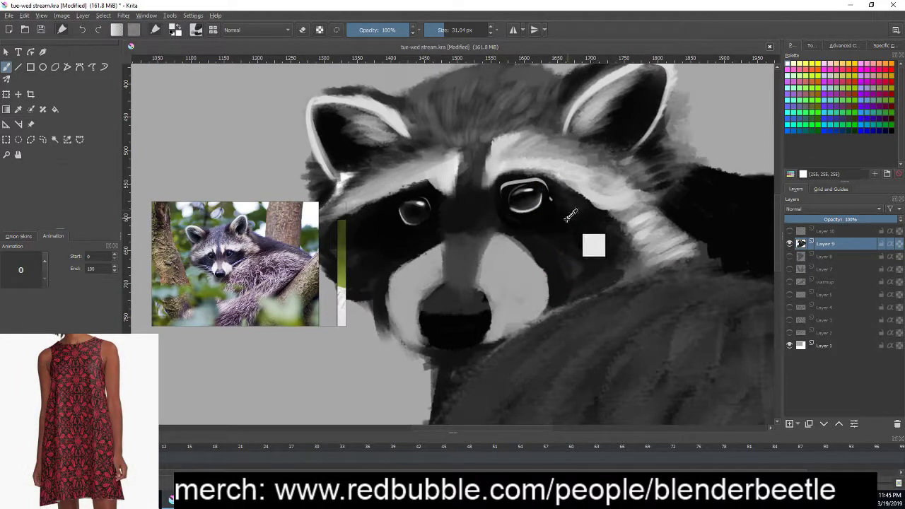
right_click(571, 217)
left_click_drag(711, 138, 700, 137)
left_click(534, 216)
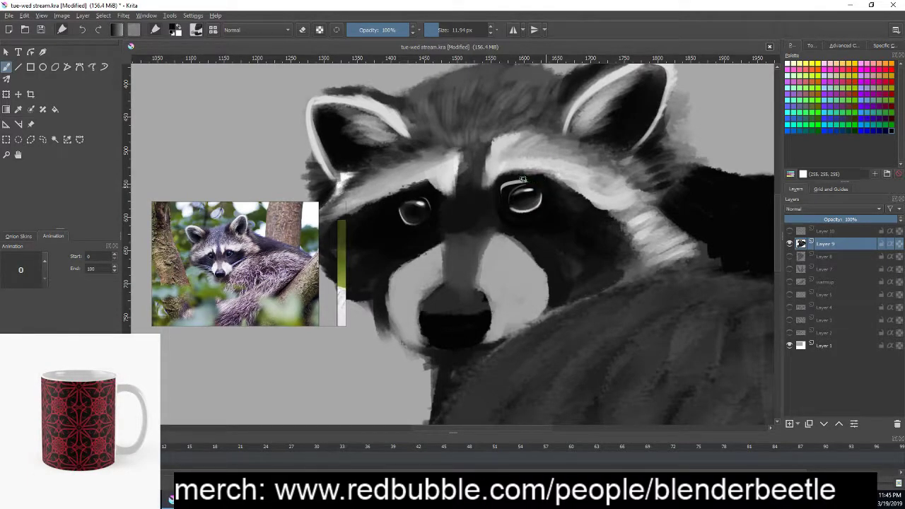
left_click_drag(625, 236, 723, 283)
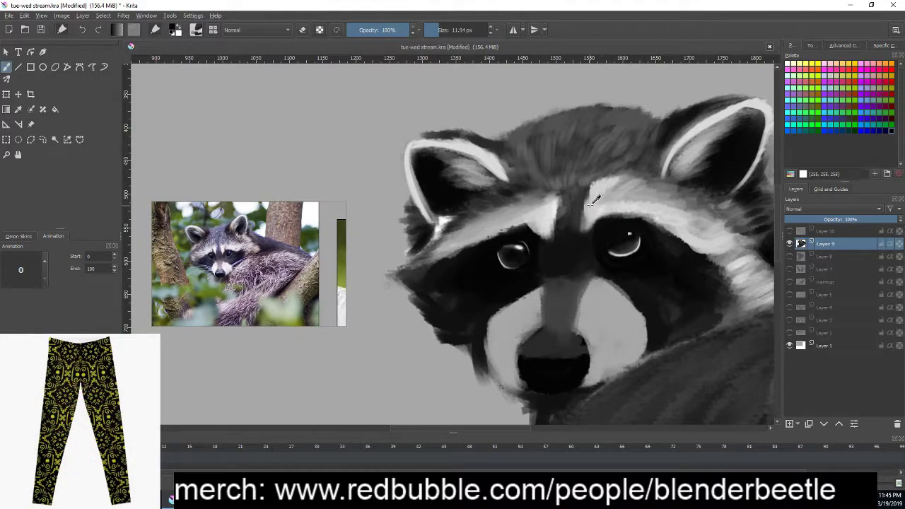
- Sample a lighter grey, zoom in on the face and paint a lighter stroke across the forehead fur
left_click(623, 233, "ctrl")
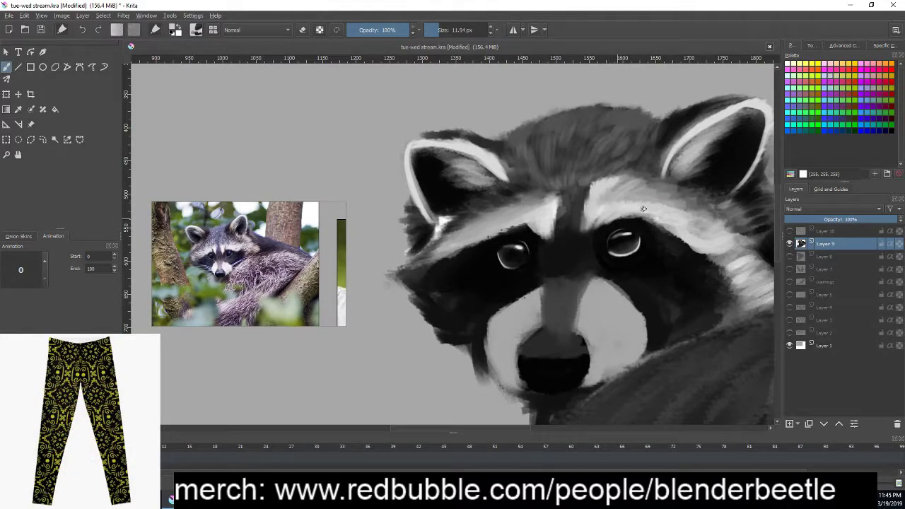
left_click_drag(524, 211, 559, 233)
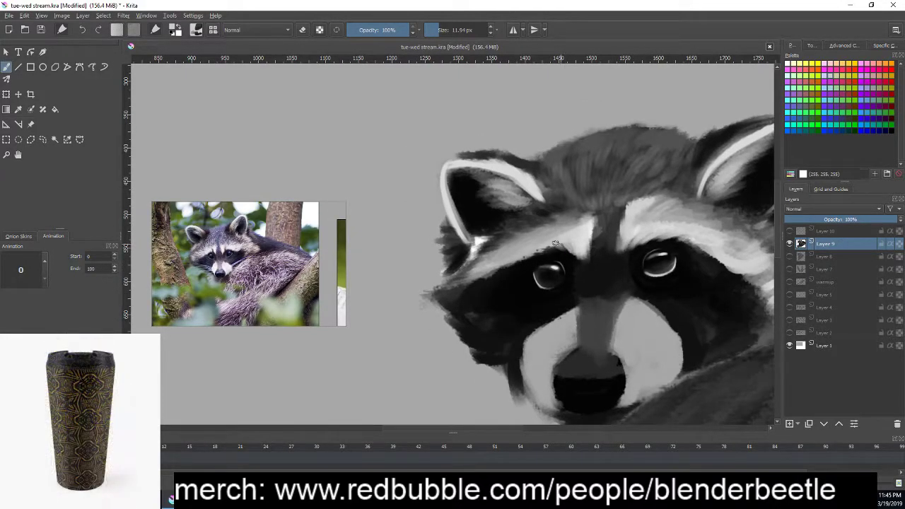
left_click_drag(707, 297, 666, 305)
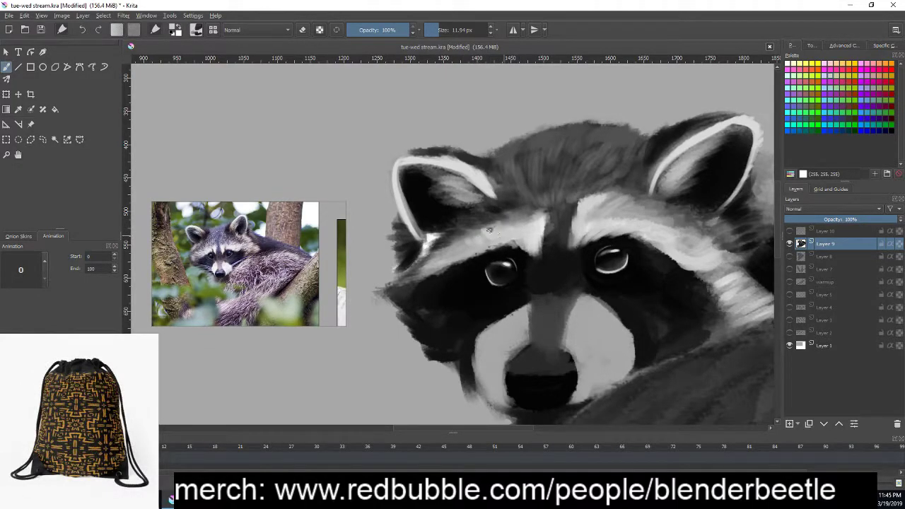
scroll(473, 247, "up", 2)
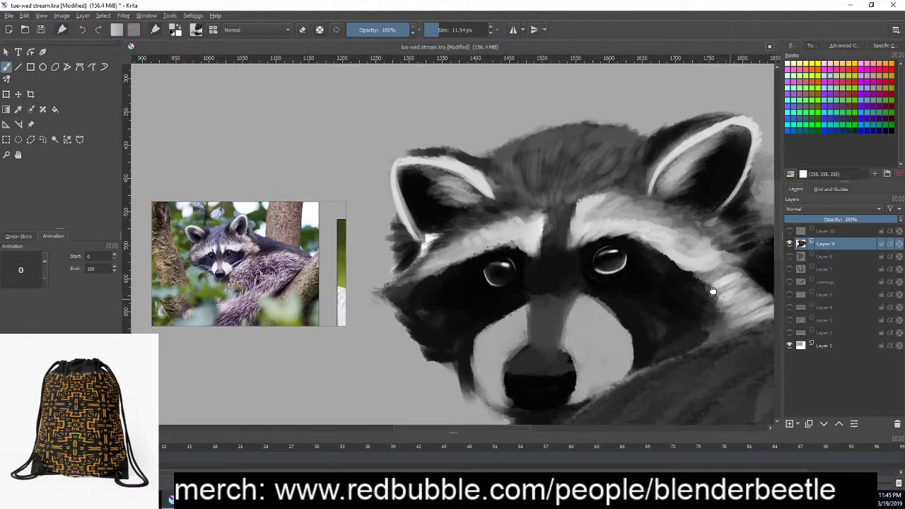
scroll(495, 226, "down", 2)
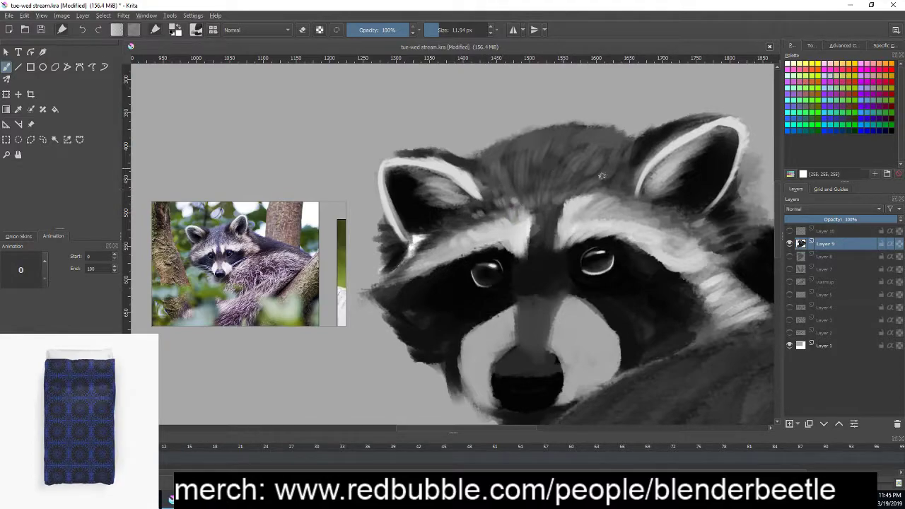
left_click_drag(602, 176, 625, 179)
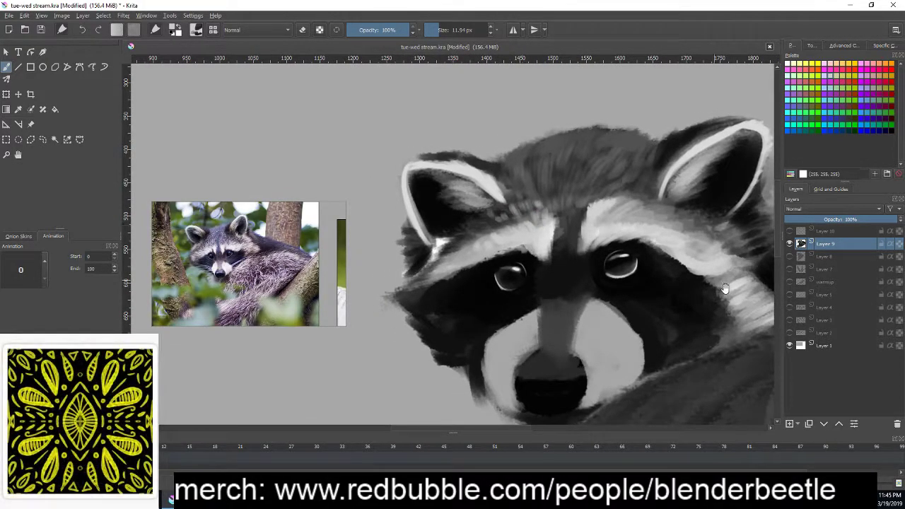
mouse_move(725, 288)
left_mouse_down()
mouse_move(727, 212)
mouse_move(602, 288)
left_mouse_up()
scroll(727, 212, "down", 3)
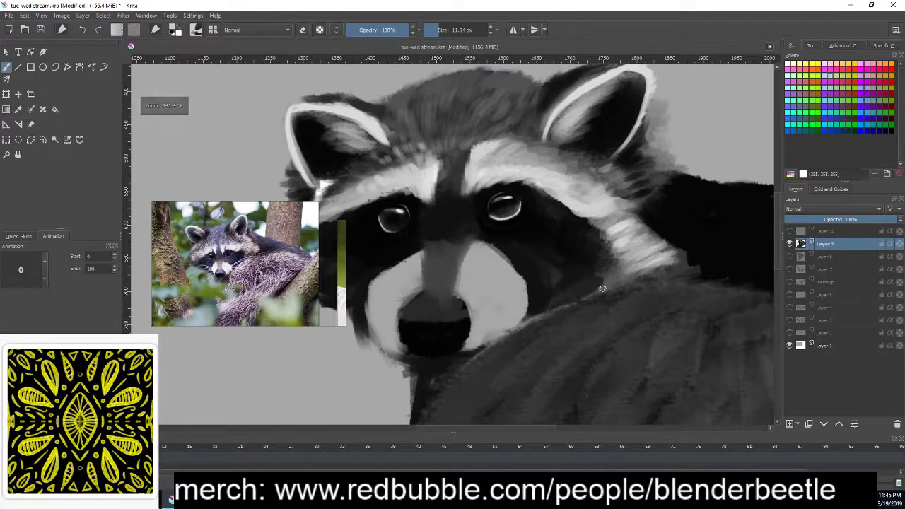
mouse_move(582, 259)
left_mouse_down()
mouse_move(622, 302)
mouse_move(620, 287)
left_mouse_up()
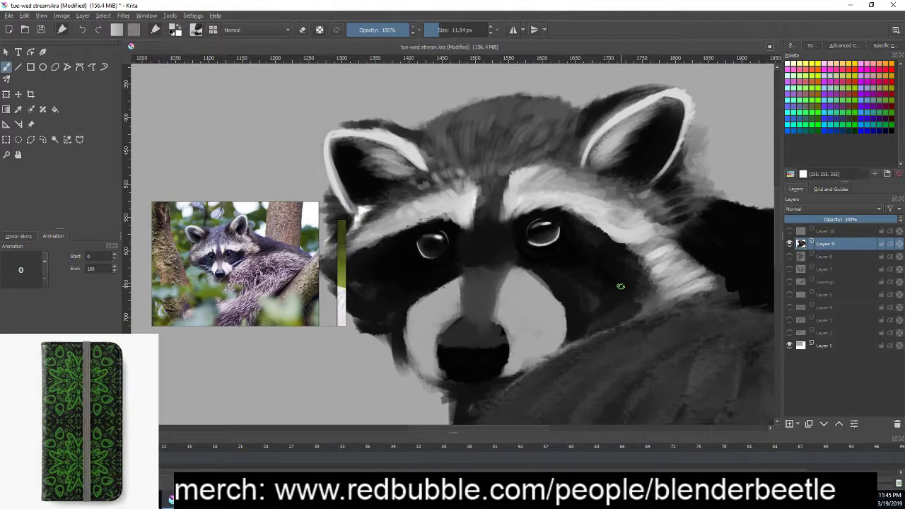
mouse_move(551, 287)
left_mouse_down()
mouse_move(667, 283)
mouse_move(603, 273)
left_mouse_up()
left_click_drag(697, 272, 690, 269)
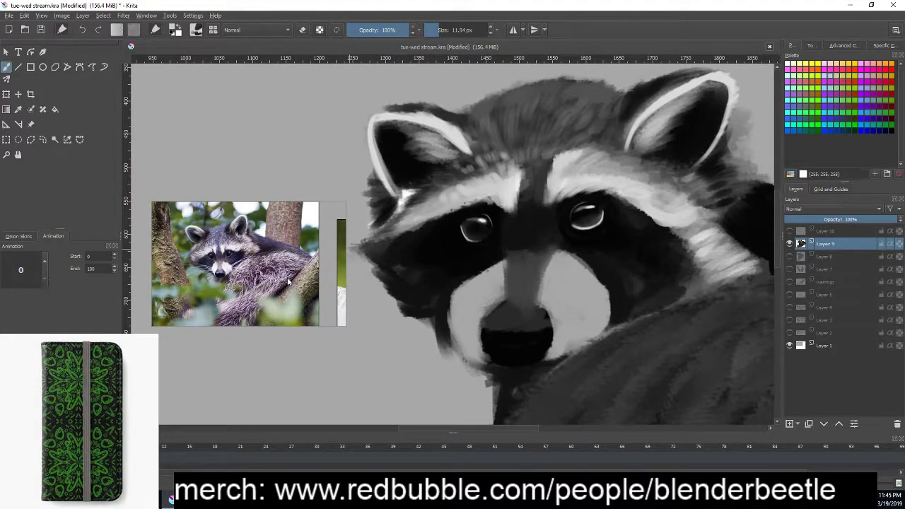
scroll(624, 295, "up", 2)
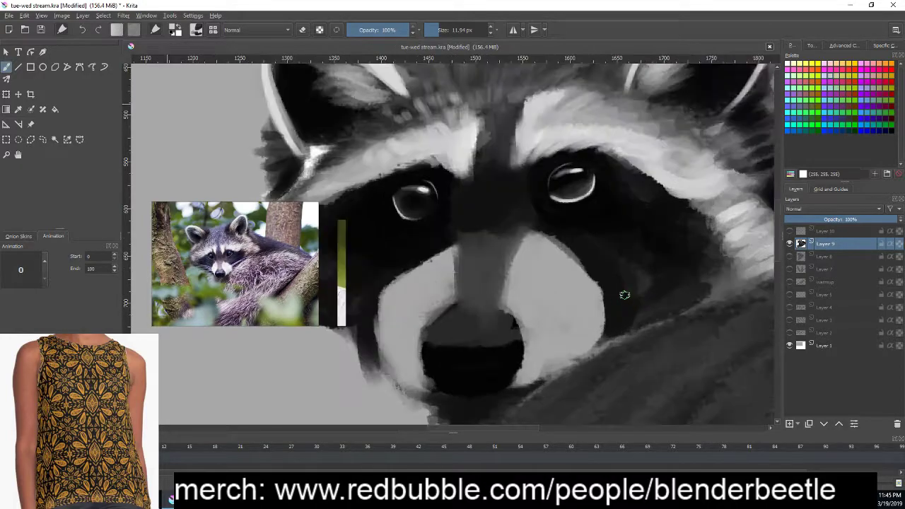
left_click_drag(613, 293, 674, 321)
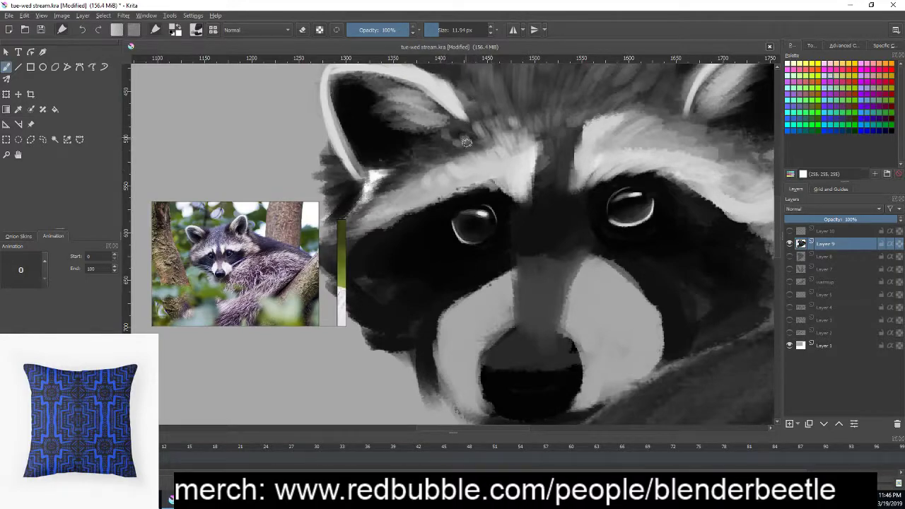
mouse_move(460, 145)
left_mouse_down()
mouse_move(458, 177)
mouse_move(435, 152)
mouse_move(458, 184)
mouse_move(722, 203)
mouse_move(646, 171)
left_mouse_up()
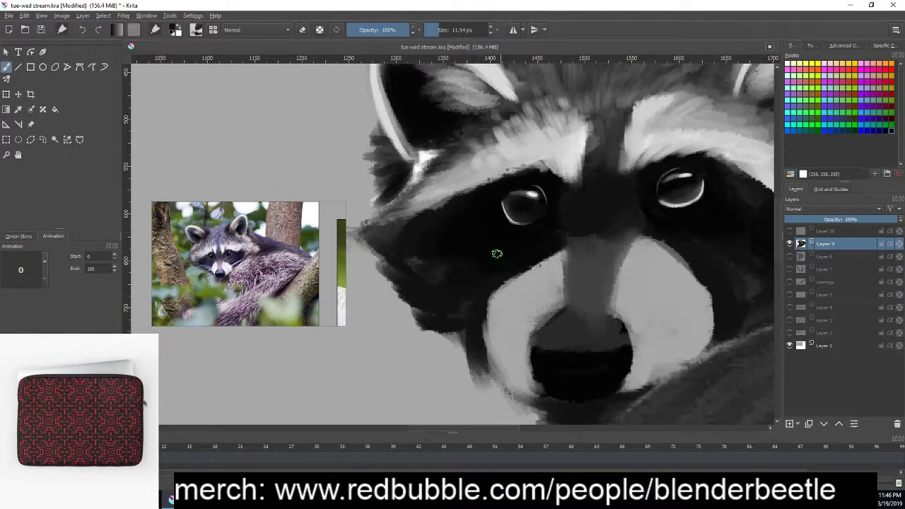
- Set the brush to about 37 px and darken the brow above the right eye
right_click(577, 208)
left_click_drag(706, 146, 729, 146)
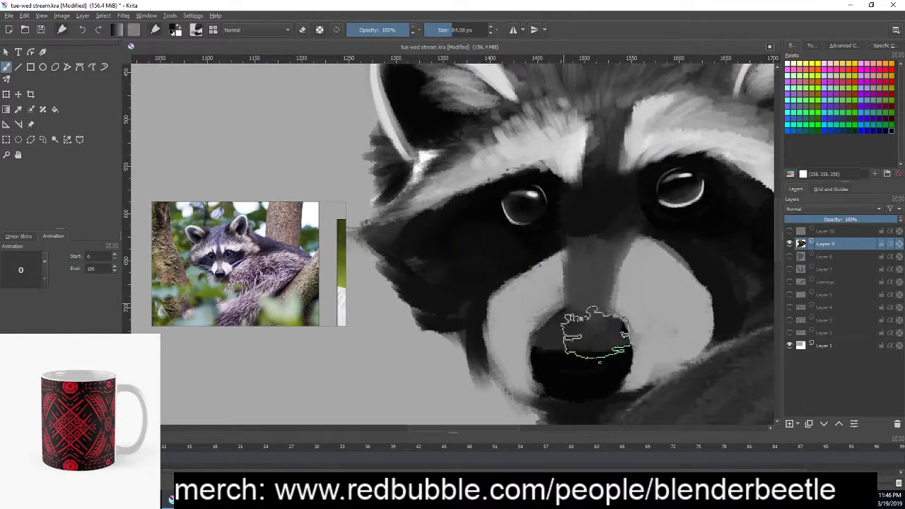
right_click(577, 217)
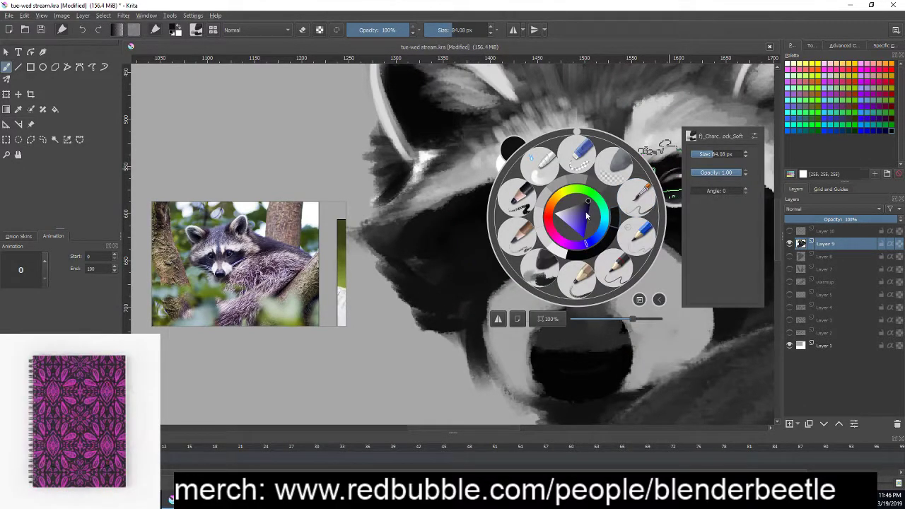
left_click(467, 191)
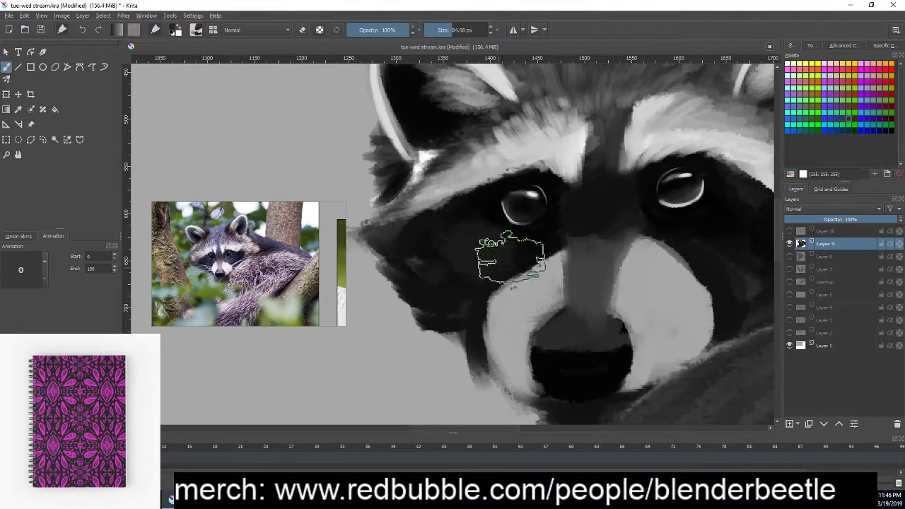
right_click(577, 207)
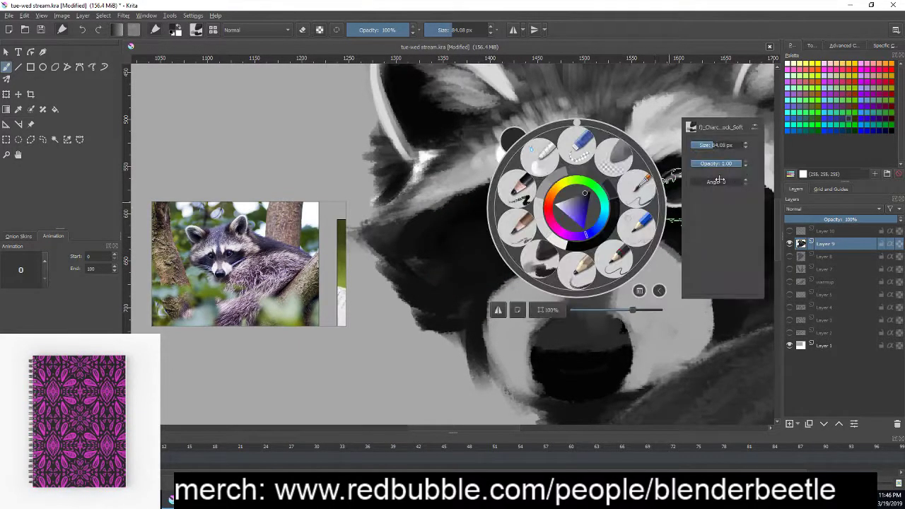
left_click_drag(705, 146, 697, 146)
left_click(462, 246)
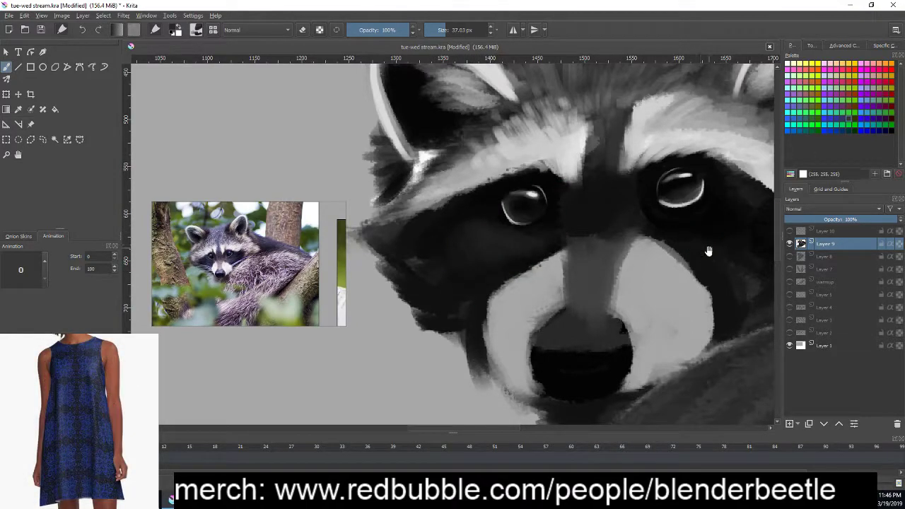
left_click_drag(708, 250, 674, 263)
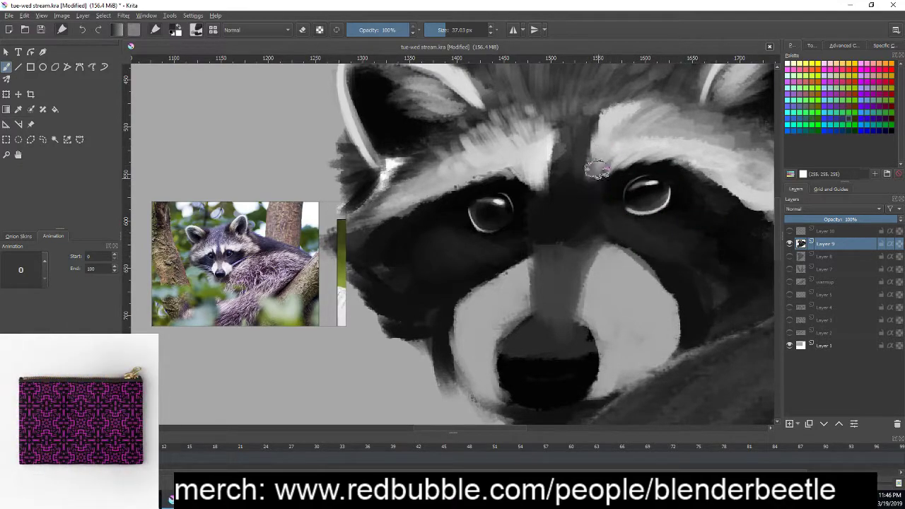
left_click_drag(594, 177, 625, 145)
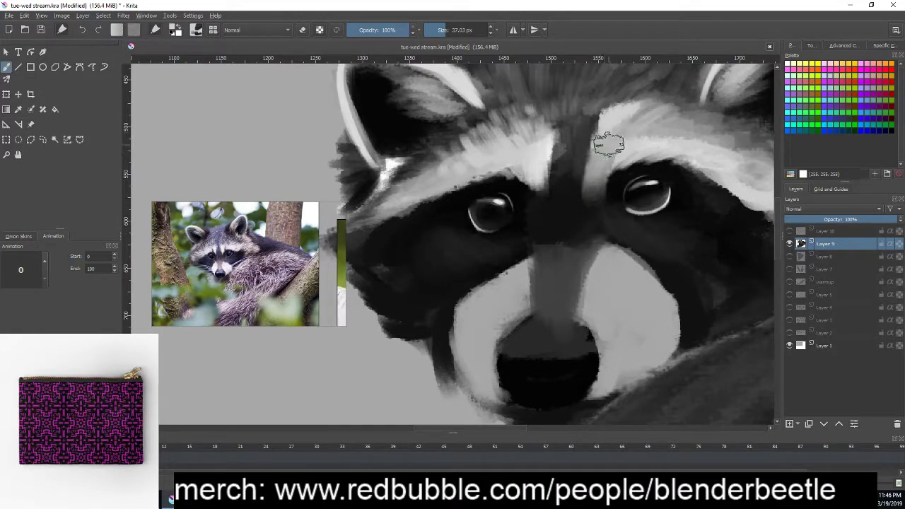
mouse_move(535, 176)
left_mouse_down()
mouse_move(536, 222)
mouse_move(535, 188)
left_mouse_up()
key("ctrl+z")
key("ctrl+z")
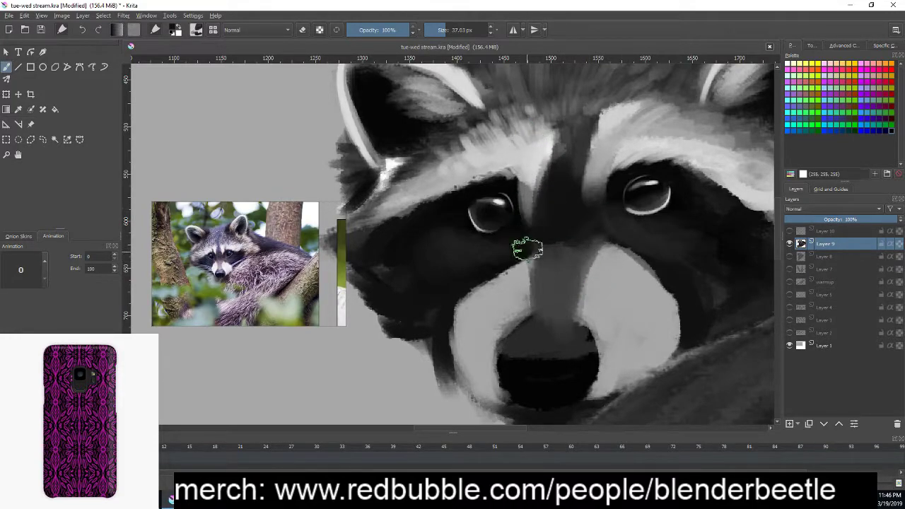
- With a 15 px brush, darken fur beside the left eye and repaint the forehead
right_click(536, 224)
left_click(549, 89)
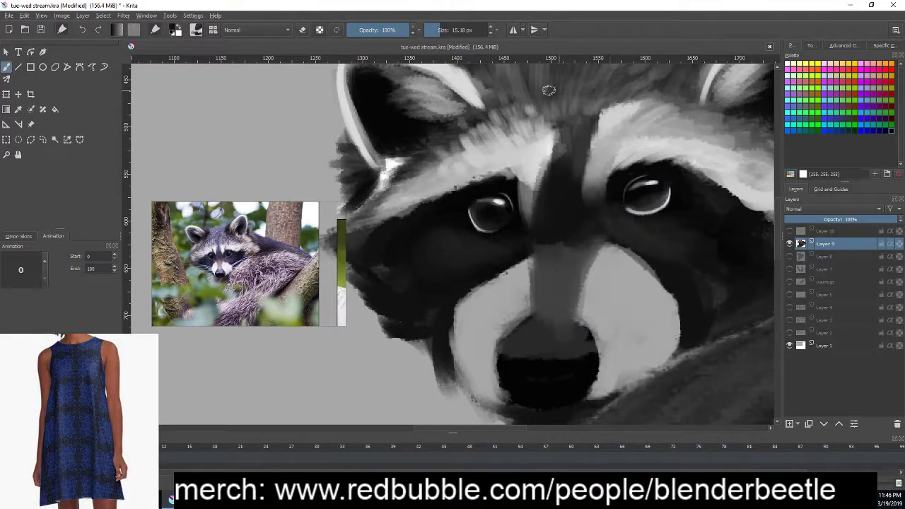
left_click_drag(518, 197, 517, 234)
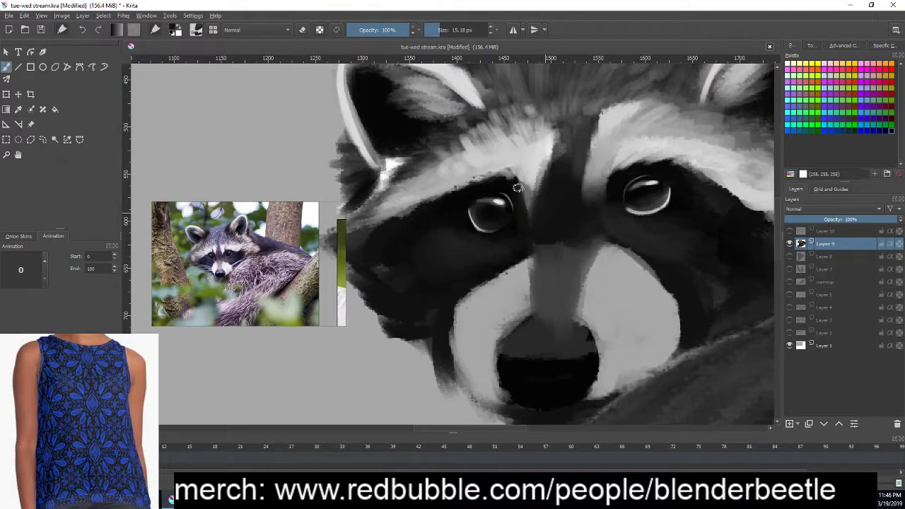
left_click_drag(530, 211, 528, 215)
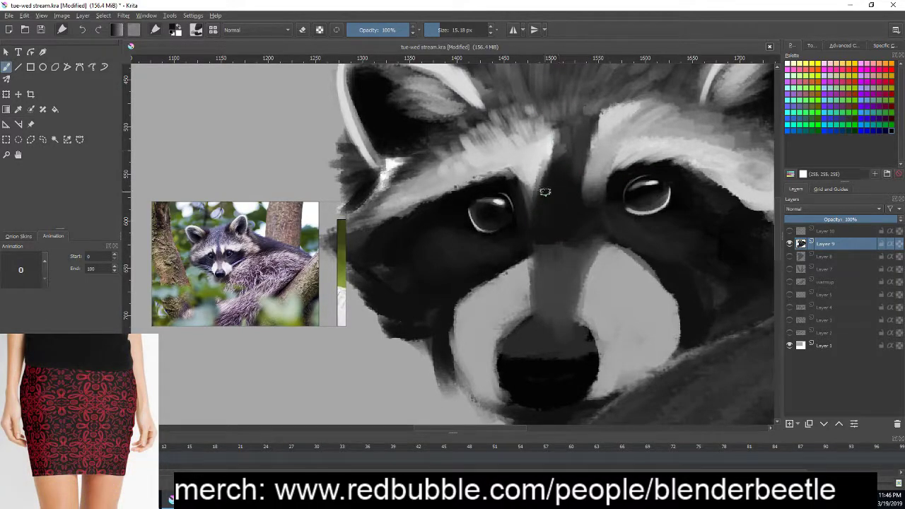
left_click_drag(546, 192, 553, 131)
mouse_move(586, 169)
left_mouse_down()
mouse_move(586, 120)
mouse_move(587, 191)
mouse_move(593, 117)
mouse_move(592, 126)
left_mouse_up()
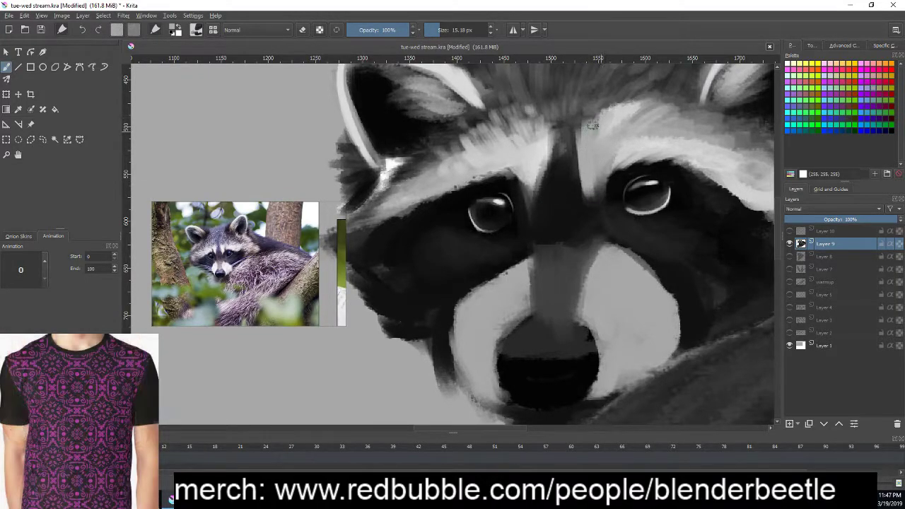
mouse_move(538, 193)
left_mouse_down()
mouse_move(552, 140)
mouse_move(547, 160)
left_mouse_up()
- Darken streaks down the forehead, then lighten both sides of the nose bridge with sampled light grey
left_click_drag(654, 249, 642, 255)
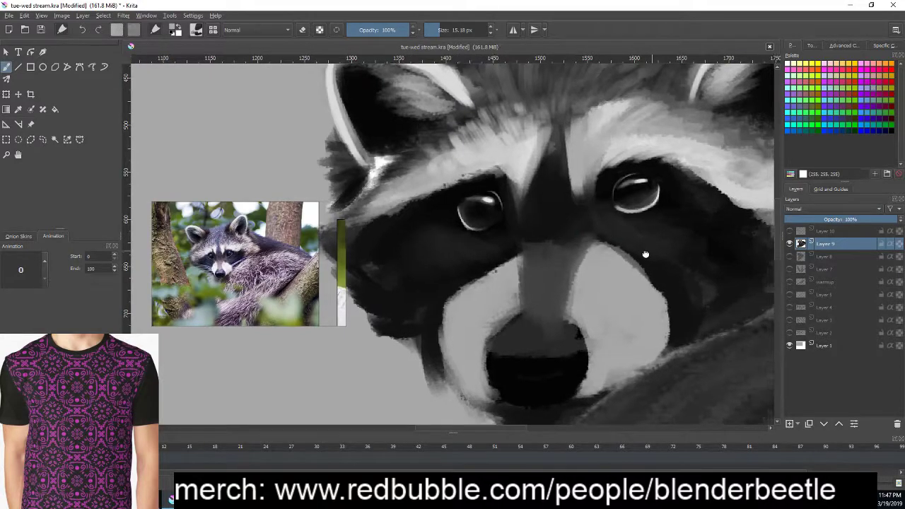
left_click_drag(554, 138, 550, 166)
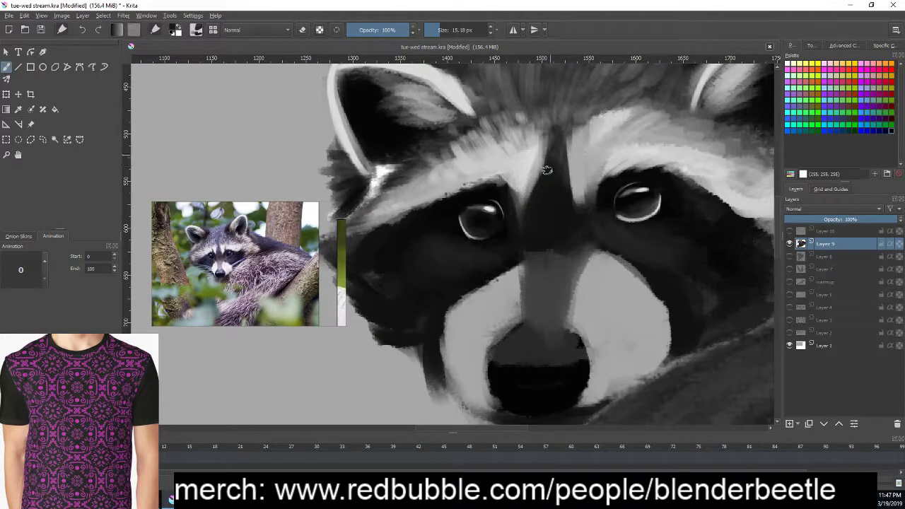
mouse_move(549, 120)
left_mouse_down()
mouse_move(548, 162)
mouse_move(570, 164)
left_mouse_up()
mouse_move(575, 107)
left_mouse_down()
mouse_move(565, 173)
mouse_move(581, 115)
left_mouse_up()
left_click(569, 169, "ctrl")
left_click_drag(587, 119, 585, 147)
left_click_drag(528, 148, 532, 110)
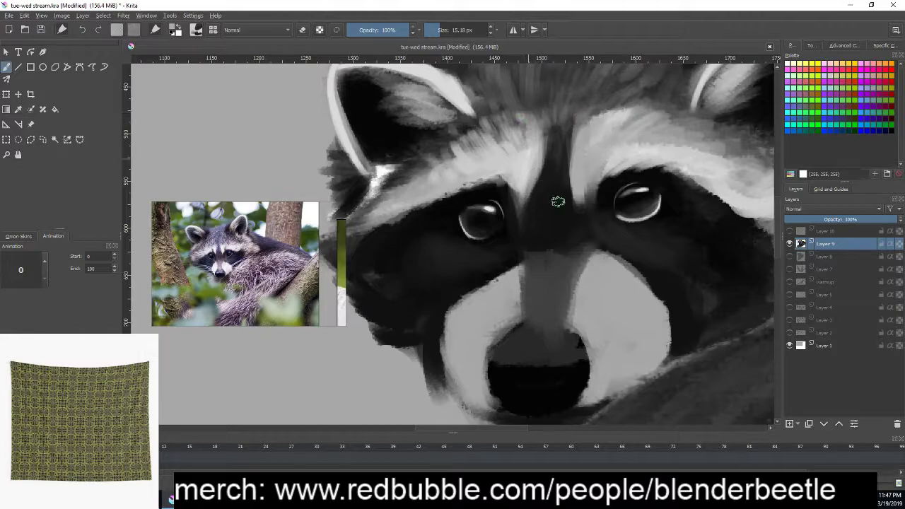
- Darken the mask beside the muzzle and brighten the right side of the nose bridge
left_click_drag(685, 281, 678, 213)
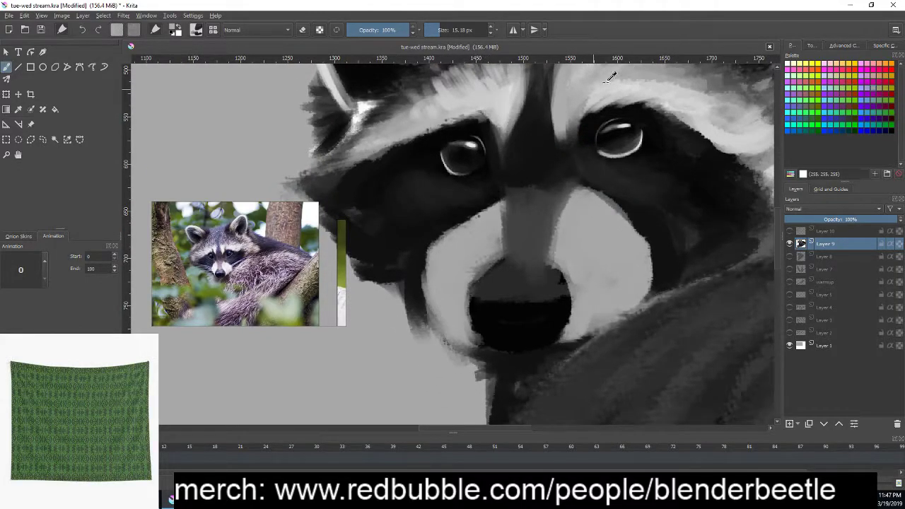
right_click(679, 90)
right_click(575, 182)
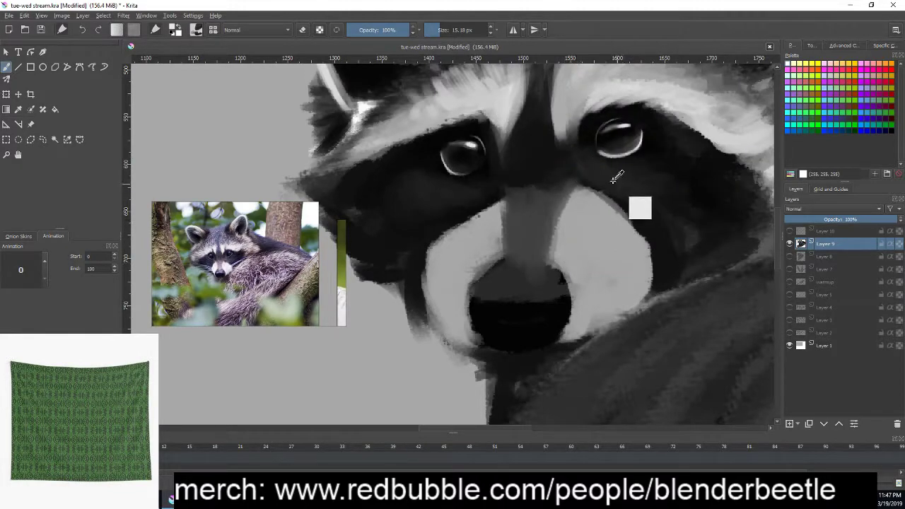
left_click_drag(592, 192, 652, 241)
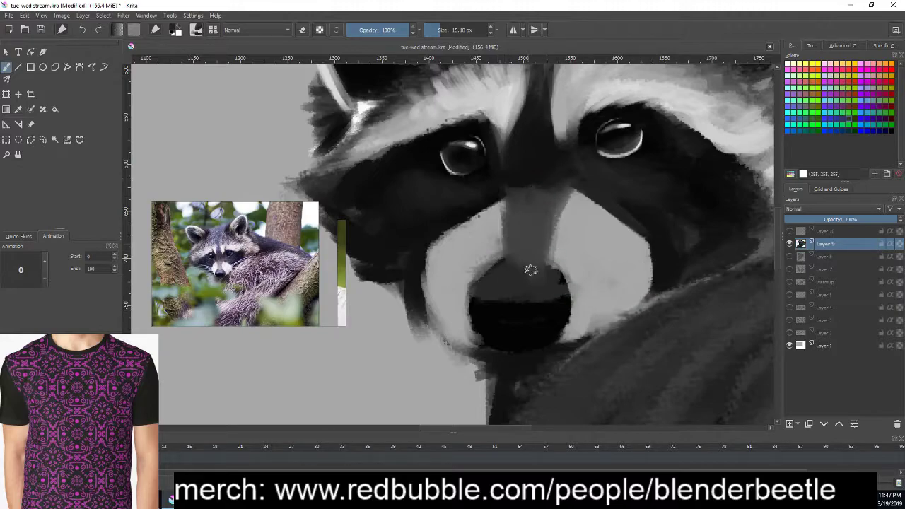
right_click(566, 214)
right_click(568, 215)
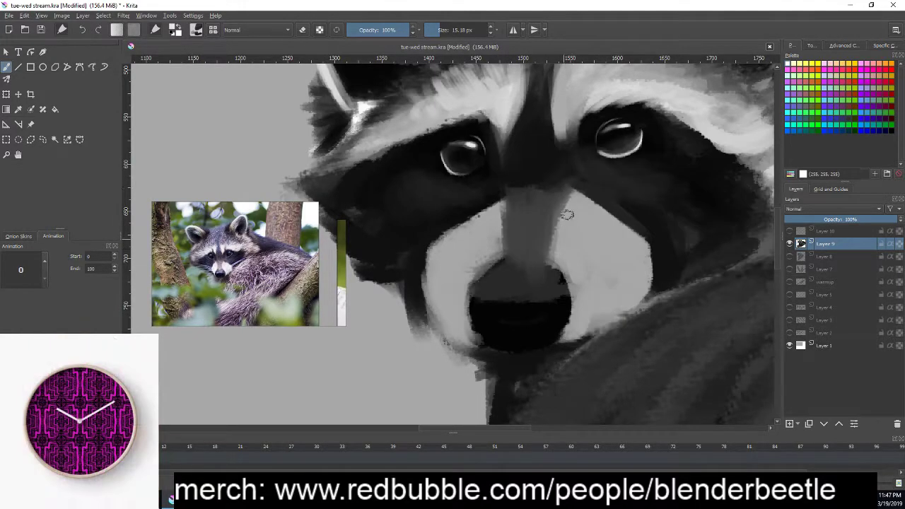
mouse_move(570, 195)
left_mouse_down()
mouse_move(565, 258)
mouse_move(584, 204)
mouse_move(578, 282)
left_mouse_up()
- Brighten the fur right of the nose bridge, beside the nose and on the right cheek
mouse_move(580, 233)
left_mouse_down()
mouse_move(588, 279)
mouse_move(601, 285)
left_mouse_up()
mouse_move(579, 199)
left_mouse_down()
mouse_move(612, 239)
mouse_move(627, 281)
left_mouse_up()
left_click_drag(635, 251, 633, 301)
left_click_drag(645, 267, 632, 303)
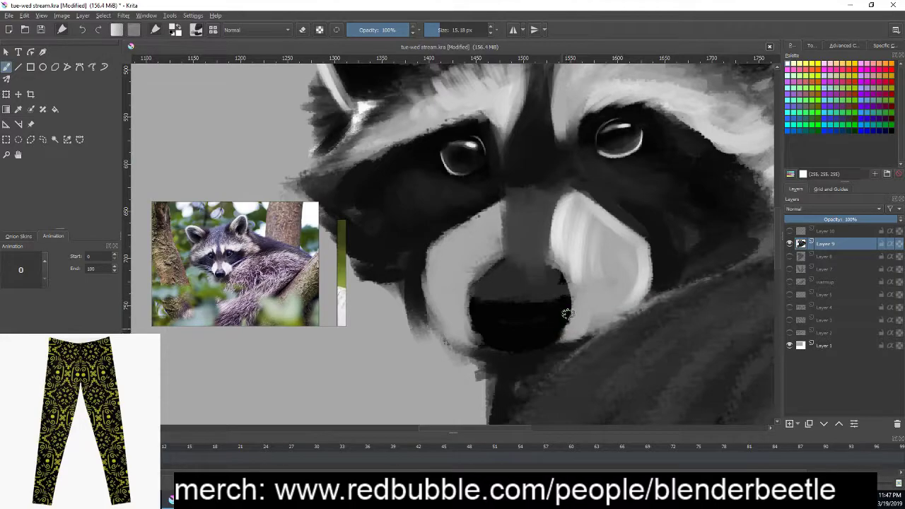
left_click_drag(569, 312, 570, 343)
left_click_drag(574, 272, 582, 341)
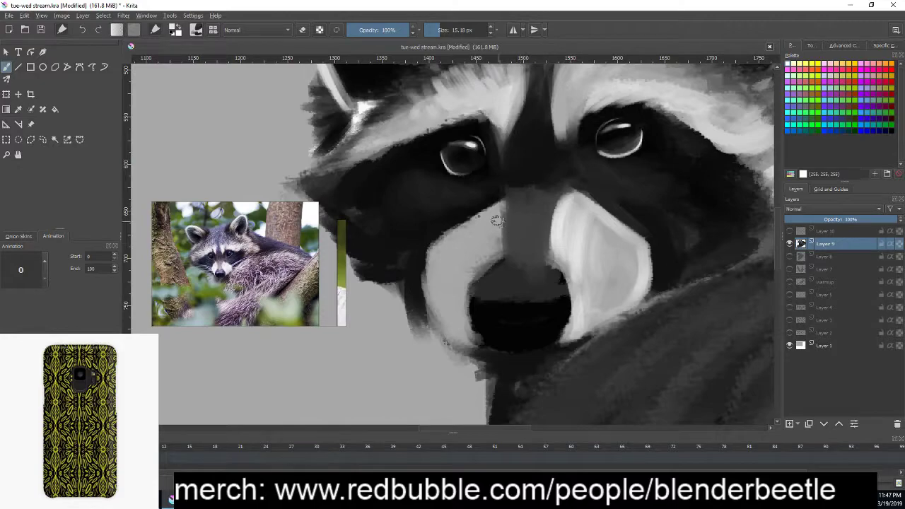
- Paint a pale band down the left side of the snout as the left stripe
mouse_move(498, 202)
left_mouse_down()
mouse_move(504, 249)
mouse_move(467, 290)
mouse_move(470, 327)
left_mouse_up()
mouse_move(503, 205)
left_mouse_down()
mouse_move(427, 260)
mouse_move(440, 297)
left_mouse_up()
left_click_drag(424, 258, 449, 326)
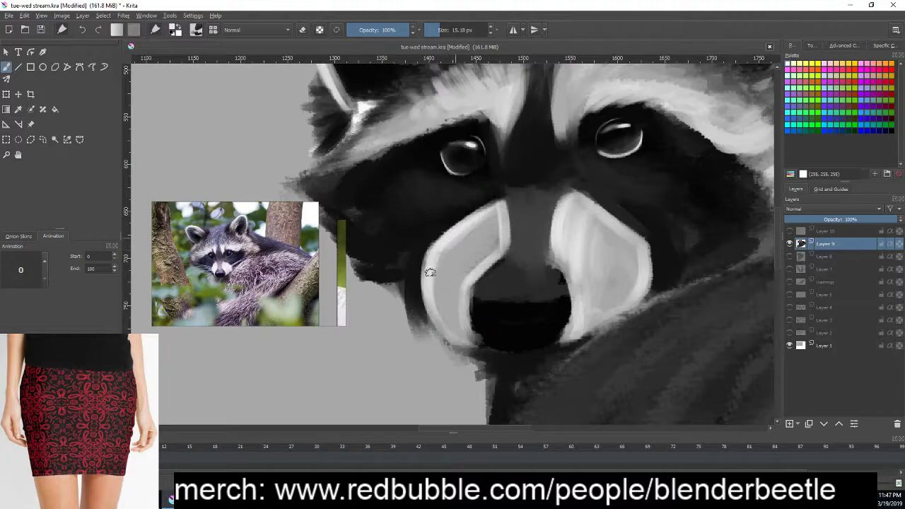
left_click_drag(463, 234, 433, 273)
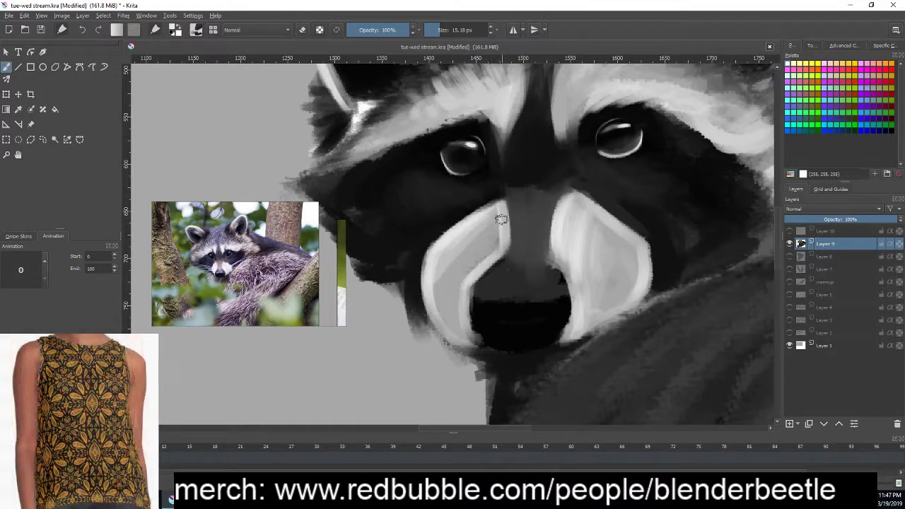
mouse_move(497, 214)
left_mouse_down()
mouse_move(499, 226)
mouse_move(465, 259)
mouse_move(462, 322)
mouse_move(449, 328)
left_mouse_up()
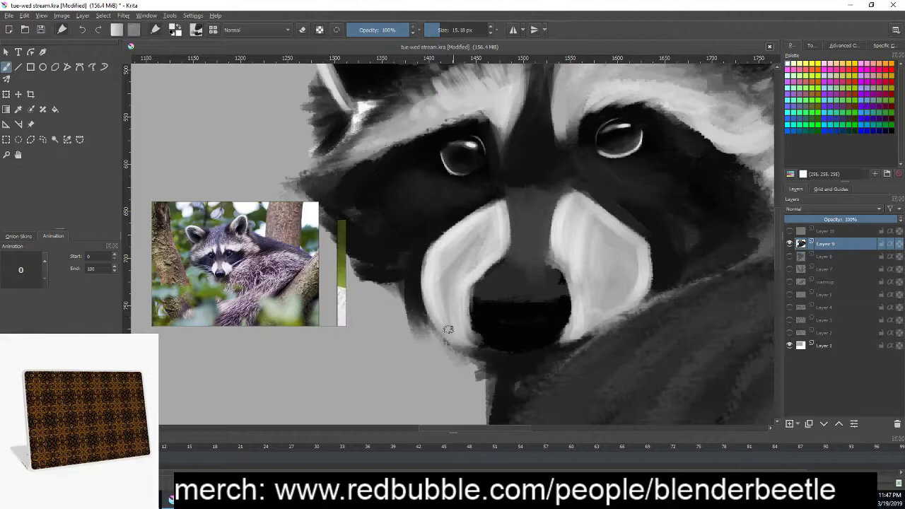
- With a 40 px brush, broaden and brighten both snout stripes, then shrink the brush to 9 px
right_click(611, 222)
left_click(581, 292)
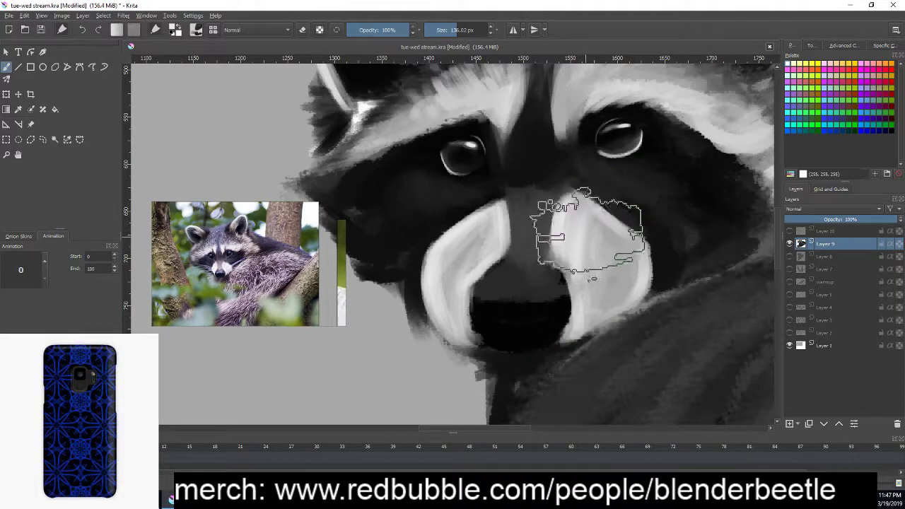
right_click(589, 233)
left_click(543, 283)
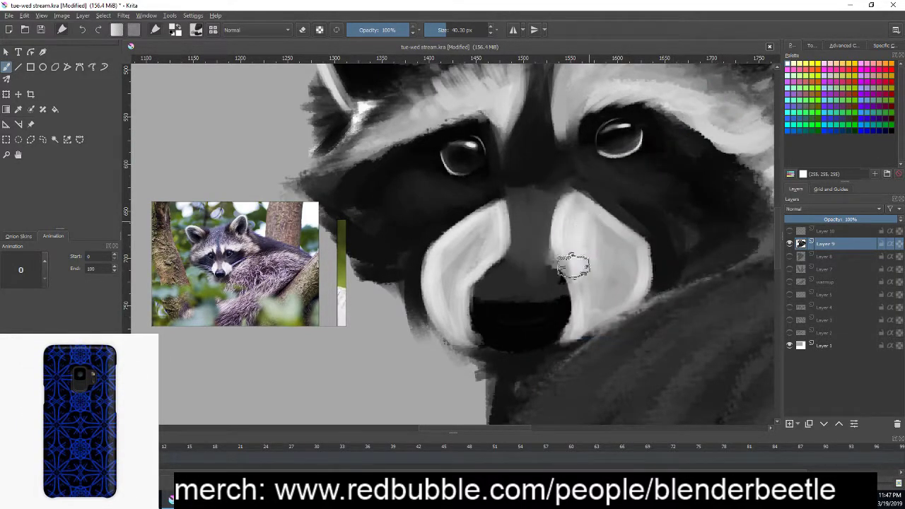
mouse_move(573, 266)
left_mouse_down()
mouse_move(590, 286)
mouse_move(620, 281)
mouse_move(620, 293)
mouse_move(632, 286)
mouse_move(613, 243)
left_mouse_up()
mouse_move(469, 215)
left_mouse_down()
mouse_move(491, 221)
mouse_move(460, 304)
left_mouse_up()
left_click_drag(657, 275, 710, 293)
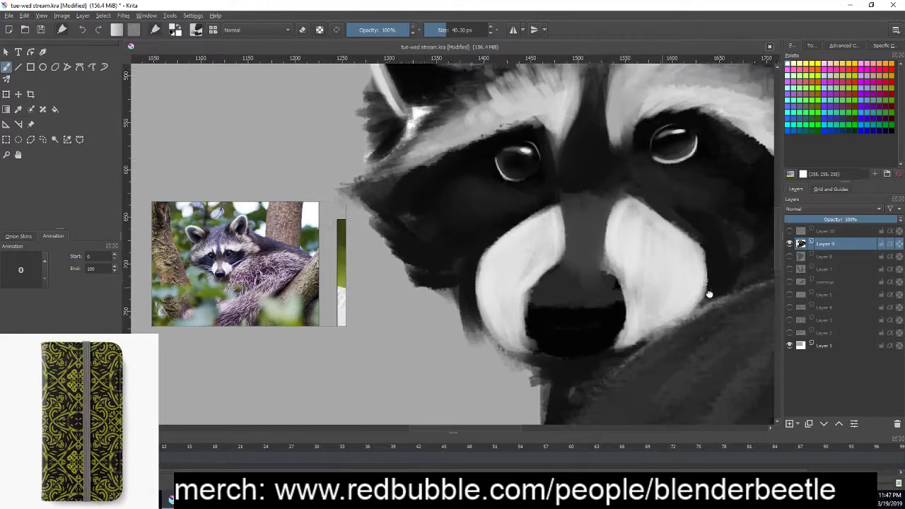
right_click(710, 294)
left_click_drag(716, 201, 701, 195)
- Paint a thin white highlight along the nose top and rim, and darken its left edge black
left_click(565, 394)
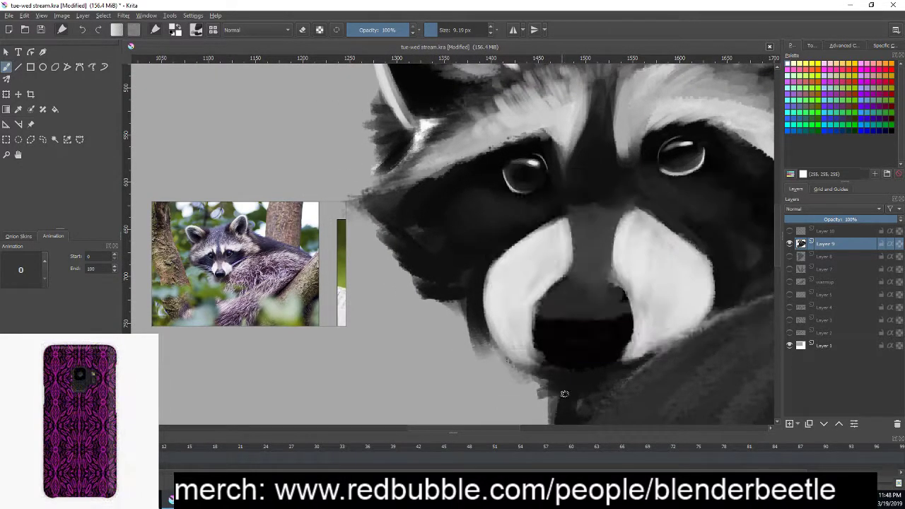
mouse_move(543, 313)
left_mouse_down()
mouse_move(585, 315)
mouse_move(574, 310)
mouse_move(608, 291)
mouse_move(541, 304)
left_mouse_up()
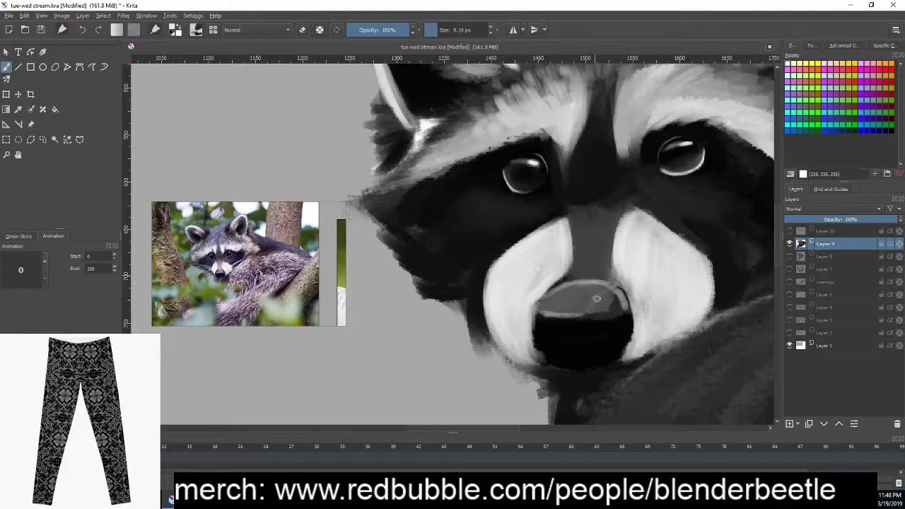
left_click_drag(545, 314, 561, 313)
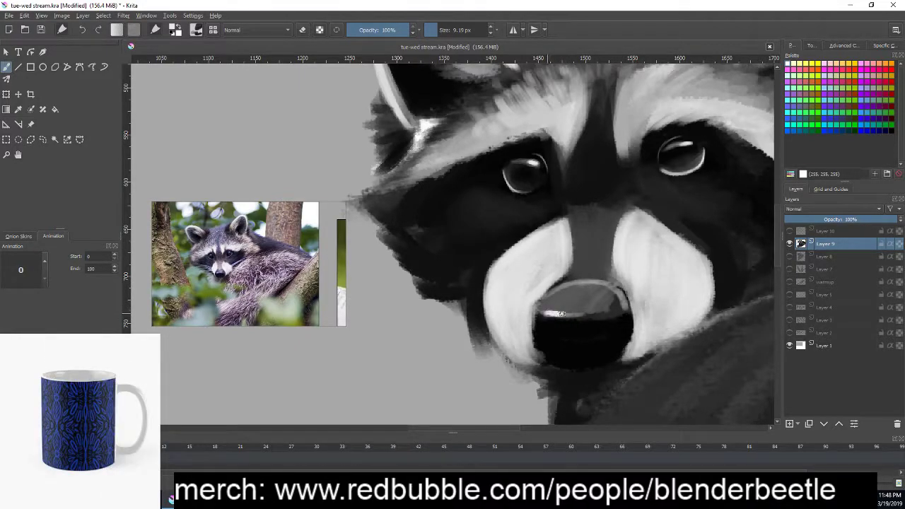
left_click_drag(607, 286, 578, 268)
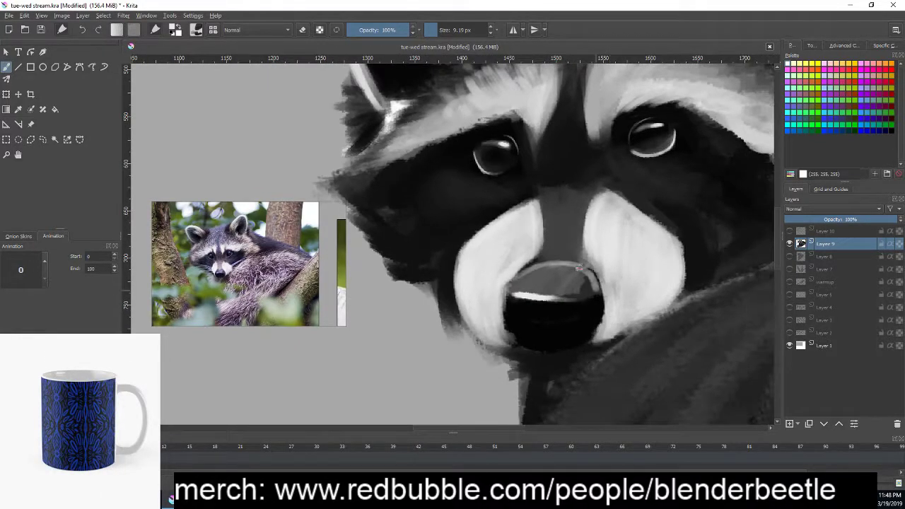
key("x")
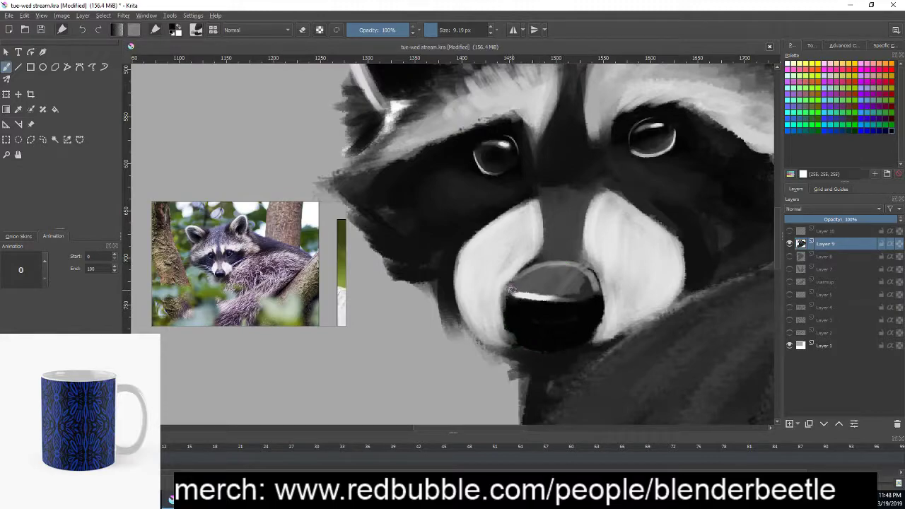
left_click_drag(511, 290, 513, 311)
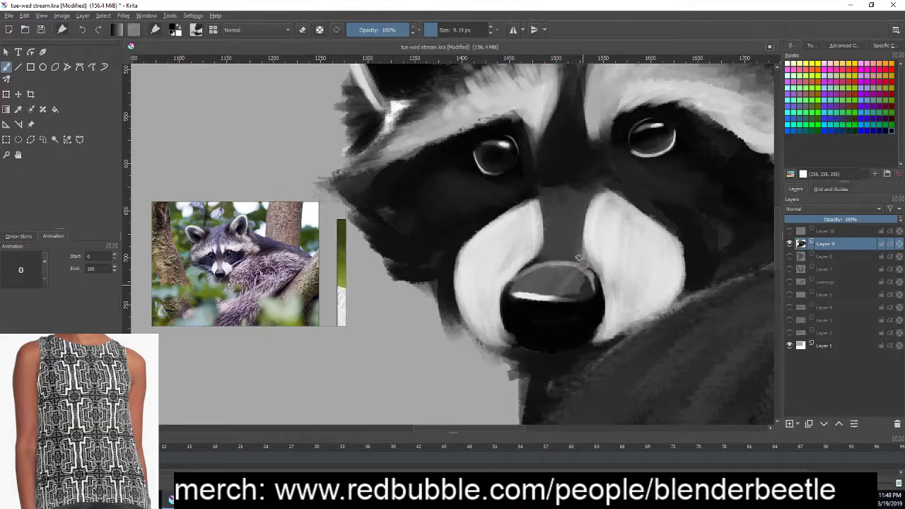
key("x")
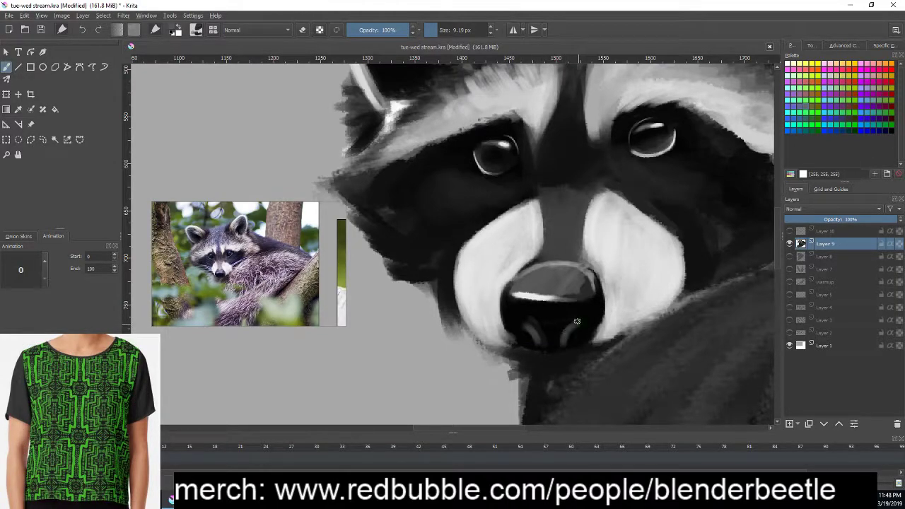
- With a 19 px brush, darken the nostrils and lower nose, lighten its top, and zoom out
right_click(569, 327)
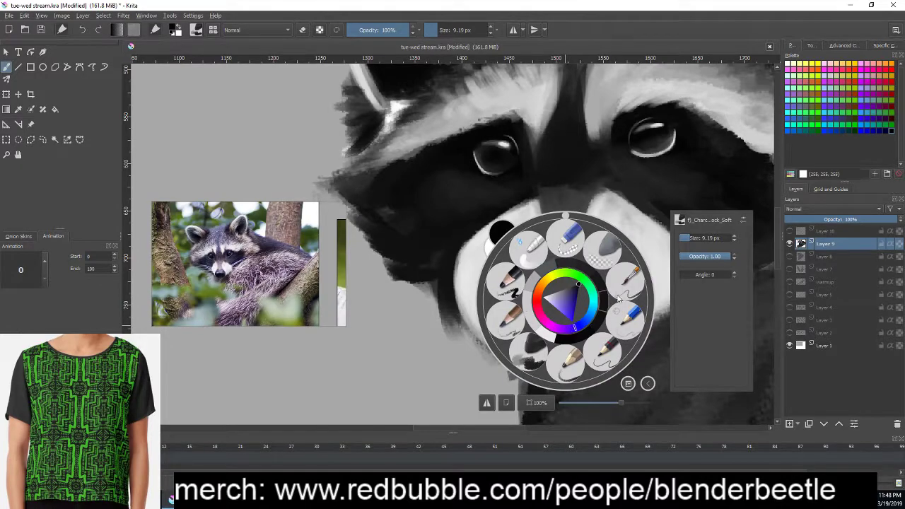
left_click(693, 239)
left_click(687, 202)
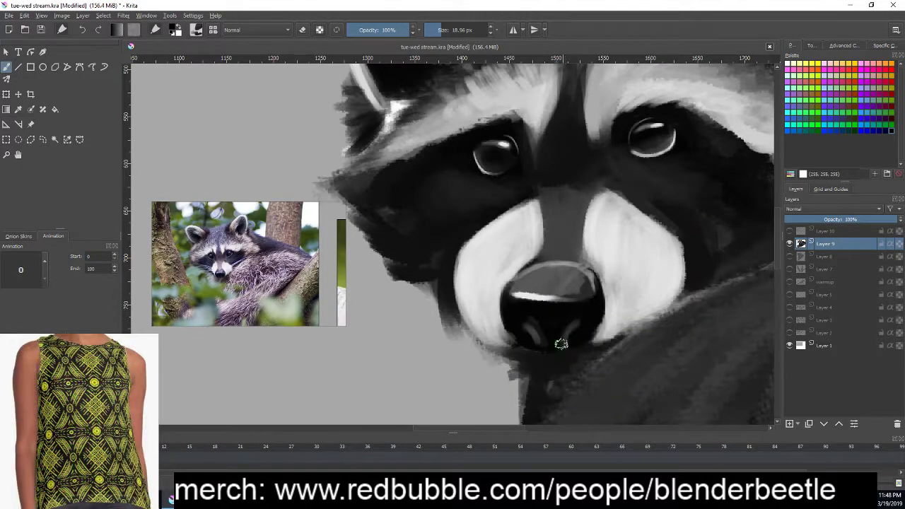
mouse_move(553, 372)
left_mouse_down()
mouse_move(536, 327)
mouse_move(526, 329)
left_mouse_up()
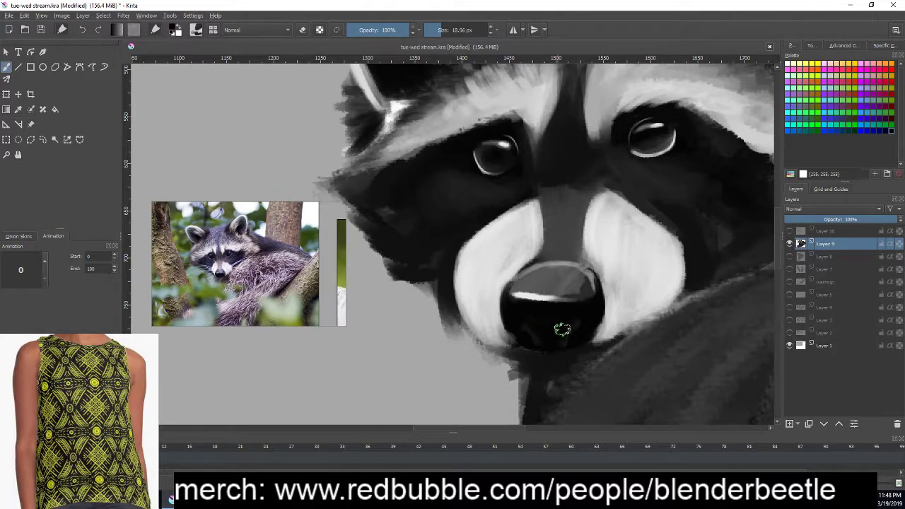
scroll(545, 333, "right", 3)
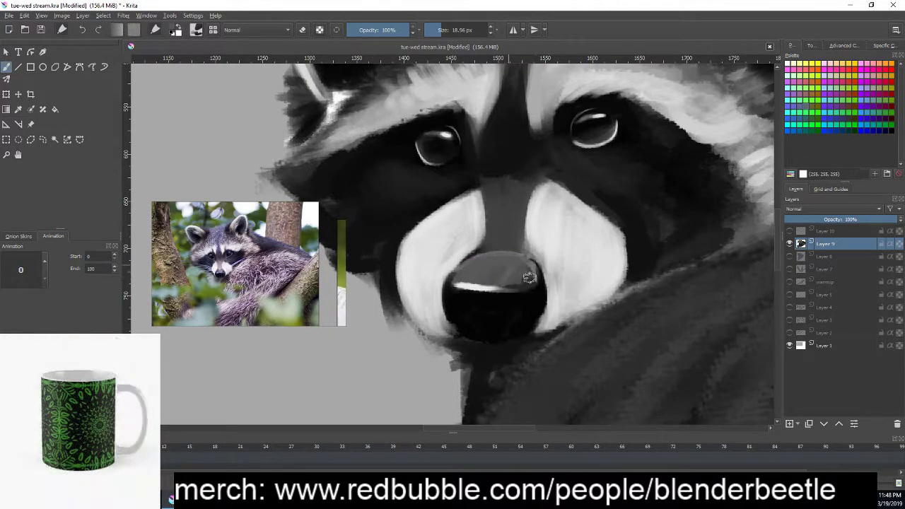
left_click_drag(529, 276, 504, 281)
mouse_move(635, 316)
left_mouse_down()
mouse_move(619, 323)
mouse_move(601, 310)
left_mouse_up()
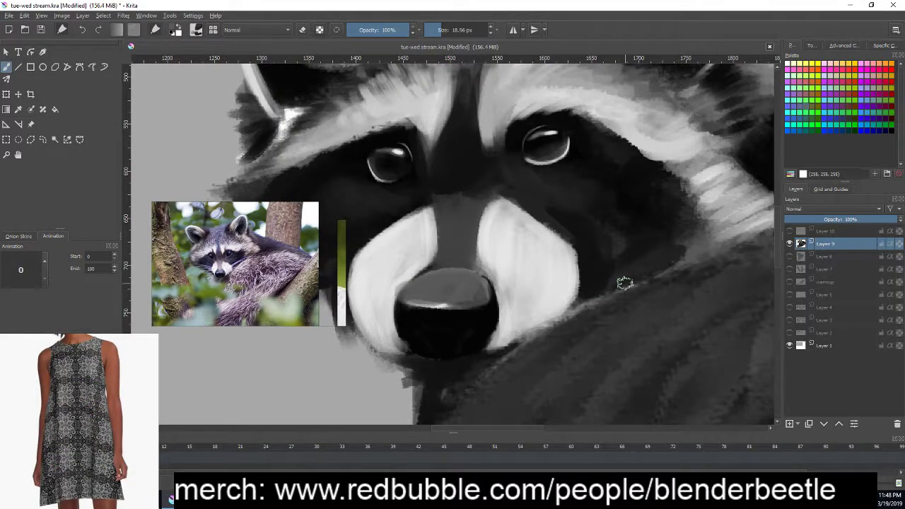
scroll(625, 283, "down", 2)
scroll(625, 286, "down", 2)
- Sample a grey from the painted fur and repaint the raccoon's right cheek, panning to review
scroll(625, 294, "down", 2)
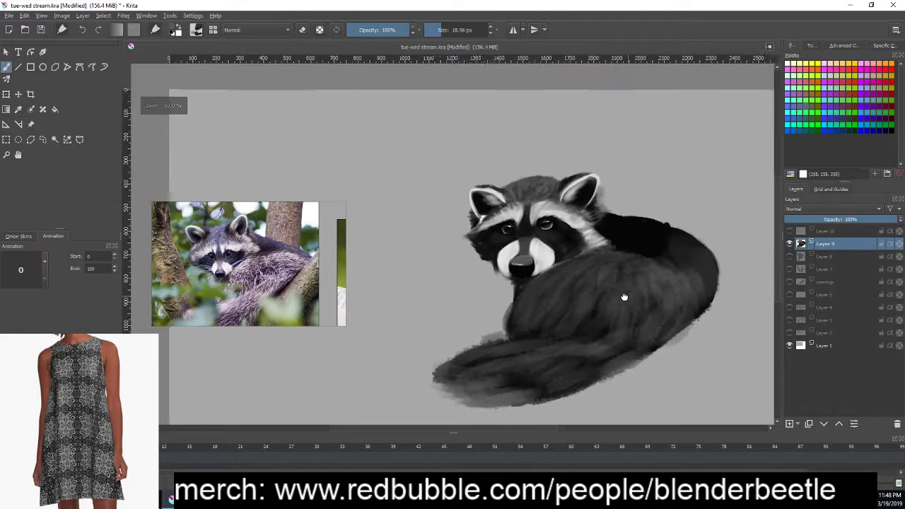
scroll(633, 312, "up", 2)
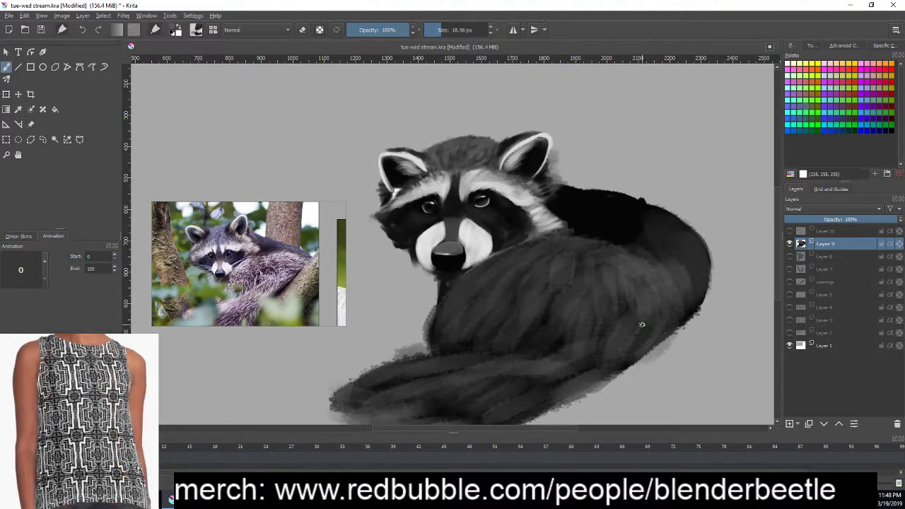
left_click(577, 209, "ctrl")
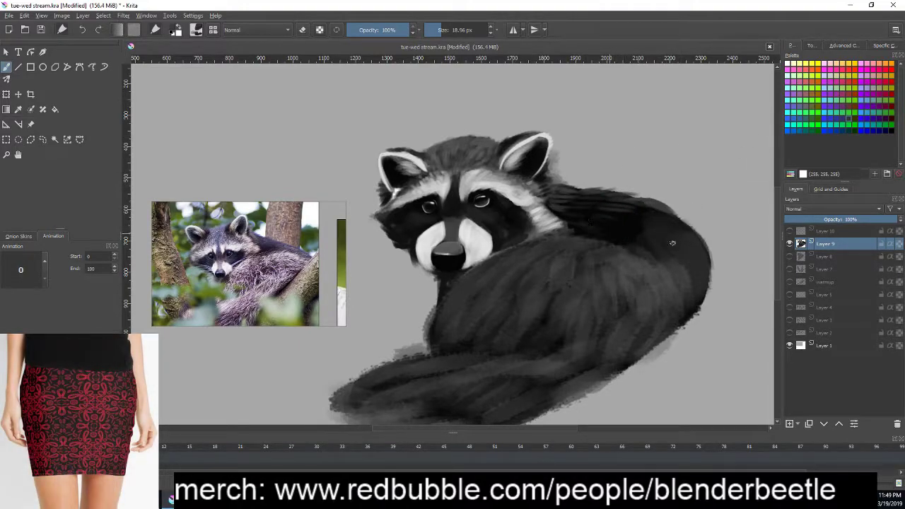
left_click_drag(672, 243, 728, 267)
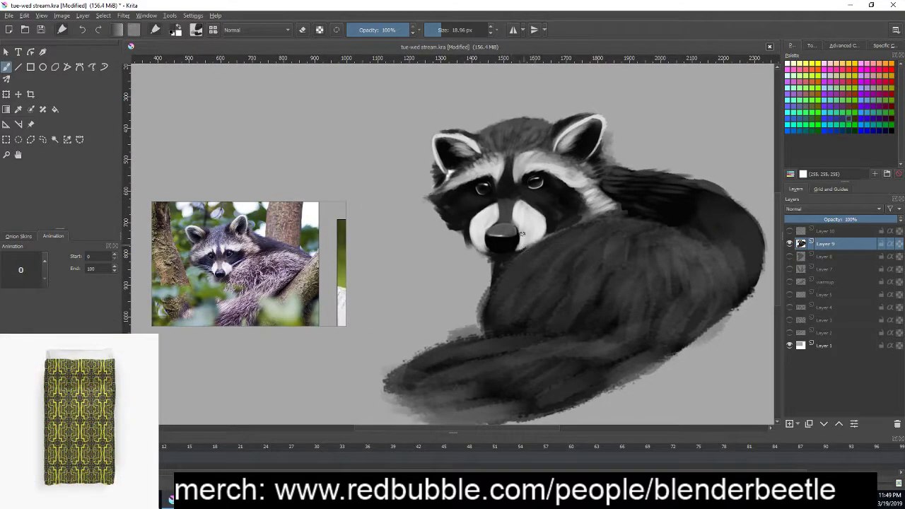
mouse_move(537, 221)
left_mouse_down()
mouse_move(559, 241)
mouse_move(535, 230)
left_mouse_up()
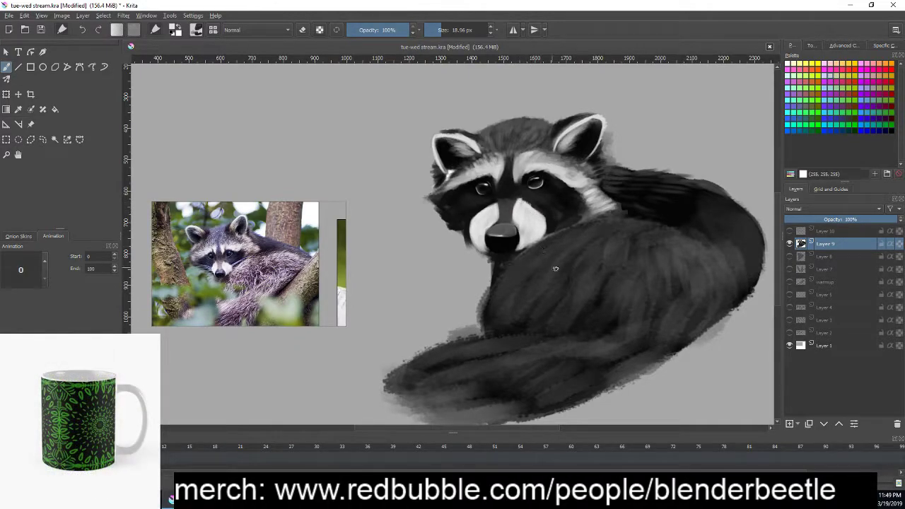
left_click_drag(708, 298, 694, 293)
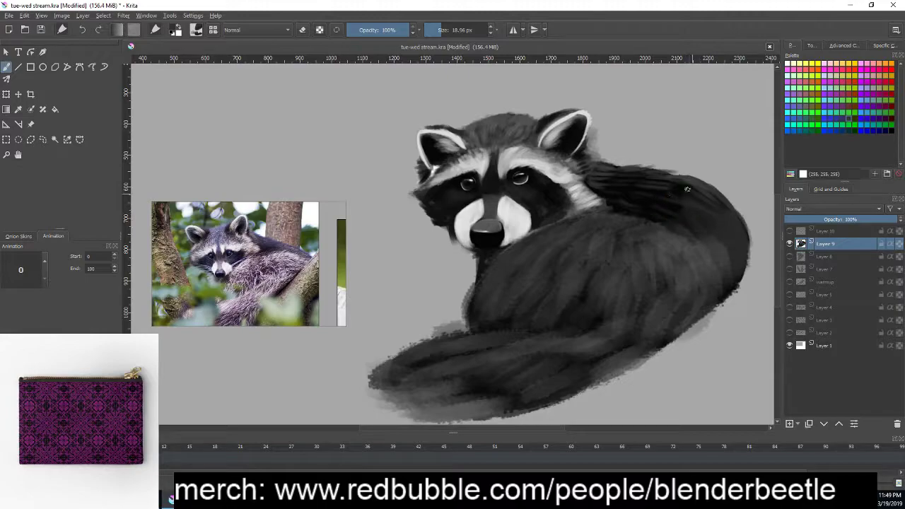
left_click_drag(726, 314, 697, 310)
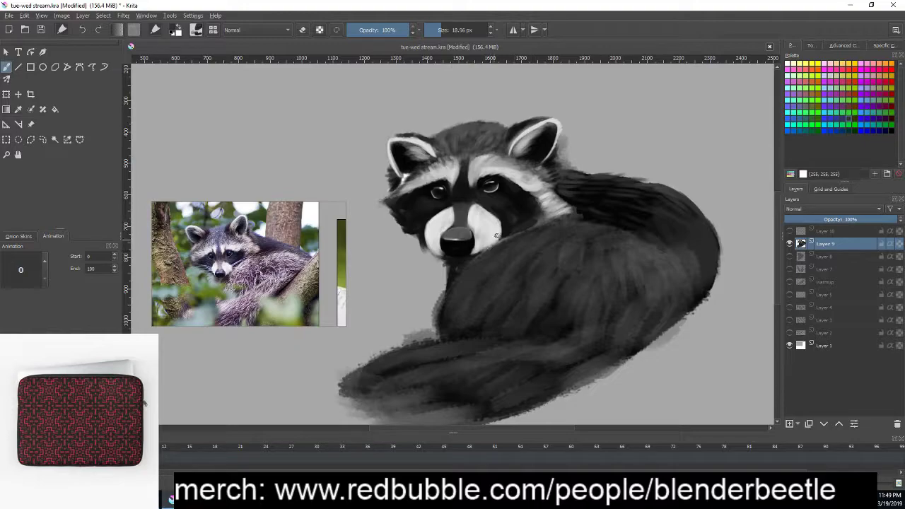
- Centre the nose and deepen the grey shading across its upper edge
scroll(496, 237, "up", 3)
scroll(495, 240, "up", 2)
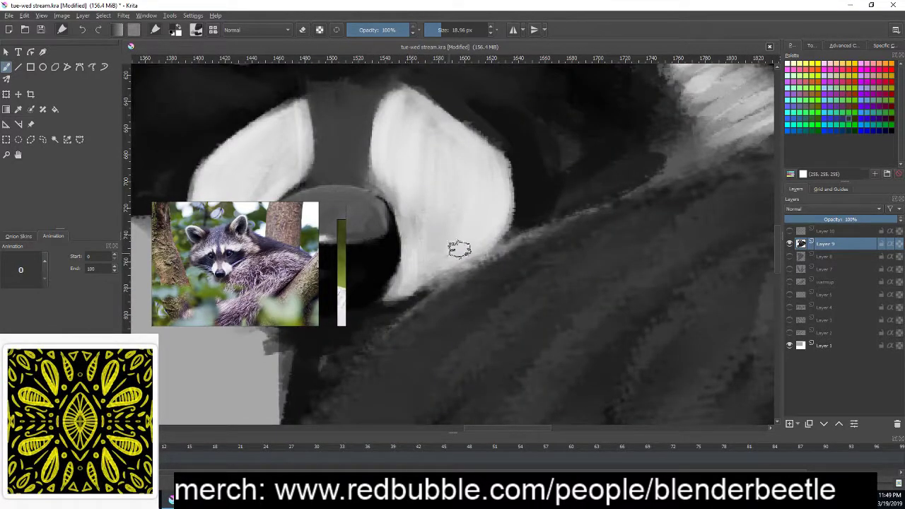
left_click_drag(455, 244, 630, 222)
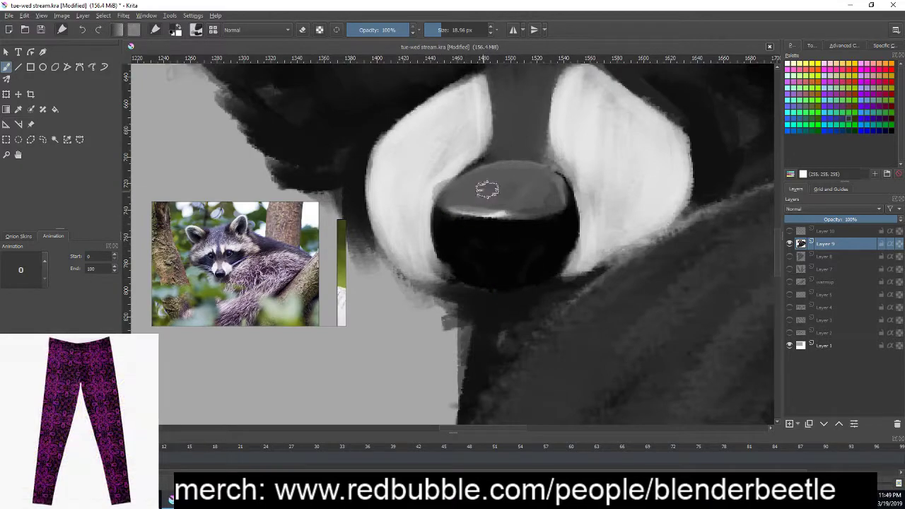
key("p")
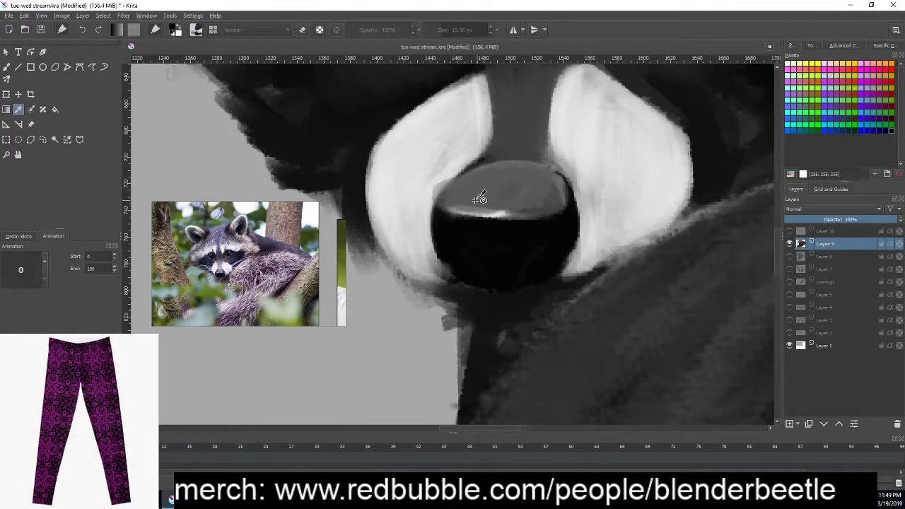
key("b")
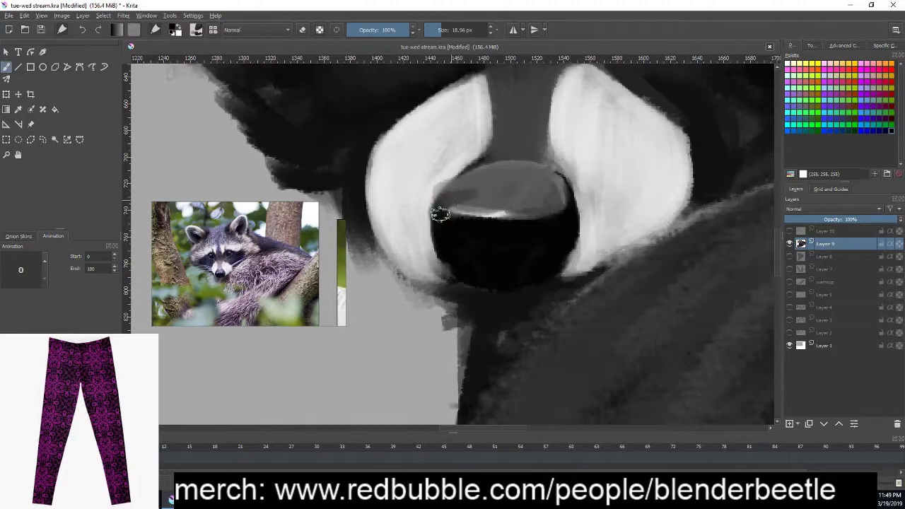
mouse_move(469, 189)
left_mouse_down()
mouse_move(476, 198)
mouse_move(457, 188)
mouse_move(457, 204)
mouse_move(537, 175)
mouse_move(509, 214)
mouse_move(557, 202)
left_mouse_up()
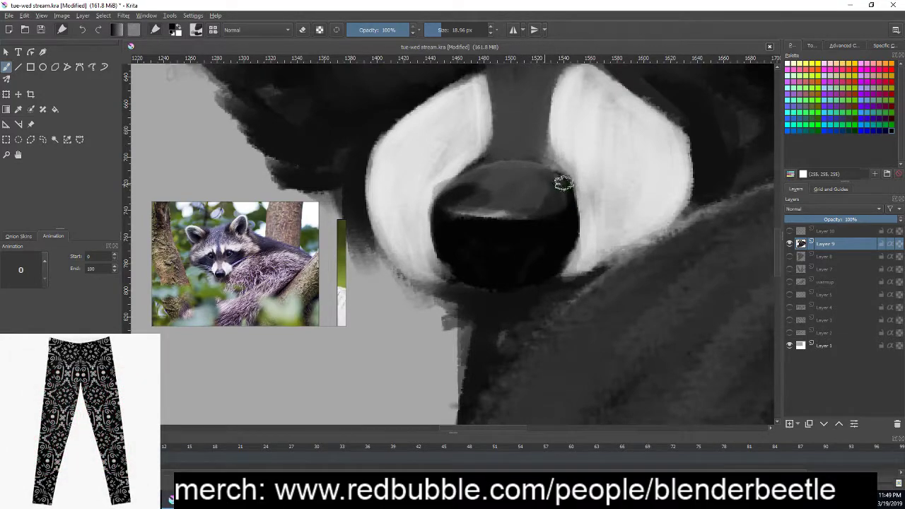
mouse_move(554, 205)
left_mouse_down()
mouse_move(477, 186)
mouse_move(486, 177)
mouse_move(508, 189)
left_mouse_up()
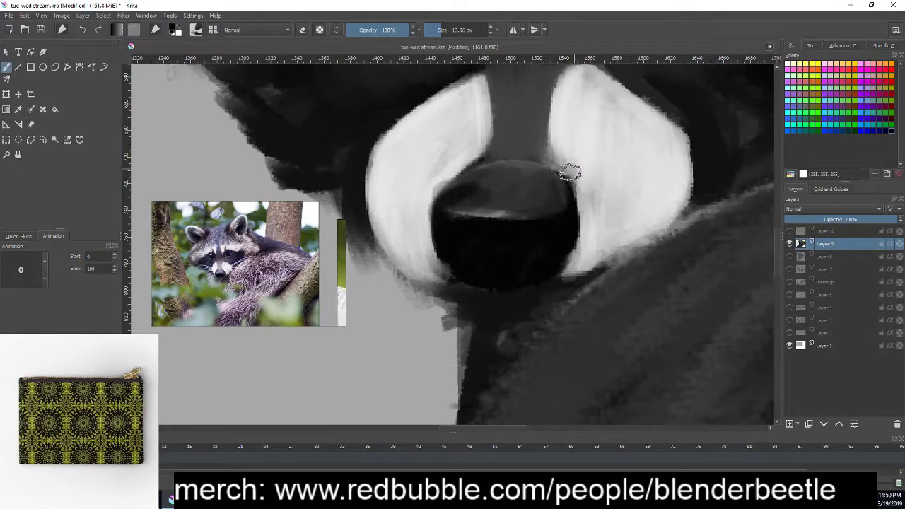
- Paint a thin light highlight across the top of the nose
key("p")
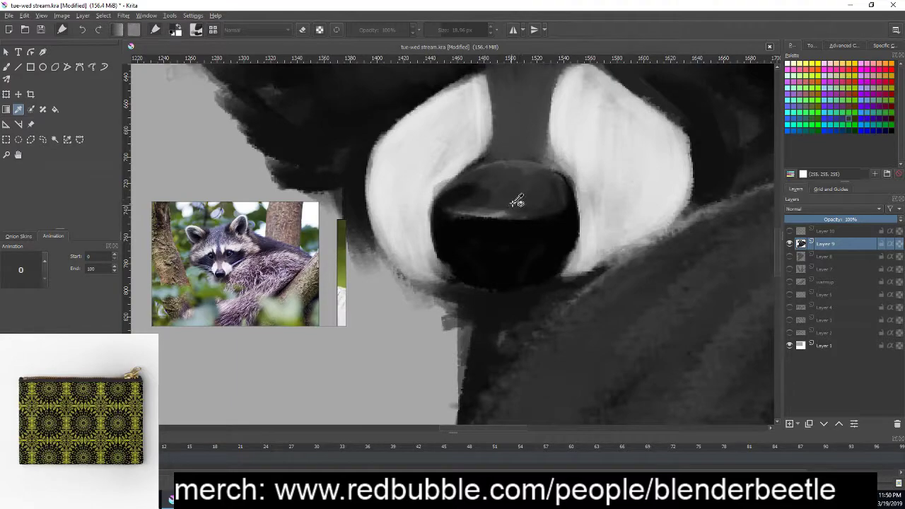
key("b")
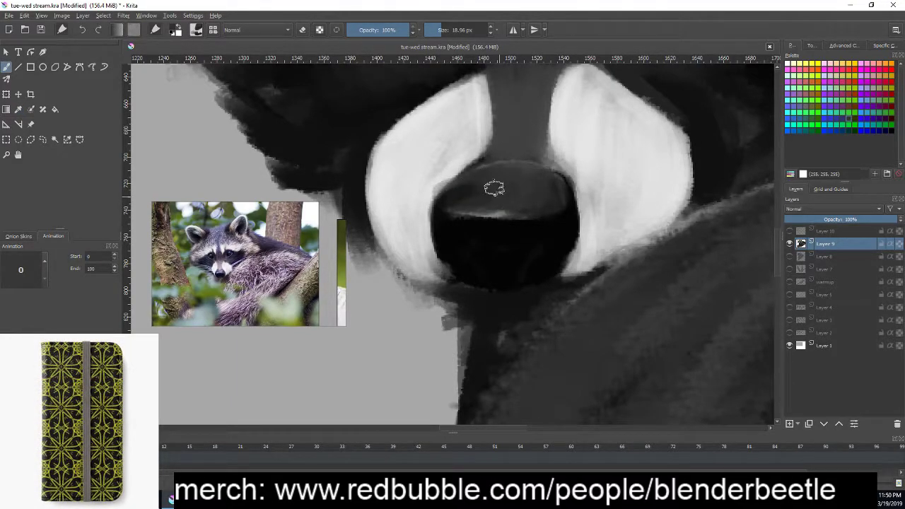
right_click(531, 192)
right_click(521, 170)
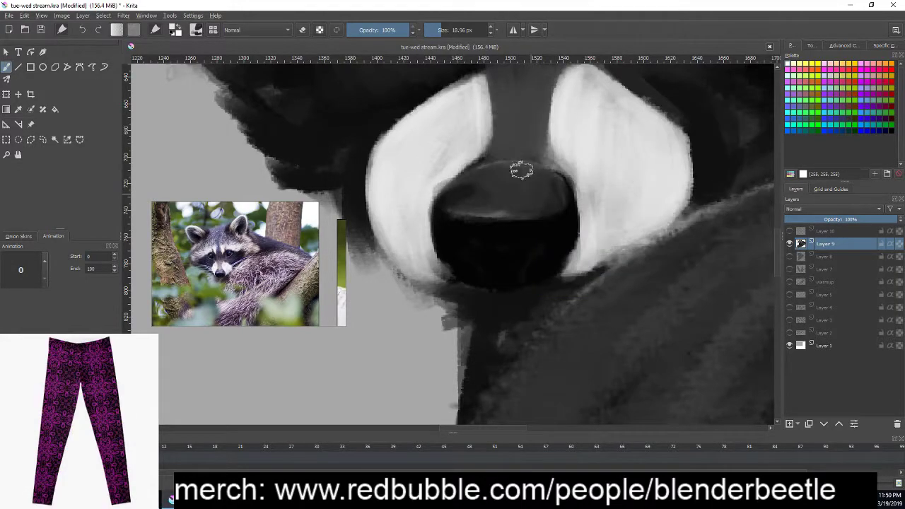
key("ctrl+z")
left_click_drag(461, 210, 544, 210)
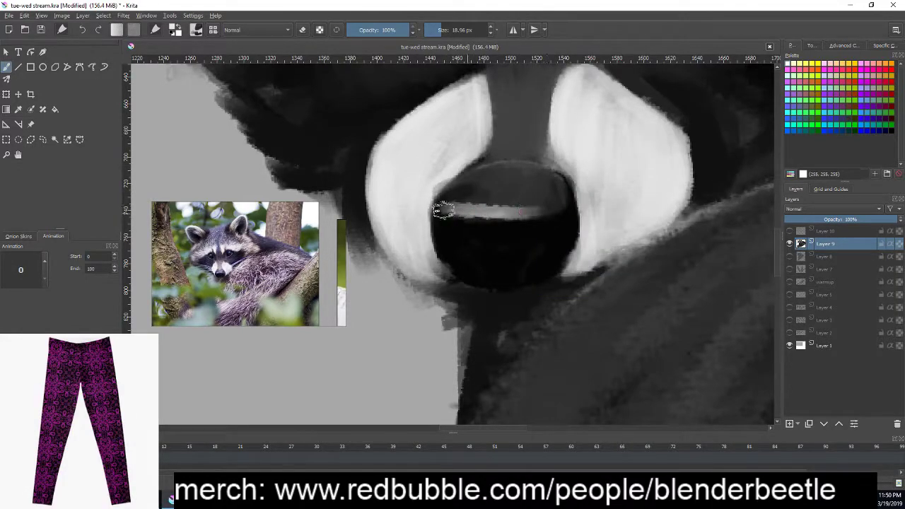
- Zoom out to frame the whole raccoon and hide its painting layer to compare
scroll(602, 204, "down", 2)
scroll(601, 203, "down", 1)
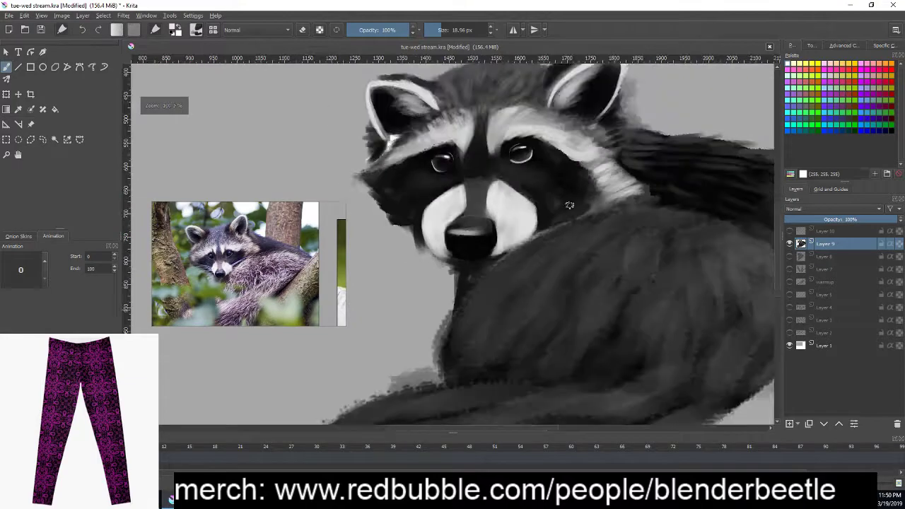
scroll(600, 278, "down", 1)
scroll(590, 289, "down", 1)
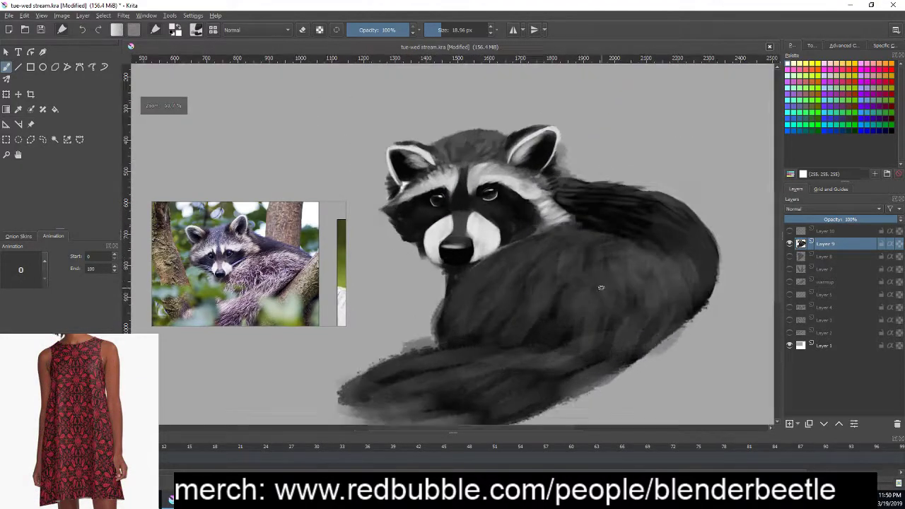
left_click_drag(643, 290, 593, 252)
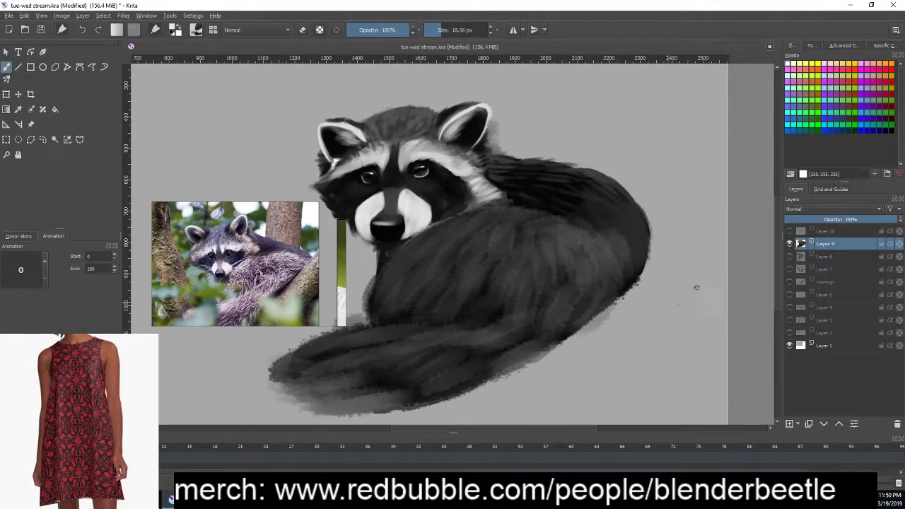
left_click(789, 243)
- Add a new layer above Layer 8 and set a black 283.77 px brush
left_click(790, 244)
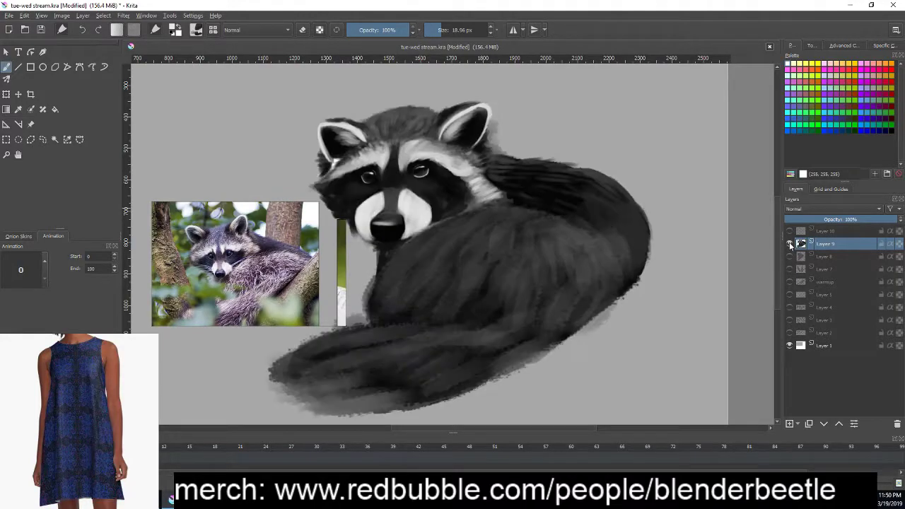
left_click(823, 258)
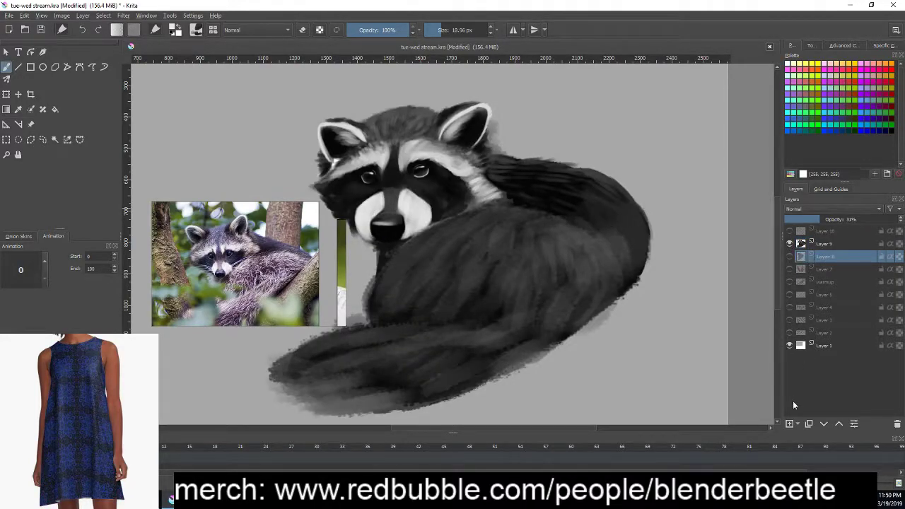
left_click(791, 425)
right_click(577, 282)
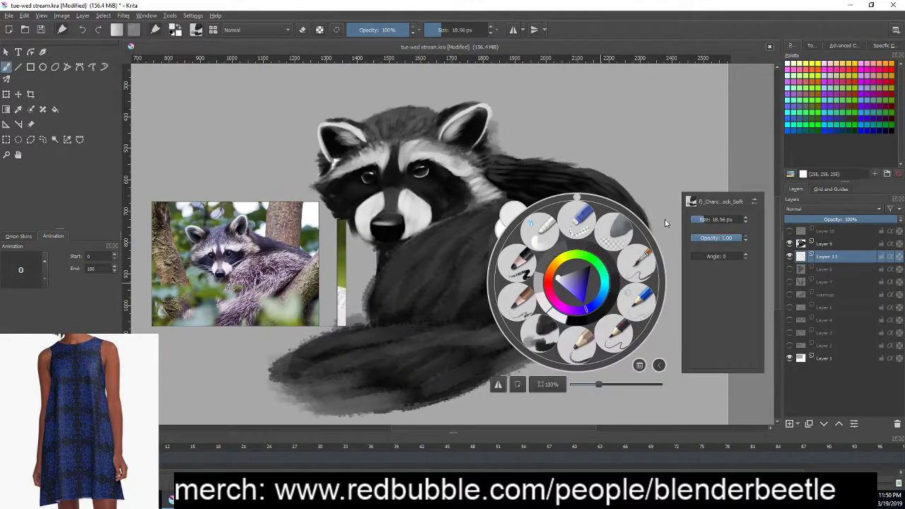
right_click(608, 311)
right_click(577, 293)
right_click(569, 297)
right_click(562, 300)
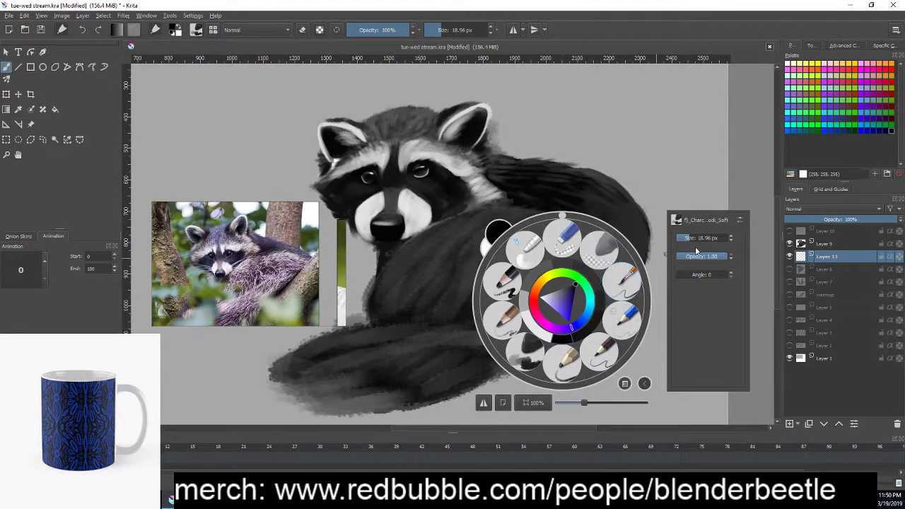
left_click(708, 238)
- Paint thick black branches toward the lower right and upper right behind the raccoon, undoing misfires
left_click(453, 375)
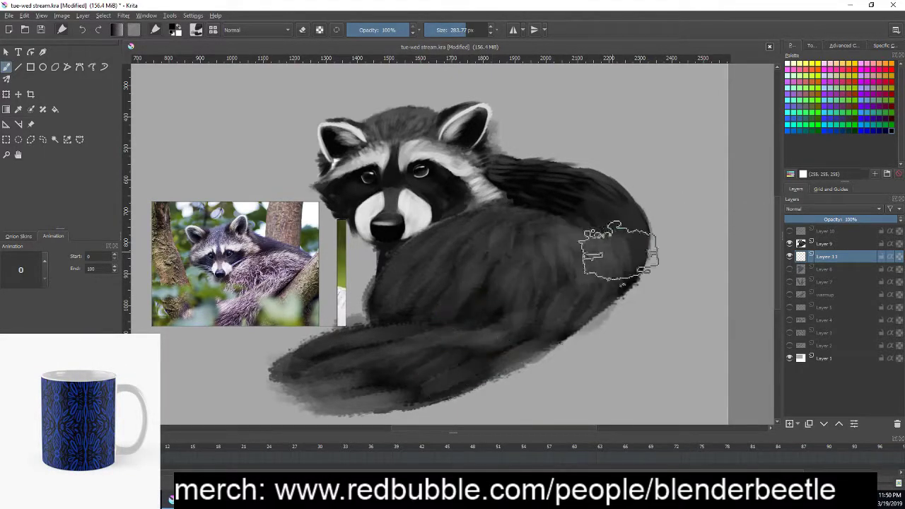
left_click_drag(615, 258, 637, 382)
key("ctrl+z")
left_click_drag(640, 265, 700, 212)
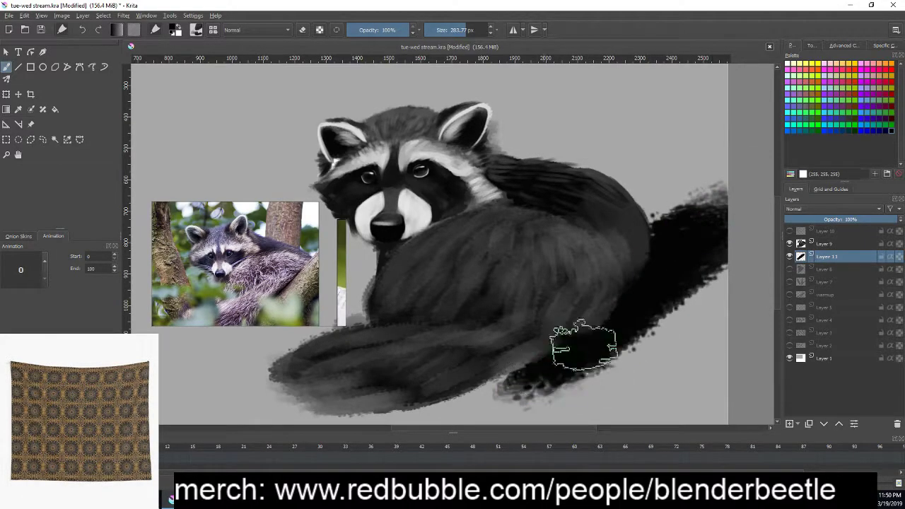
left_click_drag(616, 309, 698, 399)
mouse_move(558, 227)
left_mouse_down()
mouse_move(552, 79)
mouse_move(605, 237)
left_mouse_up()
key("ctrl+z")
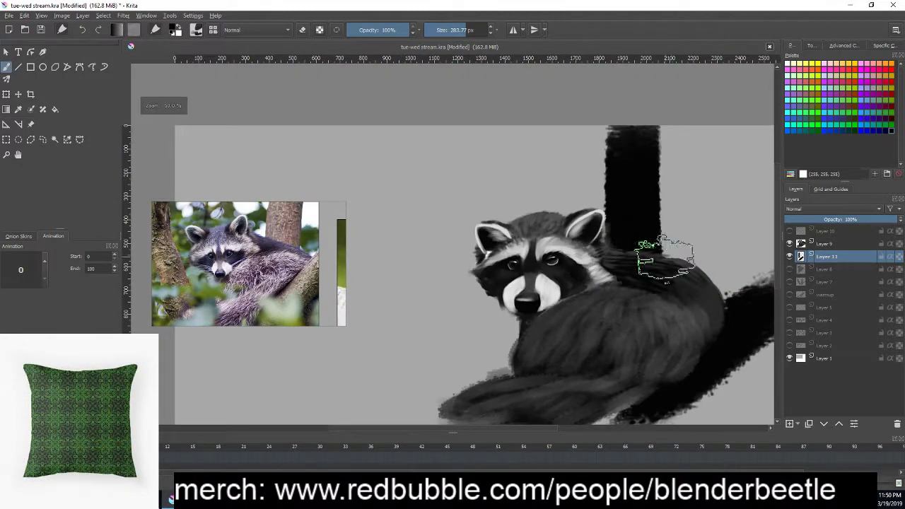
scroll(657, 269, "down", 2)
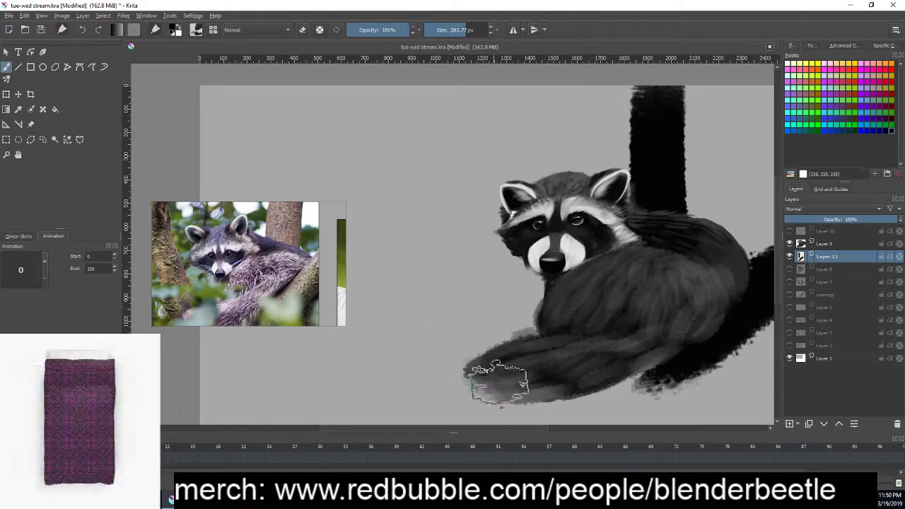
left_click_drag(496, 379, 354, 184)
left_click_drag(339, 135, 453, 315)
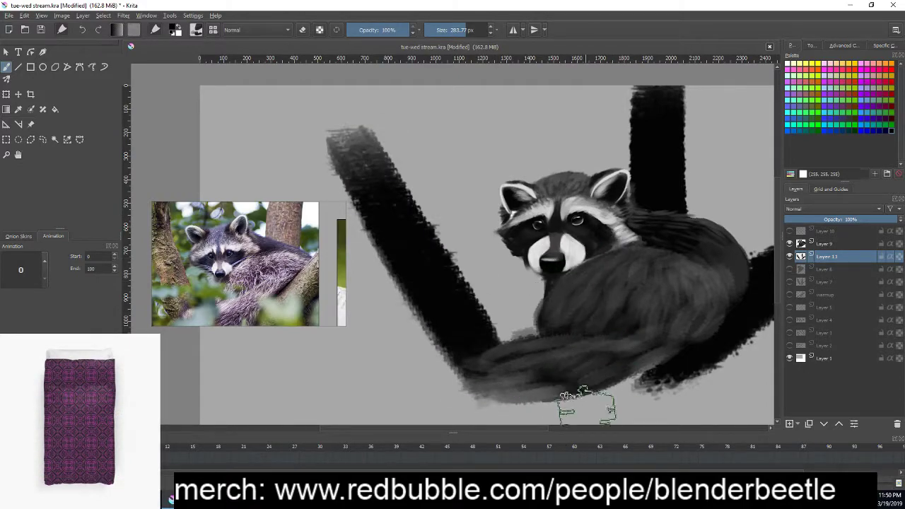
key("ctrl+z")
key("ctrl+z")
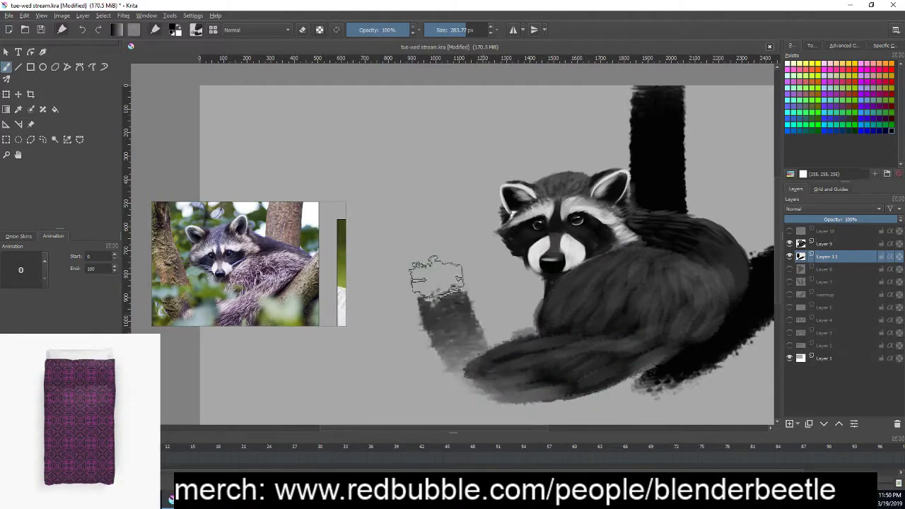
- Add a thick diagonal branch on the left, darken the fork, and widen the upper right branch
mouse_move(495, 397)
left_mouse_down()
mouse_move(389, 134)
mouse_move(488, 368)
left_mouse_up()
mouse_move(677, 323)
left_mouse_down()
mouse_move(640, 280)
mouse_move(537, 368)
mouse_move(647, 313)
mouse_move(612, 354)
mouse_move(639, 305)
mouse_move(501, 364)
mouse_move(471, 347)
left_mouse_up()
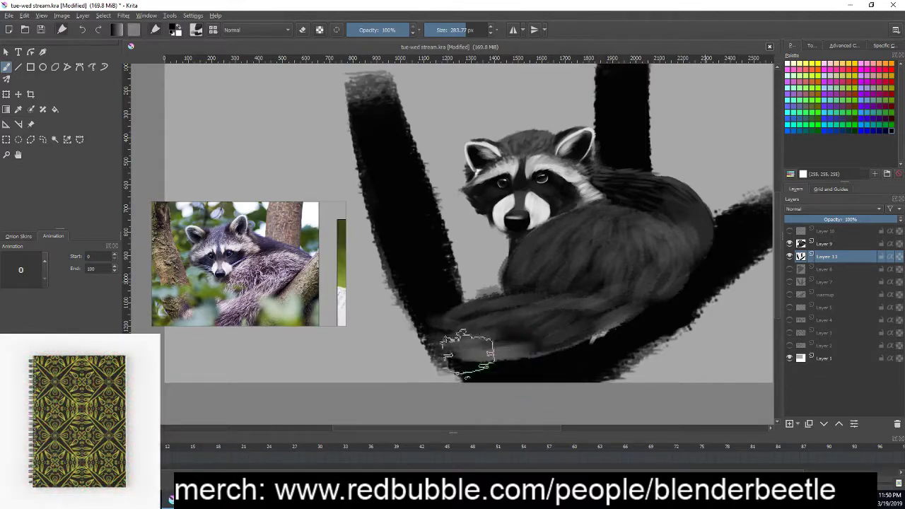
mouse_move(437, 306)
left_mouse_down()
mouse_move(542, 404)
mouse_move(521, 370)
mouse_move(466, 357)
mouse_move(384, 202)
mouse_move(396, 166)
mouse_move(394, 186)
mouse_move(448, 322)
left_mouse_up()
left_click_drag(644, 325, 588, 347)
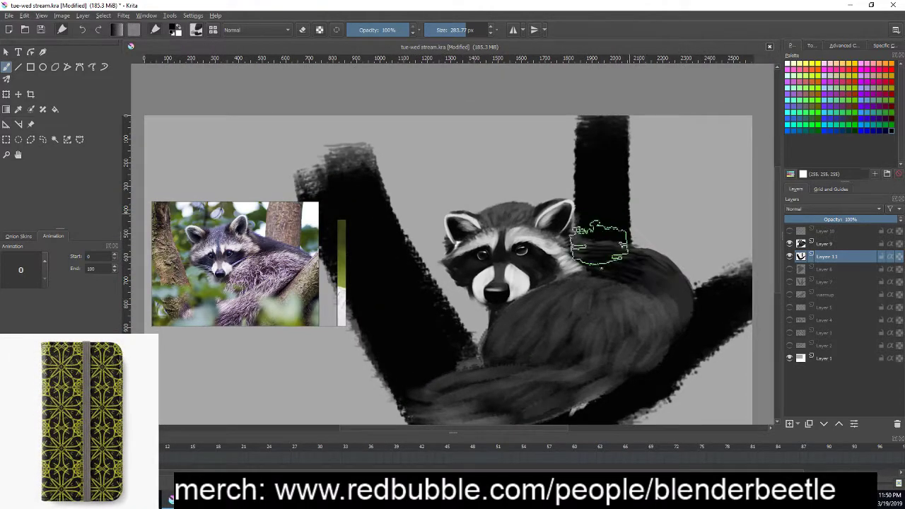
mouse_move(602, 247)
left_mouse_down()
mouse_move(599, 212)
mouse_move(630, 181)
mouse_move(633, 106)
mouse_move(612, 151)
mouse_move(619, 200)
left_mouse_up()
key("ctrl+z")
key("ctrl+z")
key("ctrl+z")
key("ctrl+z")
key("ctrl+z")
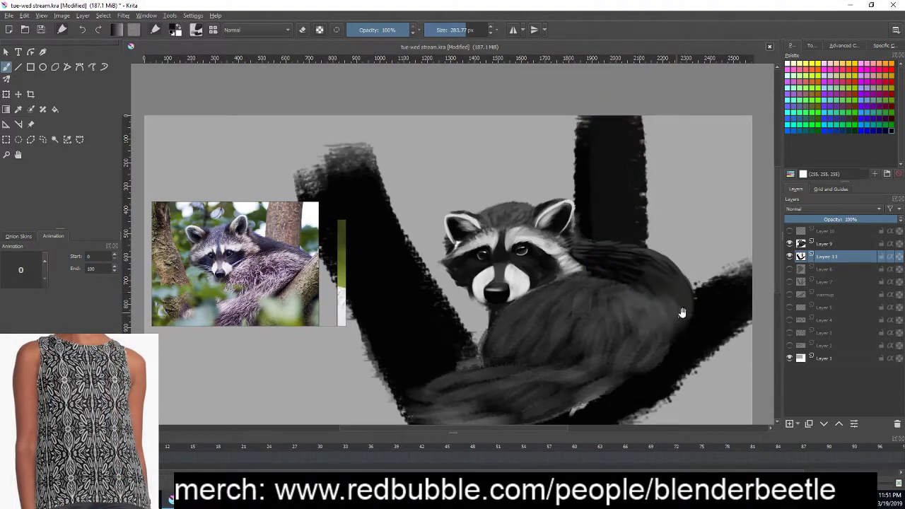
left_click_drag(686, 314, 677, 289)
- Pick a smaller brush from the quick brush palette for shading the branches
right_click(699, 269)
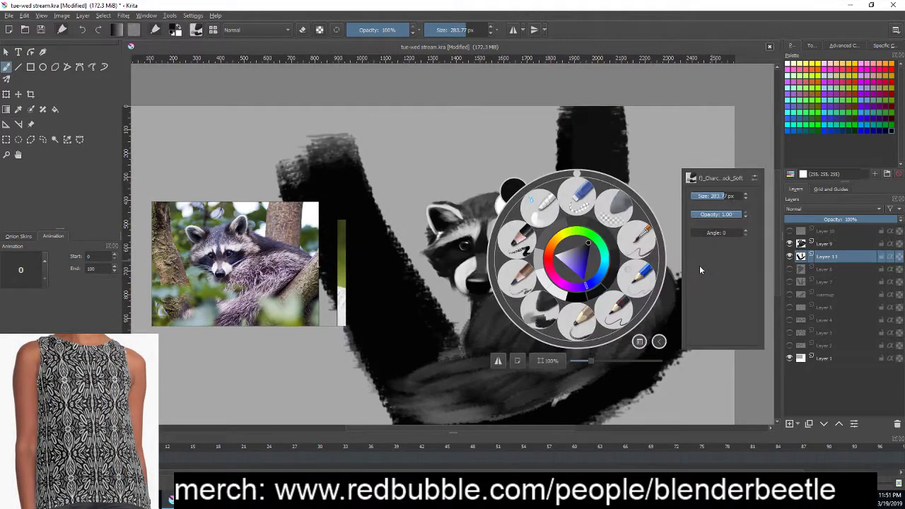
right_click(724, 130)
right_click(577, 184)
right_click(604, 147)
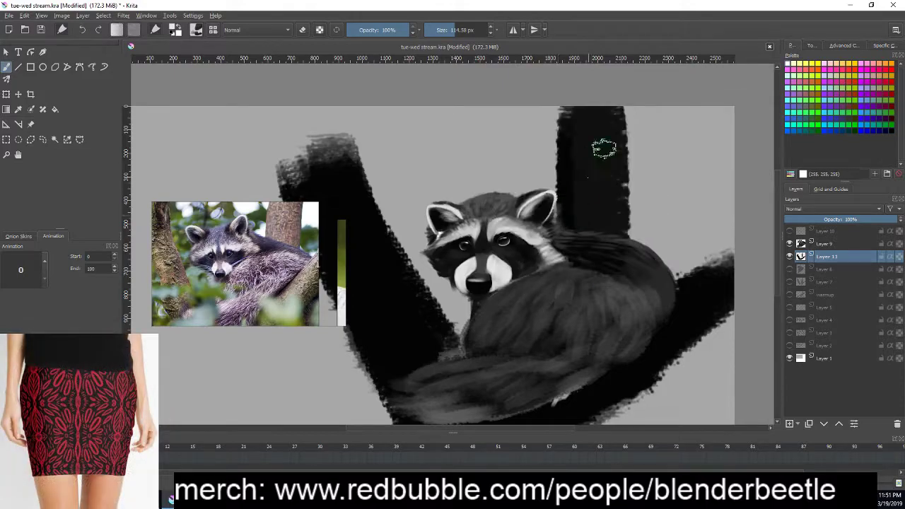
- Paint grey stripes down the upper-right branch, undoing and repainting them until they look right
left_click_drag(605, 237, 612, 120)
key("ctrl+z")
mouse_move(614, 237)
left_mouse_down()
mouse_move(612, 111)
mouse_move(616, 239)
left_mouse_up()
key("ctrl+z")
key("ctrl+z")
left_click_drag(607, 111, 614, 237)
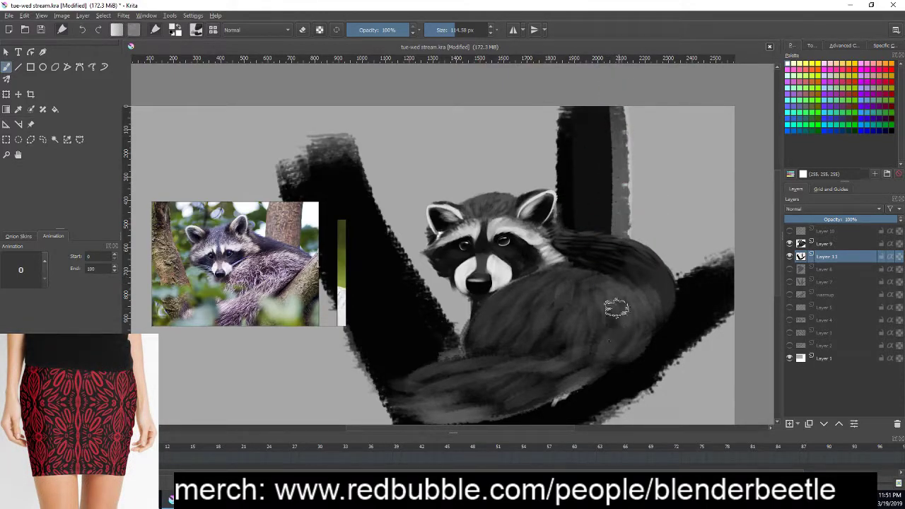
- Shade a grey stripe down the left branch and lighten its diagonal highlight
key("ctrl+z")
mouse_move(570, 92)
left_mouse_down()
mouse_move(570, 230)
mouse_move(580, 212)
left_mouse_up()
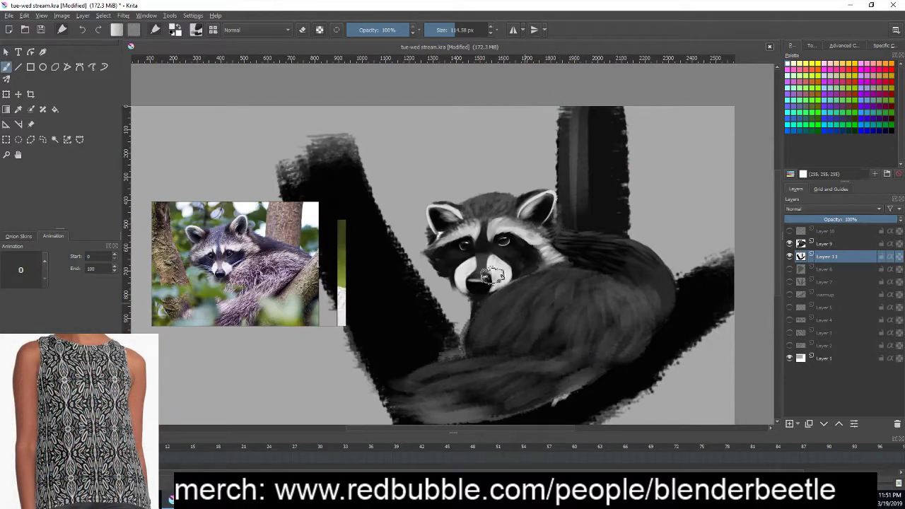
left_click_drag(345, 152, 446, 332)
key("ctrl+z")
mouse_move(337, 153)
left_mouse_down()
mouse_move(455, 360)
mouse_move(453, 351)
left_mouse_up()
left_click_drag(679, 290, 730, 261)
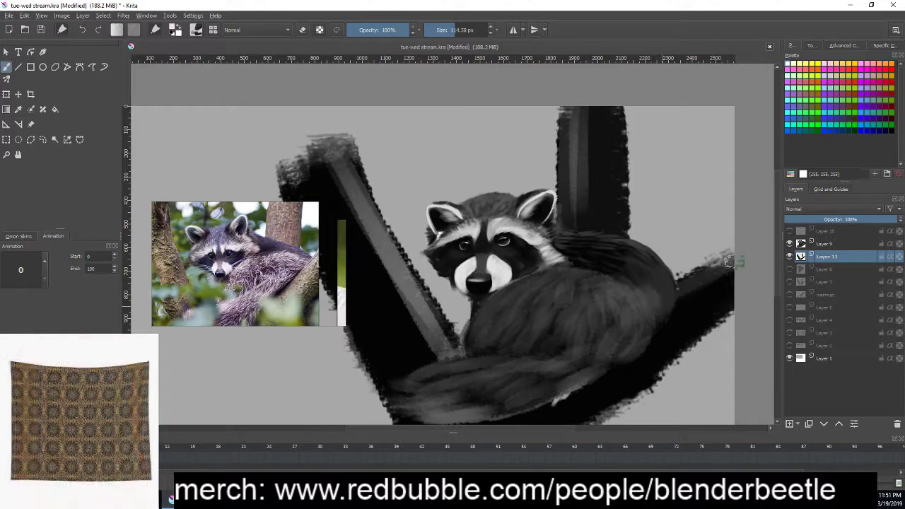
mouse_move(622, 355)
left_mouse_down()
mouse_move(661, 337)
mouse_move(657, 348)
left_mouse_up()
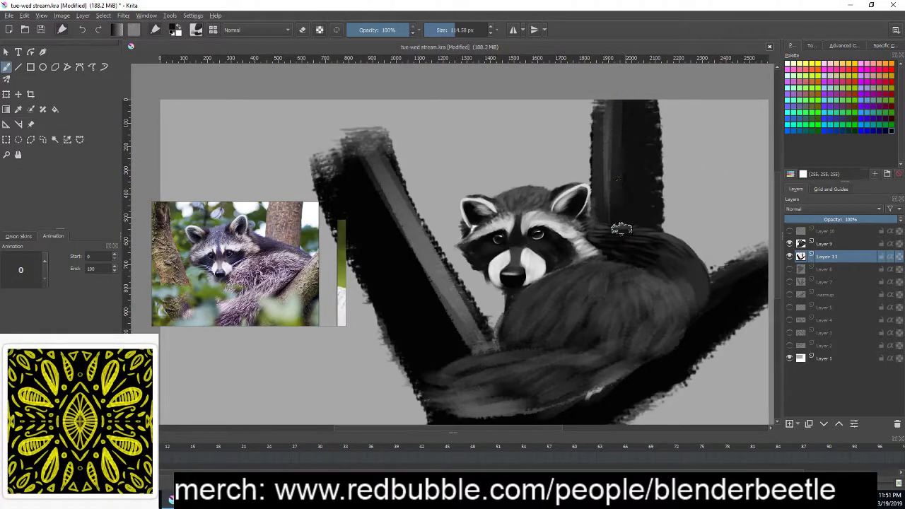
- Sample the branch grey and darken the diagonal branch with long streaky strokes
left_click(408, 238, "ctrl")
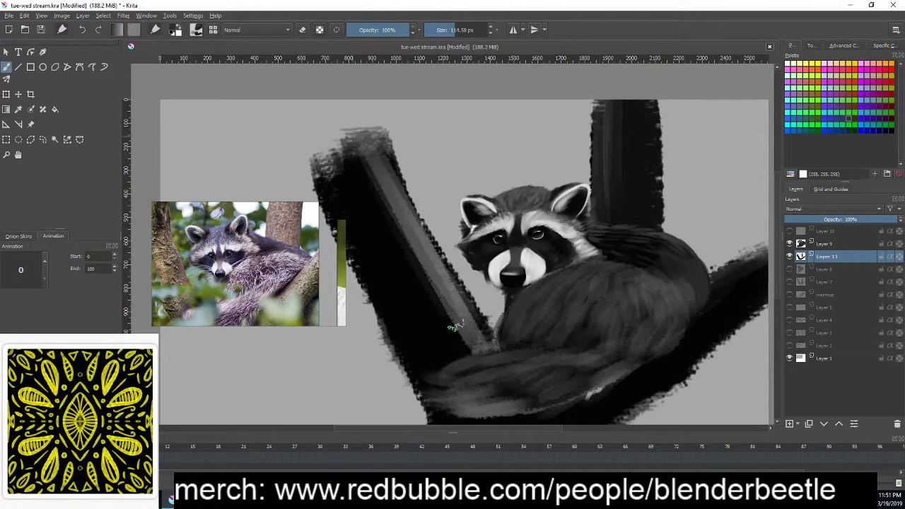
mouse_move(461, 358)
left_mouse_down()
mouse_move(364, 168)
mouse_move(453, 336)
left_mouse_up()
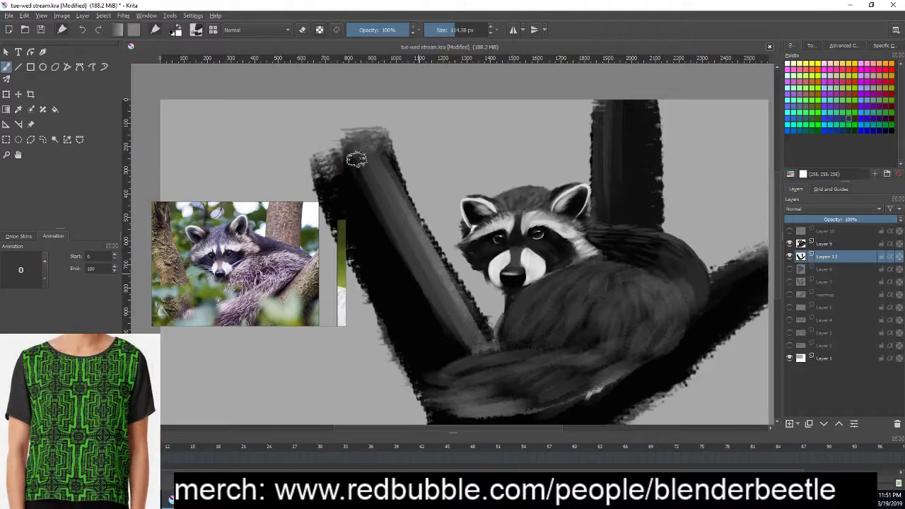
mouse_move(351, 152)
left_mouse_down()
mouse_move(441, 330)
mouse_move(426, 323)
left_mouse_up()
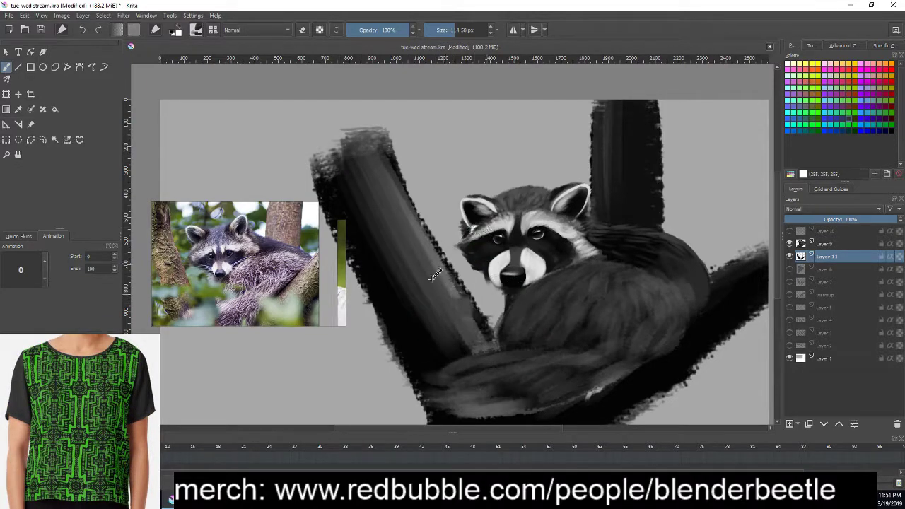
left_click_drag(370, 147, 481, 325)
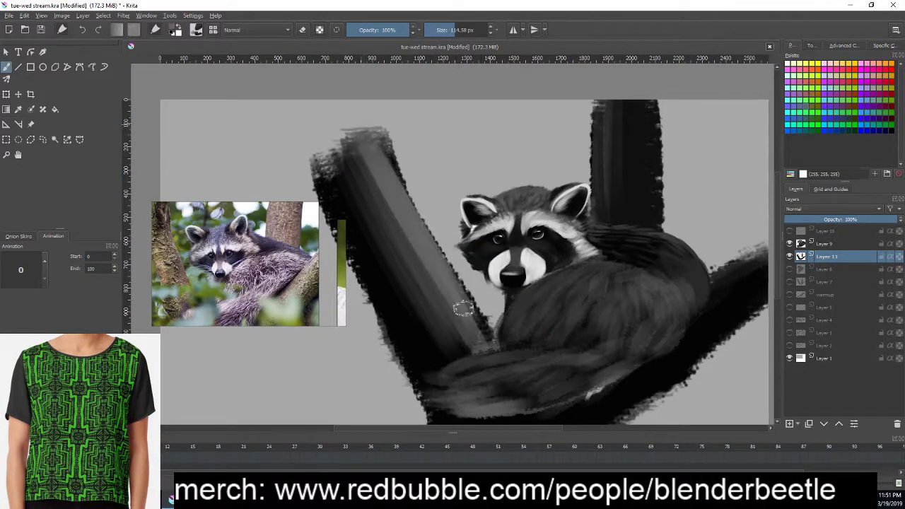
left_click_drag(368, 183, 457, 336)
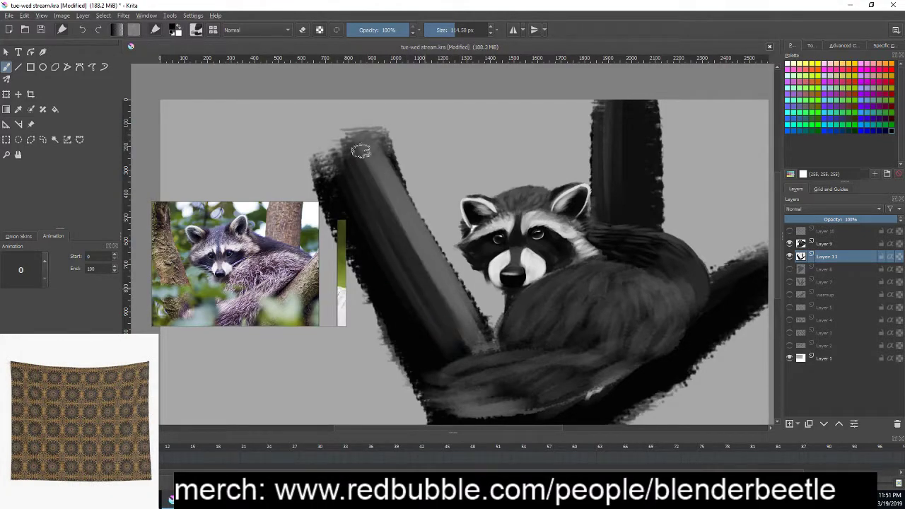
left_click_drag(361, 150, 442, 318)
left_click_drag(411, 237, 461, 313)
left_click_drag(363, 139, 459, 342)
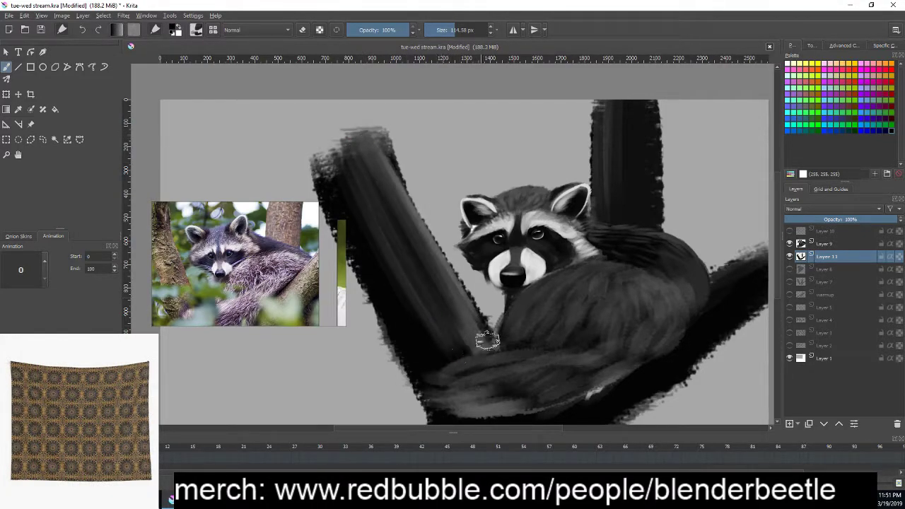
- Zoom out to check the branch shading, then zoom back in
scroll(435, 300, "down", 2)
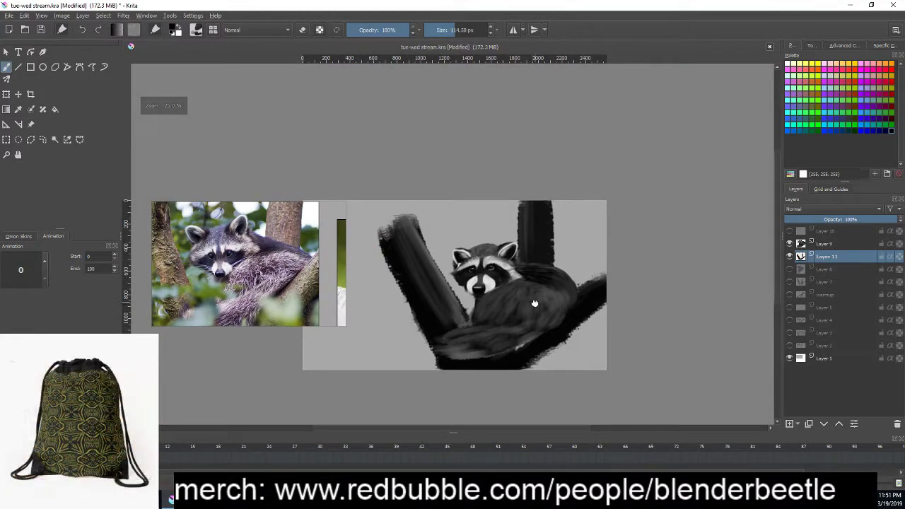
left_click_drag(534, 300, 560, 282)
scroll(535, 315, "up", 1)
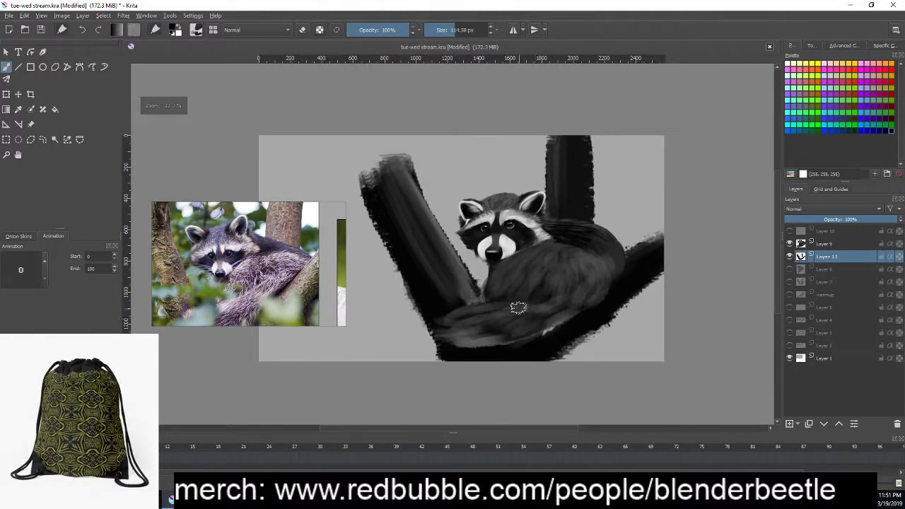
scroll(515, 307, "up", 1)
scroll(546, 318, "up", 1)
scroll(530, 317, "up", 1)
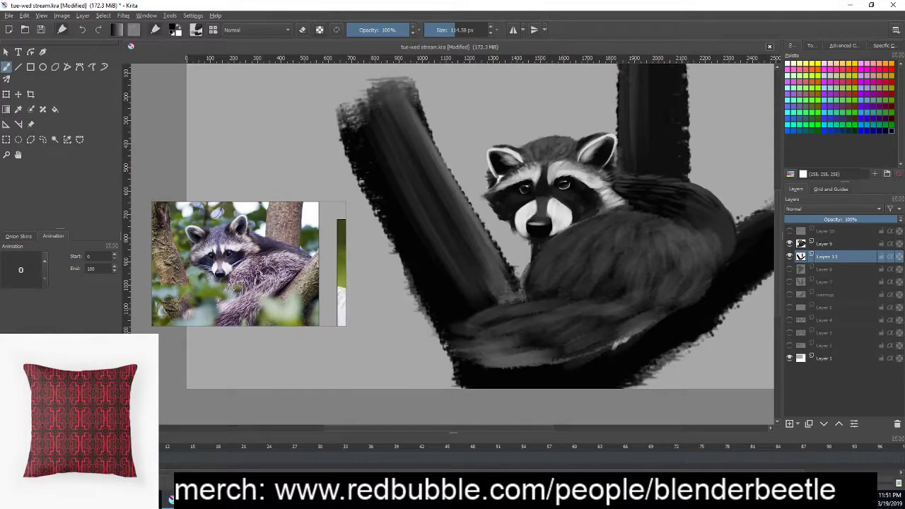
left_click(170, 499)
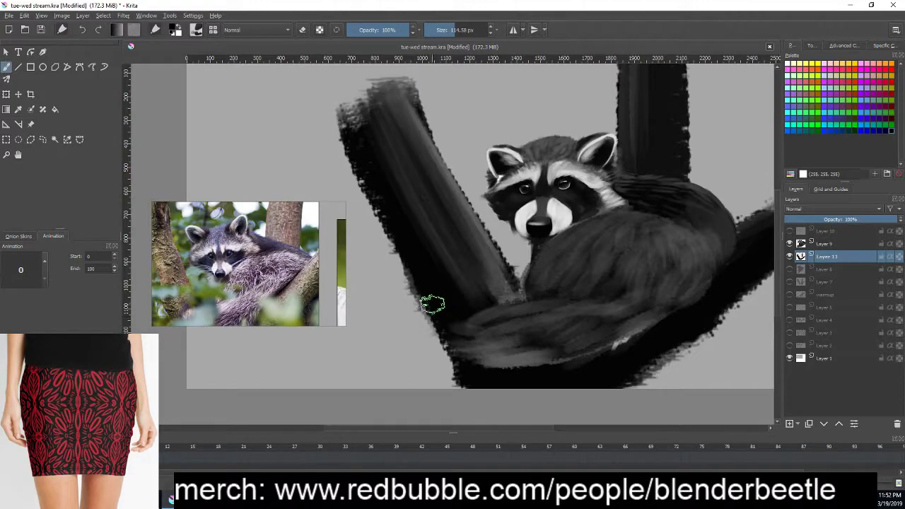
scroll(433, 304, "down", 5)
scroll(420, 323, "up", 6)
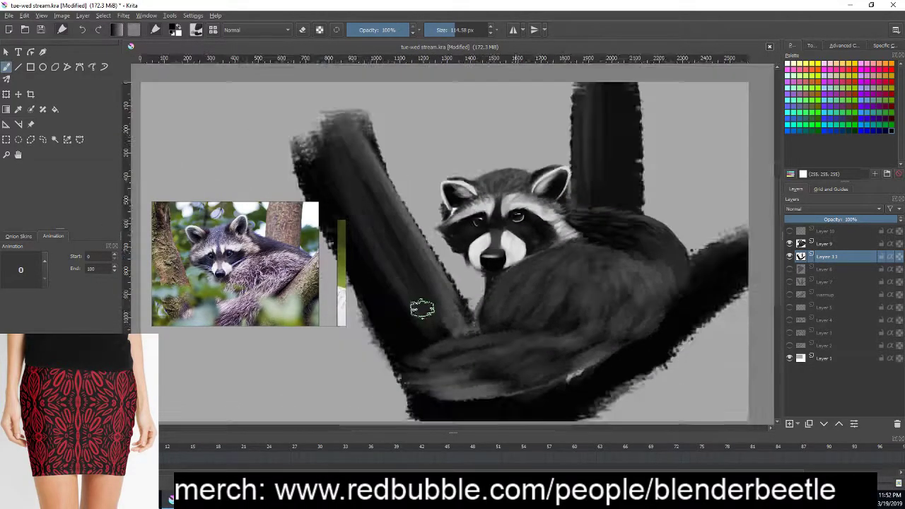
scroll(423, 309, "down", 2)
left_click(826, 245)
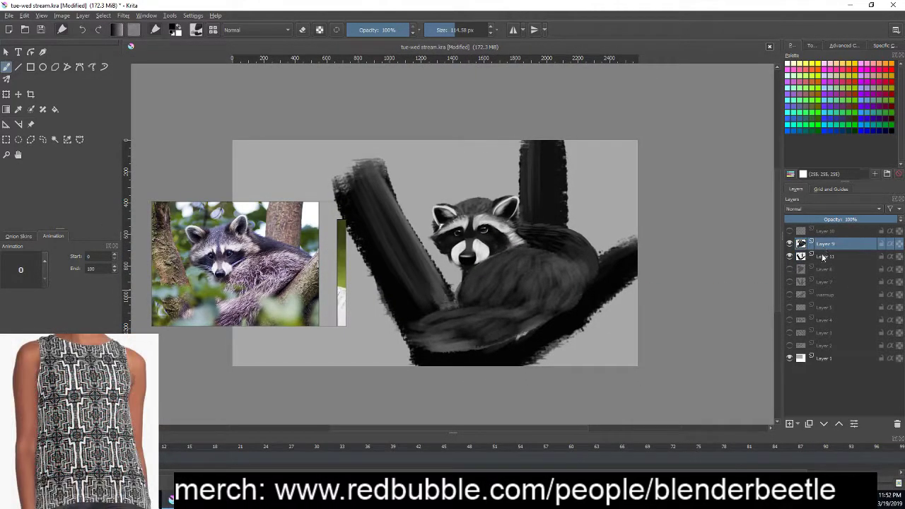
left_click(789, 244)
left_click(789, 243)
left_click(790, 257)
left_click(790, 256)
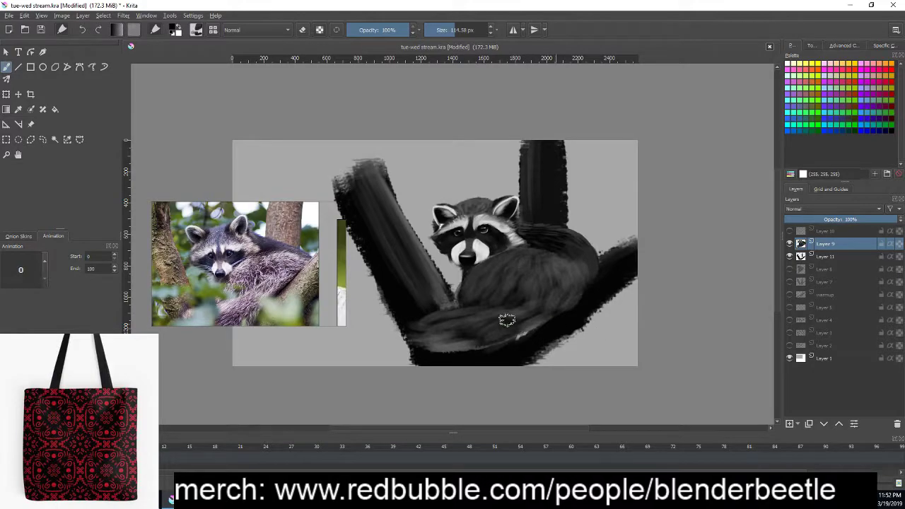
scroll(506, 322, "up", 2)
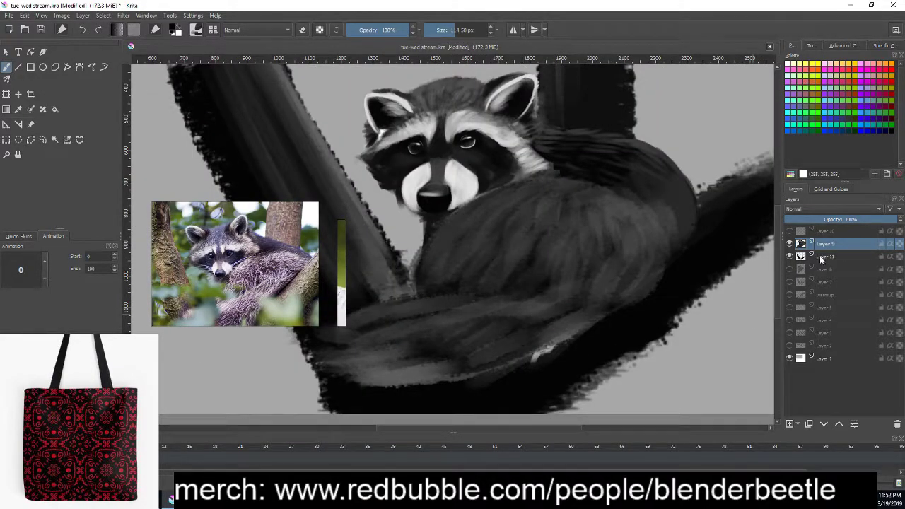
- Group Layer 9 and the other raccoon painting layer into a new group
right_click(830, 246)
left_click(793, 331)
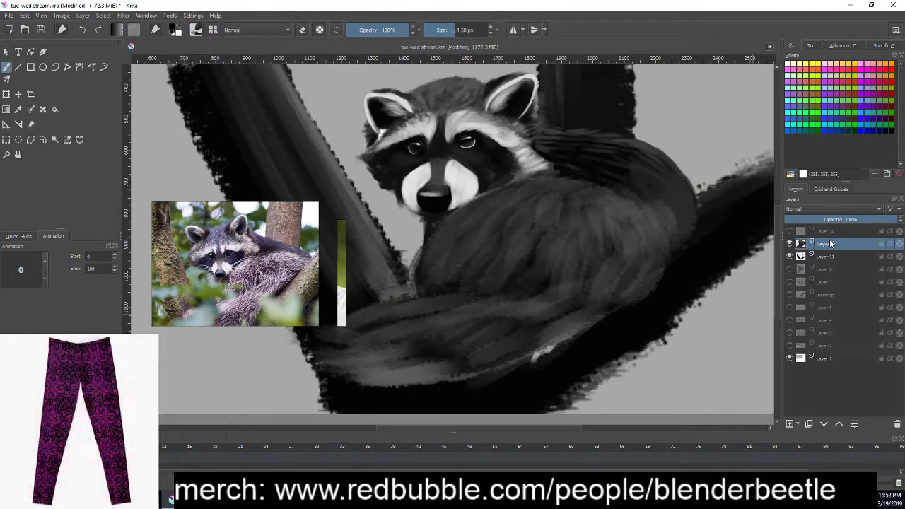
right_click(829, 251)
mouse_move(770, 355)
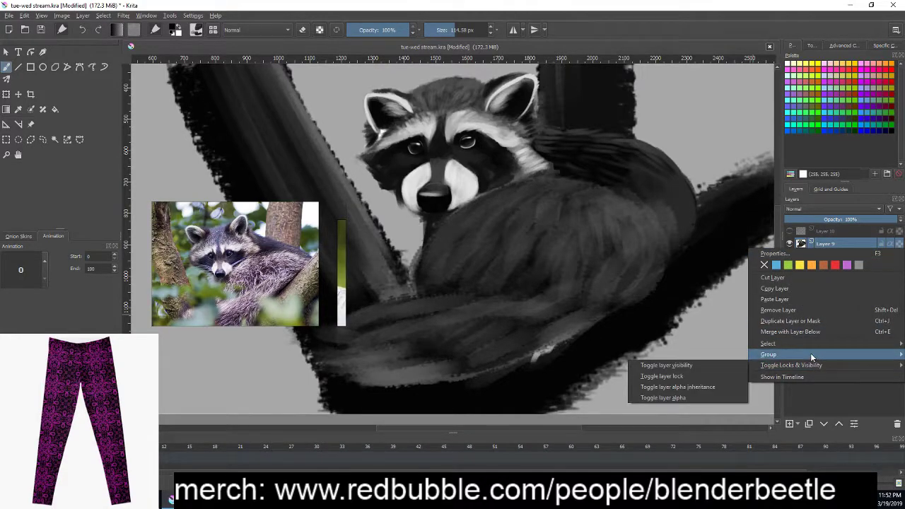
left_click(665, 353)
- Collapse the new Layer 12 group and rename it 'racoon'
left_click(812, 244)
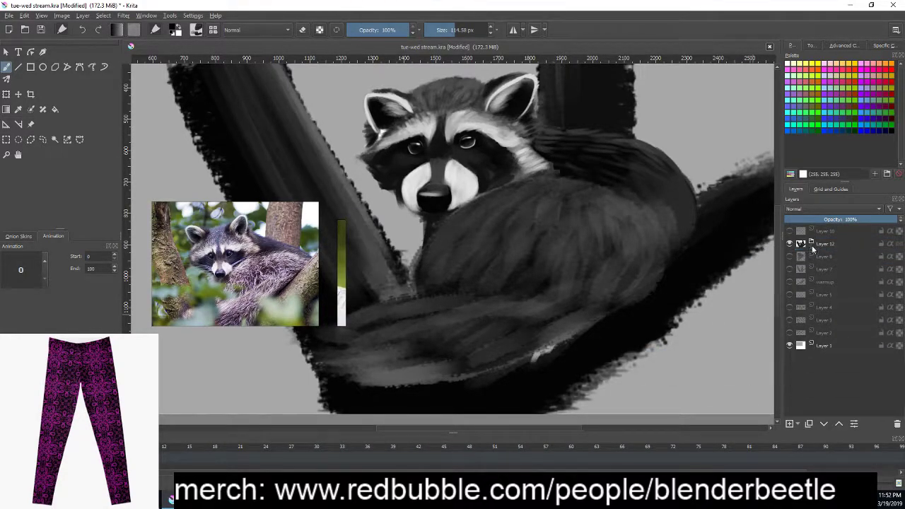
left_click(790, 231)
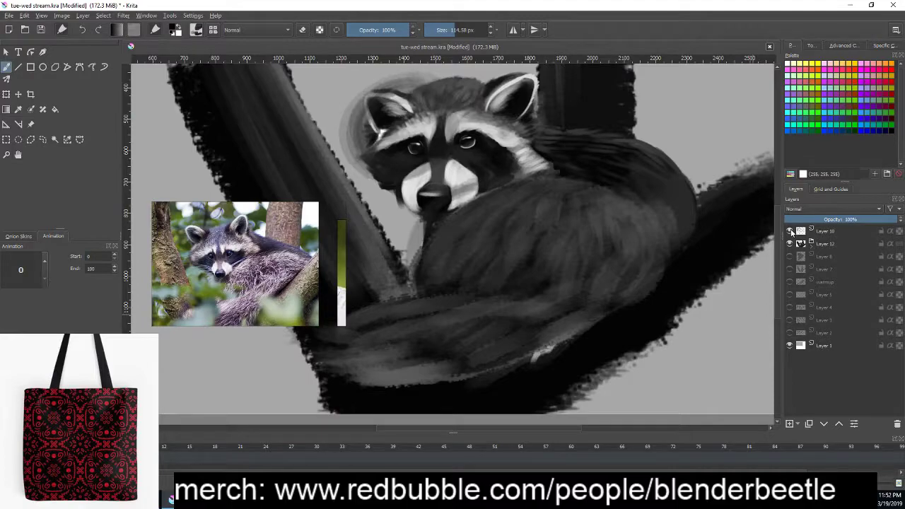
left_click(790, 231)
double_click(836, 244)
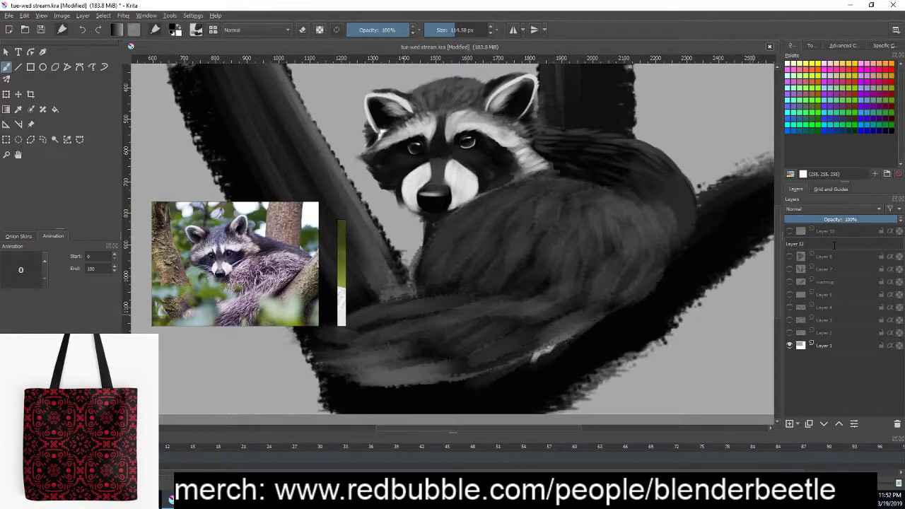
key("BackSpace")
type("m")
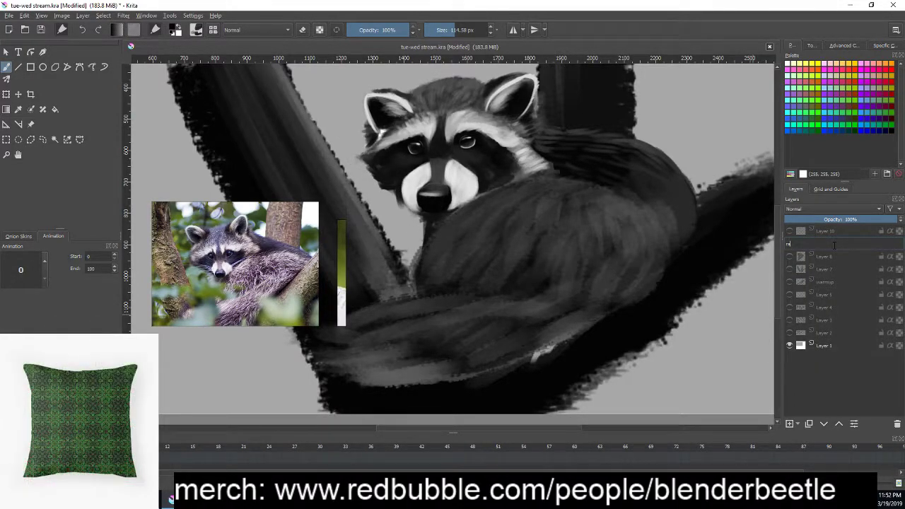
key("Return")
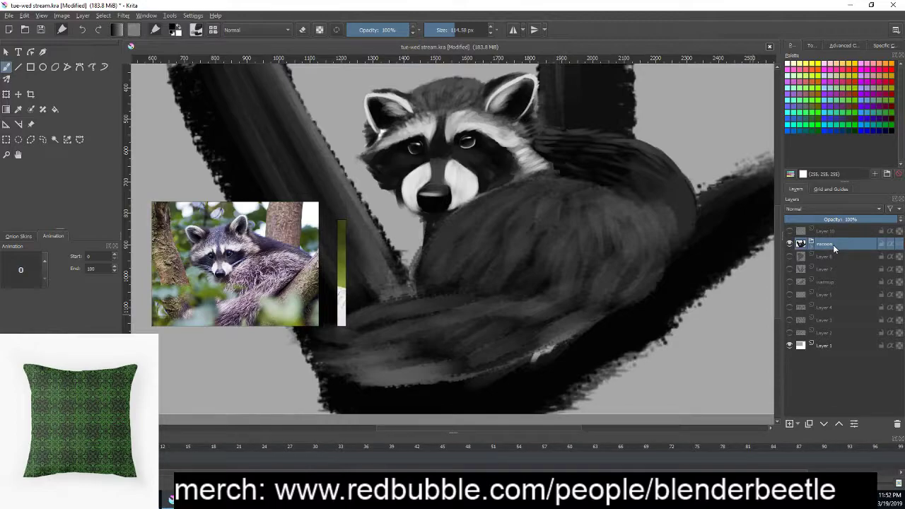
- Move the racoon group below Layer 7 and reveal the warmup bird sketch
left_click_drag(832, 245, 826, 273)
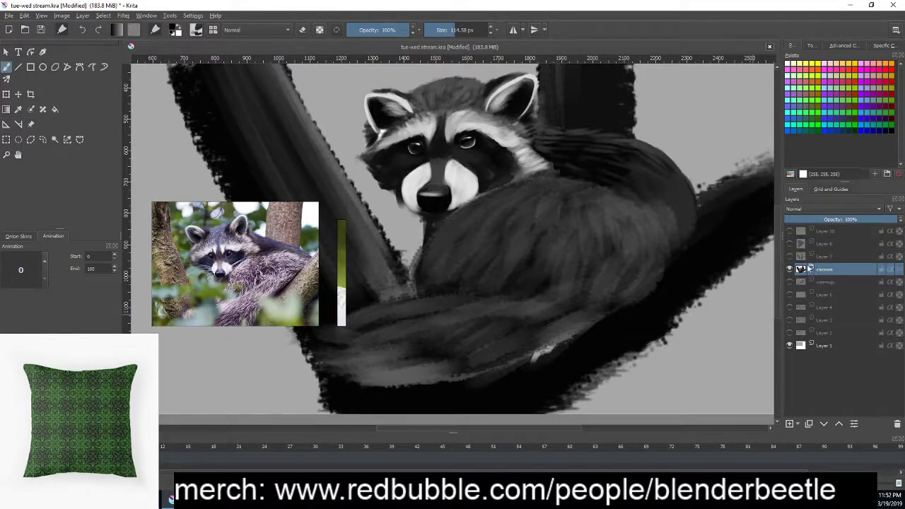
left_click(790, 282)
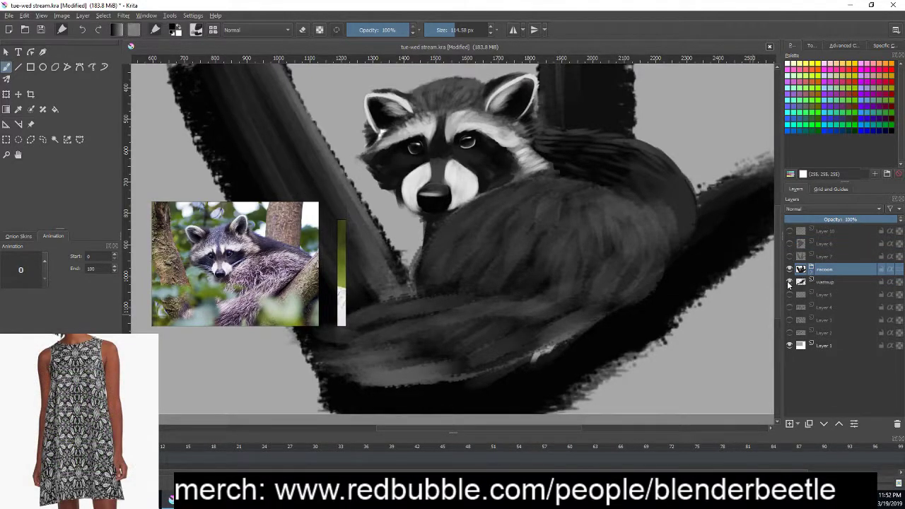
key("minus")
key("minus")
- Hide the racoon group and warmup sketch, then add a blank Layer 13 above Layer 8
left_click(790, 269)
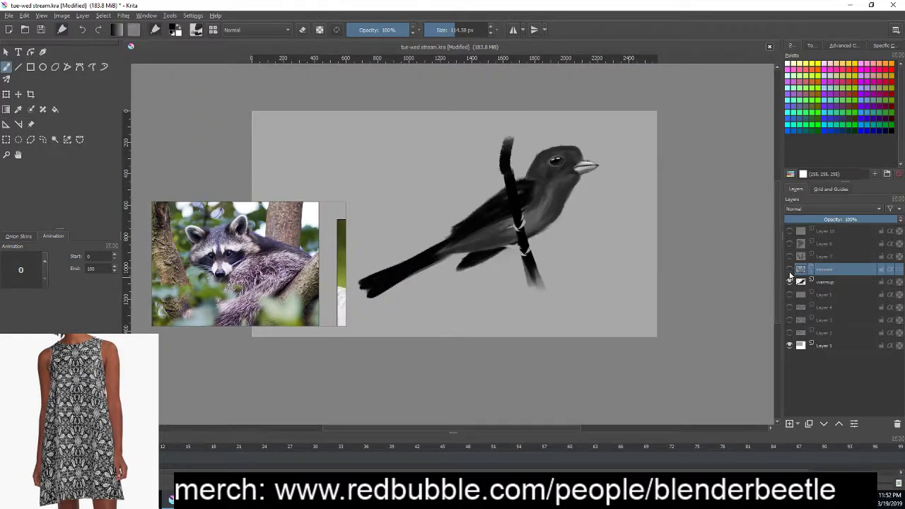
left_click(790, 270)
left_click(791, 281)
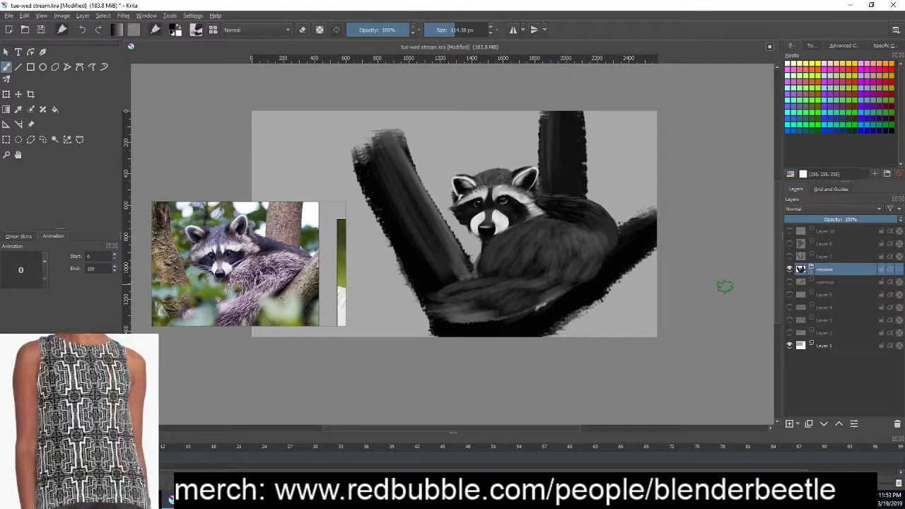
left_click(790, 269)
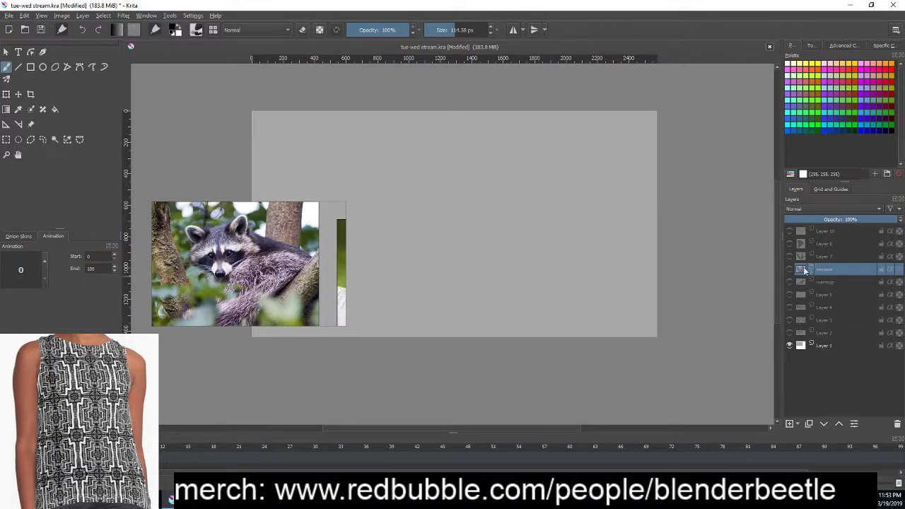
left_click(840, 243)
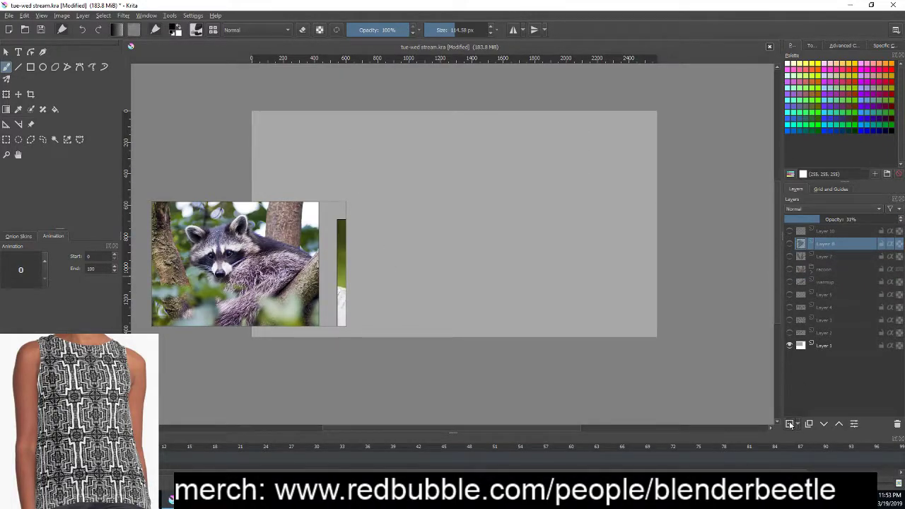
key("ctrl+v")
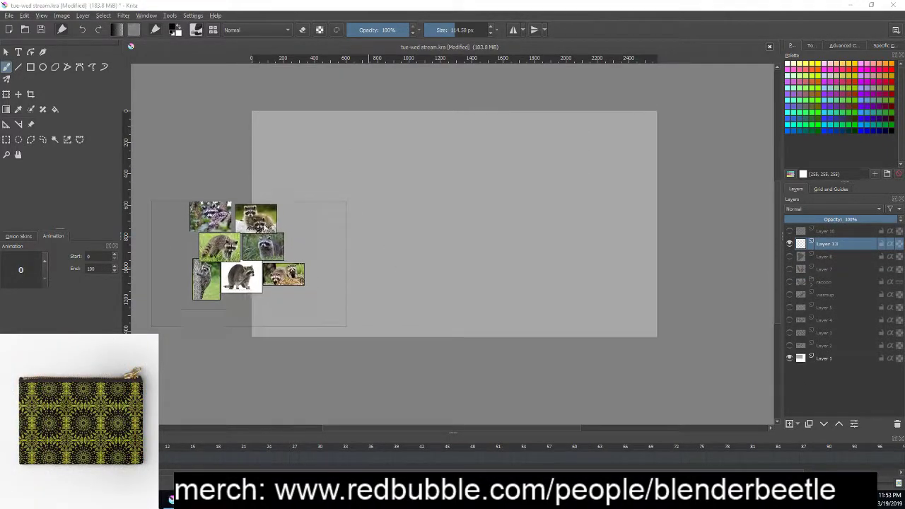
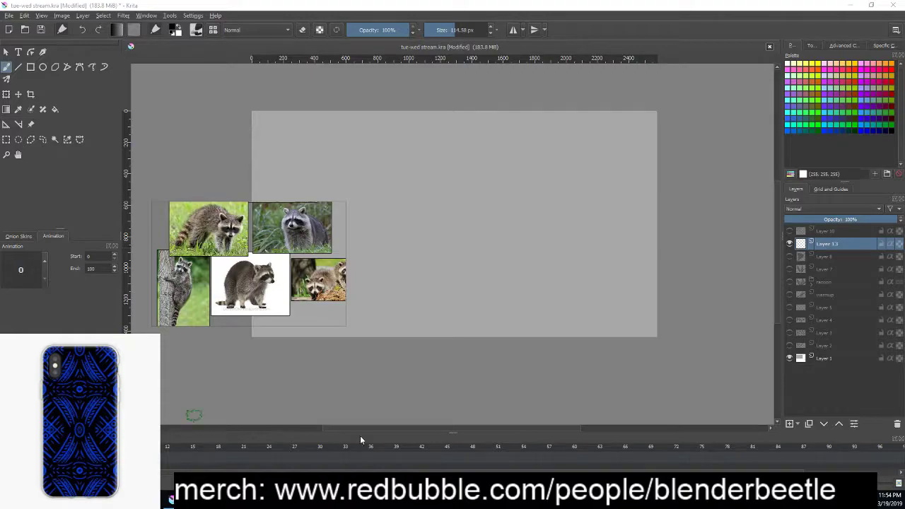
- Start loading a saved PureRef scene and browse to the Desktop > refs folder
right_click(305, 257)
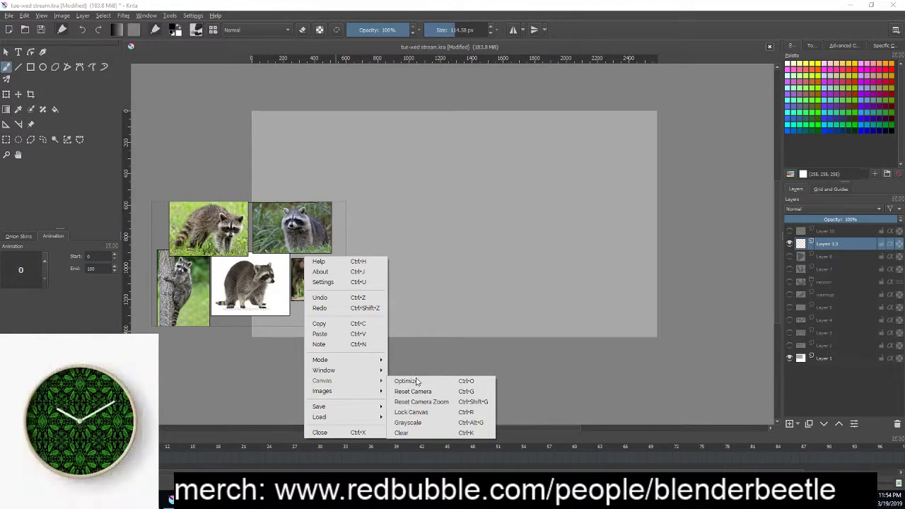
mouse_move(320, 418)
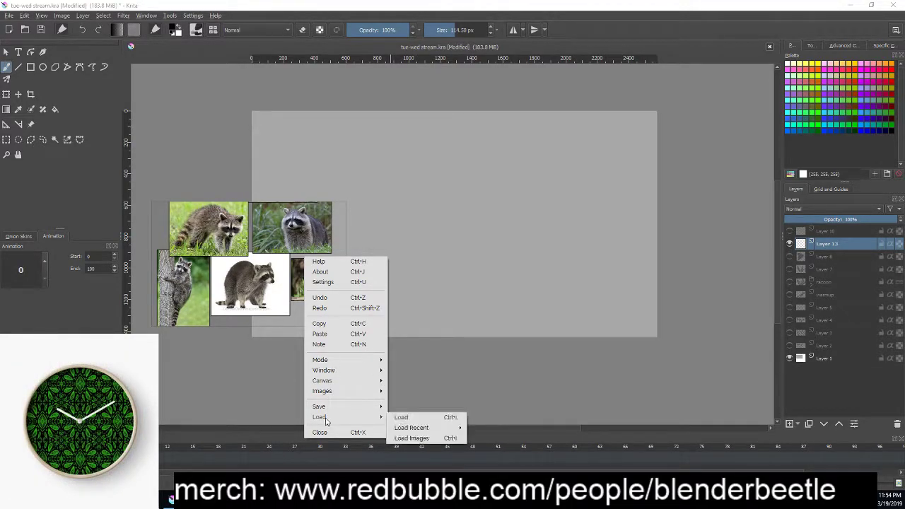
left_click(434, 418)
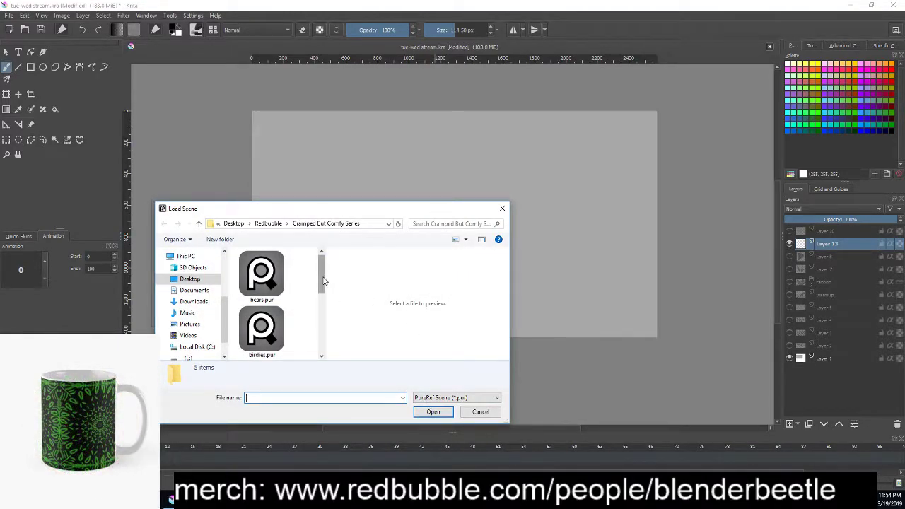
left_click_drag(324, 279, 311, 339)
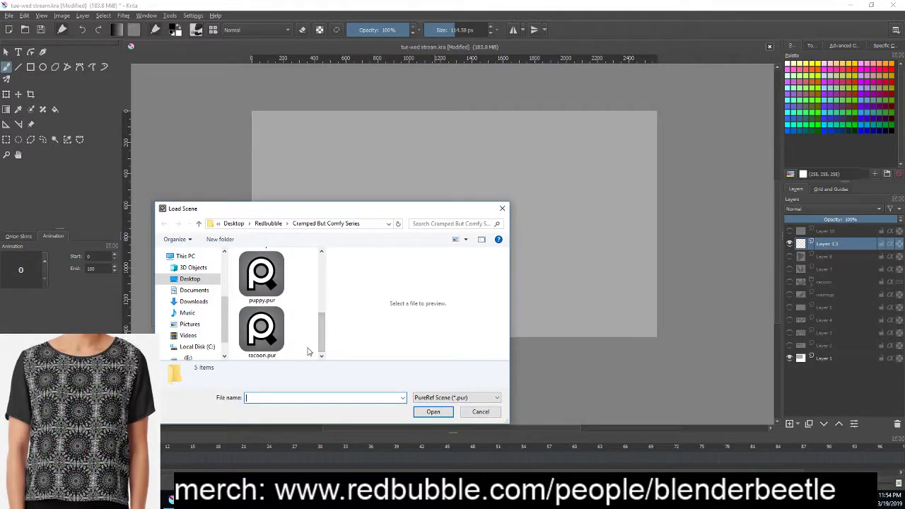
left_click_drag(322, 325, 322, 249)
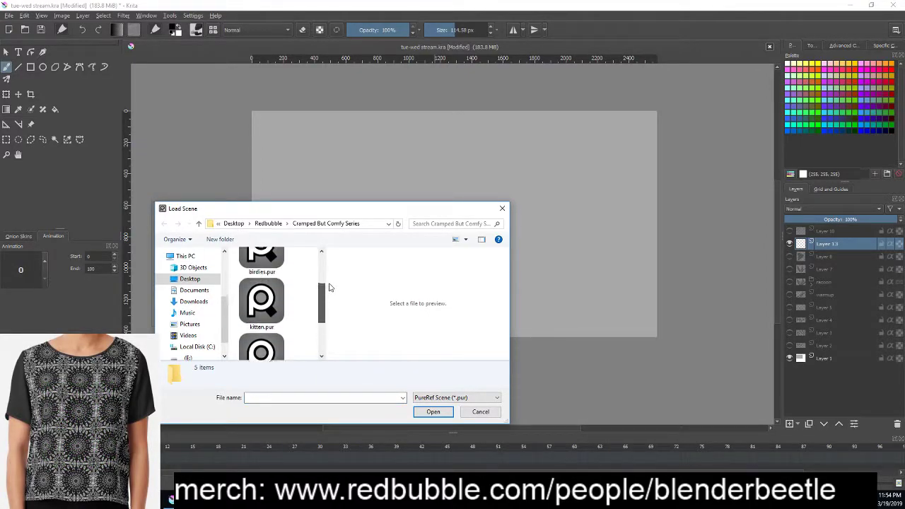
left_click(201, 280)
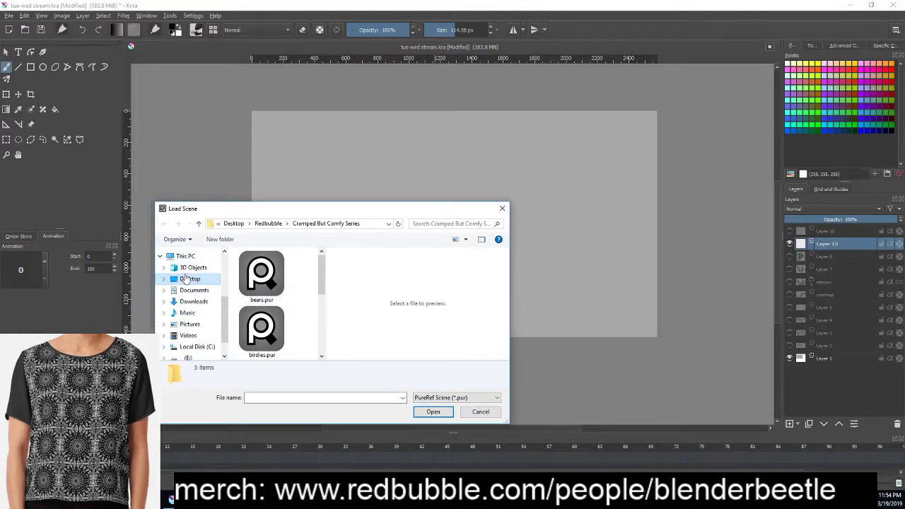
left_click_drag(321, 326, 320, 329)
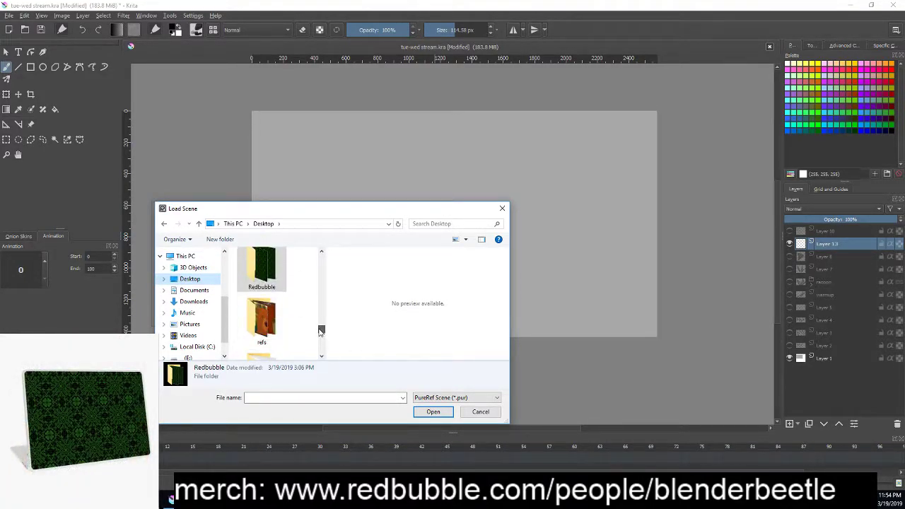
double_click(262, 322)
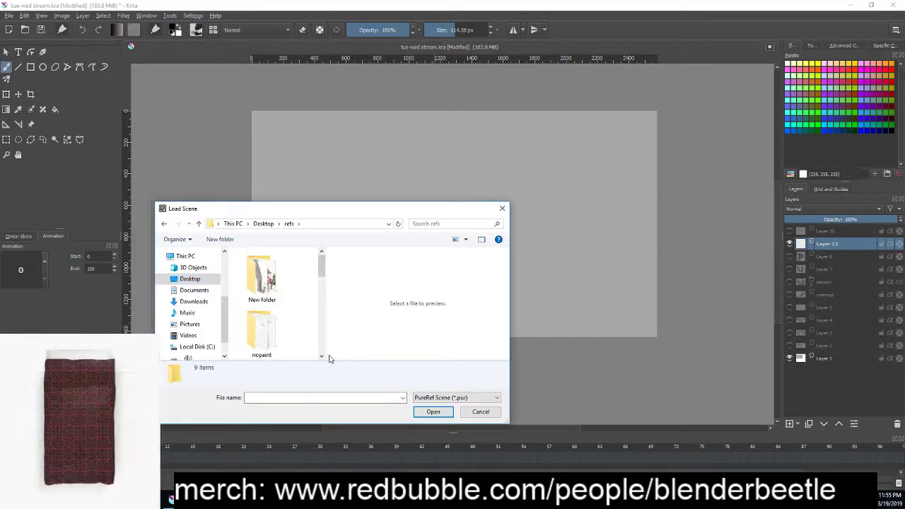
double_click(273, 289)
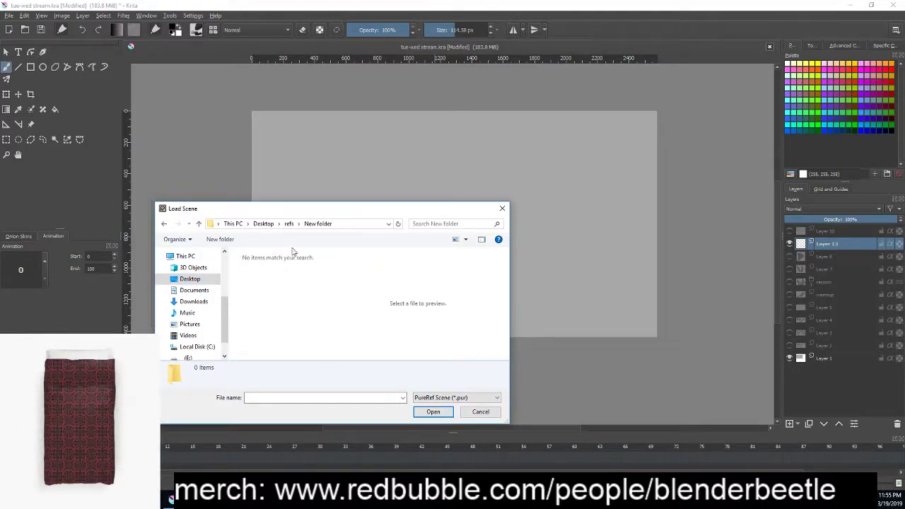
left_click(165, 224)
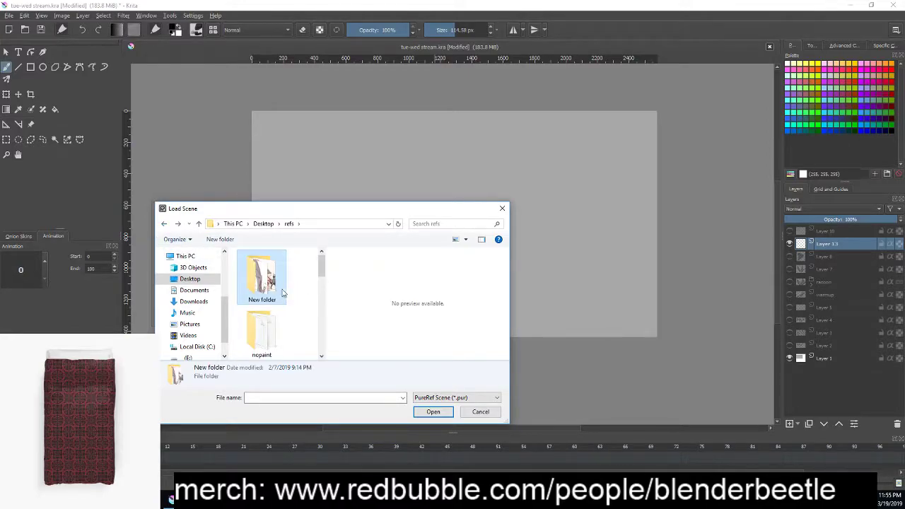
- Load the mushrooms.pur reference scene from the refs folder
left_click_drag(329, 346, 388, 345)
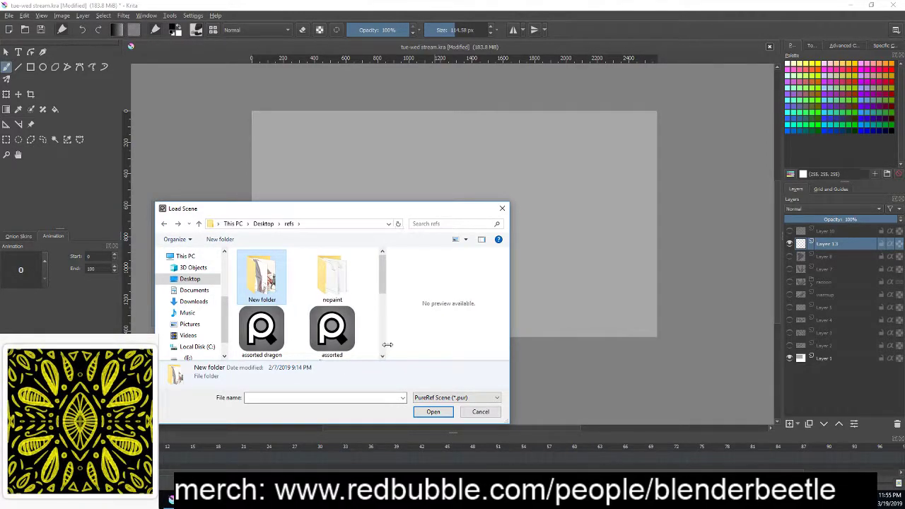
scroll(320, 317, "down", 2)
scroll(320, 325, "up", 2)
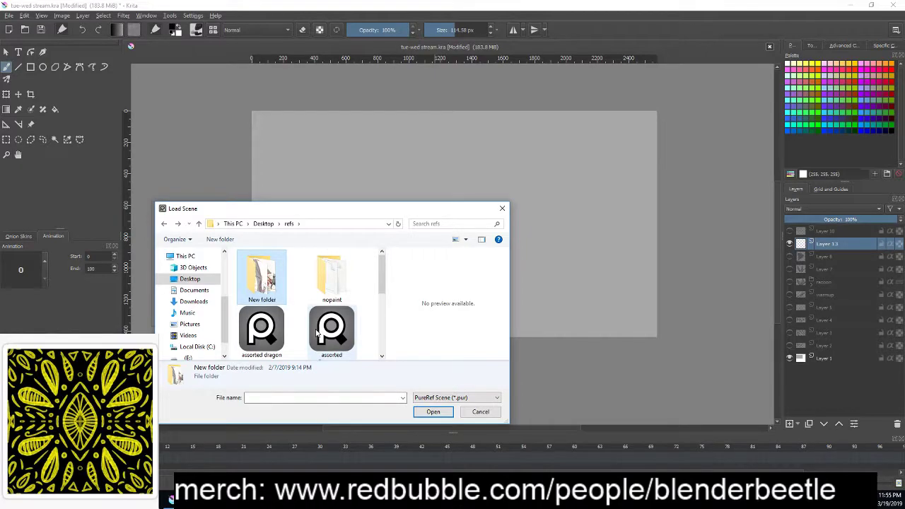
scroll(322, 336, "down", 2)
scroll(324, 350, "up", 1)
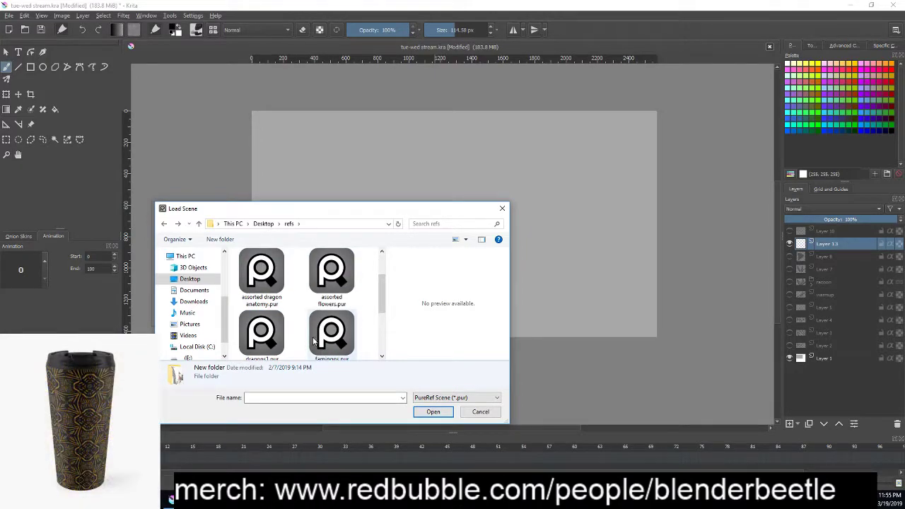
scroll(319, 345, "up", 1)
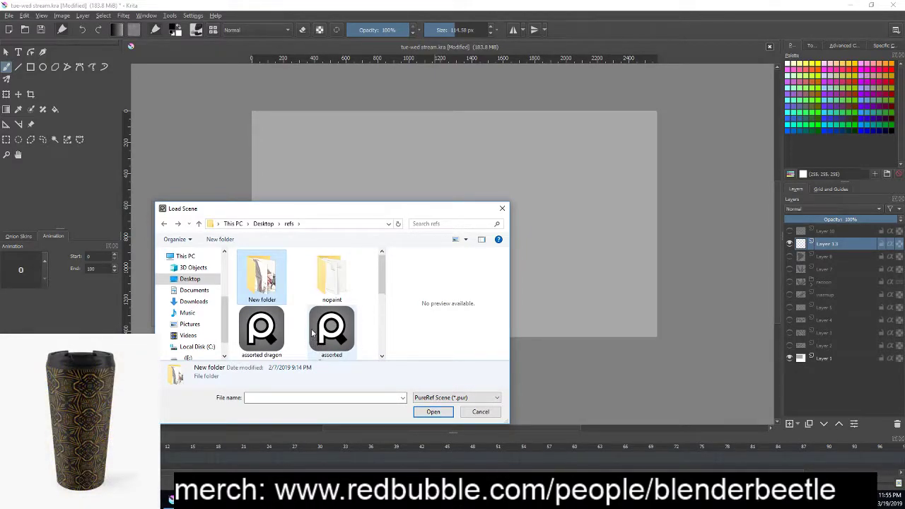
scroll(298, 334, "down", 1)
scroll(295, 335, "down", 2)
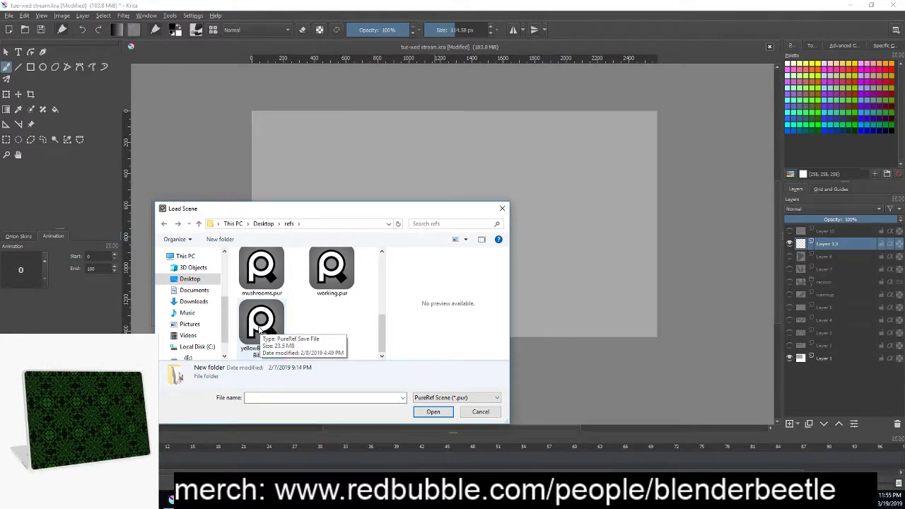
left_click(261, 275)
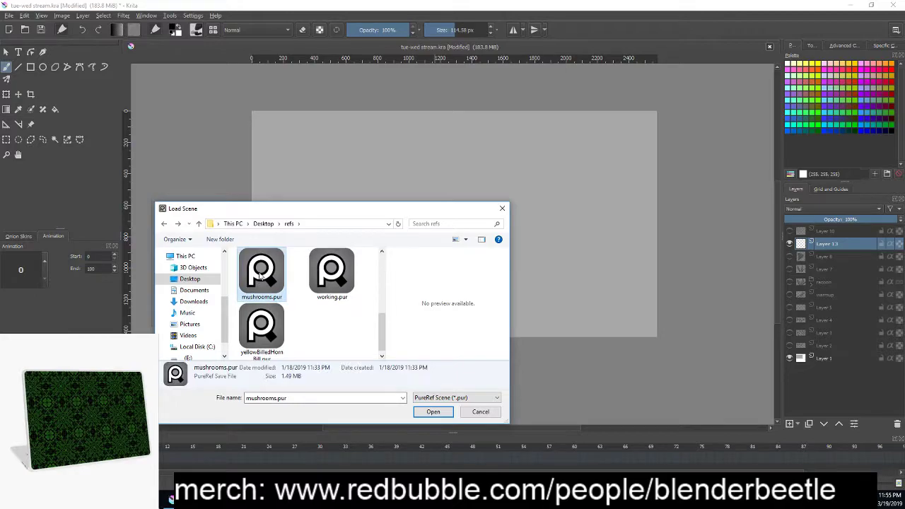
double_click(261, 275)
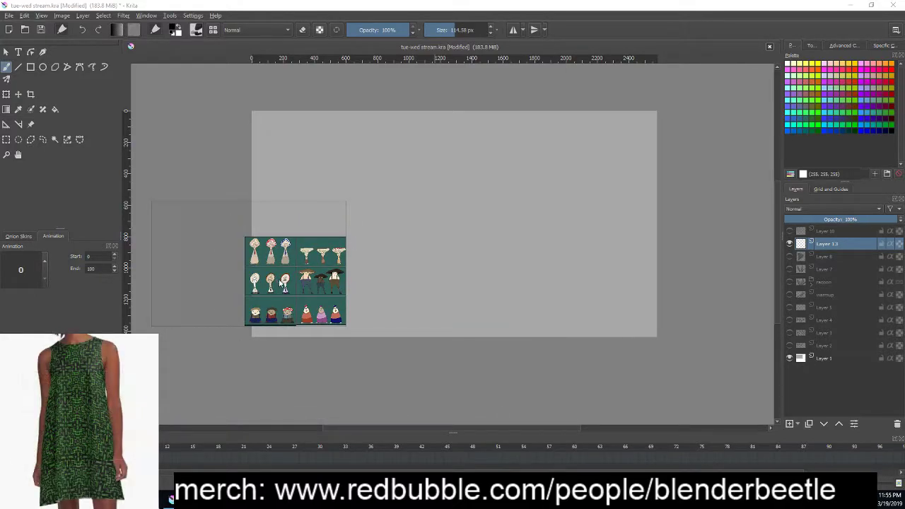
left_click_drag(280, 282, 237, 249)
scroll(237, 249, "up", 2)
scroll(237, 249, "up", 4)
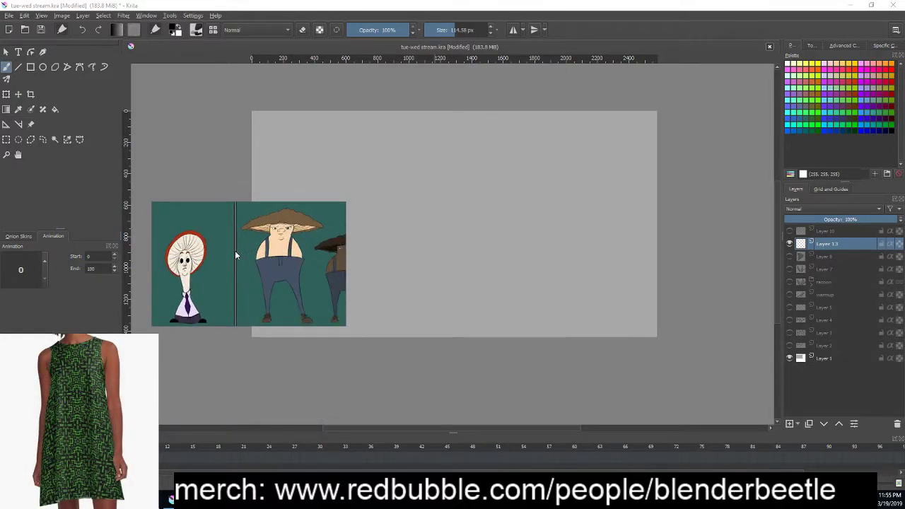
scroll(237, 254, "down", 2)
- Load the assorted flowers.pur reference scene in place of the mushroom board
right_click(288, 276)
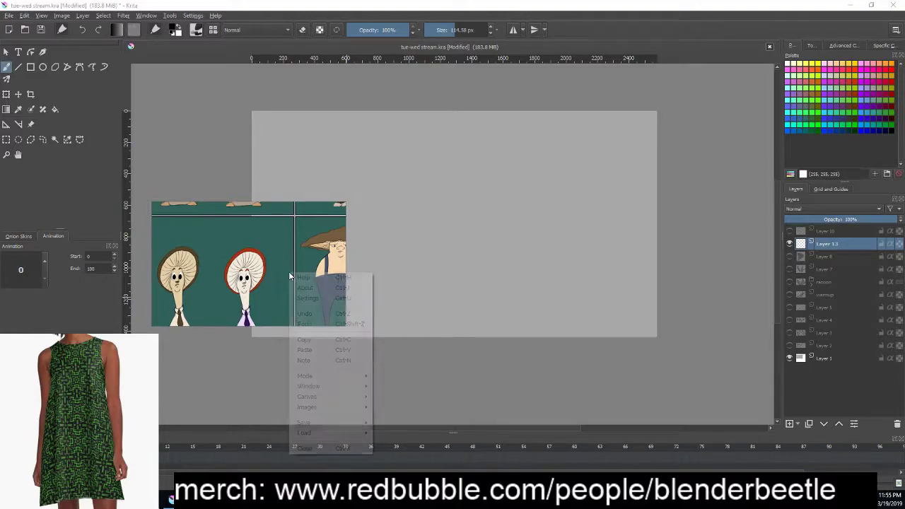
mouse_move(330, 432)
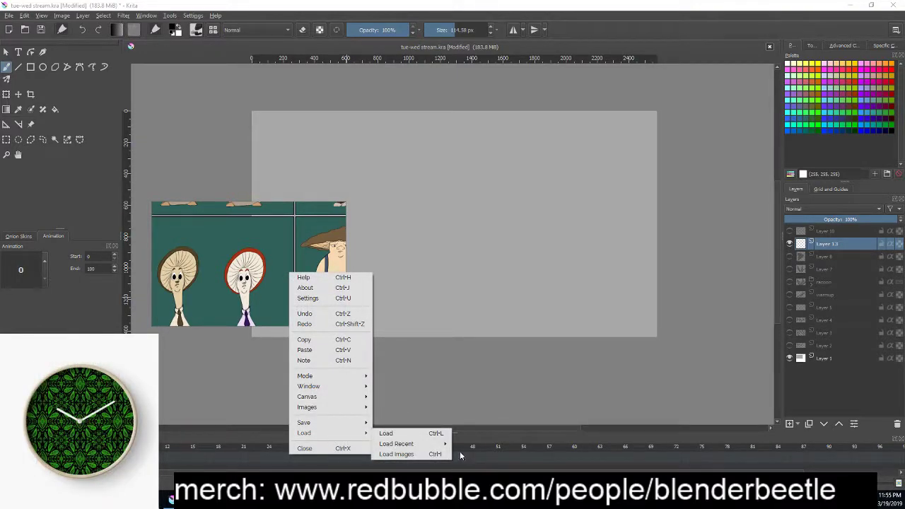
left_click(427, 434)
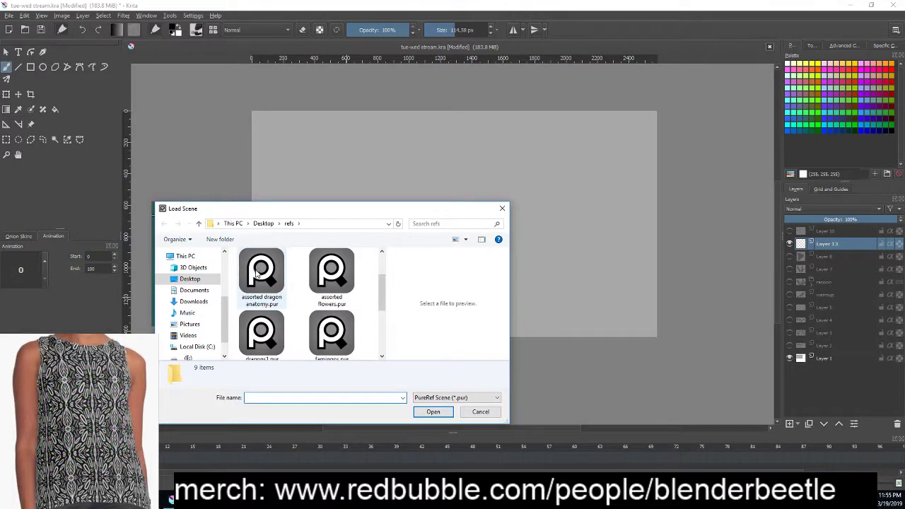
double_click(327, 290)
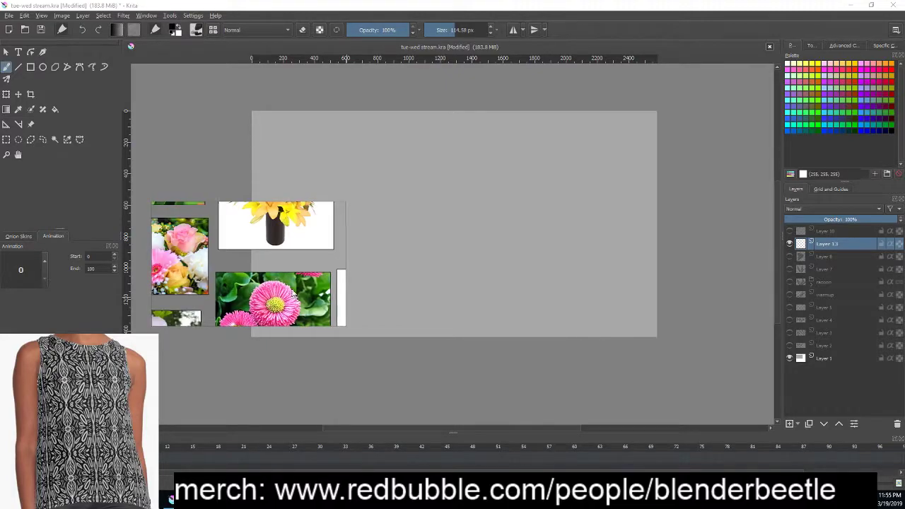
- Zoom PureRef onto the pink plumeria photo and zoom in on the Krita canvas
scroll(276, 249, "up", 2)
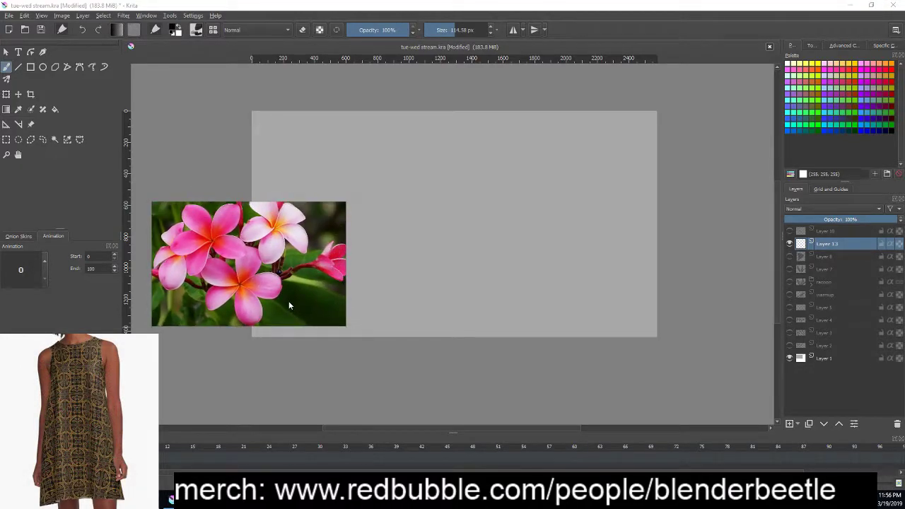
key("plus")
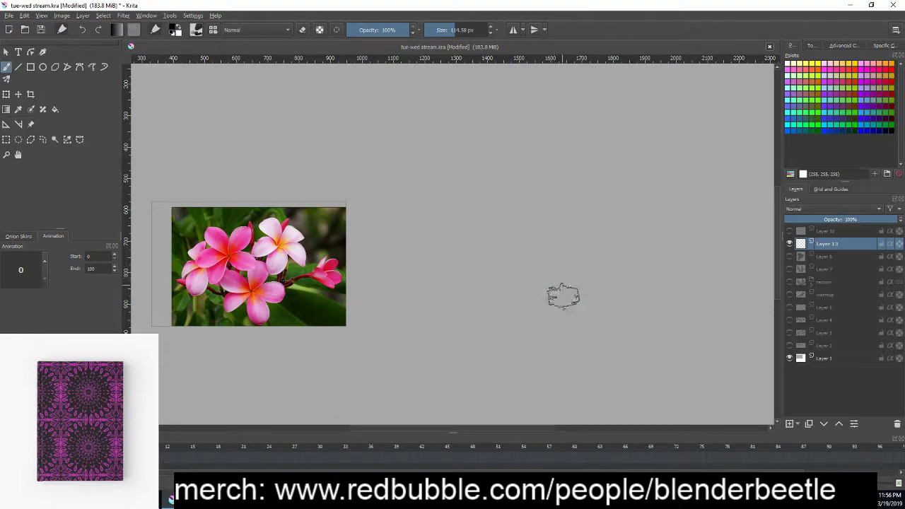
right_click(580, 234)
- Set the colour to pink and airbrush the first large pink petal
mouse_move(556, 254)
left_mouse_down()
mouse_move(556, 244)
mouse_move(567, 245)
mouse_move(527, 177)
mouse_move(597, 162)
mouse_move(582, 151)
left_mouse_up()
left_click(566, 228)
left_click(421, 338)
mouse_move(632, 85)
left_mouse_down()
mouse_move(521, 228)
mouse_move(542, 204)
mouse_move(518, 202)
mouse_move(536, 192)
mouse_move(530, 204)
mouse_move(590, 156)
left_mouse_up()
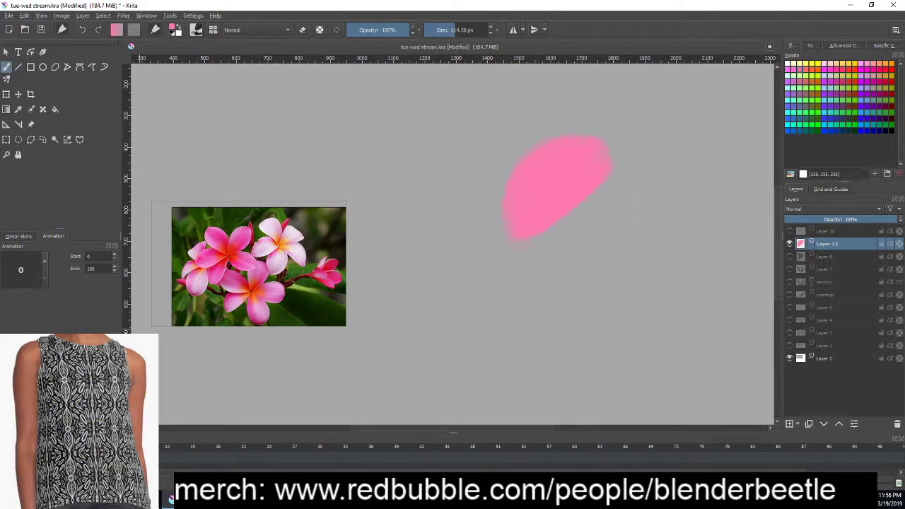
left_click(170, 498)
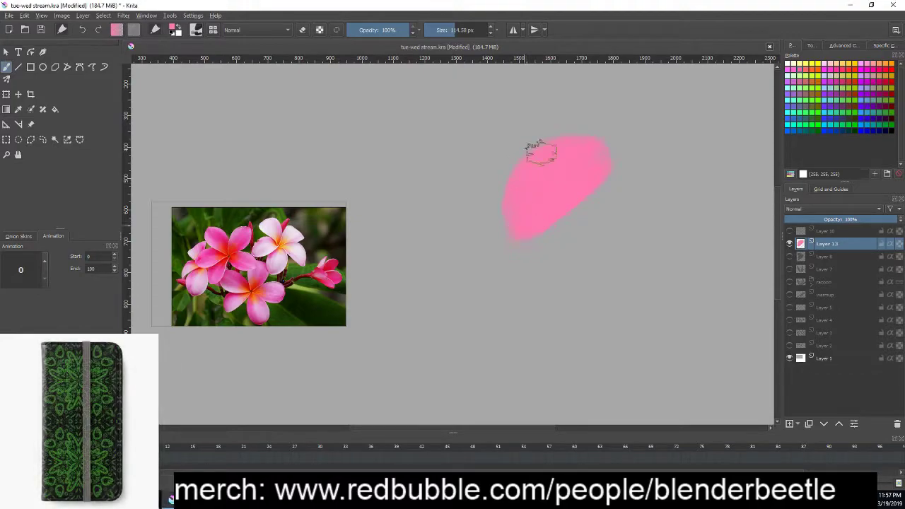
- Paint a solid second petal below the first, undoing one faint stray stroke
mouse_move(599, 235)
left_mouse_down()
mouse_move(615, 263)
mouse_move(643, 243)
left_mouse_up()
mouse_move(536, 285)
left_mouse_down()
mouse_move(586, 257)
mouse_move(577, 257)
mouse_move(608, 258)
left_mouse_up()
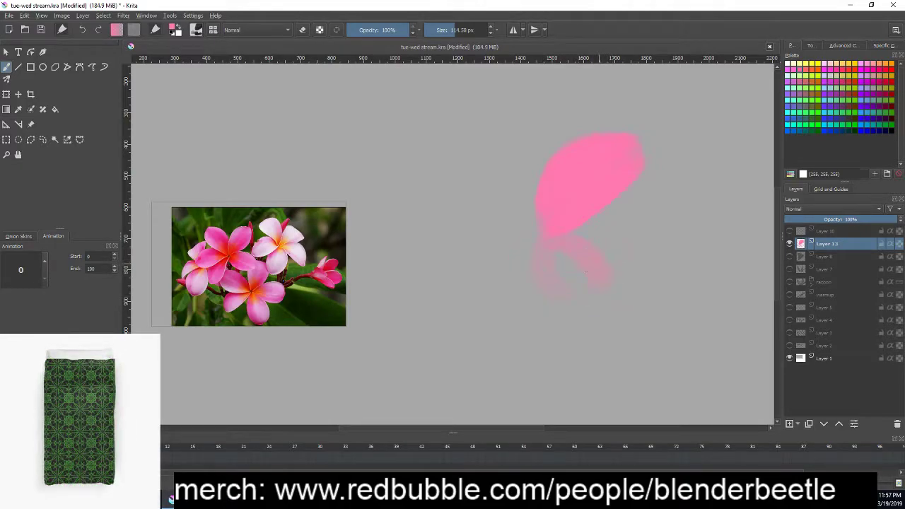
key("ctrl+z")
mouse_move(583, 206)
left_mouse_down()
mouse_move(571, 249)
mouse_move(565, 224)
mouse_move(630, 292)
left_mouse_up()
left_click_drag(613, 233, 671, 275)
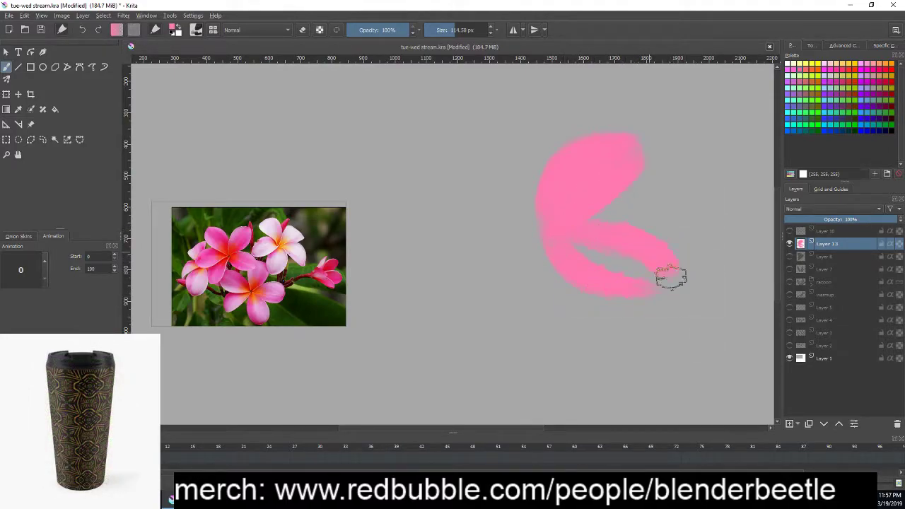
left_click_drag(626, 240, 663, 303)
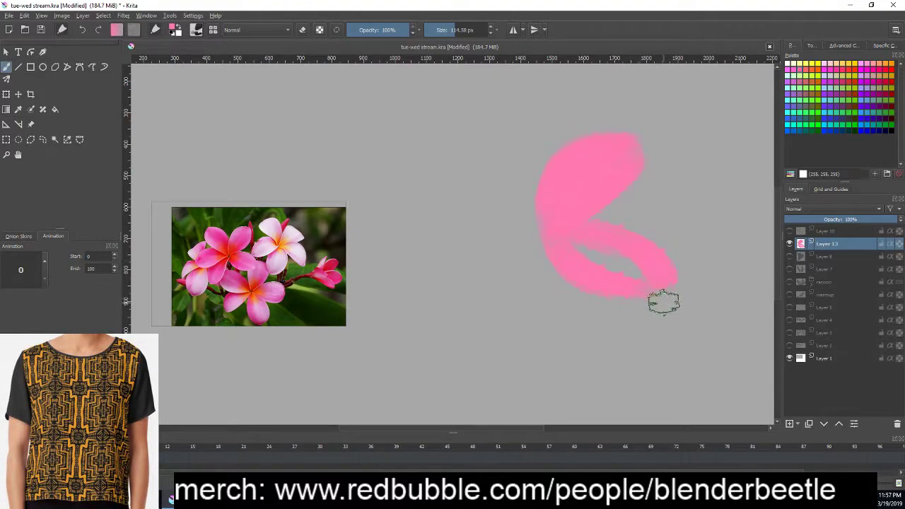
left_click_drag(602, 233, 606, 267)
- Paint and solidly fill a third petal on the upper left
left_click_drag(573, 175, 616, 214)
mouse_move(549, 208)
left_mouse_down()
mouse_move(558, 263)
mouse_move(620, 273)
left_mouse_up()
left_click_drag(535, 212, 572, 219)
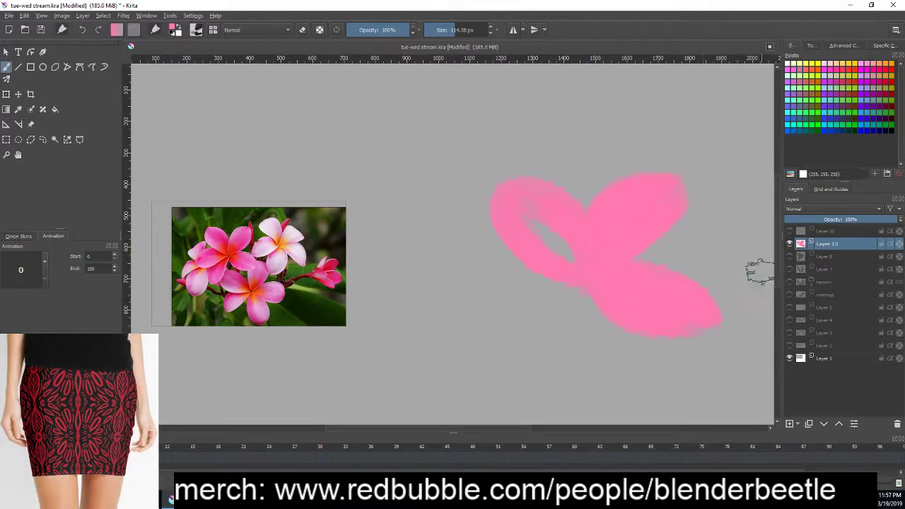
mouse_move(582, 276)
left_mouse_down()
mouse_move(626, 276)
mouse_move(673, 307)
mouse_move(686, 337)
left_mouse_up()
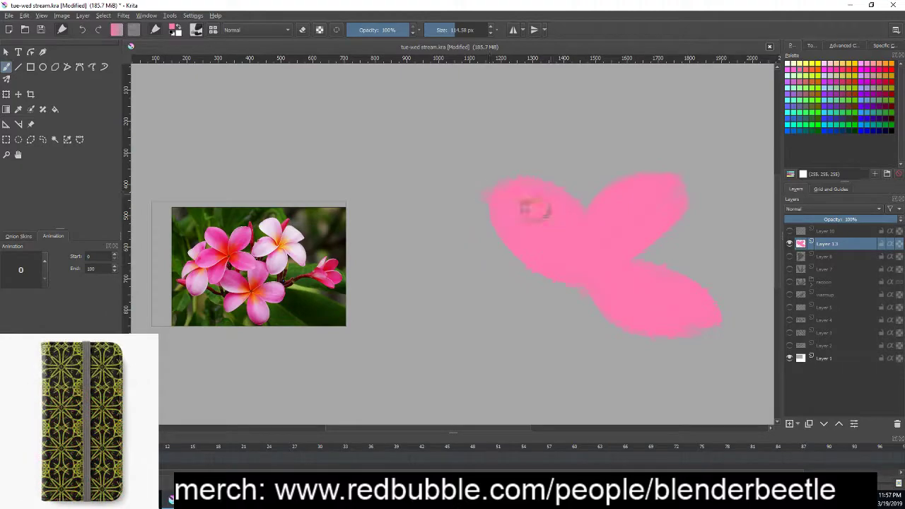
- Paint the two lower-left petal loops, undoing three failed attempts, and fill their hollow gaps
left_click_drag(684, 337, 698, 281)
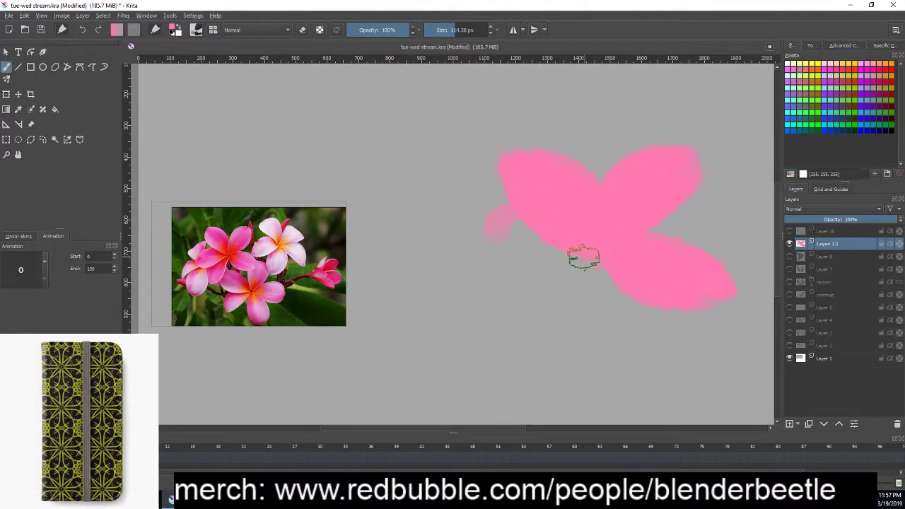
mouse_move(551, 246)
left_mouse_down()
mouse_move(555, 239)
mouse_move(525, 288)
mouse_move(660, 244)
left_mouse_up()
key("ctrl+z")
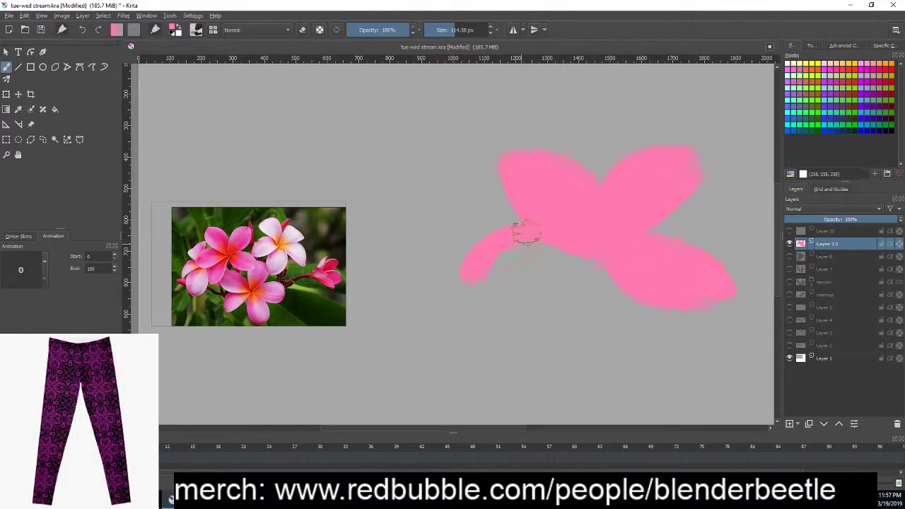
mouse_move(474, 269)
left_mouse_down()
mouse_move(592, 288)
mouse_move(605, 265)
mouse_move(493, 316)
mouse_move(601, 273)
mouse_move(607, 258)
left_mouse_up()
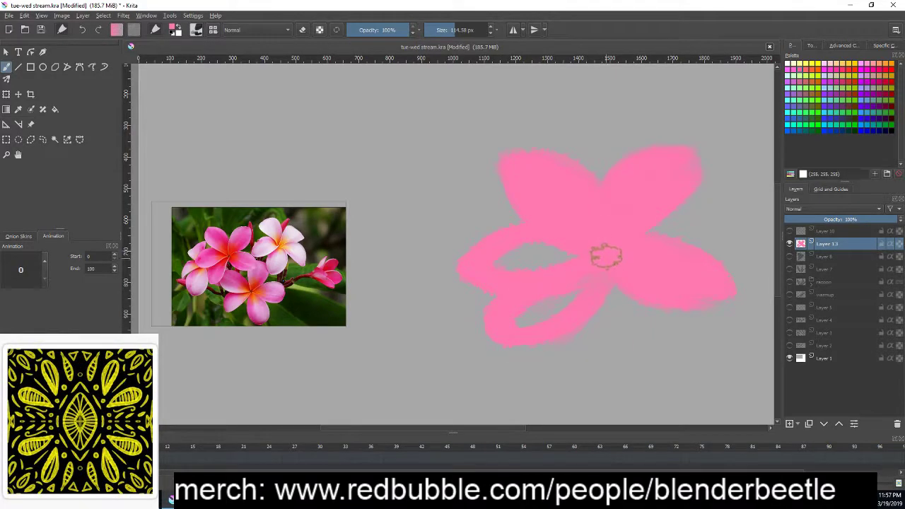
key("ctrl+z")
key("ctrl+z")
key("ctrl+z")
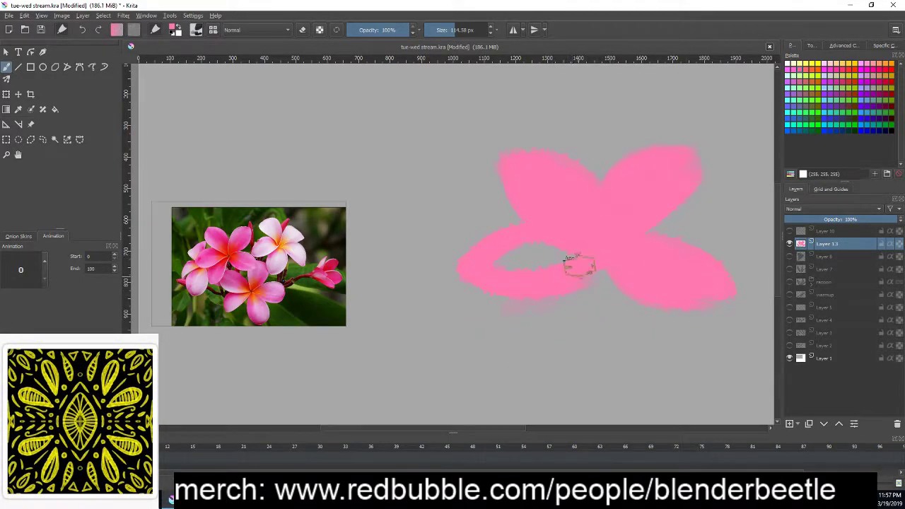
mouse_move(532, 307)
left_mouse_down()
mouse_move(516, 319)
mouse_move(549, 347)
mouse_move(599, 283)
left_mouse_up()
key("ctrl+z")
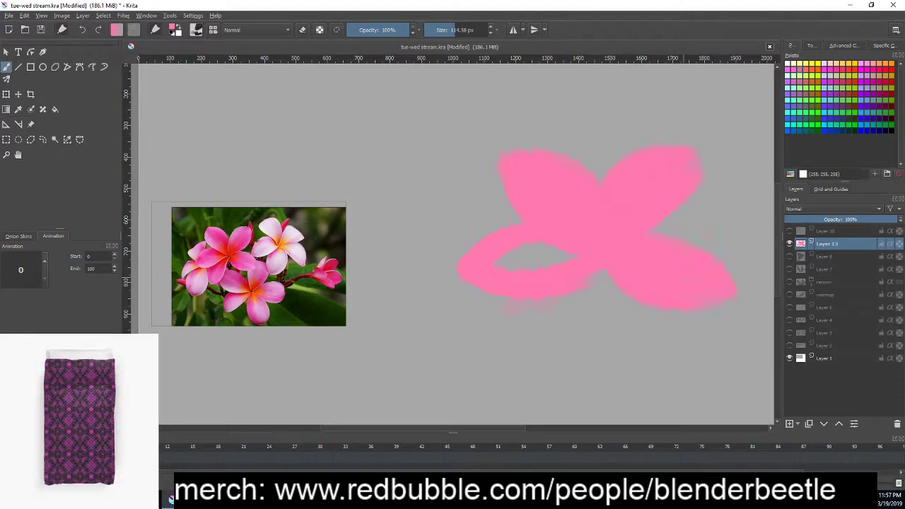
mouse_move(596, 259)
left_mouse_down()
mouse_move(546, 313)
mouse_move(588, 314)
mouse_move(605, 267)
mouse_move(570, 313)
left_mouse_up()
left_click_drag(501, 273, 515, 273)
left_click_drag(744, 293, 693, 348)
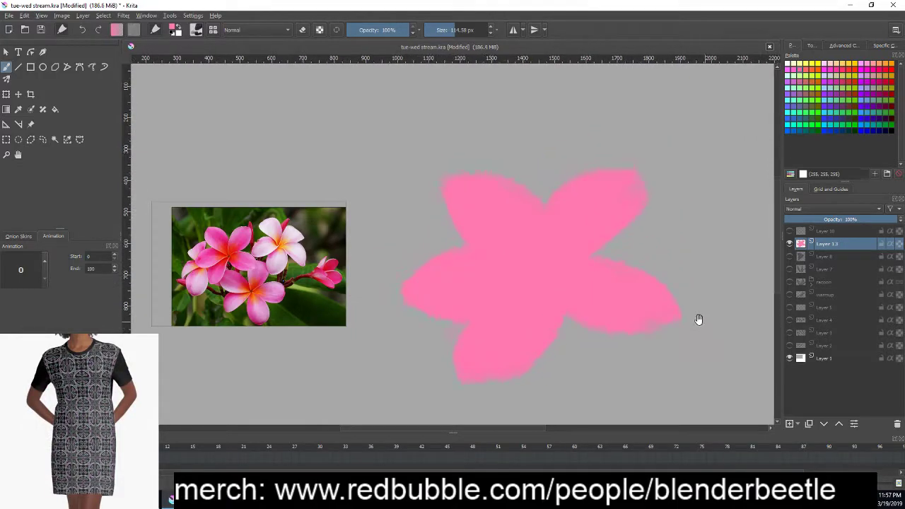
- Shrink the brush to 37 px, choose a light pink, and stroke the upper-left petal
right_click(577, 264)
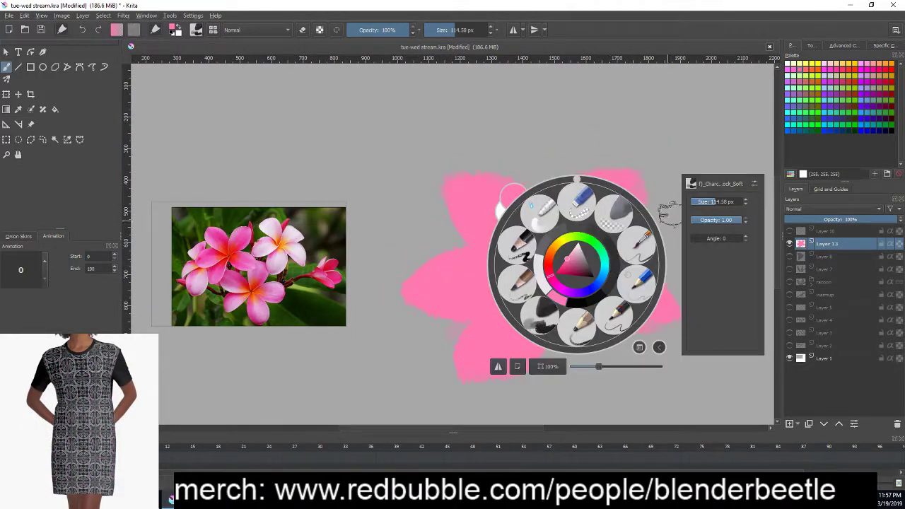
right_click(674, 209)
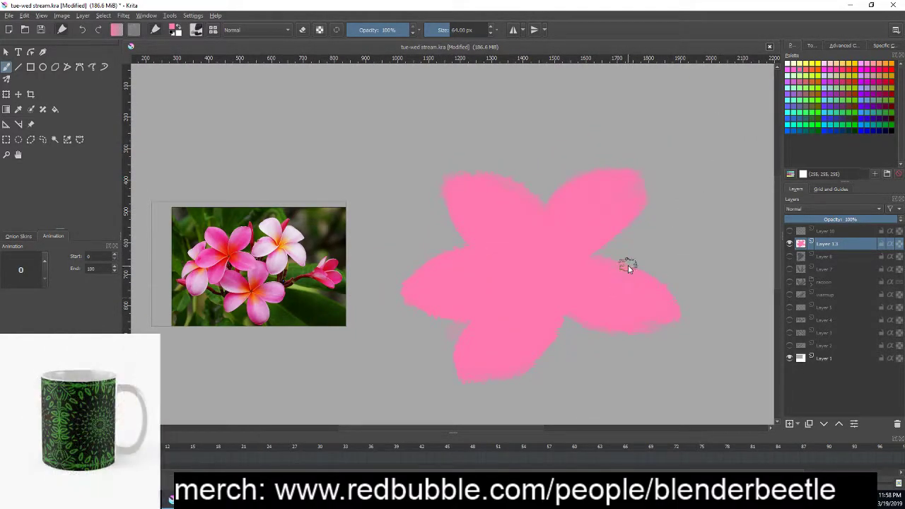
right_click(628, 265)
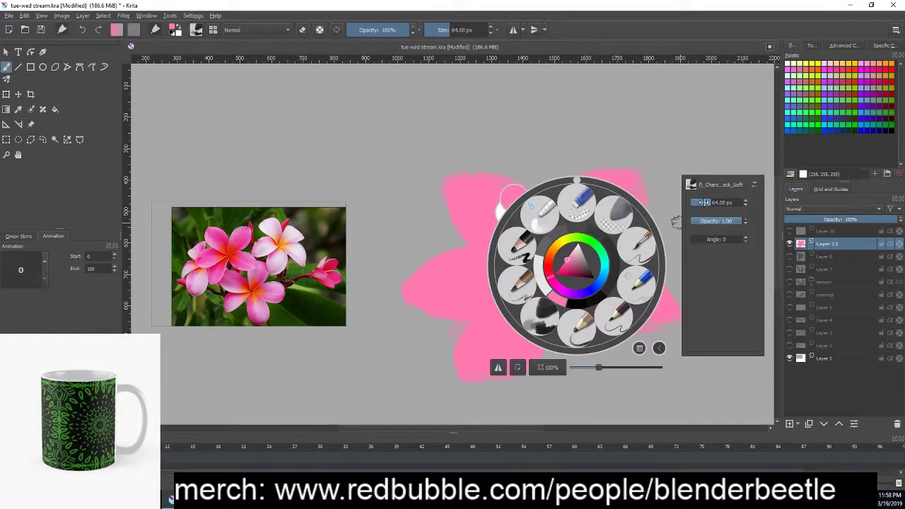
left_click(569, 278)
left_click(552, 266)
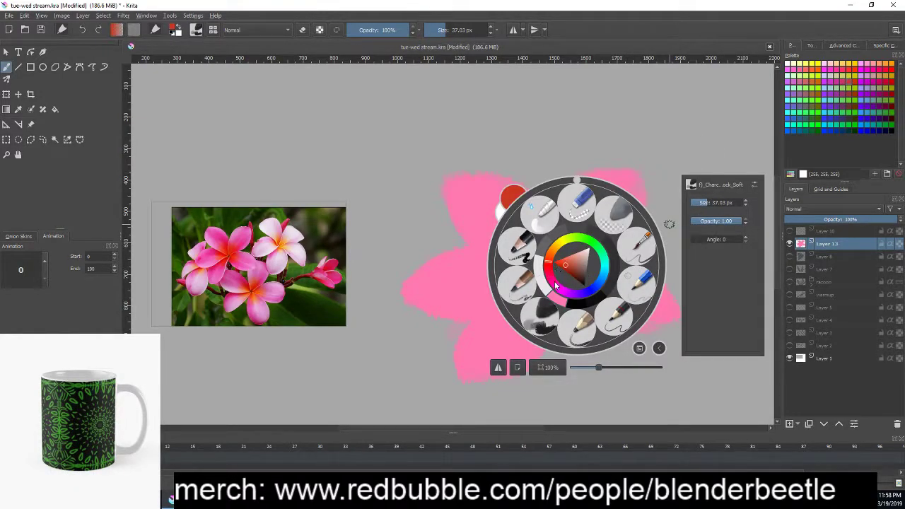
left_click(571, 268)
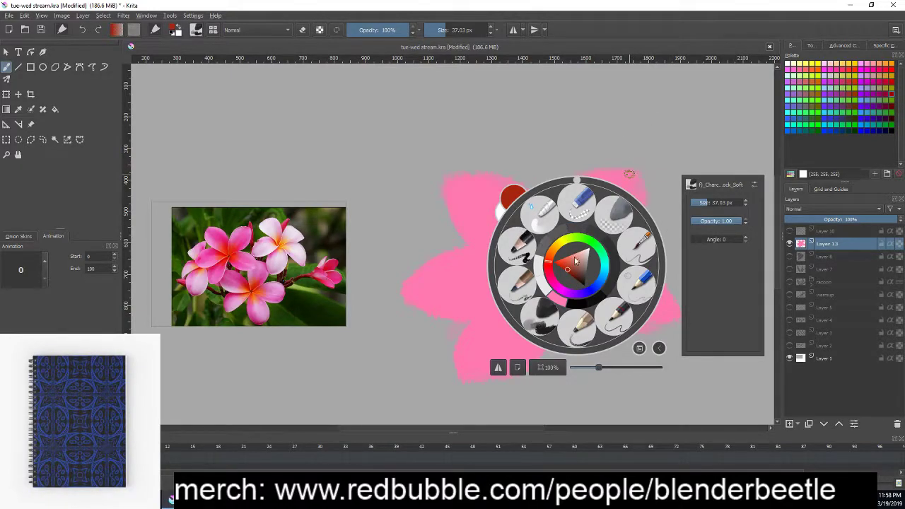
left_click(549, 272)
left_click_drag(571, 270, 573, 258)
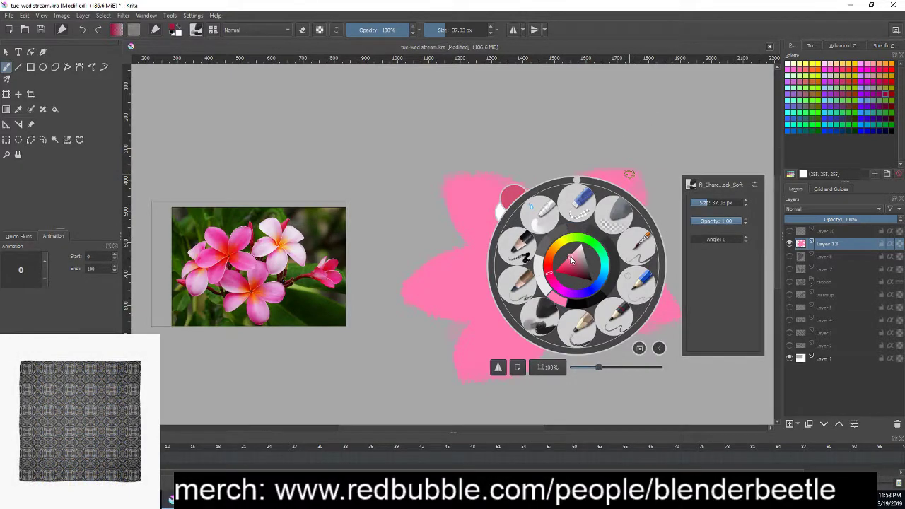
left_click(623, 144)
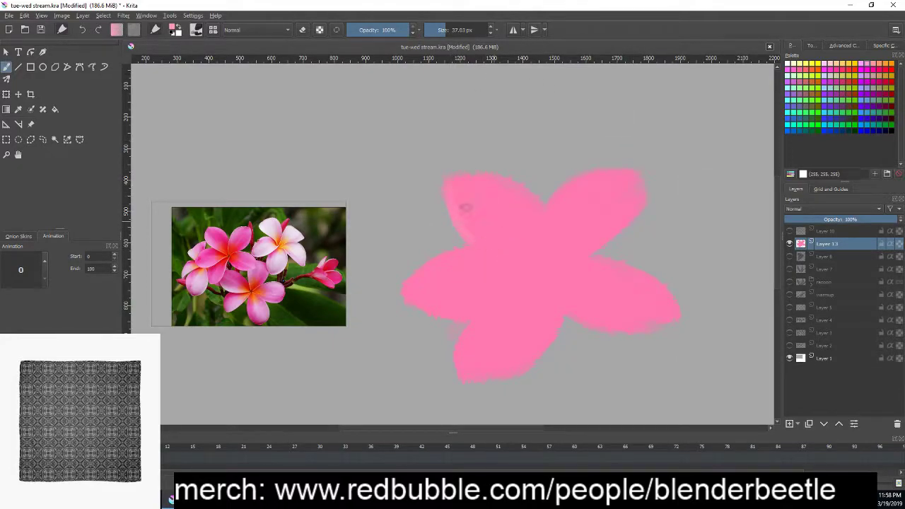
mouse_move(465, 207)
left_mouse_down()
mouse_move(480, 245)
mouse_move(533, 259)
left_mouse_up()
- Undo the last two strokes, then redo to restore the pink on the lower petal
key("ctrl+z")
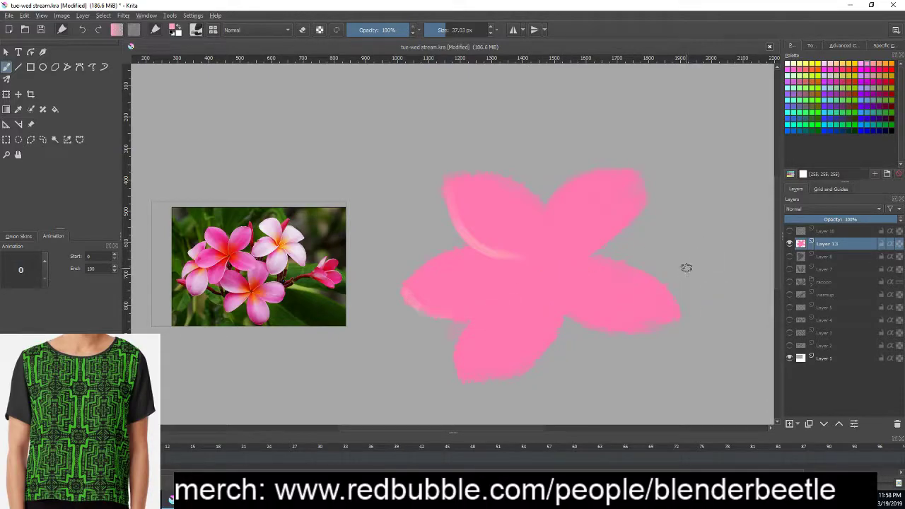
key("ctrl+z")
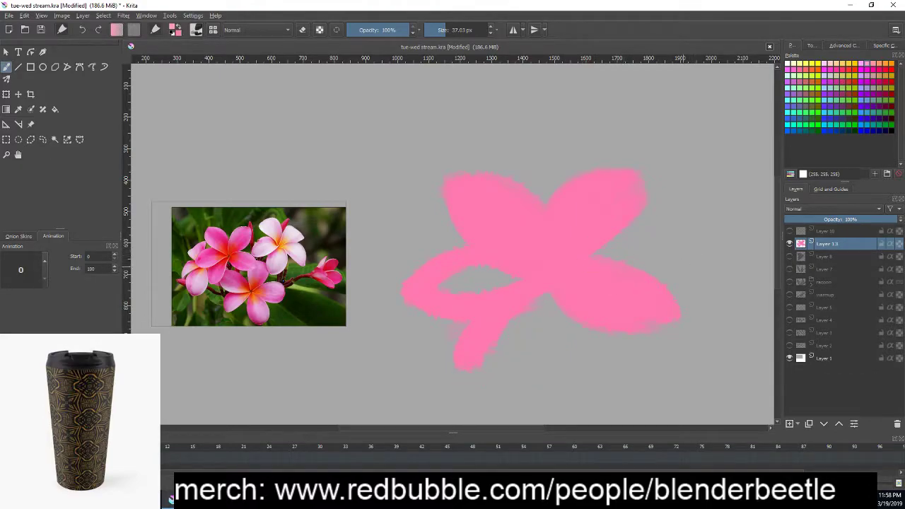
key("ctrl+y")
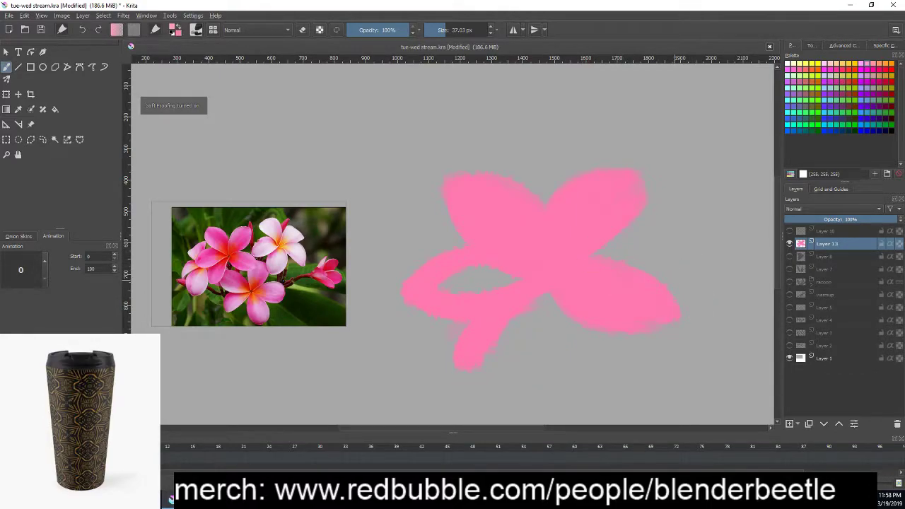
key("ctrl+shift+z")
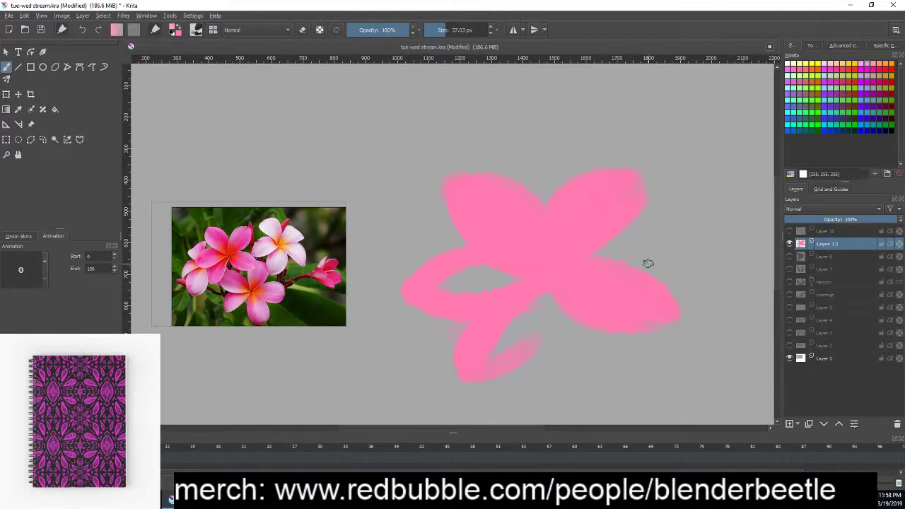
- Enlarge the brush to about 121 px and cover the grey holes in the lower petal and centre-left
right_click(644, 270)
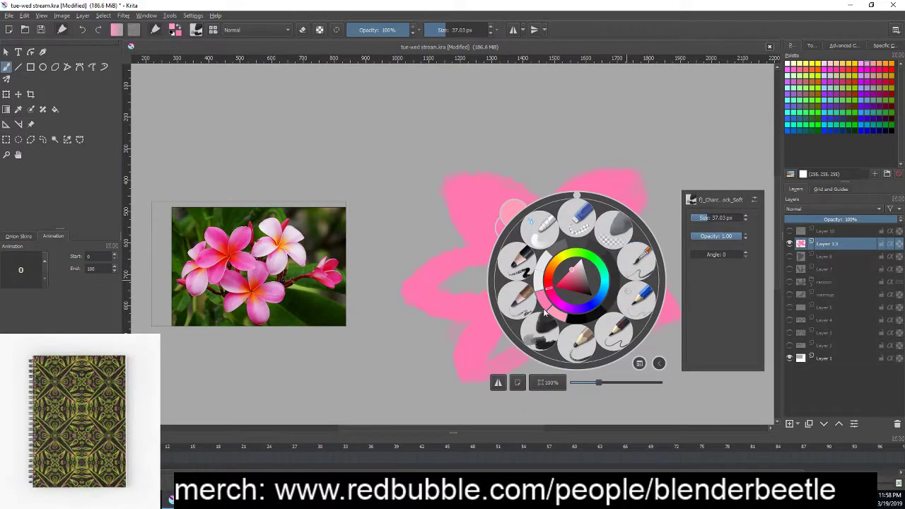
right_click(637, 261)
right_click(634, 213)
left_click(625, 228)
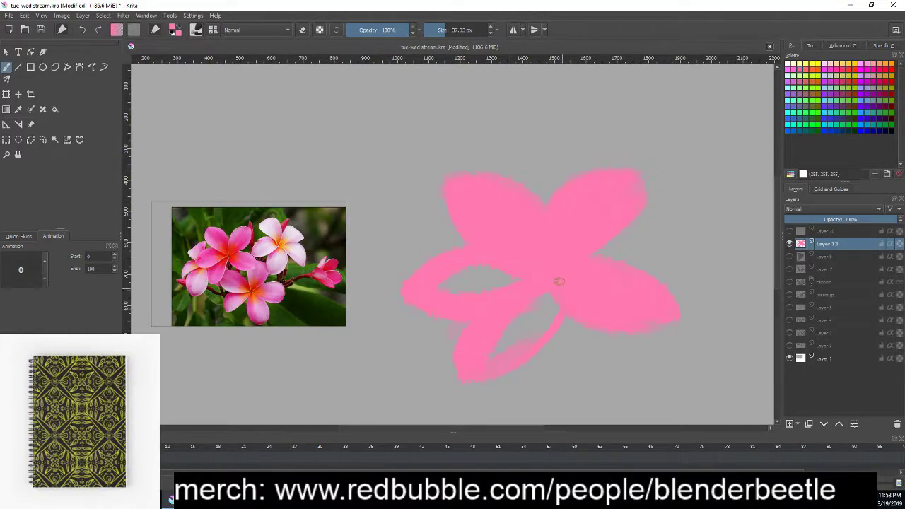
right_click(537, 301)
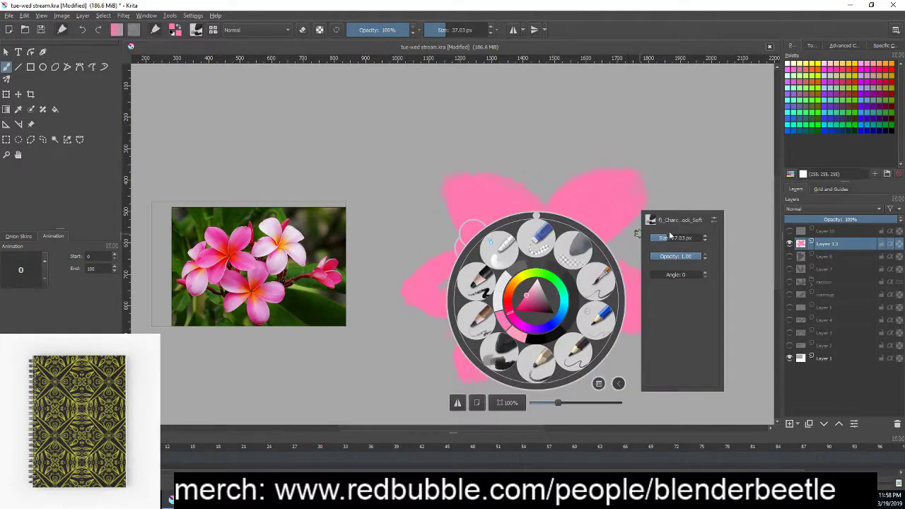
left_click_drag(636, 236, 669, 236)
left_click(659, 165)
mouse_move(532, 354)
left_mouse_down()
mouse_move(491, 372)
mouse_move(530, 317)
left_mouse_up()
left_click_drag(530, 269, 501, 281)
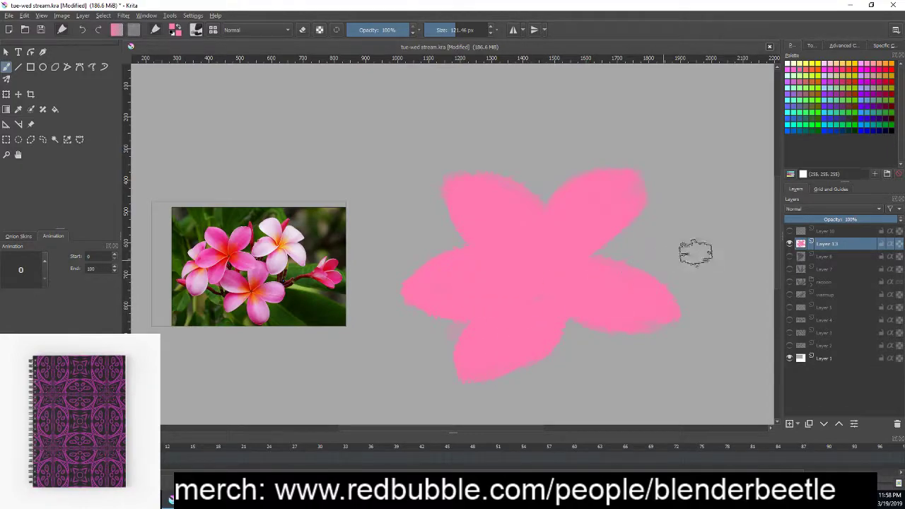
- Switch to a smaller soft brush in a darker colour and shade the flower's centre
right_click(642, 282)
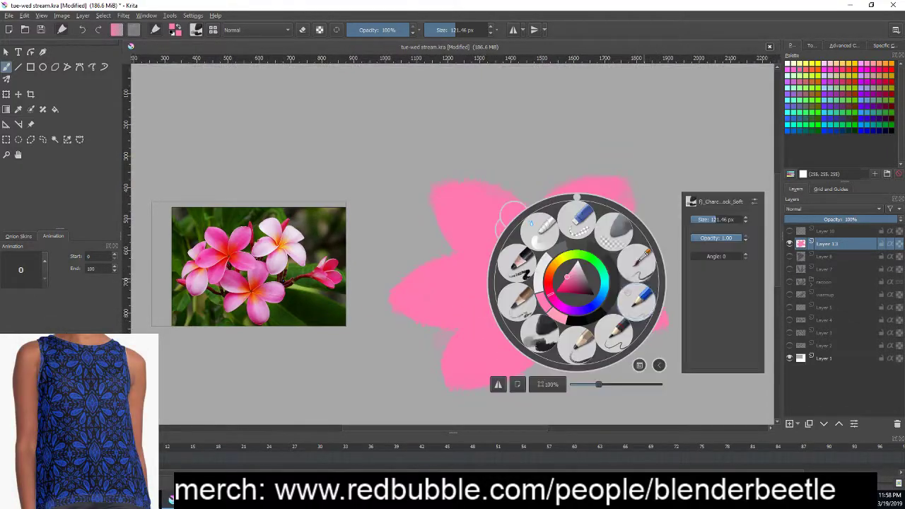
left_click(577, 287)
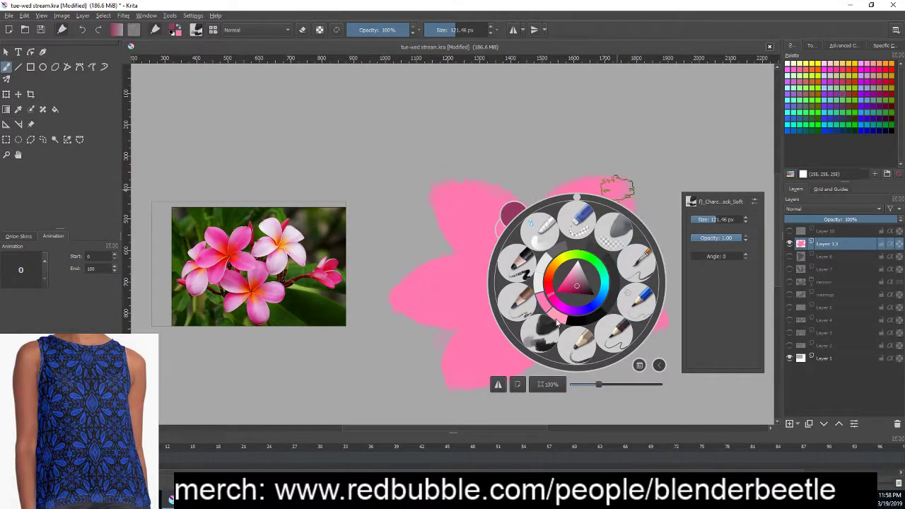
left_click(528, 220)
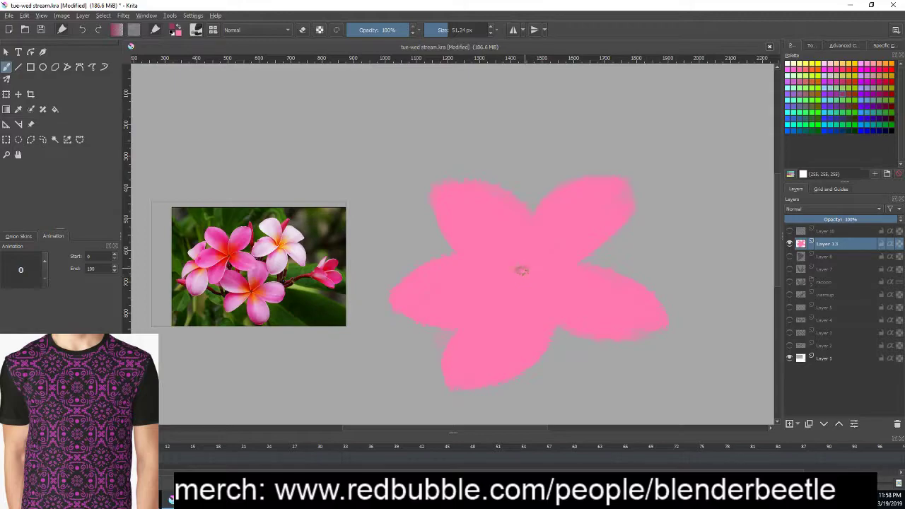
left_click(552, 297, "ctrl")
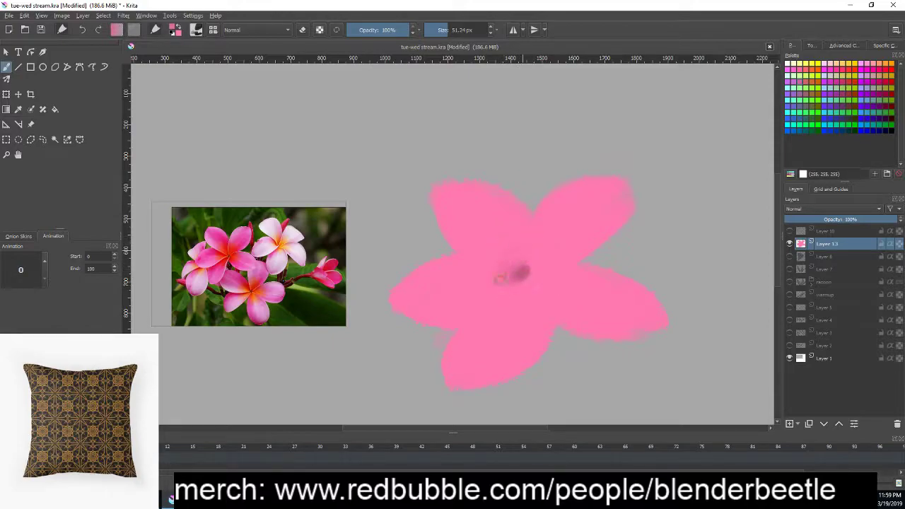
mouse_move(512, 229)
left_mouse_down()
mouse_move(505, 292)
mouse_move(495, 241)
left_mouse_up()
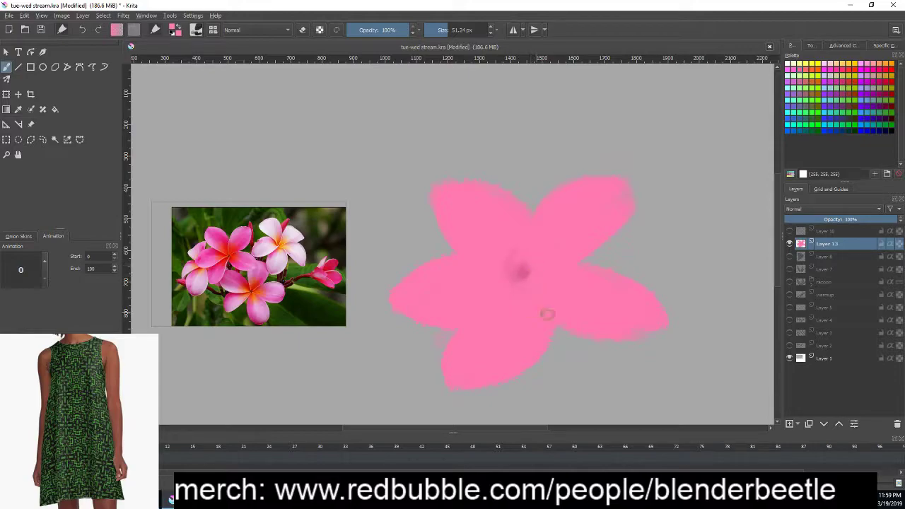
left_click_drag(703, 287, 711, 284)
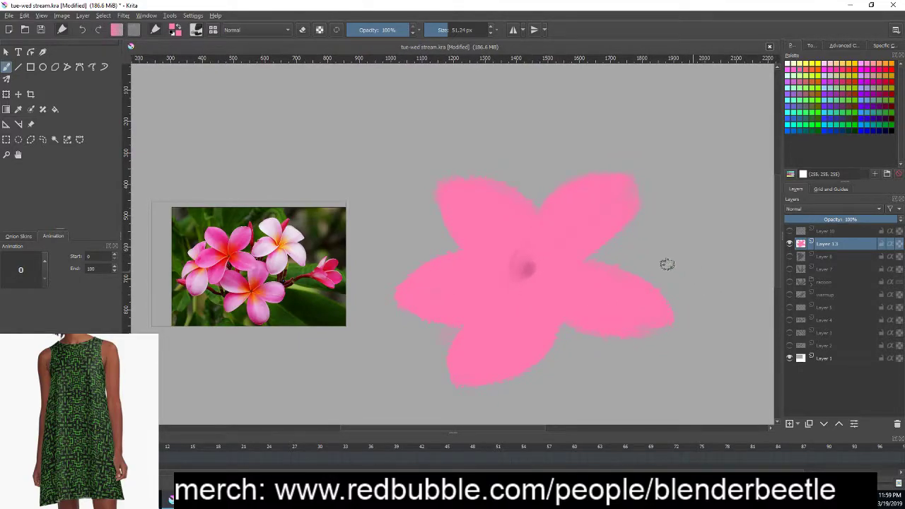
- Shrink the brush to about 25.73 px and paint a light highlight on the upper petal
right_click(574, 268)
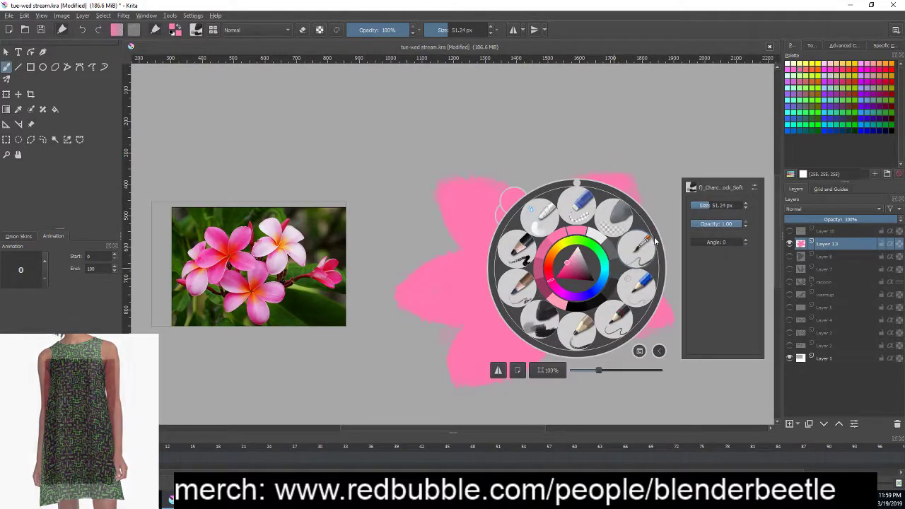
right_click(572, 230)
right_click(564, 255)
right_click(599, 238)
right_click(584, 273)
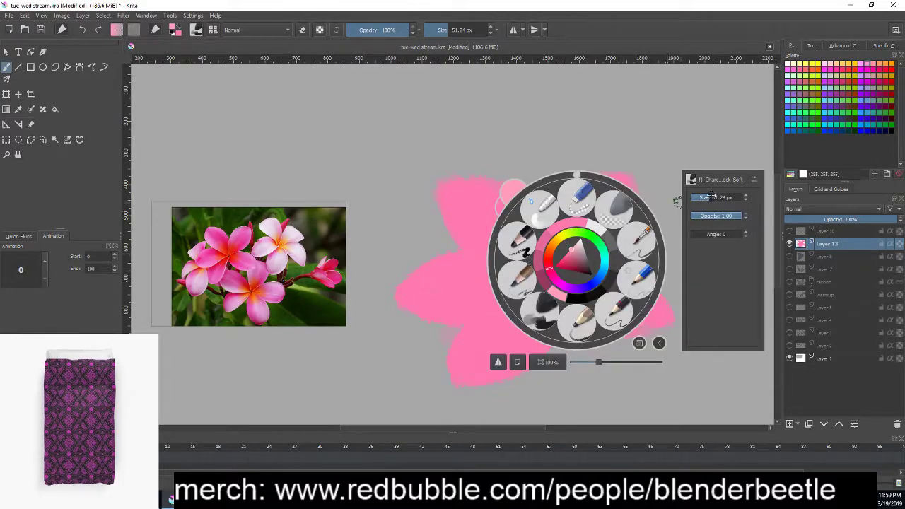
key("bracketleft")
right_click(555, 194)
mouse_move(556, 195)
left_mouse_down()
mouse_move(527, 260)
mouse_move(449, 227)
left_mouse_up()
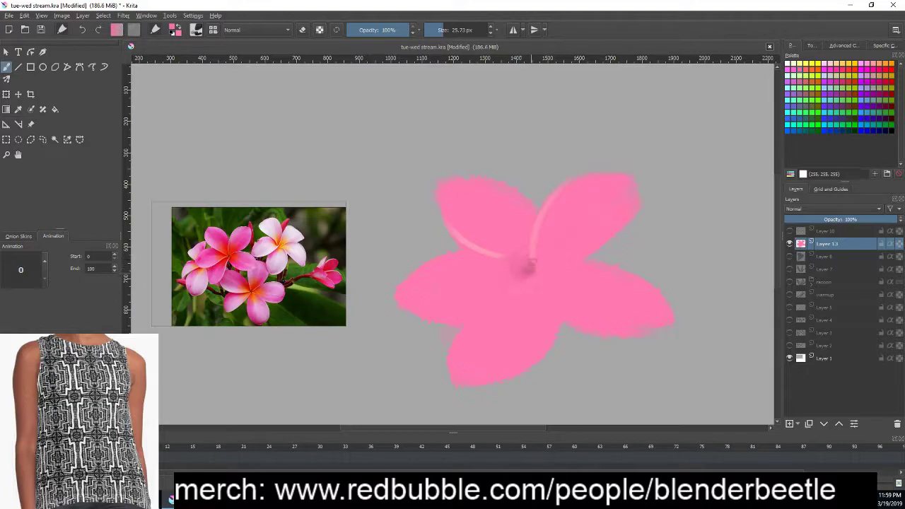
- Highlight the left petal's lower edge, the bottom petal's right edge and the right petal's top edge
right_click(514, 236)
right_click(511, 247)
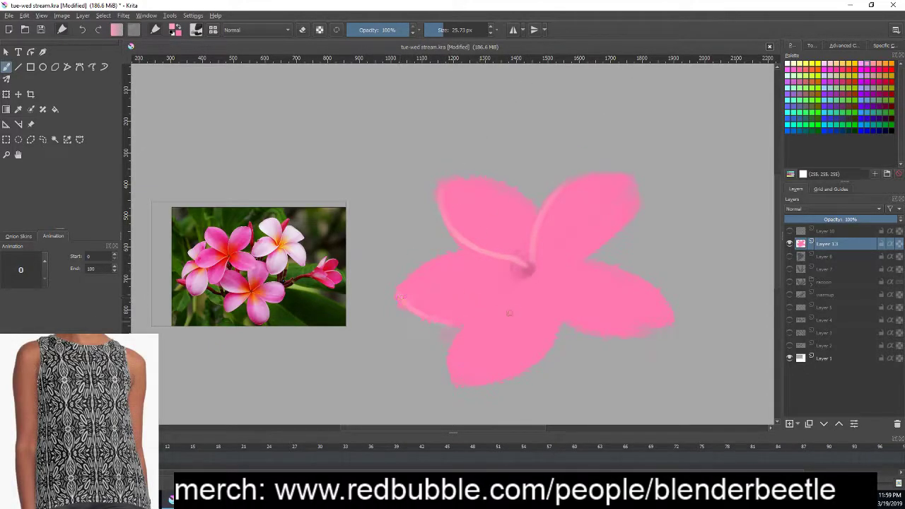
mouse_move(399, 297)
left_mouse_down()
mouse_move(487, 322)
mouse_move(524, 275)
left_mouse_up()
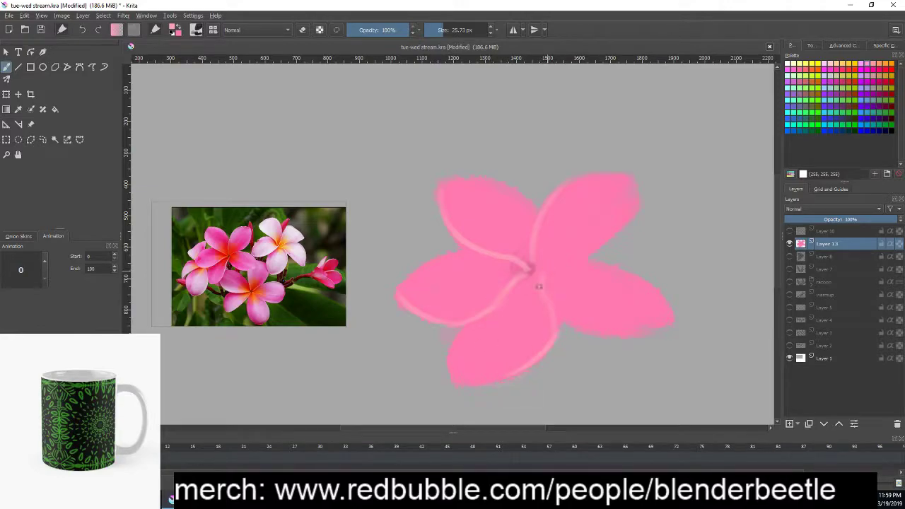
left_click_drag(529, 268, 551, 327)
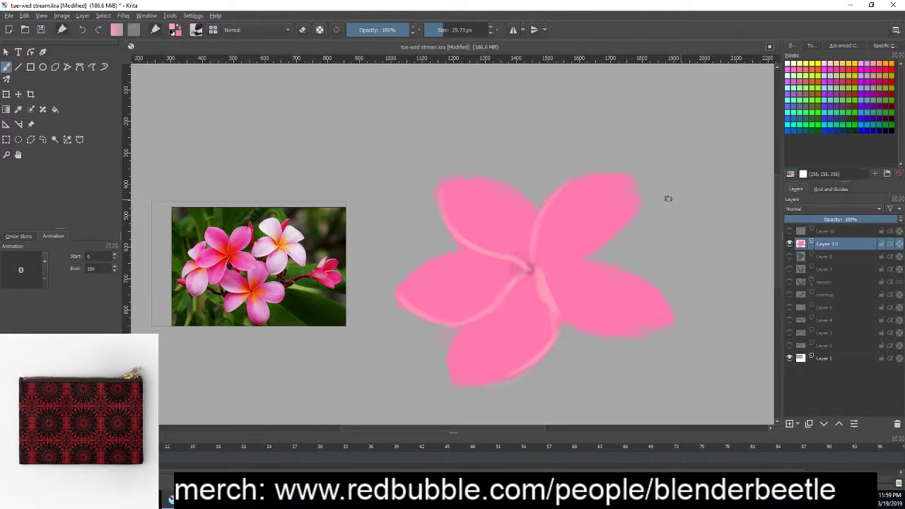
left_click_drag(572, 267, 613, 267)
- Lengthen the highlight down the lower petal edge, undoing a stray curl under the right petal
mouse_move(679, 328)
left_mouse_down()
mouse_move(649, 339)
mouse_move(672, 344)
left_mouse_up()
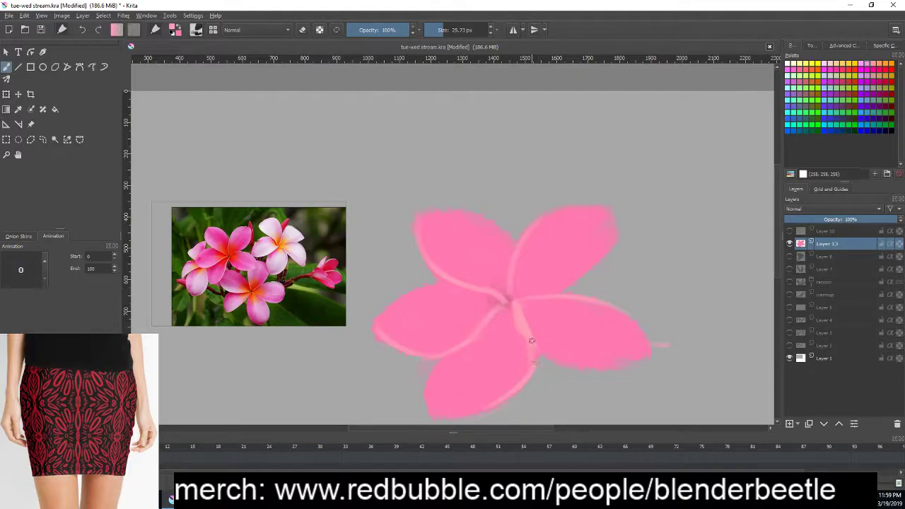
left_click_drag(532, 341, 512, 401)
left_click_drag(596, 365, 626, 376)
key("ctrl+z")
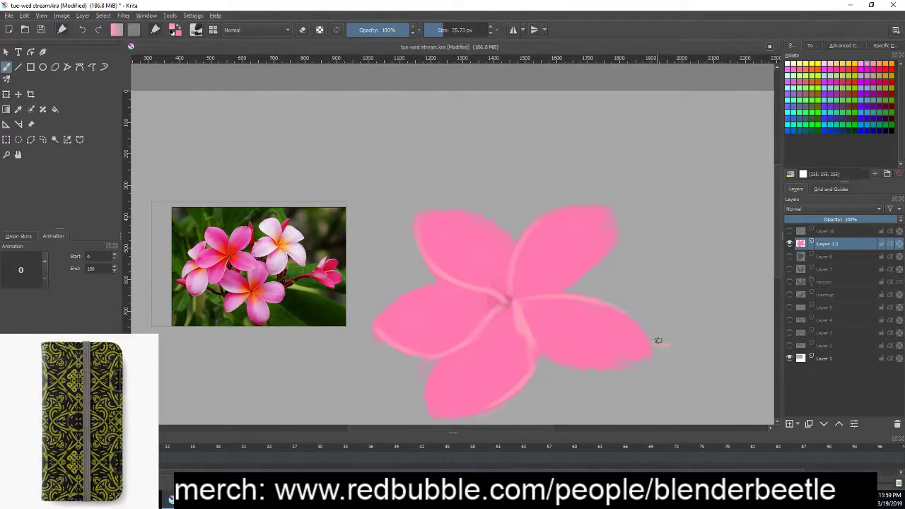
key("e")
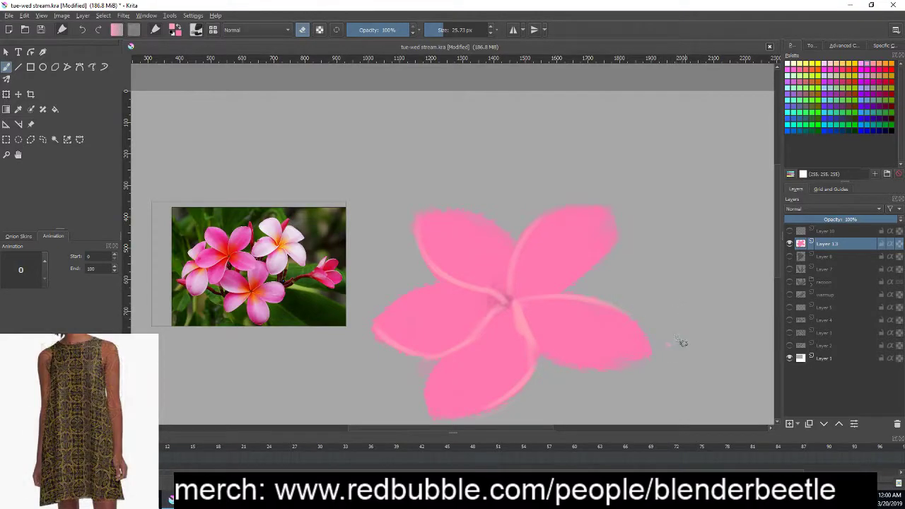
- Return to painting and add a light highlight from the centre along the right and lower petals
key("e")
mouse_move(541, 296)
left_mouse_down()
mouse_move(592, 257)
mouse_move(608, 210)
left_mouse_up()
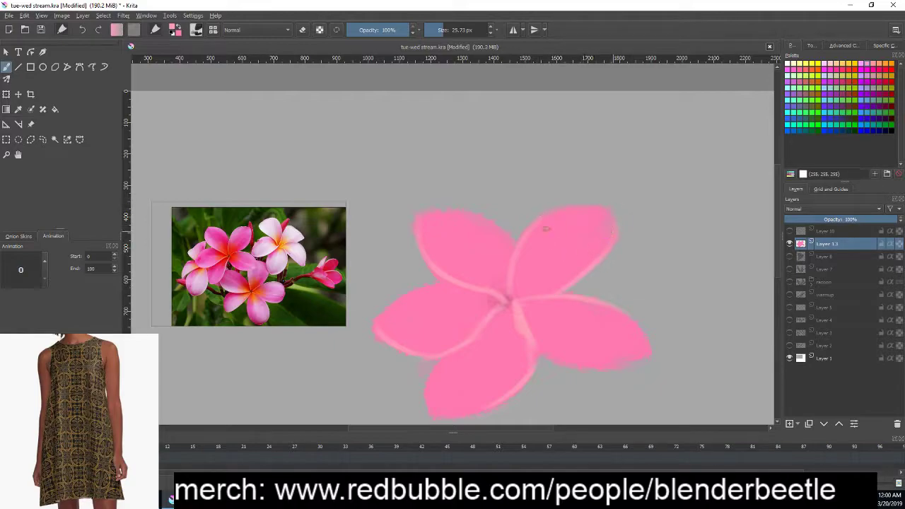
left_click_drag(602, 283, 652, 285)
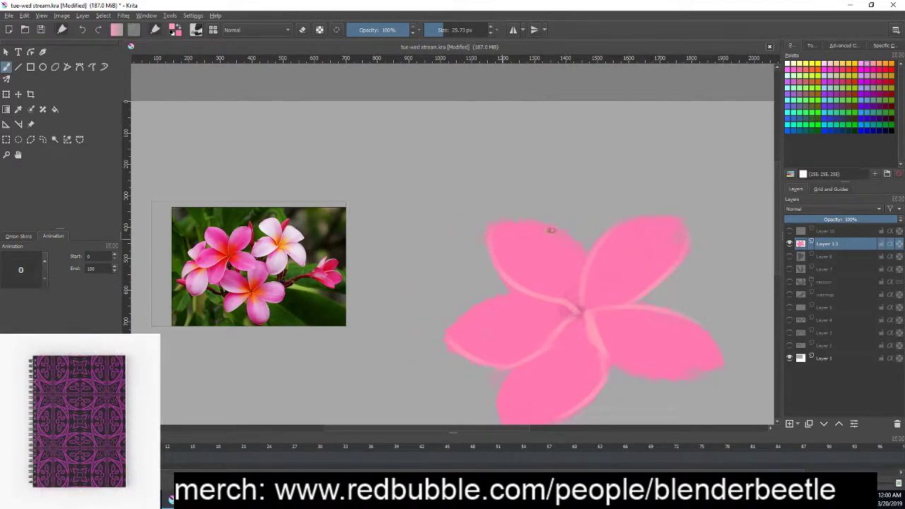
left_click_drag(535, 221, 586, 188)
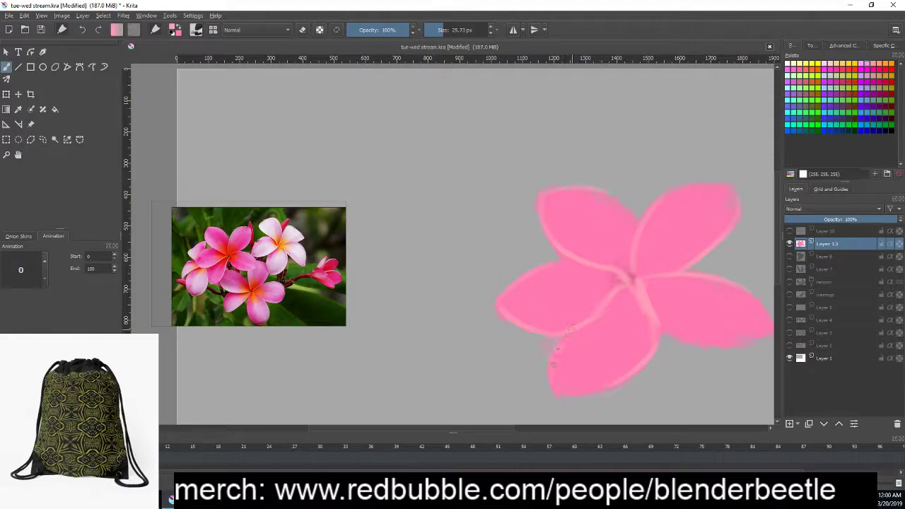
left_click_drag(697, 362, 609, 349)
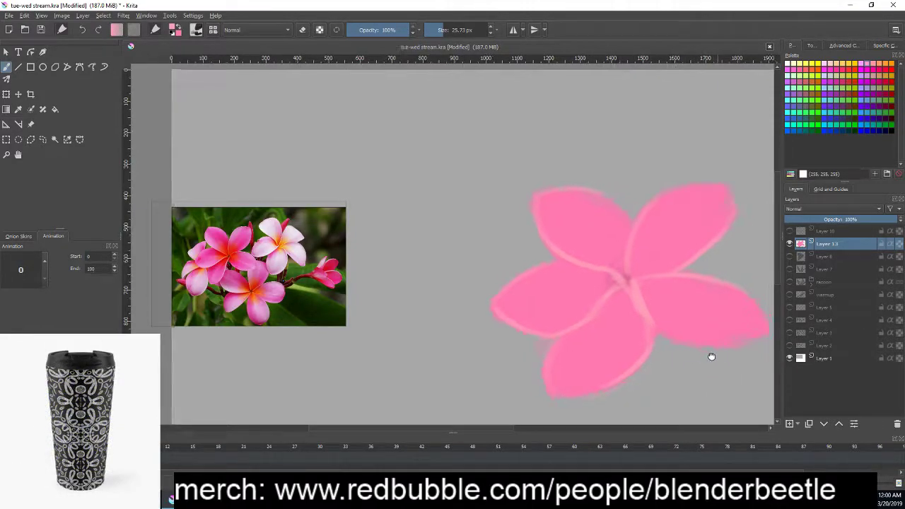
left_click_drag(710, 358, 633, 342)
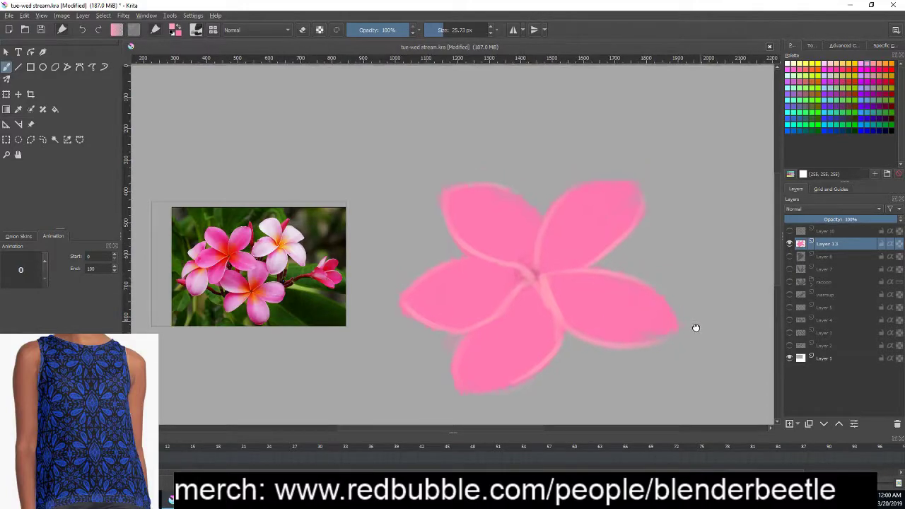
- Change the paint colour from pink to a deeper orange on the colour wheel
right_click(576, 287)
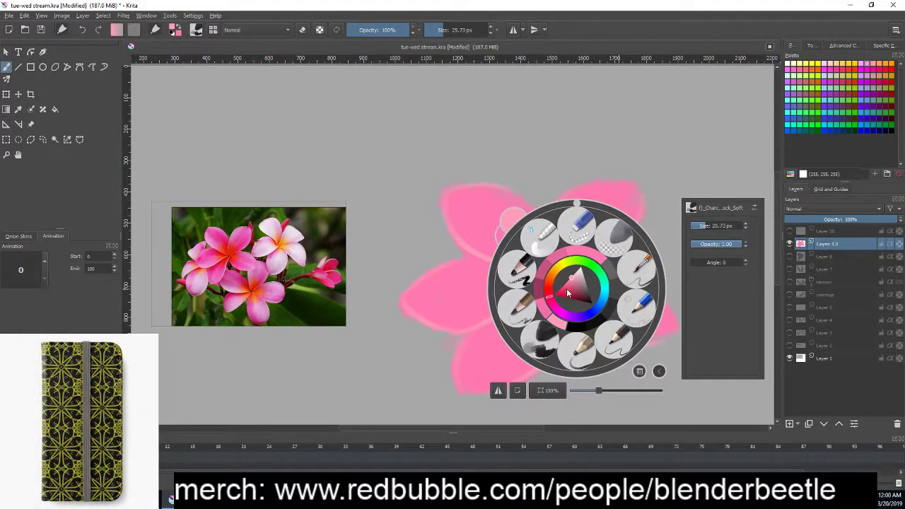
mouse_move(551, 286)
left_mouse_down()
mouse_move(555, 274)
mouse_move(566, 297)
mouse_move(561, 284)
left_mouse_up()
left_click(566, 293)
left_click(491, 322)
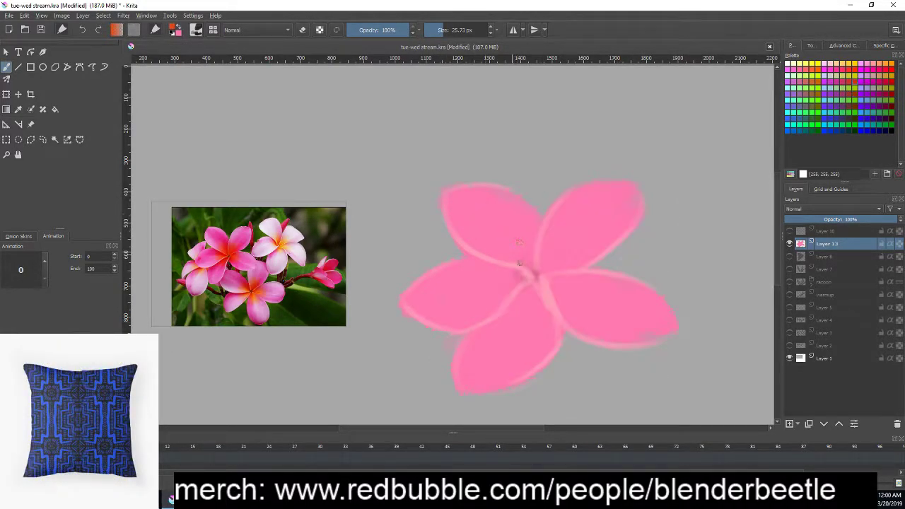
- Enlarge the brush to about 59.53 px and paint orange-red into the centre and upper-left petal
mouse_move(496, 245)
left_mouse_down()
mouse_move(535, 269)
mouse_move(539, 225)
left_mouse_up()
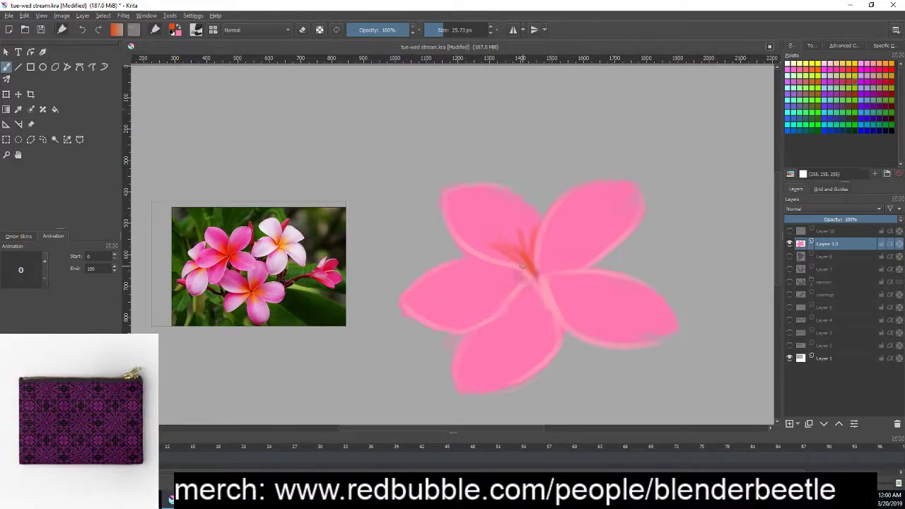
right_click(511, 234)
left_click_drag(638, 171, 653, 172)
left_click(621, 111)
mouse_move(507, 223)
left_mouse_down()
mouse_move(524, 252)
mouse_move(531, 222)
left_mouse_up()
mouse_move(509, 259)
left_mouse_down()
mouse_move(484, 236)
mouse_move(499, 215)
mouse_move(470, 234)
mouse_move(549, 225)
mouse_move(543, 265)
mouse_move(573, 253)
mouse_move(568, 261)
mouse_move(592, 225)
mouse_move(570, 246)
mouse_move(568, 218)
left_mouse_up()
- Spread orange-red from the centre onto the lower-right, lower-left and left petals
mouse_move(546, 279)
left_mouse_down()
mouse_move(566, 294)
mouse_move(570, 322)
mouse_move(623, 287)
left_mouse_up()
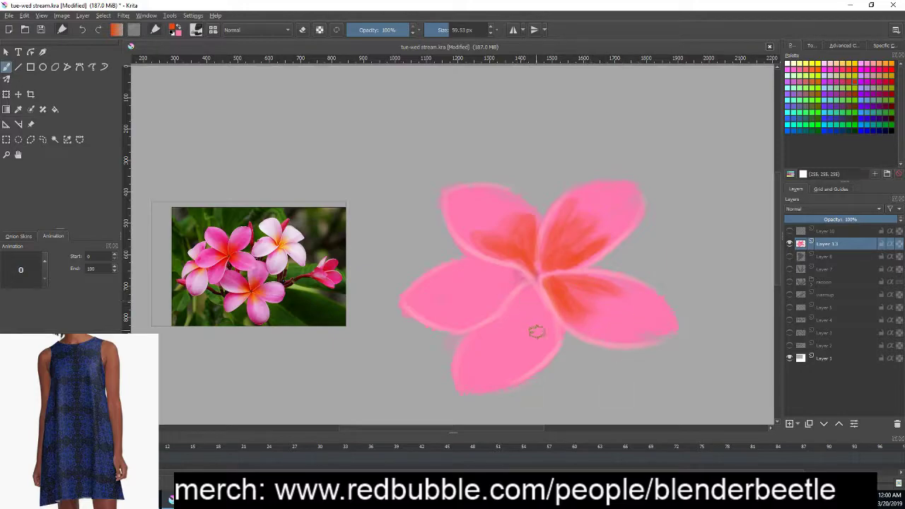
mouse_move(536, 290)
left_mouse_down()
mouse_move(543, 318)
mouse_move(506, 324)
mouse_move(499, 338)
mouse_move(552, 343)
left_mouse_up()
left_click_drag(503, 315, 481, 340)
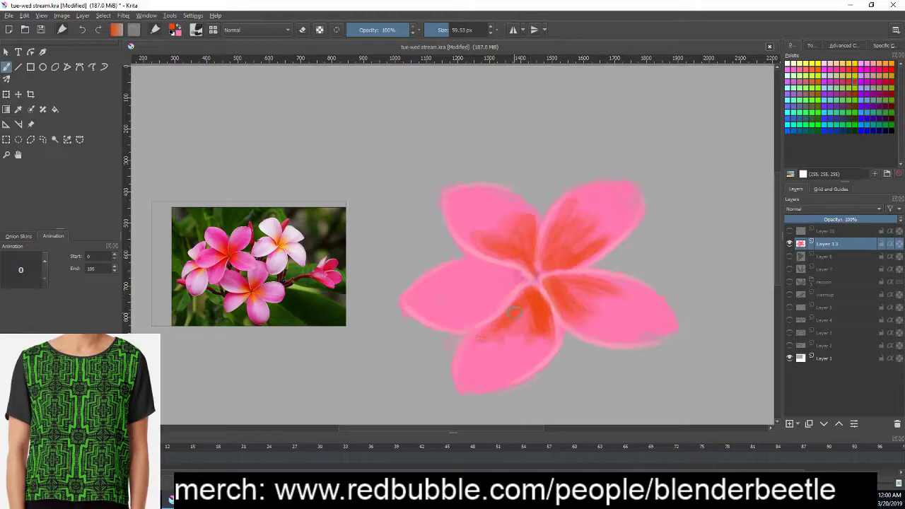
mouse_move(481, 268)
left_mouse_down()
mouse_move(524, 275)
mouse_move(488, 310)
left_mouse_up()
left_click_drag(524, 283, 481, 322)
mouse_move(503, 273)
left_mouse_down()
mouse_move(475, 304)
mouse_move(466, 283)
mouse_move(471, 298)
mouse_move(461, 317)
left_mouse_up()
left_click_drag(464, 280, 452, 311)
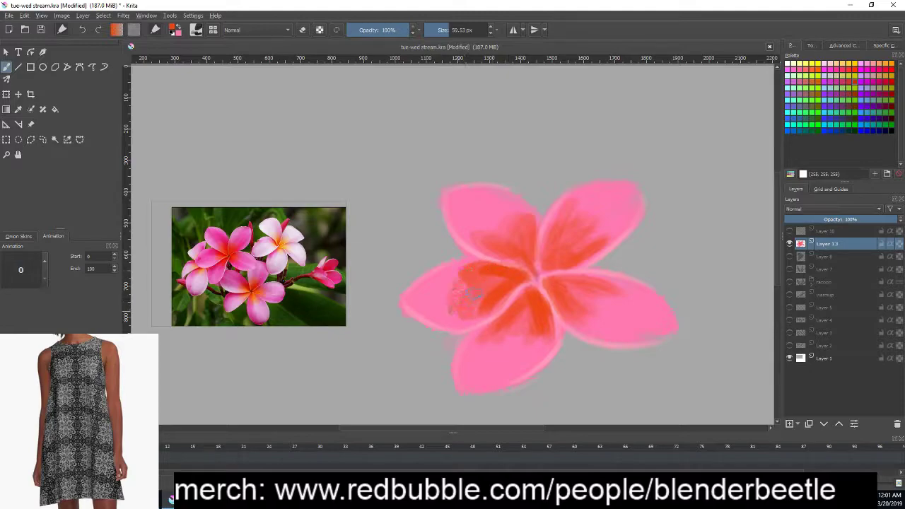
- Repaint the left petal pink over excess orange, then re-sample orange and add a small orange stroke
key("e")
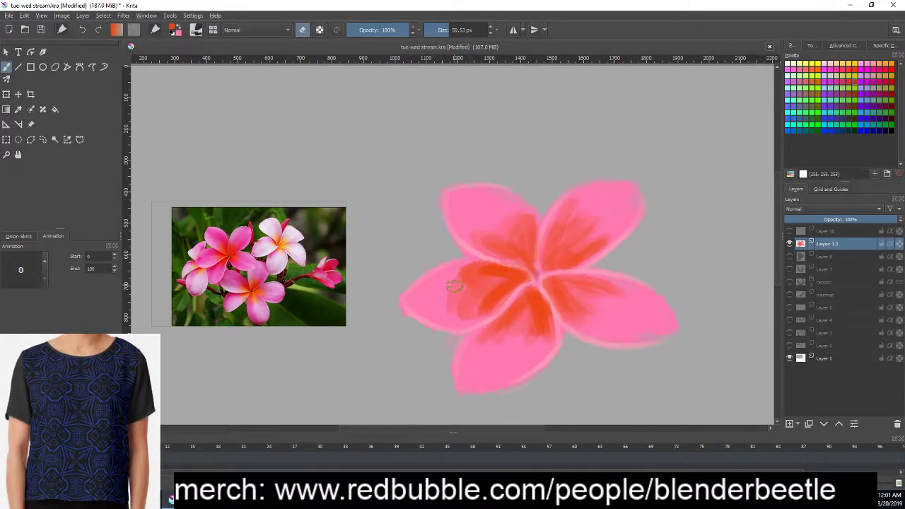
key("e")
left_click(456, 287, "ctrl")
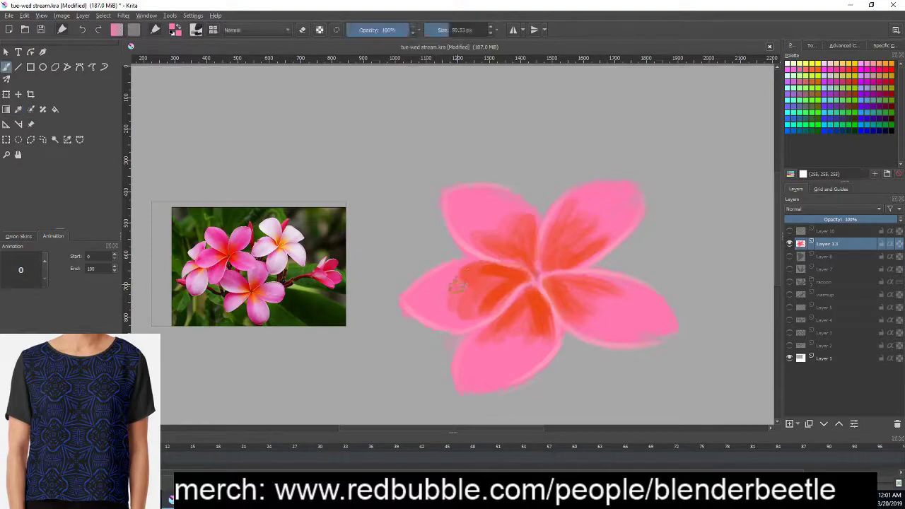
mouse_move(460, 263)
left_mouse_down()
mouse_move(463, 297)
mouse_move(449, 308)
left_mouse_up()
left_click_drag(488, 288, 460, 315)
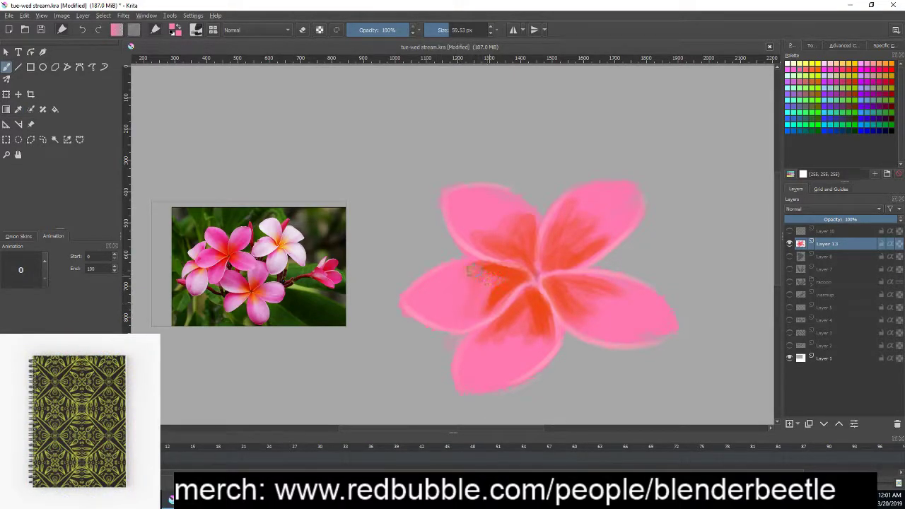
left_click_drag(472, 270, 491, 289)
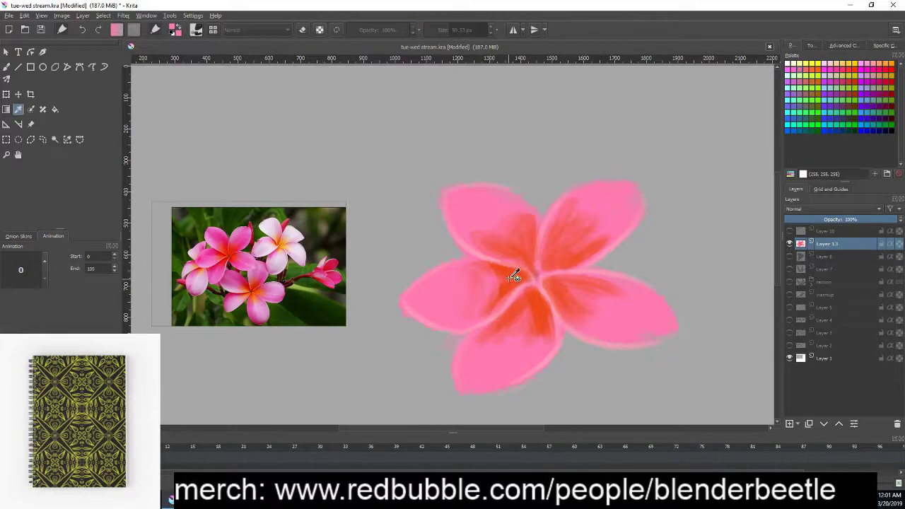
left_click(509, 276, "ctrl")
mouse_move(491, 273)
left_mouse_down()
mouse_move(470, 317)
mouse_move(483, 286)
left_mouse_up()
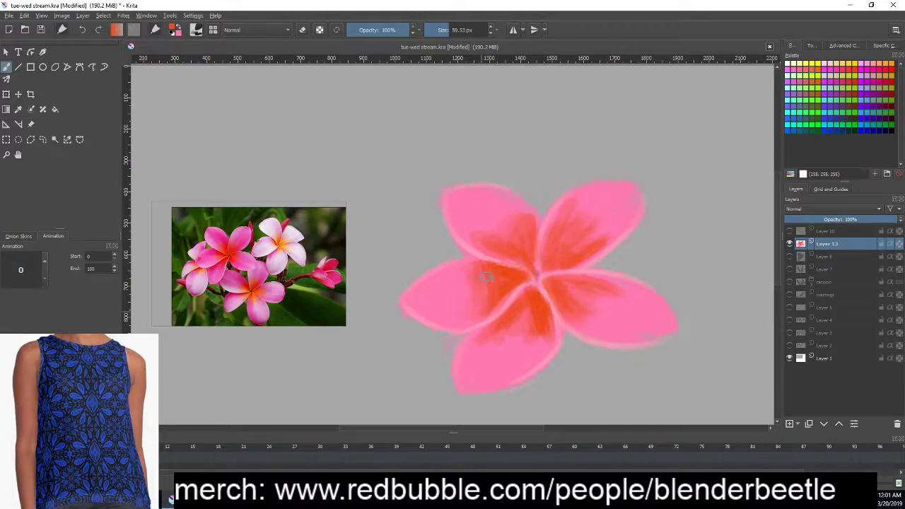
left_click_drag(494, 299, 462, 299)
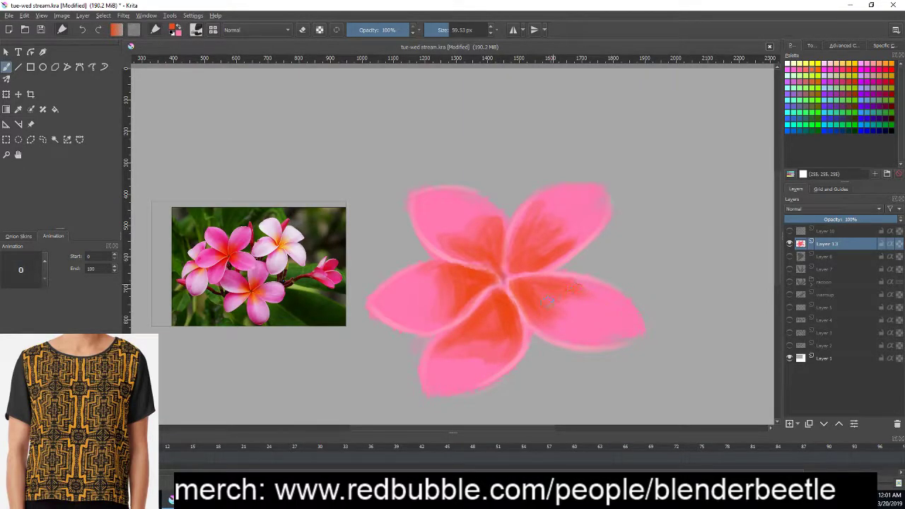
- Shrink the brush to about 19 px and bring the flower centre into view
right_click(524, 239)
right_click(540, 269)
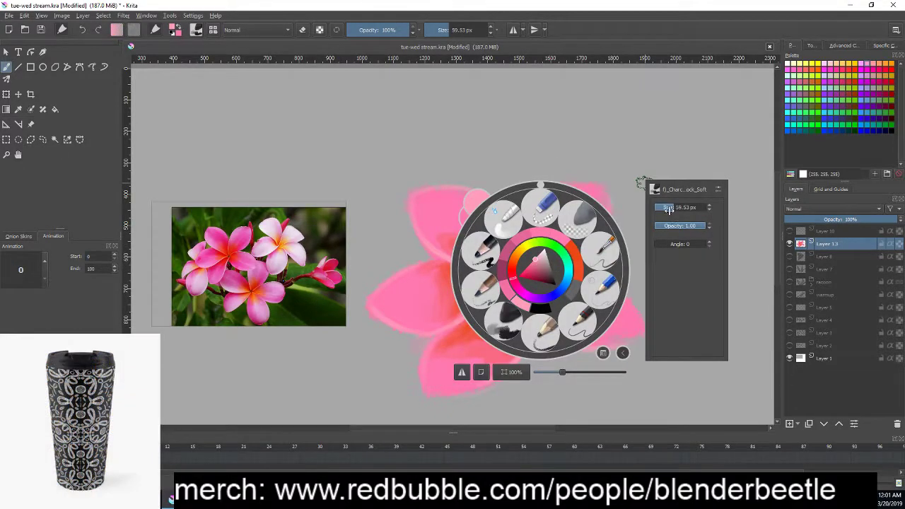
left_click_drag(668, 210, 662, 210)
left_click(685, 147)
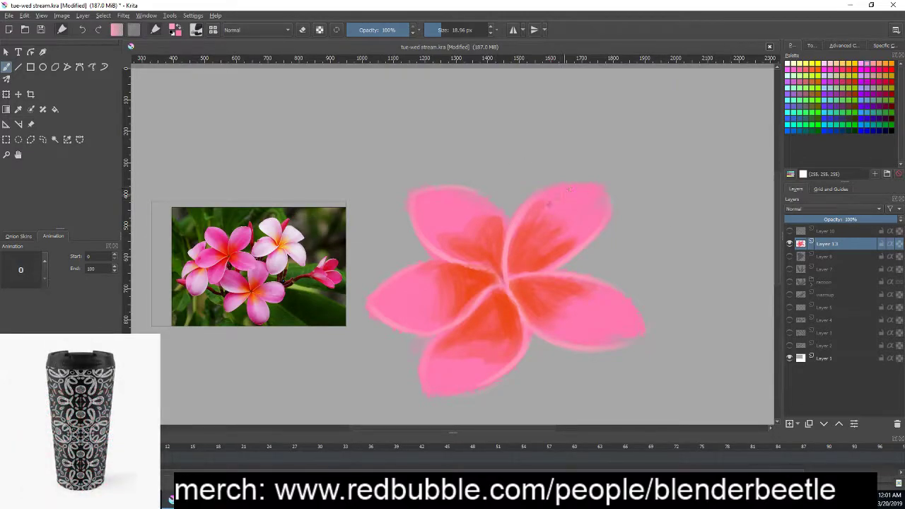
left_click_drag(602, 264, 619, 267)
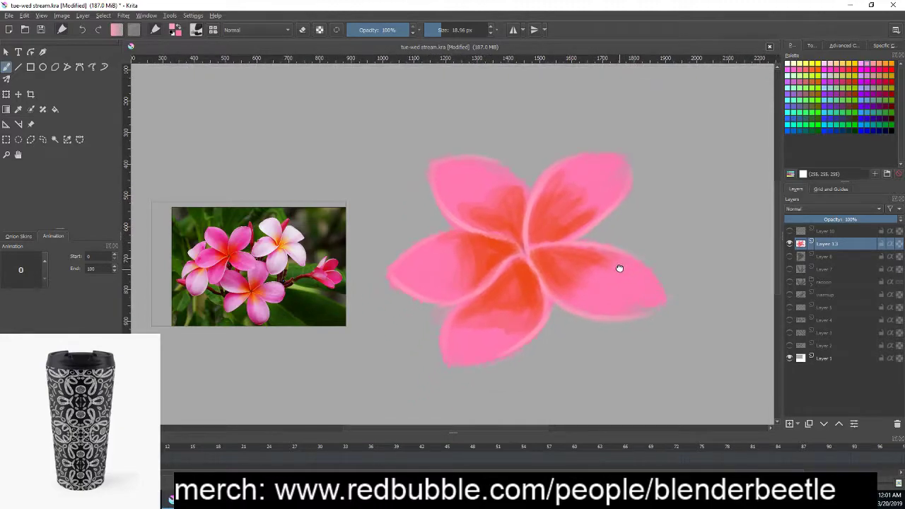
- Pick a dark red-brown colour and dab a small dot at the flower centre
right_click(549, 203)
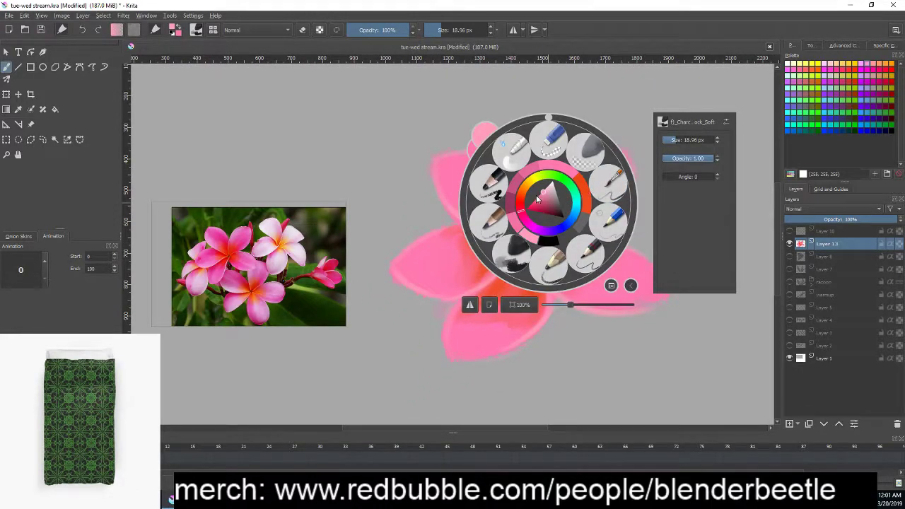
left_click(546, 203)
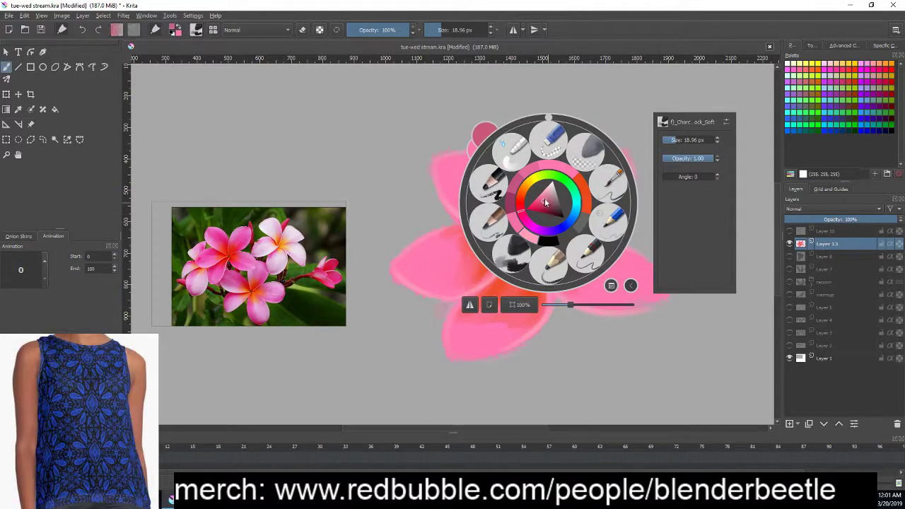
left_click(586, 192)
right_click(545, 212)
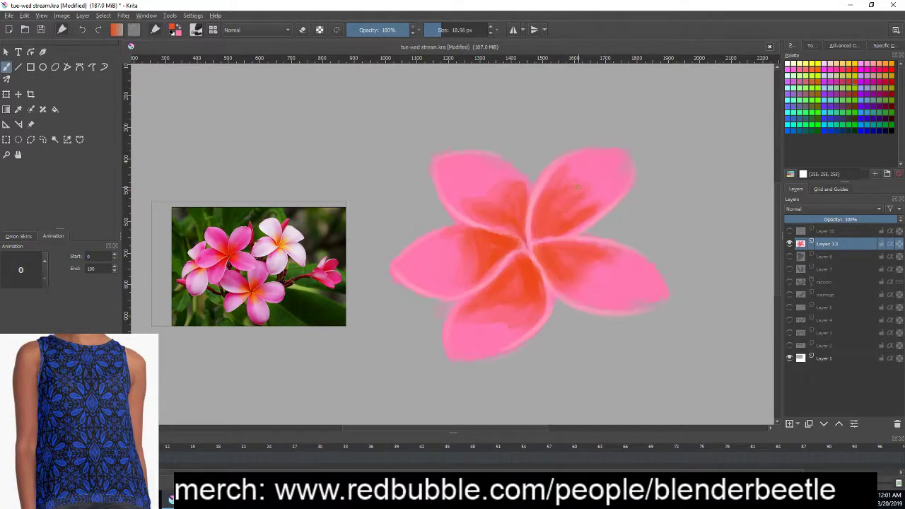
right_click(545, 212)
left_click(545, 224)
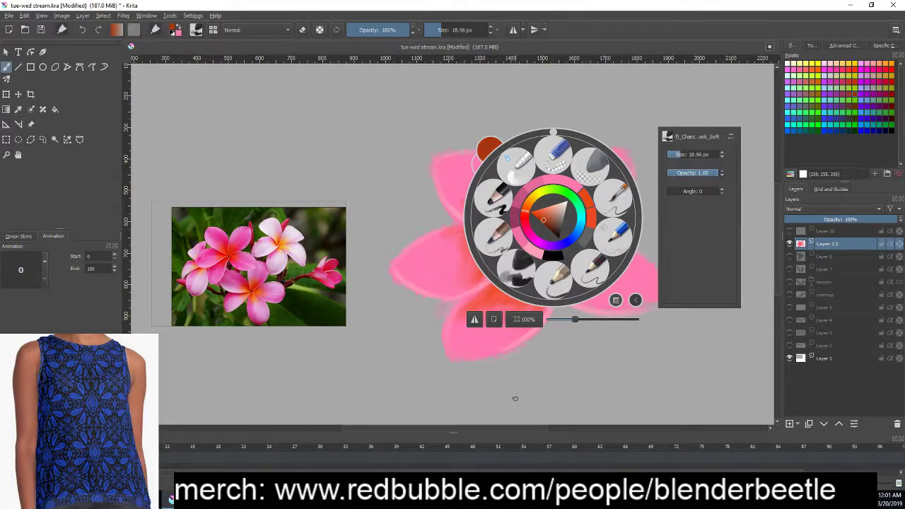
left_click(548, 231)
left_click(536, 329)
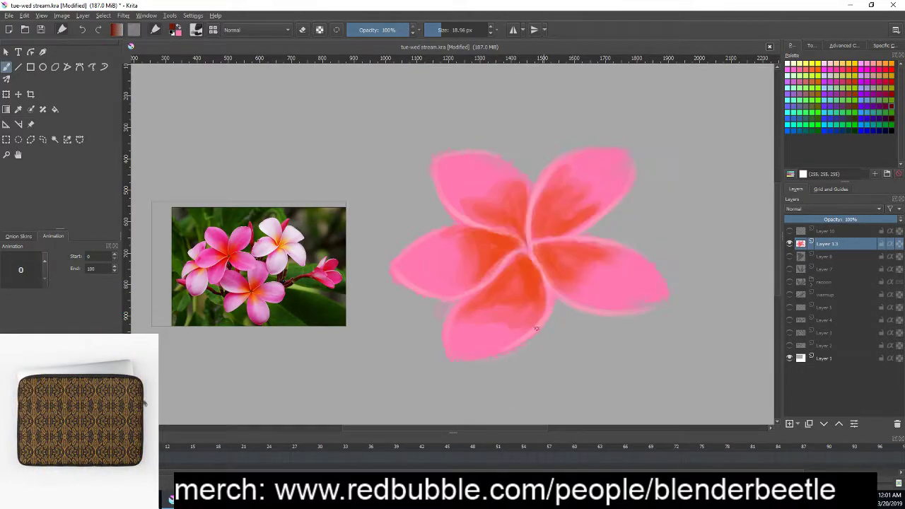
left_click(525, 246)
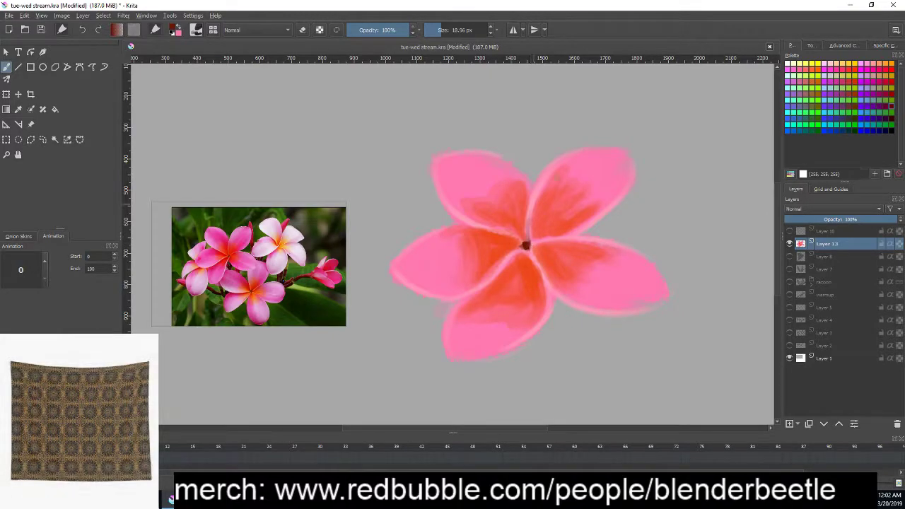
- Sample the centre colour and brush a thin dark diagonal streak across the upper-right petal
left_click(540, 221, "ctrl")
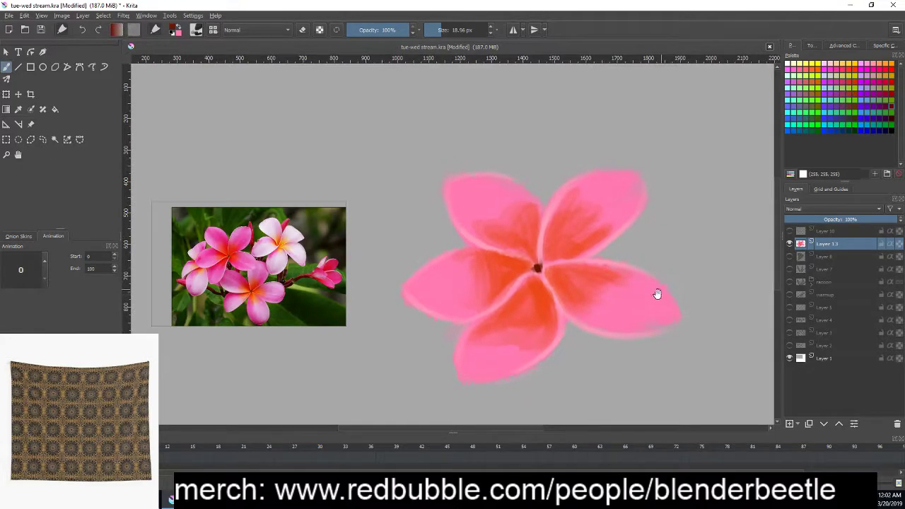
right_click(643, 251)
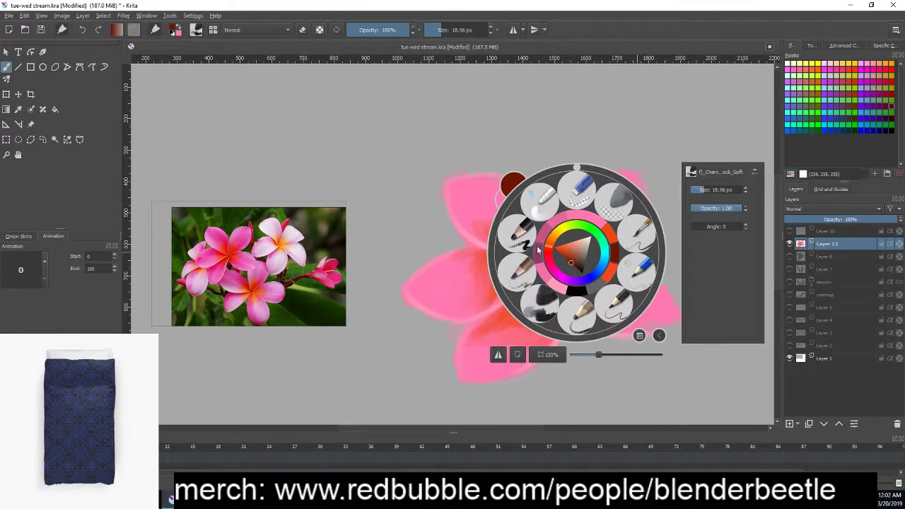
left_click(582, 166)
left_click_drag(624, 199, 576, 246)
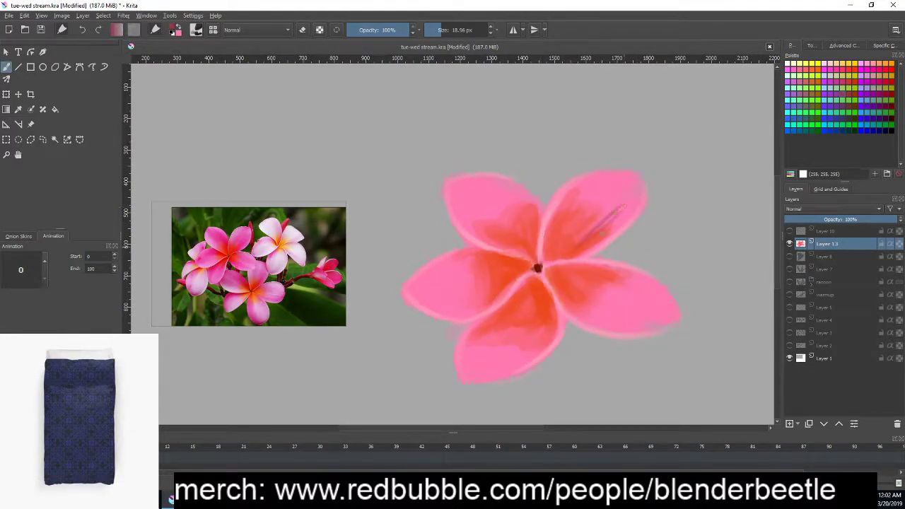
- Enlarge the brush to 40.30 px, test shading strokes on the upper petals, then undo them
right_click(577, 192)
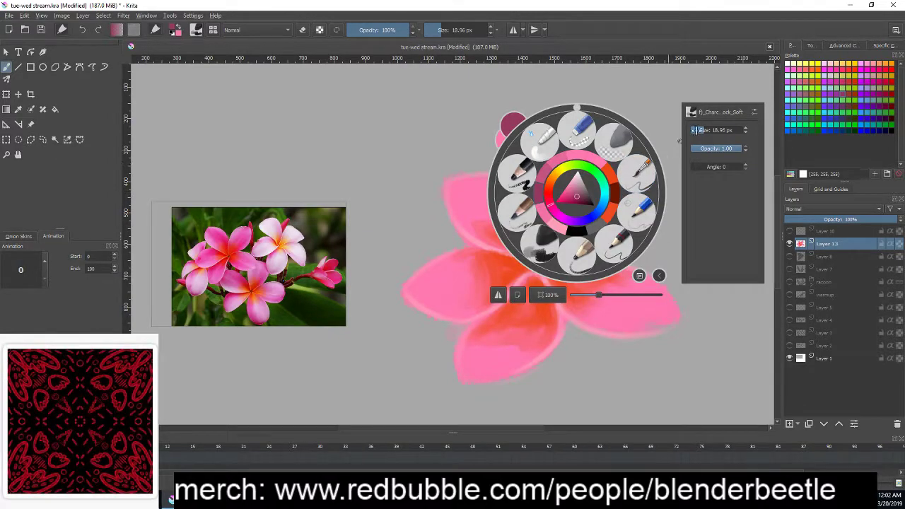
left_click(605, 332)
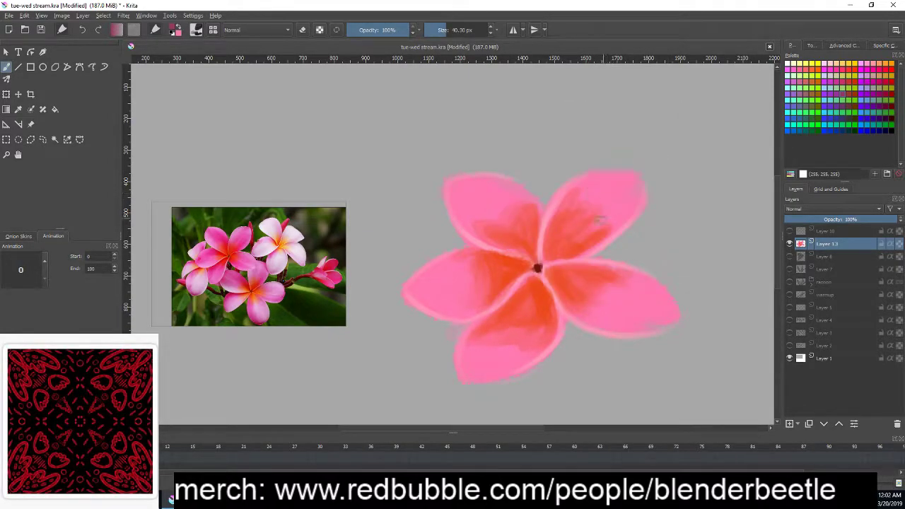
mouse_move(623, 213)
left_mouse_down()
mouse_move(603, 220)
mouse_move(597, 208)
mouse_move(576, 220)
mouse_move(597, 194)
mouse_move(581, 191)
left_mouse_up()
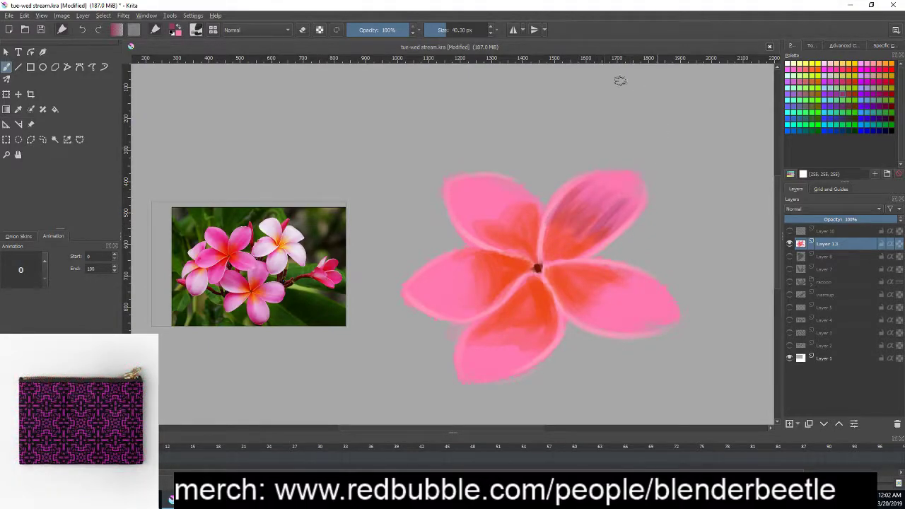
left_click_drag(474, 207, 464, 225)
left_click(703, 263, "ctrl")
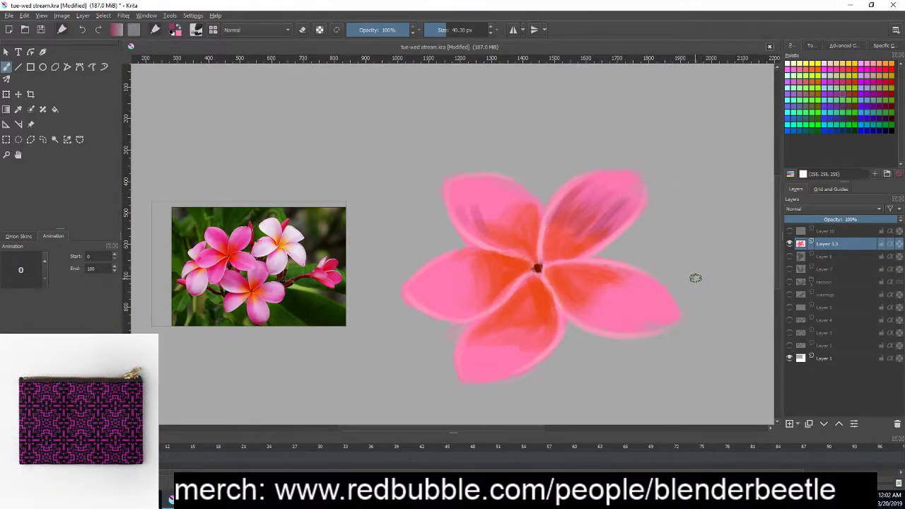
key("ctrl+z")
key("ctrl+z")
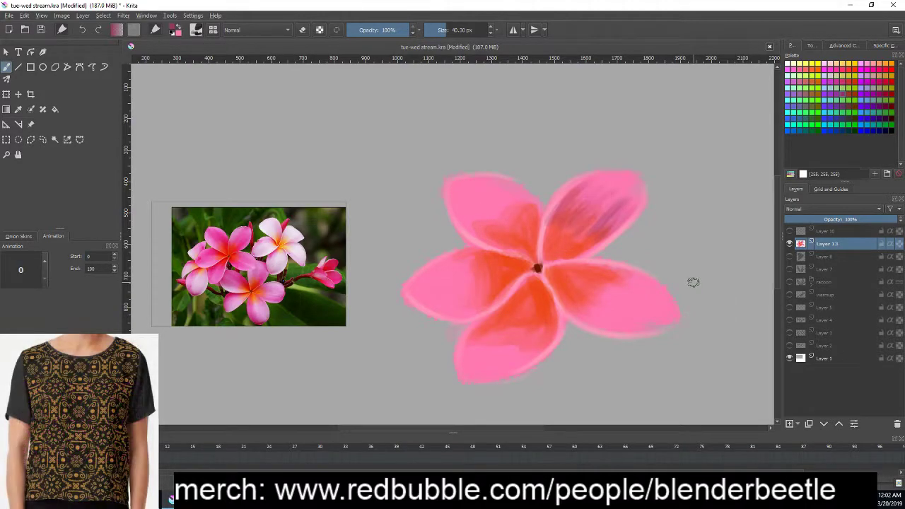
key("ctrl+z")
key("ctrl+z")
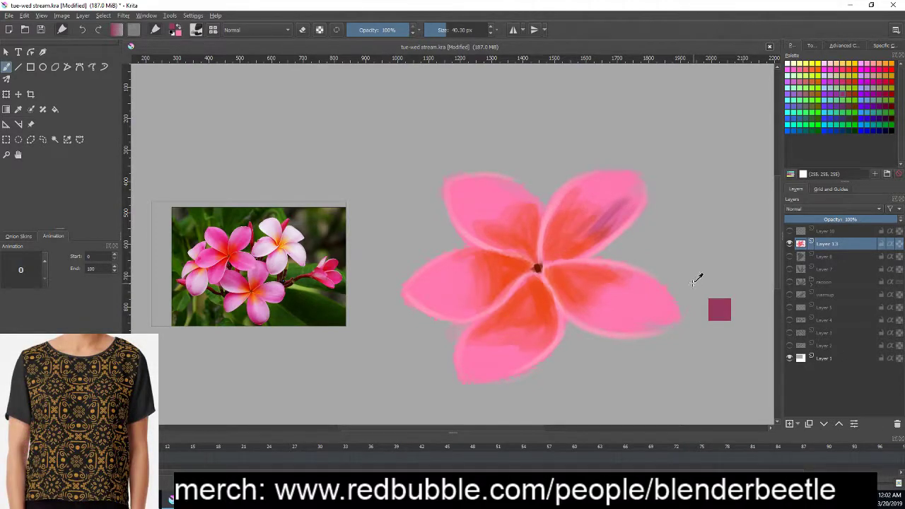
key("ctrl+z")
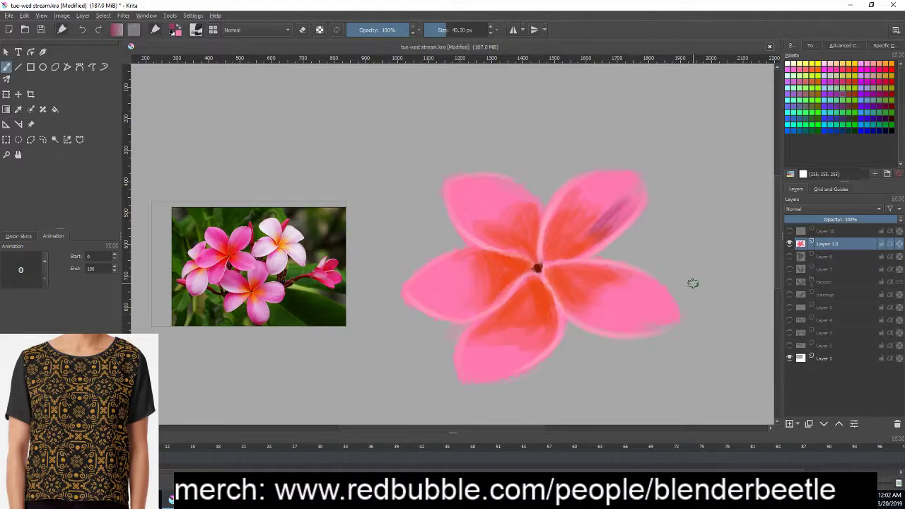
key("ctrl+z")
- Pan the flower into view and choose a darker pink-red brush colour
mouse_move(665, 263)
left_mouse_down()
mouse_move(690, 284)
mouse_move(677, 252)
left_mouse_up()
right_click(677, 253)
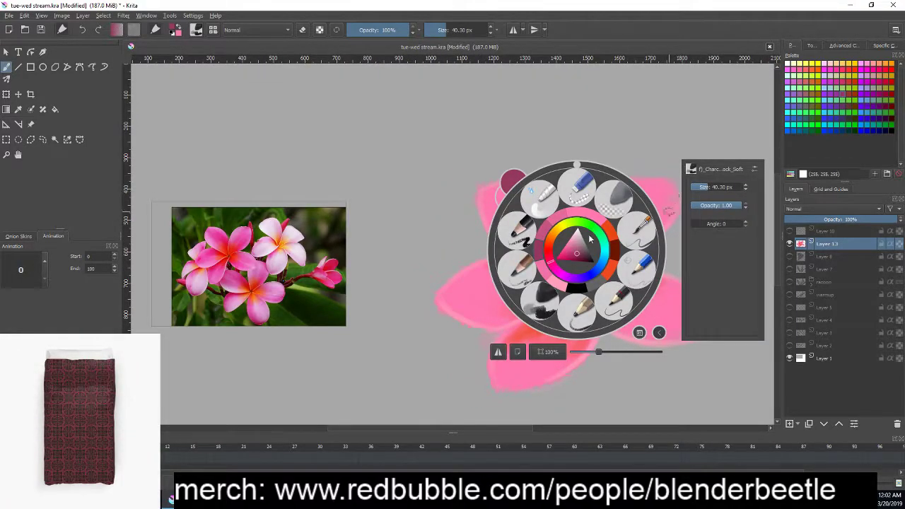
left_click_drag(553, 262, 548, 250)
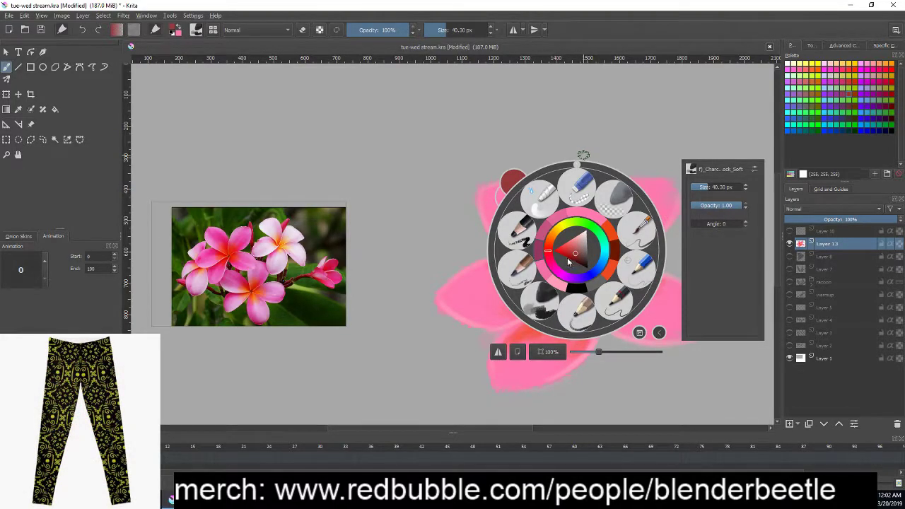
left_click(551, 236)
right_click(600, 220)
right_click(599, 227)
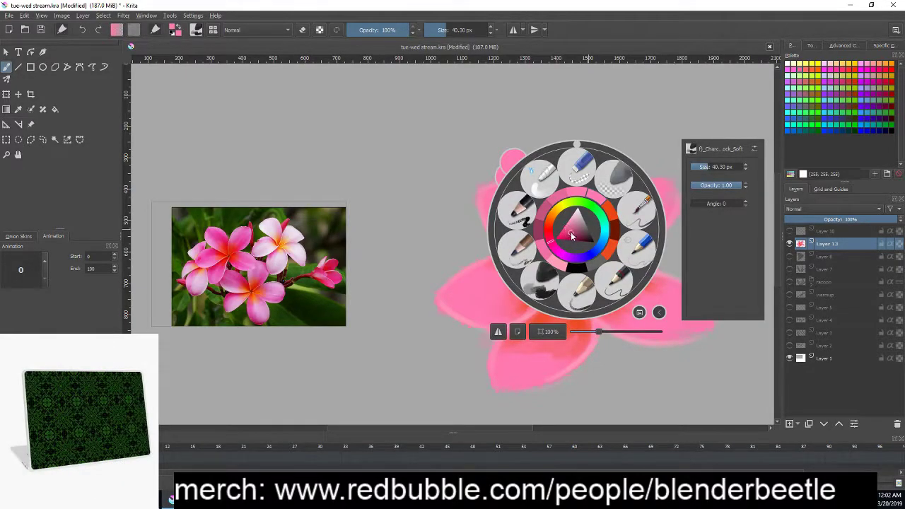
left_click(566, 239)
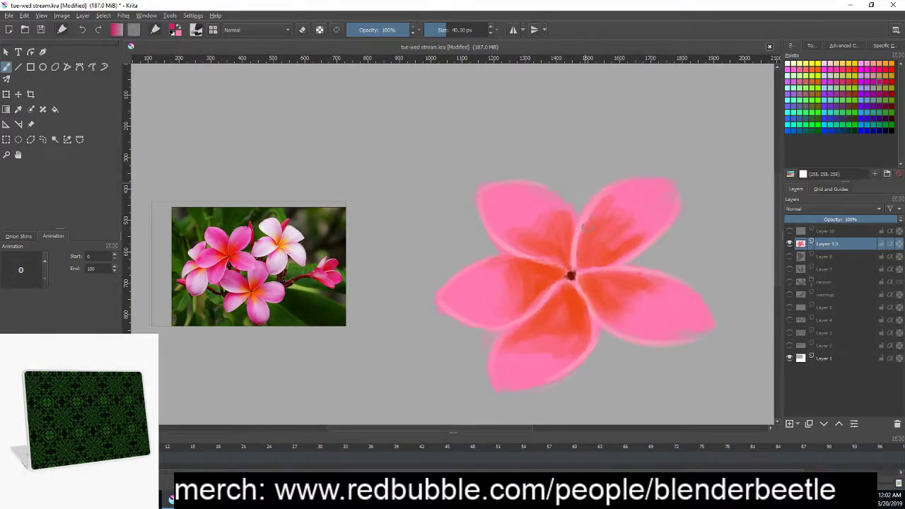
- Enlarge the brush to 271.6 px and deepen the pink on the upper-left petal
right_click(525, 193)
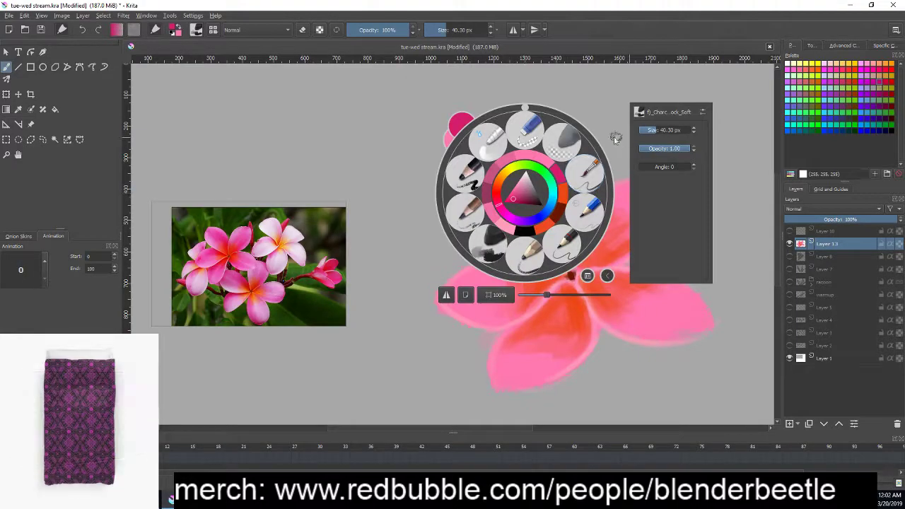
left_click_drag(665, 130, 681, 116)
left_click(681, 115)
left_click_drag(488, 199, 552, 184)
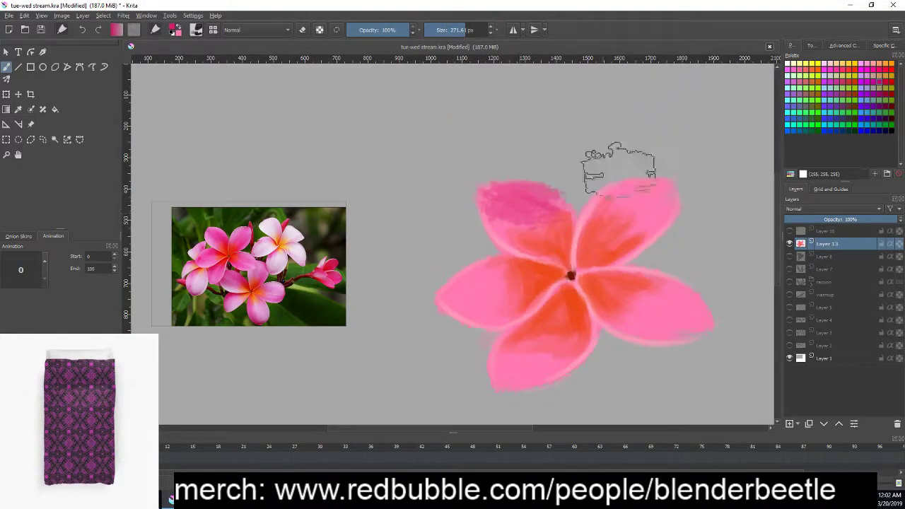
- With a 78.71 px brush, deepen the pink on the upper-right, upper-left and left petals
right_click(585, 157)
left_click_drag(732, 101, 708, 101)
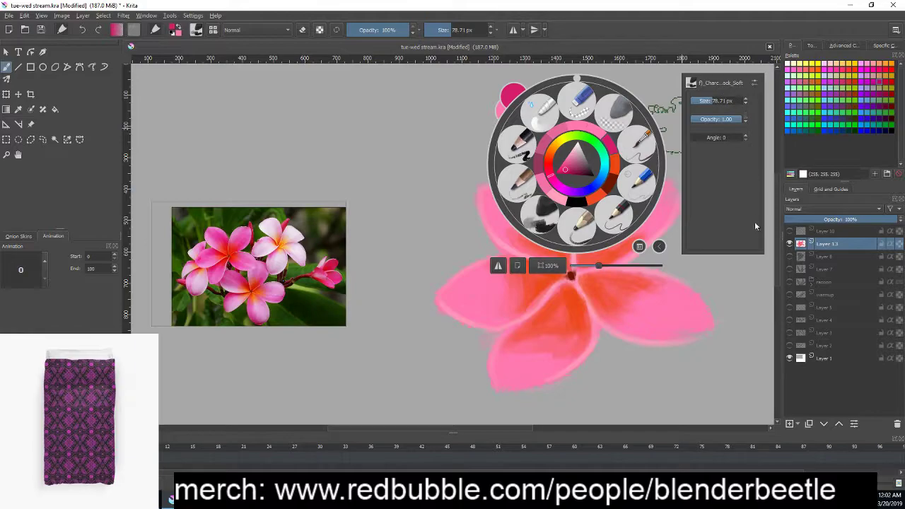
left_click(754, 225)
mouse_move(641, 186)
left_mouse_down()
mouse_move(626, 223)
mouse_move(661, 212)
left_mouse_up()
mouse_move(495, 211)
left_mouse_down()
mouse_move(539, 204)
mouse_move(512, 216)
mouse_move(488, 205)
left_mouse_up()
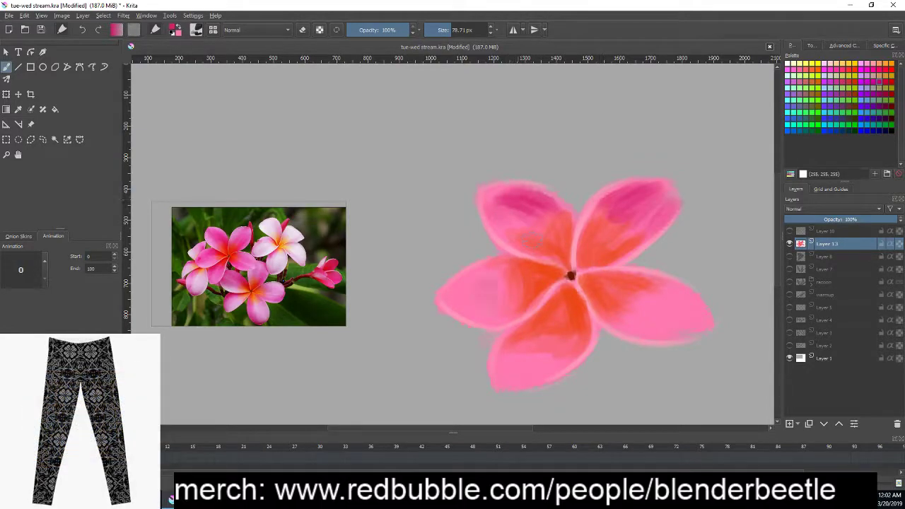
mouse_move(496, 277)
left_mouse_down()
mouse_move(495, 267)
mouse_move(485, 312)
mouse_move(509, 287)
mouse_move(510, 268)
left_mouse_up()
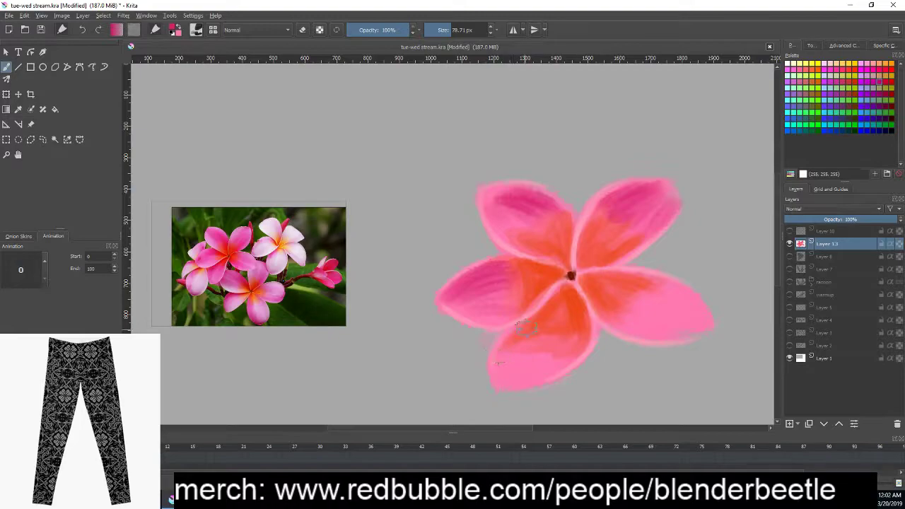
- Undo a deeper-pink stroke on the lower petal and pink the lower-right petal instead
mouse_move(527, 345)
left_mouse_down()
mouse_move(502, 365)
mouse_move(517, 332)
mouse_move(574, 337)
left_mouse_up()
key("ctrl+z")
key("ctrl+z")
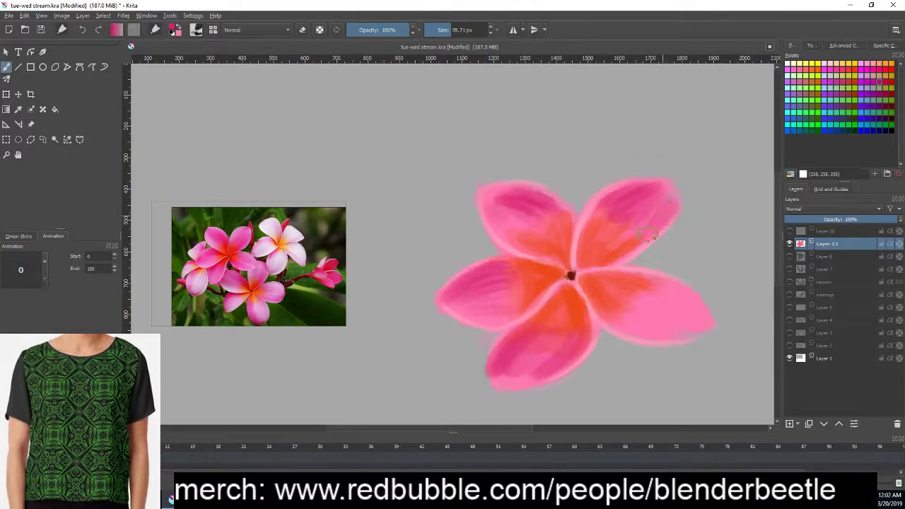
mouse_move(683, 297)
left_mouse_down()
mouse_move(626, 312)
mouse_move(676, 331)
left_mouse_up()
- Brush pink along the right petal's lower edge and smooth the lower petal's shading
right_click(672, 291)
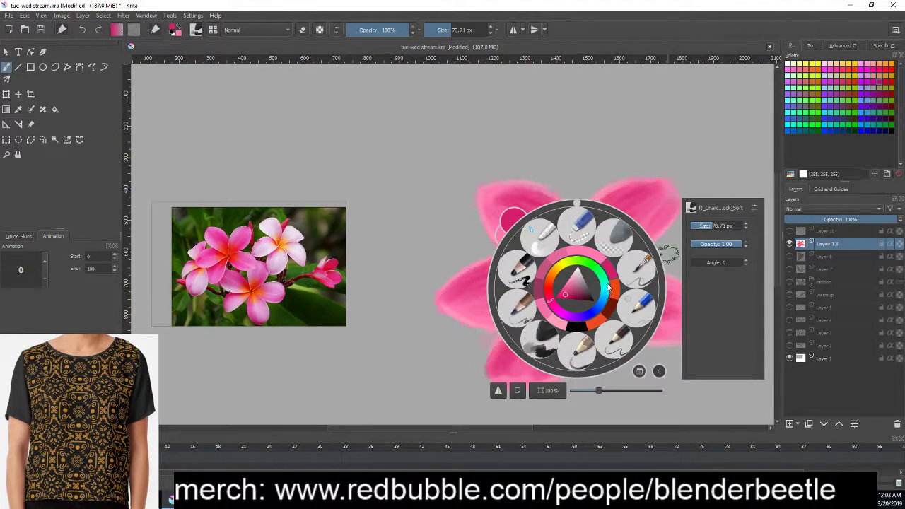
left_click(667, 247)
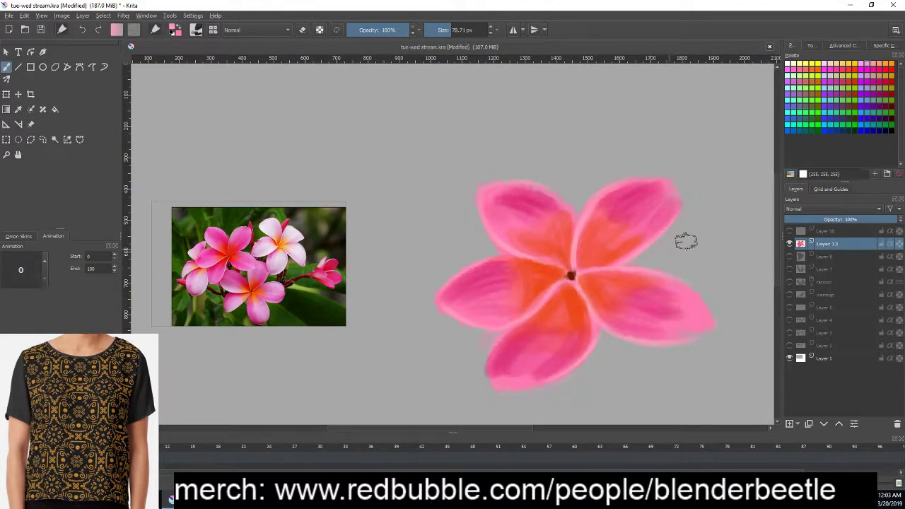
left_click_drag(647, 333, 694, 322)
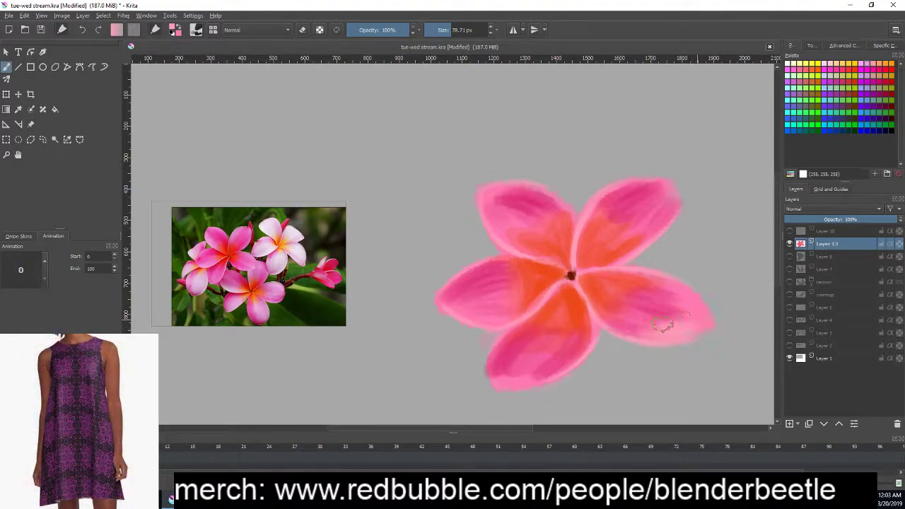
left_click_drag(677, 283, 697, 318)
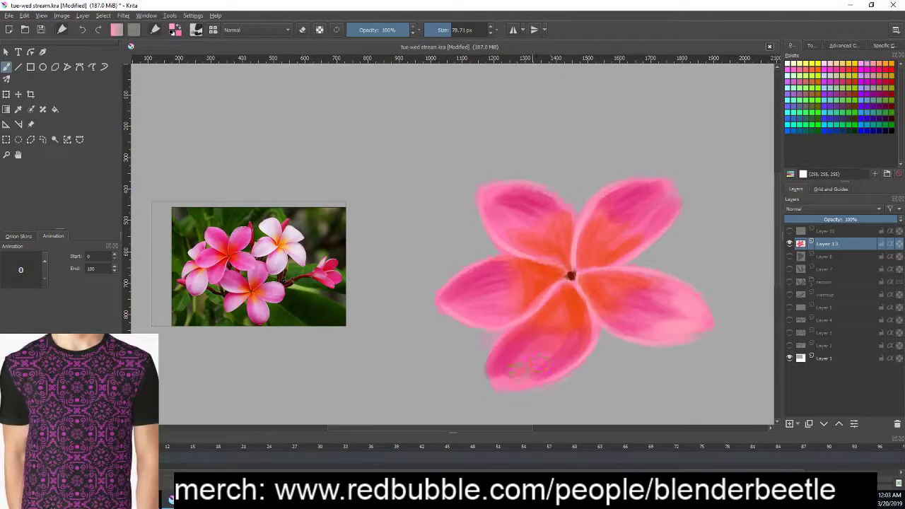
mouse_move(537, 368)
left_mouse_down()
mouse_move(512, 380)
mouse_move(518, 369)
mouse_move(490, 370)
left_mouse_up()
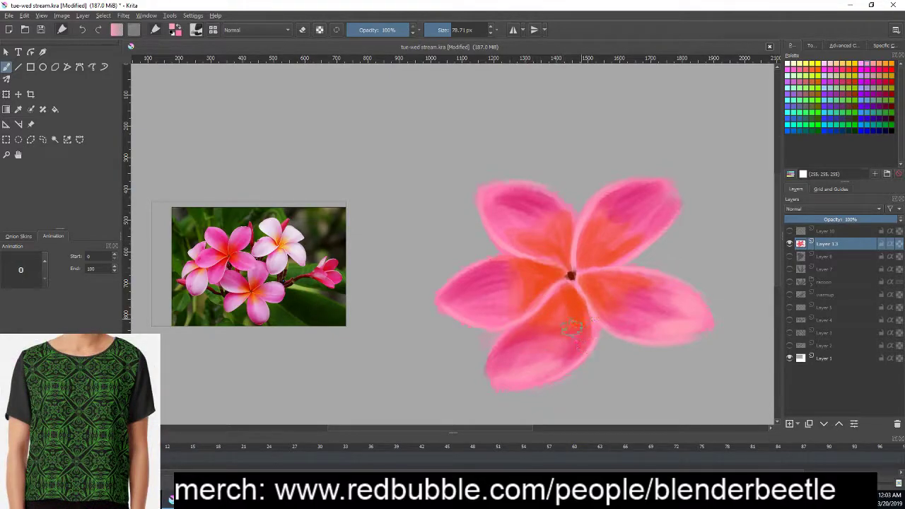
- Extend orange across the lower and left petals and add darker pink to the upper-left petal
left_click_drag(602, 334, 590, 344)
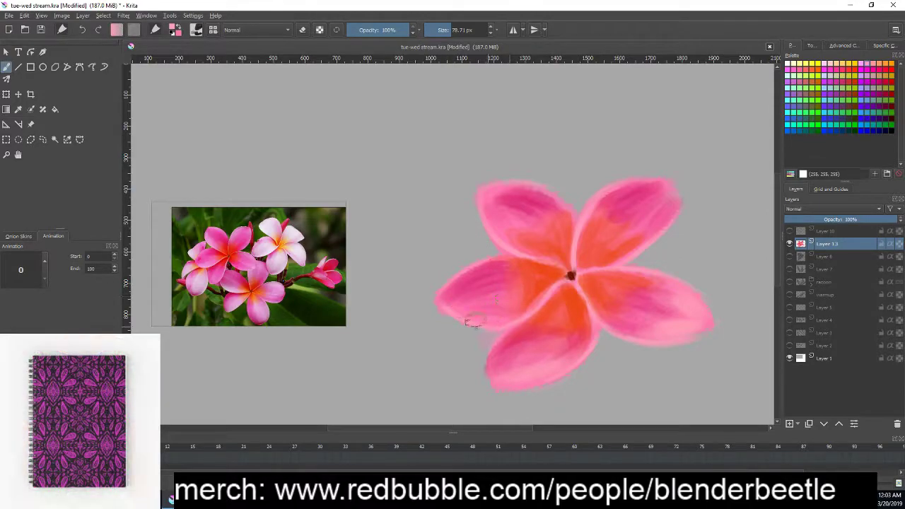
mouse_move(465, 313)
left_mouse_down()
mouse_move(499, 288)
mouse_move(502, 273)
left_mouse_up()
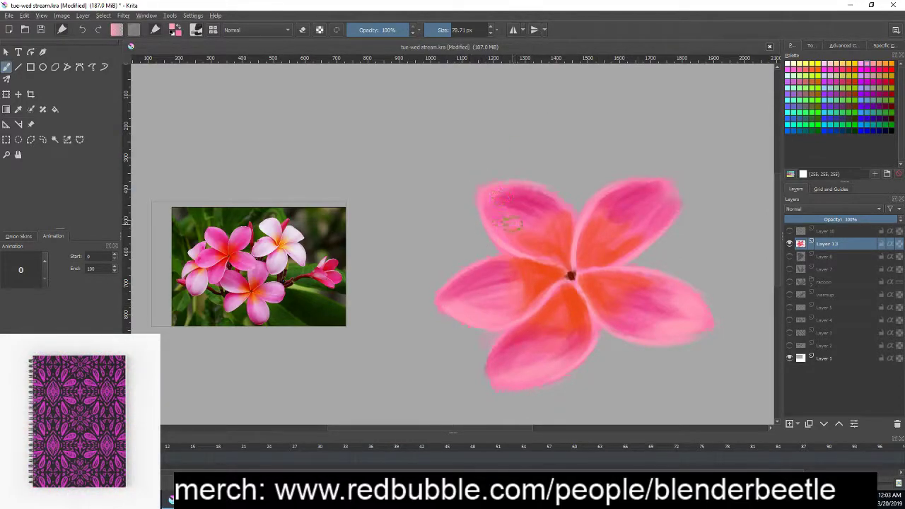
mouse_move(485, 186)
left_mouse_down()
mouse_move(517, 205)
mouse_move(509, 187)
left_mouse_up()
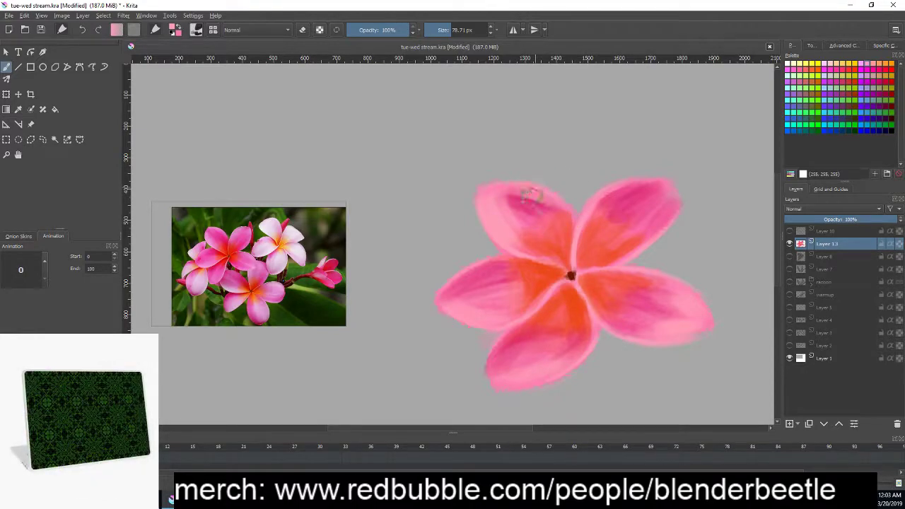
left_click_drag(545, 227, 576, 230)
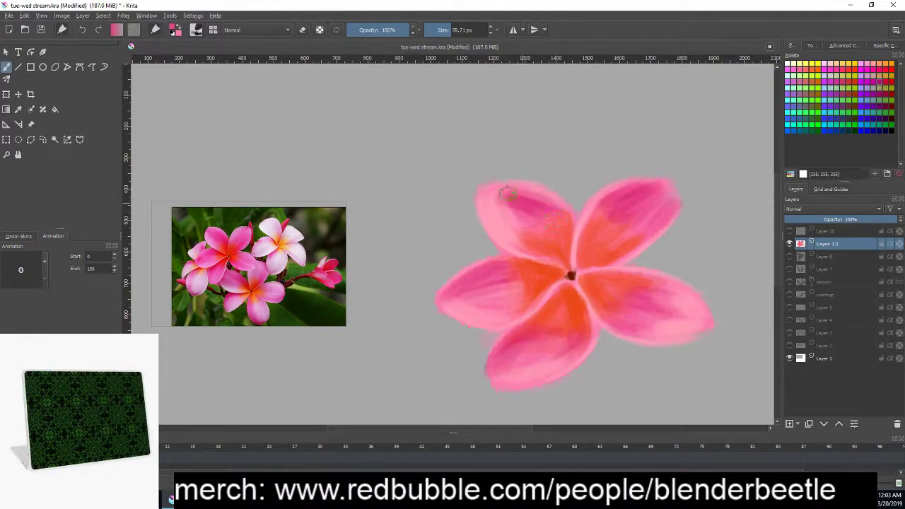
left_click_drag(508, 193, 513, 225)
left_click(512, 252, "ctrl")
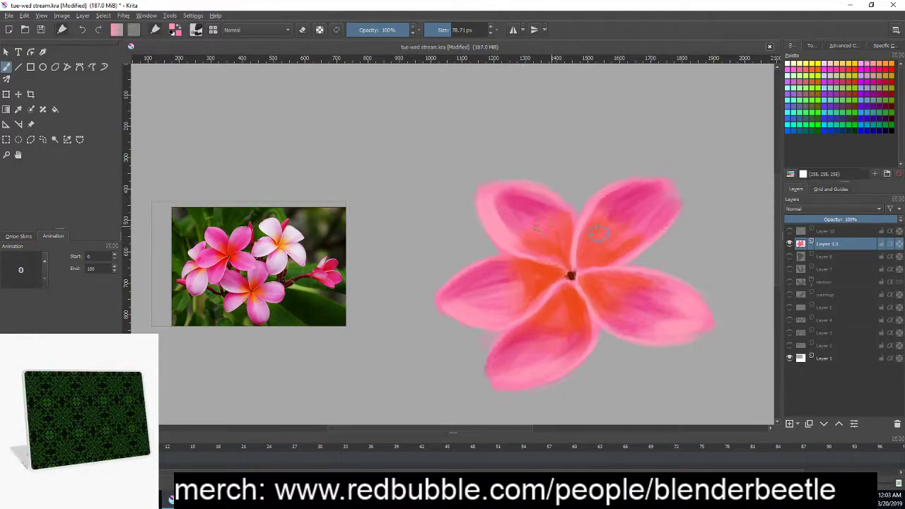
- Spread orange into the upper-right petal and soften it with pink strokes
left_click_drag(622, 213, 587, 216)
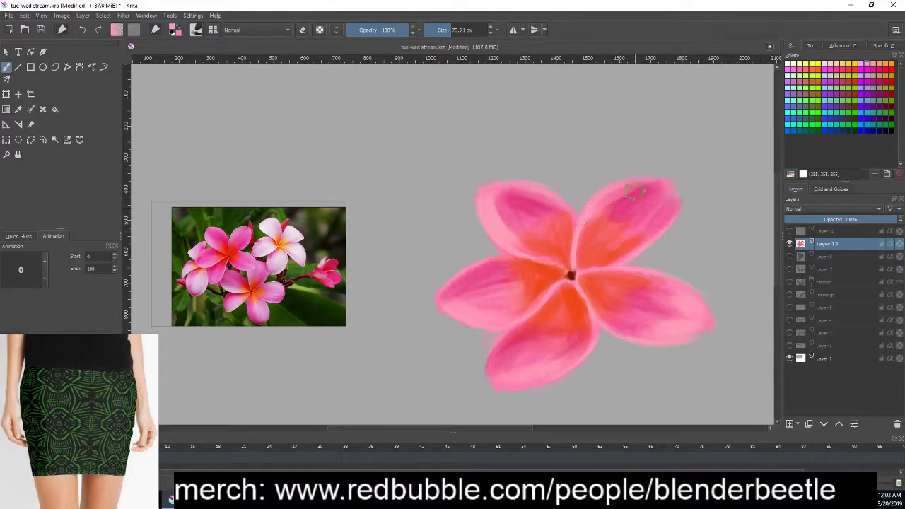
mouse_move(634, 190)
left_mouse_down()
mouse_move(606, 192)
mouse_move(599, 219)
left_mouse_up()
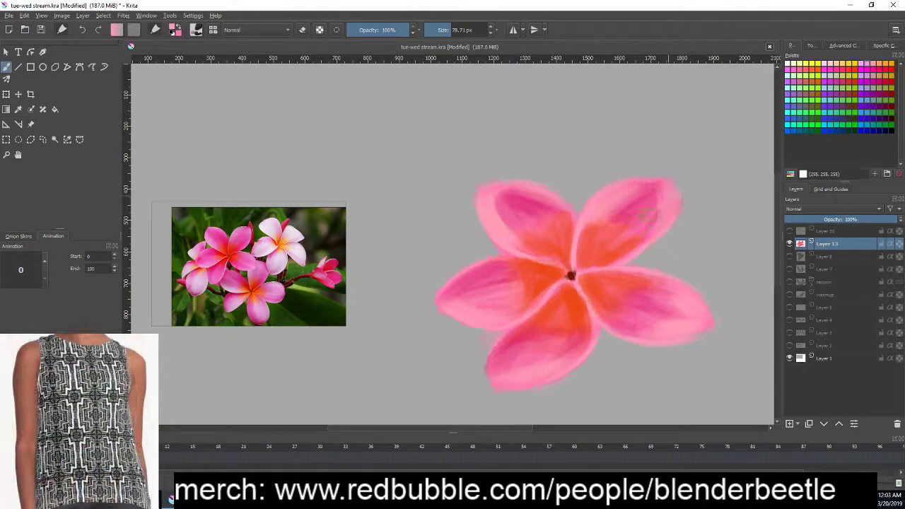
left_click_drag(704, 237, 661, 188)
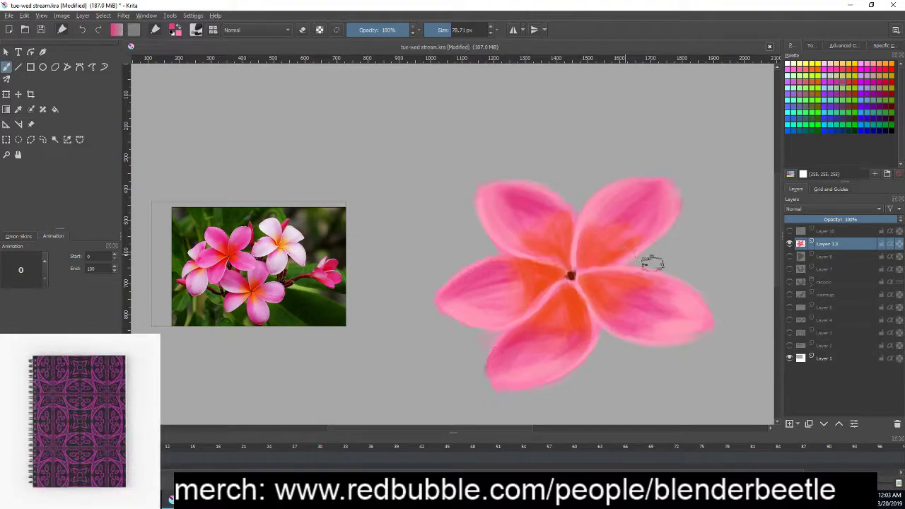
left_click_drag(697, 299, 685, 278)
right_click(686, 278)
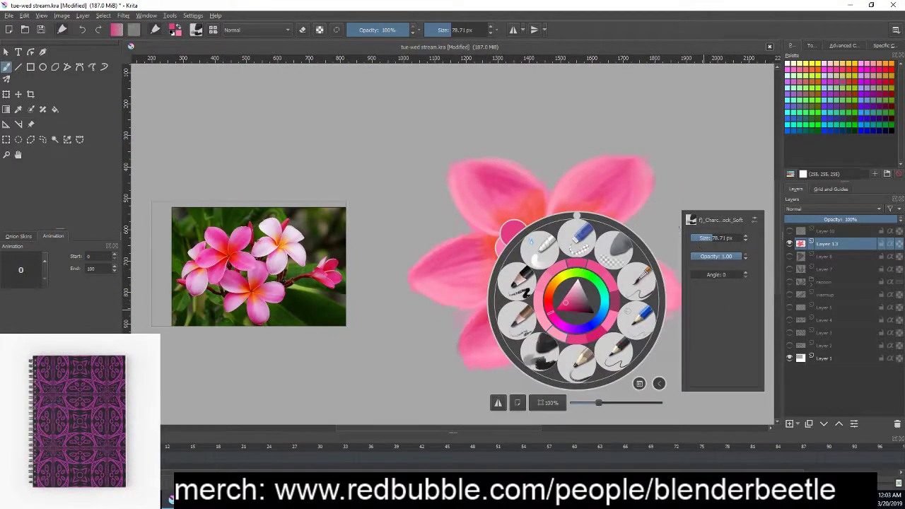
- Choose a fine 4 px brush preset and dab a small dark dot at the flower centre
left_click(518, 322)
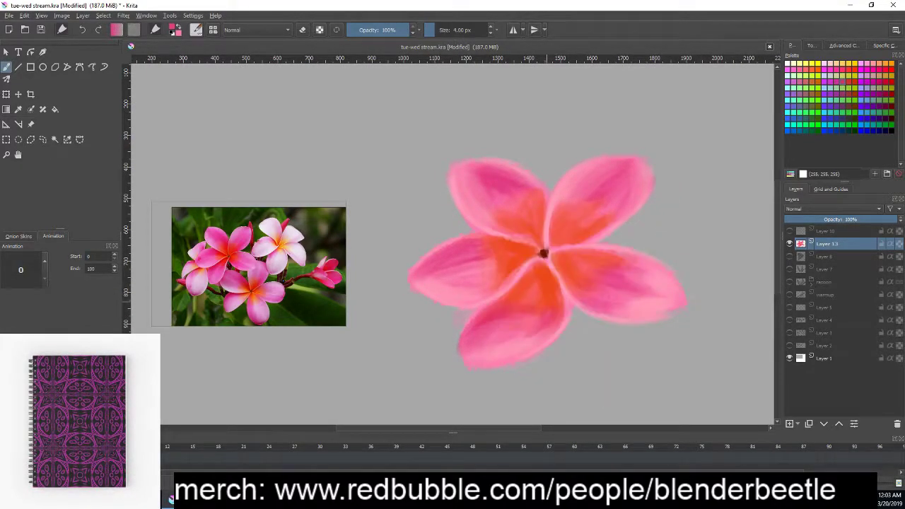
right_click(560, 283)
right_click(555, 288)
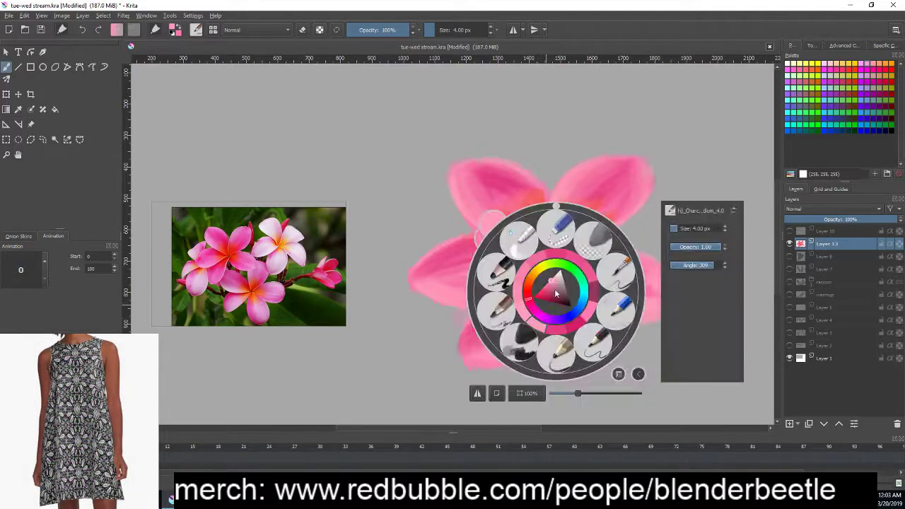
left_click(544, 254)
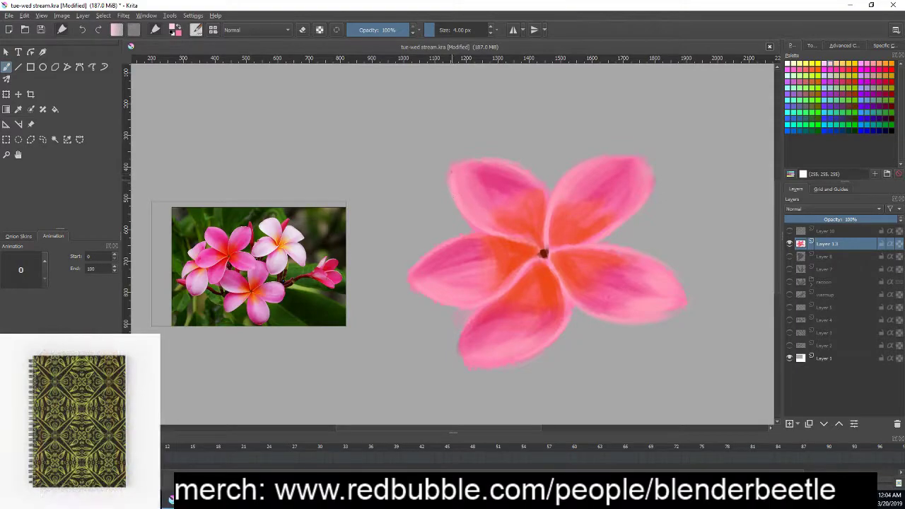
- Switch to the Charcoal Soft brush at 11.94 px
right_click(517, 215)
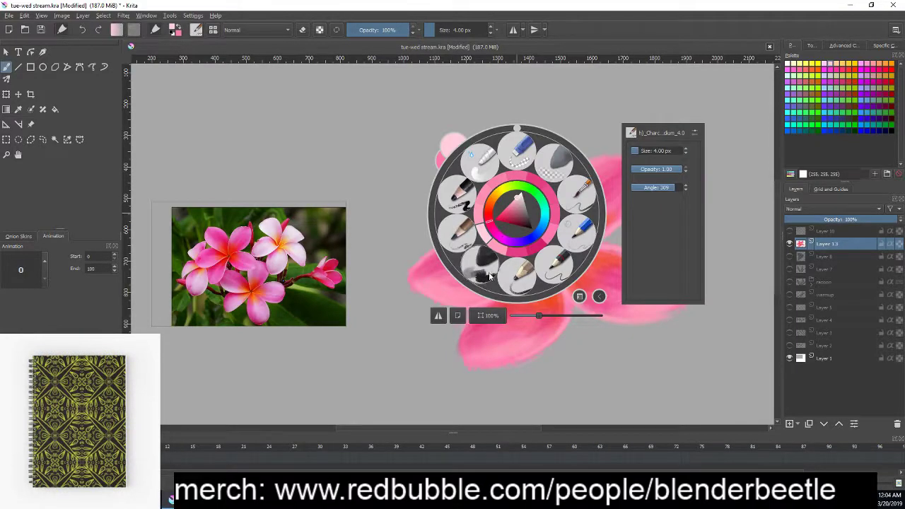
left_click(481, 184)
right_click(517, 239)
left_click(644, 174)
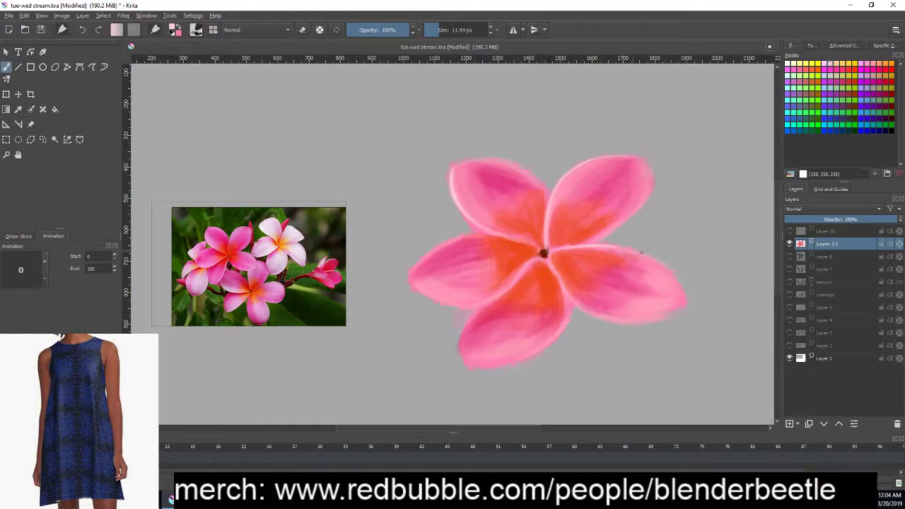
- Paint pale pink highlight lines along the lower, left and upper-left petal rims
left_click_drag(677, 274, 621, 209)
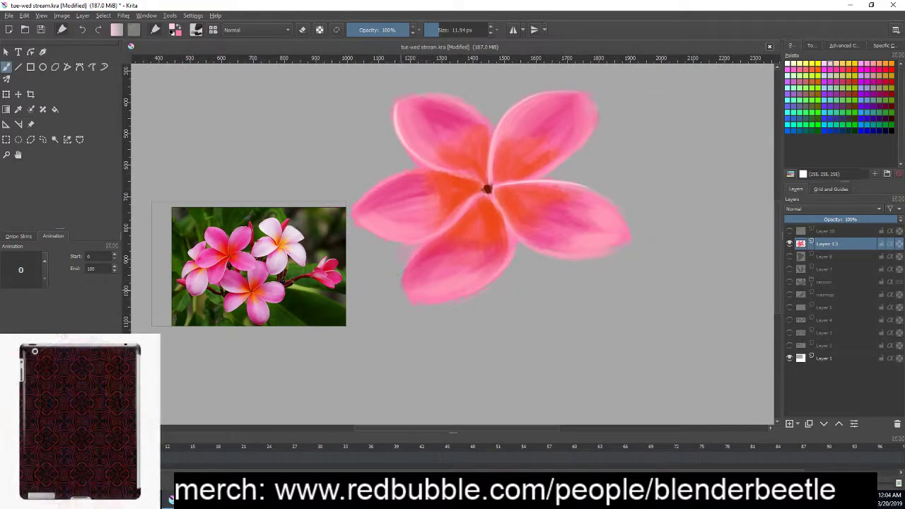
mouse_move(460, 295)
left_mouse_down()
mouse_move(501, 273)
mouse_move(512, 240)
left_mouse_up()
left_click_drag(489, 191, 511, 237)
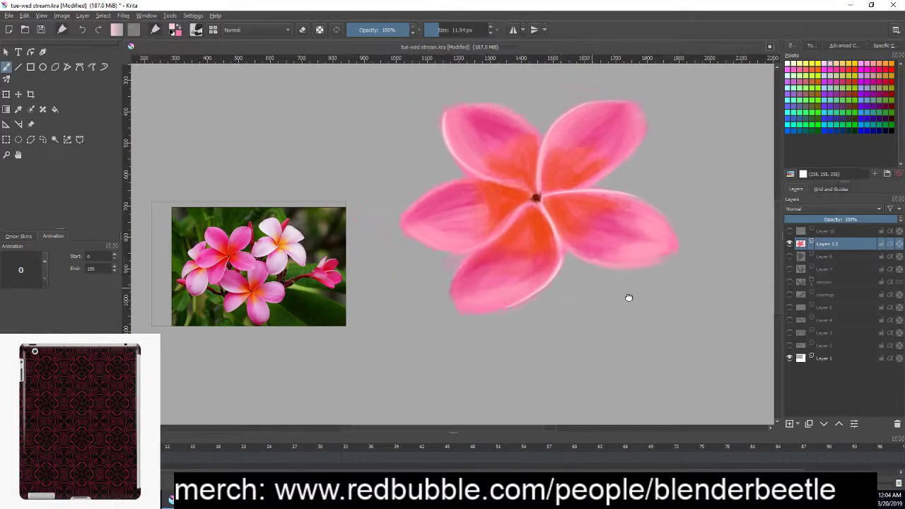
left_click_drag(503, 285, 613, 313)
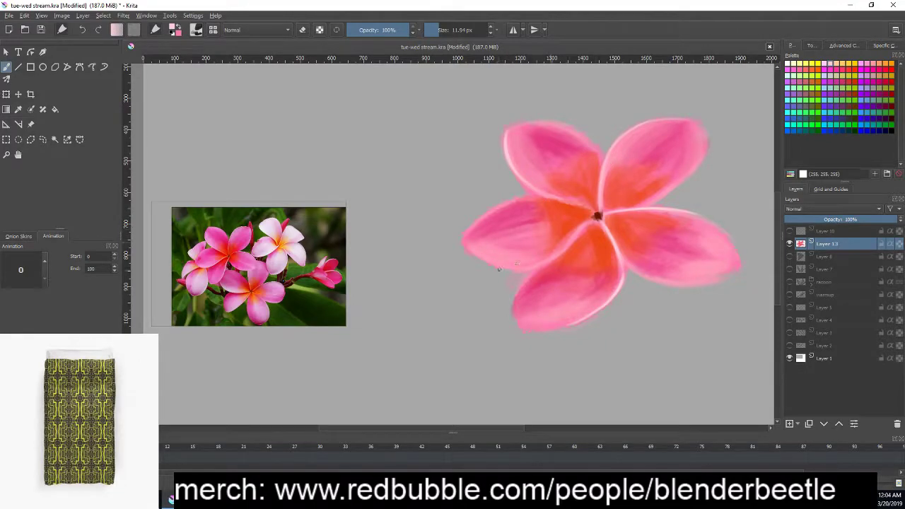
mouse_move(480, 259)
left_mouse_down()
mouse_move(511, 269)
mouse_move(551, 262)
left_mouse_up()
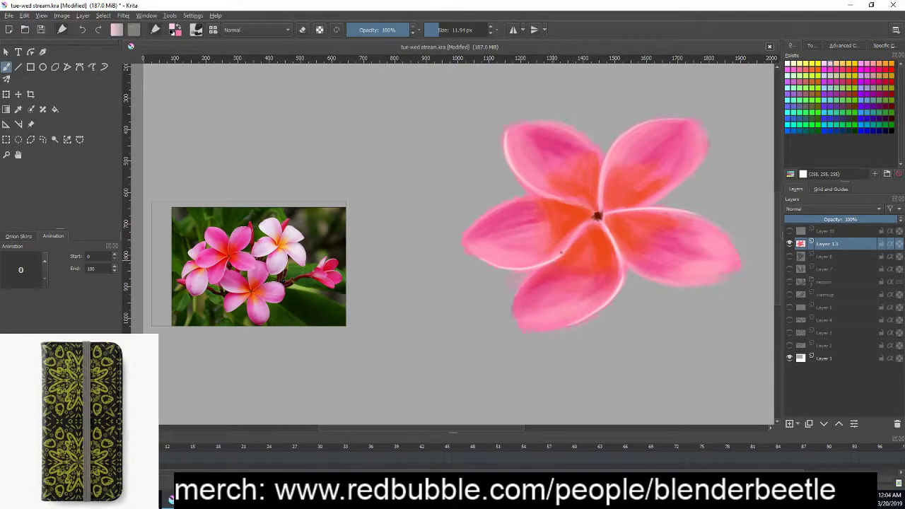
left_click_drag(656, 265, 643, 293)
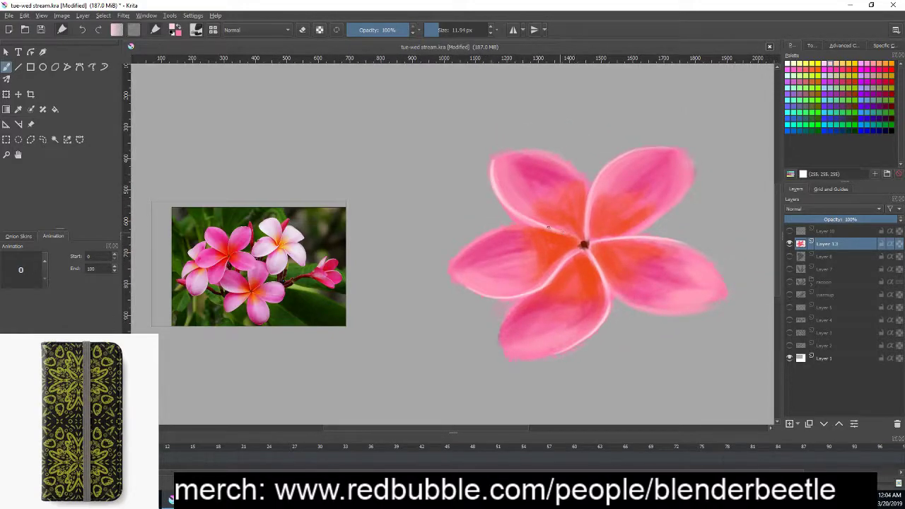
left_click_drag(685, 269, 638, 286)
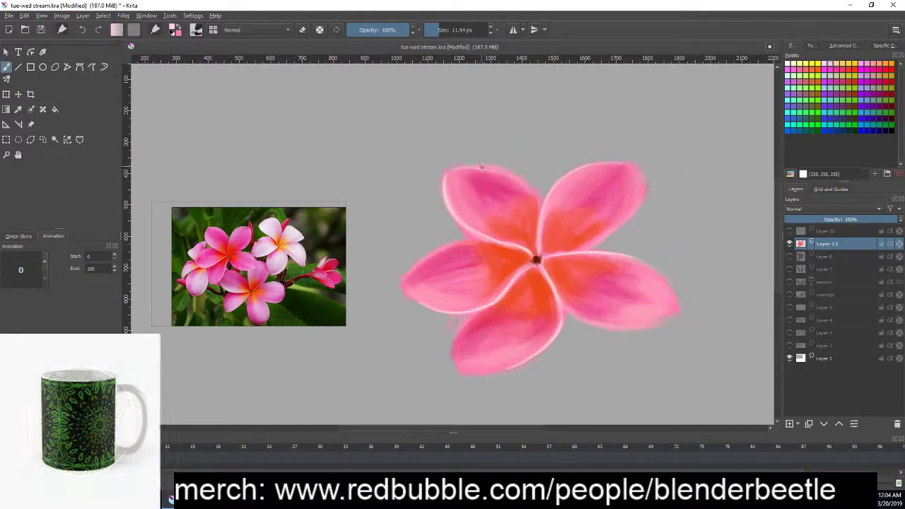
left_click_drag(483, 165, 454, 168)
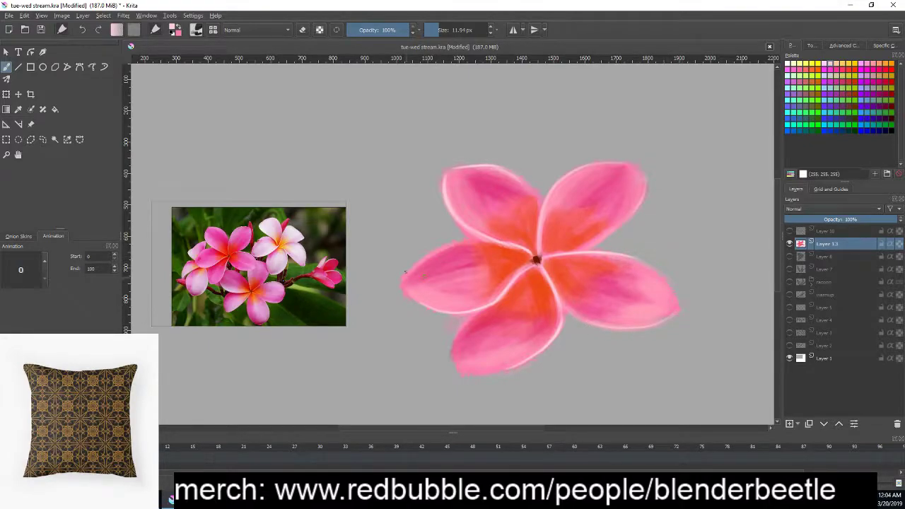
scroll(705, 217, "down", 3)
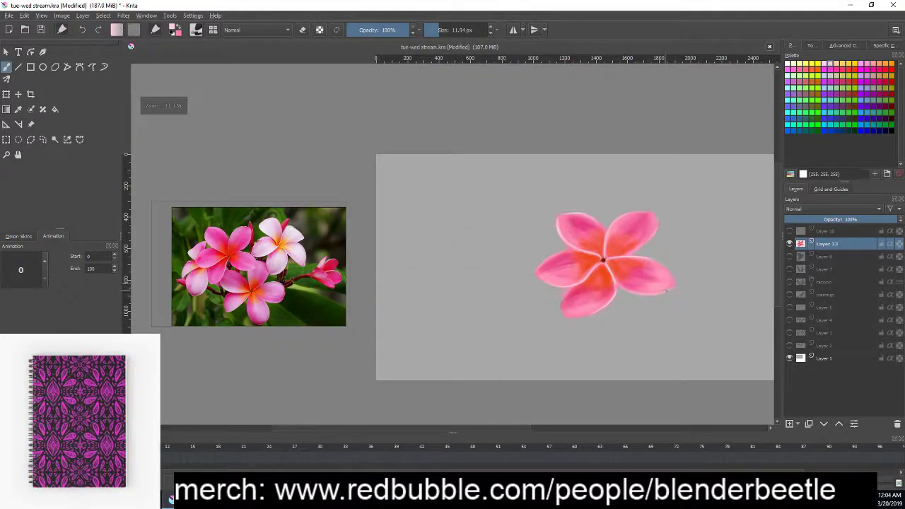
left_click_drag(699, 285, 572, 265)
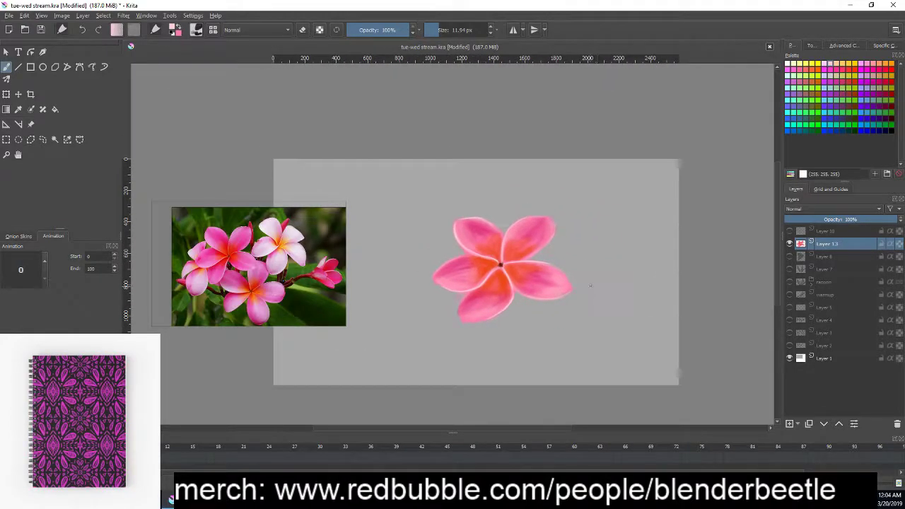
scroll(570, 283, "down", 2)
mouse_move(566, 299)
left_mouse_down()
mouse_move(614, 303)
mouse_move(611, 331)
left_mouse_up()
scroll(610, 302, "up", 1)
scroll(606, 311, "up", 1)
scroll(608, 314, "up", 1)
scroll(618, 320, "up", 2)
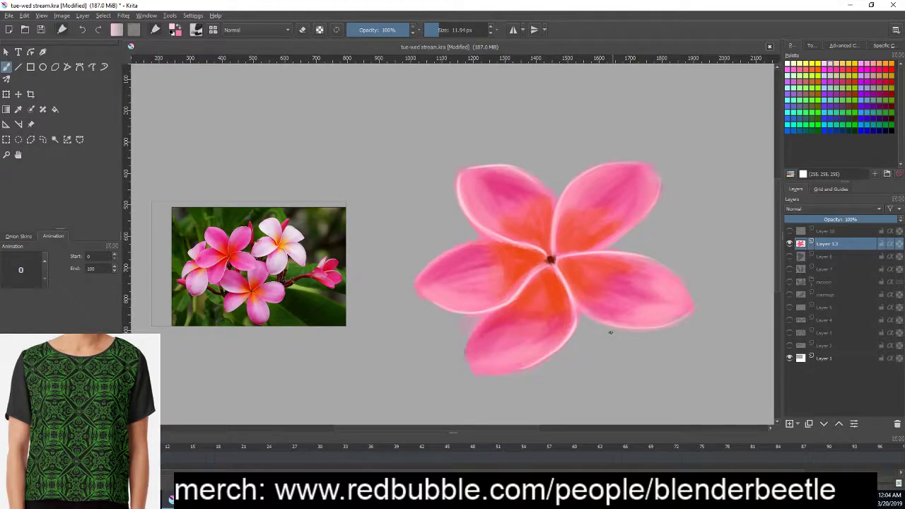